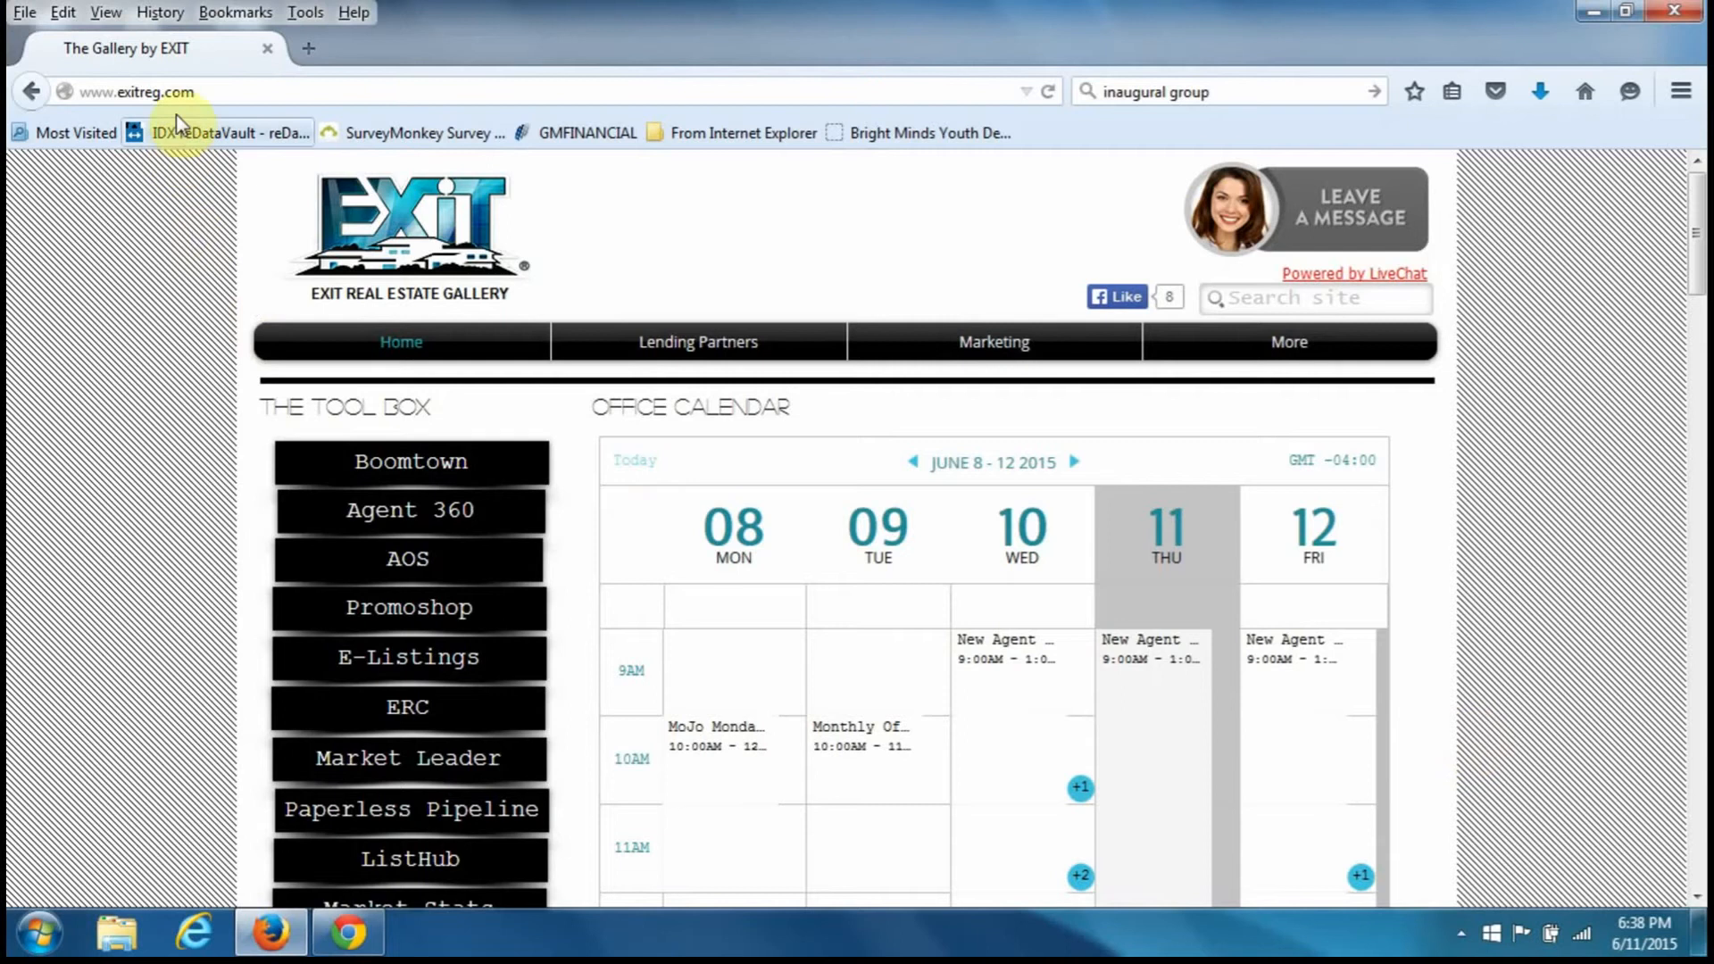
# - Open the Paperless Pipeline login page in a new tab from The Tool Box on exitreg.com
pyautogui.click(195, 91)
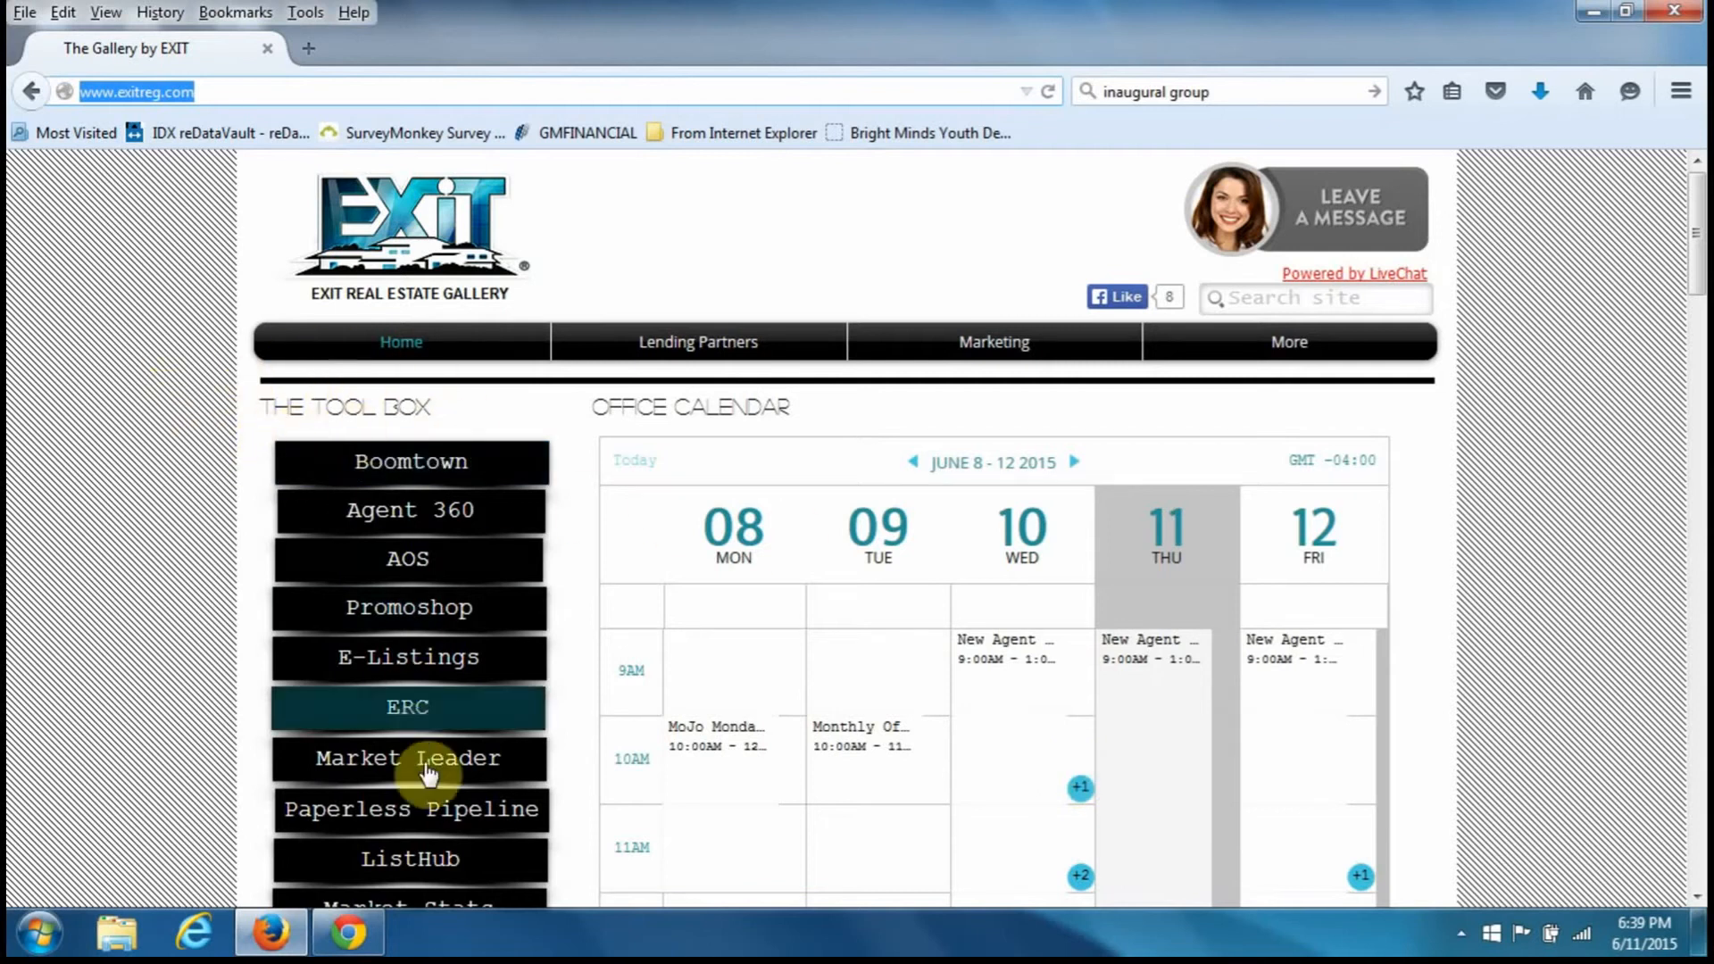
pyautogui.click(429, 810)
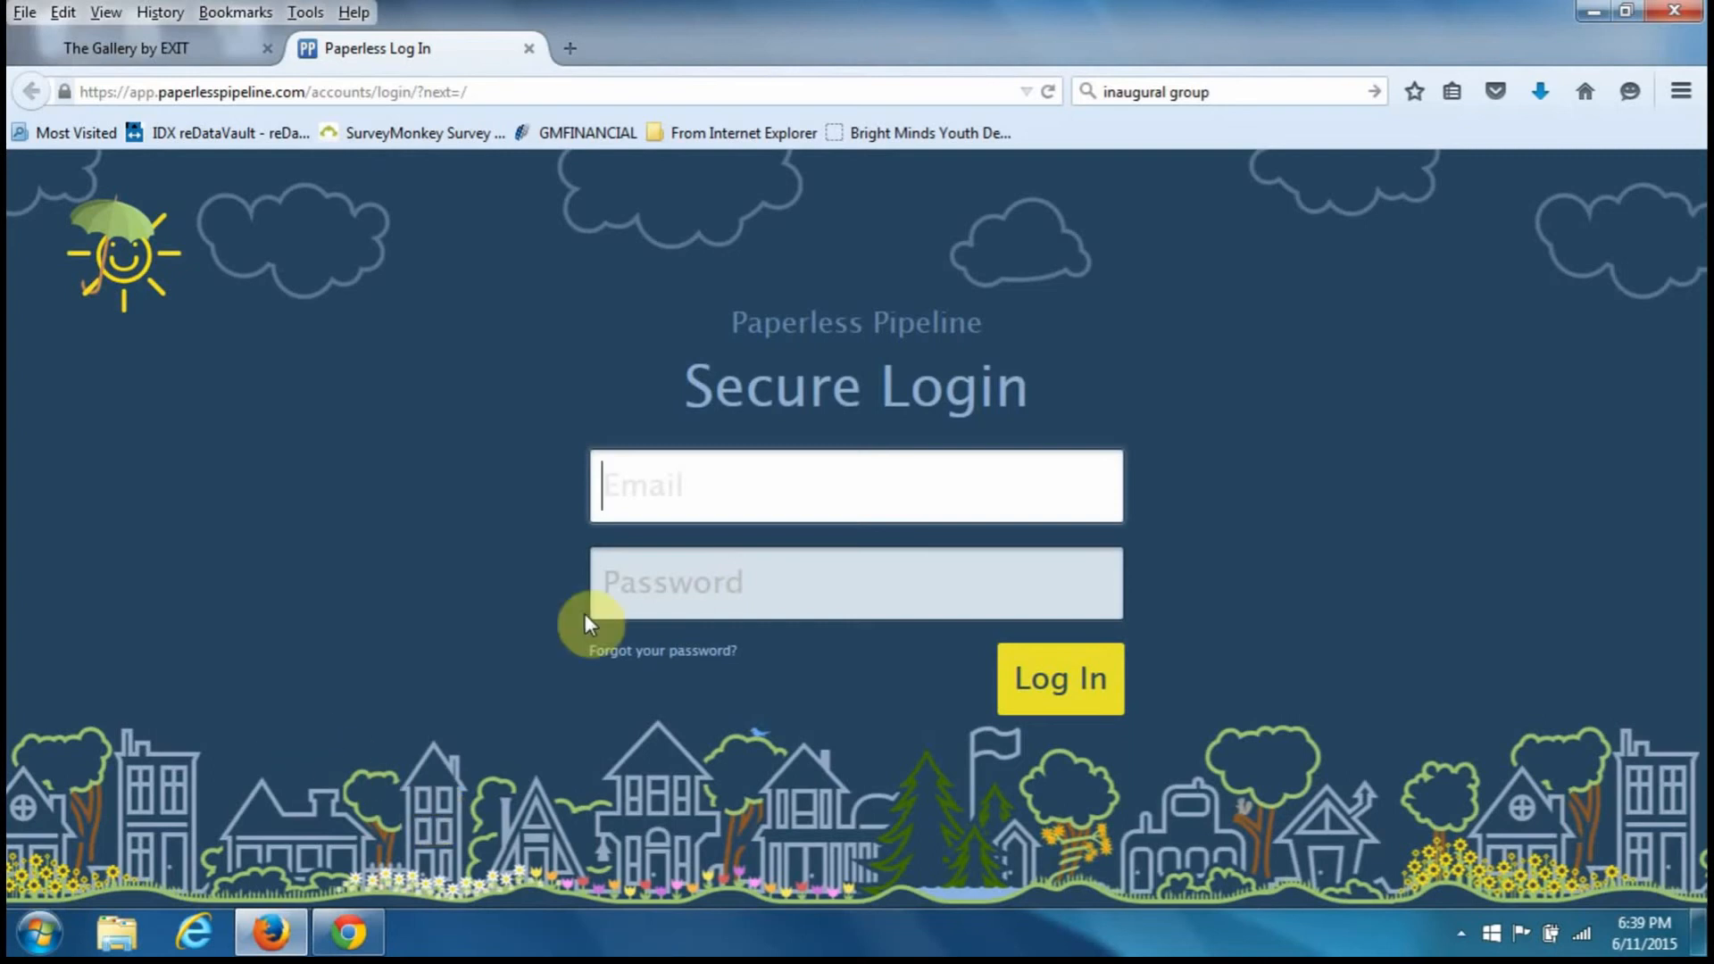
# - Fill the login with the training account's remembered e-mail and saved password from autocomplete
pyautogui.click(814, 481)
pyautogui.write('train')
pyautogui.press('Down')
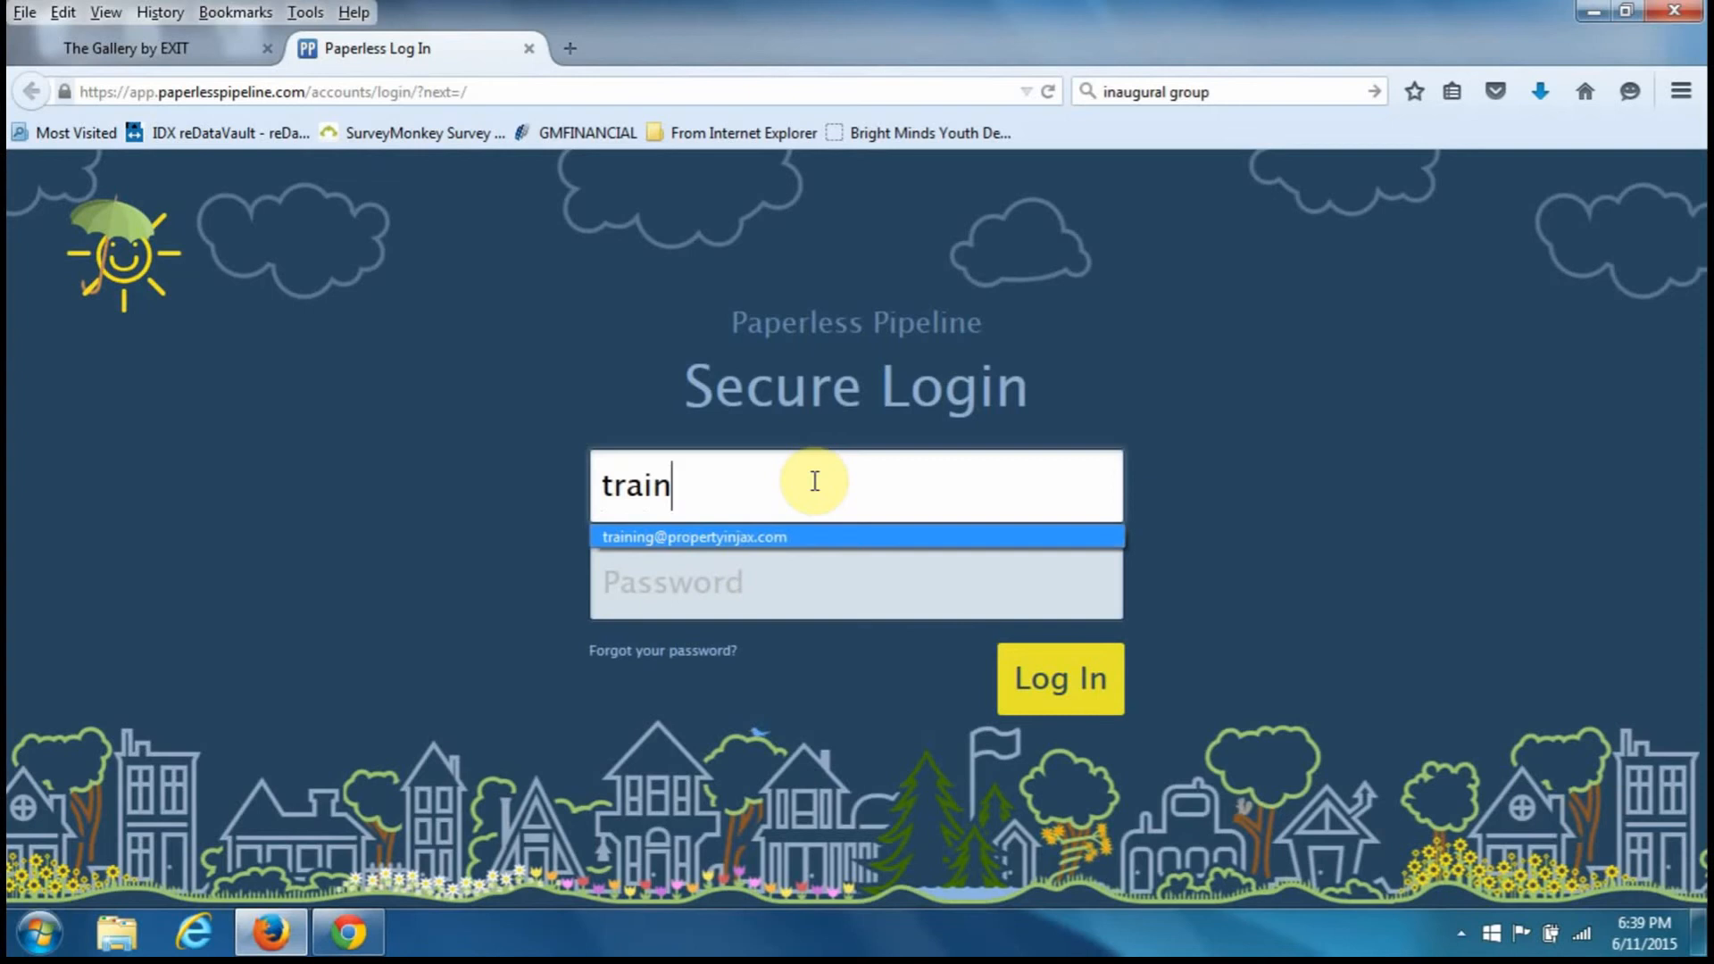
pyautogui.press('Tab')
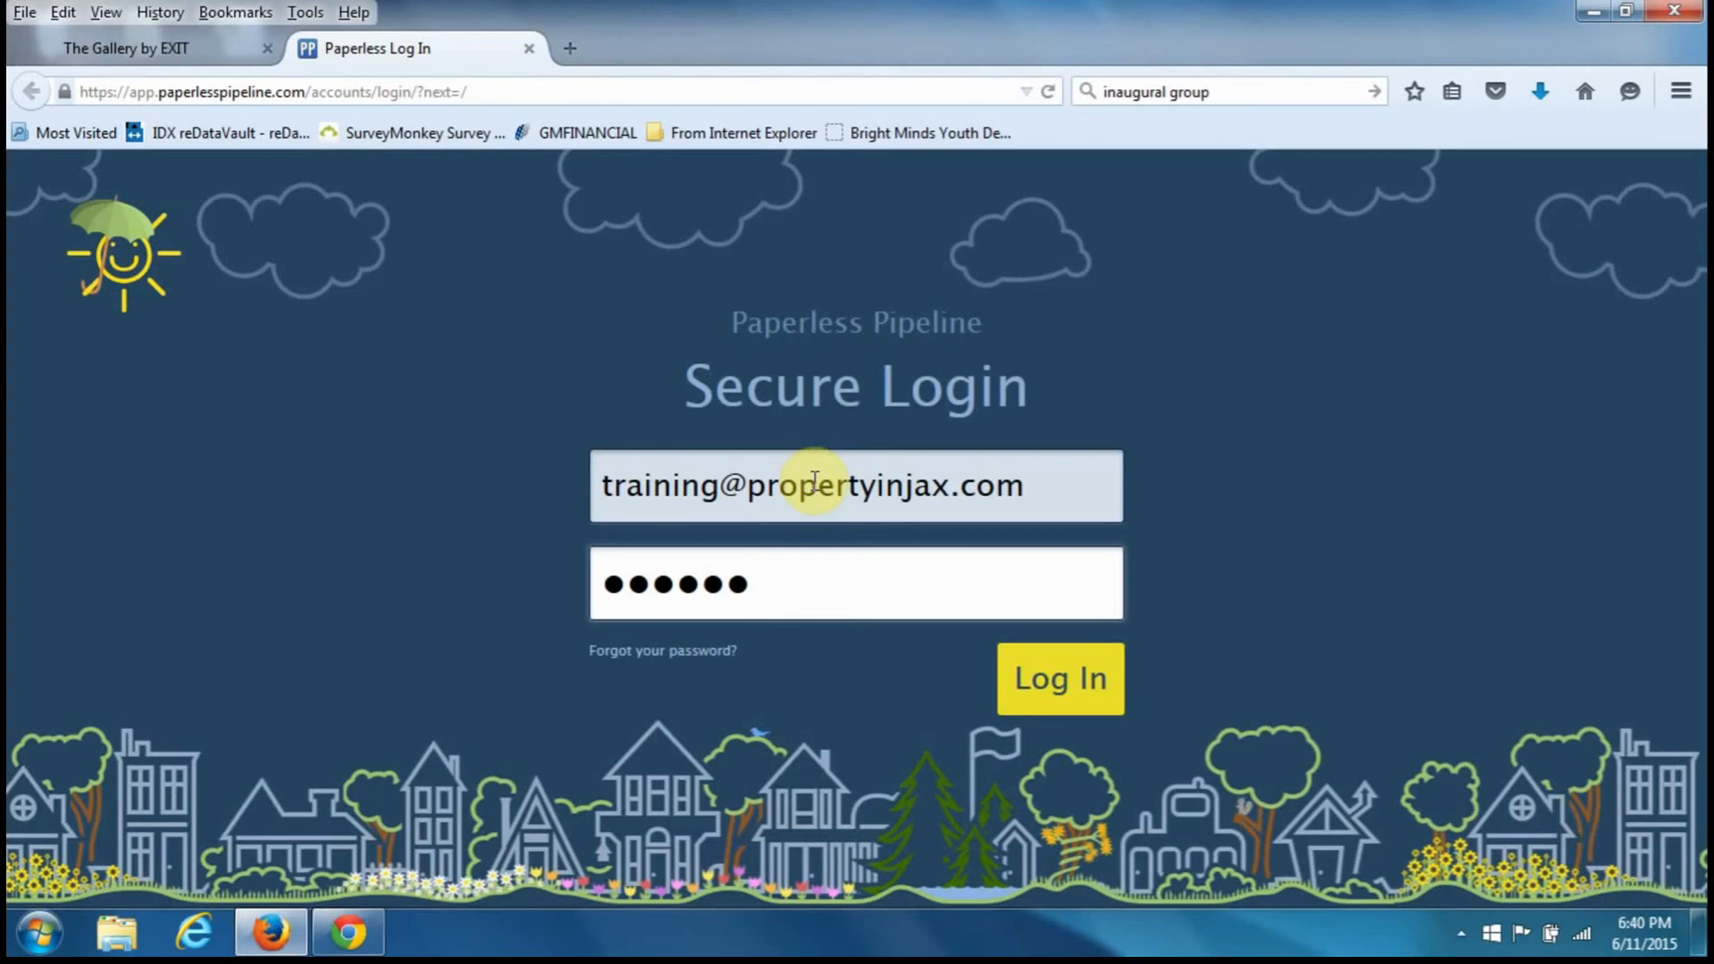
# - Log in to reach the Dashboard (4 open transactions, 1 doc to assign) and open the EREG T. user menu
pyautogui.click(1105, 687)
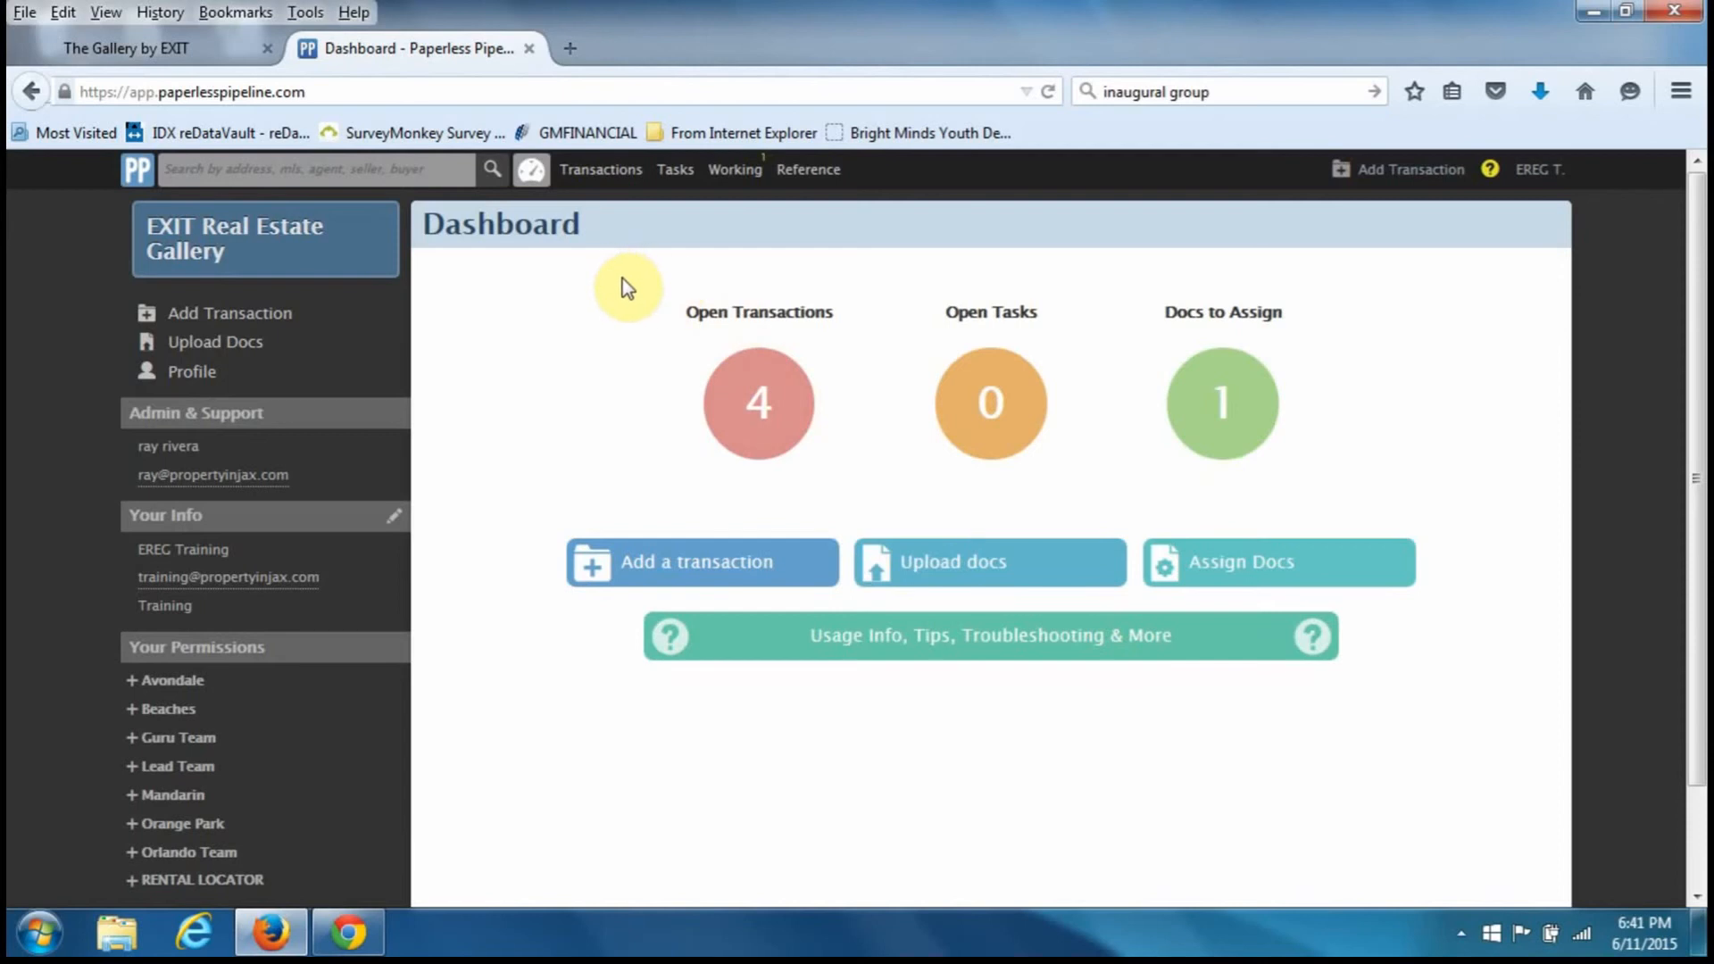
pyautogui.click(1539, 191)
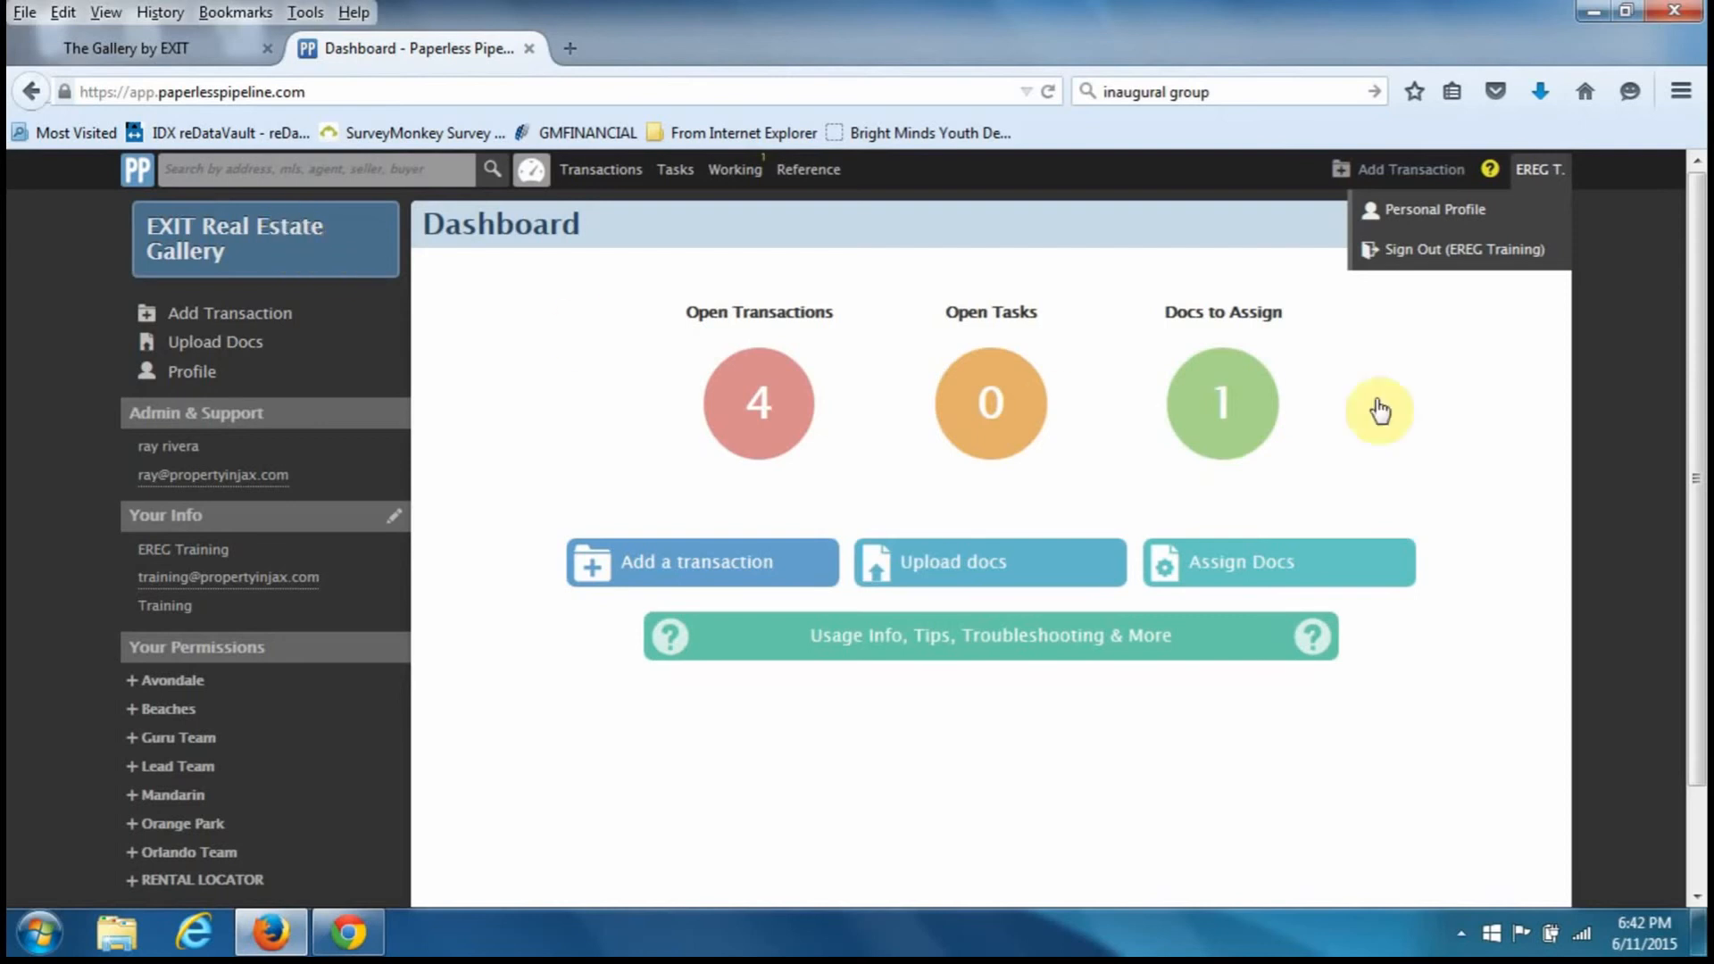
# - Open Personal Profile from the user menu and enter the current password
pyautogui.click(1558, 170)
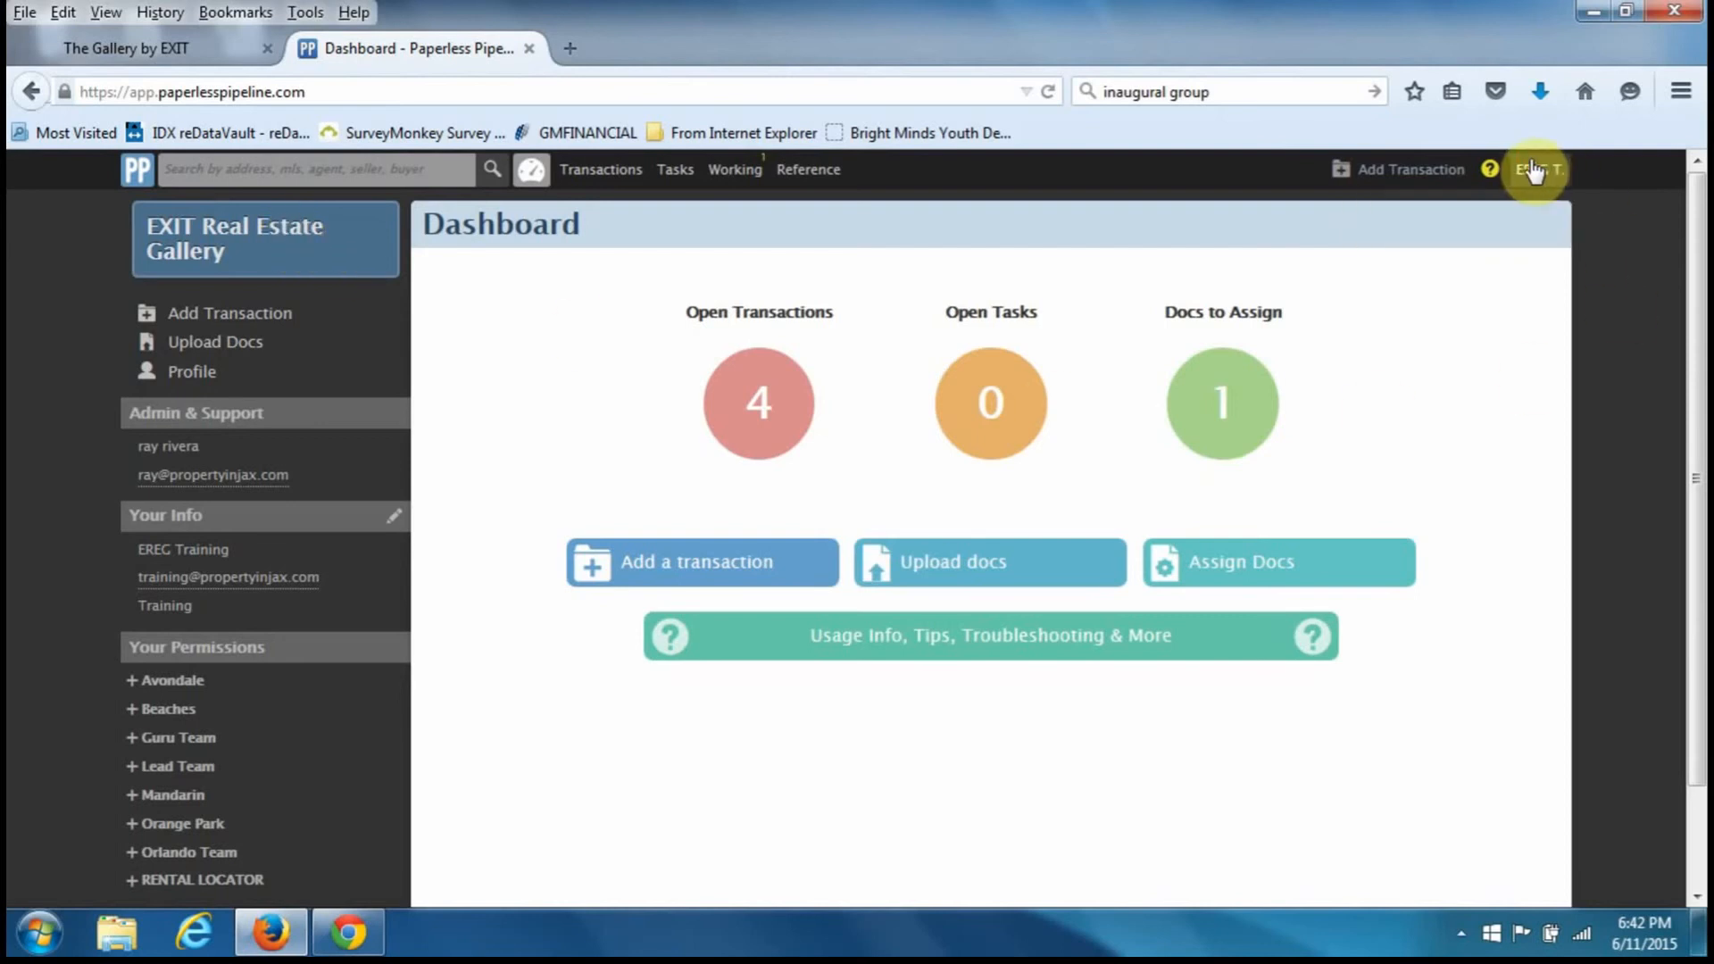
pyautogui.click(1531, 169)
pyautogui.click(1434, 223)
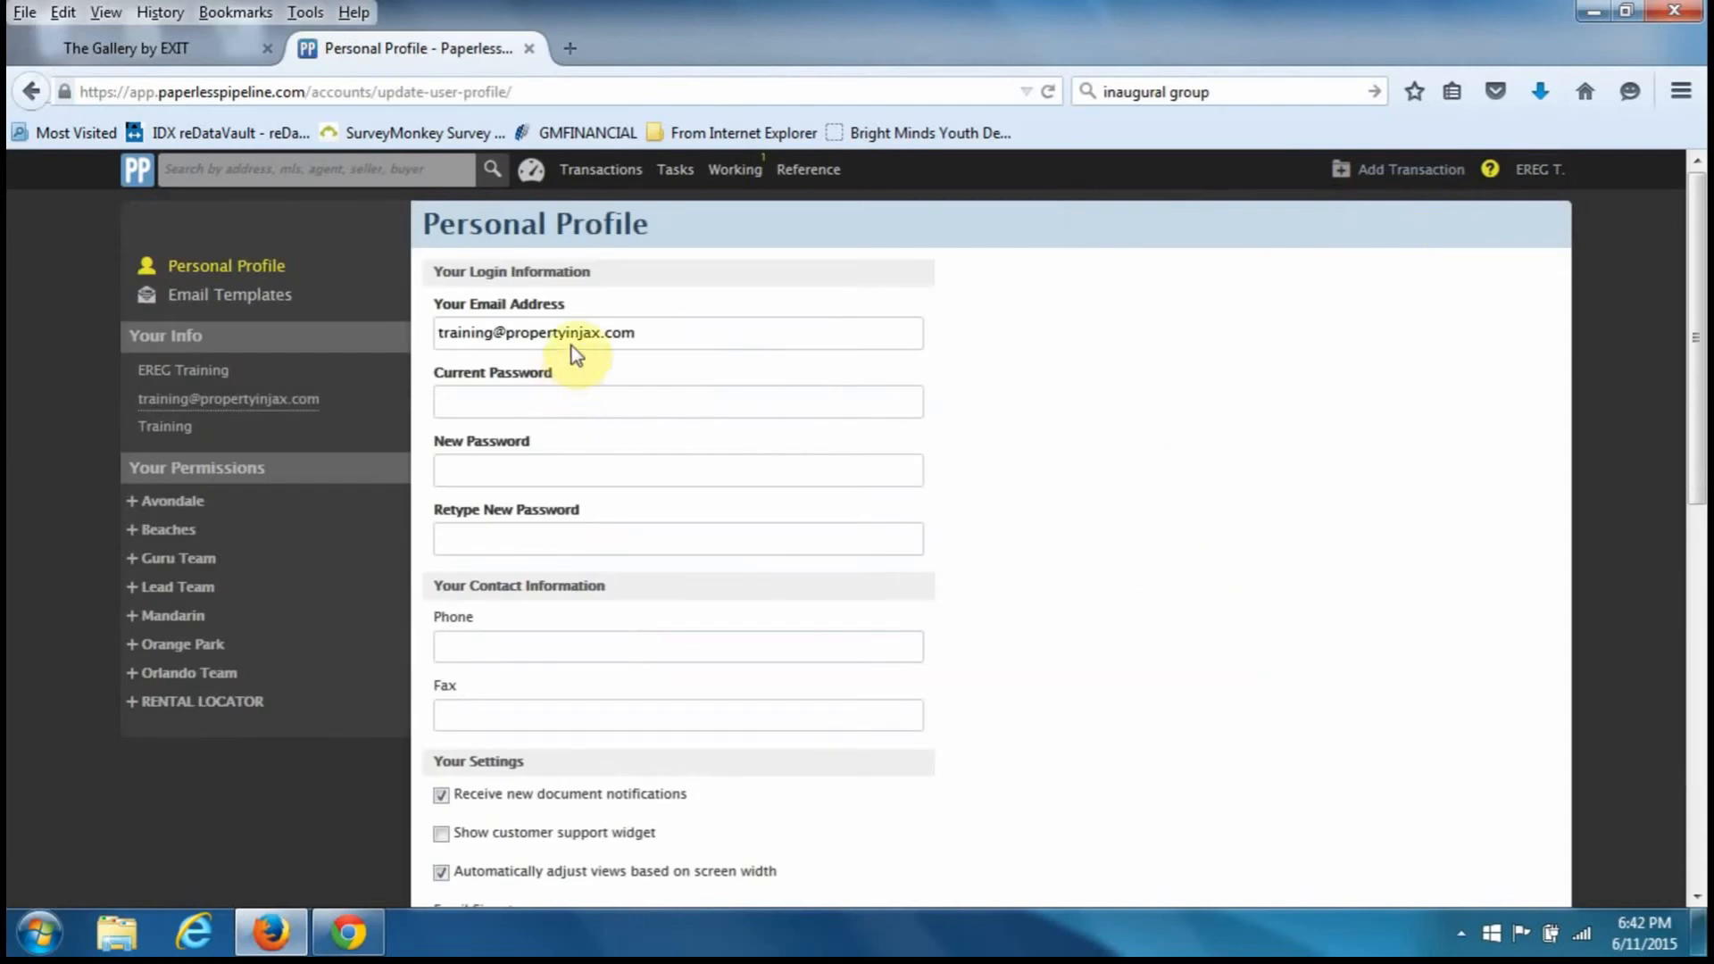
pyautogui.click(573, 336)
pyautogui.tripleClick(574, 336)
pyautogui.click(579, 392)
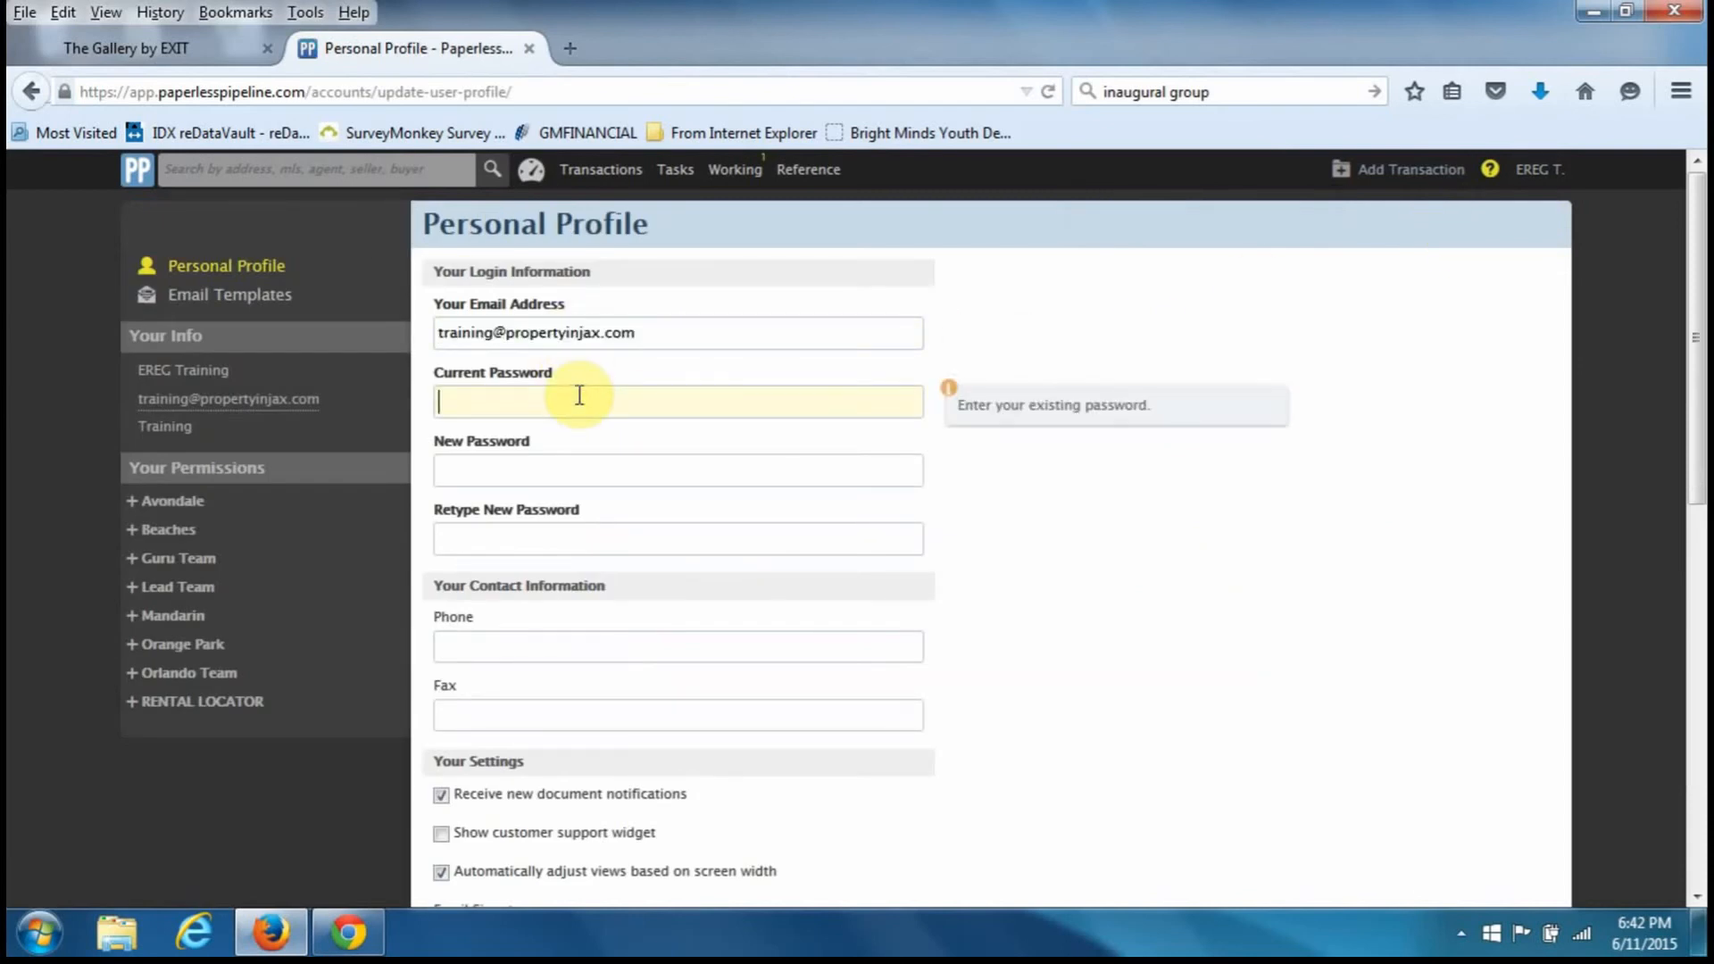
pyautogui.write('•••••')
pyautogui.press('Tab')
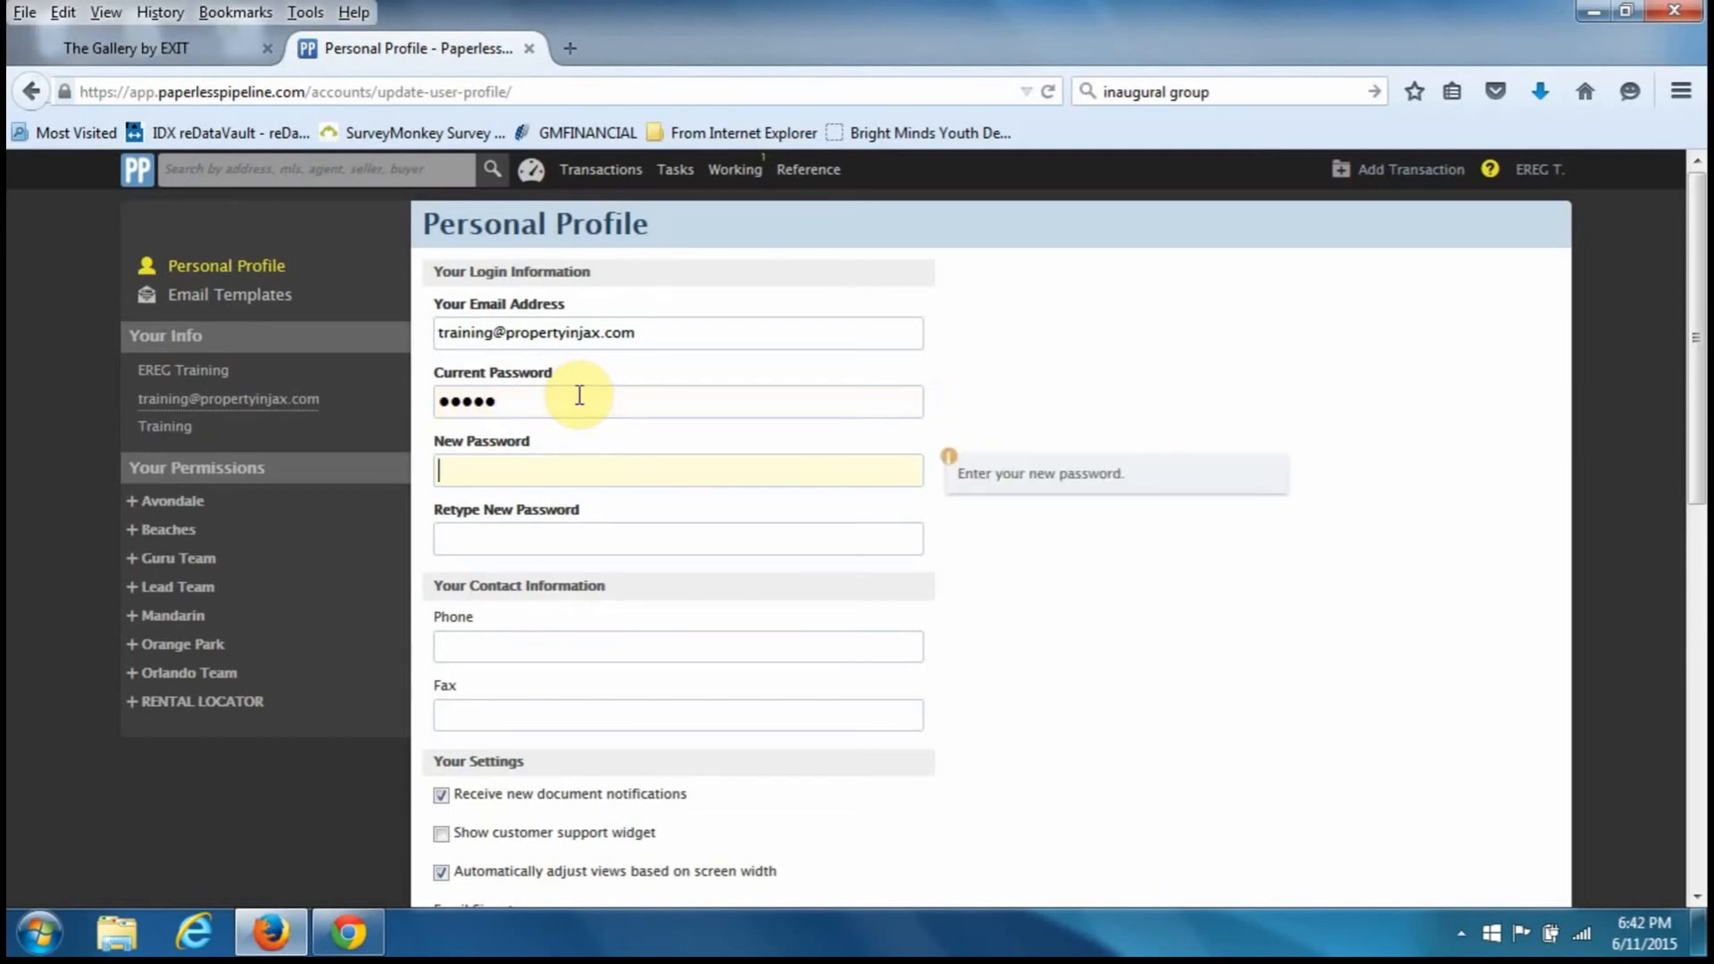
pyautogui.press('Tab')
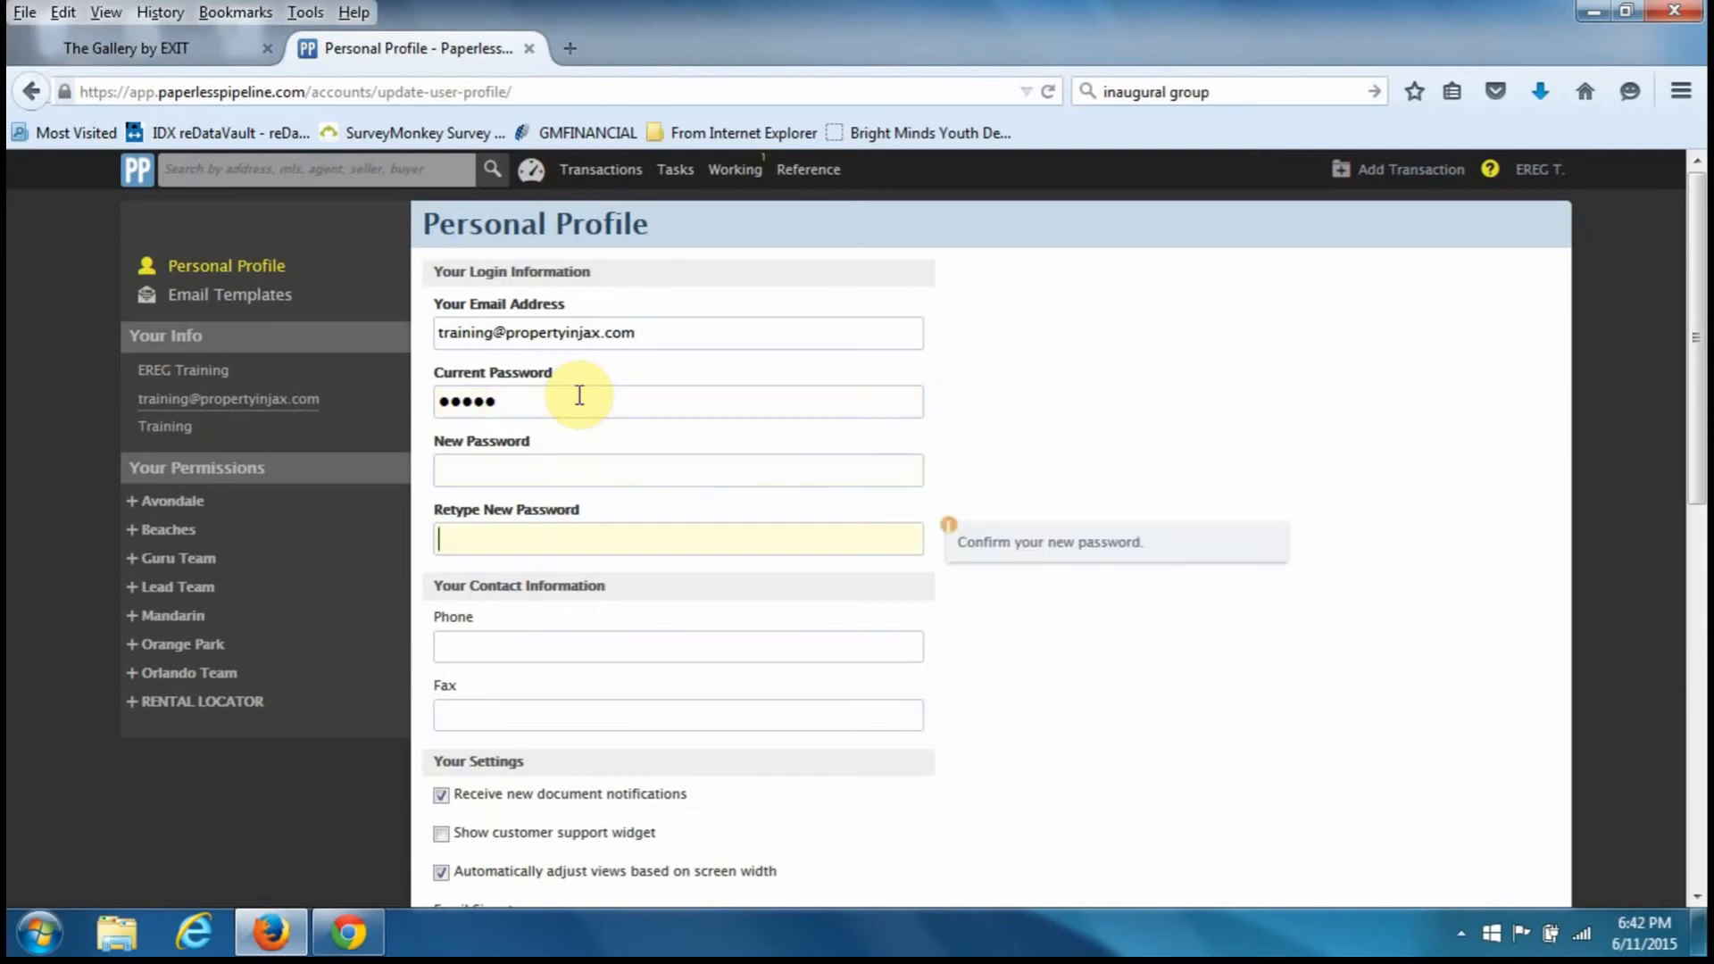
# - Try Save Settings, then cancel and confirm leaving the profile without saving
pyautogui.scroll(-5, 582, 413)
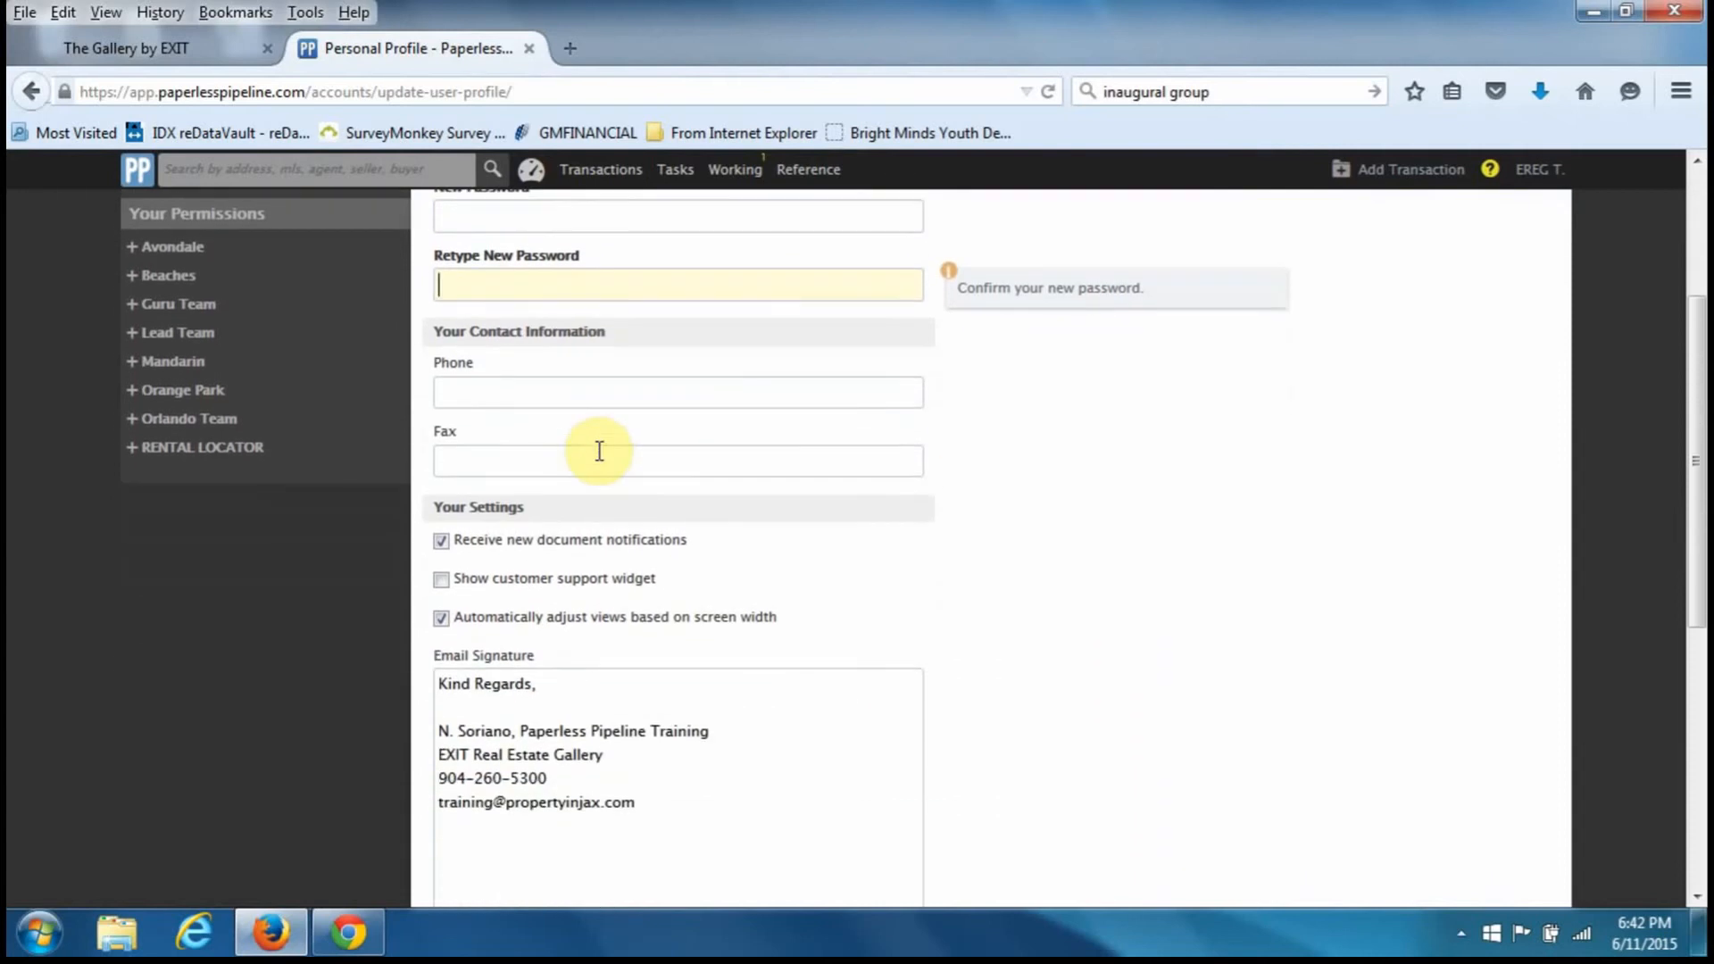
pyautogui.scroll(-3, 599, 451)
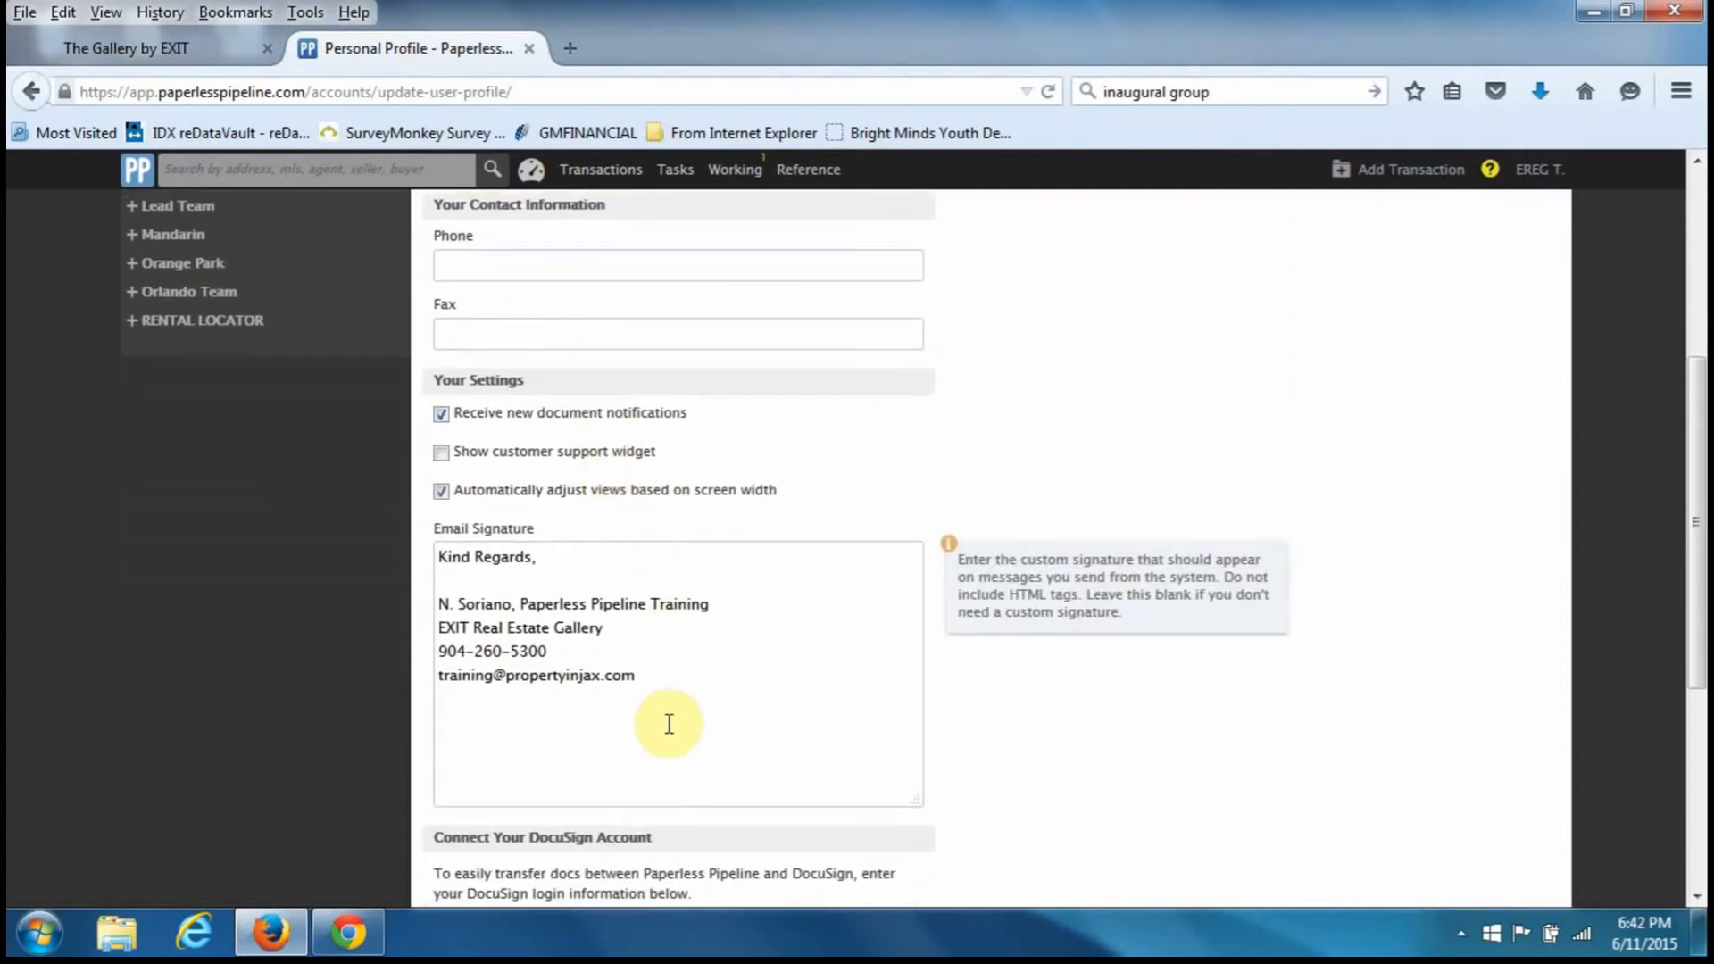
pyautogui.scroll(-2, 669, 720)
pyautogui.scroll(-6, 669, 741)
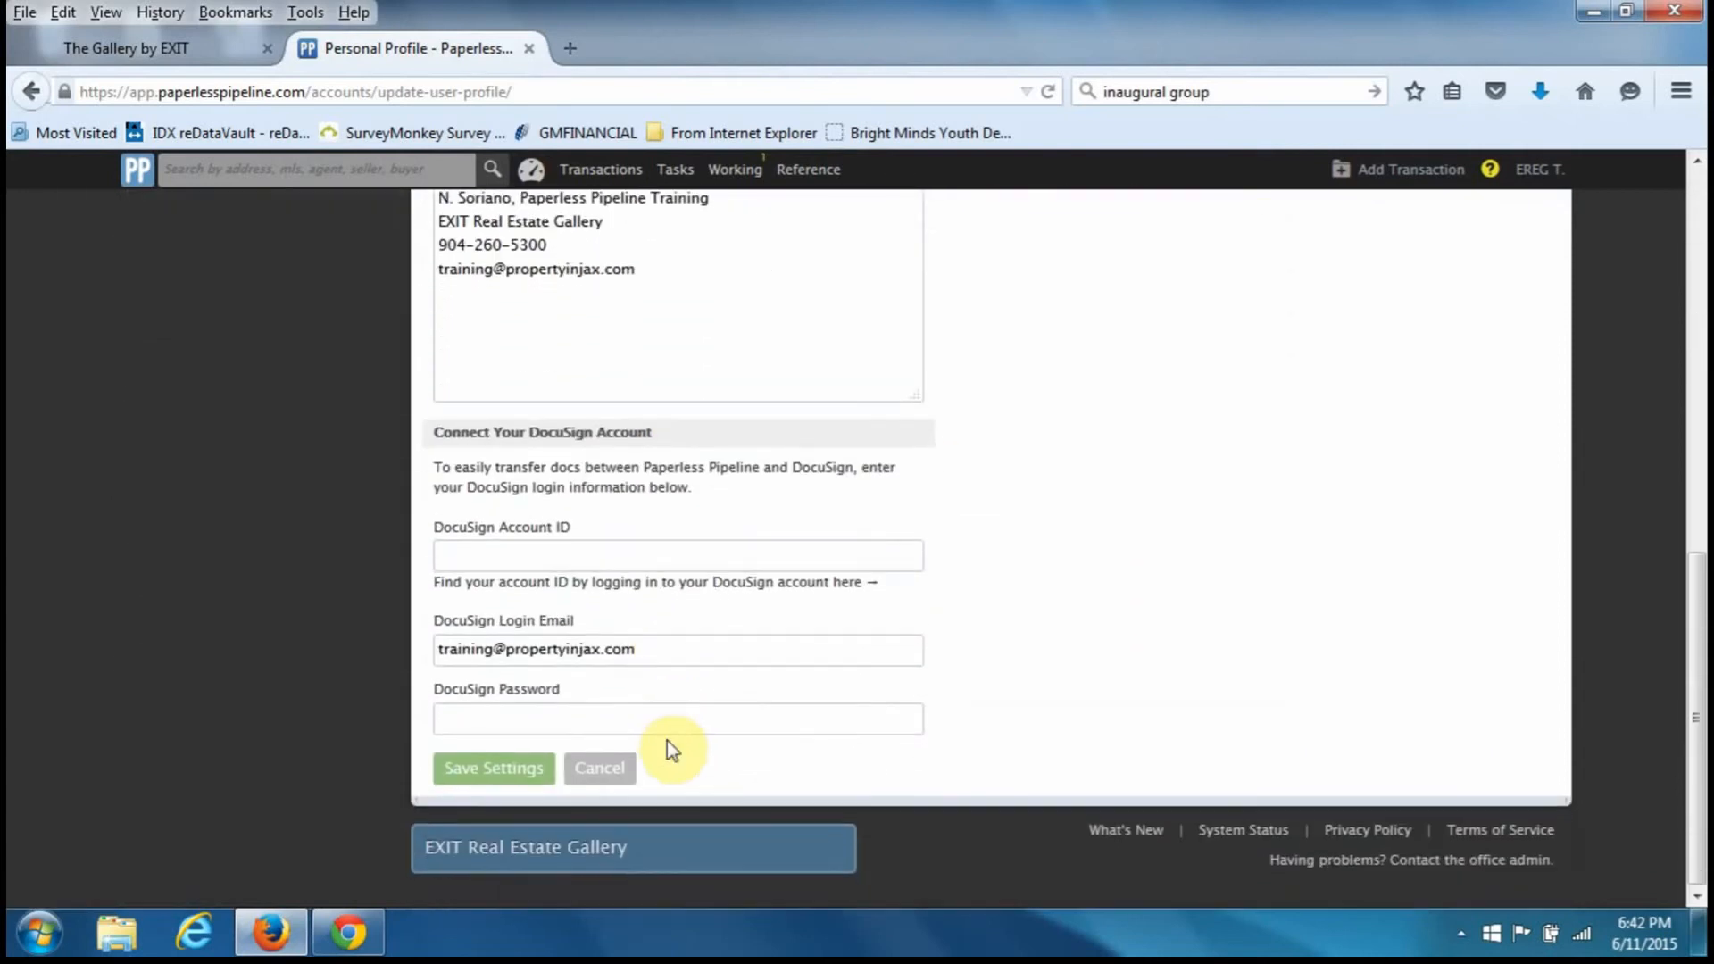
pyautogui.click(516, 778)
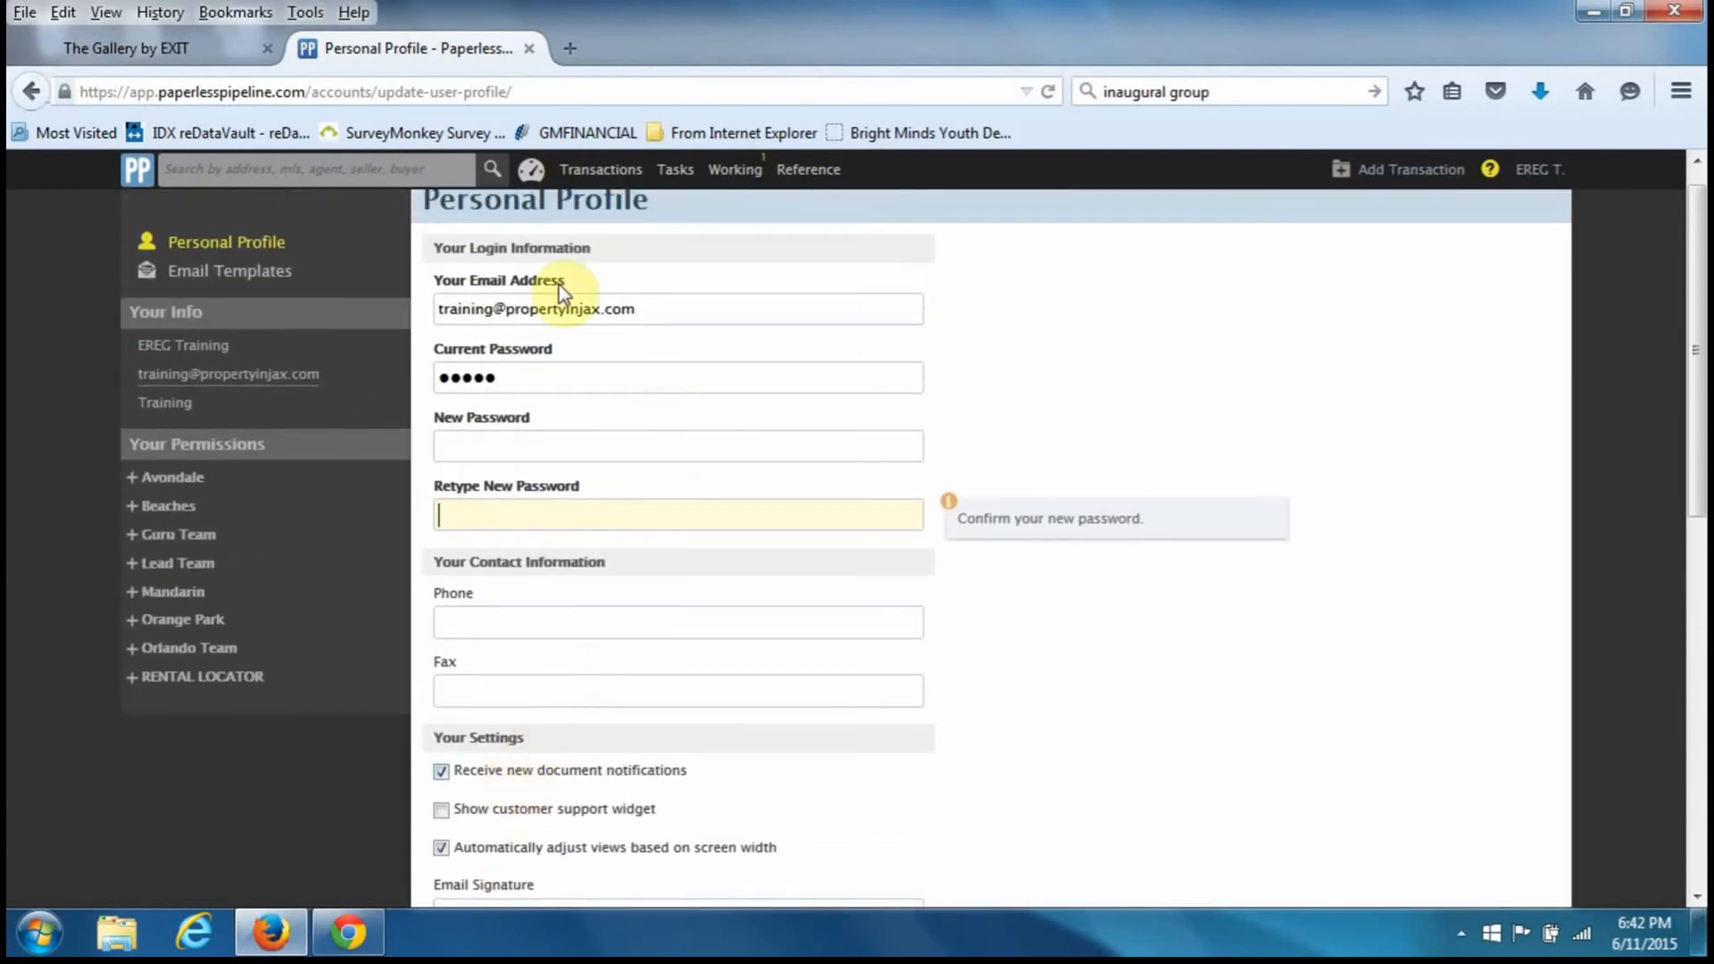
pyautogui.scroll(-10, 688, 529)
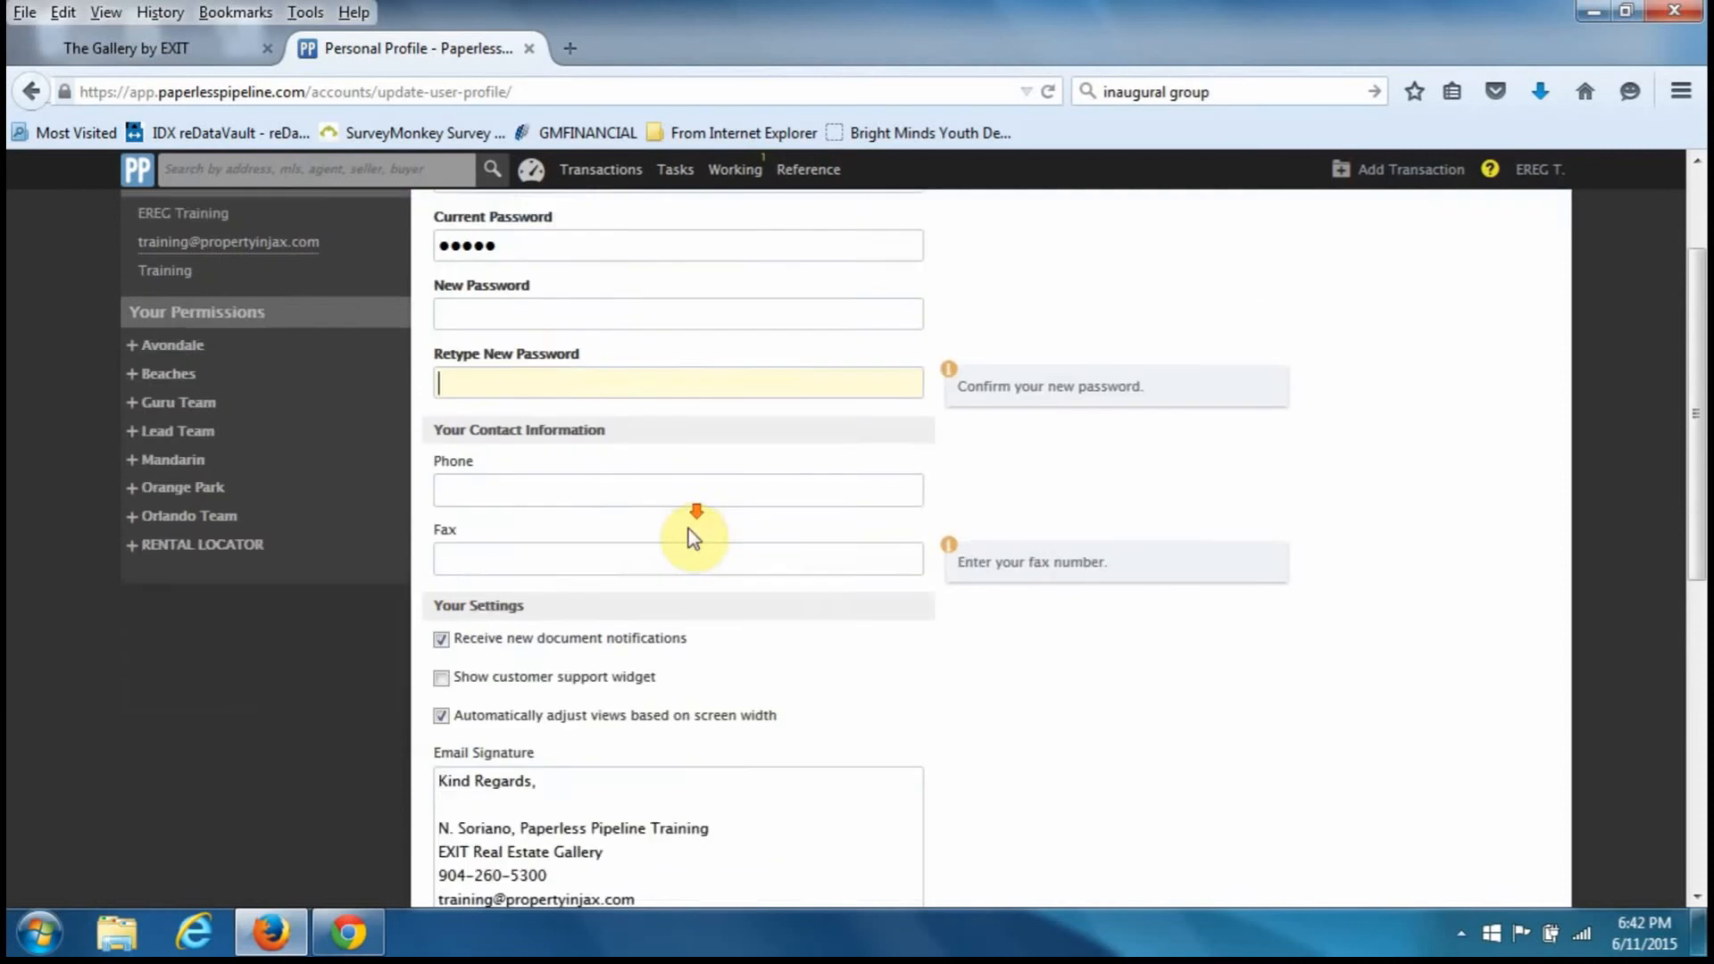
pyautogui.click(602, 769)
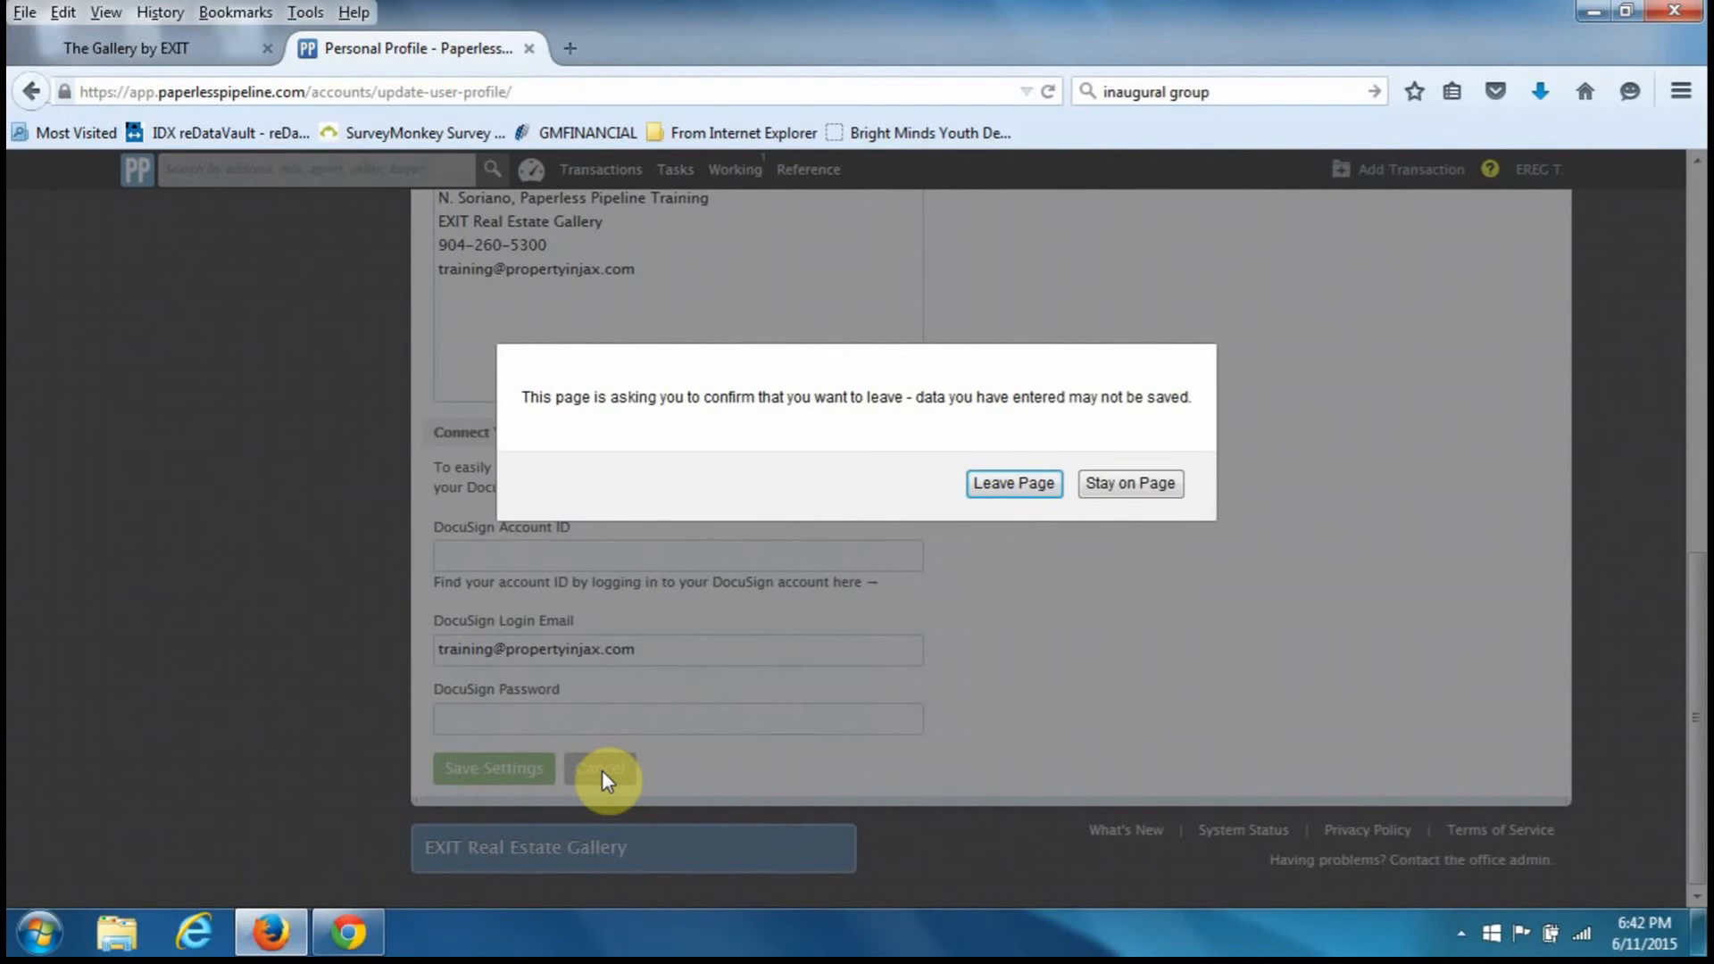
pyautogui.click(1014, 483)
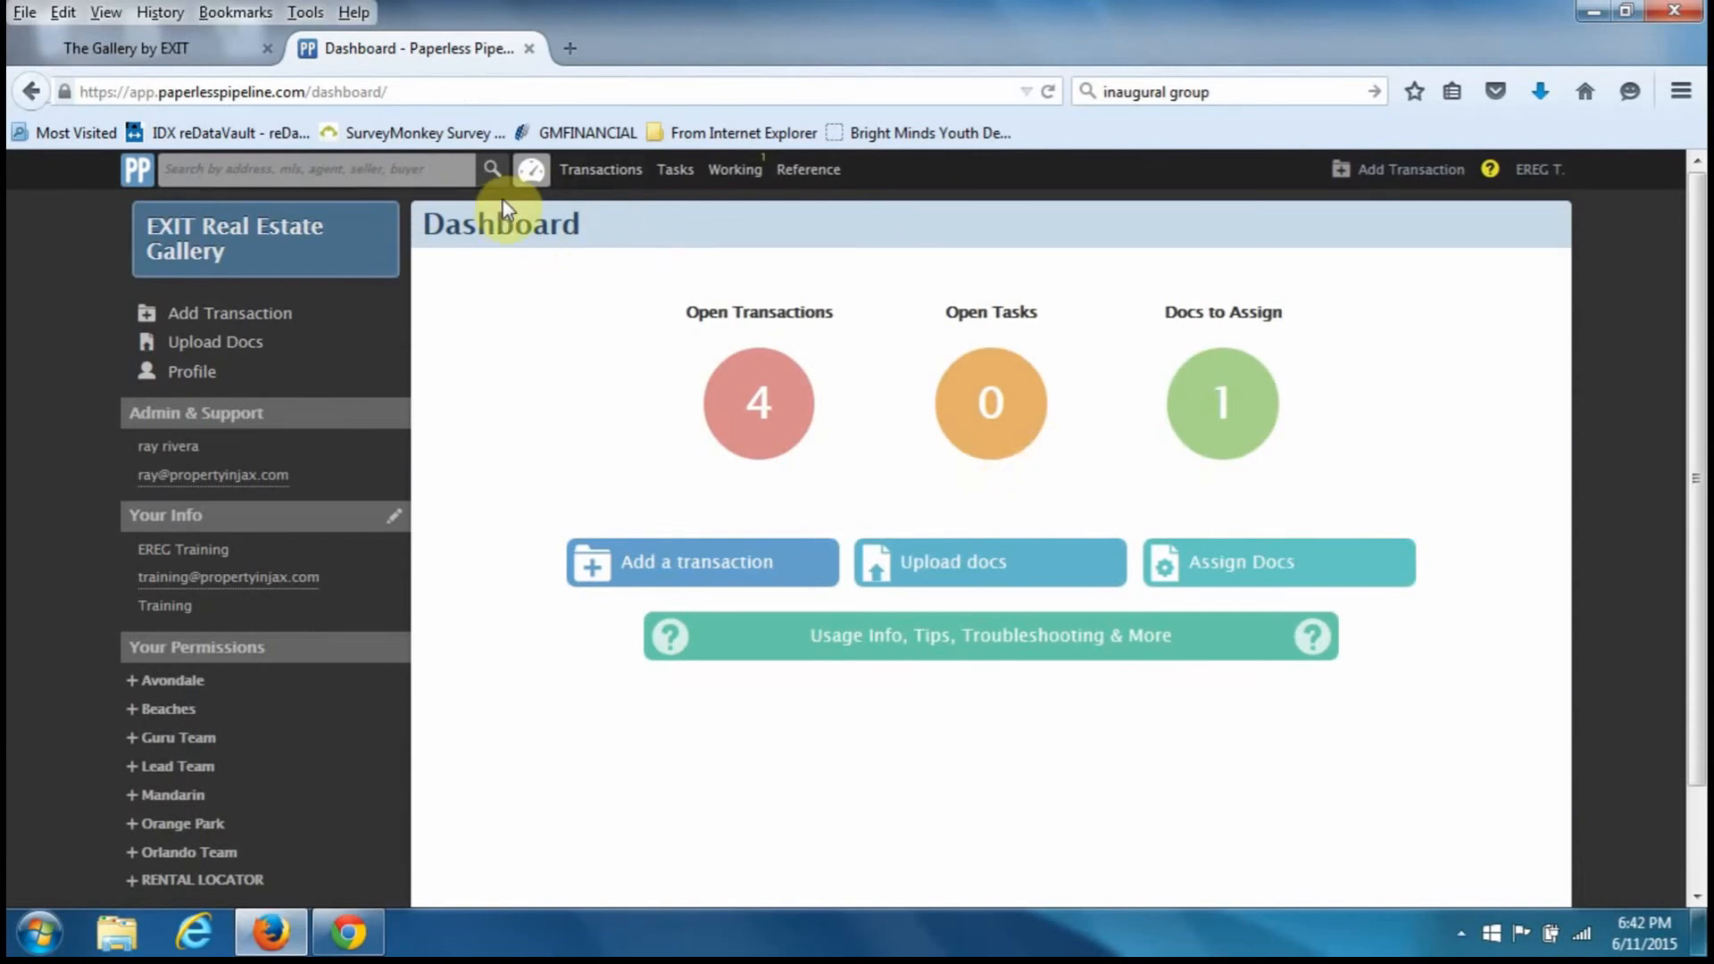
# - Look through the Transactions, Tasks, Working and Reference pages, then return to the Dashboard
pyautogui.click(606, 176)
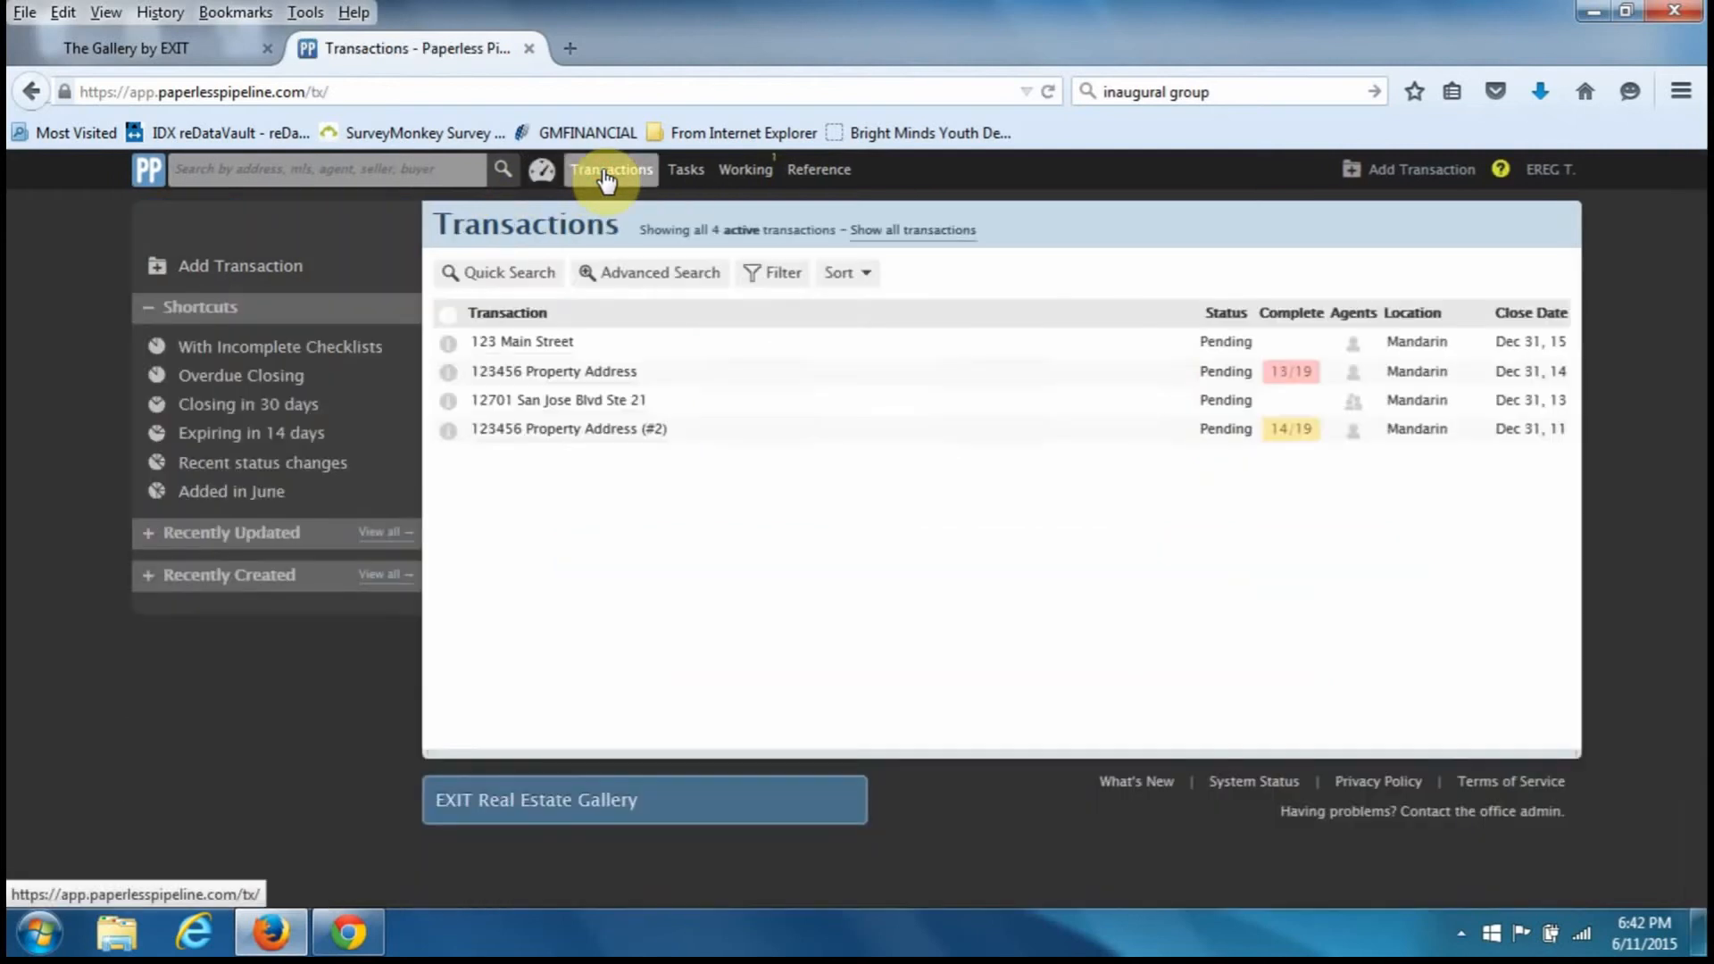
pyautogui.click(683, 182)
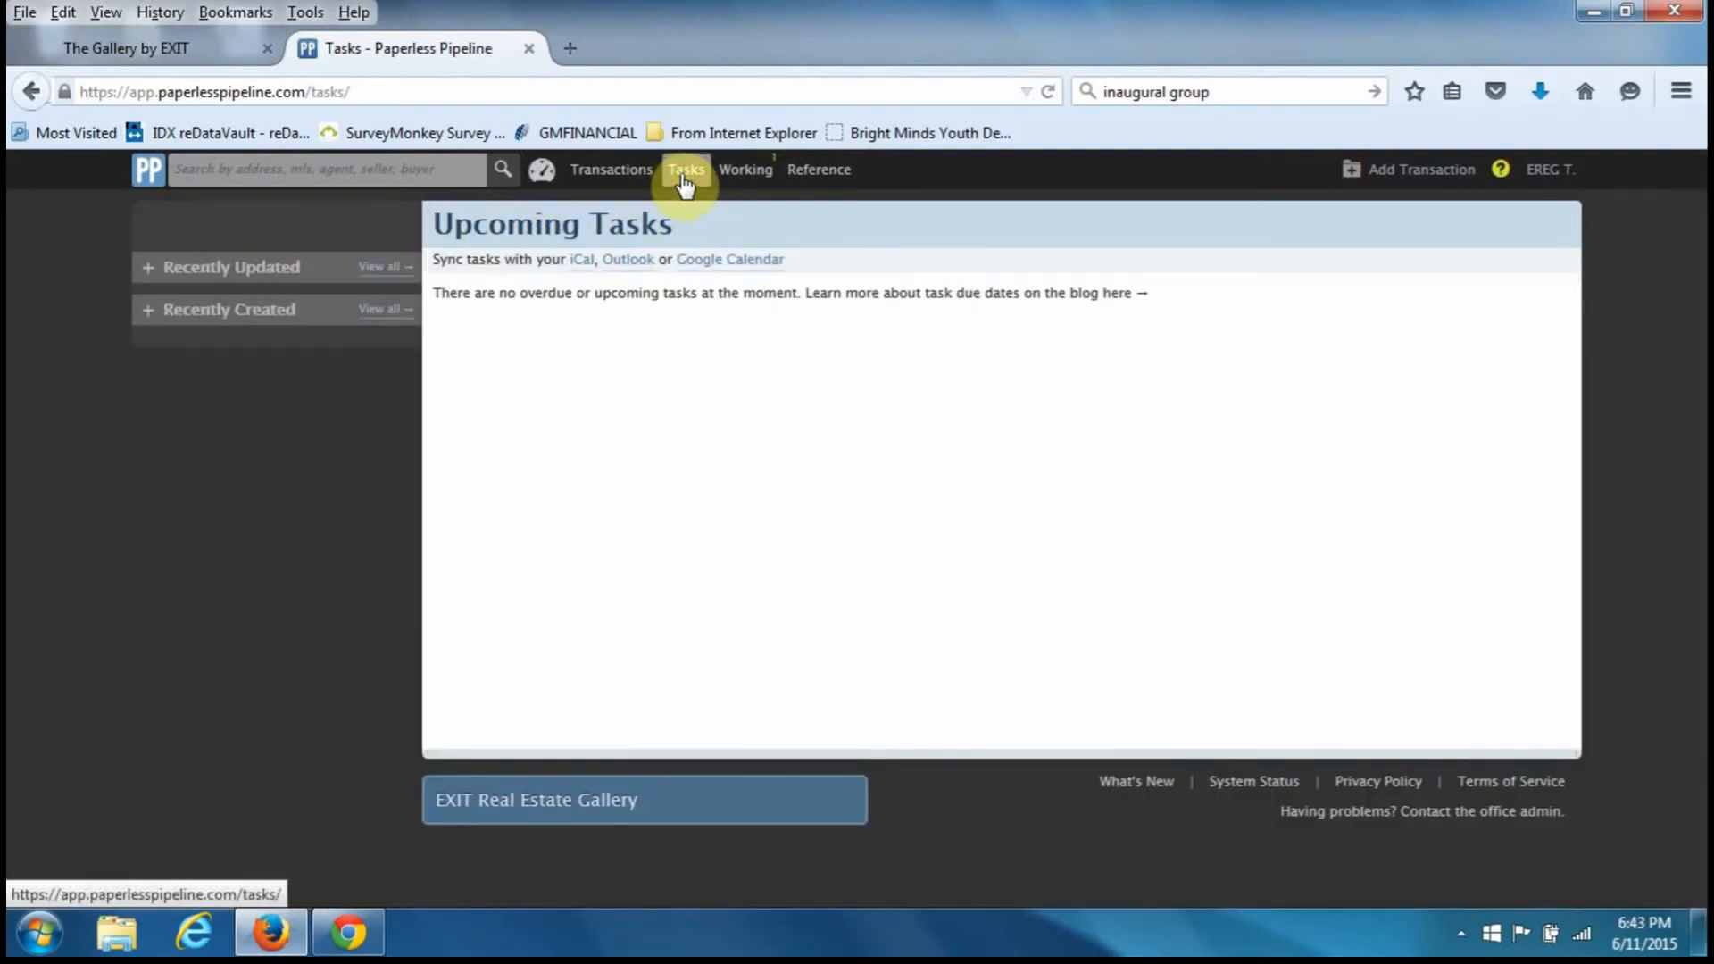
pyautogui.click(740, 177)
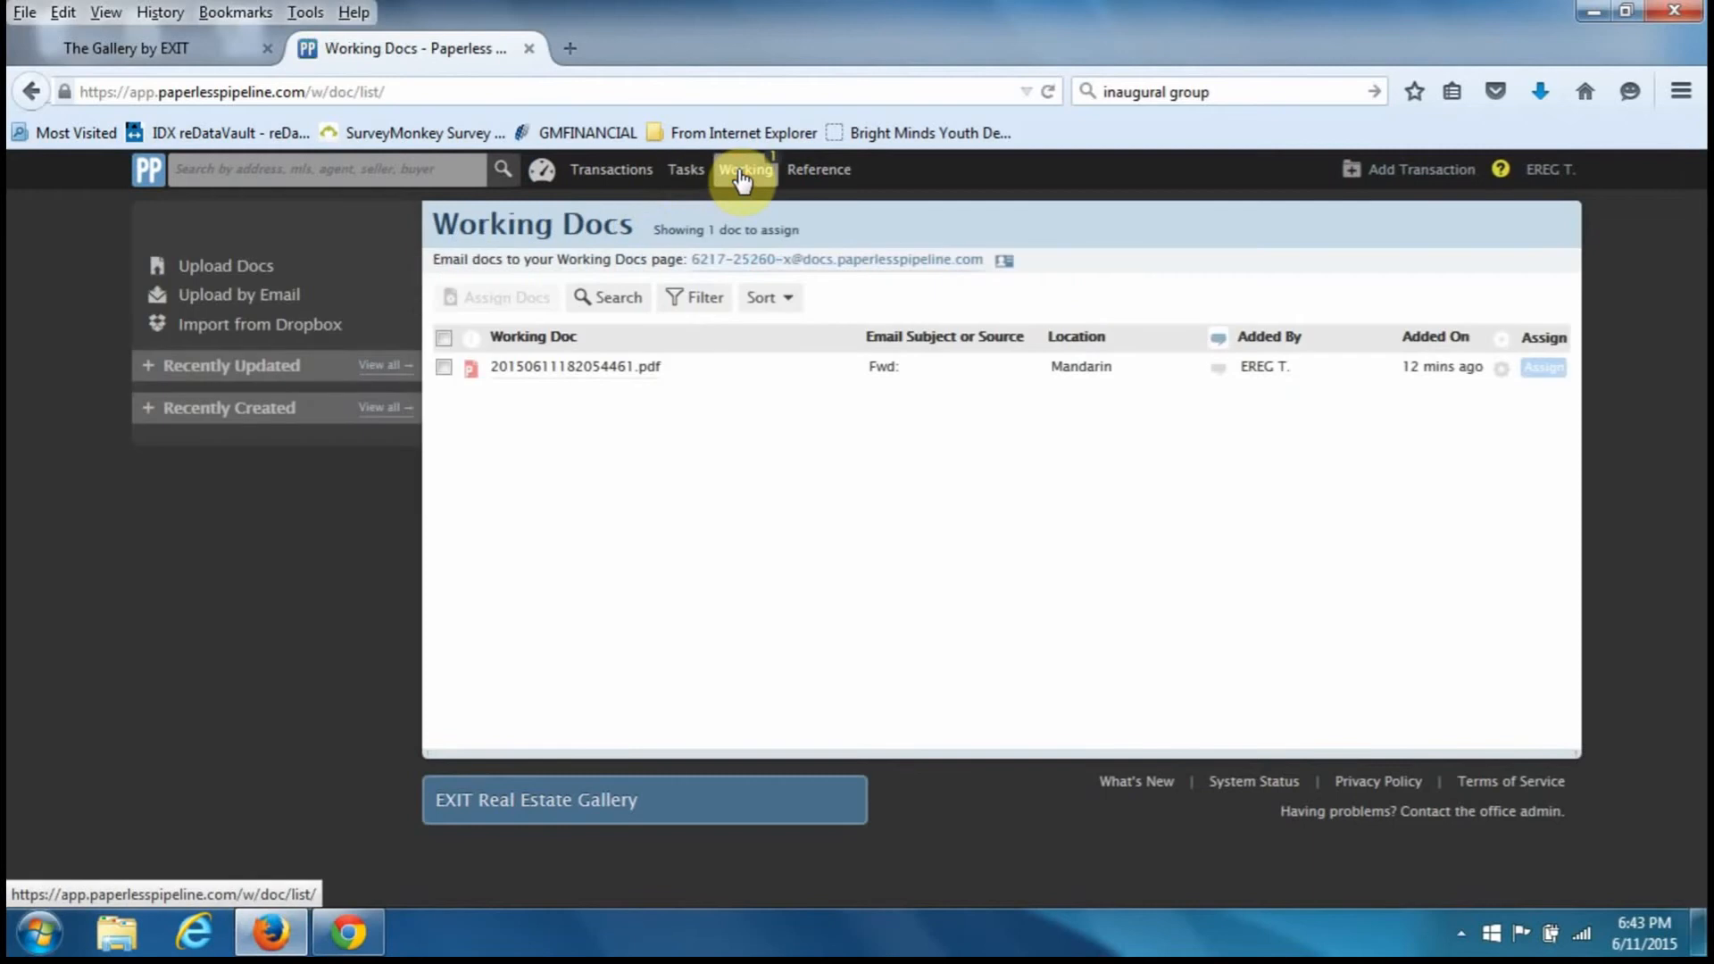
pyautogui.click(793, 181)
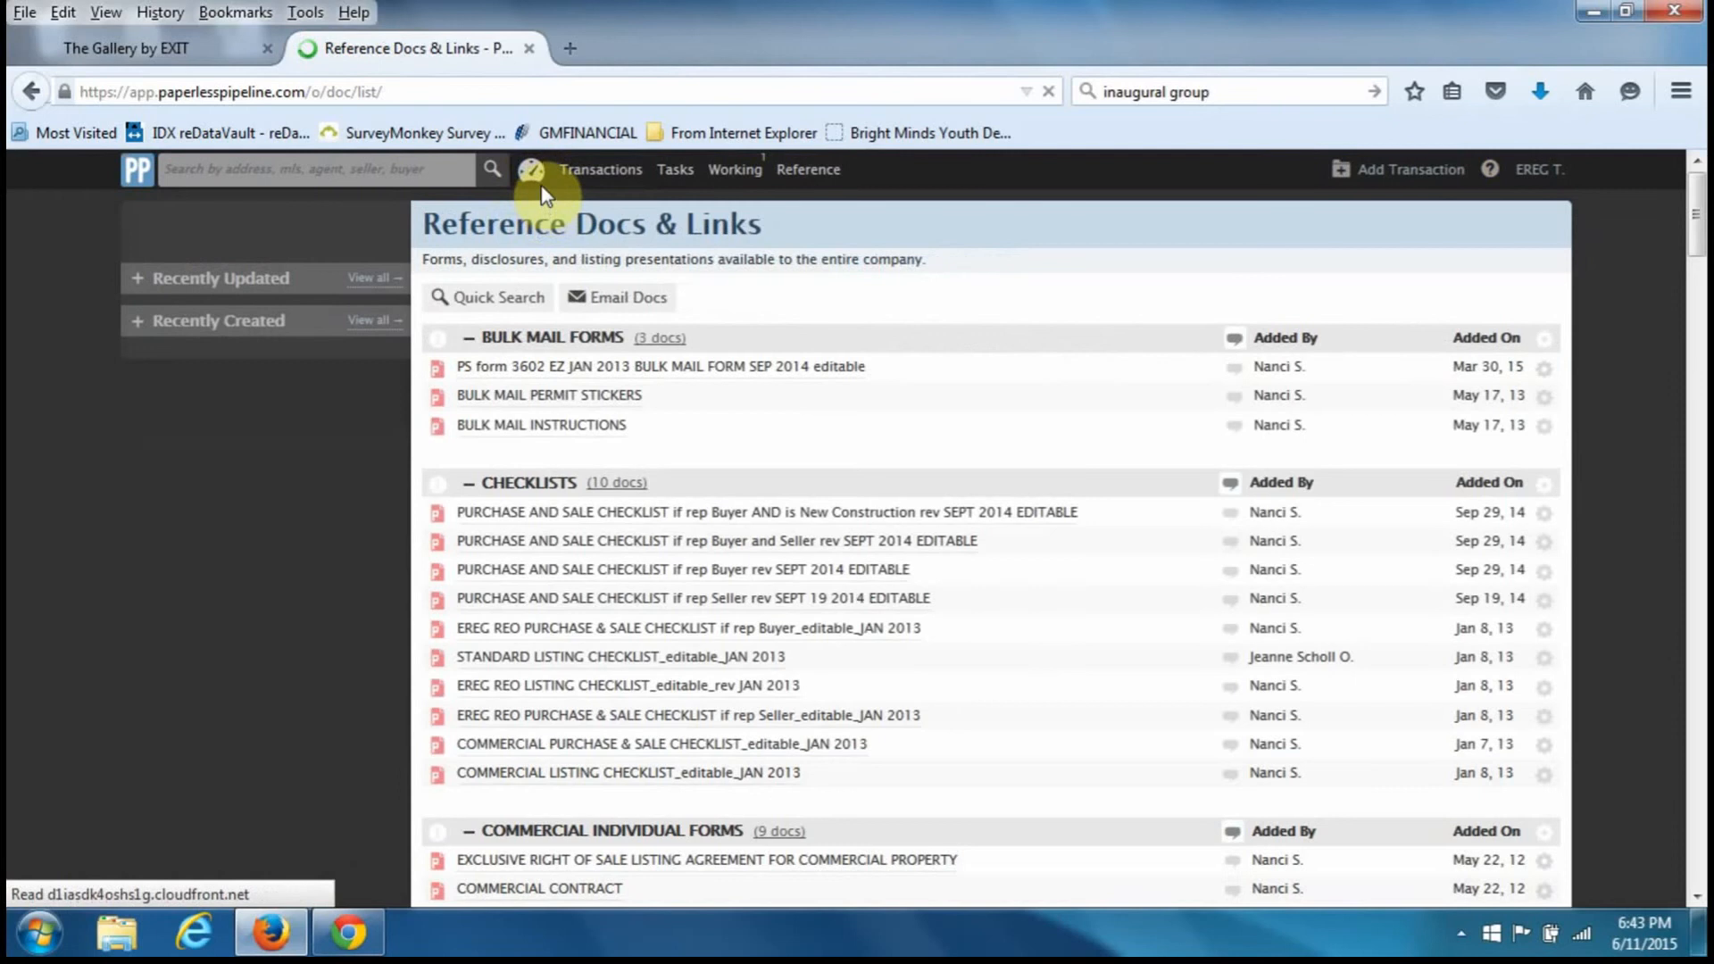
pyautogui.click(535, 179)
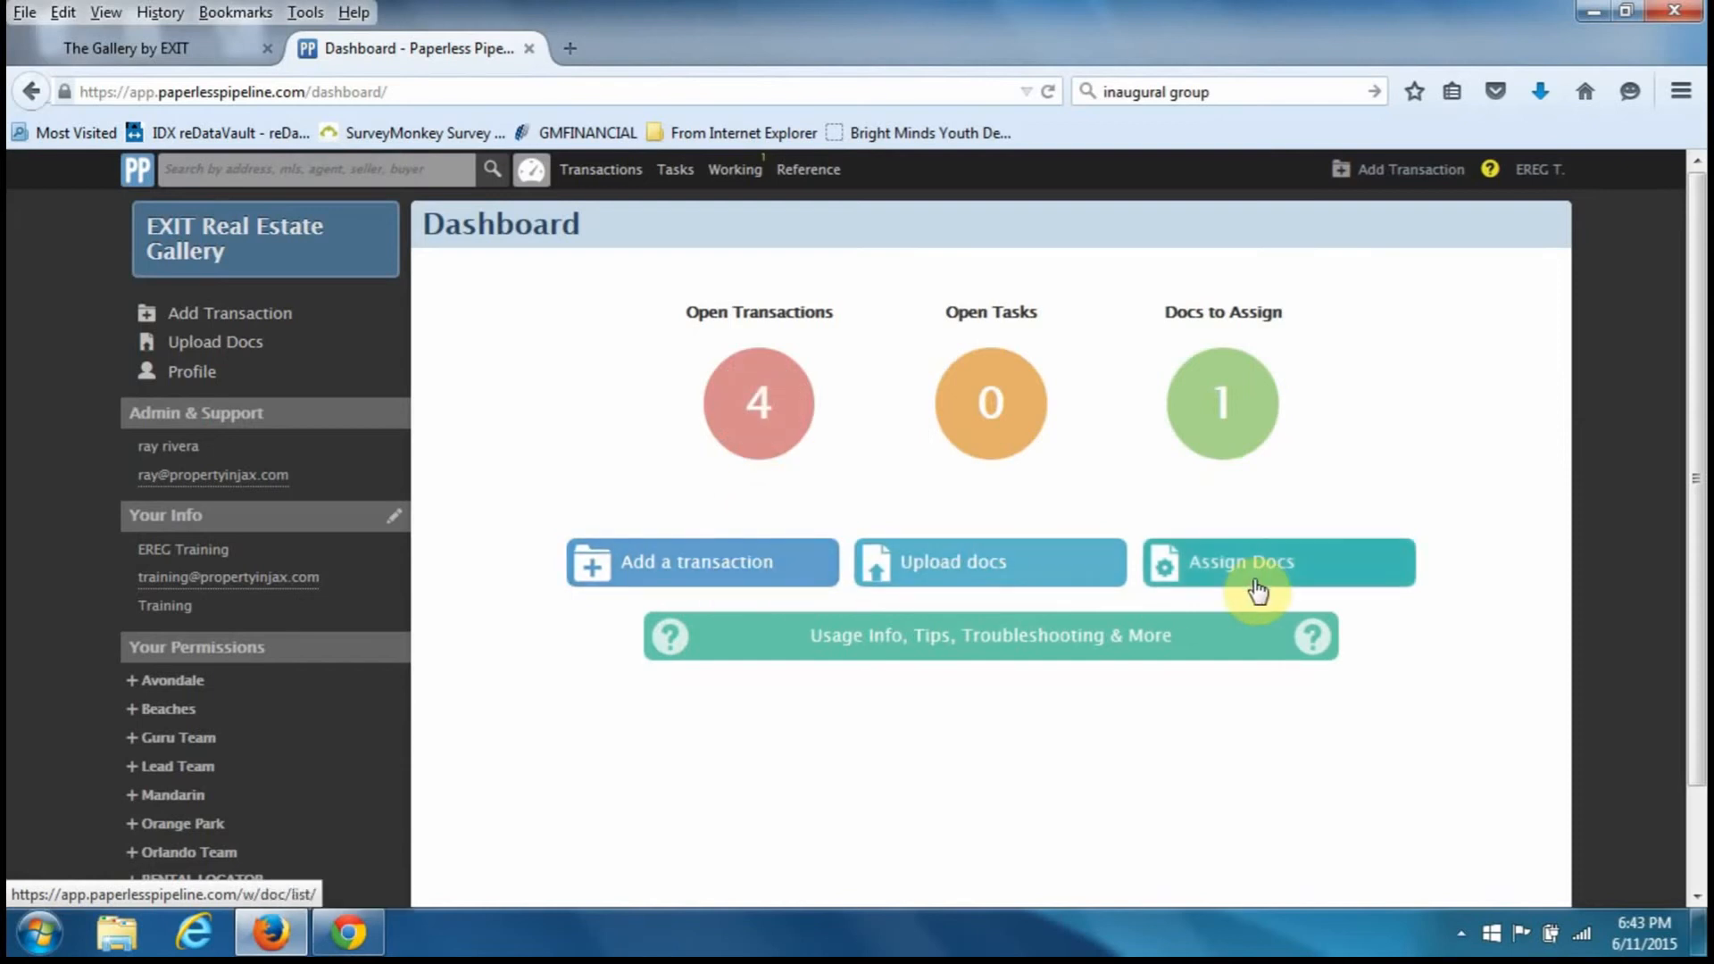
# - Visit Transactions, Tasks and Working Docs, ending on the Reference Docs & Links page
pyautogui.click(629, 189)
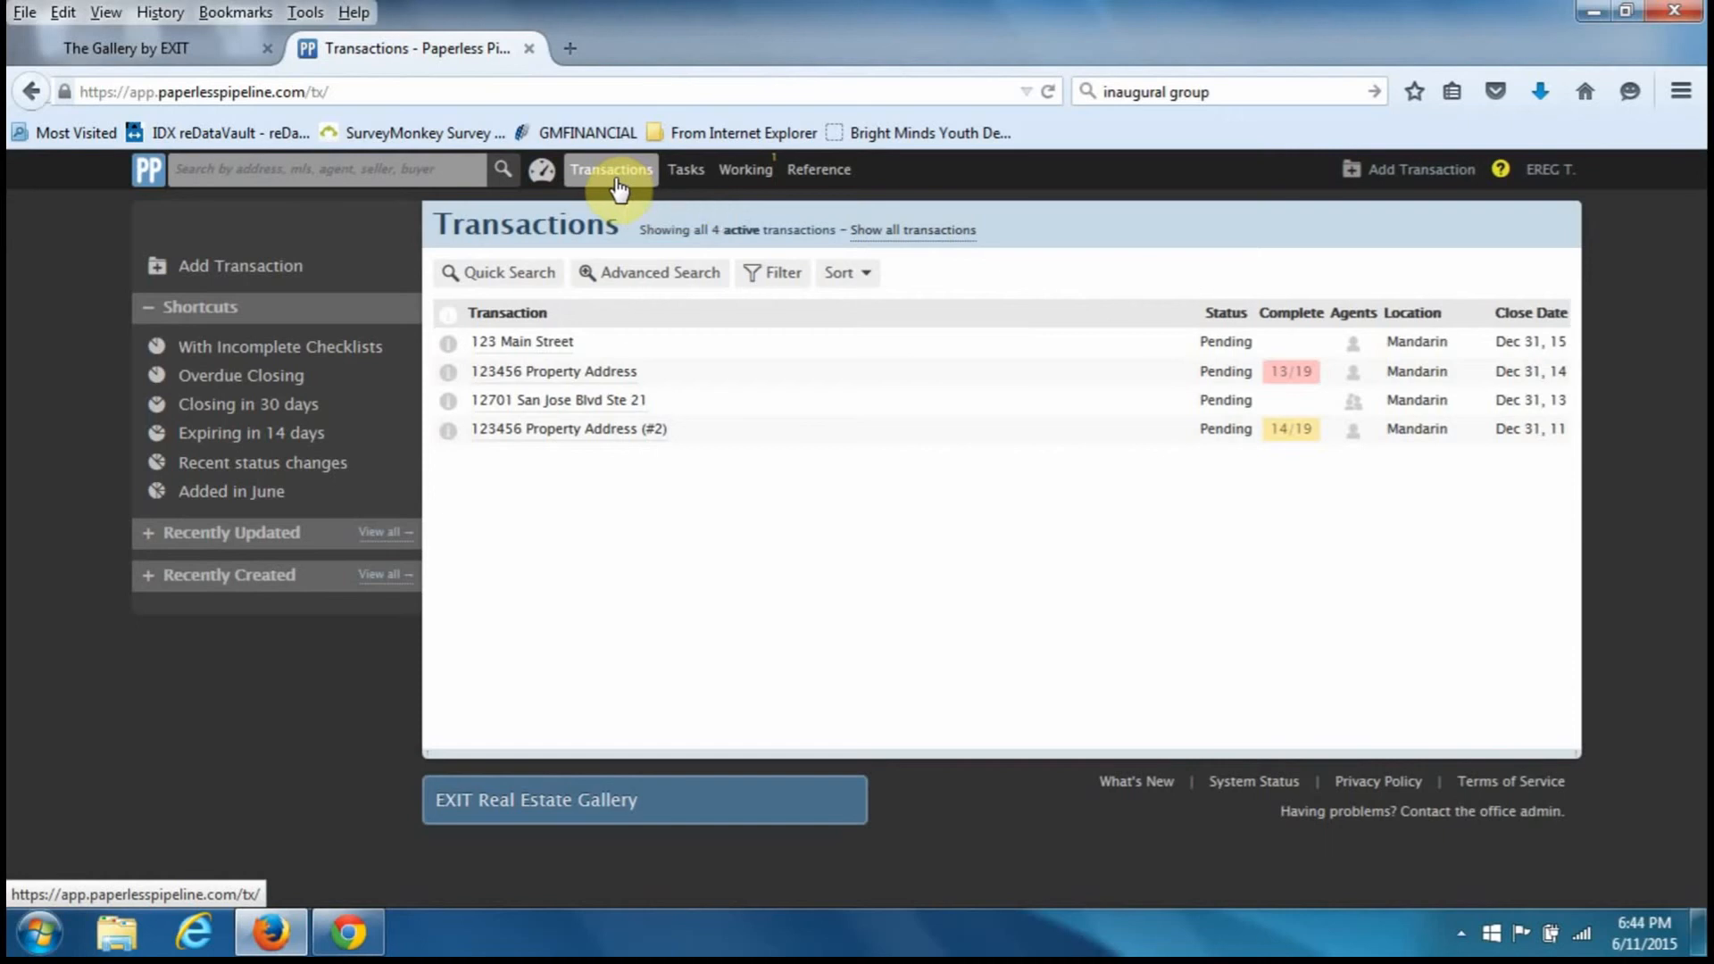
pyautogui.click(686, 185)
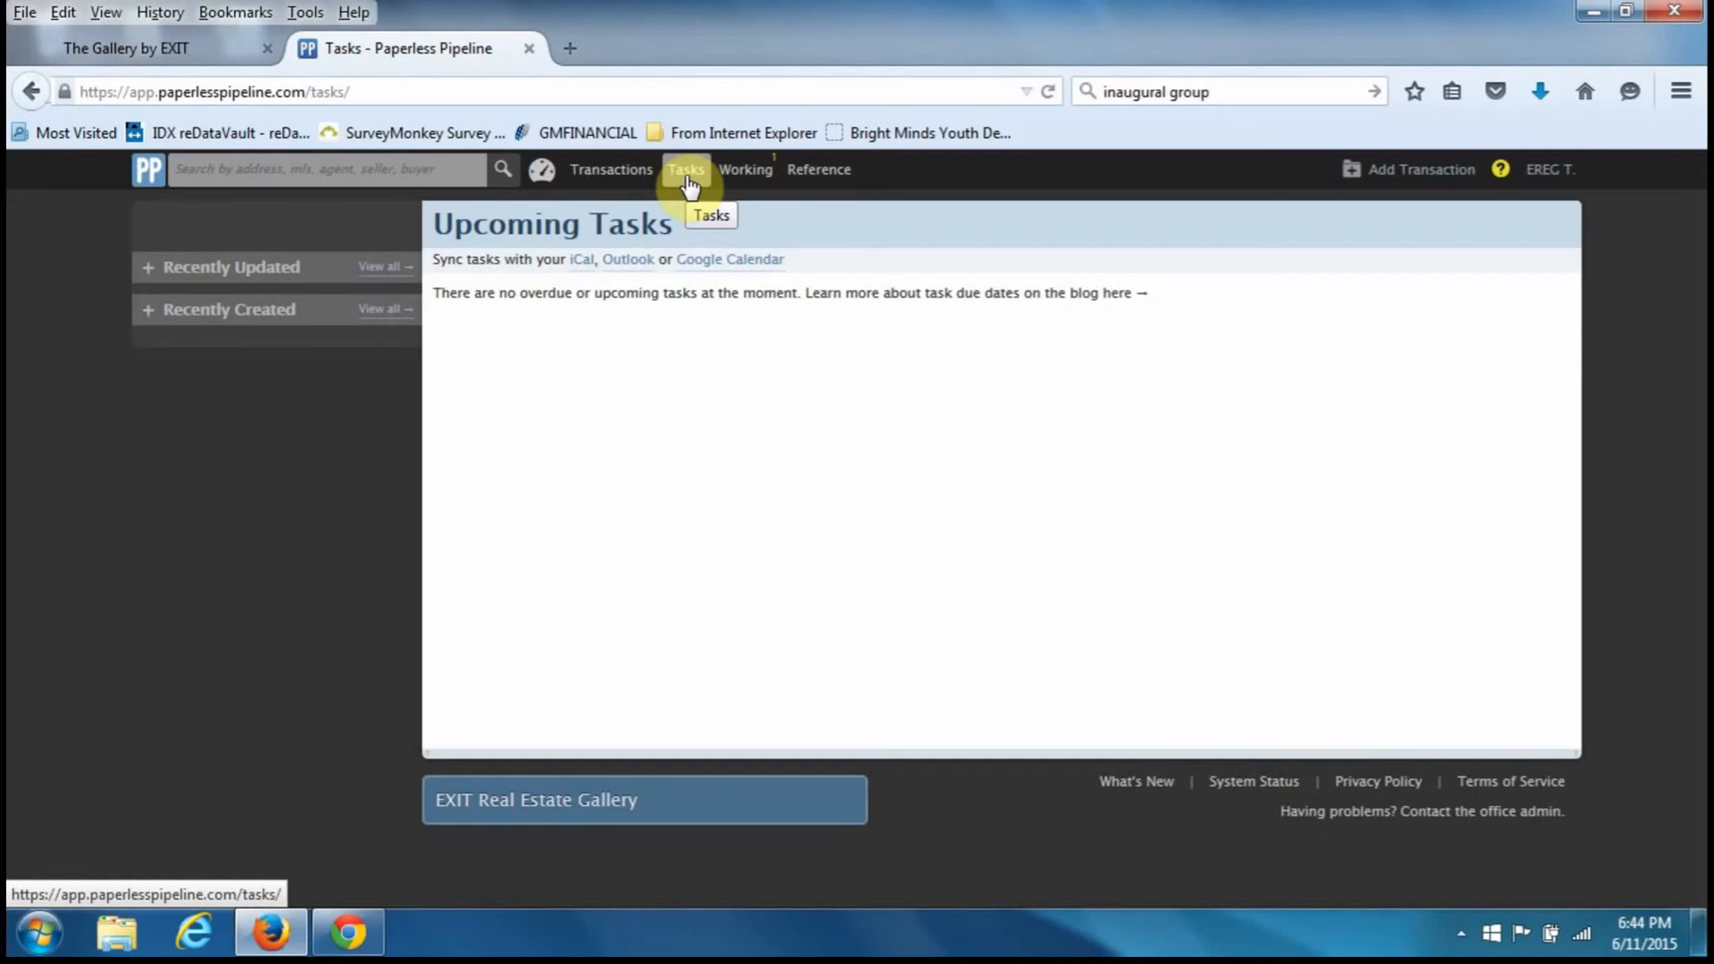
pyautogui.click(758, 171)
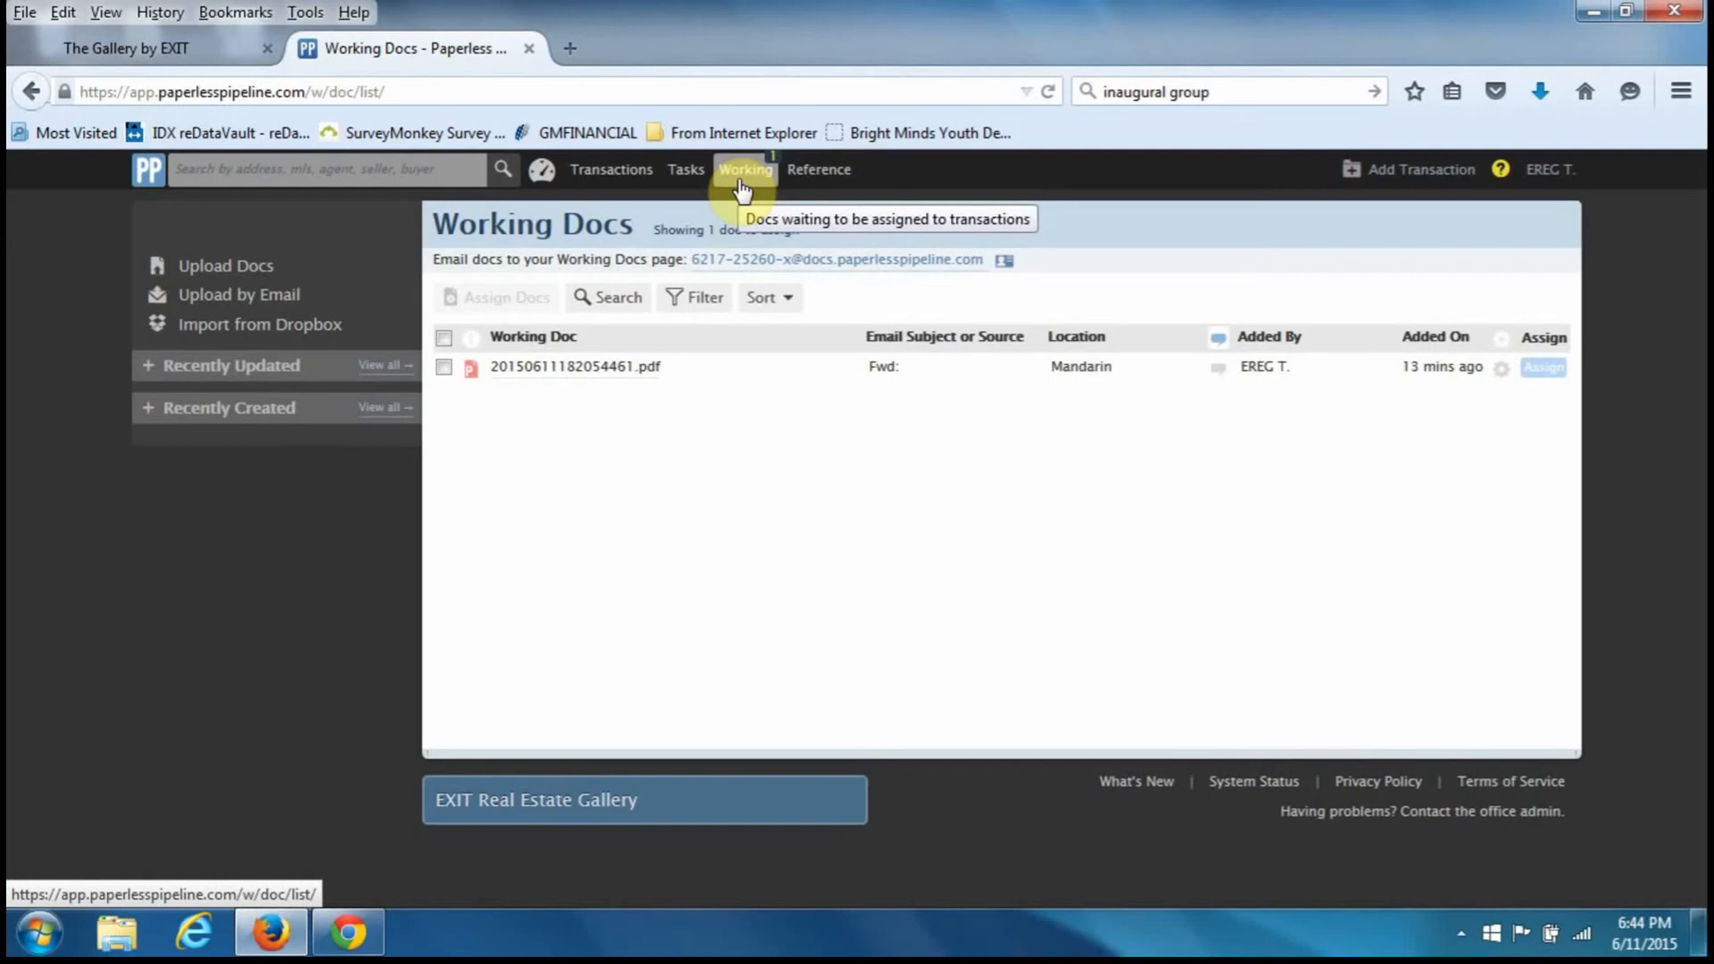
pyautogui.click(841, 186)
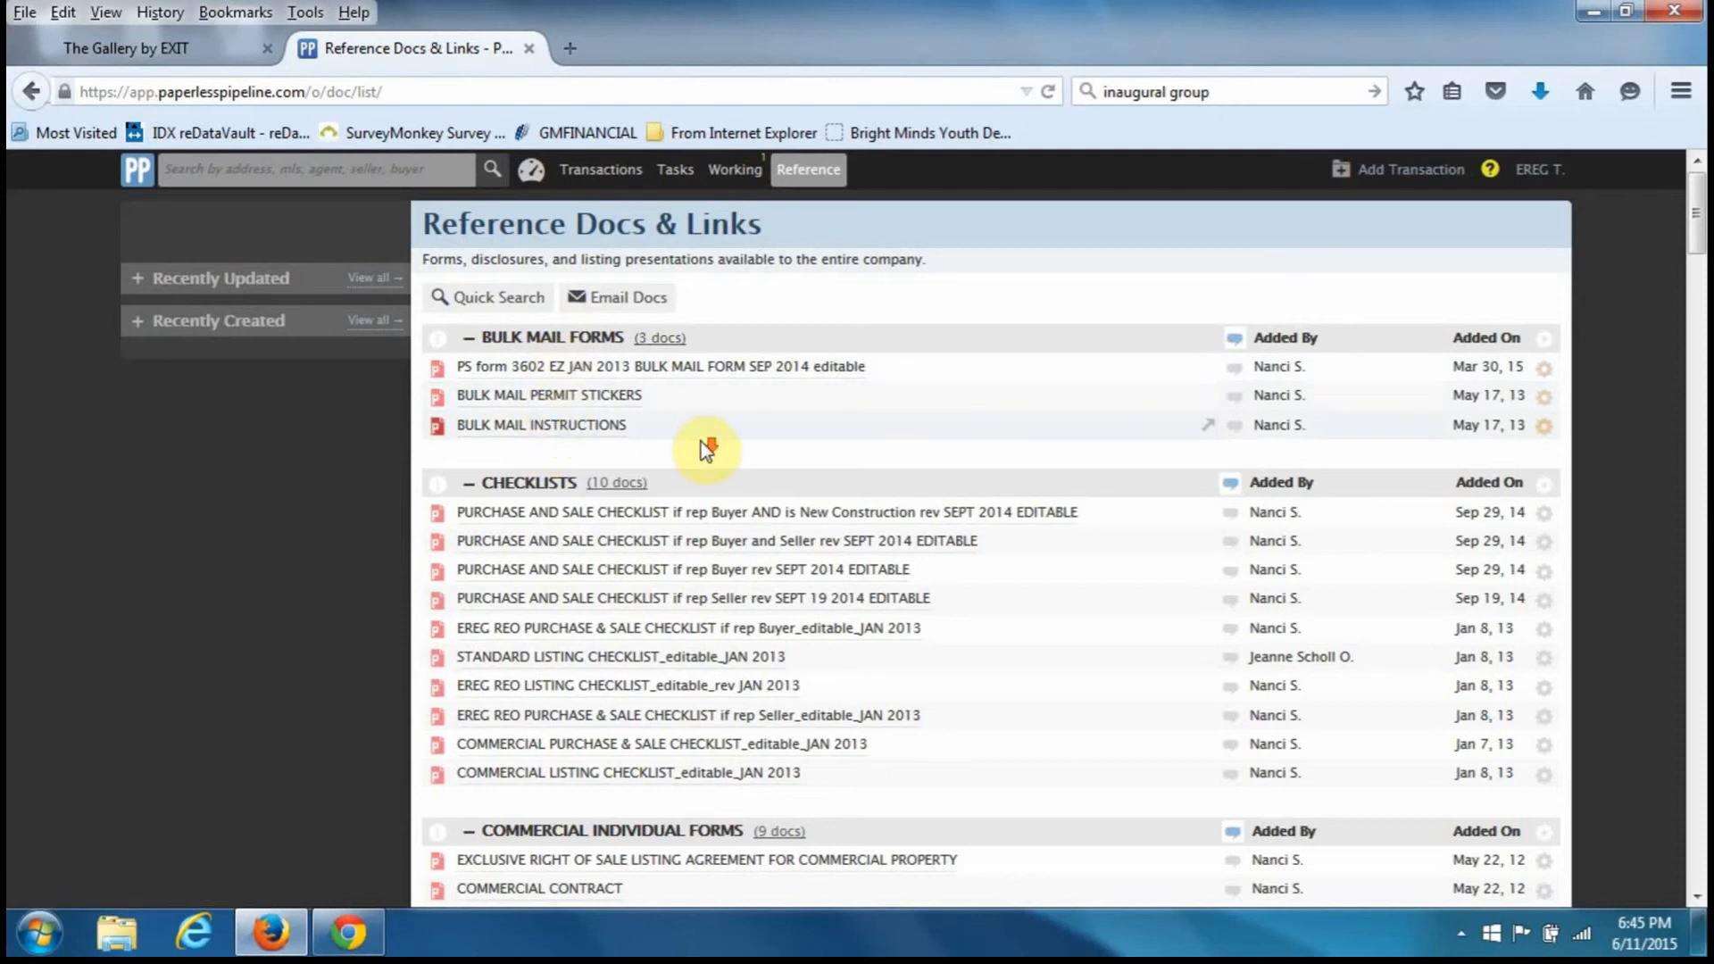
pyautogui.scroll(-3, 712, 451)
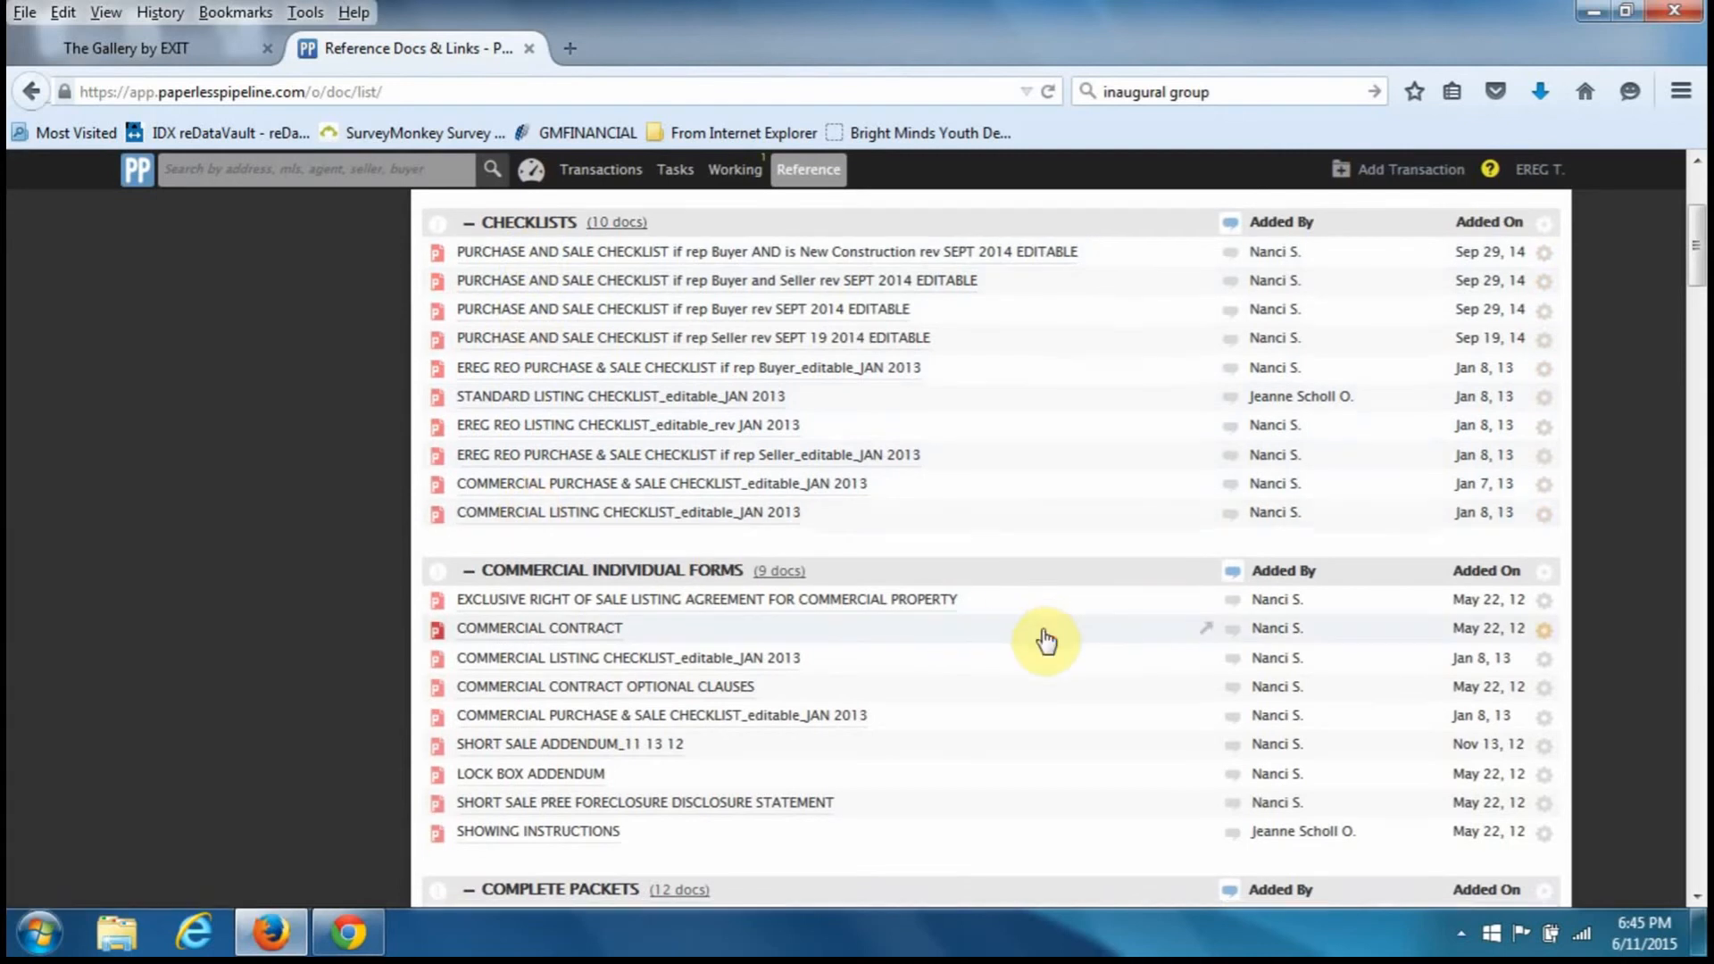
pyautogui.scroll(-3, 1043, 634)
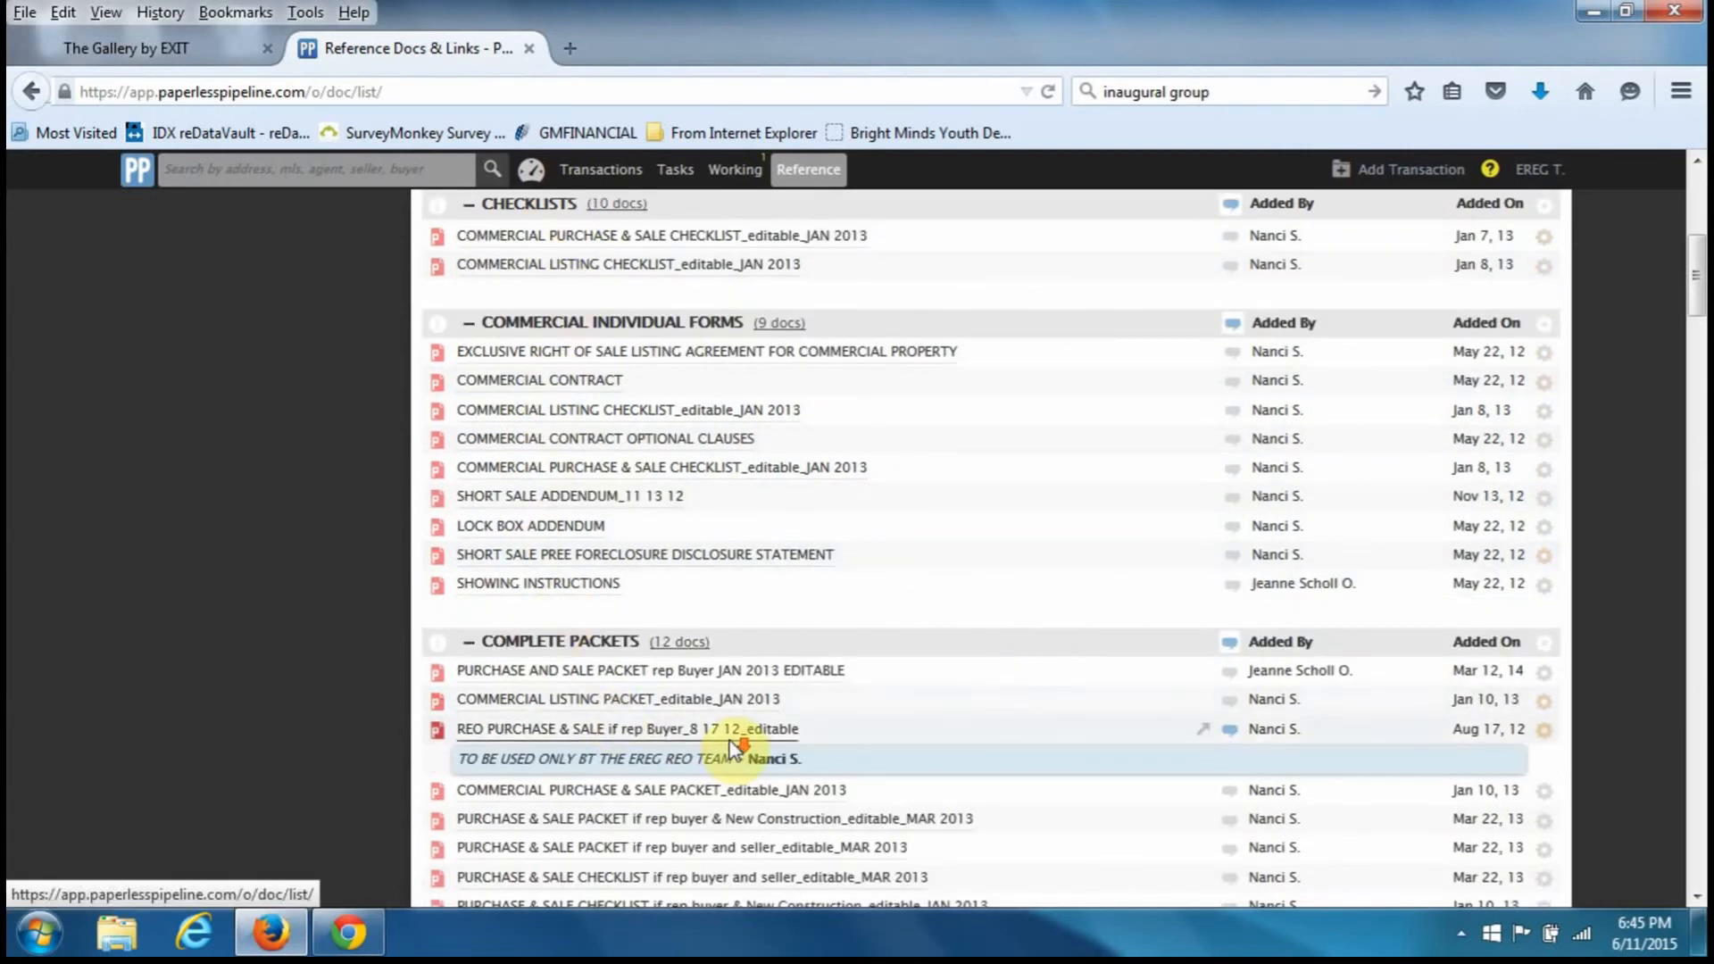
pyautogui.scroll(-3, 727, 741)
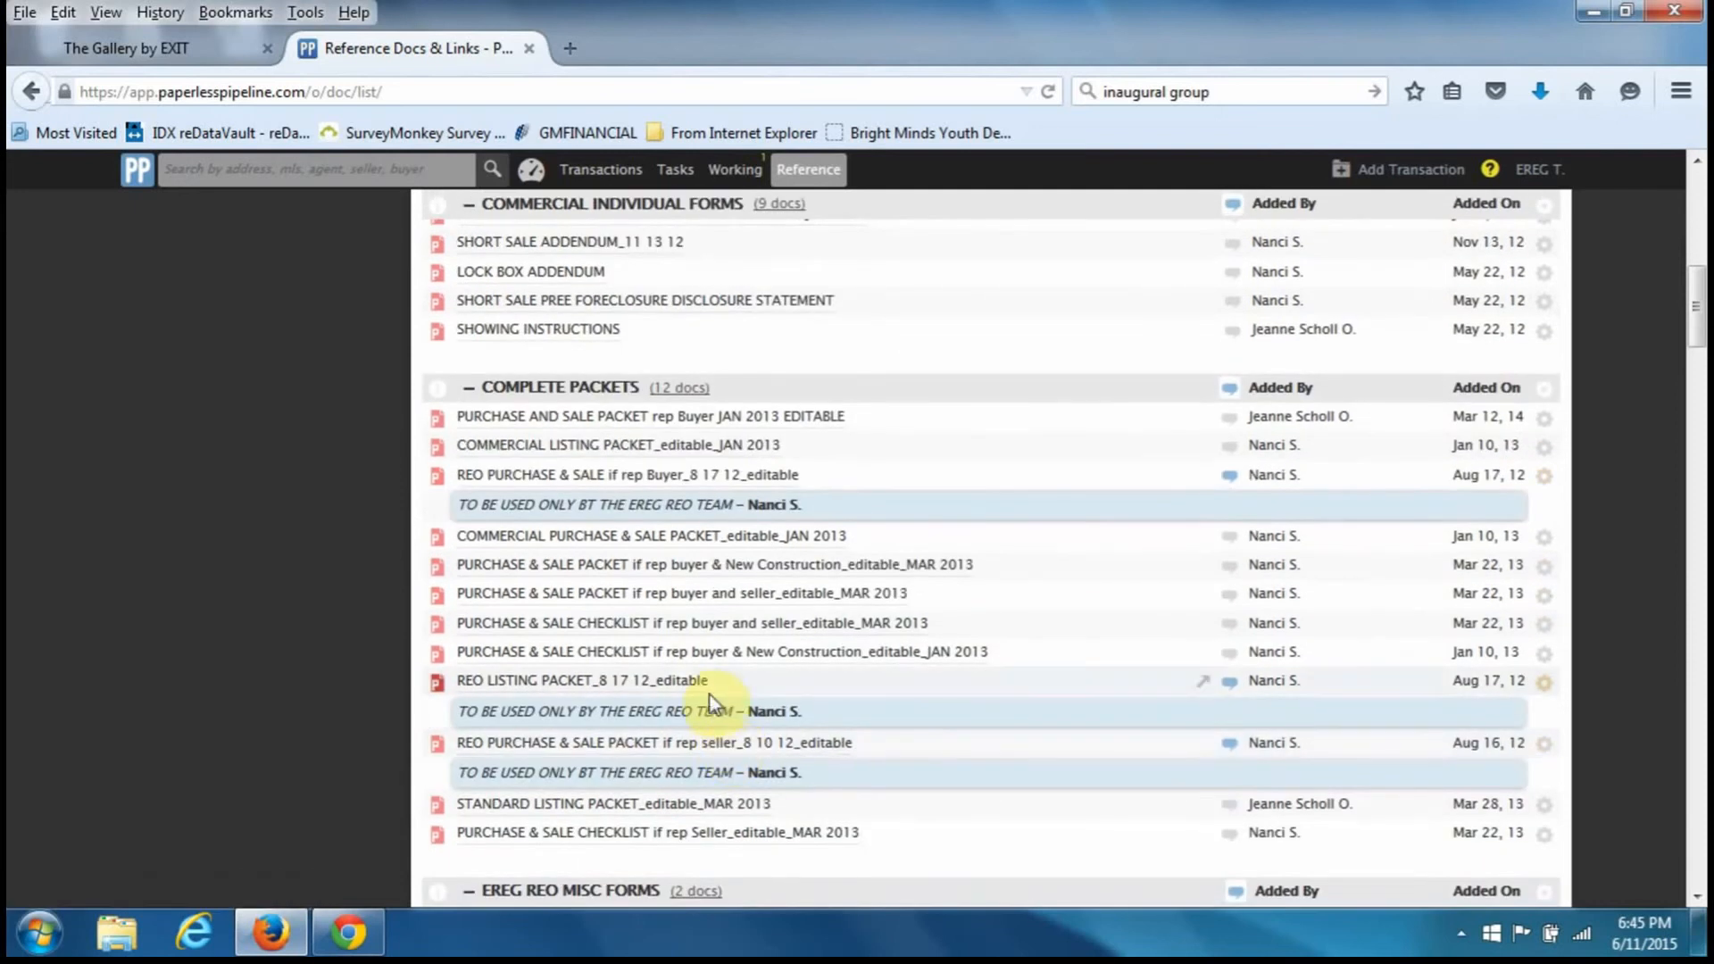
# - Preview PURCHASE AND SALE PACKET rep Buyer JAN 2013 EDITABLE, scroll its checklist, then close it
pyautogui.click(603, 417)
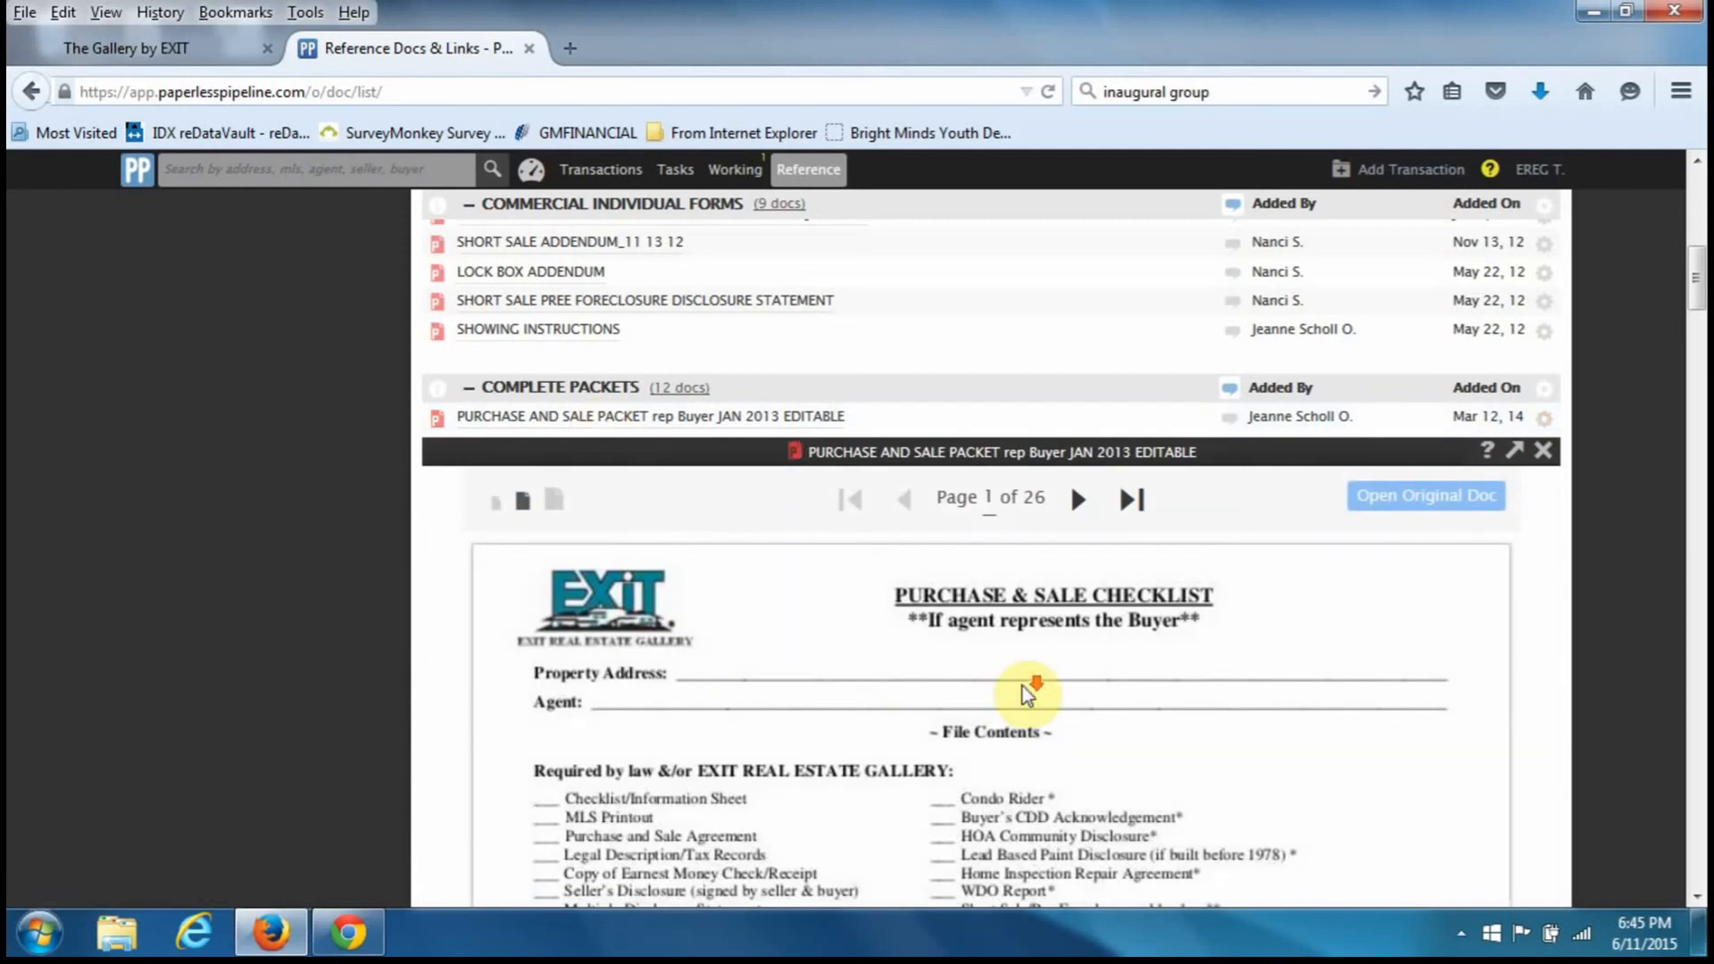
pyautogui.scroll(-4, 1027, 692)
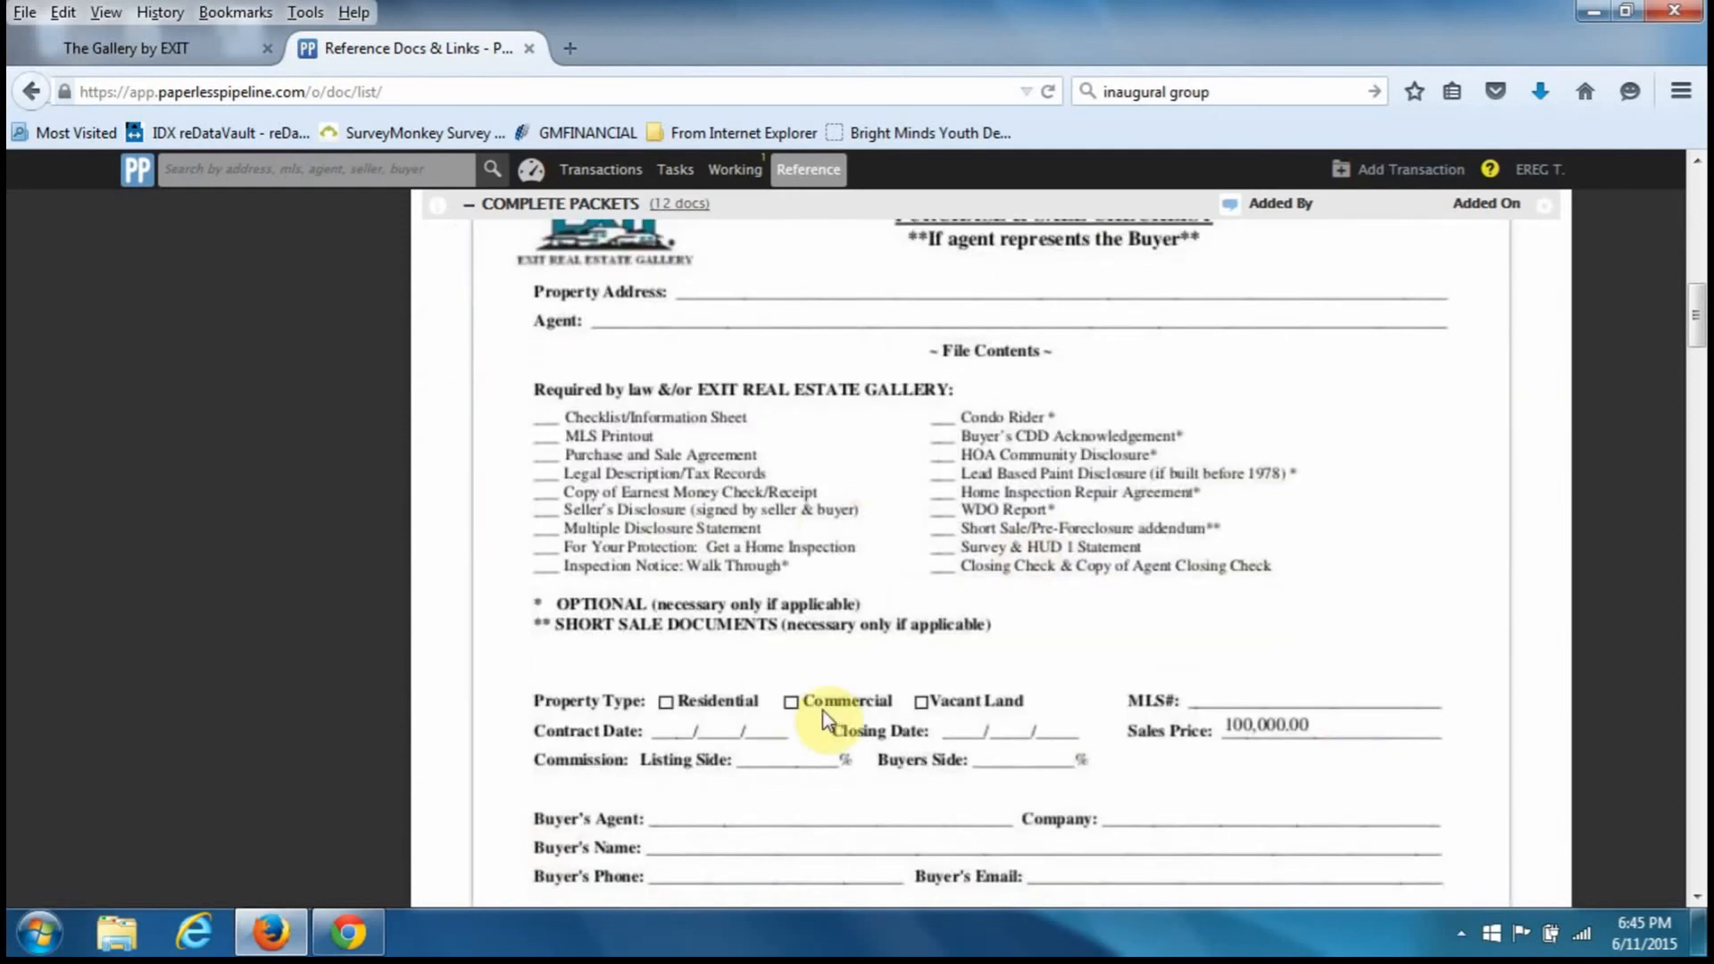
pyautogui.scroll(3, 1046, 626)
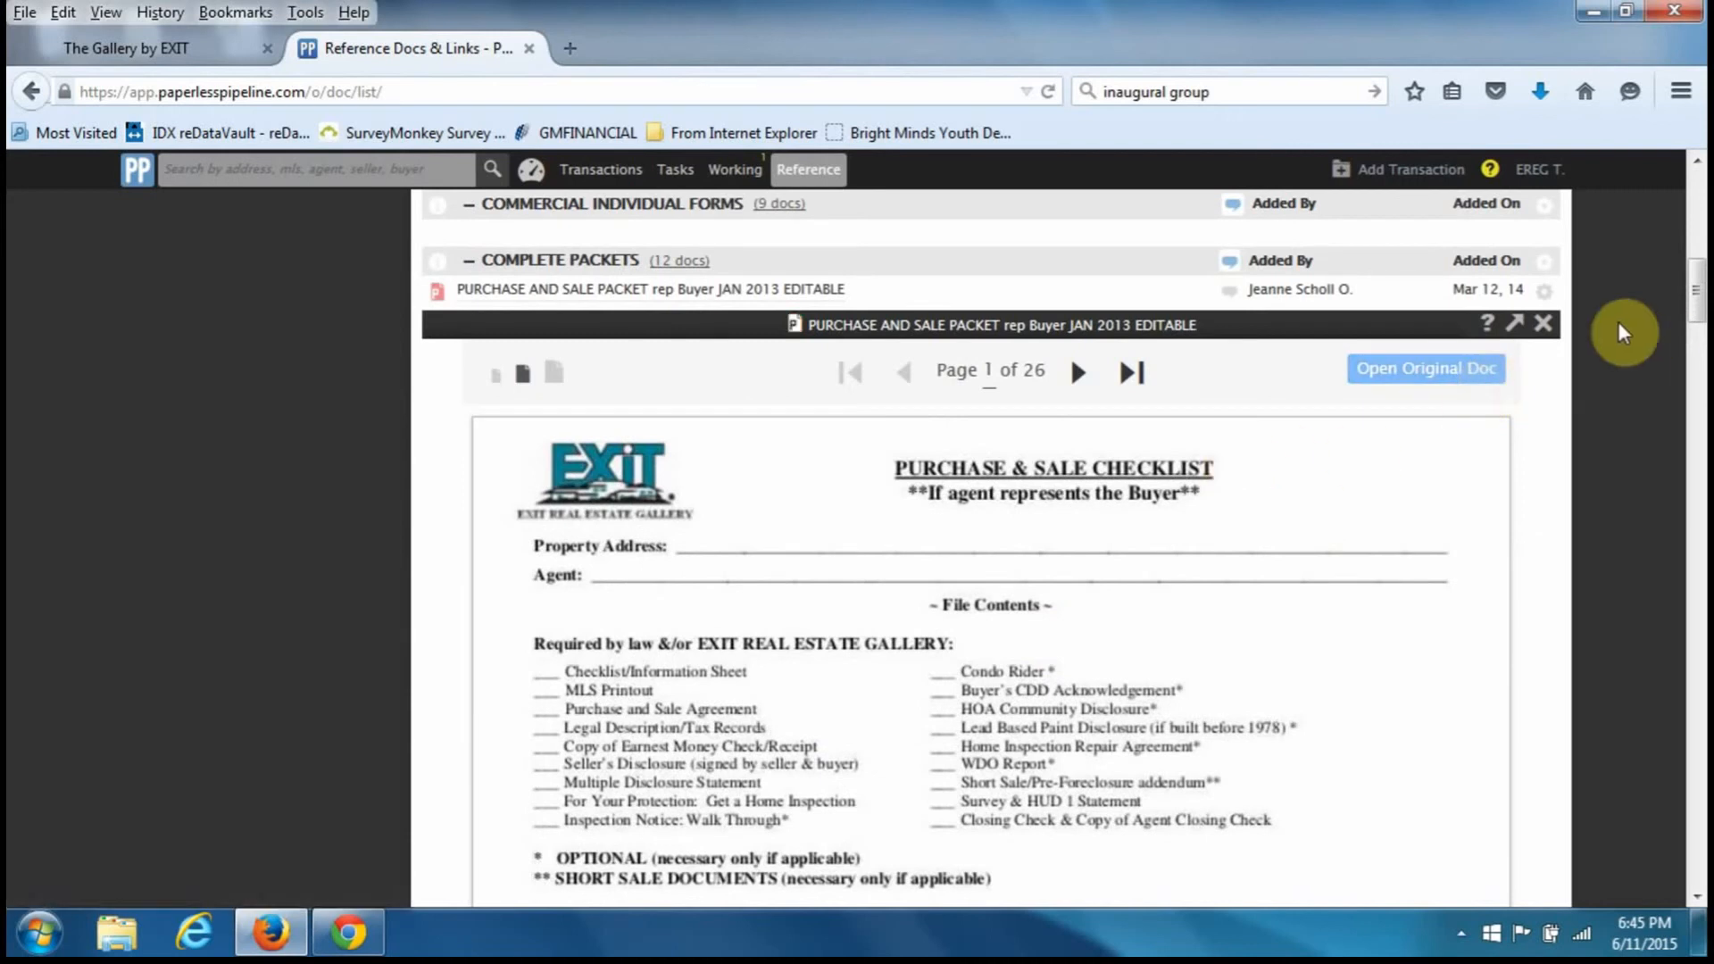
pyautogui.click(1545, 324)
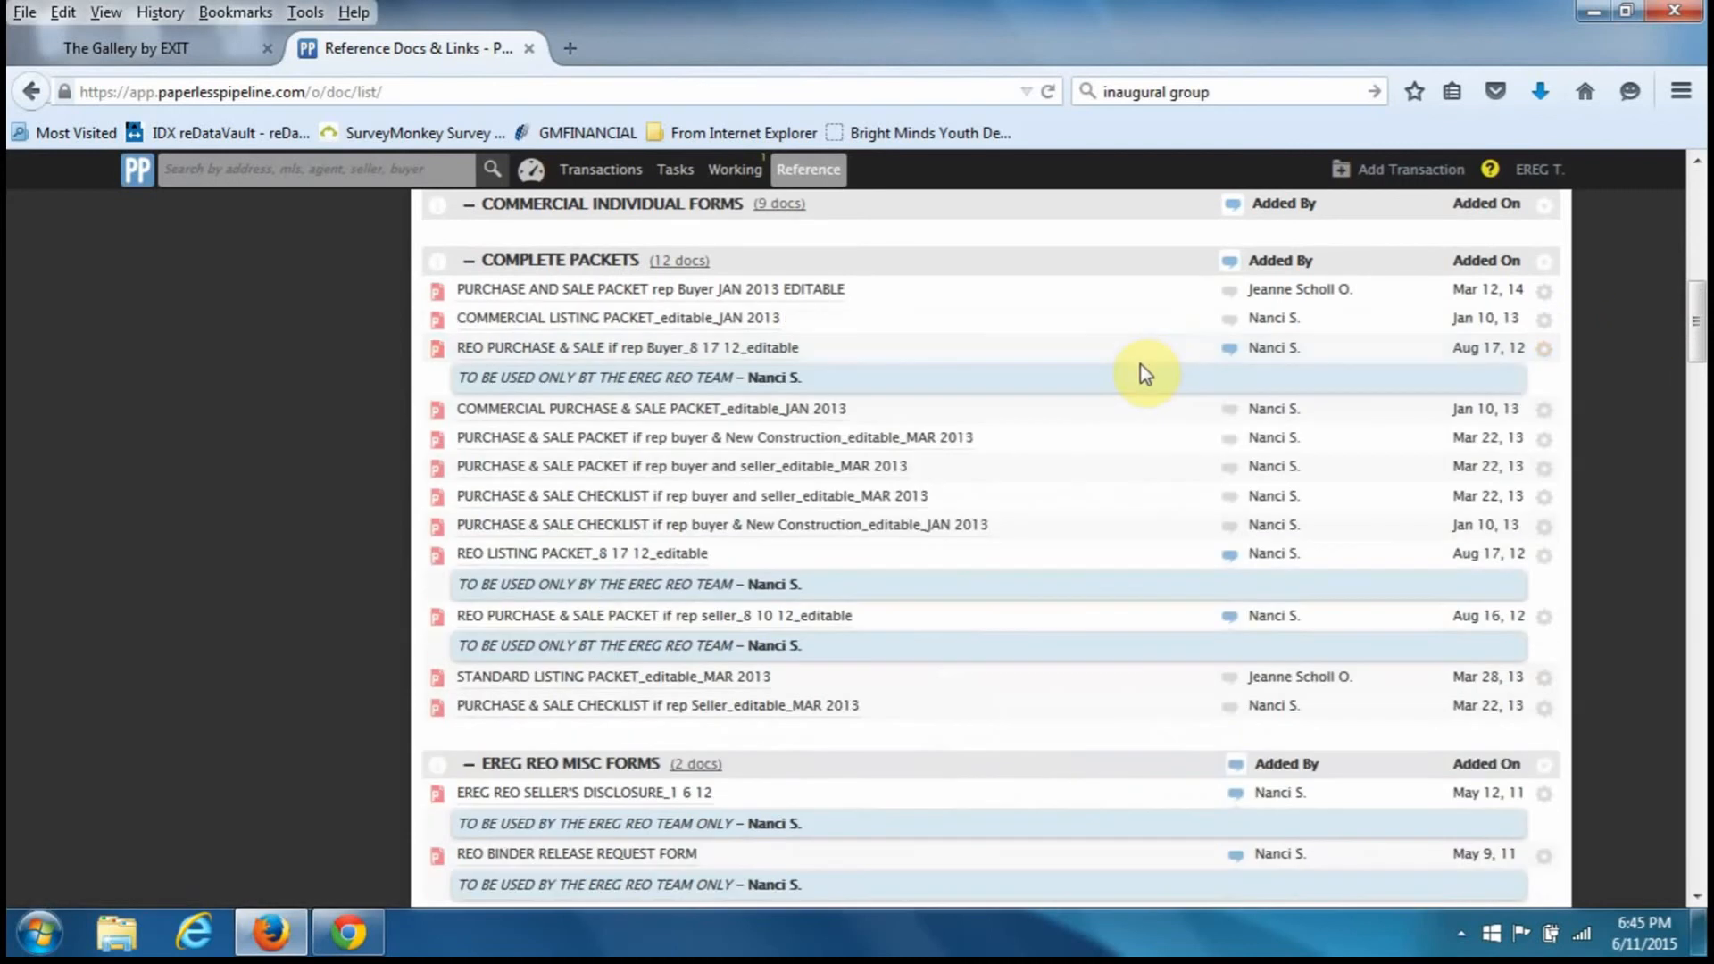
# - Scroll through all Reference categories down to Training, then drag back to the top
pyautogui.scroll(-5, 1142, 370)
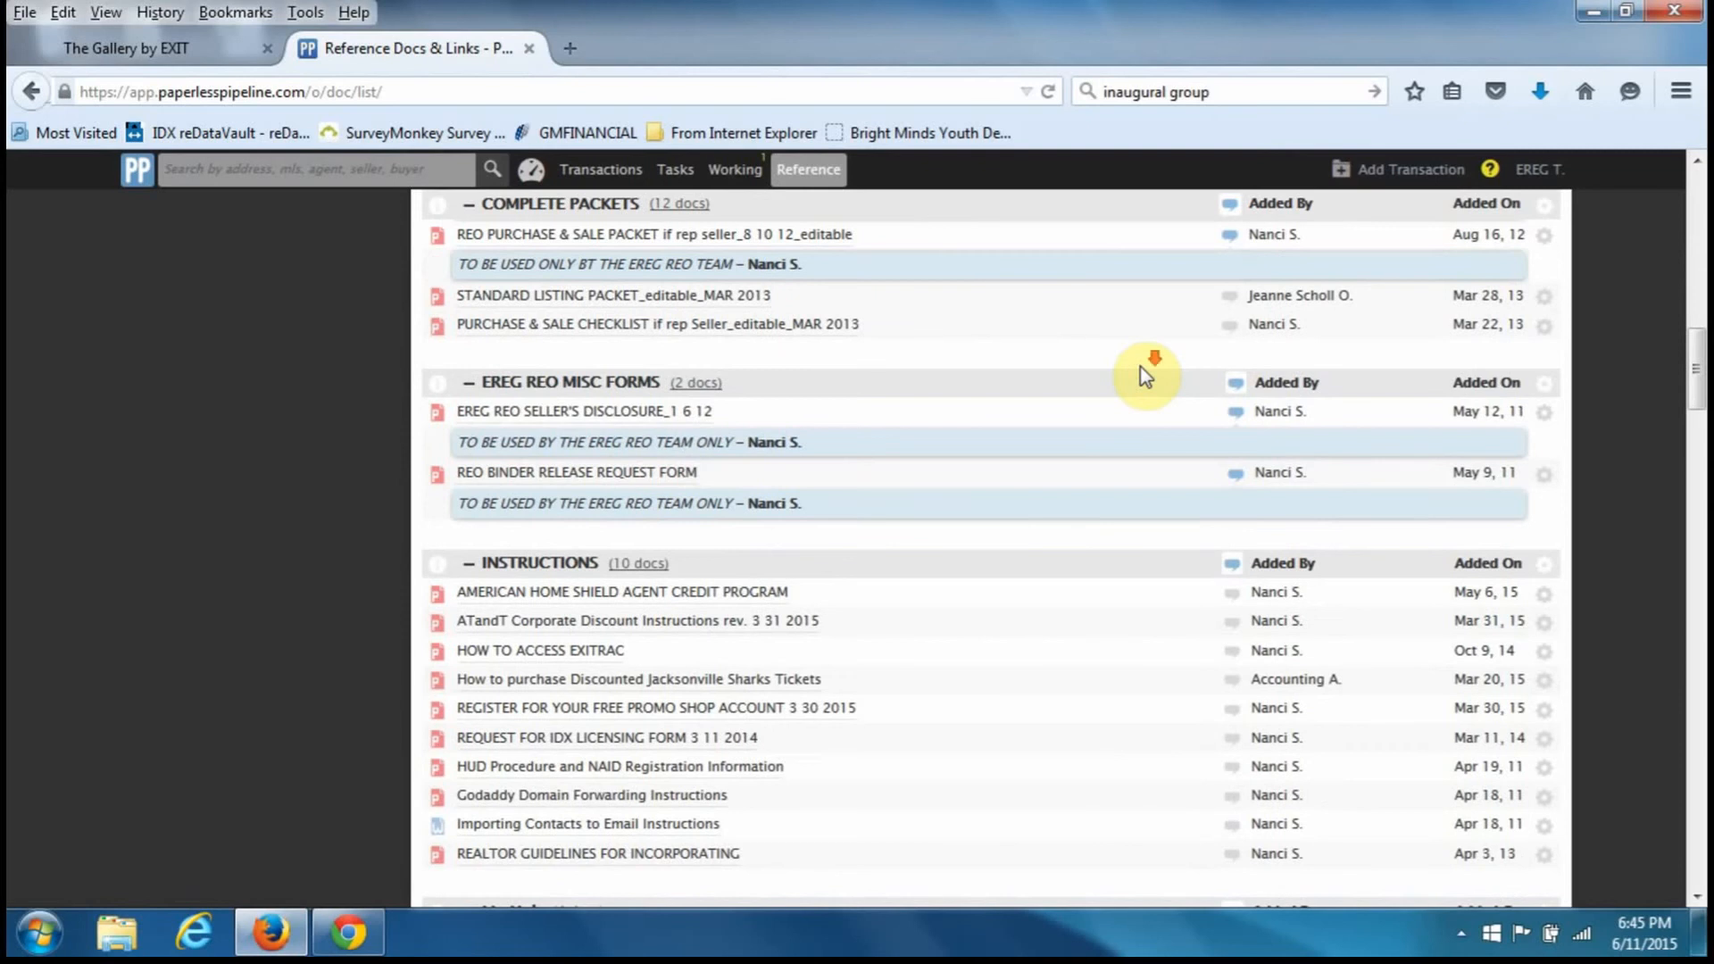
pyautogui.scroll(-3, 1140, 369)
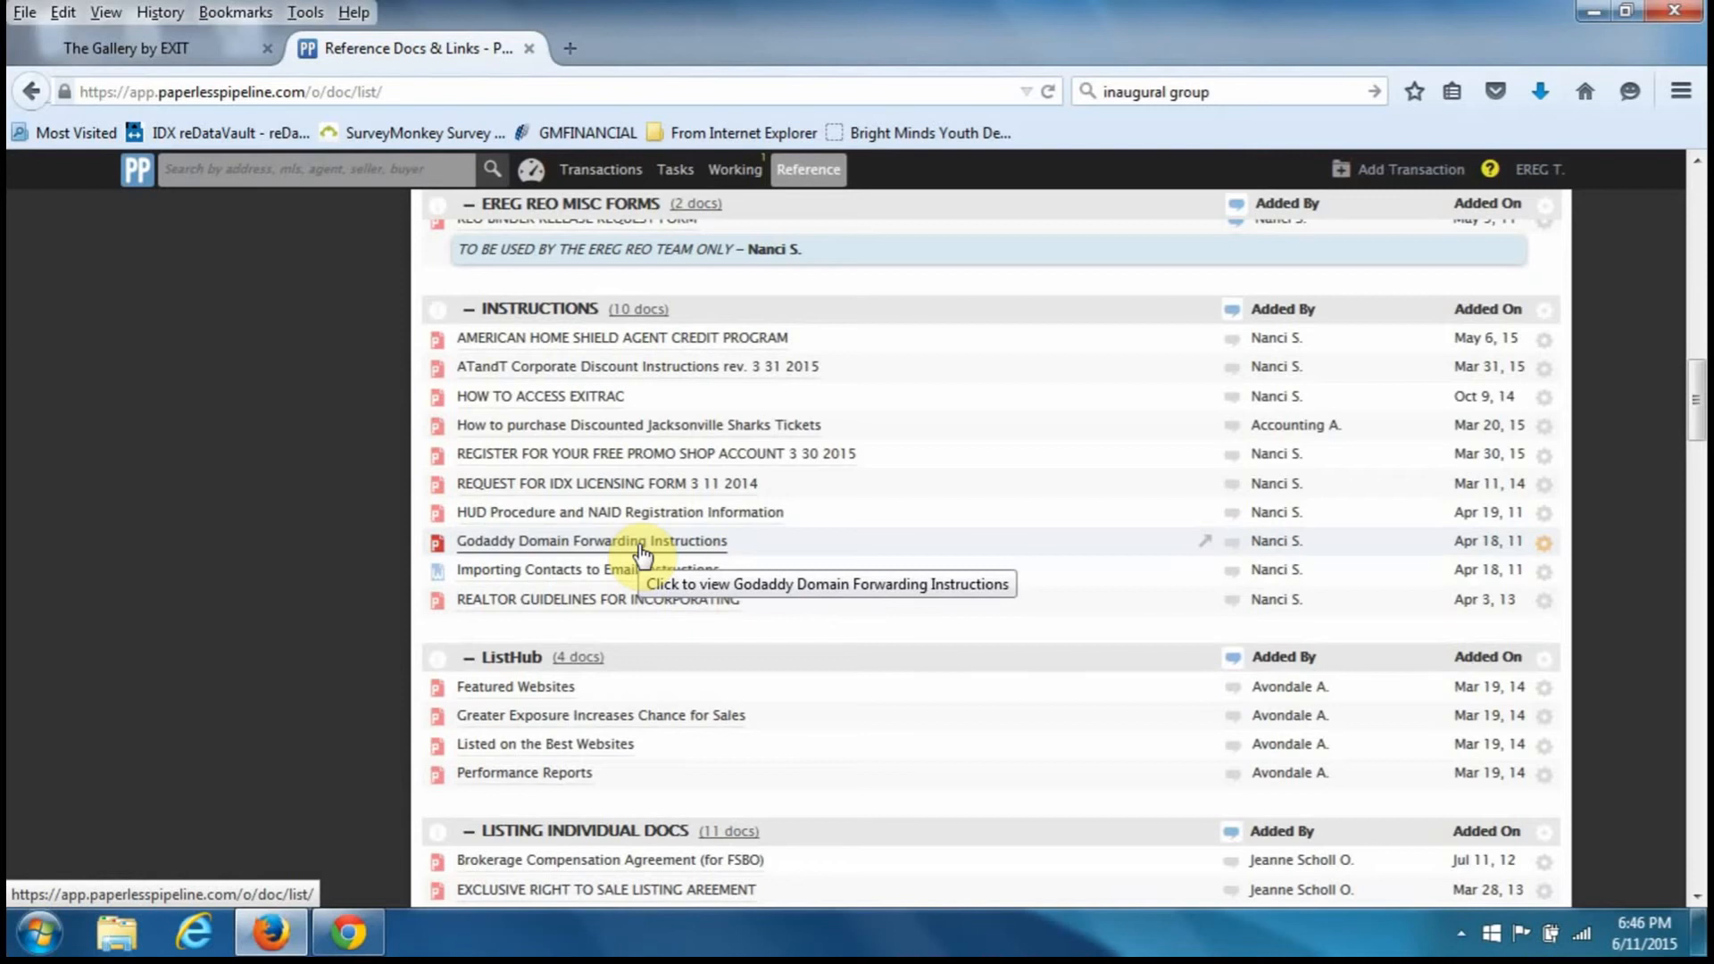
pyautogui.scroll(-4, 642, 551)
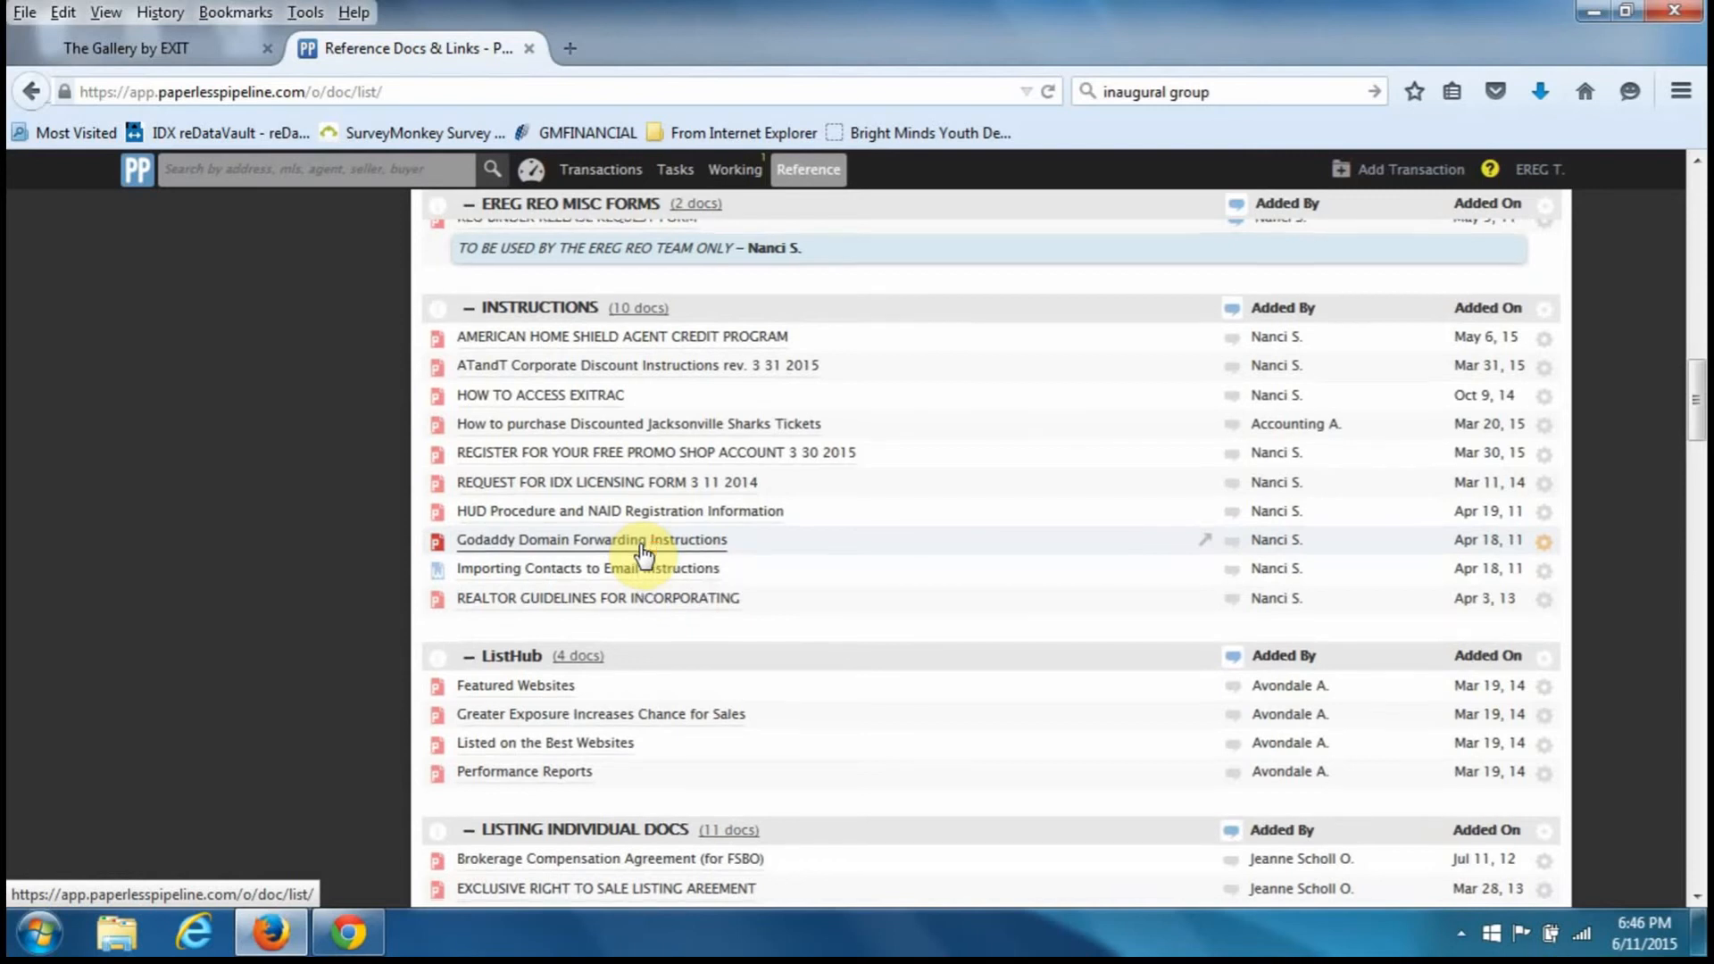
pyautogui.scroll(-9, 643, 551)
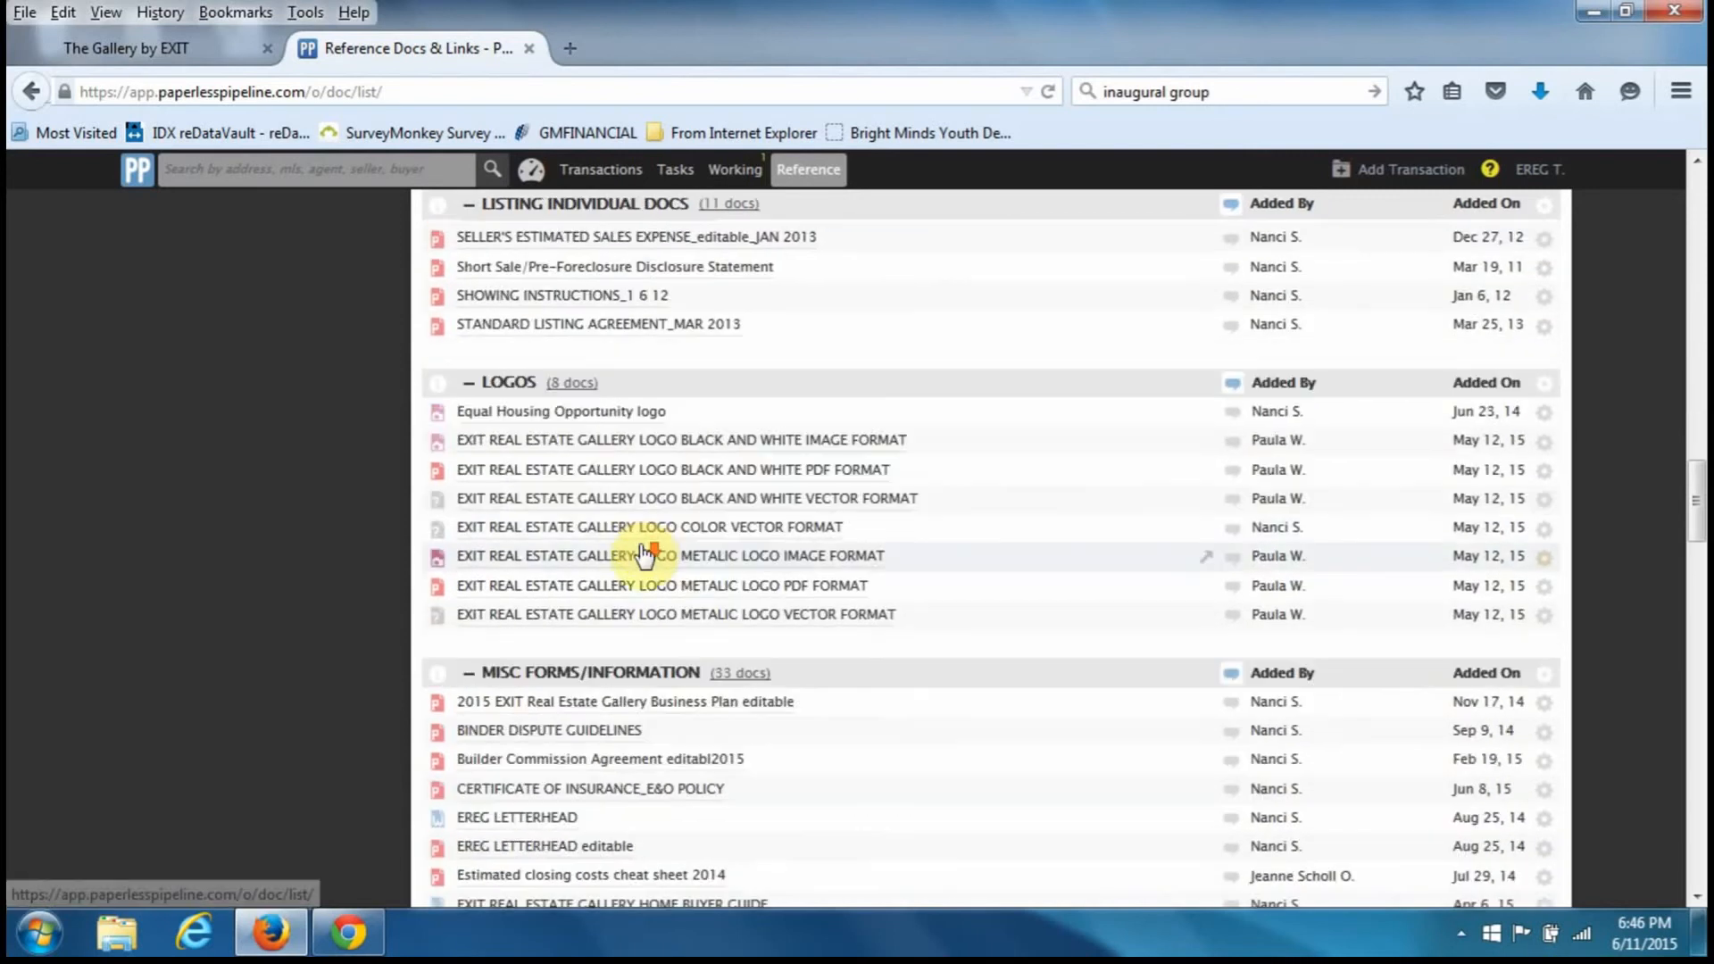
pyautogui.scroll(-4, 643, 554)
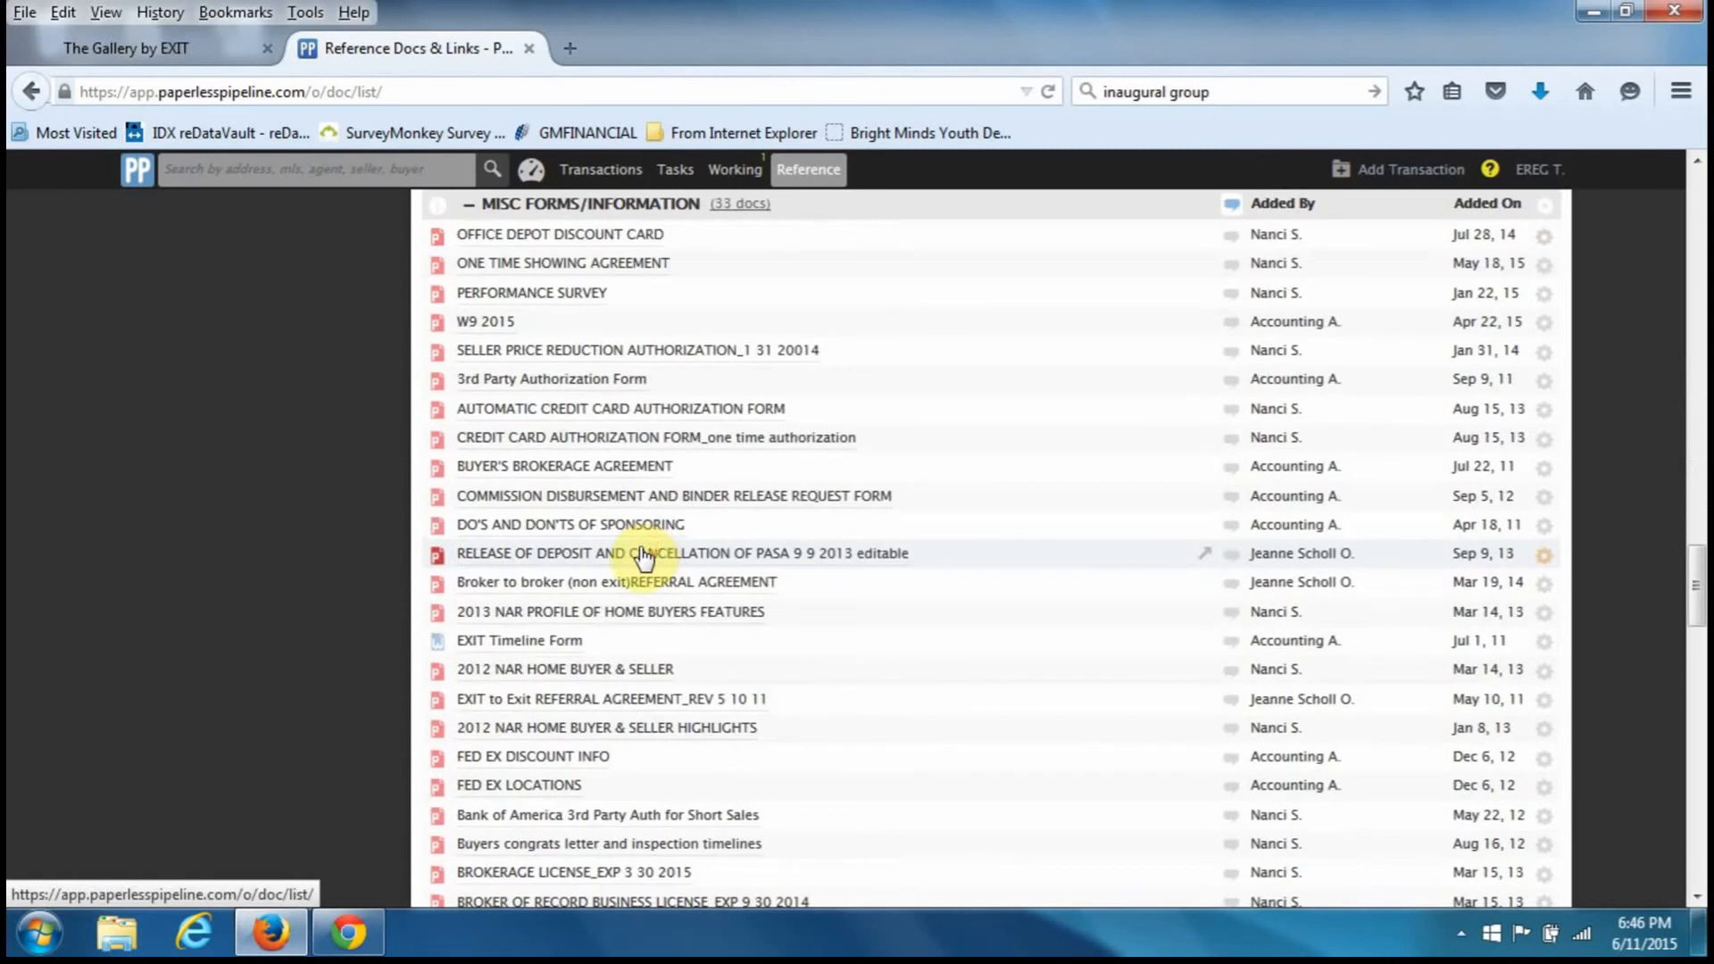
pyautogui.scroll(-4, 642, 554)
pyautogui.scroll(-11, 642, 553)
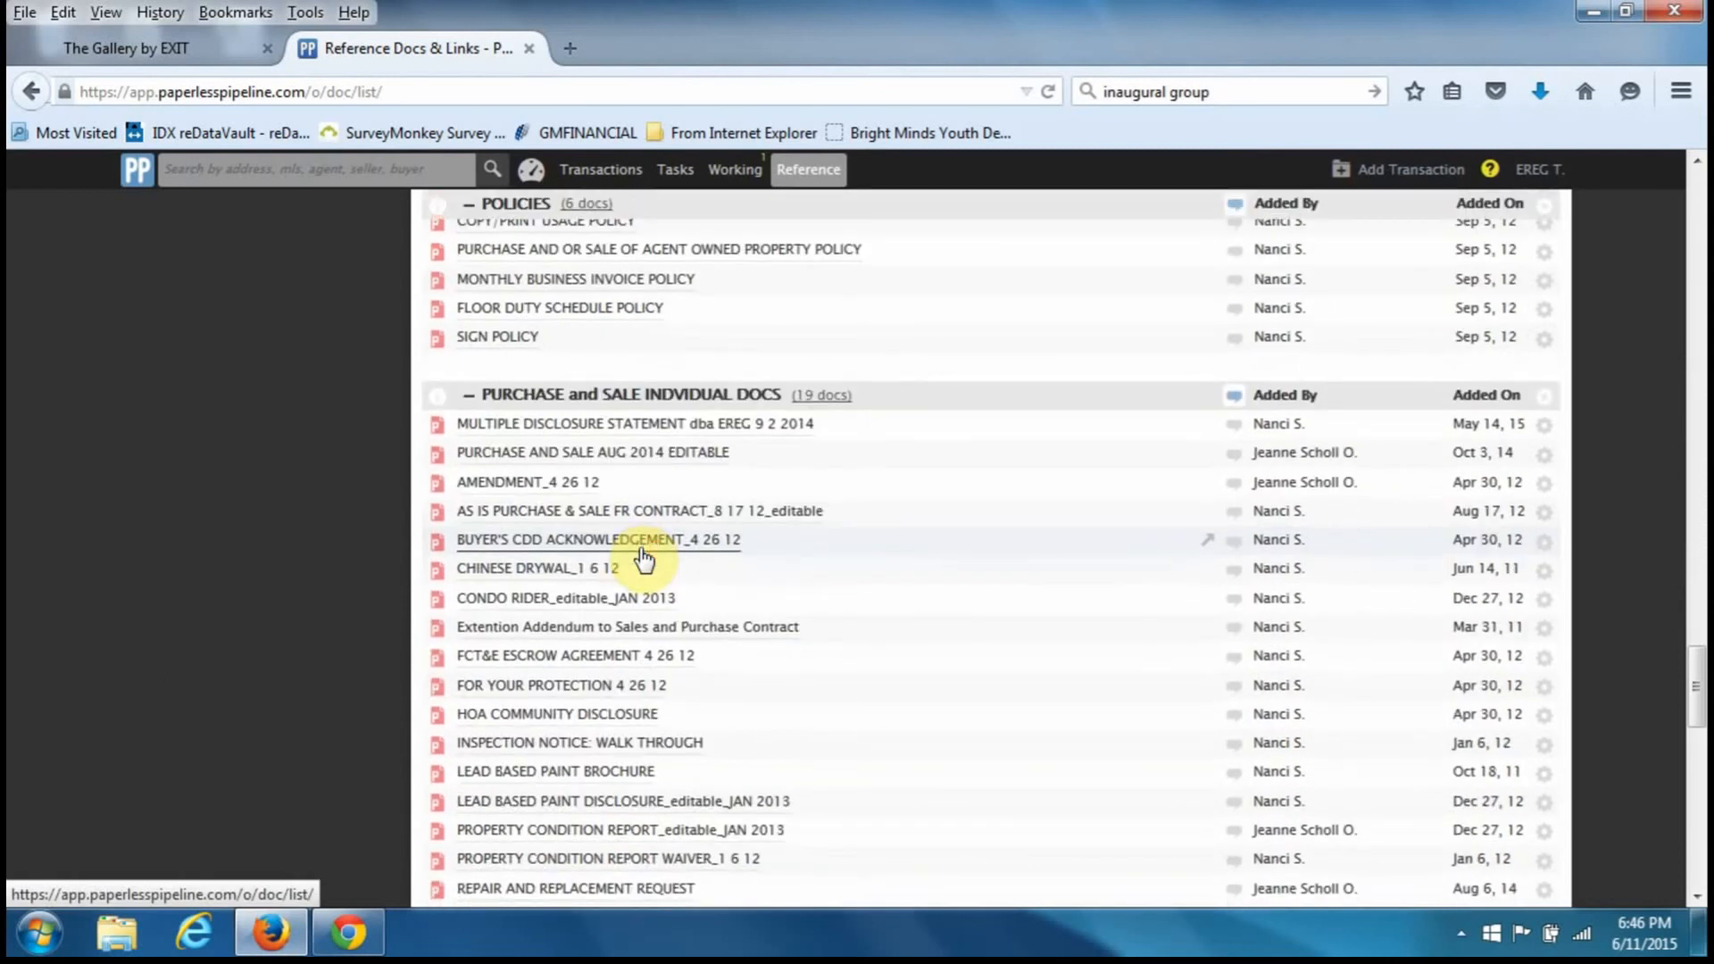
pyautogui.scroll(-7, 643, 555)
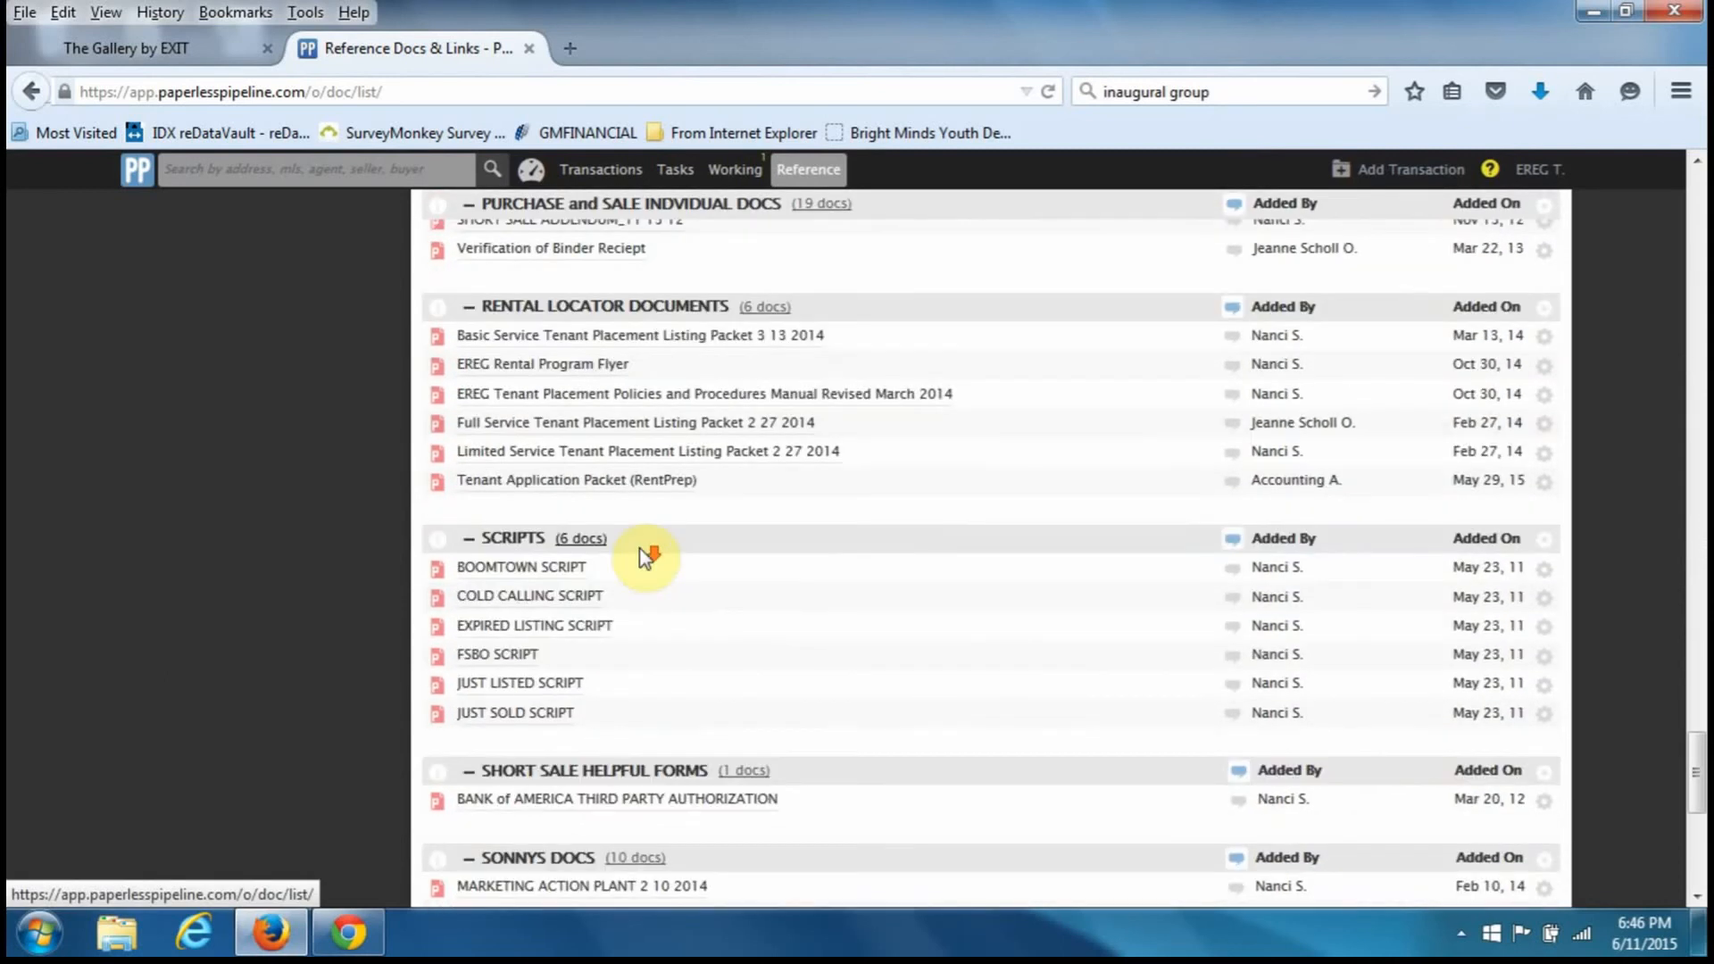
pyautogui.scroll(-3, 643, 555)
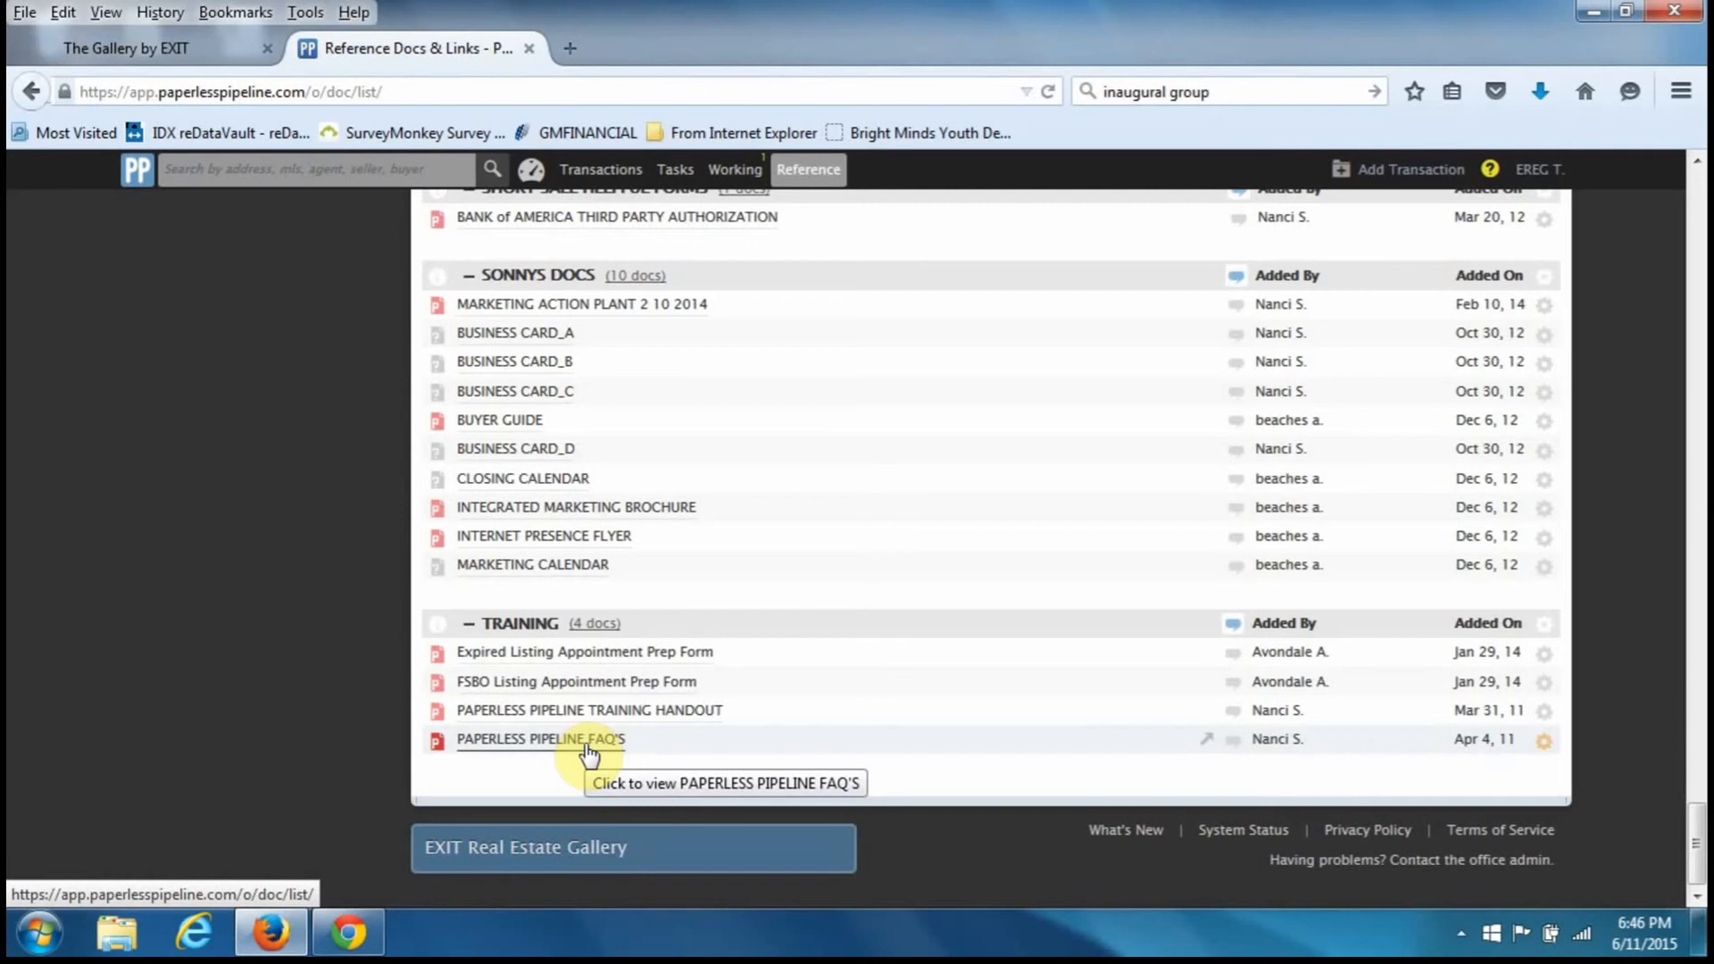
pyautogui.scroll(5, 1571, 736)
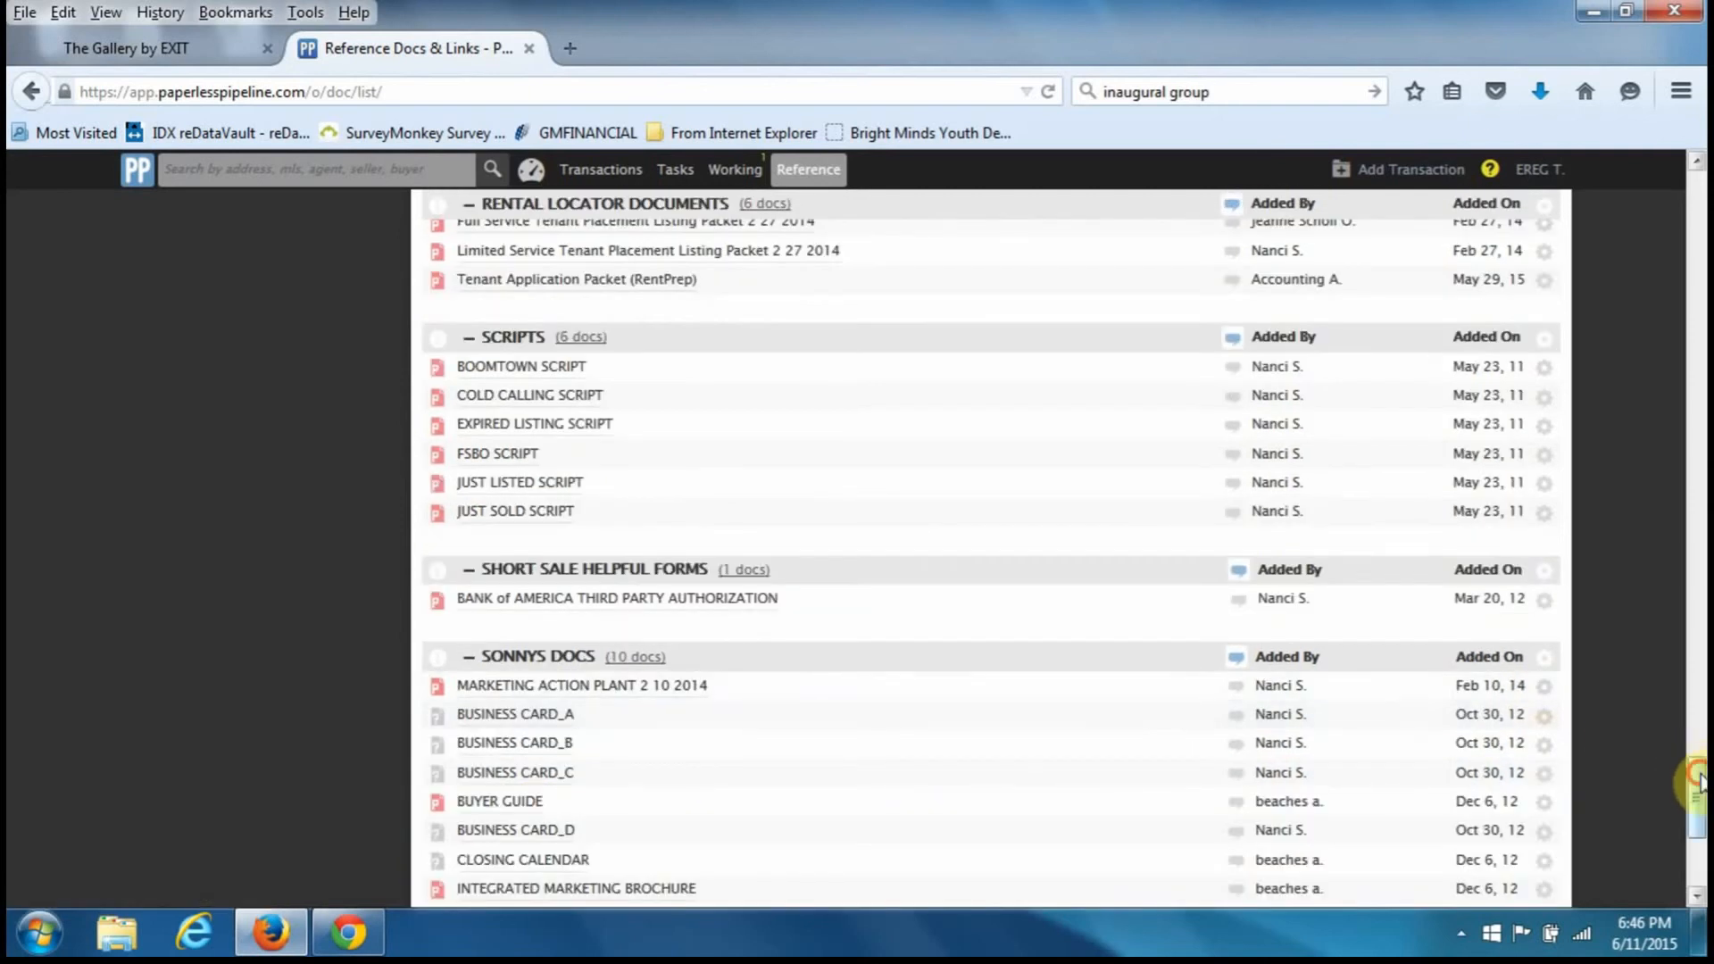
pyautogui.moveTo(1699, 775); pyautogui.dragTo(1699, 193)
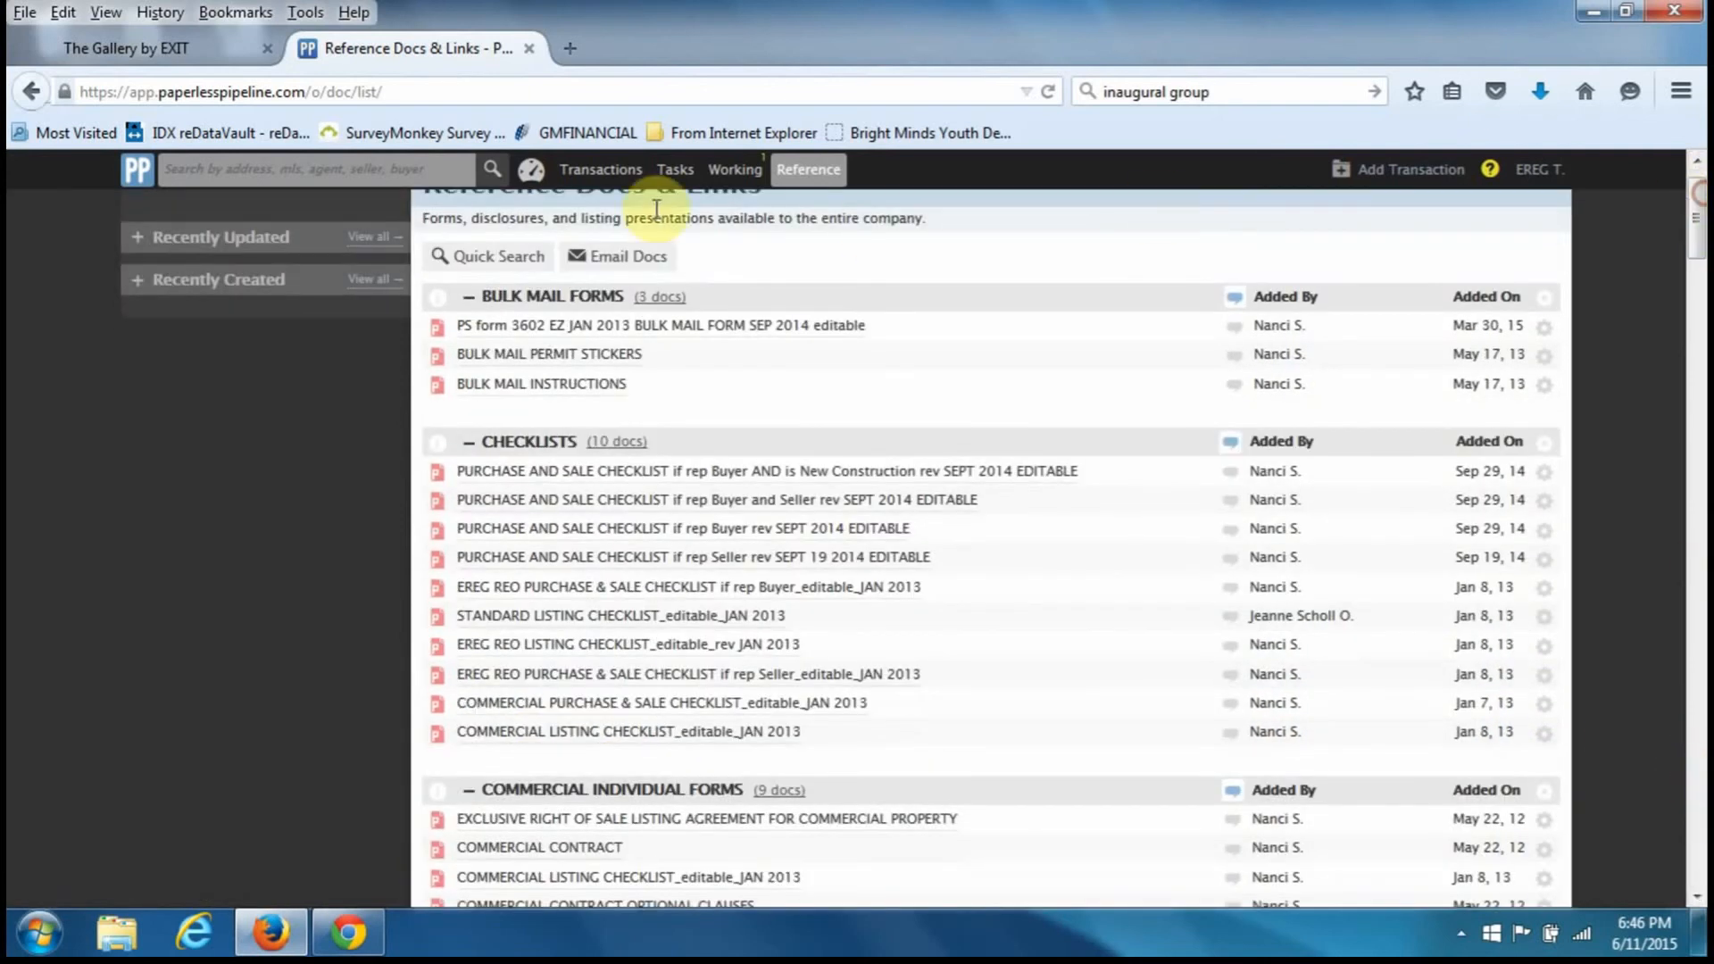
# - Check the Dashboard, then bring up the Transactions list with its 4 pending transactions
pyautogui.click(530, 171)
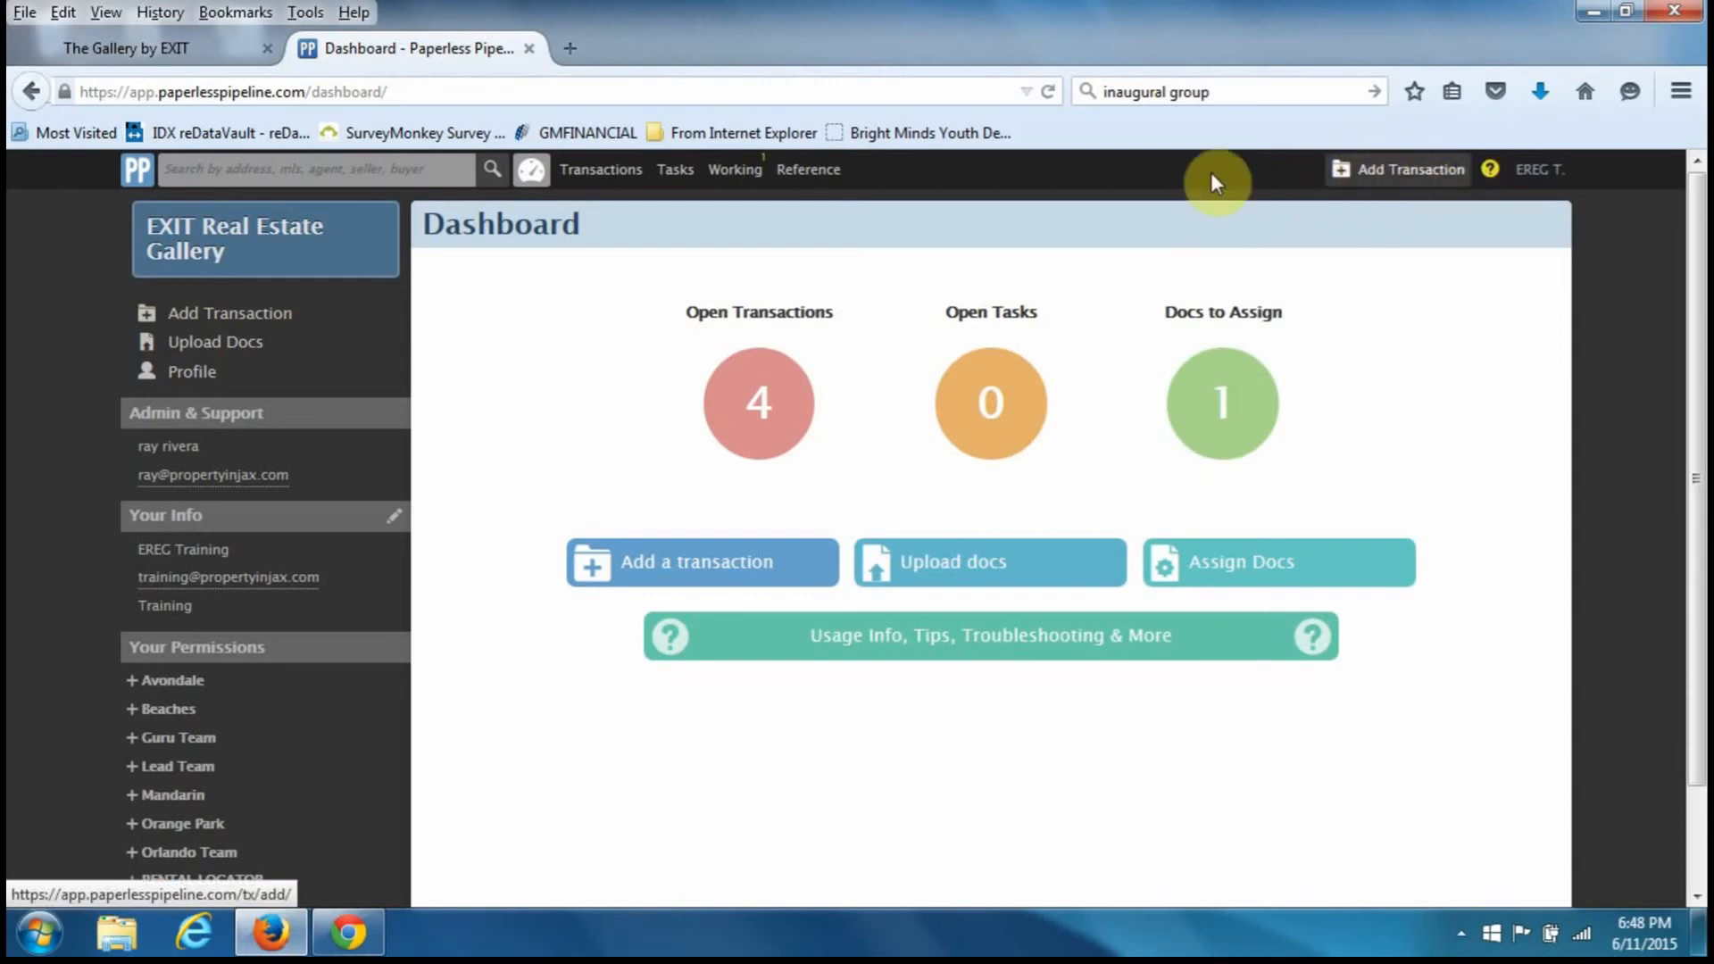
pyautogui.click(608, 178)
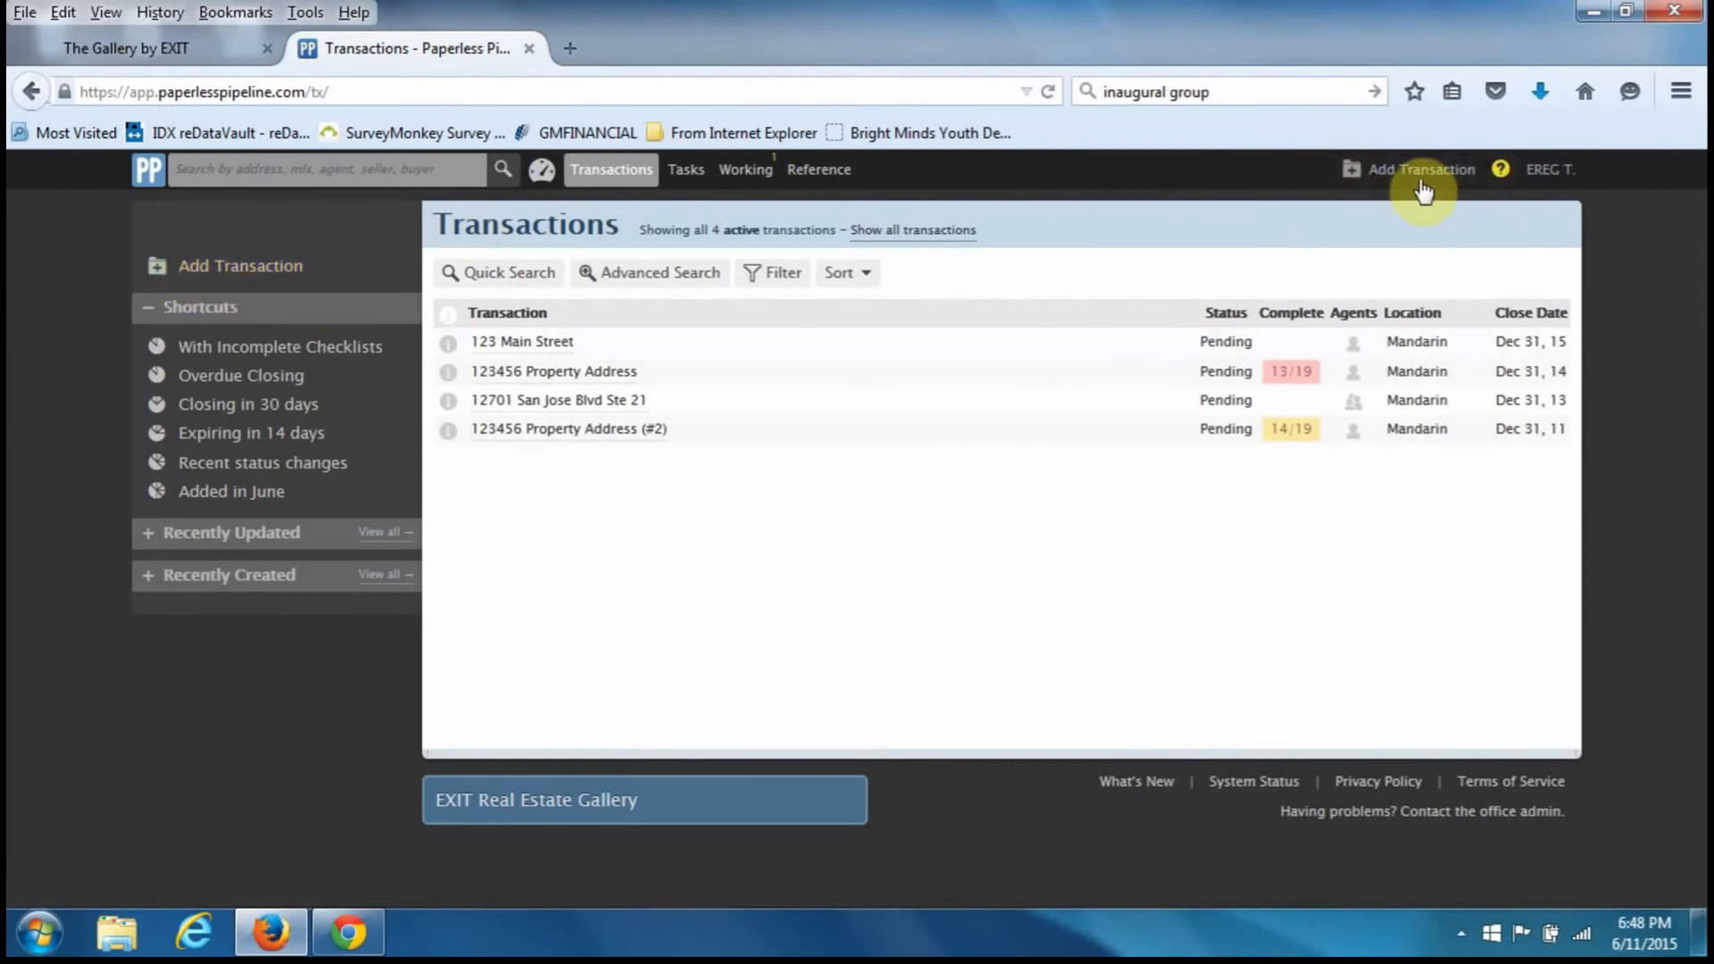
# - Choose Add Transaction in the left sidebar to get an empty transaction form
pyautogui.click(289, 278)
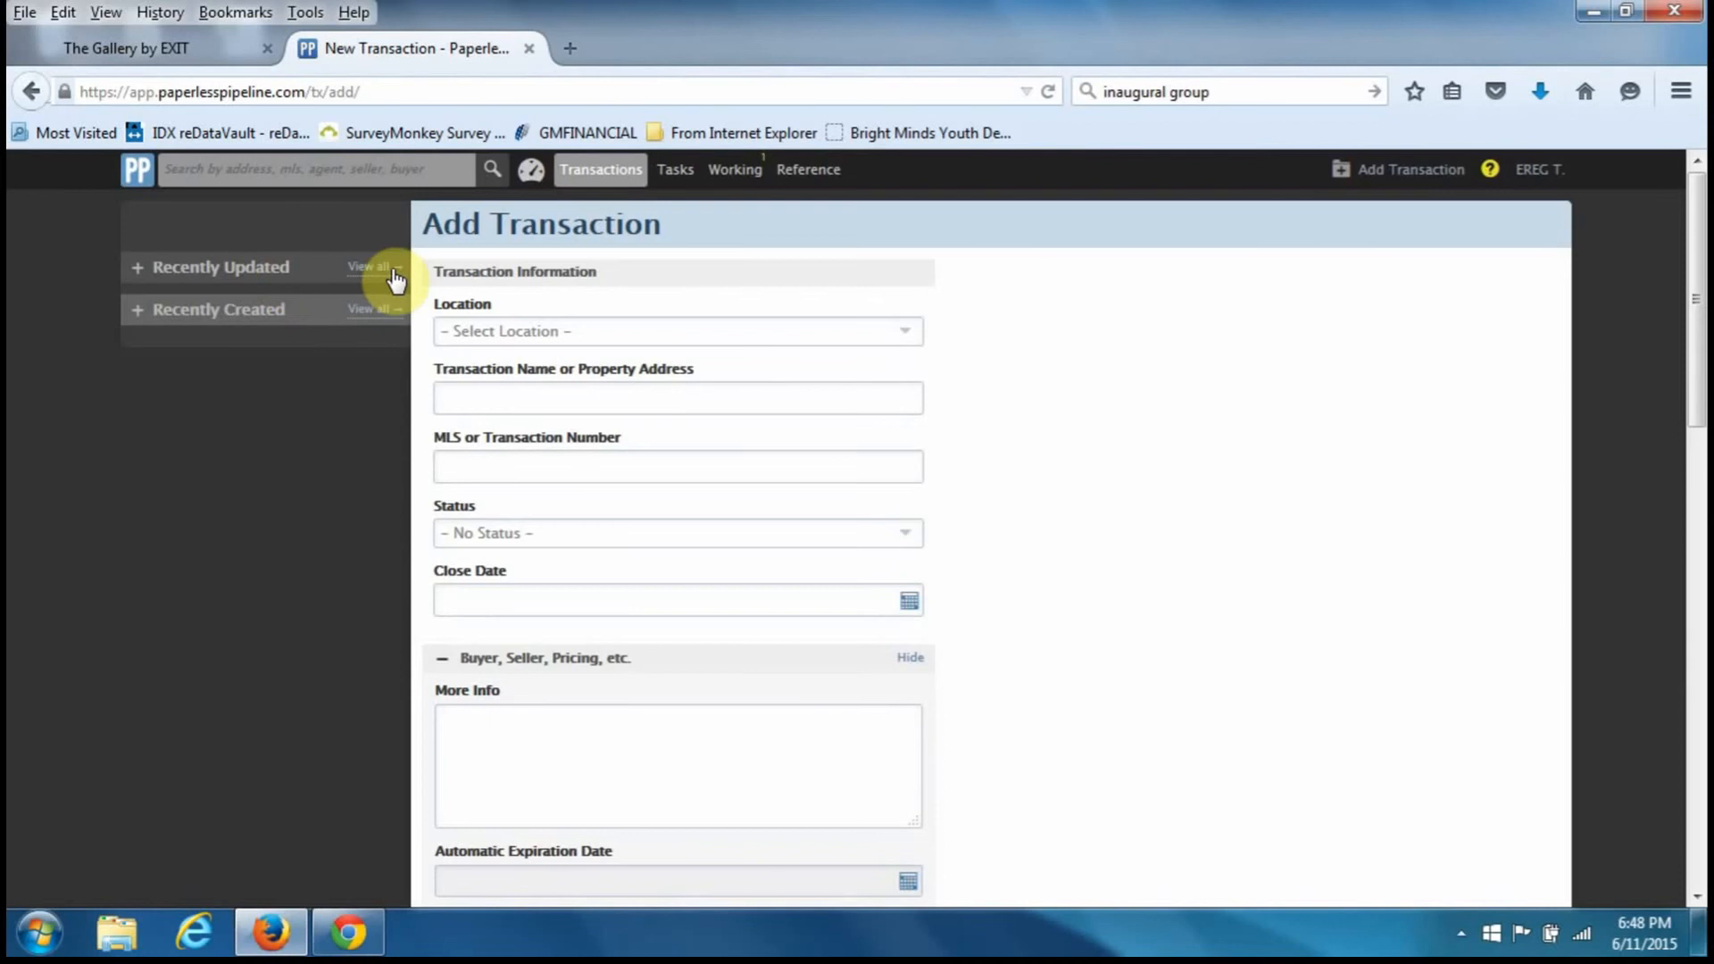
# - Choose Mandarin from the Location dropdown on the Add Transaction form
pyautogui.moveTo(535, 332)
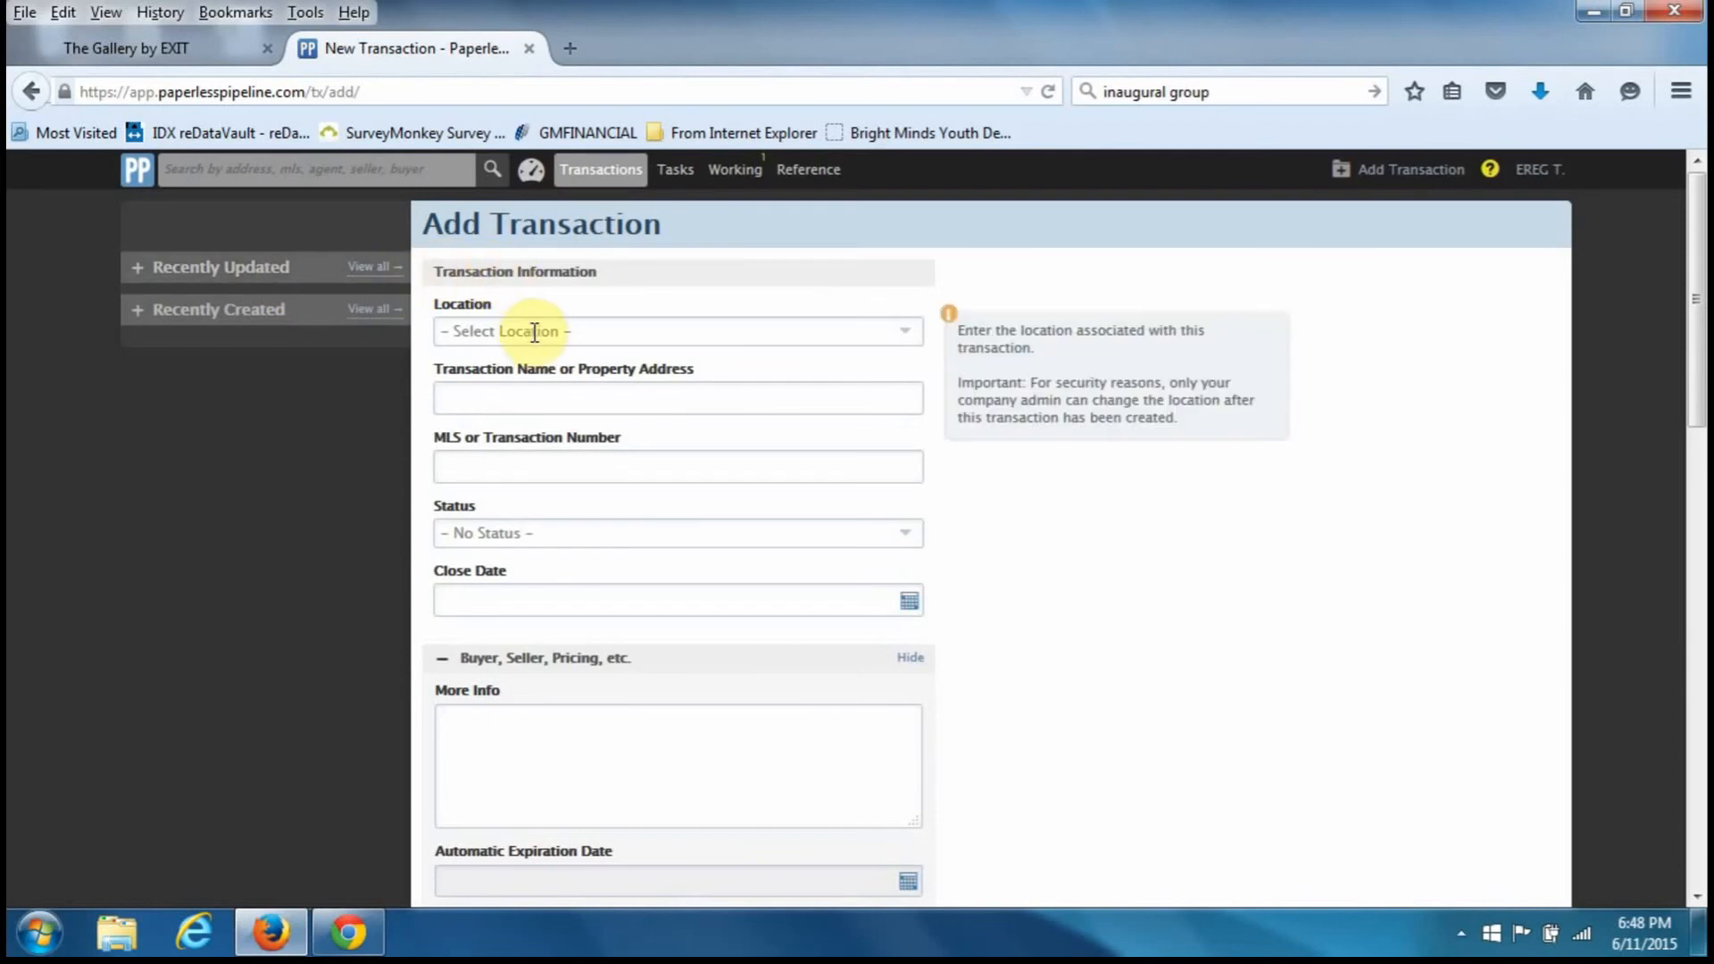
pyautogui.click(534, 332)
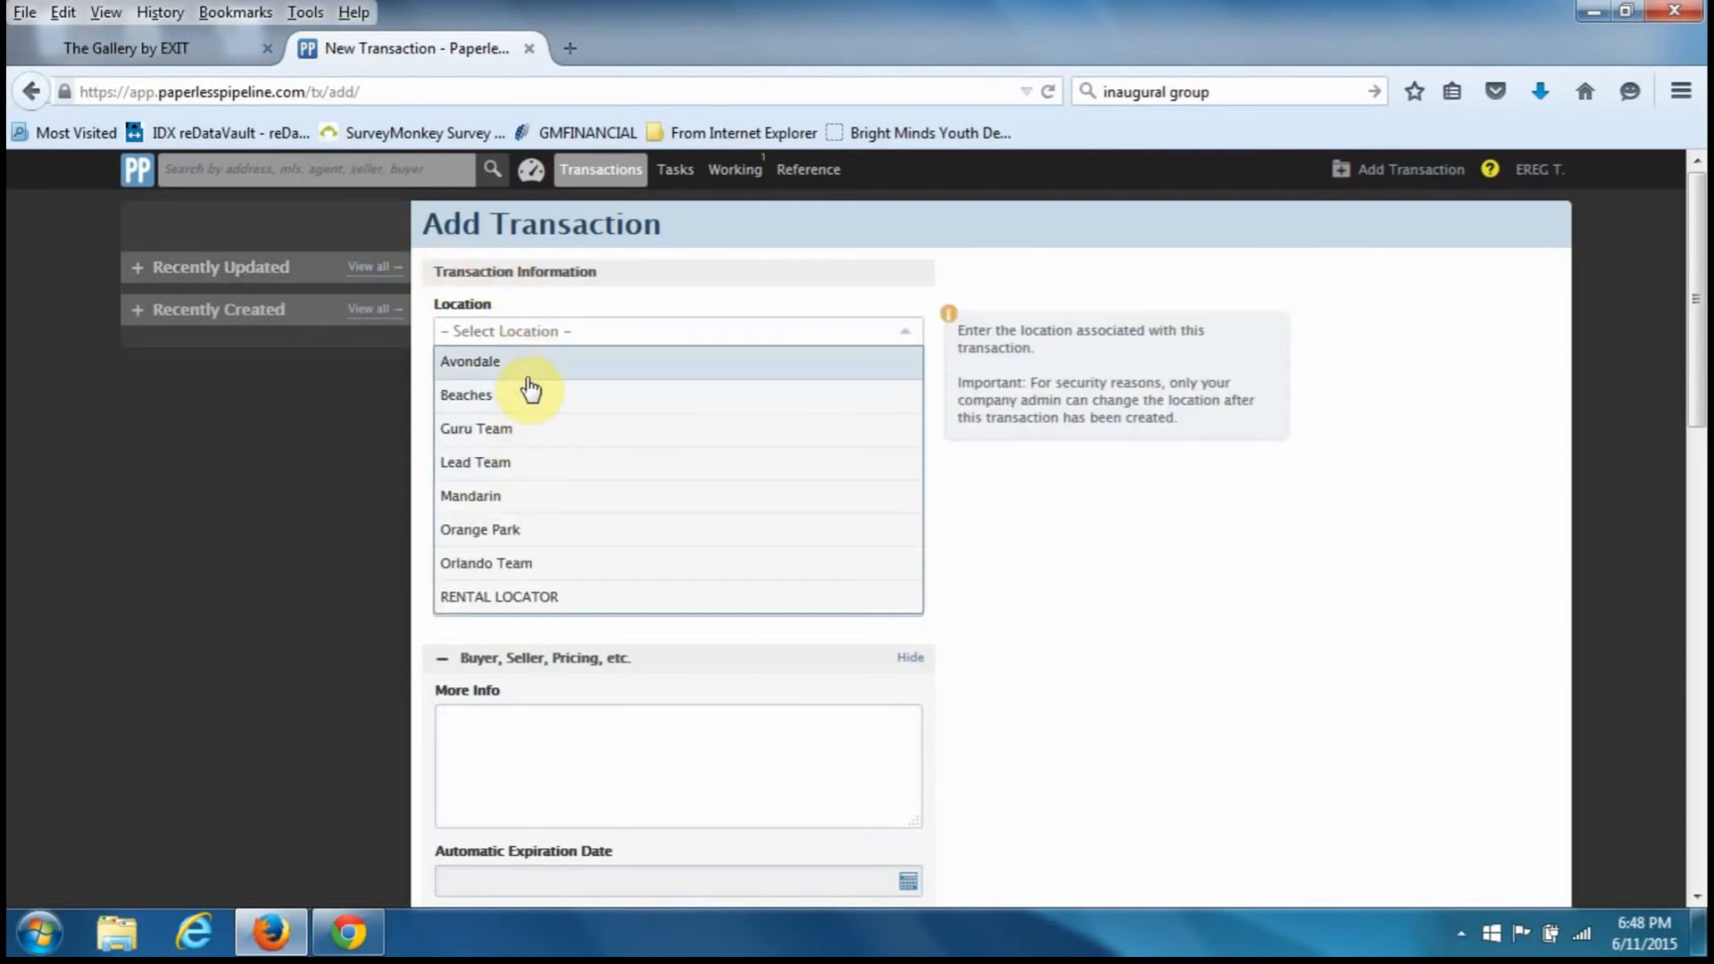
pyautogui.click(505, 496)
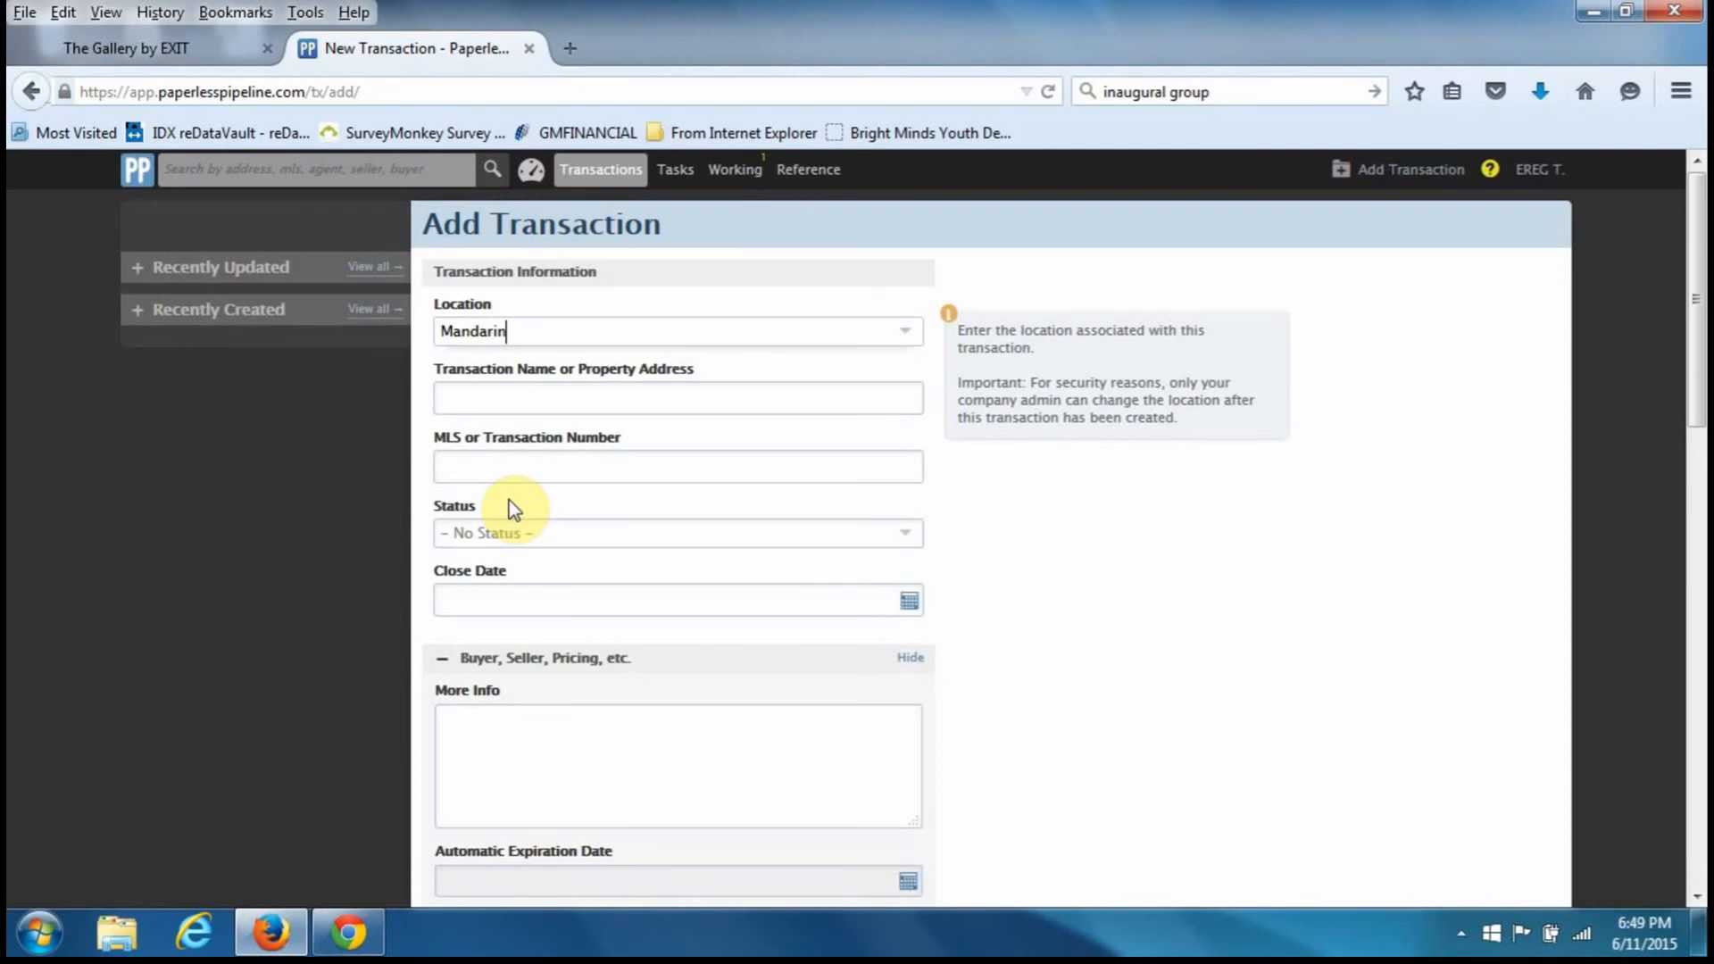
# - Type '23 Main' in Transaction Name and accept the 123 Main Street suggestion
pyautogui.press('Tab')
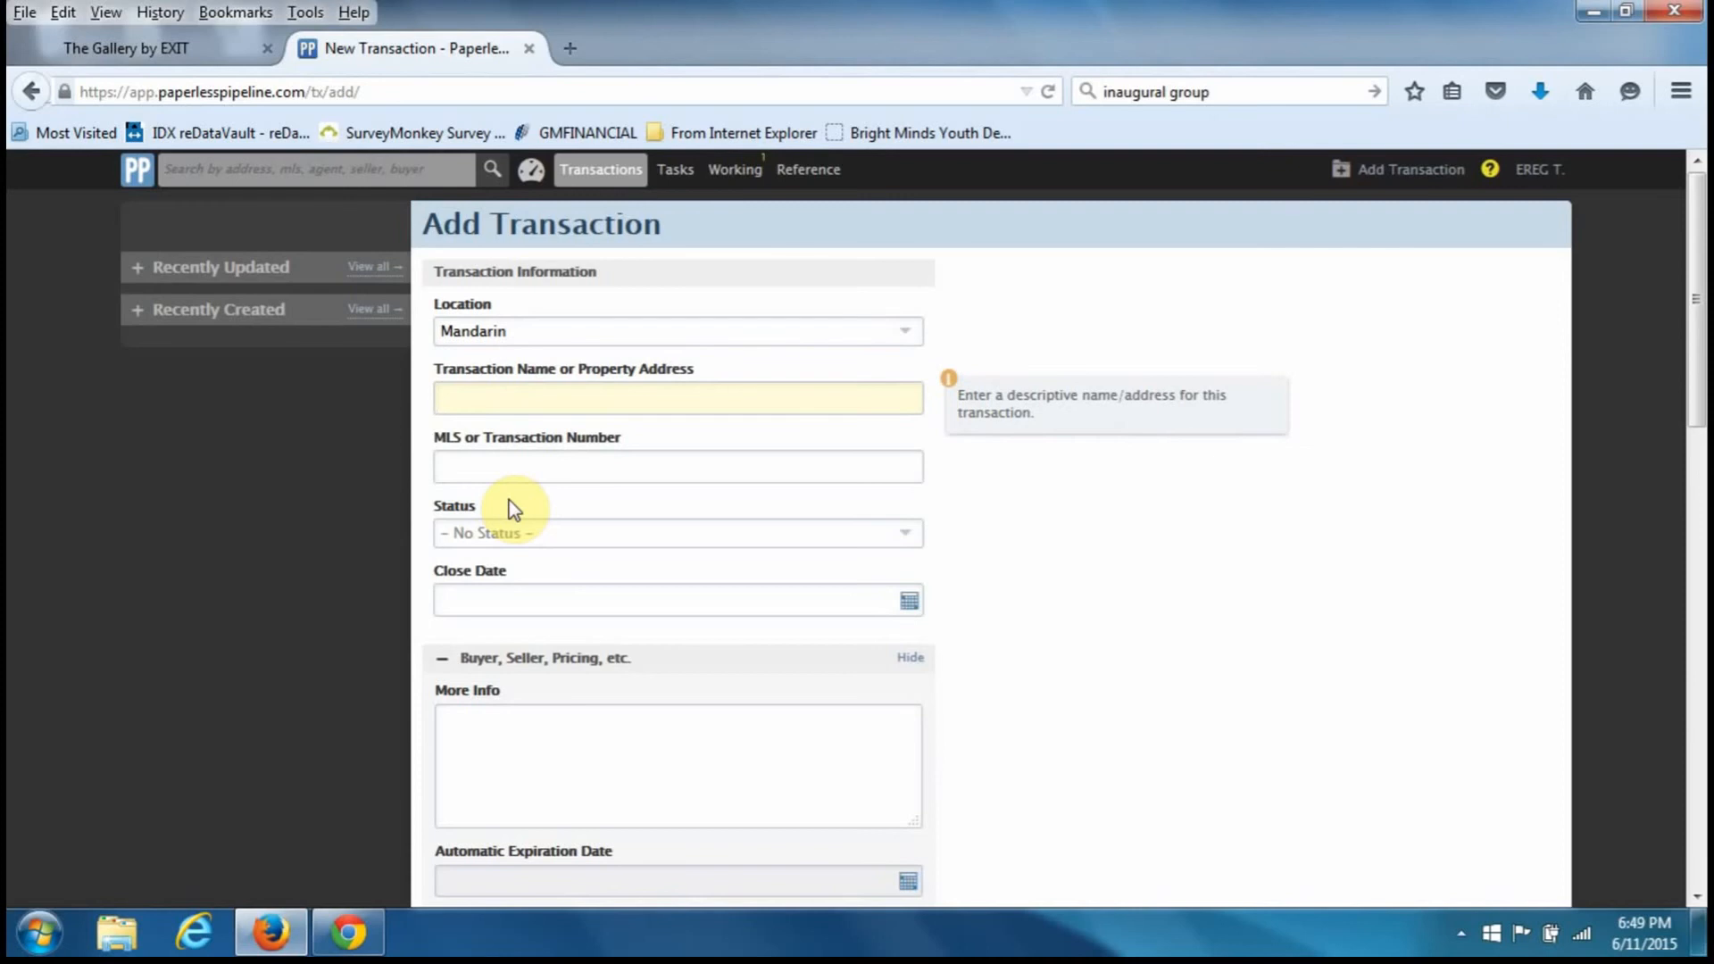
pyautogui.write('23 Main')
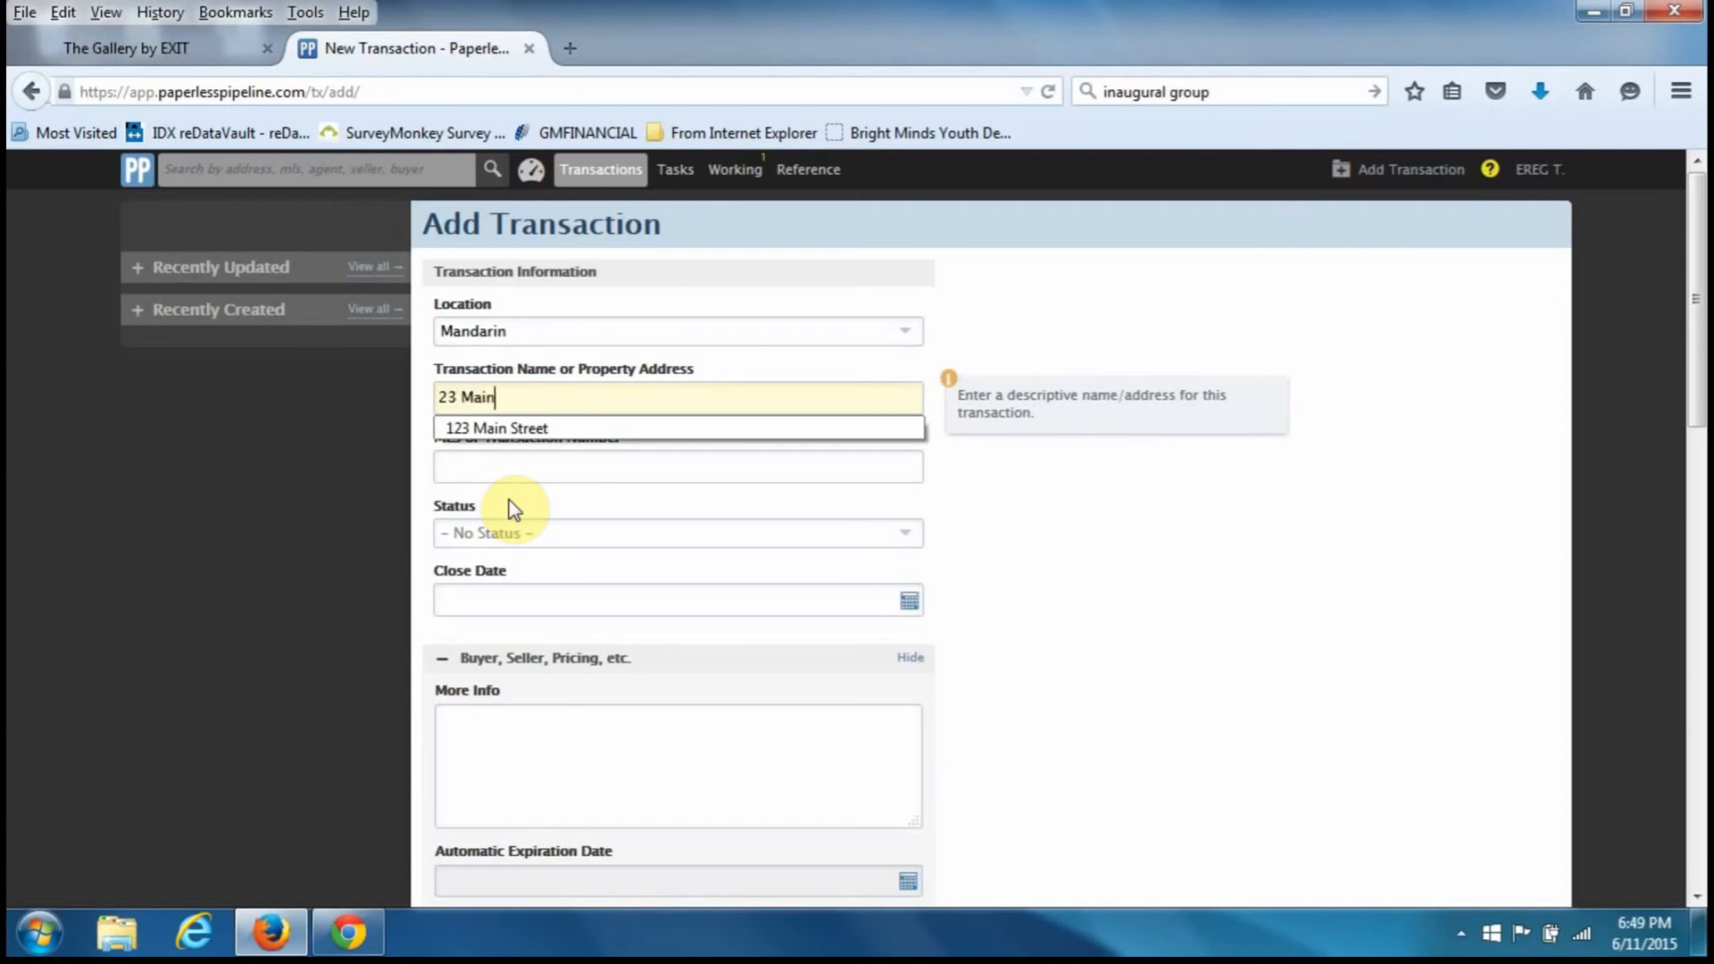
pyautogui.press('Down')
pyautogui.press('Tab')
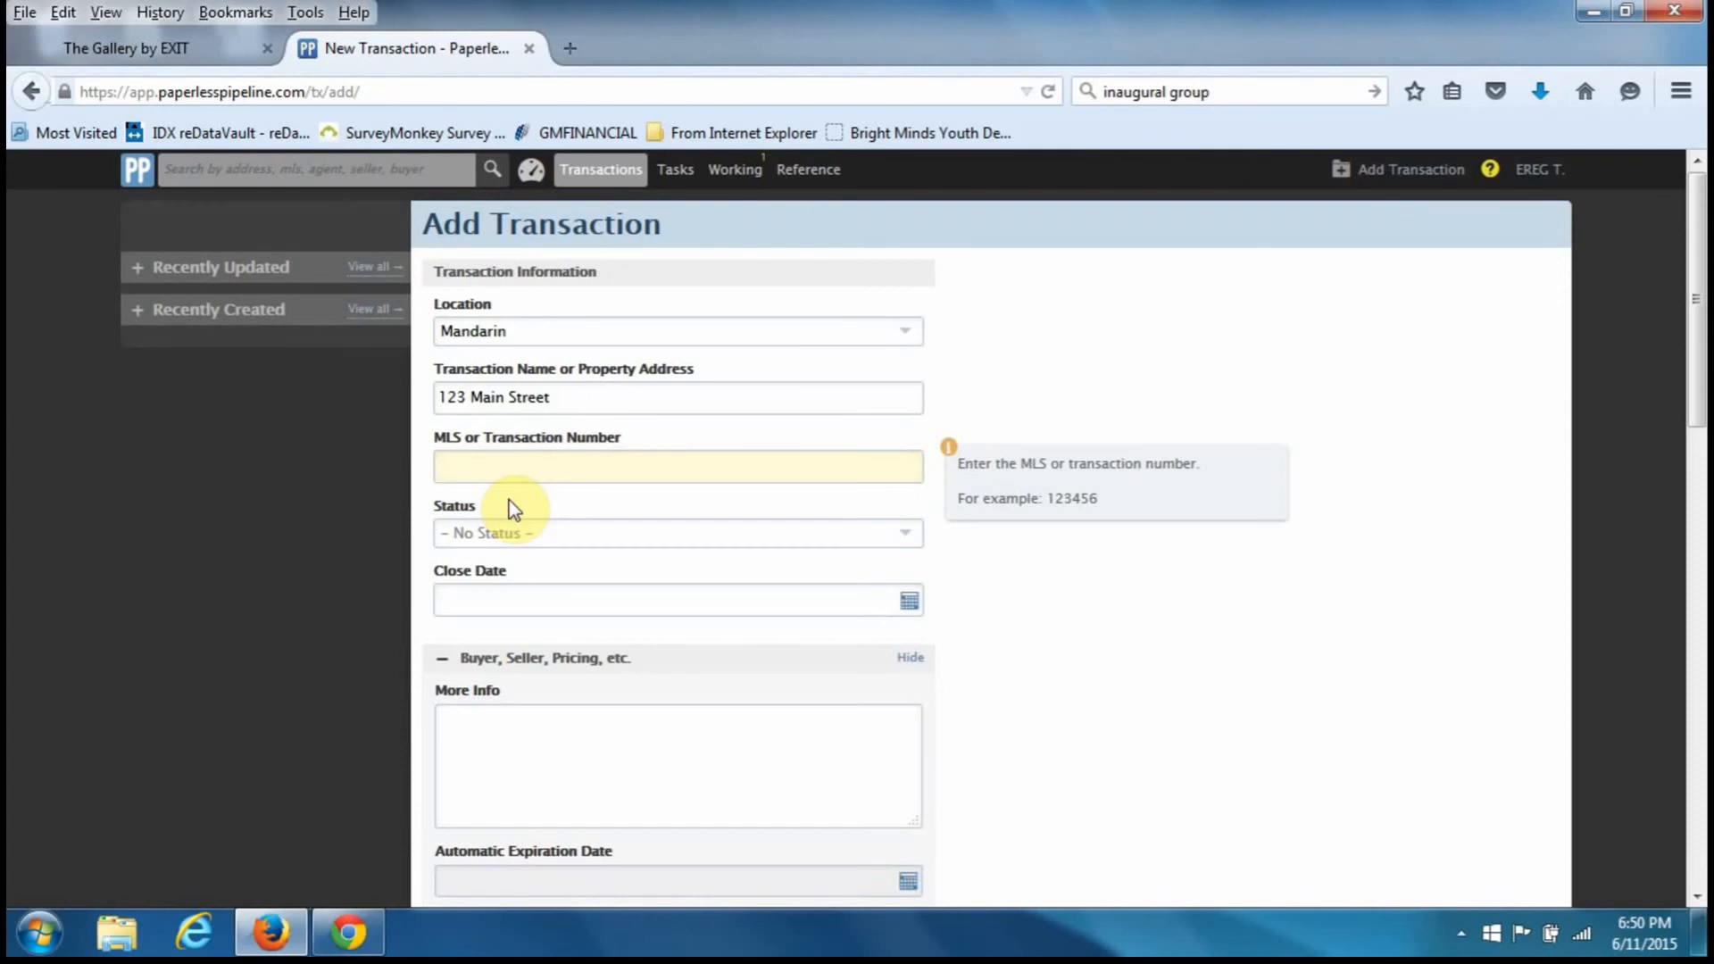
# - Enter 123456 as the MLS or Transaction Number
pyautogui.write('123456')
pyautogui.press('Tab')
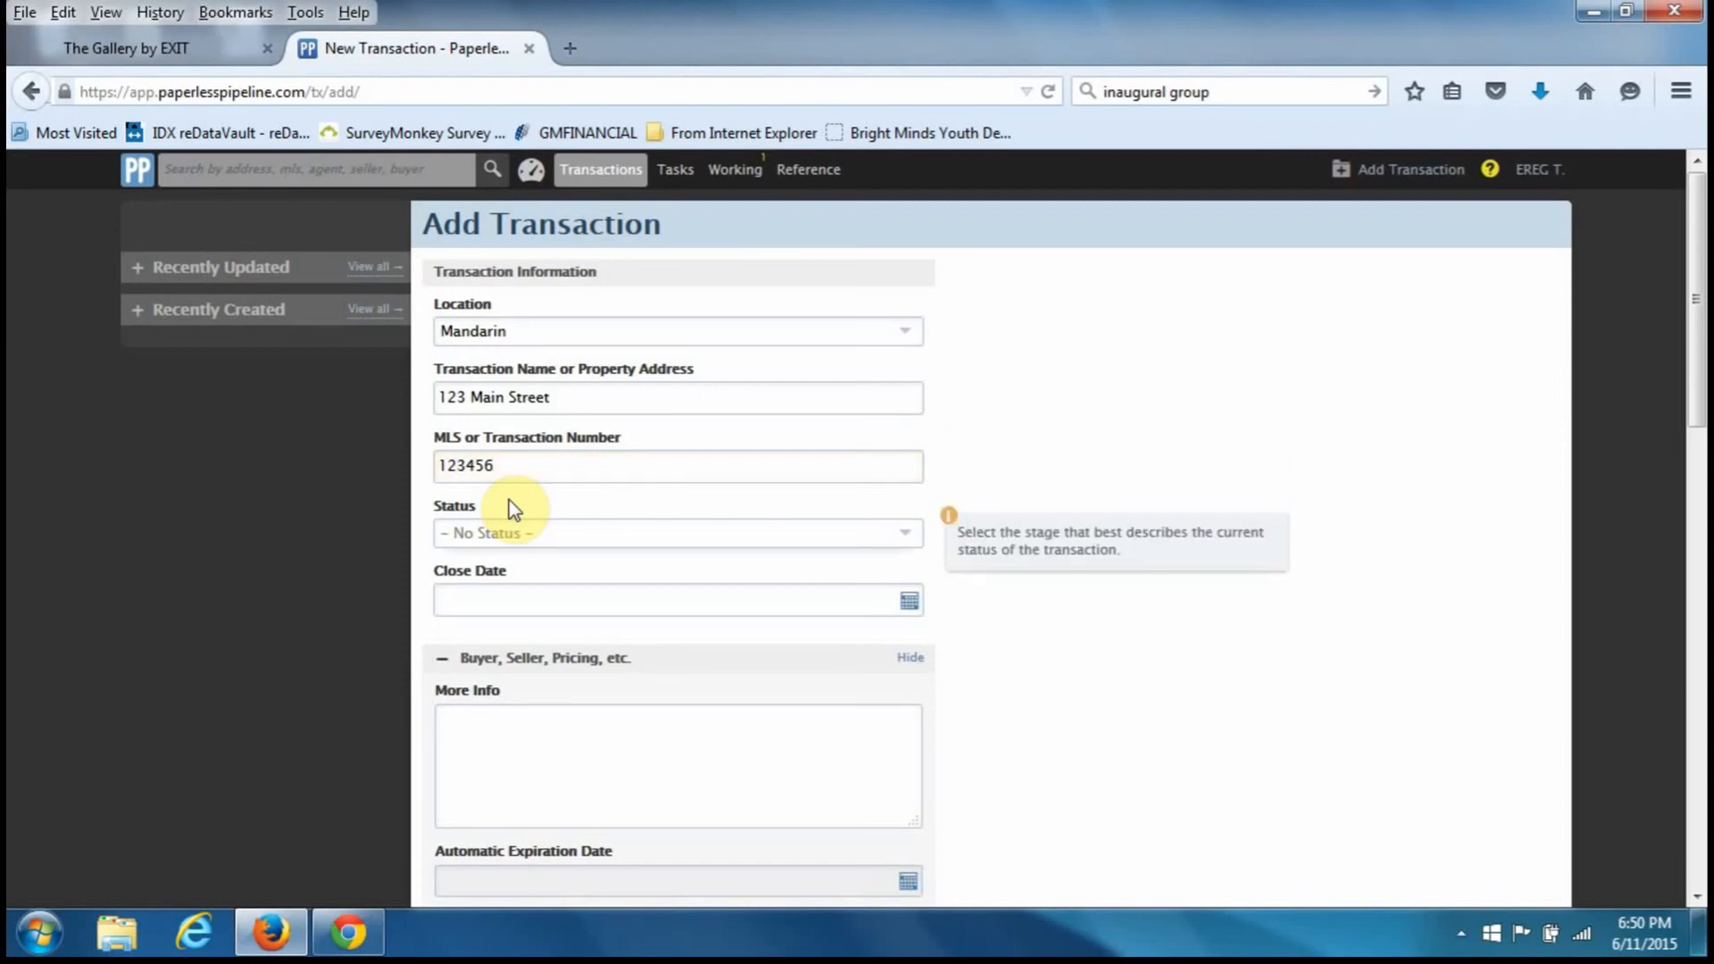
pyautogui.click(910, 533)
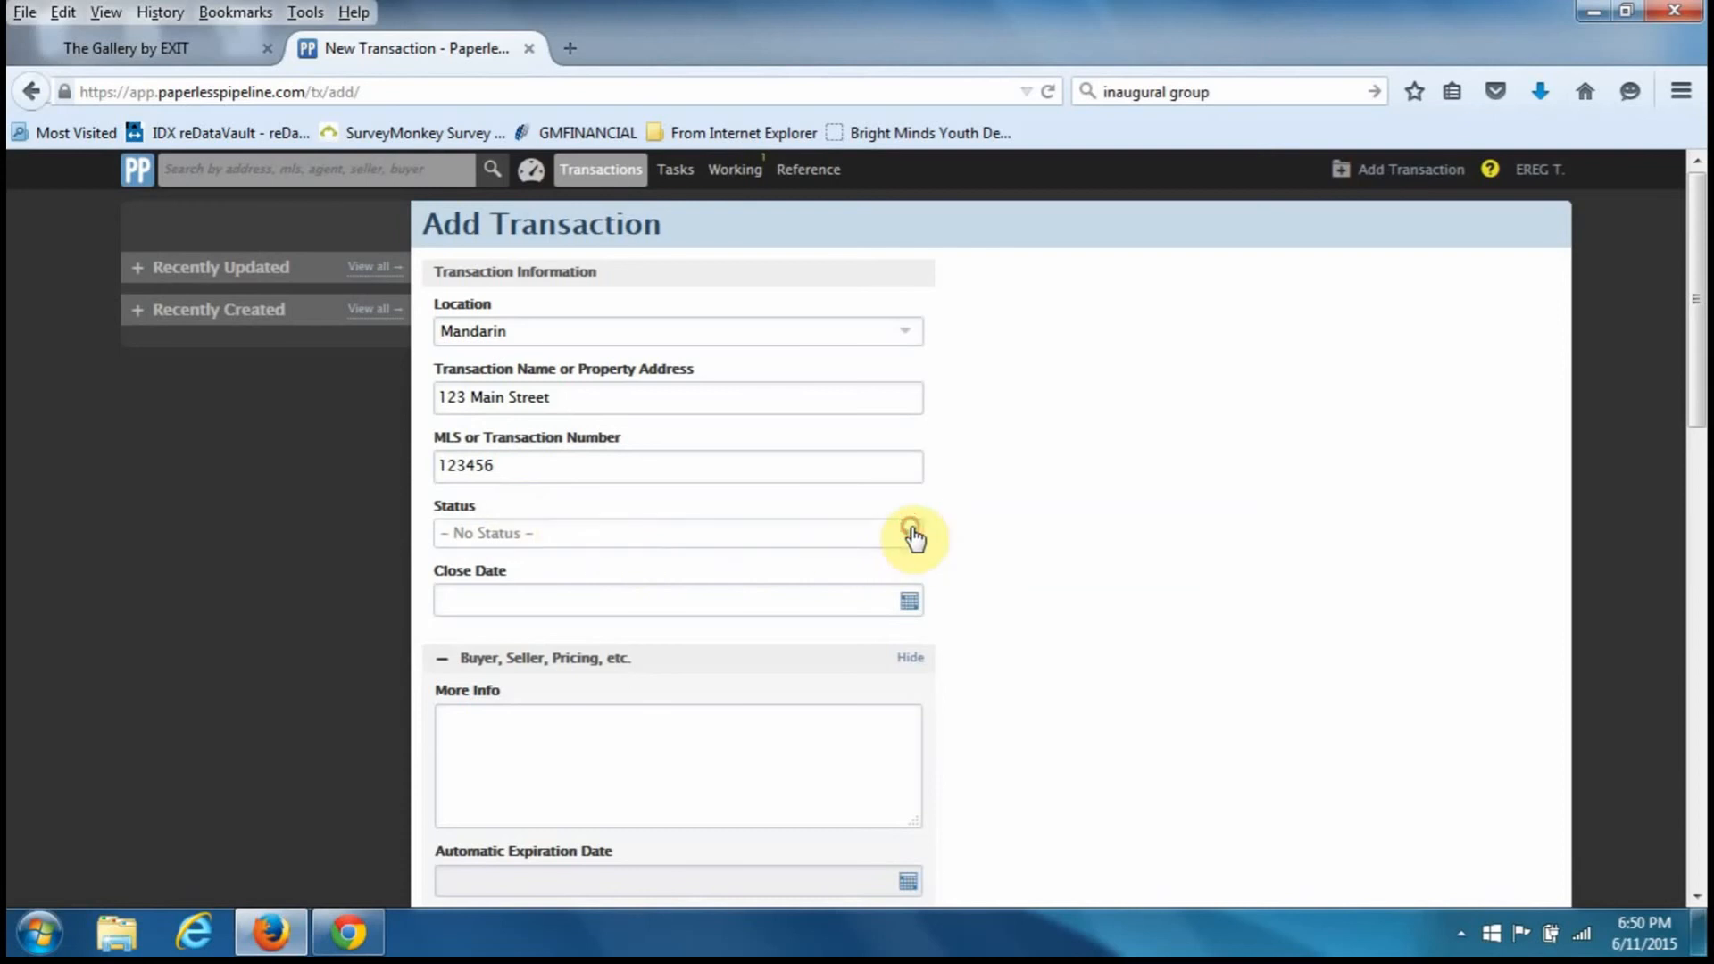
# - Choose Pending as the transaction Status and move into the Close Date field
pyautogui.scroll(-2, 905, 605)
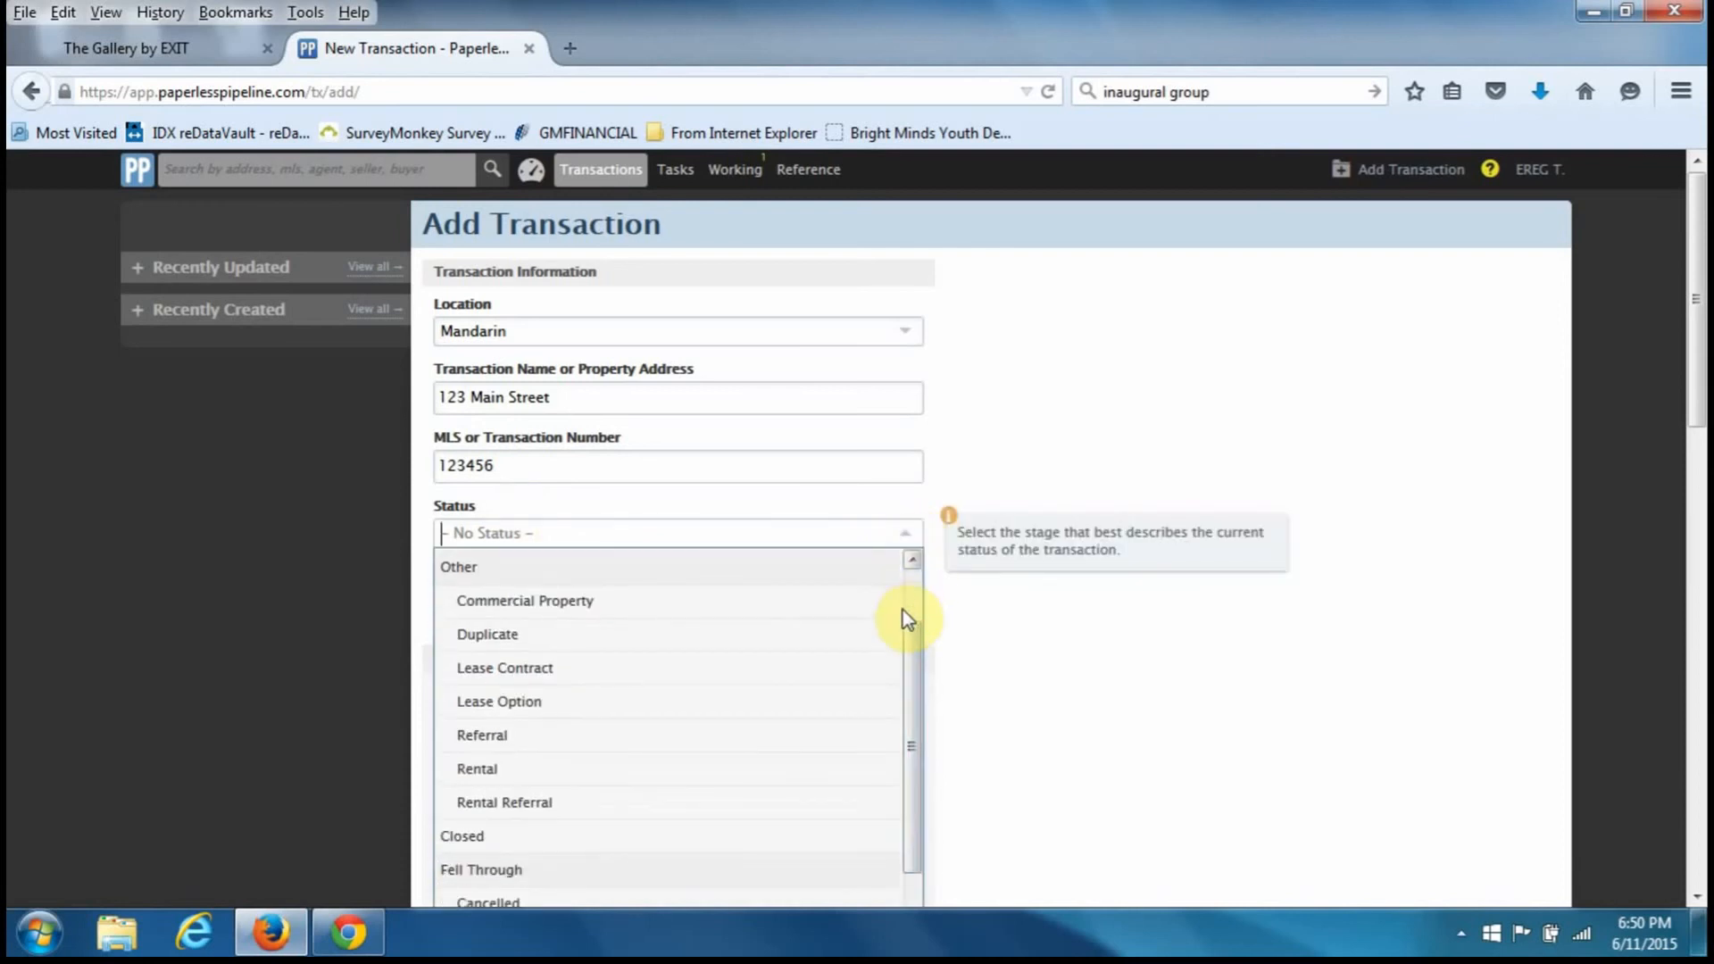
pyautogui.scroll(2, 902, 609)
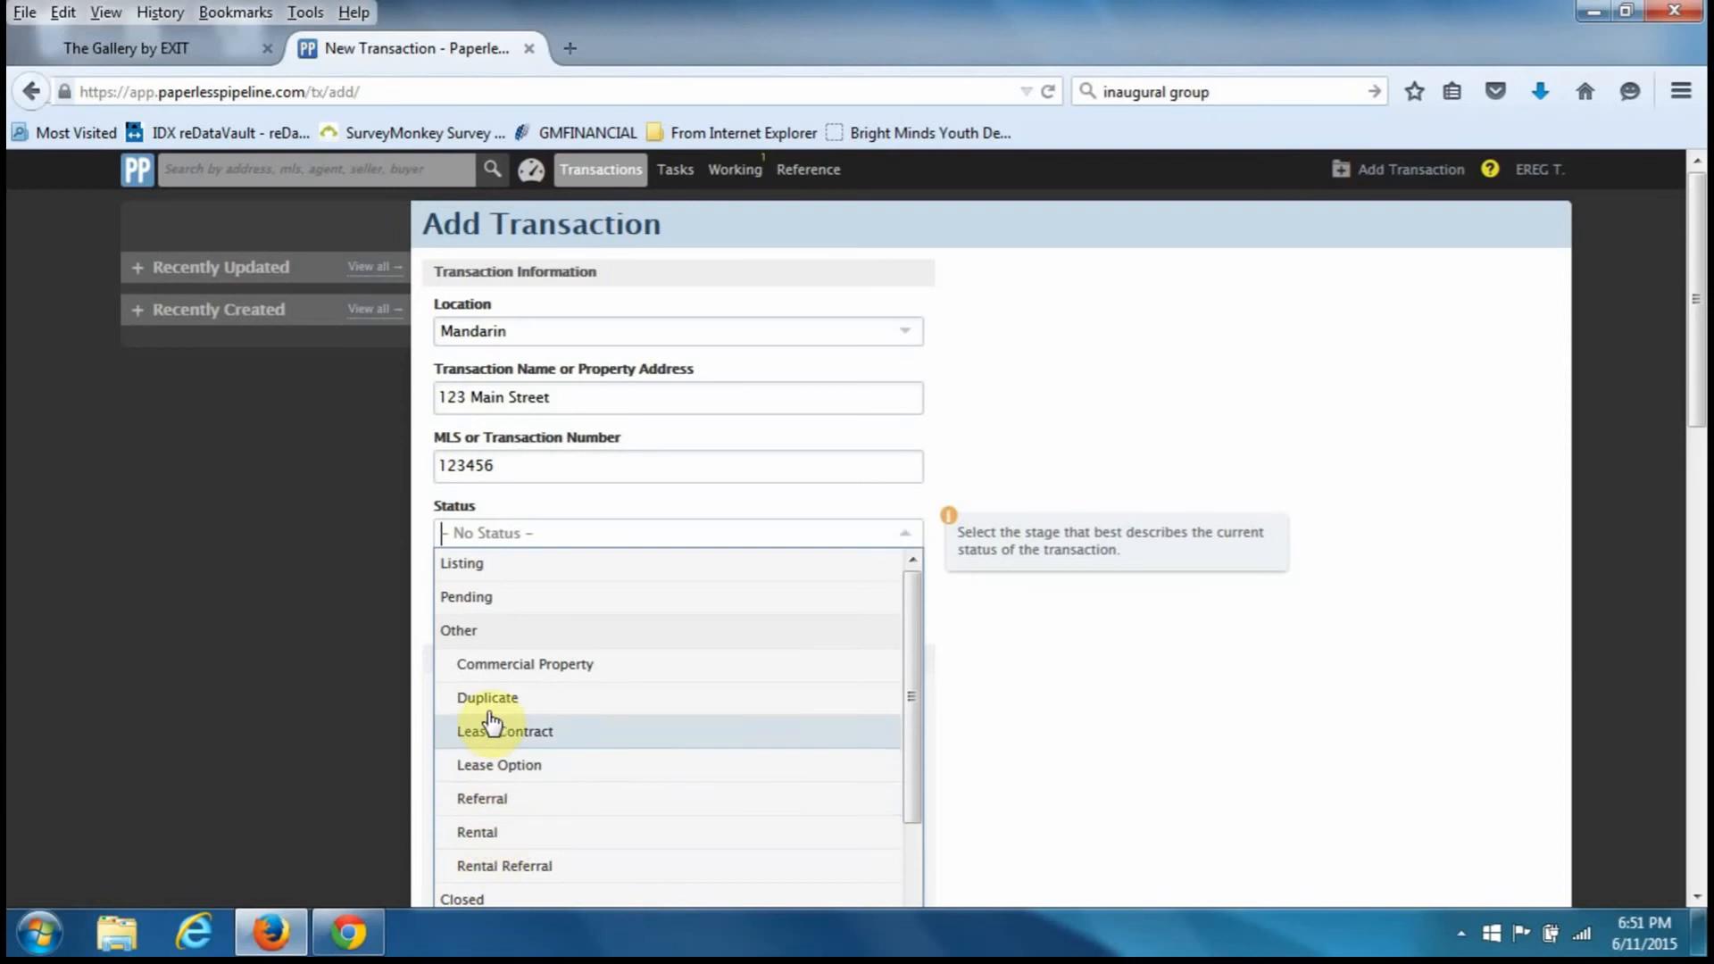
pyautogui.click(464, 599)
pyautogui.click(464, 601)
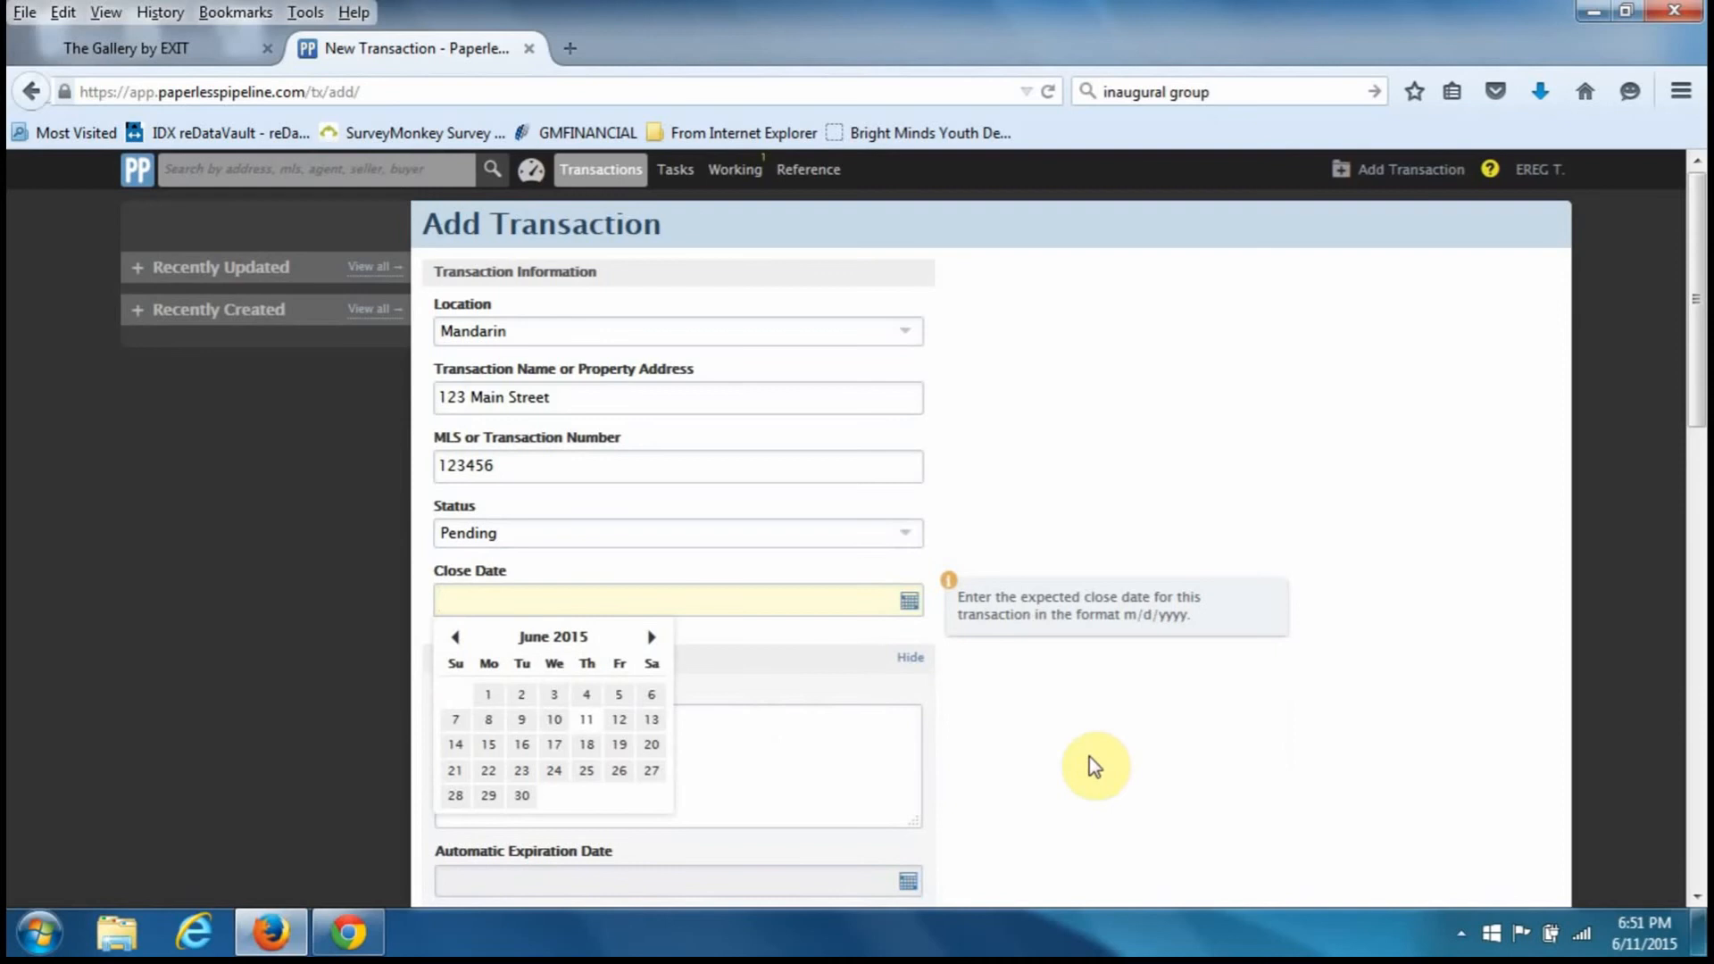
# - Enter 12/31/2015 as the Close Date
pyautogui.write('12/31/2015')
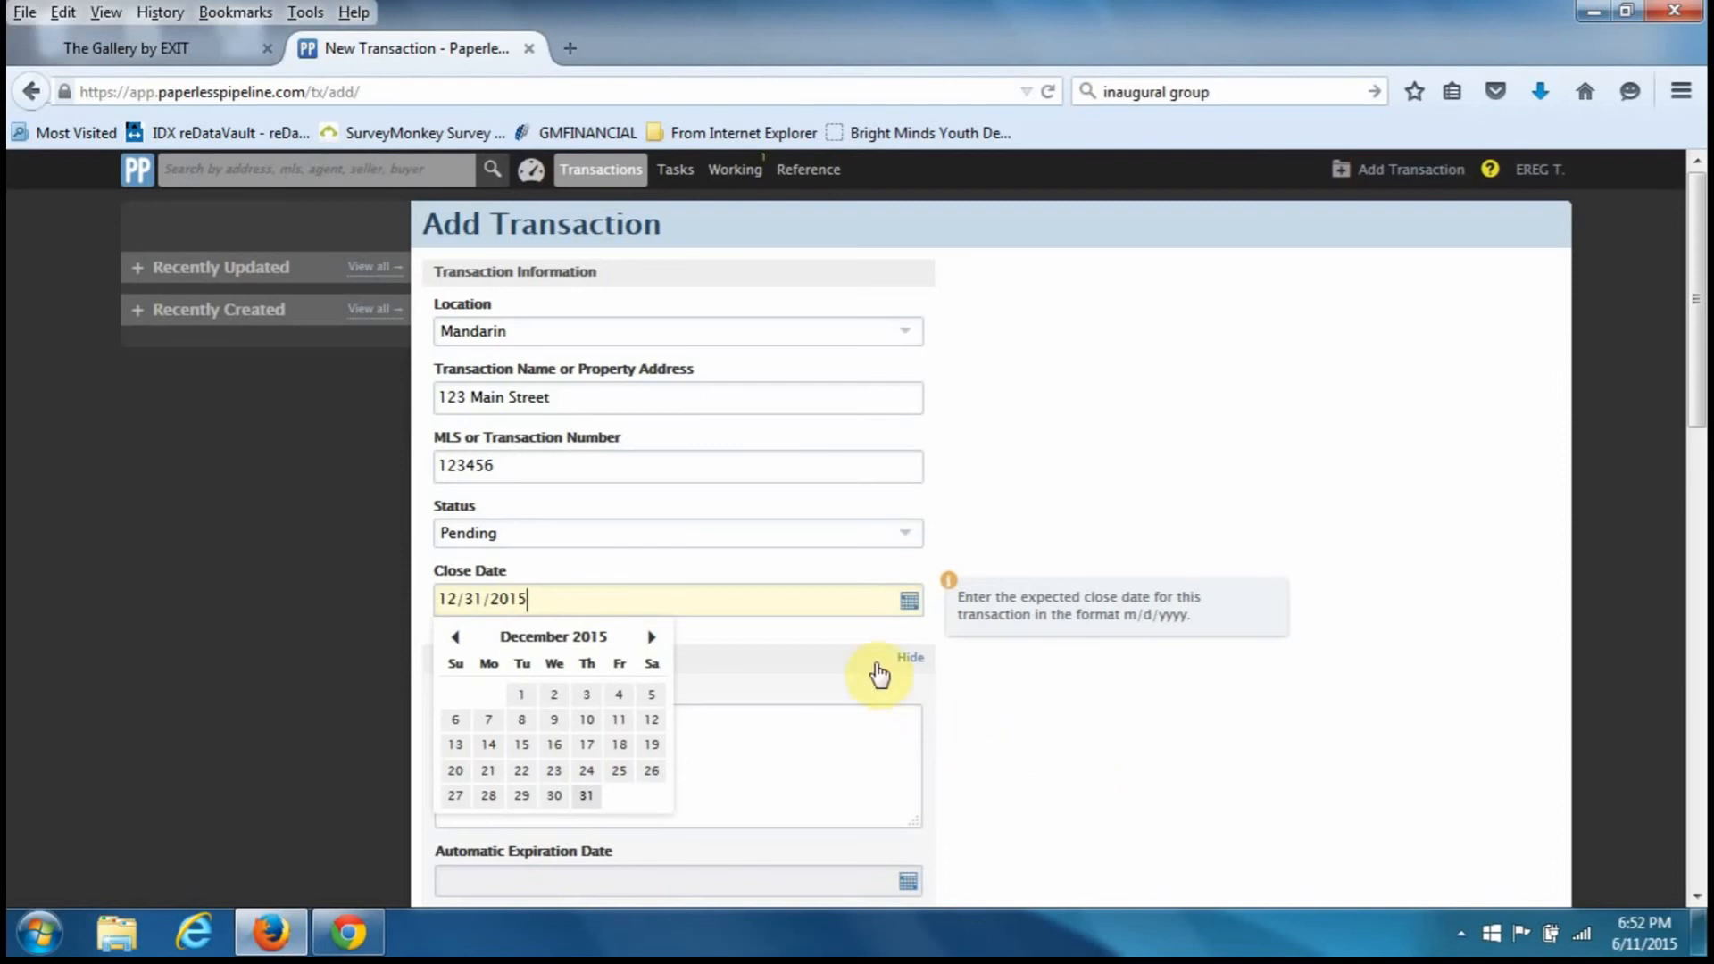
pyautogui.scroll(-3, 736, 598)
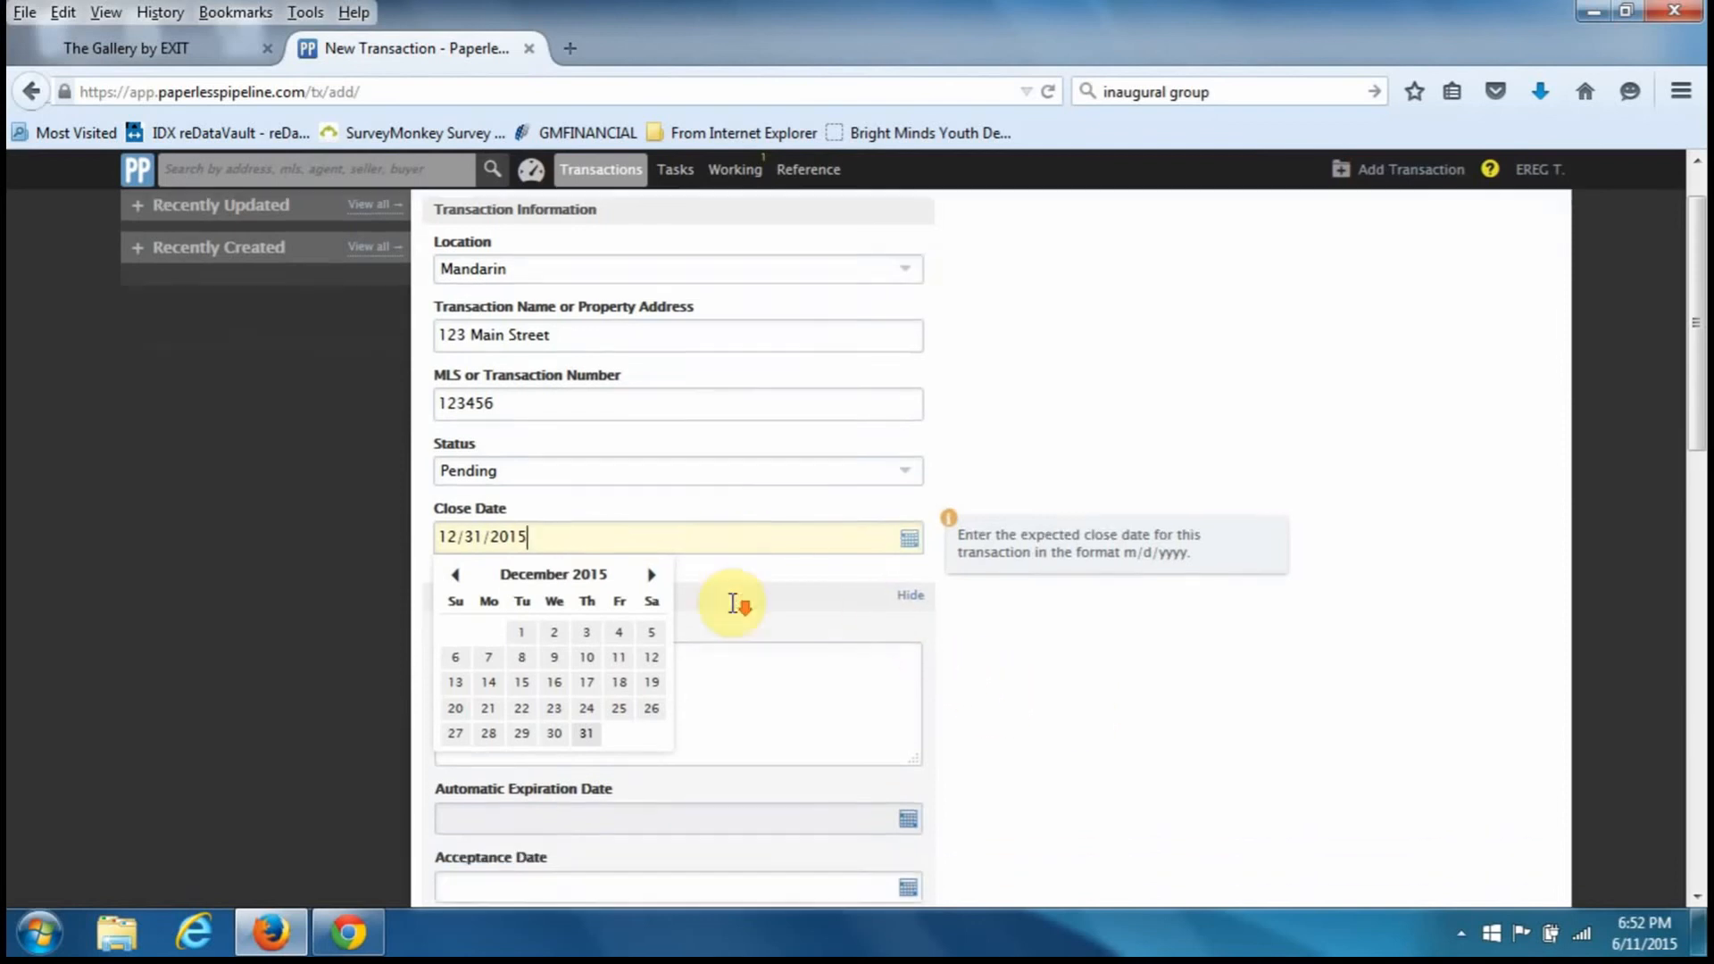
# - Write More Info notes: 'Inspection Date: 6/12/2015' and a line giving the buyer's birthday as 6/30/2015
pyautogui.click(730, 601)
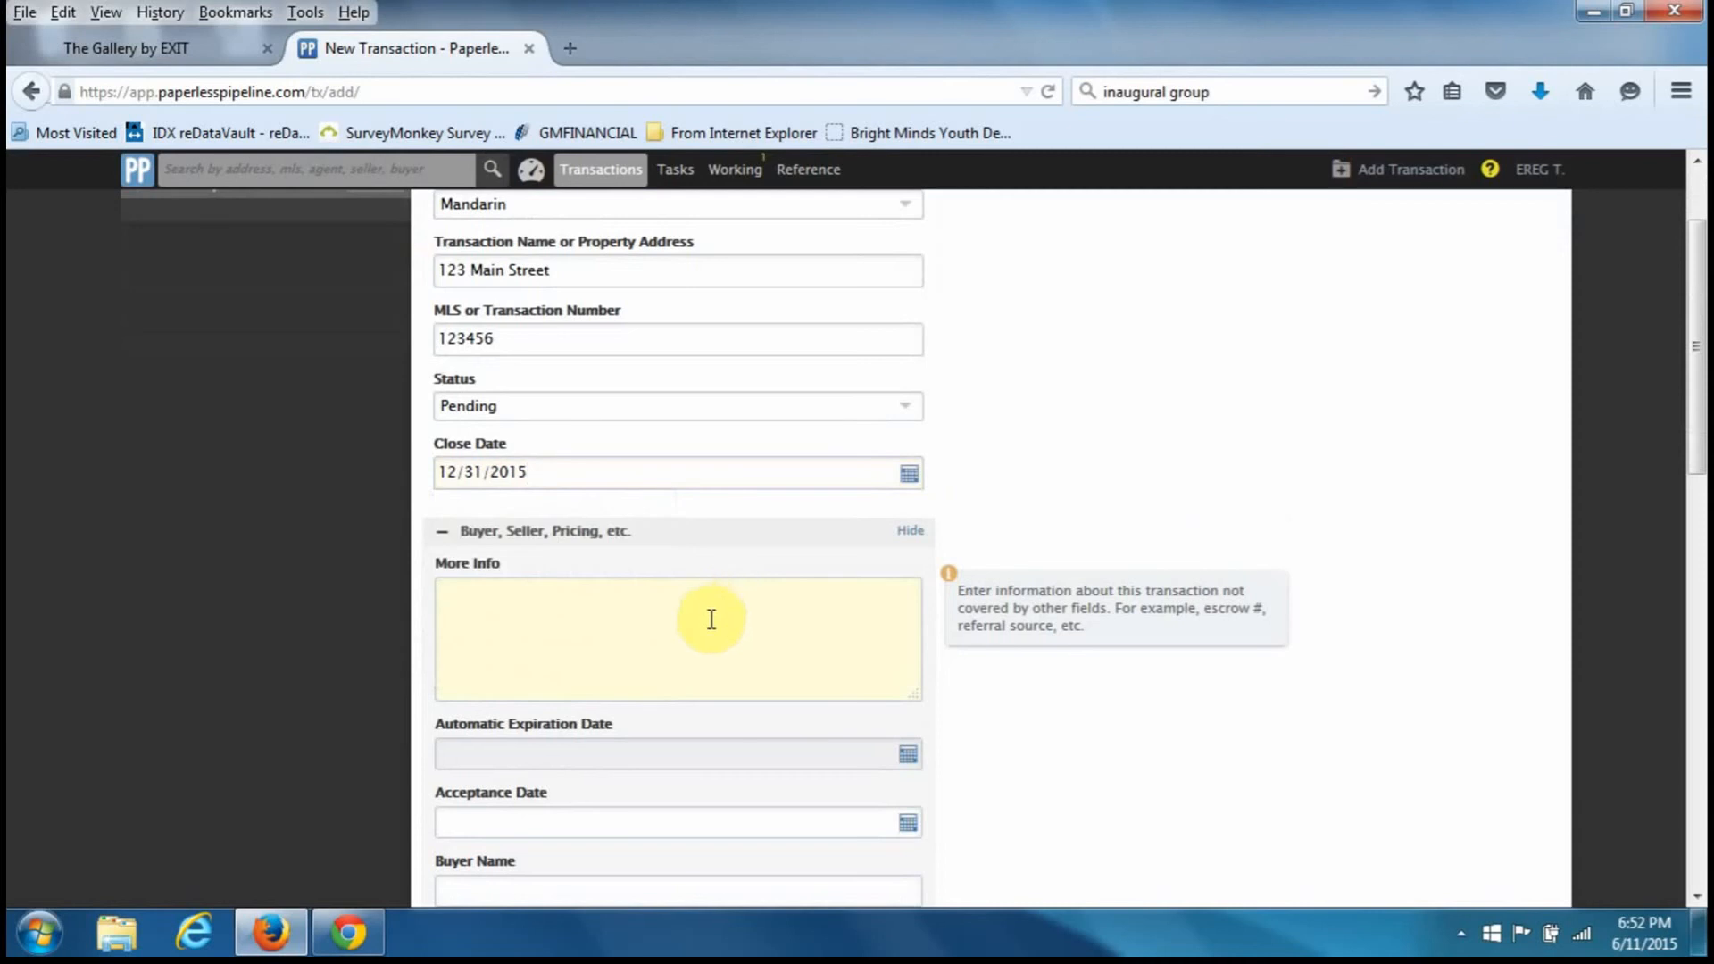
pyautogui.scroll(-2, 711, 620)
pyautogui.scroll(-1, 710, 623)
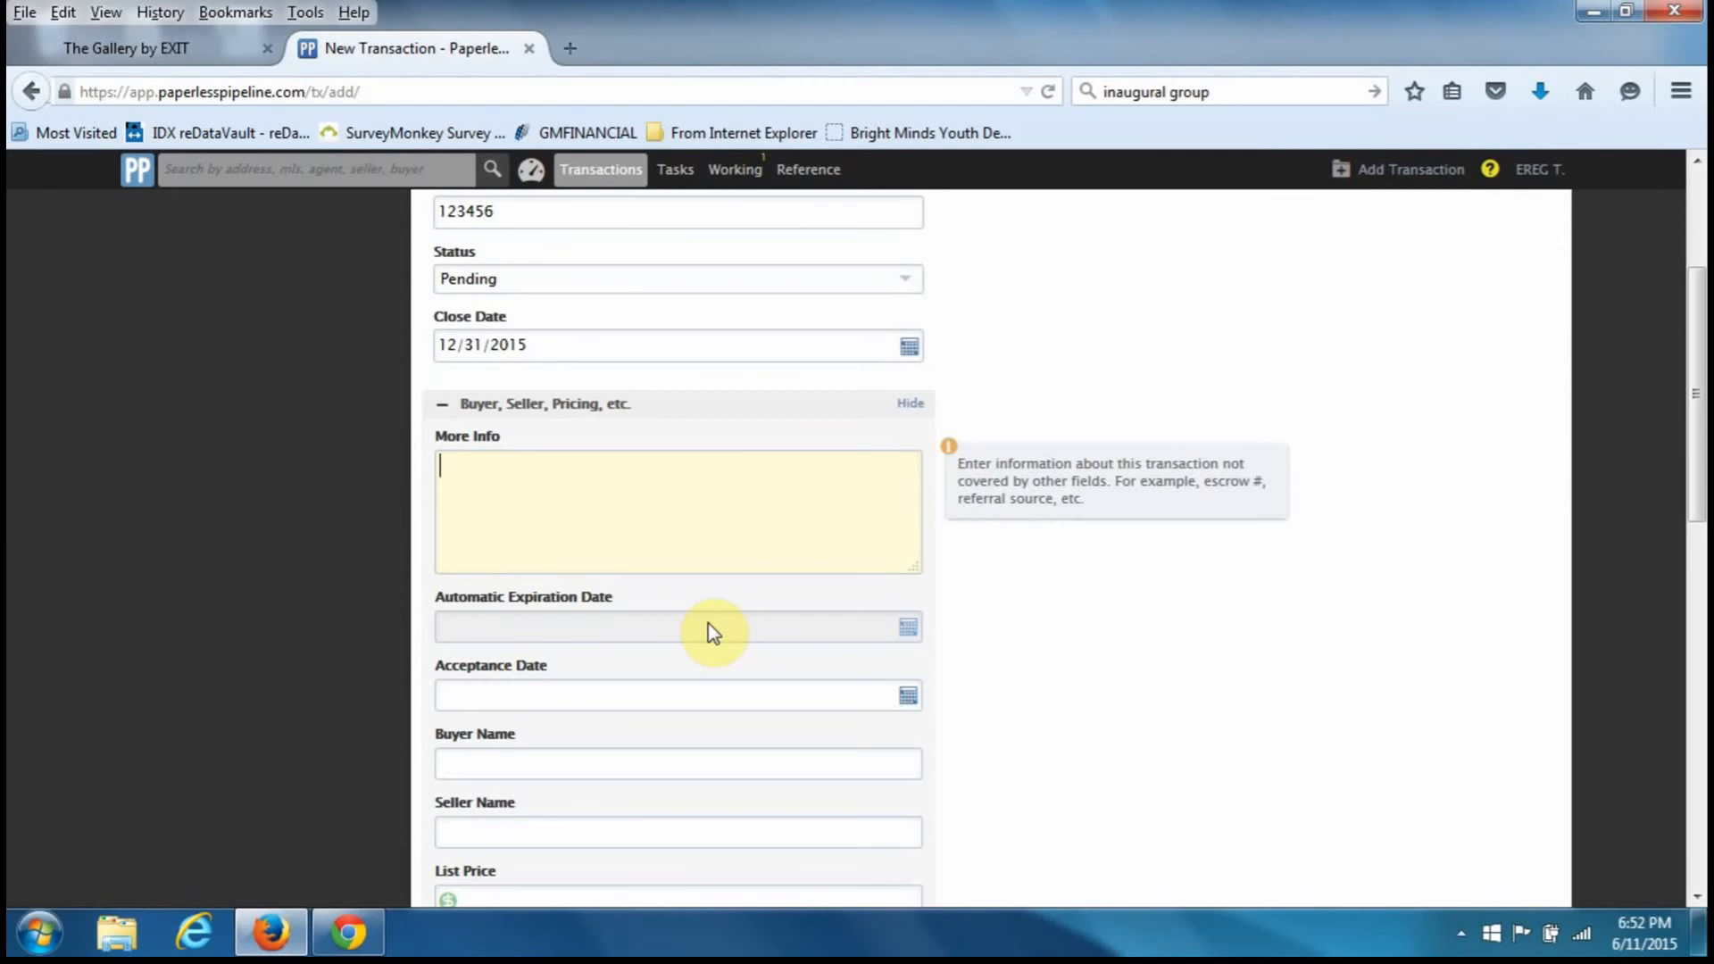
pyautogui.write('Inspection Date:  6/12/2015')
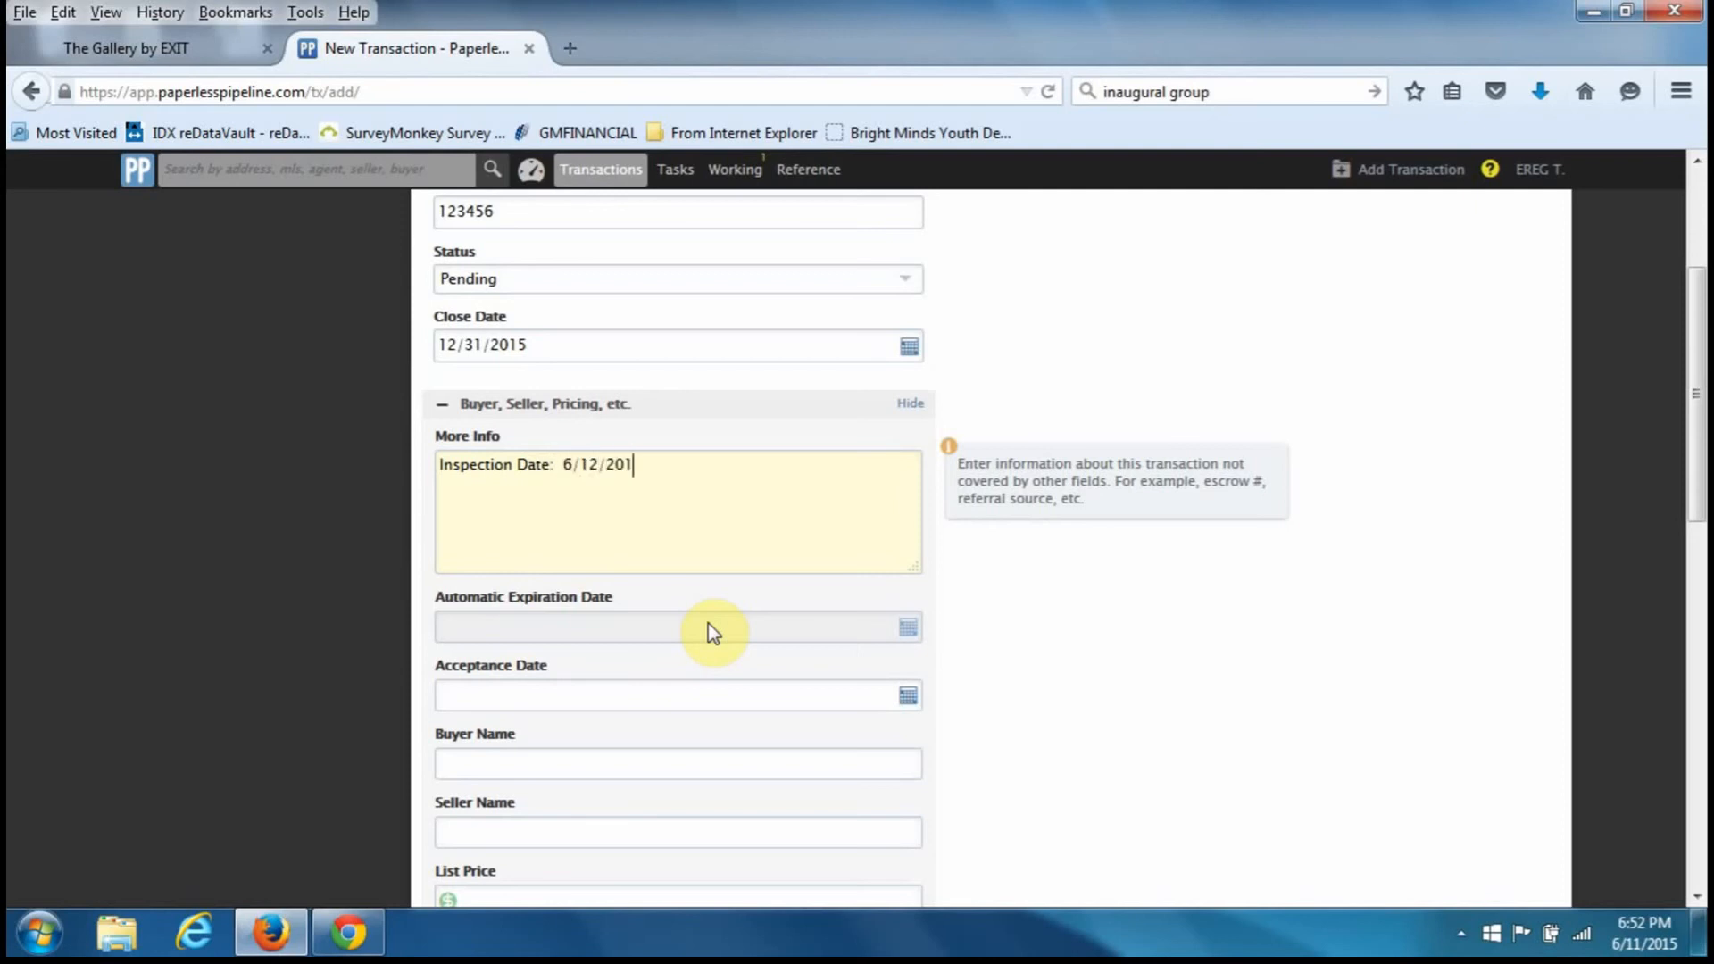
pyautogui.press('Return')
pyautogui.write("Mr. Buyer's bday is 6/30")
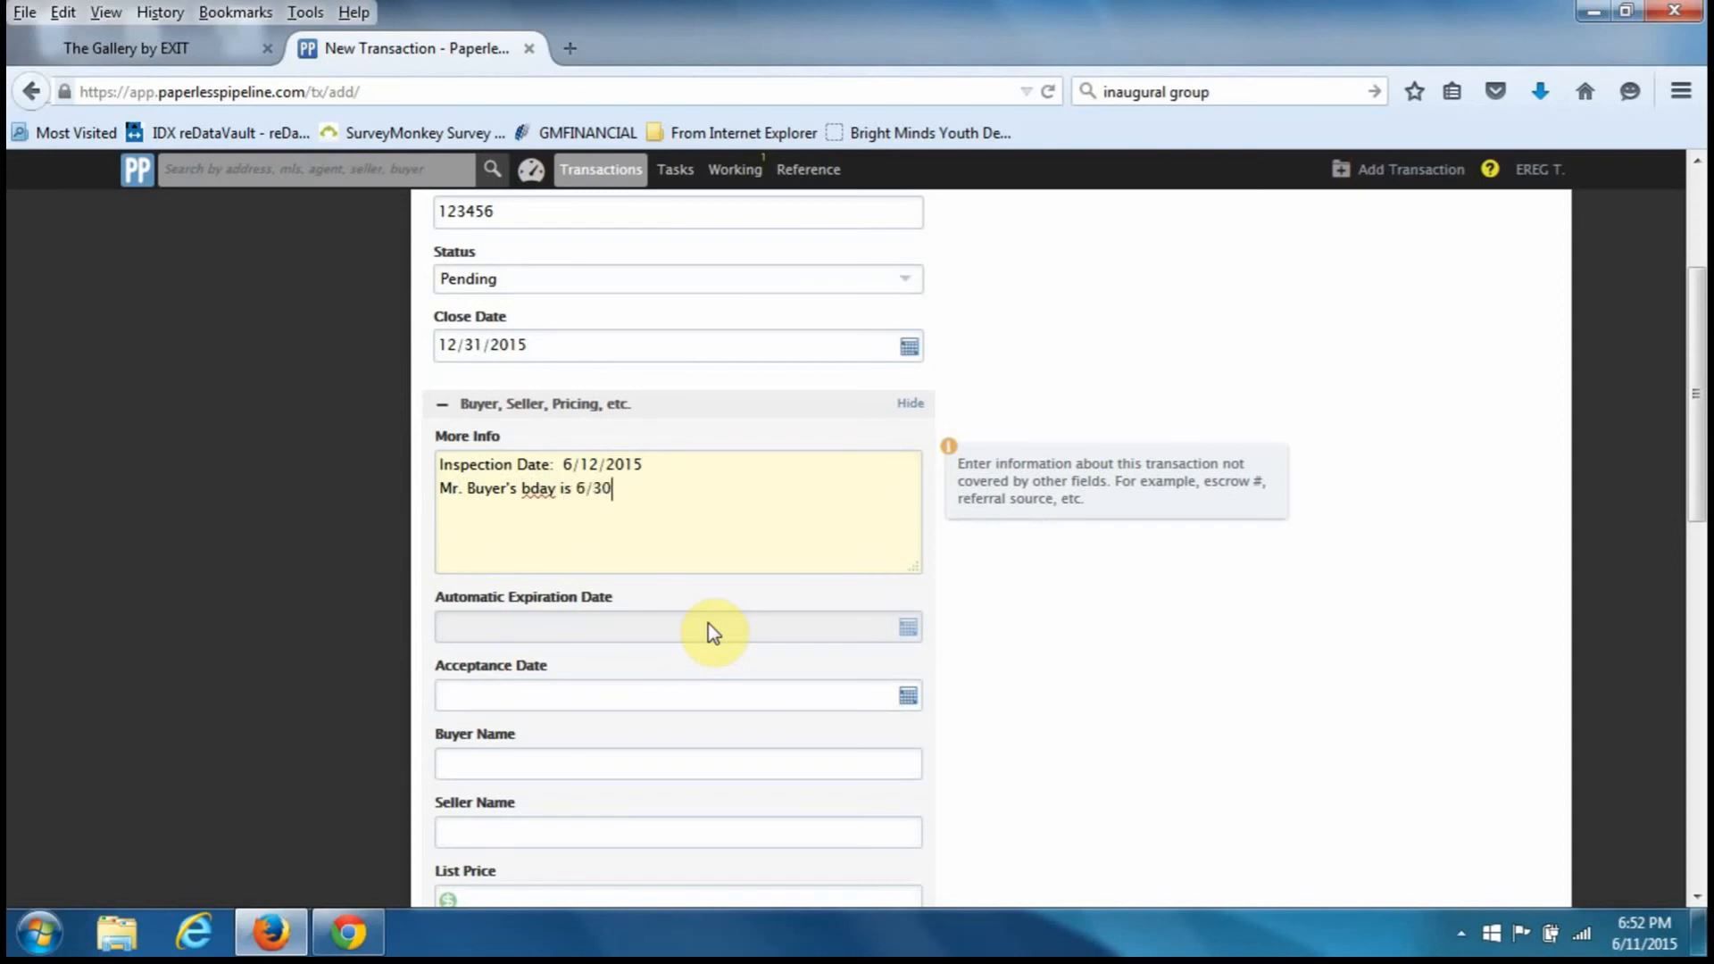
pyautogui.write('/2015')
pyautogui.press('Tab')
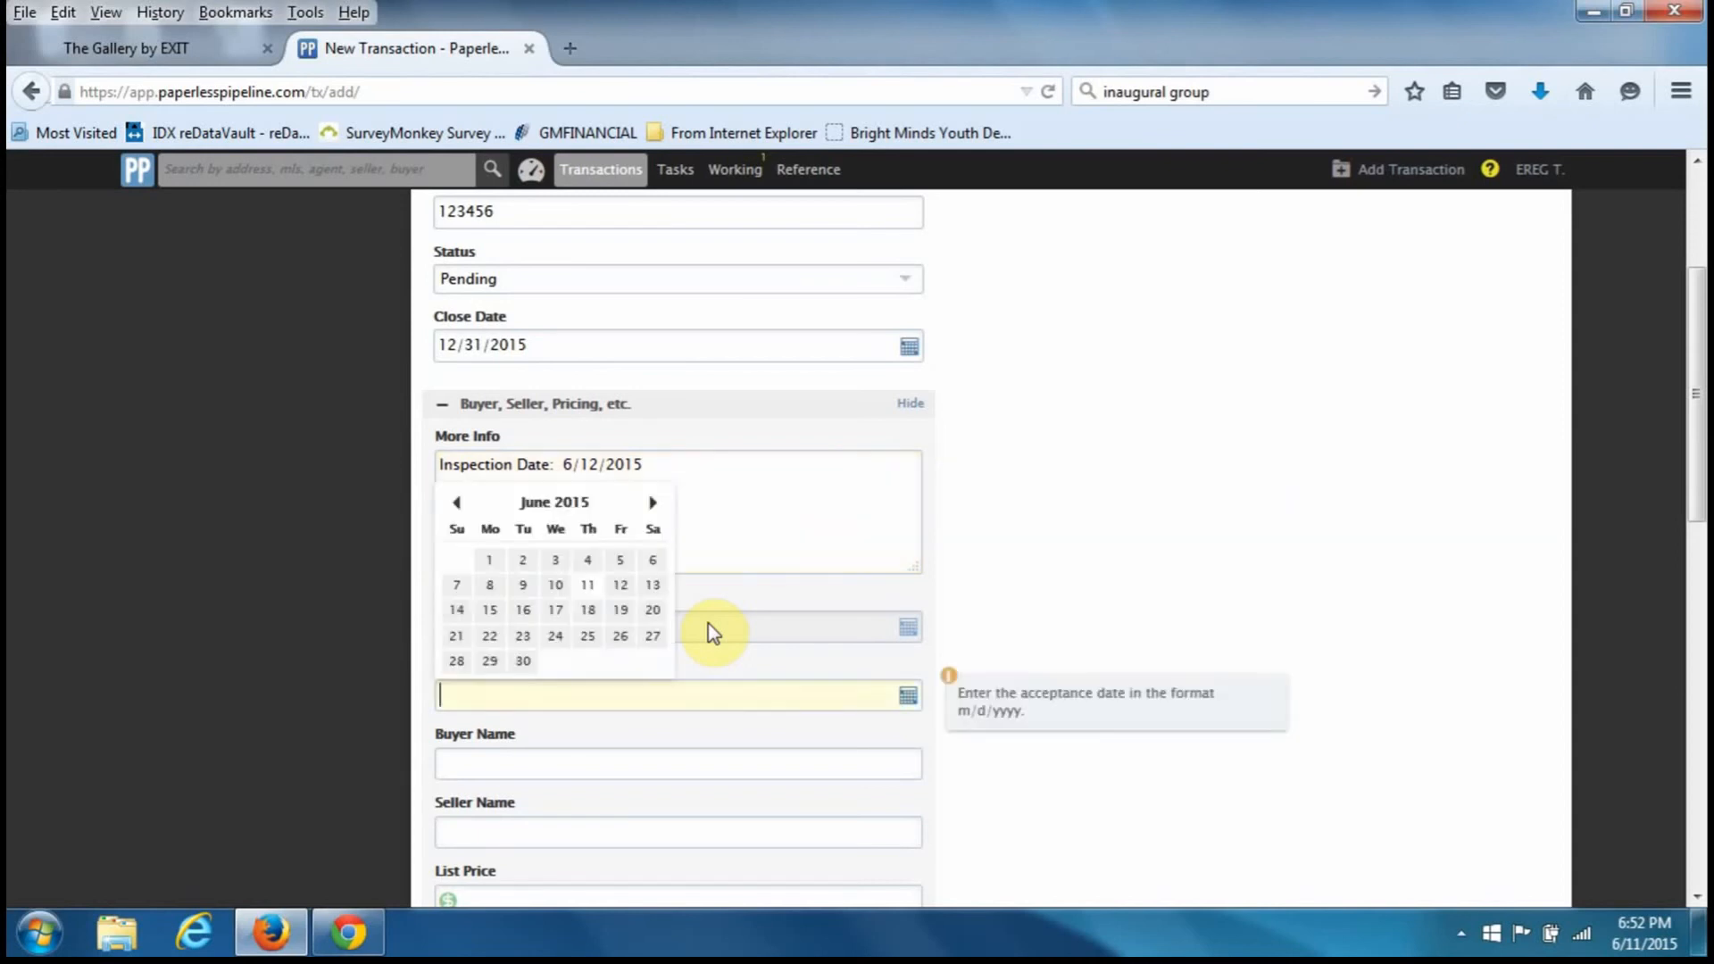
# - Enter 6/11/2015 as the Acceptance Date, dismissing the date picker
pyautogui.click(749, 524)
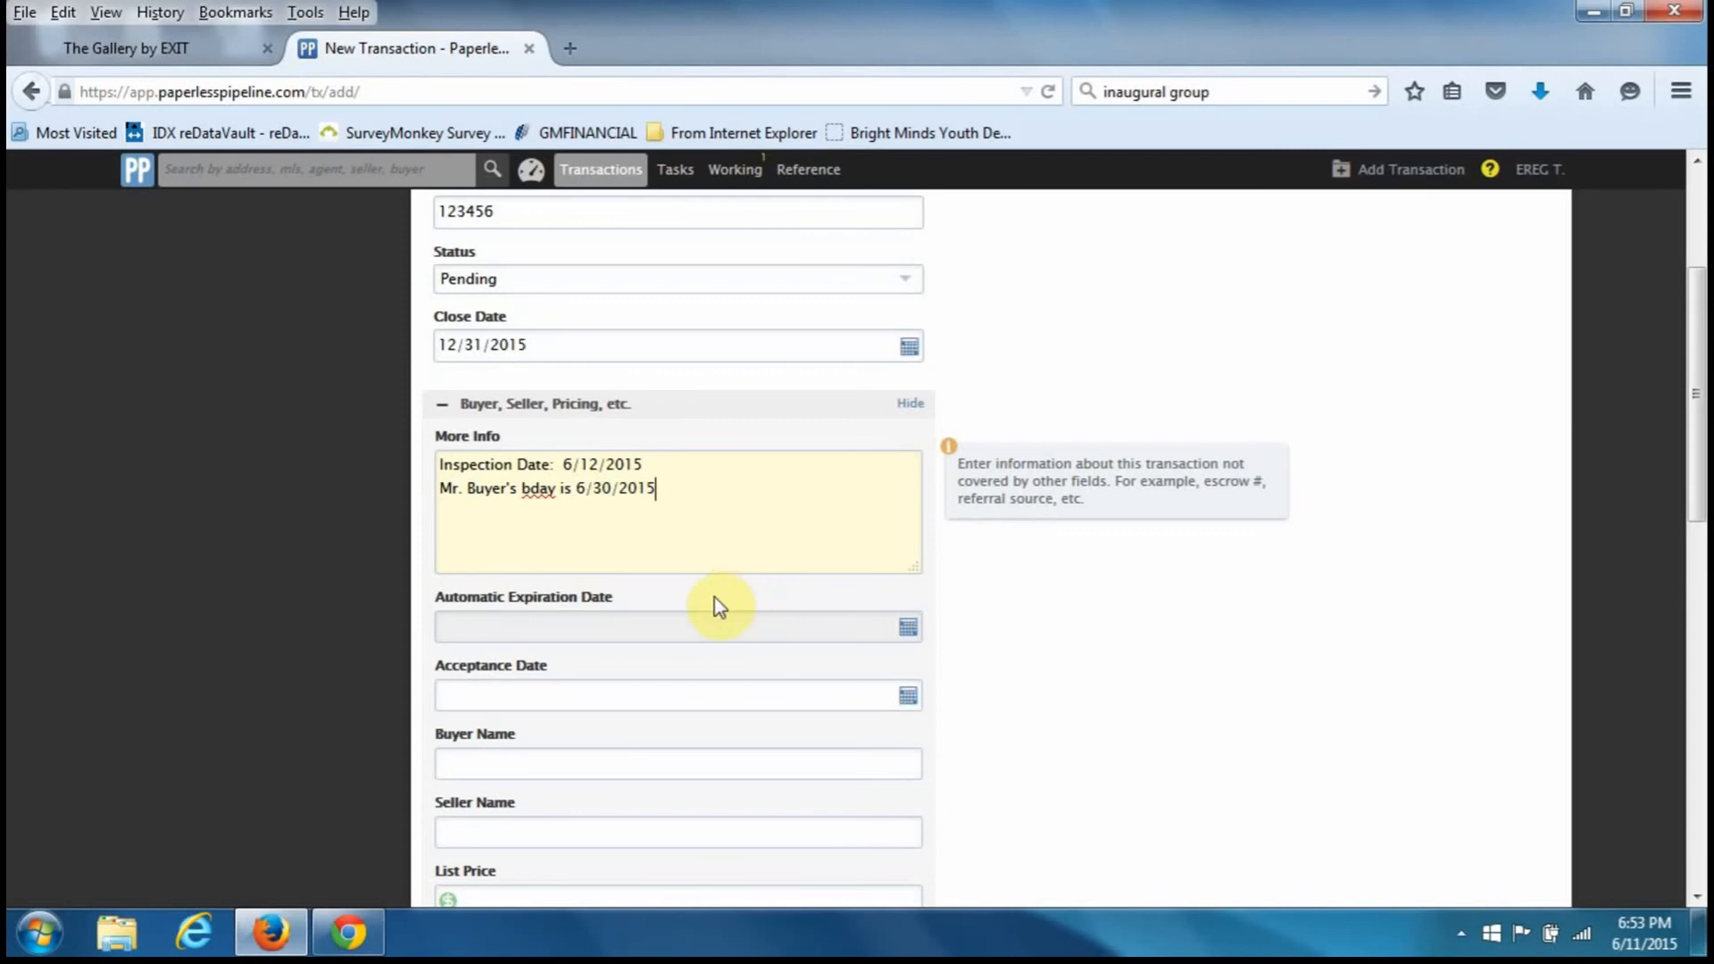
pyautogui.press('Tab')
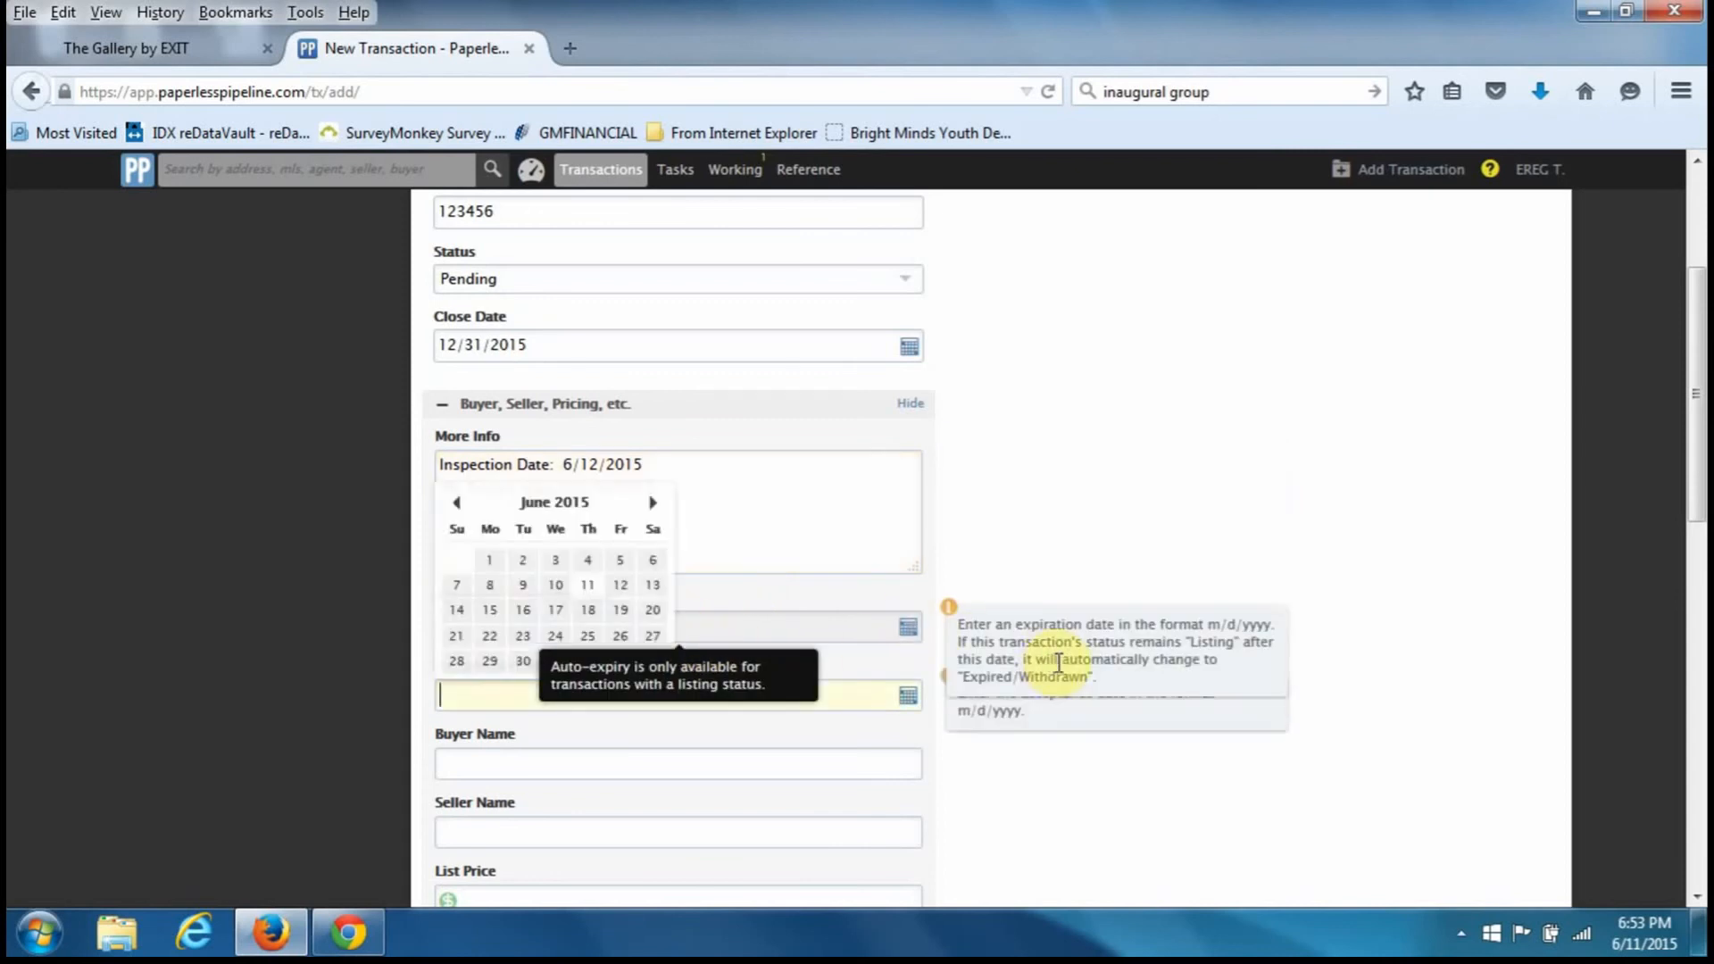
pyautogui.click(1062, 622)
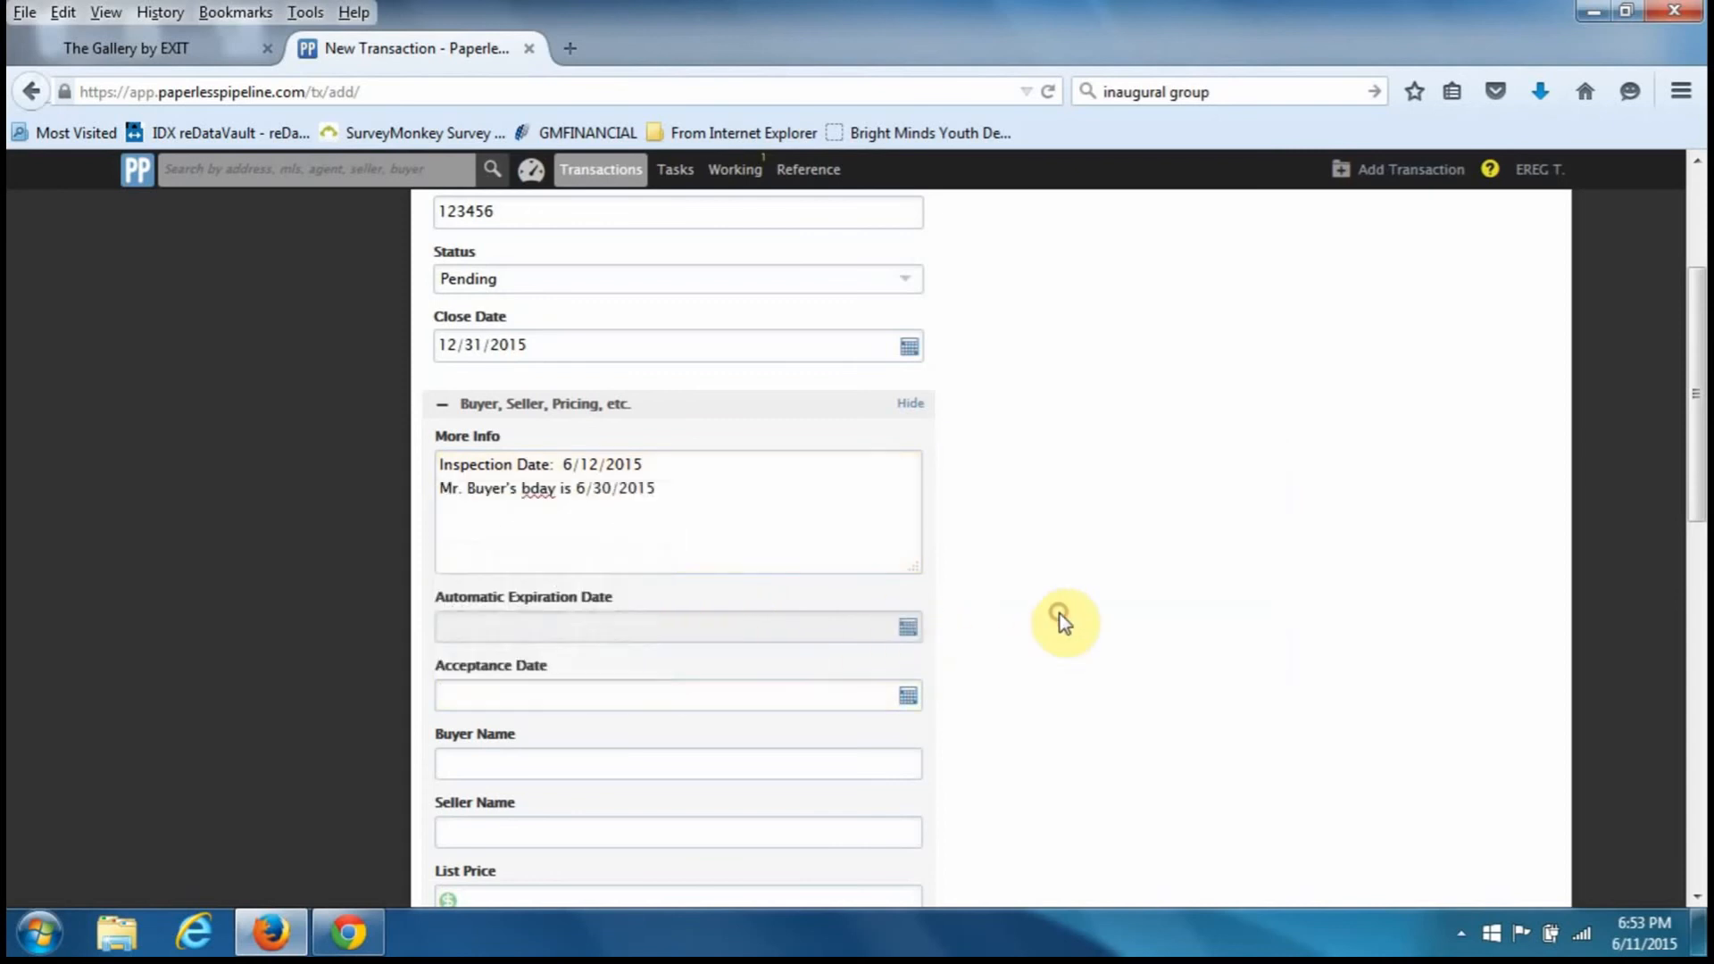
pyautogui.scroll(-3, 1014, 623)
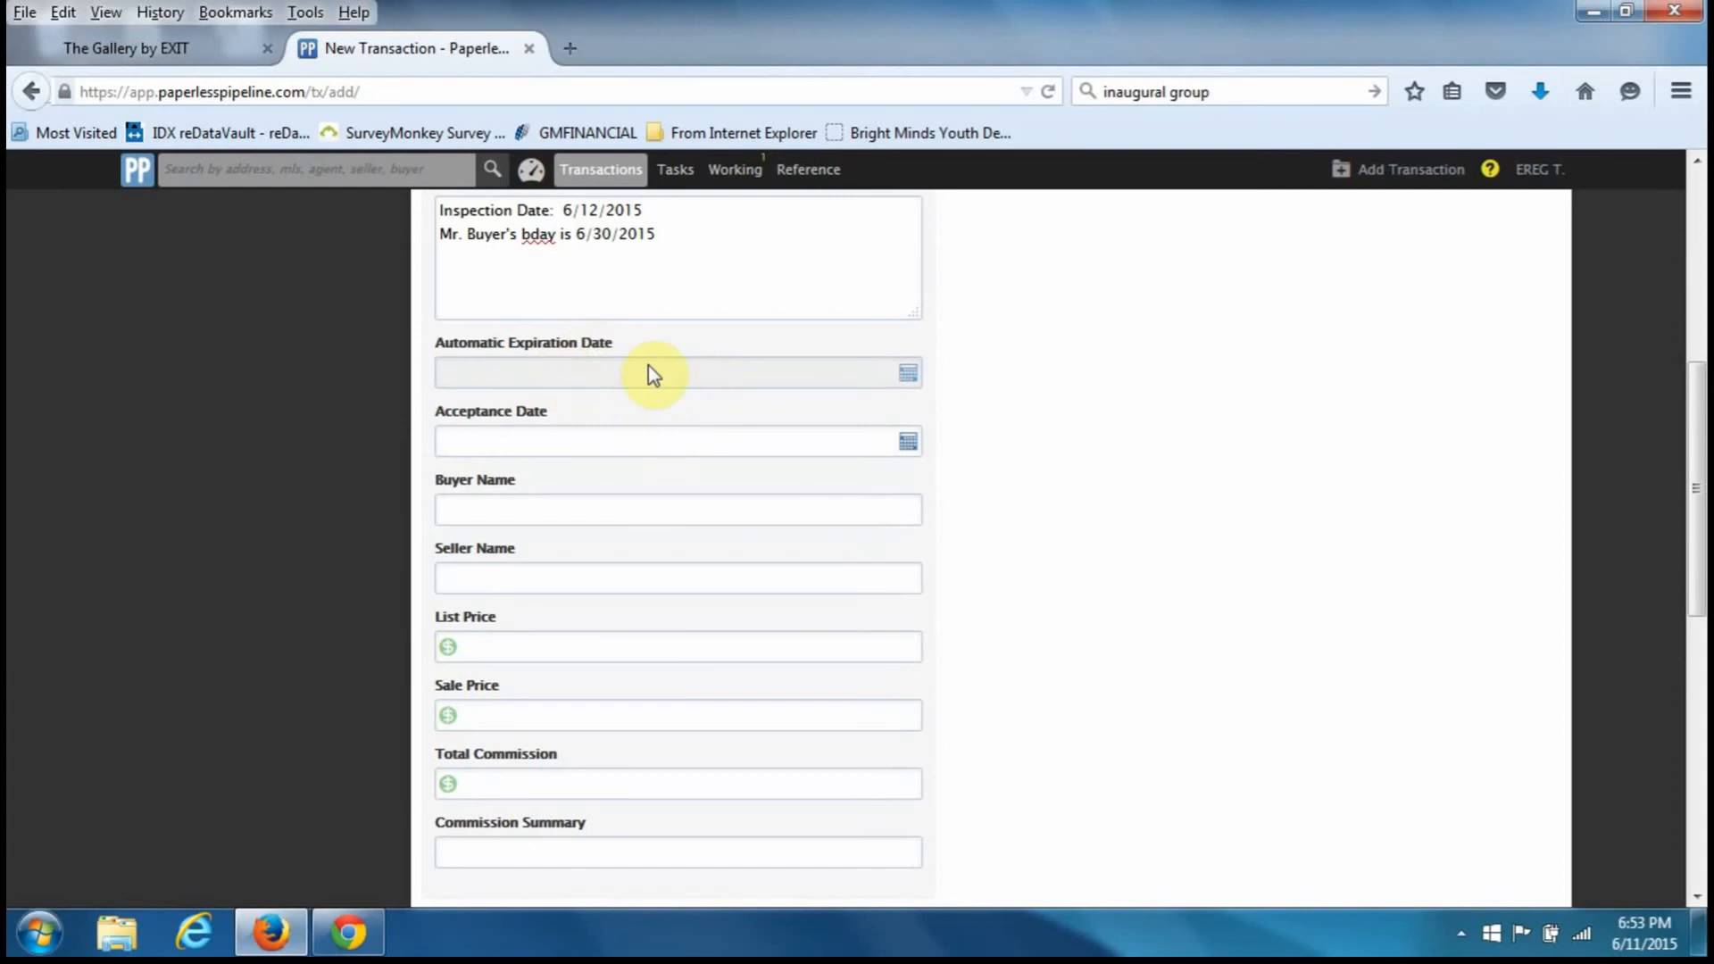
pyautogui.moveTo(639, 339)
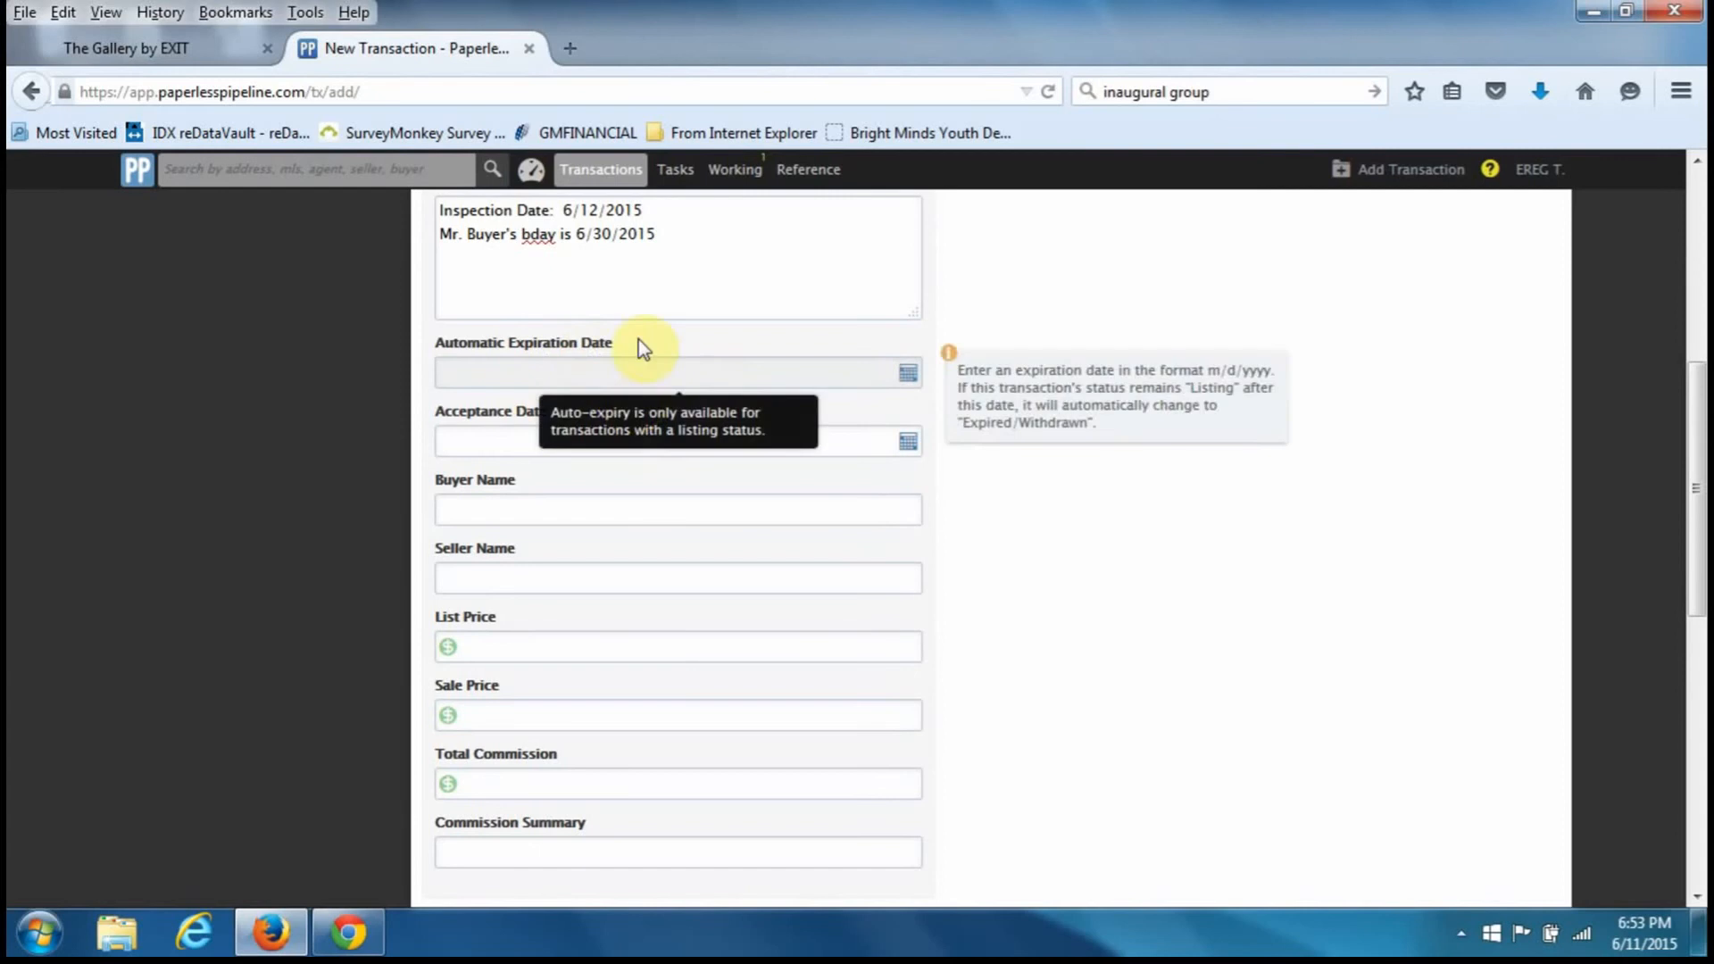
pyautogui.click(526, 445)
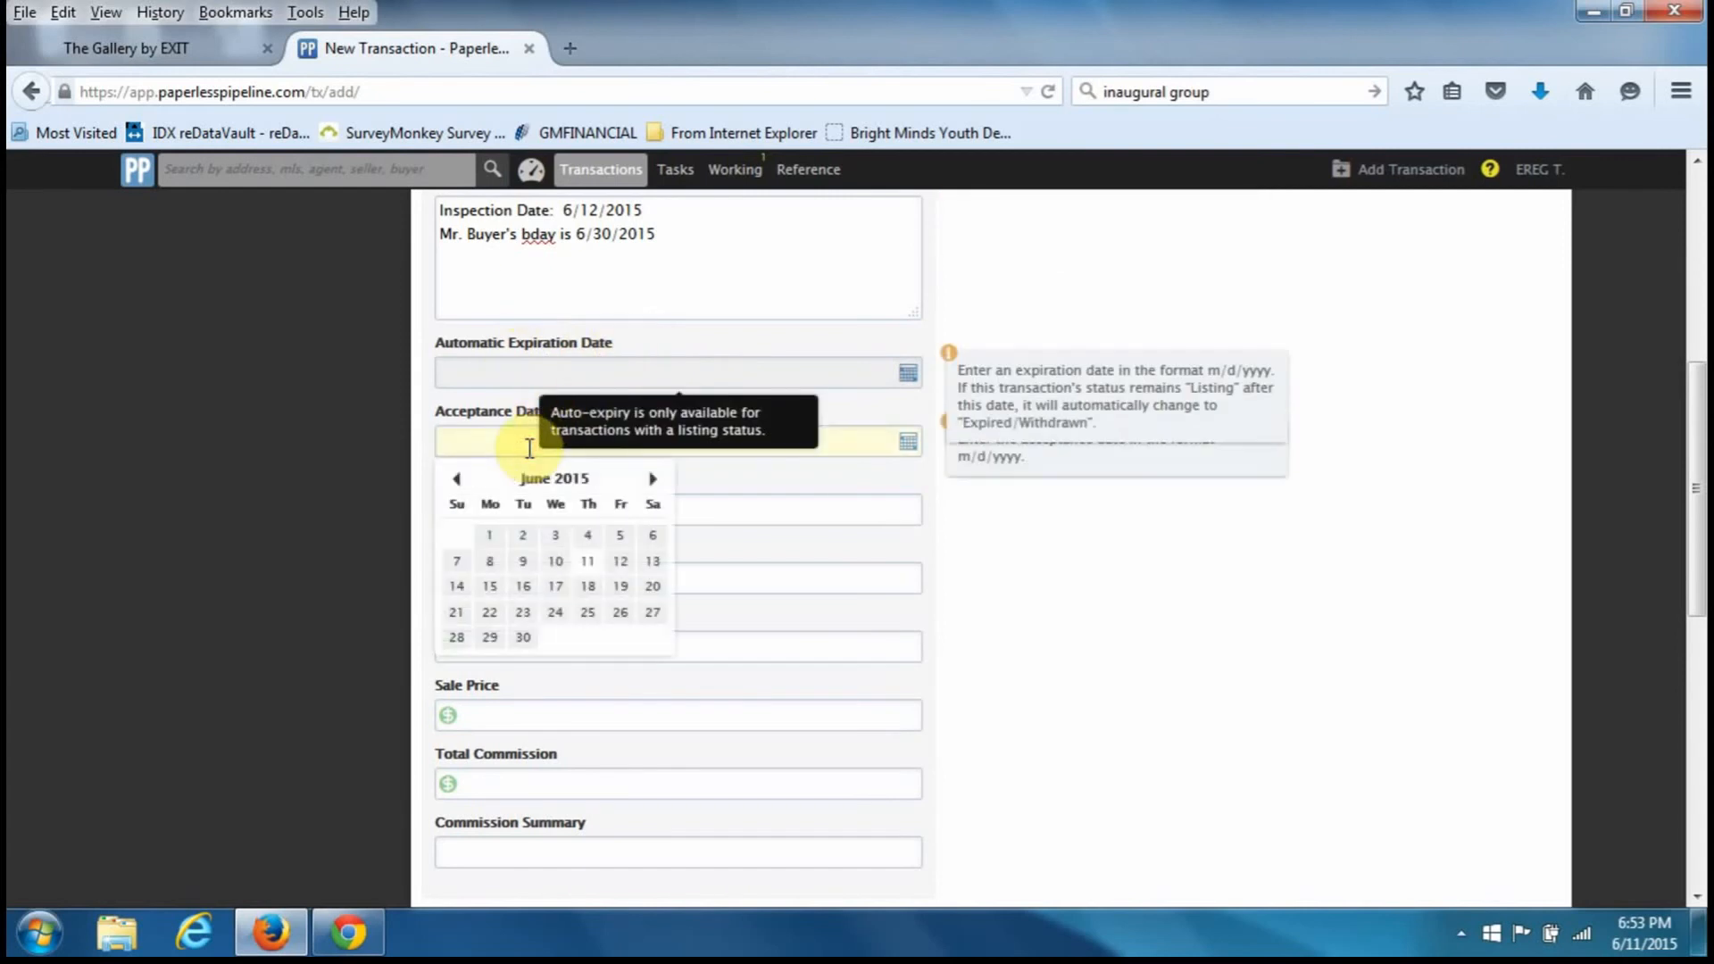
pyautogui.write('6/11/2015')
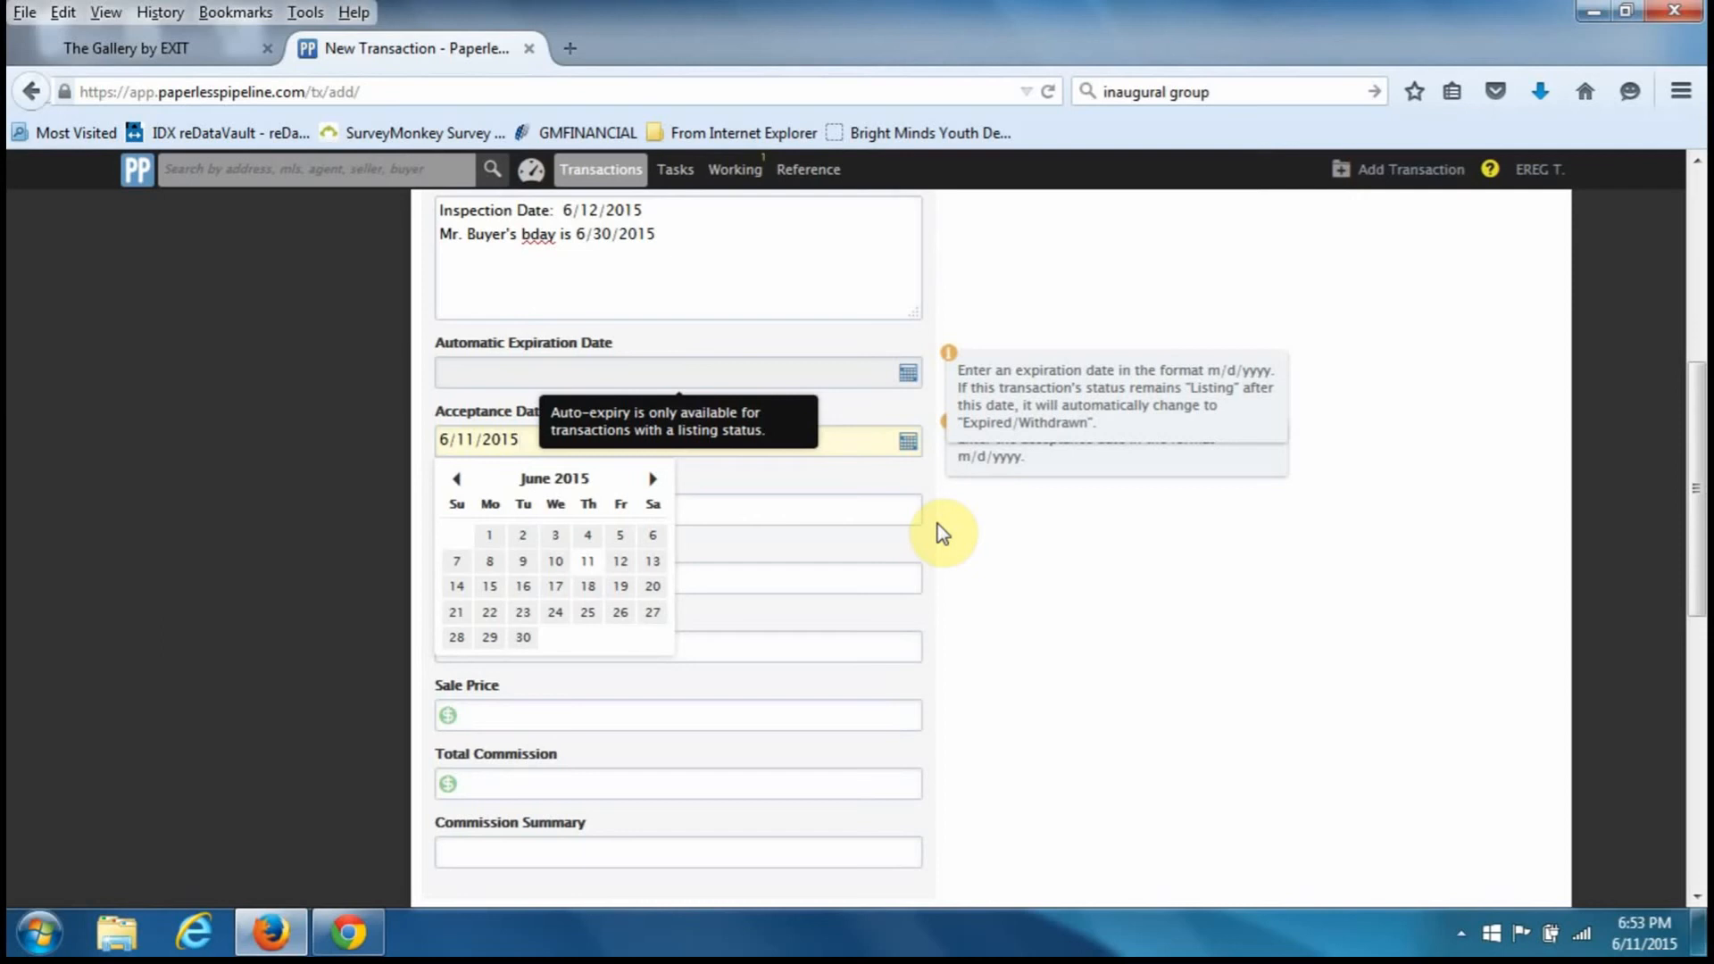
pyautogui.click(900, 516)
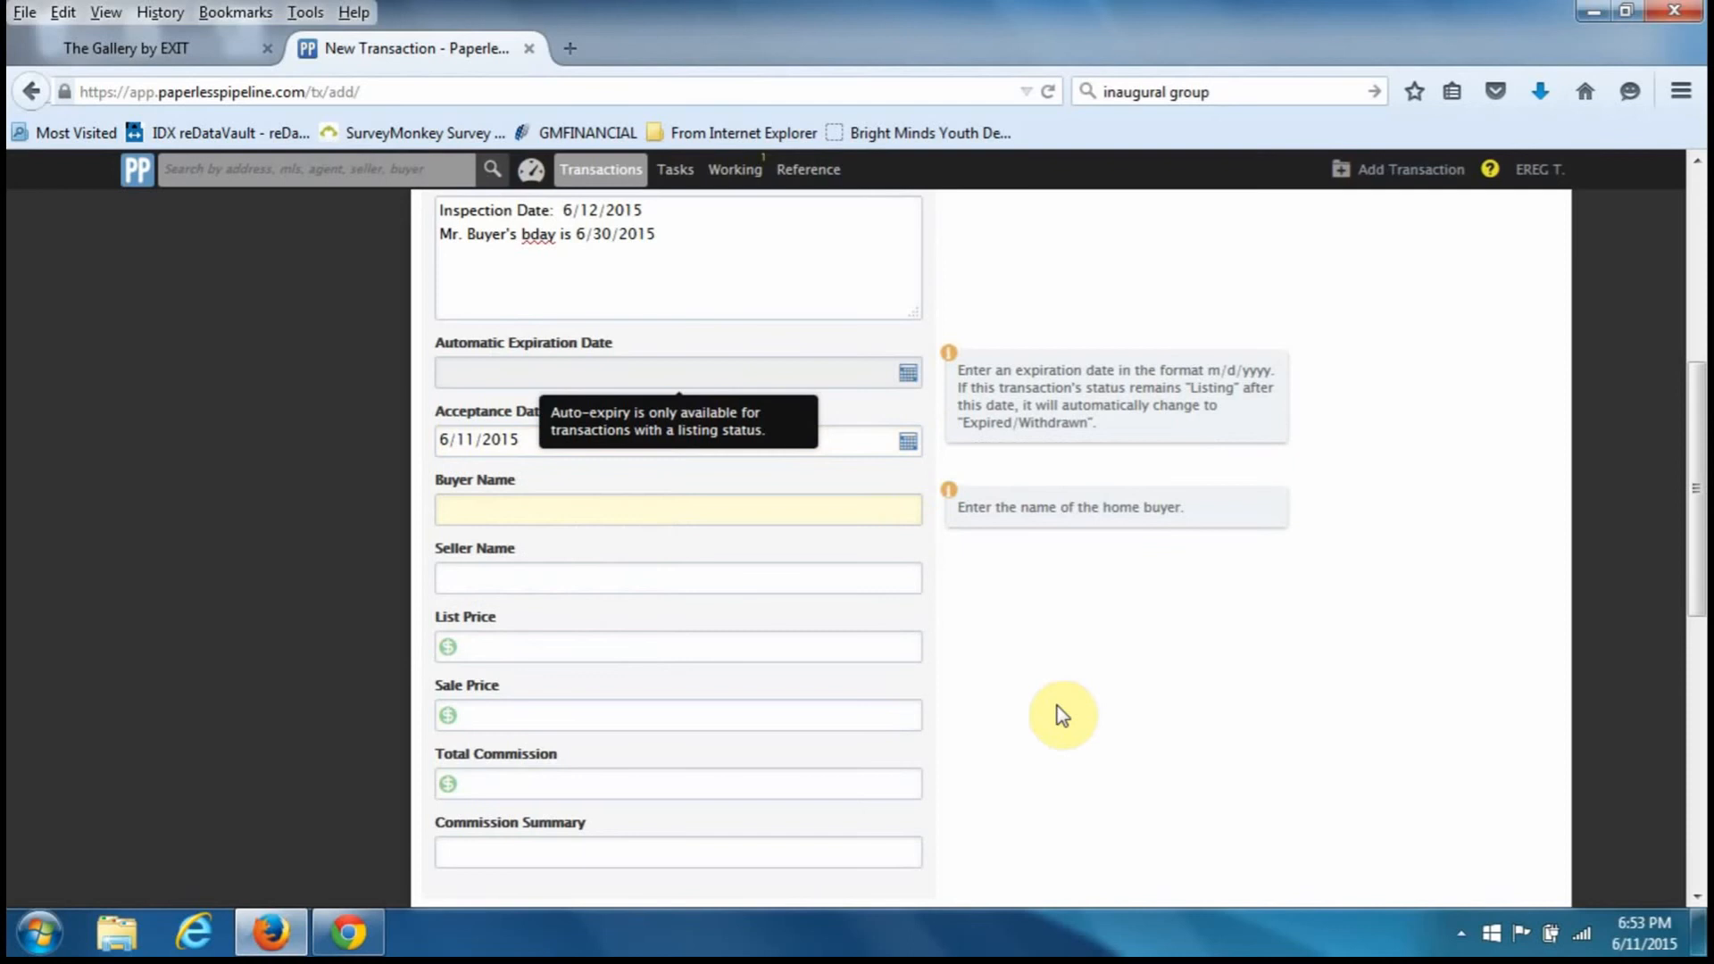
# - Fill Buyer Name and Seller Name from their saved autocomplete suggestions
pyautogui.write('M.')
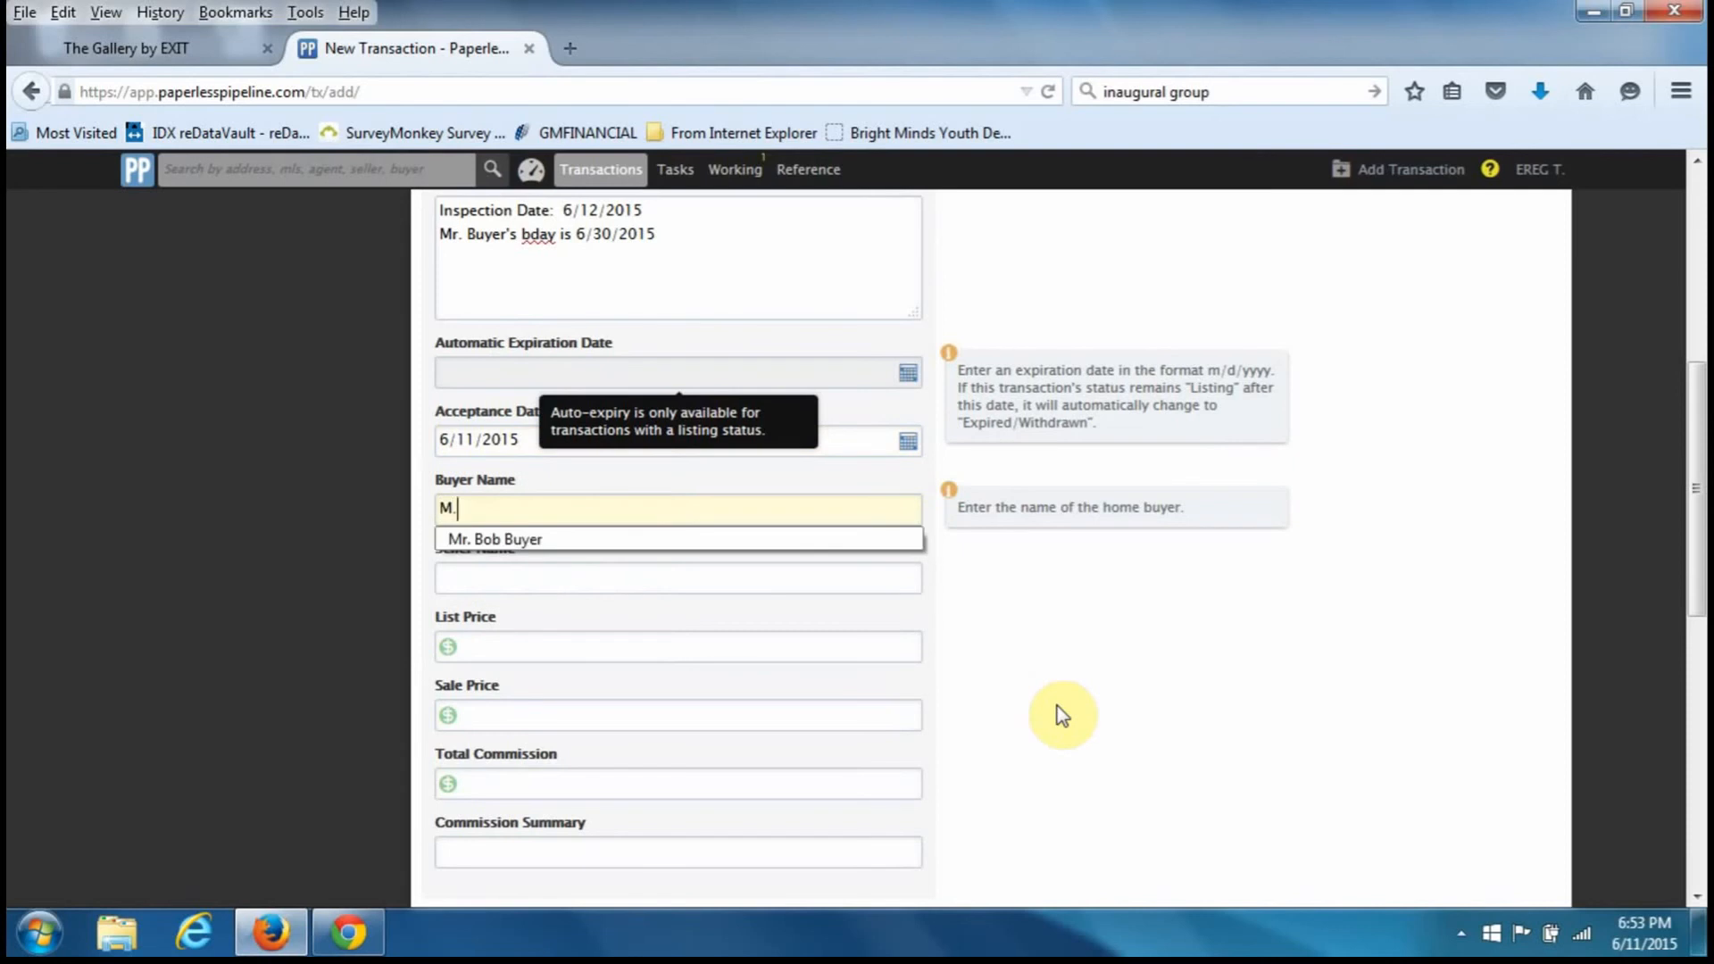
pyautogui.press('Down')
pyautogui.press('Down')
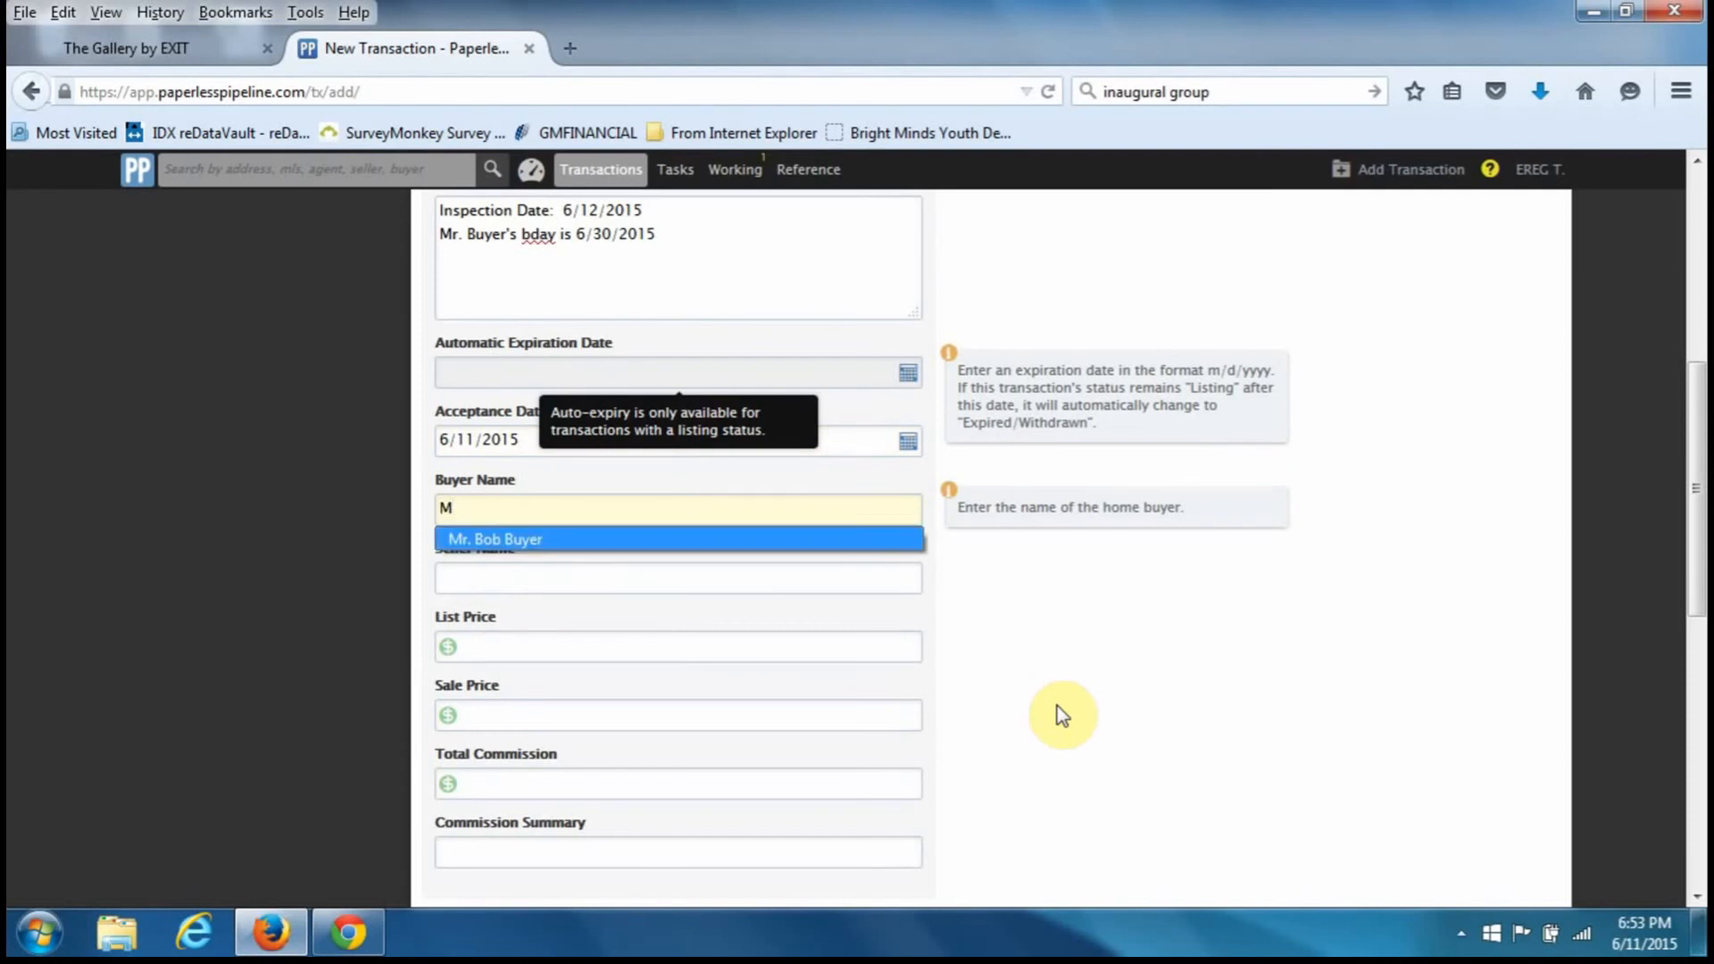
pyautogui.press('Tab')
pyautogui.write('M')
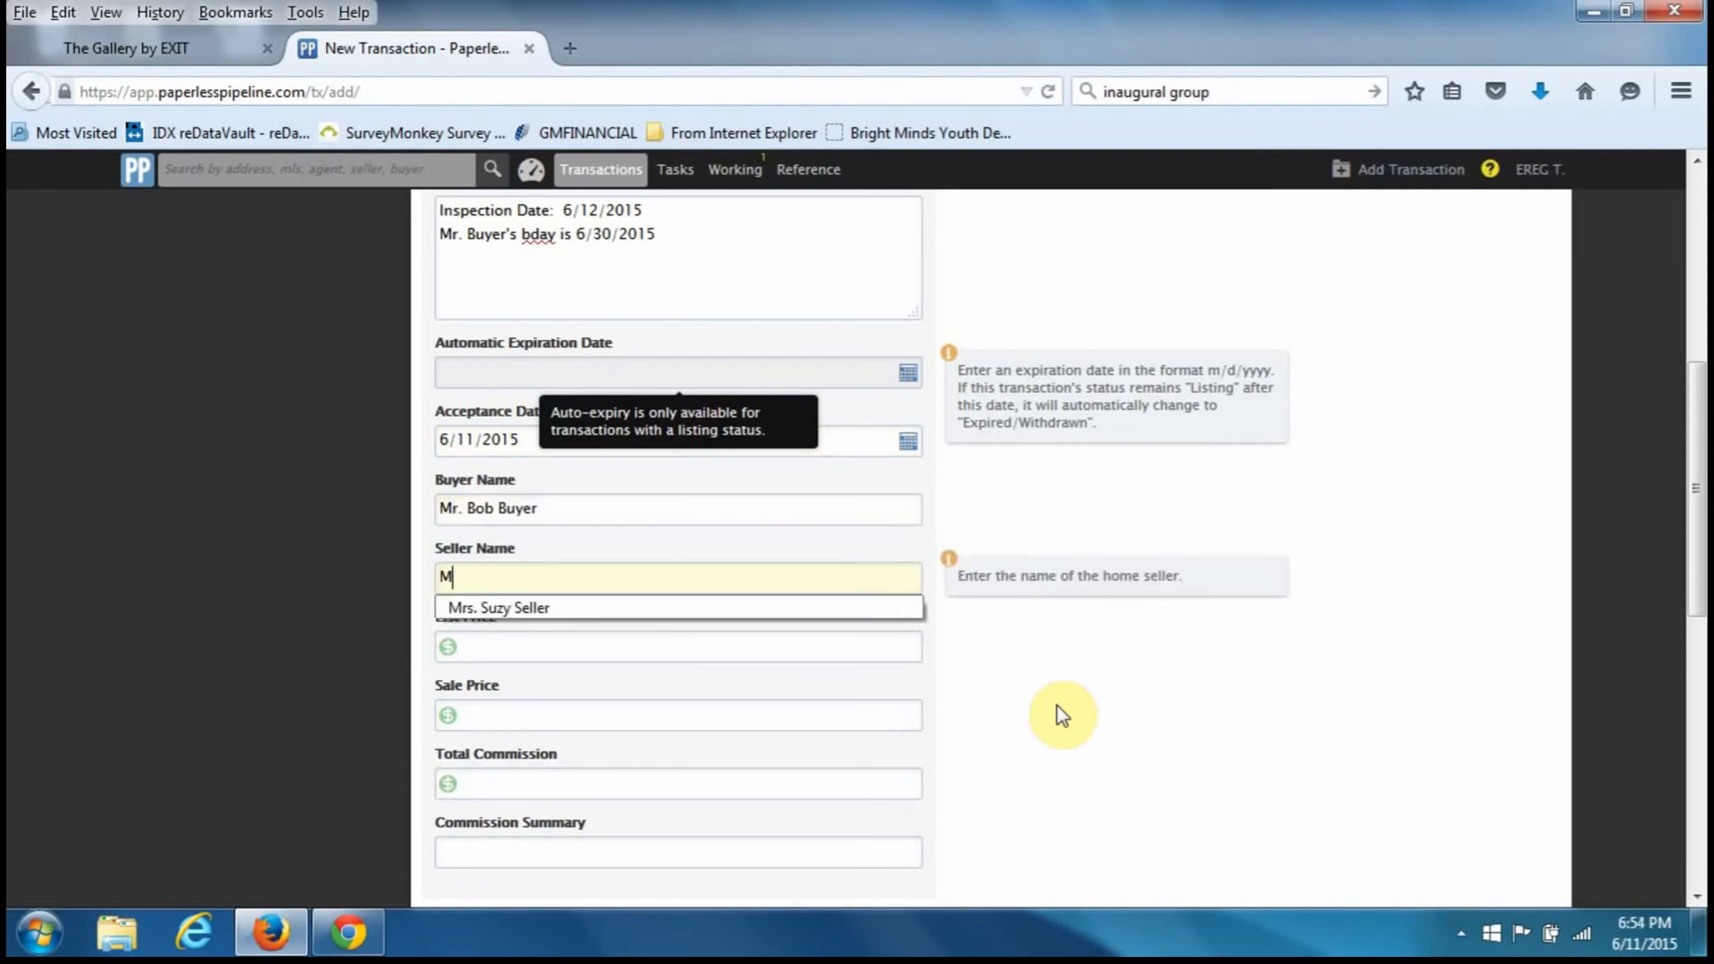
pyautogui.press('Down')
pyautogui.press('Tab')
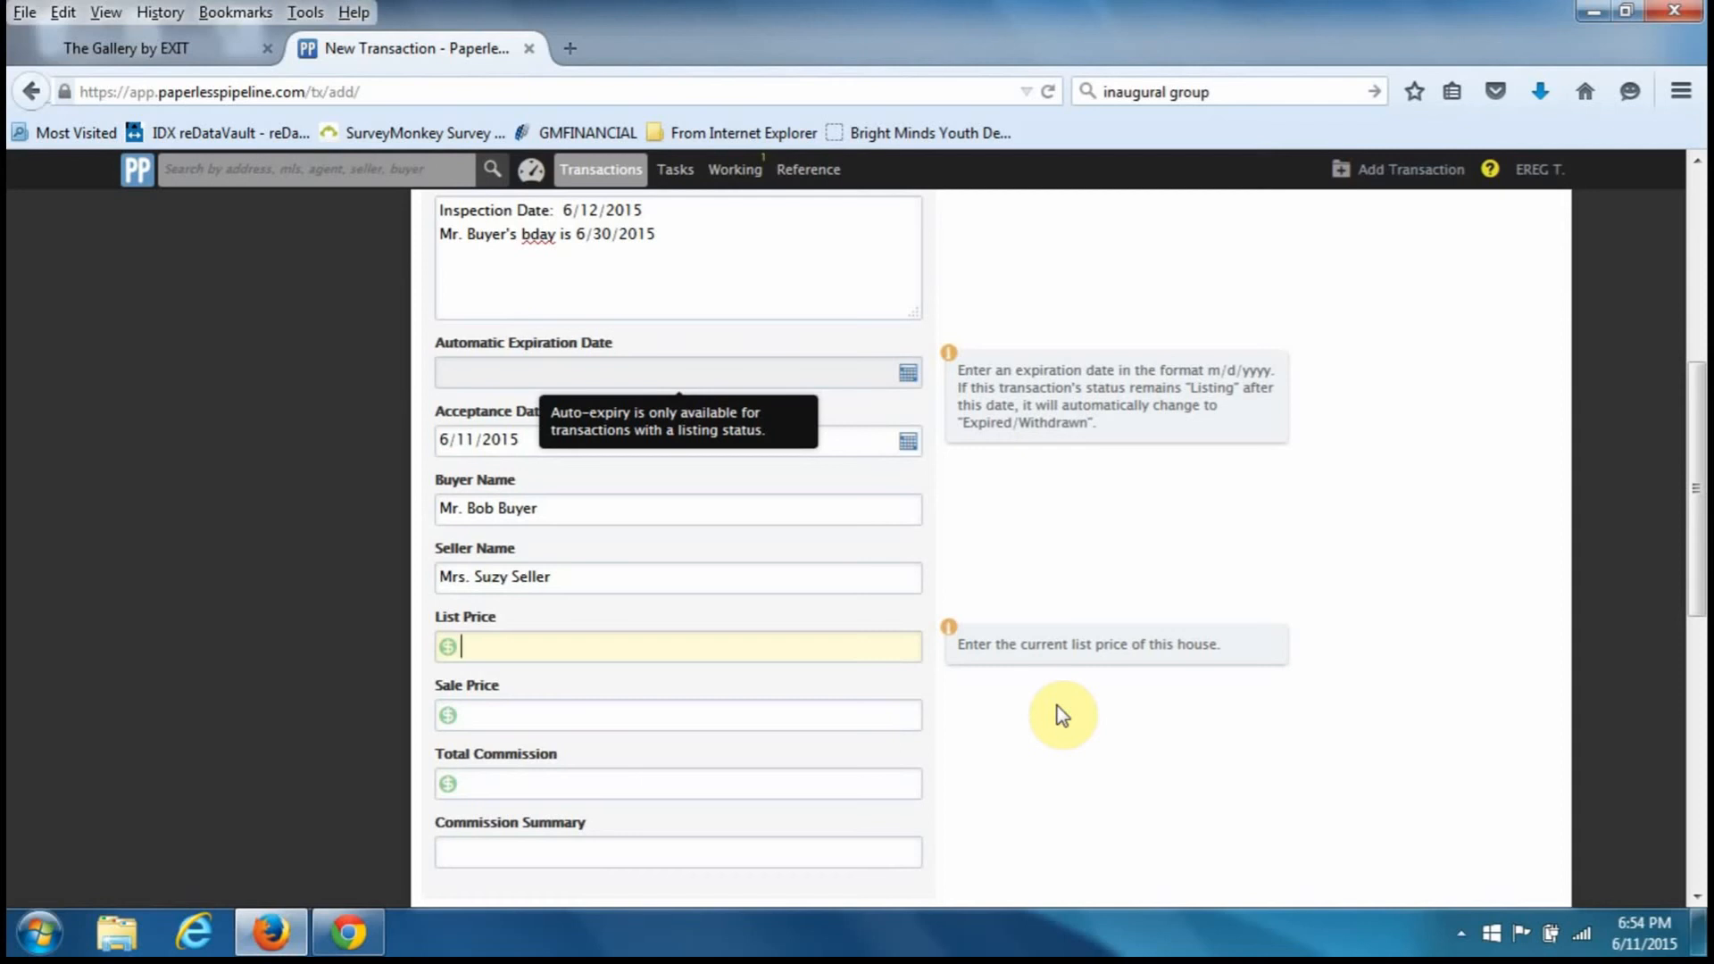
# - Enter List Price 150000, Sale Price 100000 and Total Commission 3000
pyautogui.write('150')
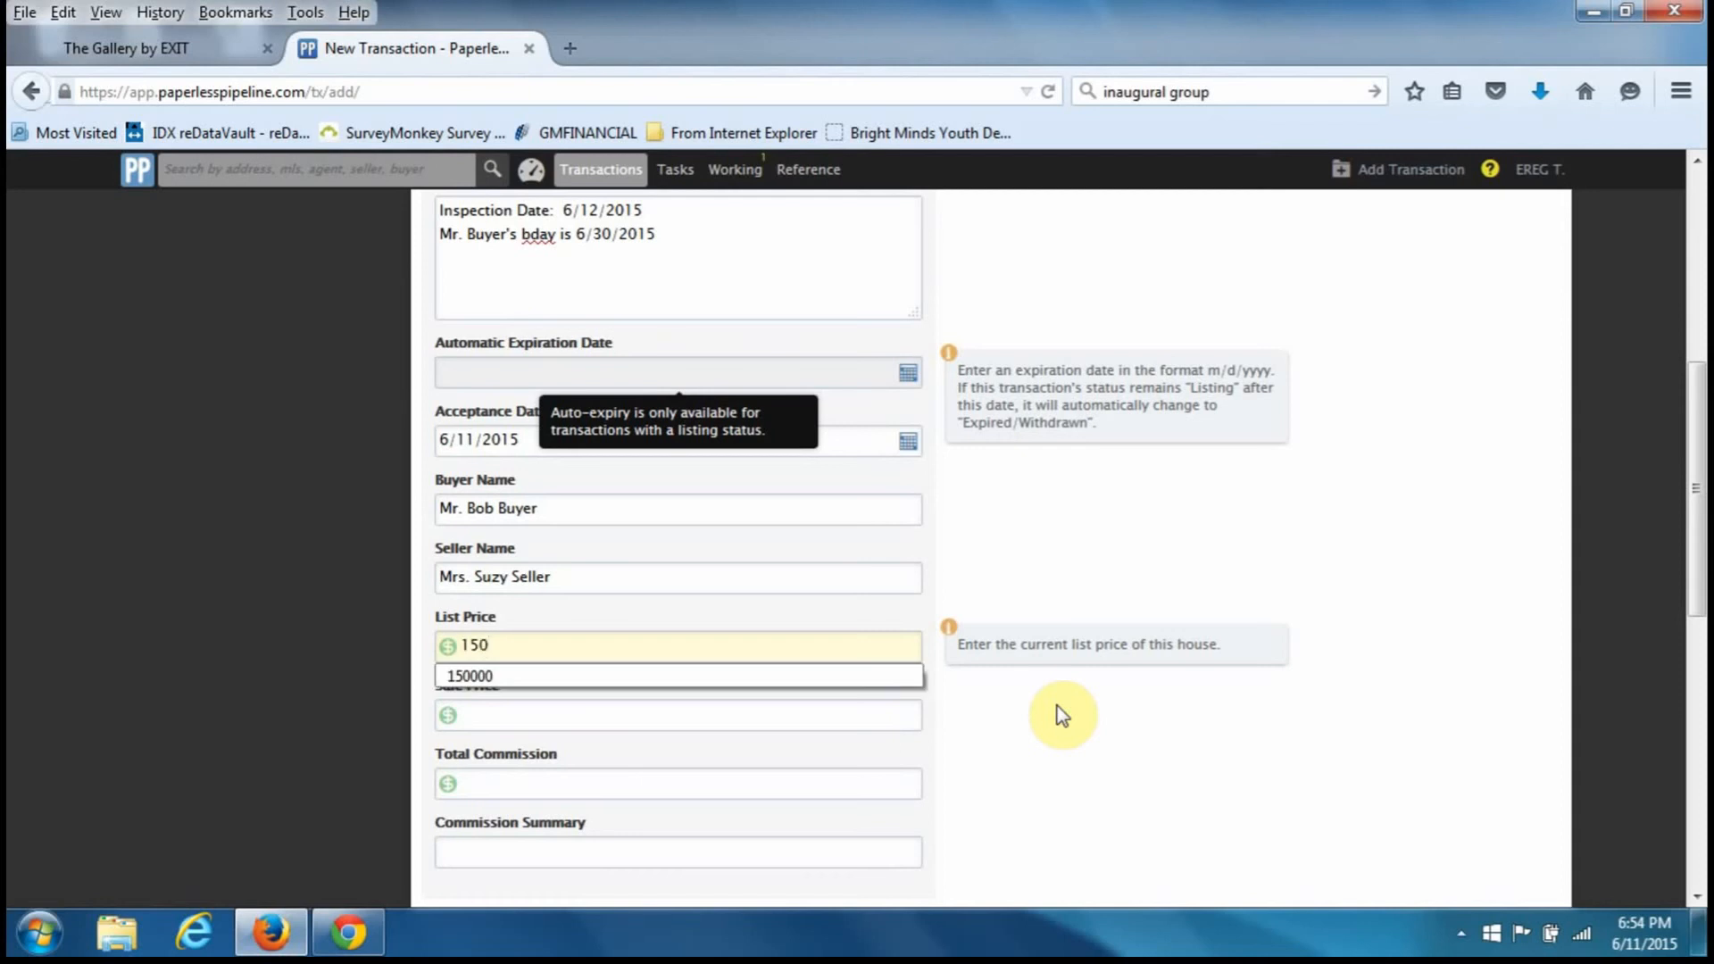
pyautogui.write('000')
pyautogui.press('Tab')
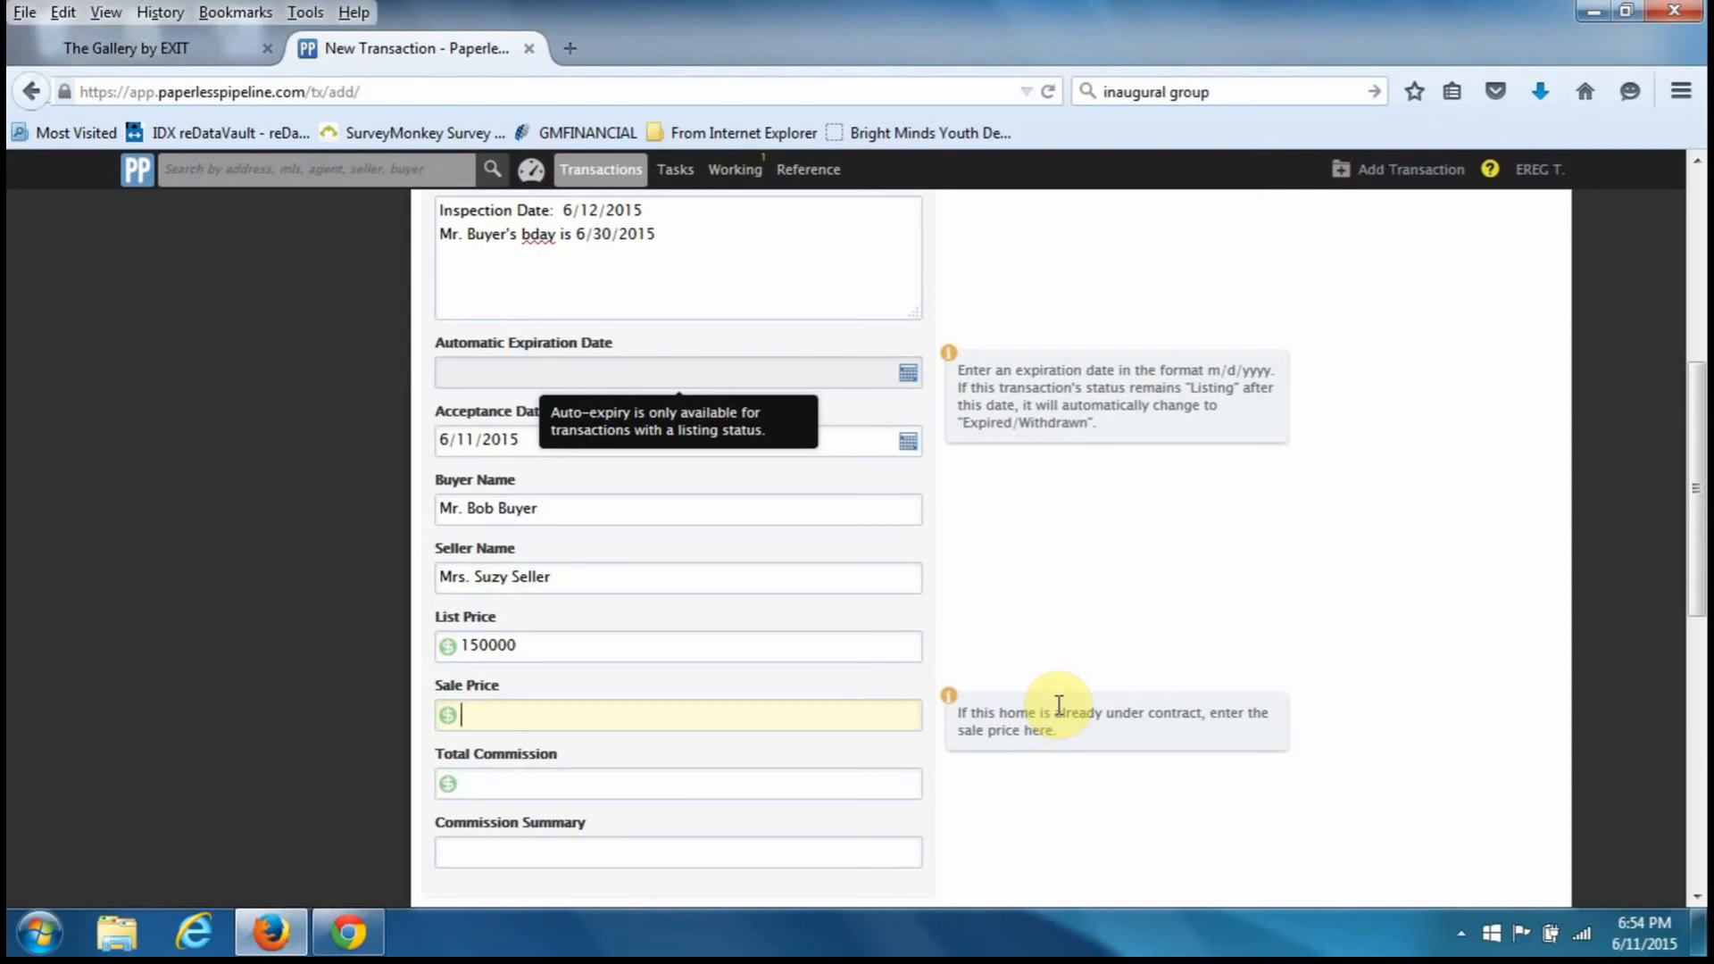
pyautogui.write('100')
pyautogui.press('Down')
pyautogui.press('Tab')
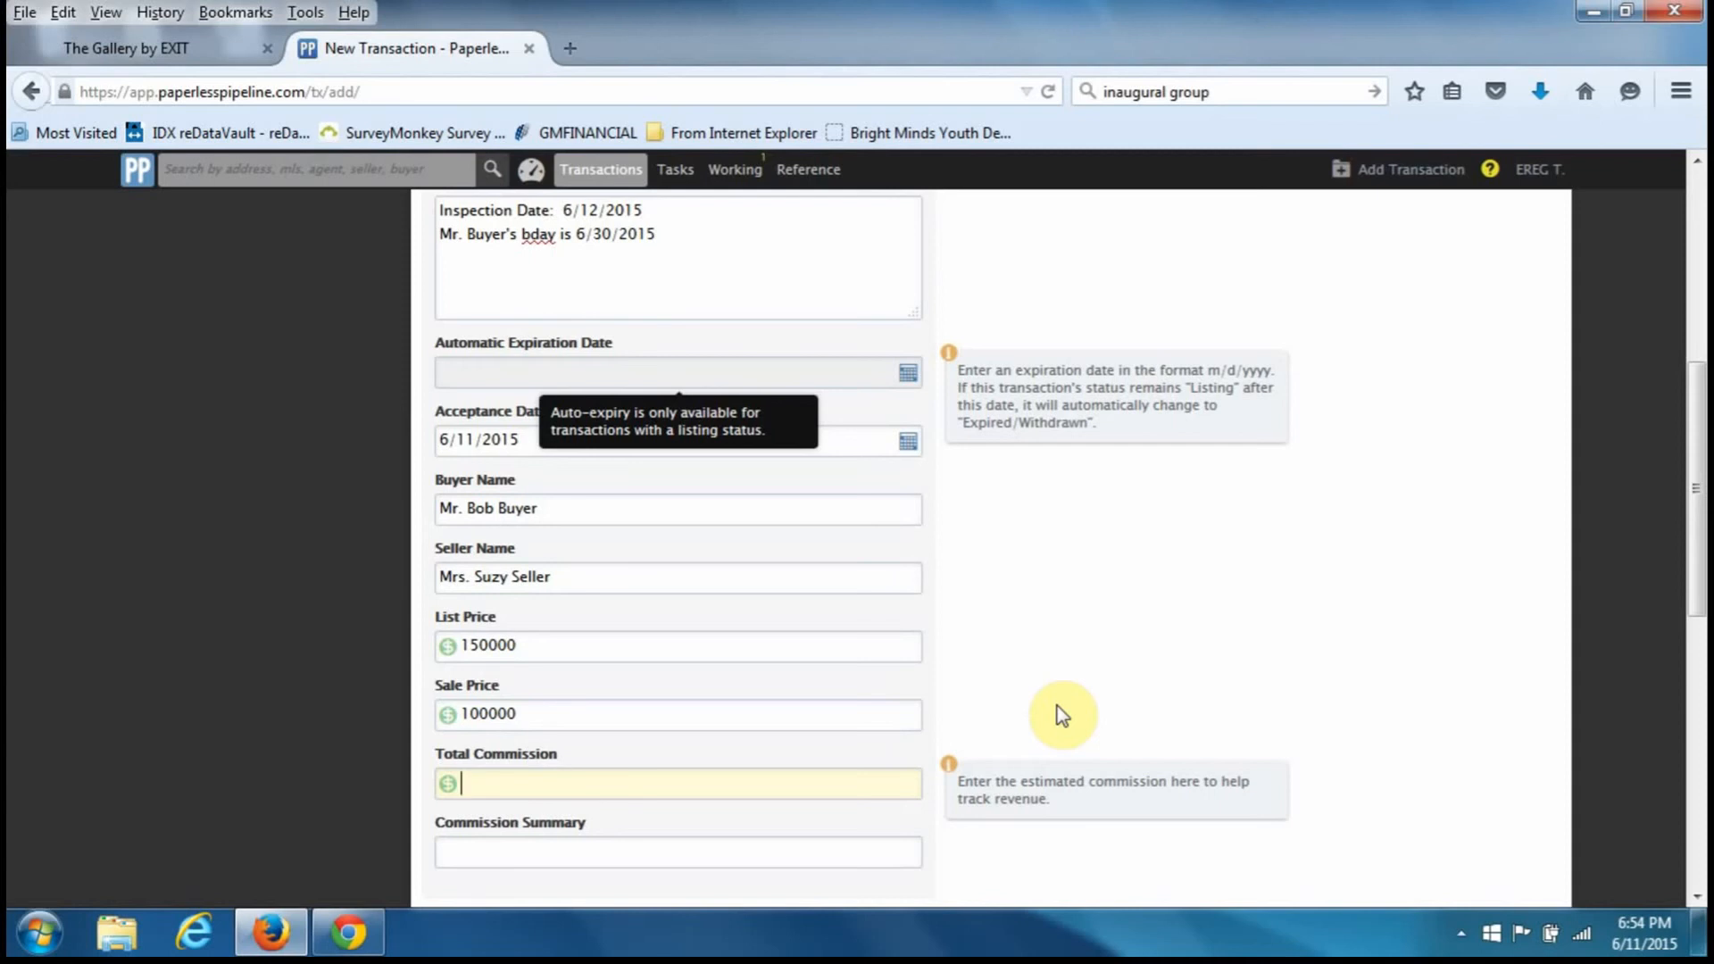
pyautogui.write('3000')
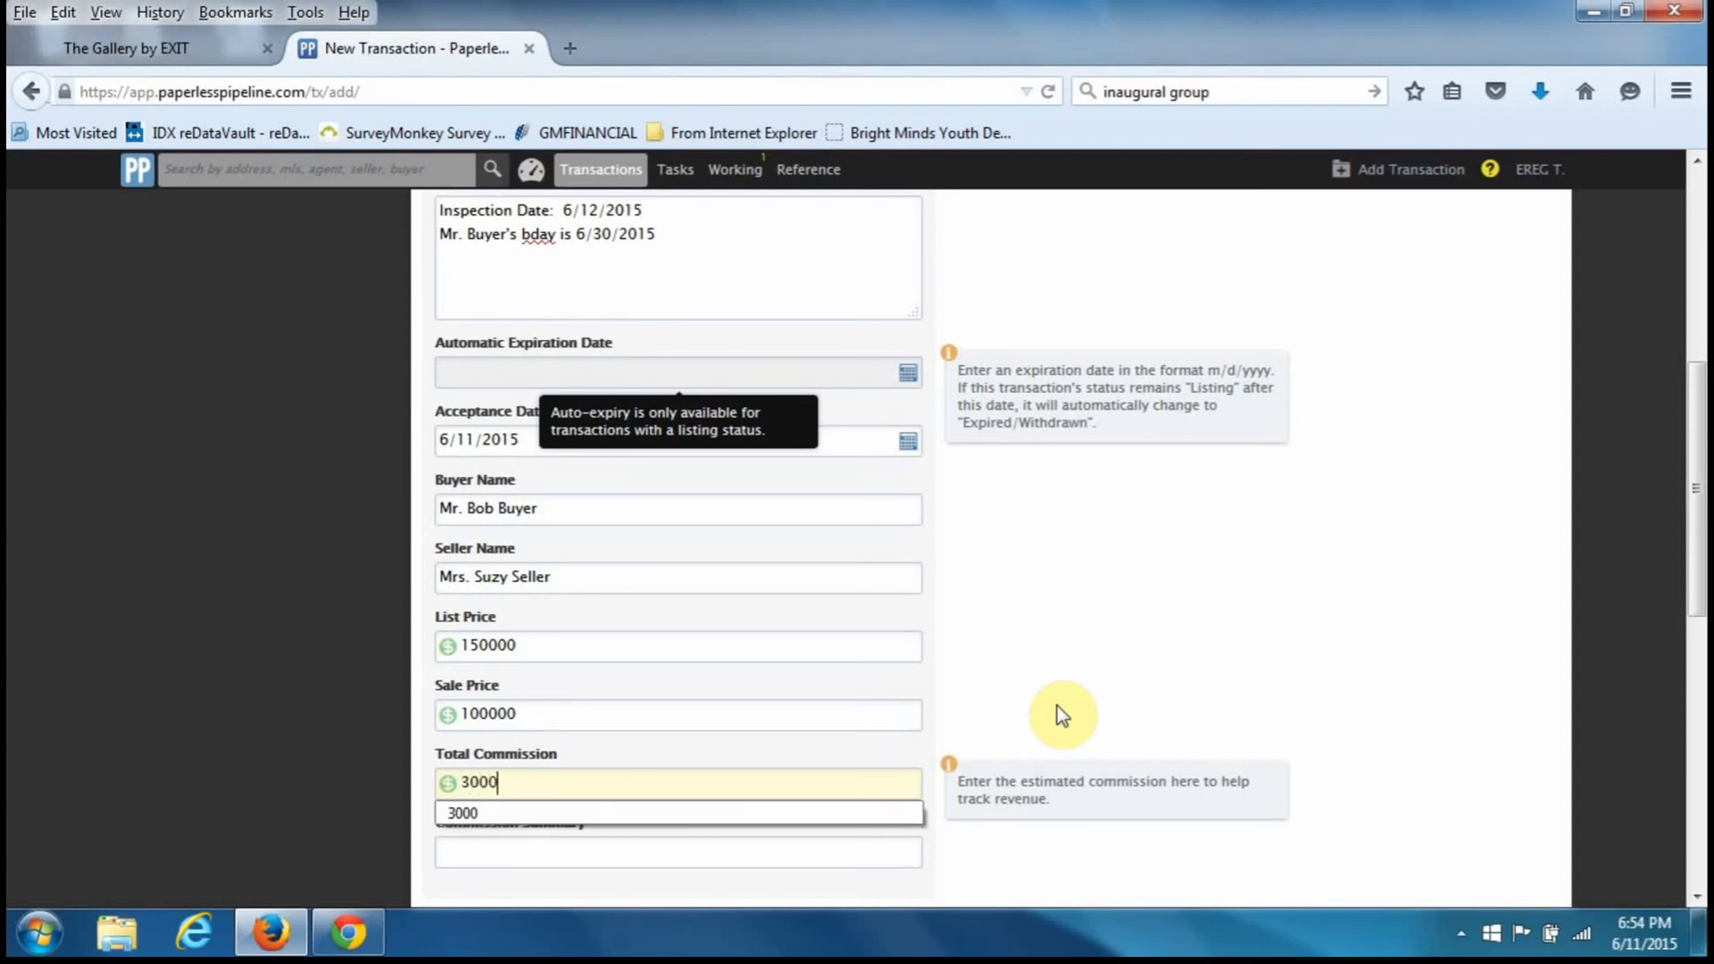
pyautogui.press('Tab')
# - Set Commission Summary to the '3% of PP' autocomplete entry
pyautogui.scroll(-3, 1057, 705)
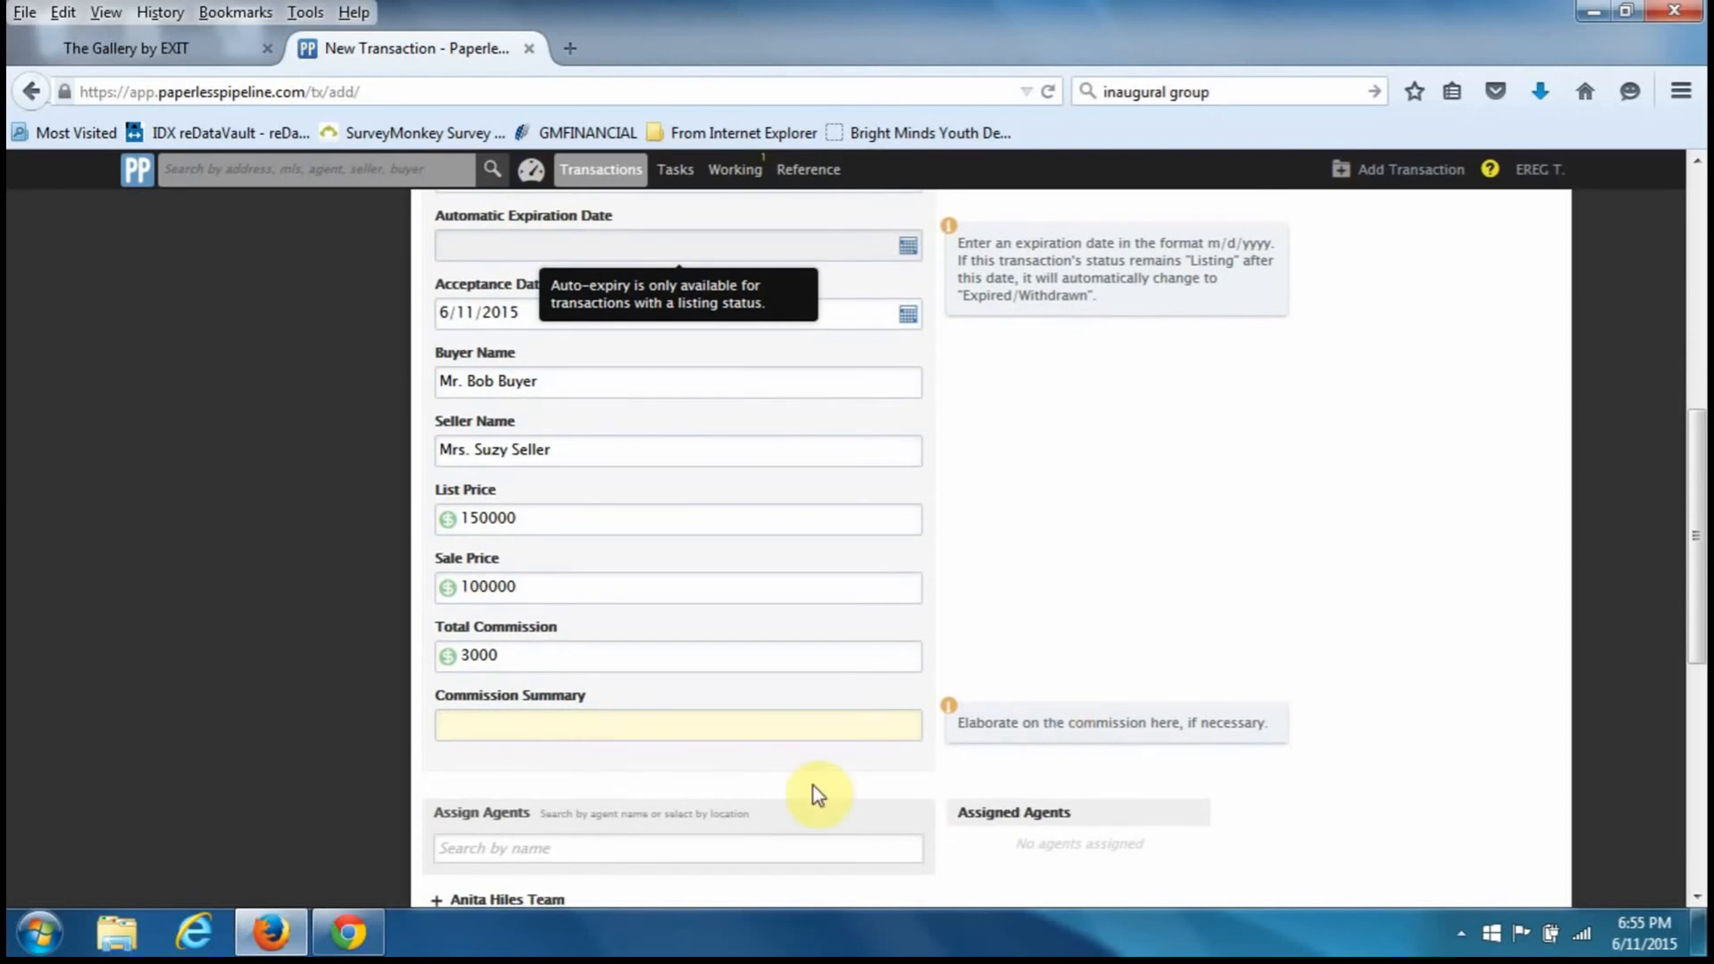
pyautogui.moveTo(601, 658); pyautogui.dragTo(428, 659)
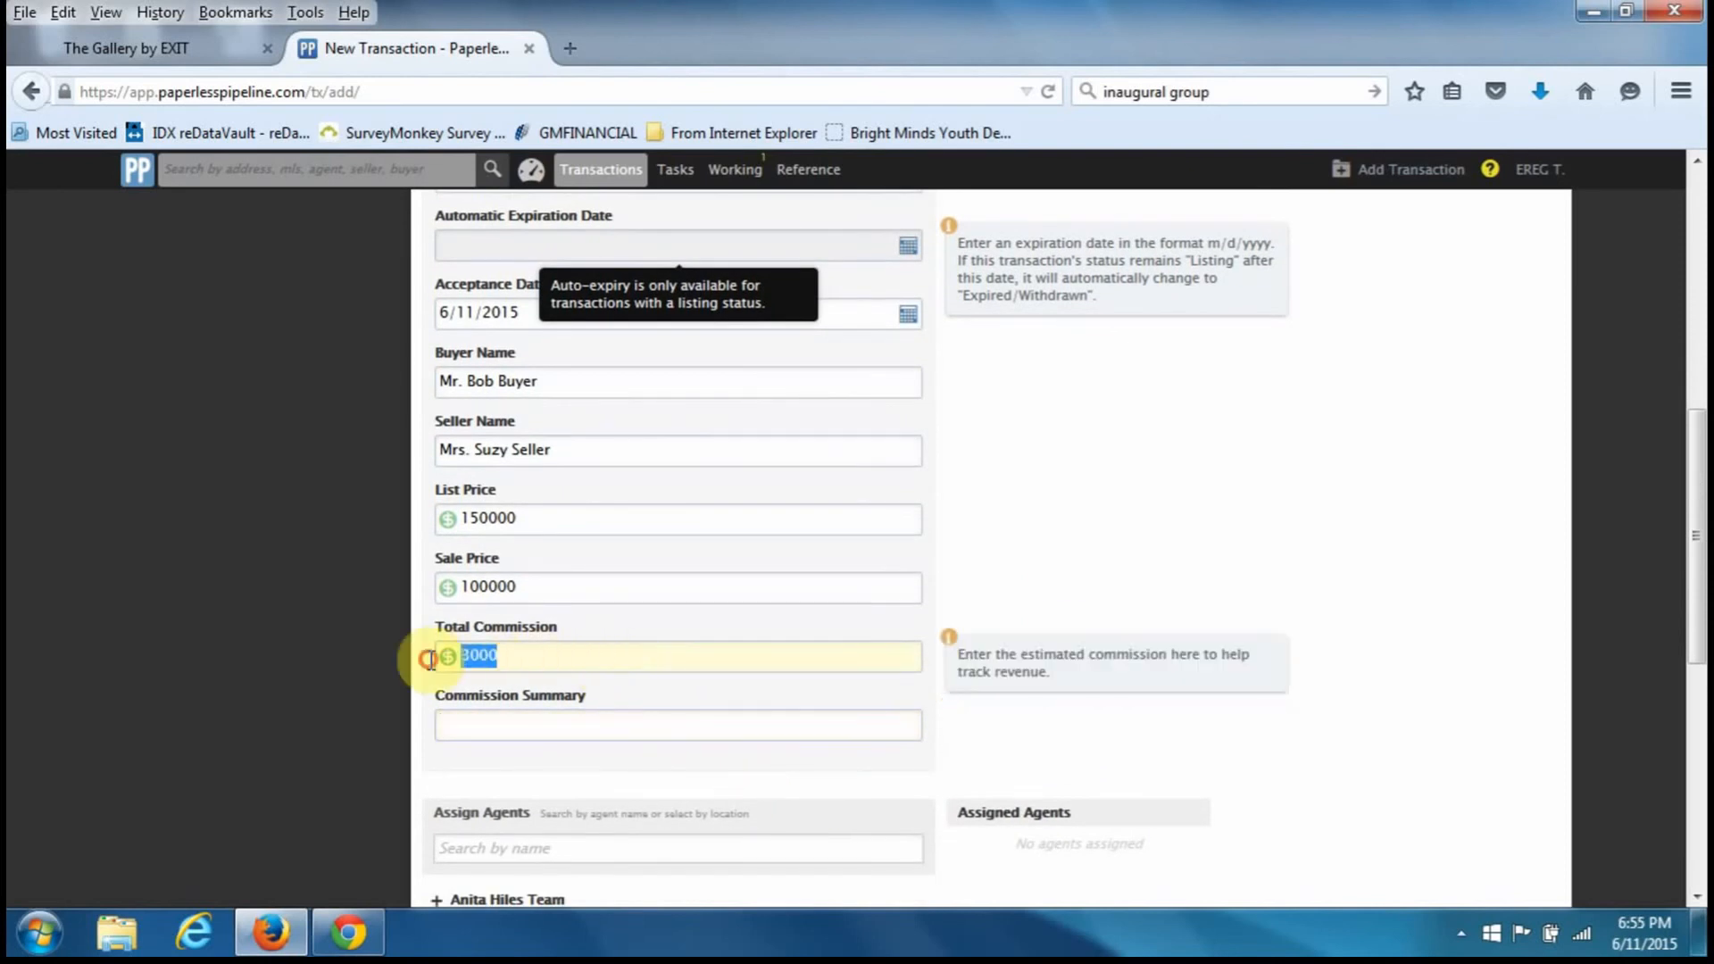
pyautogui.click(476, 714)
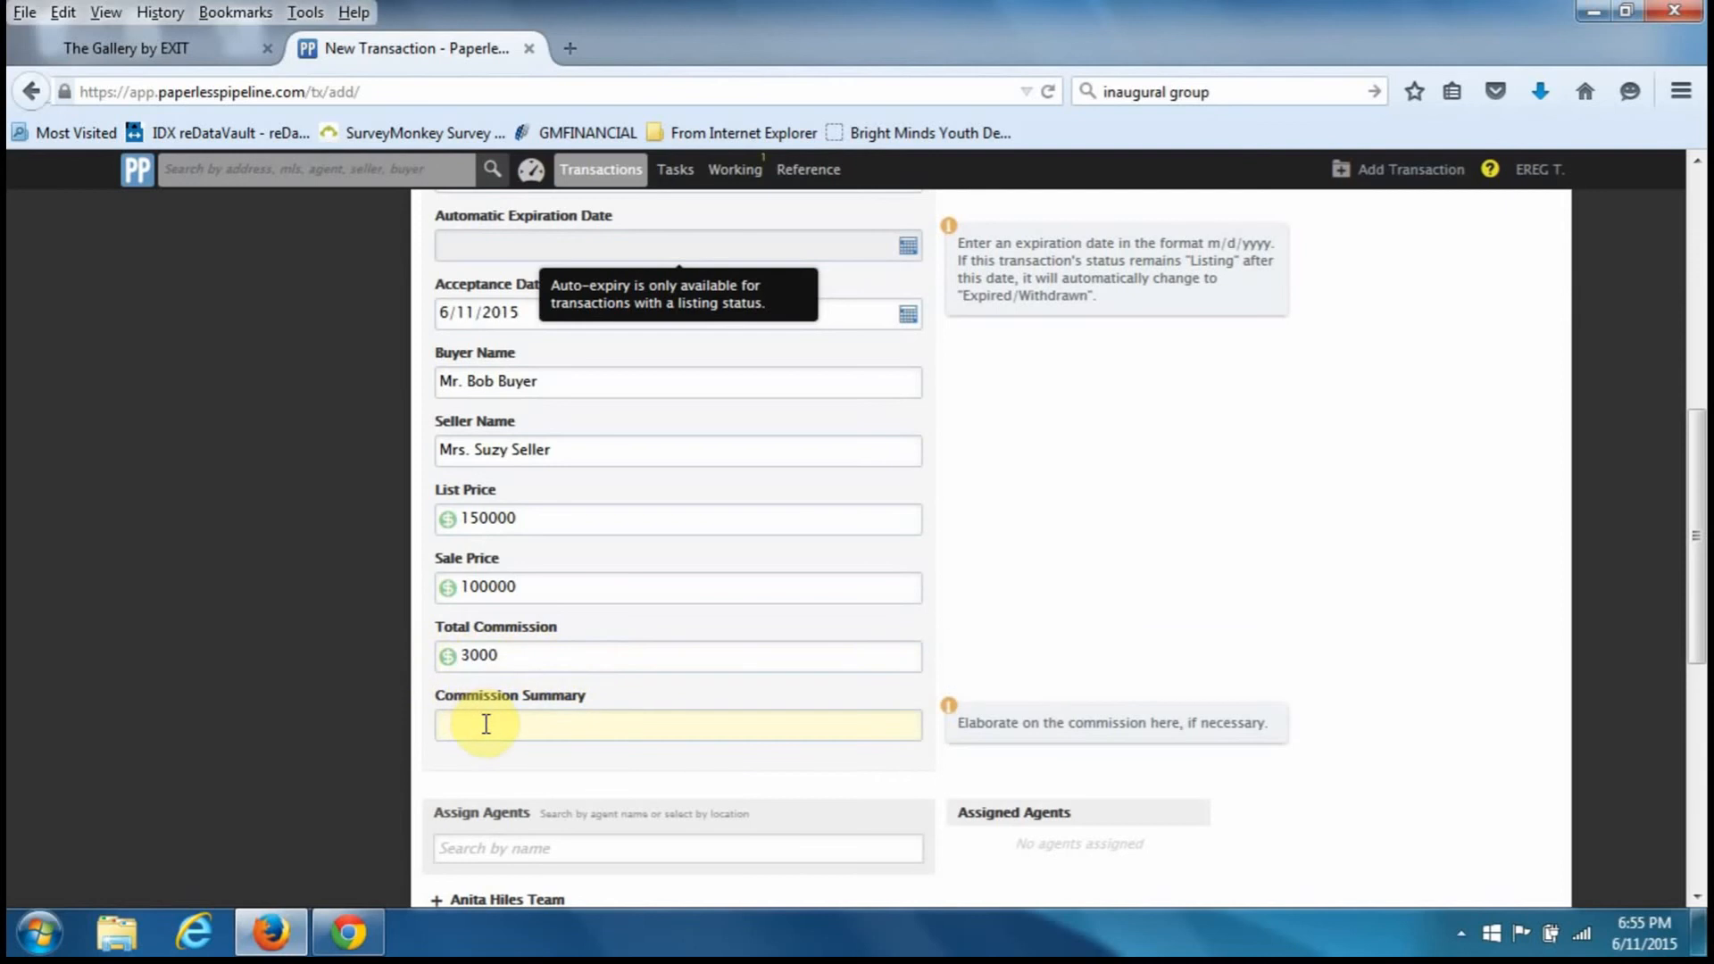
pyautogui.write('3')
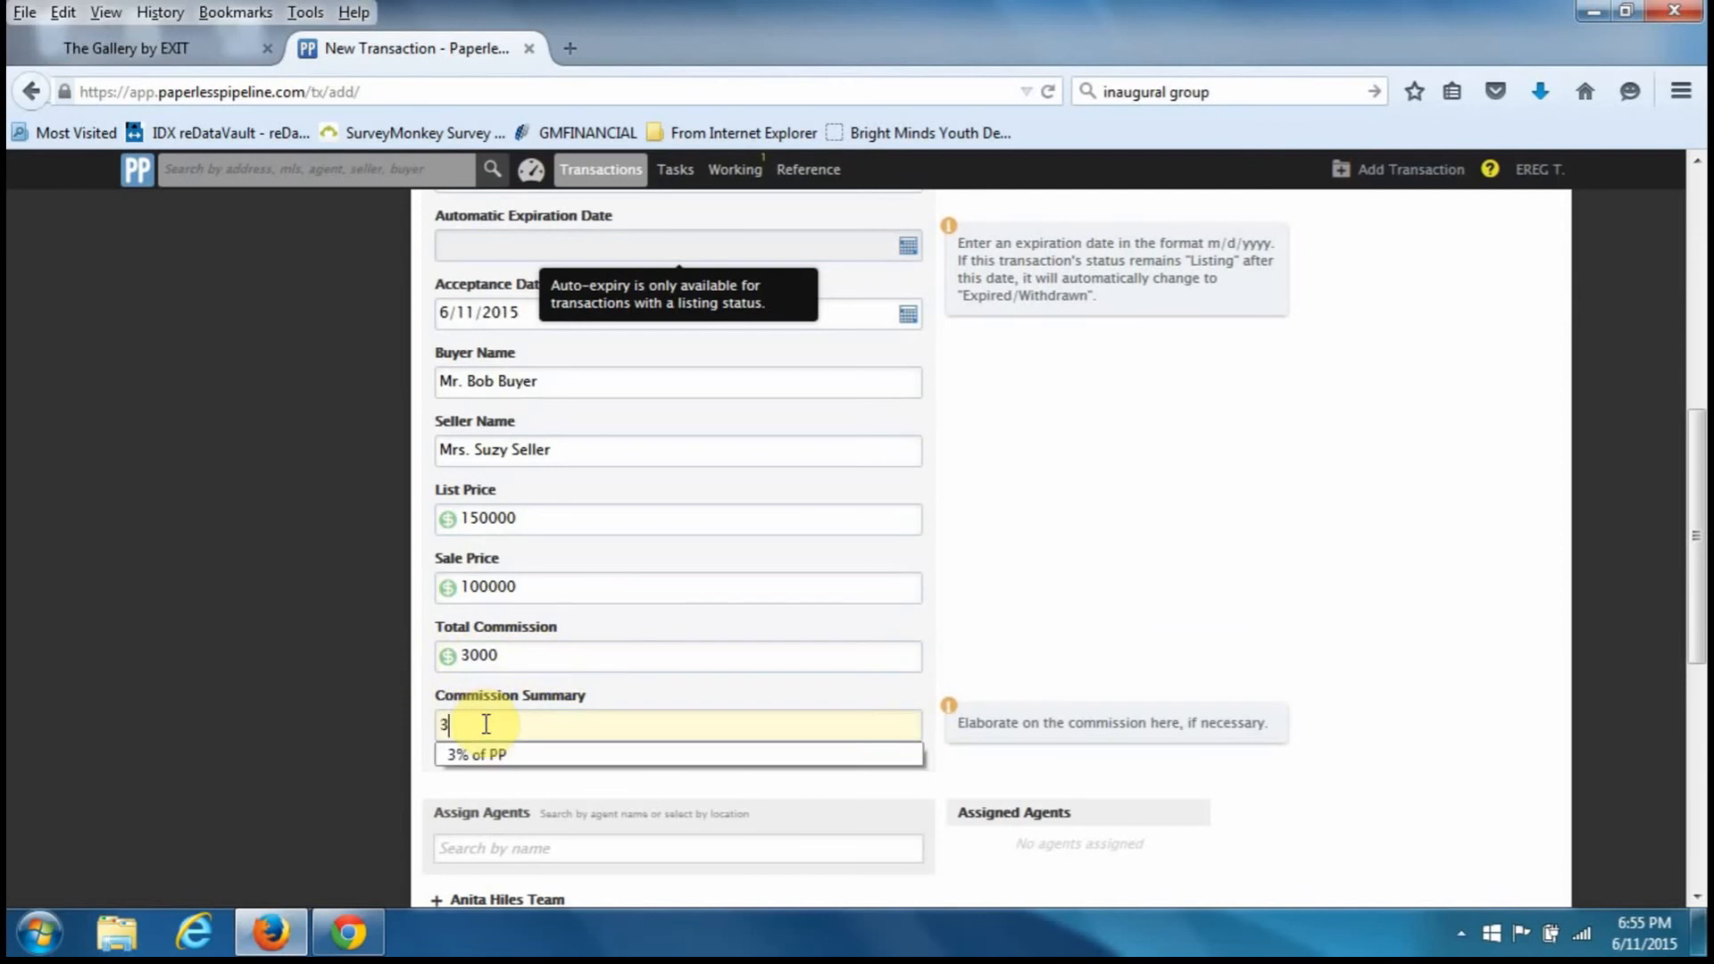
pyautogui.press('Down')
pyautogui.press('Tab')
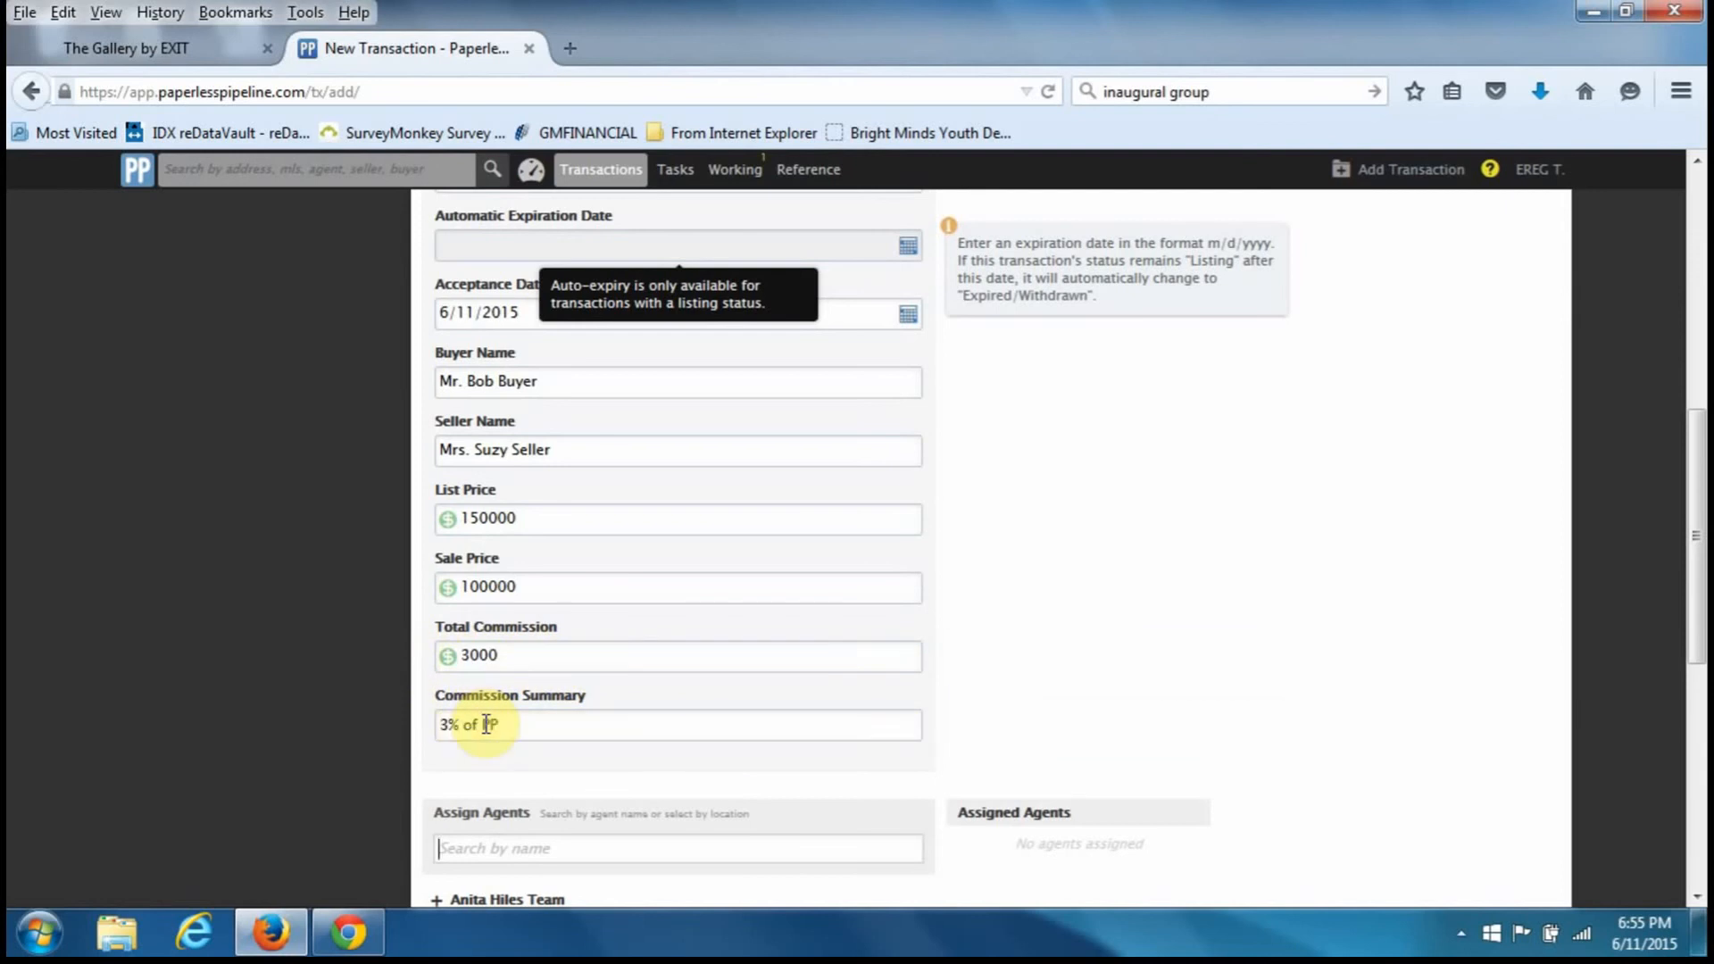
pyautogui.scroll(-3, 486, 725)
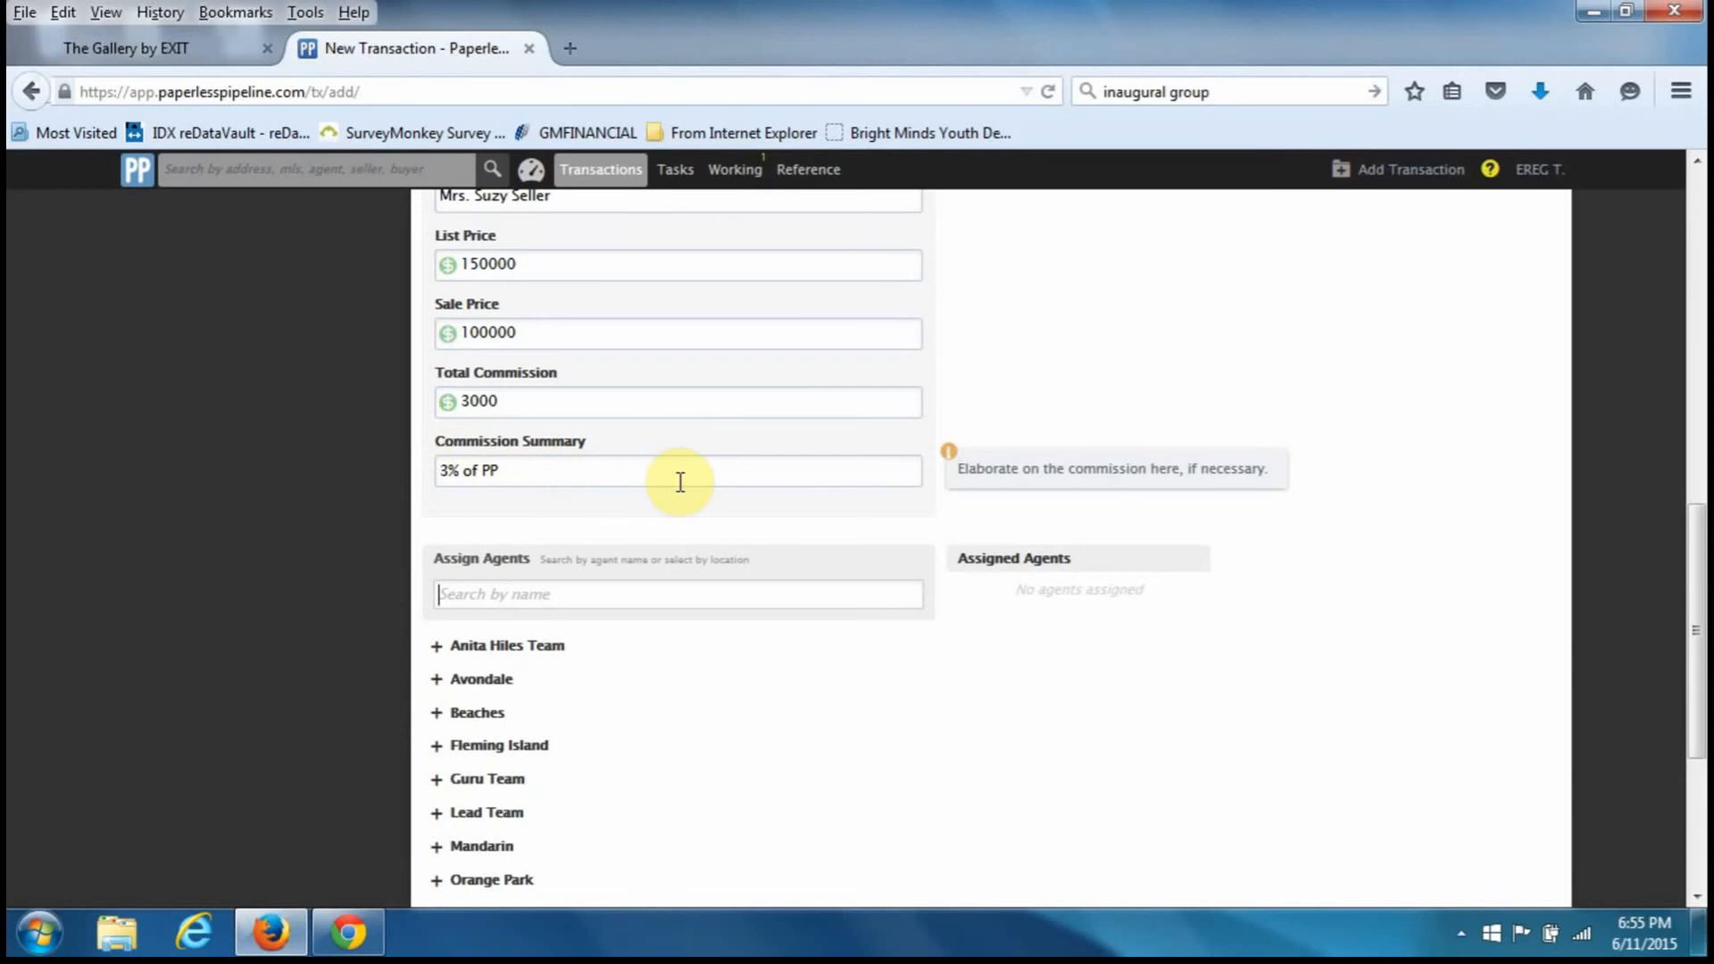
# - Search agents for 'train', tick Selling for EREG Training, then clear the search
pyautogui.scroll(-3, 641, 575)
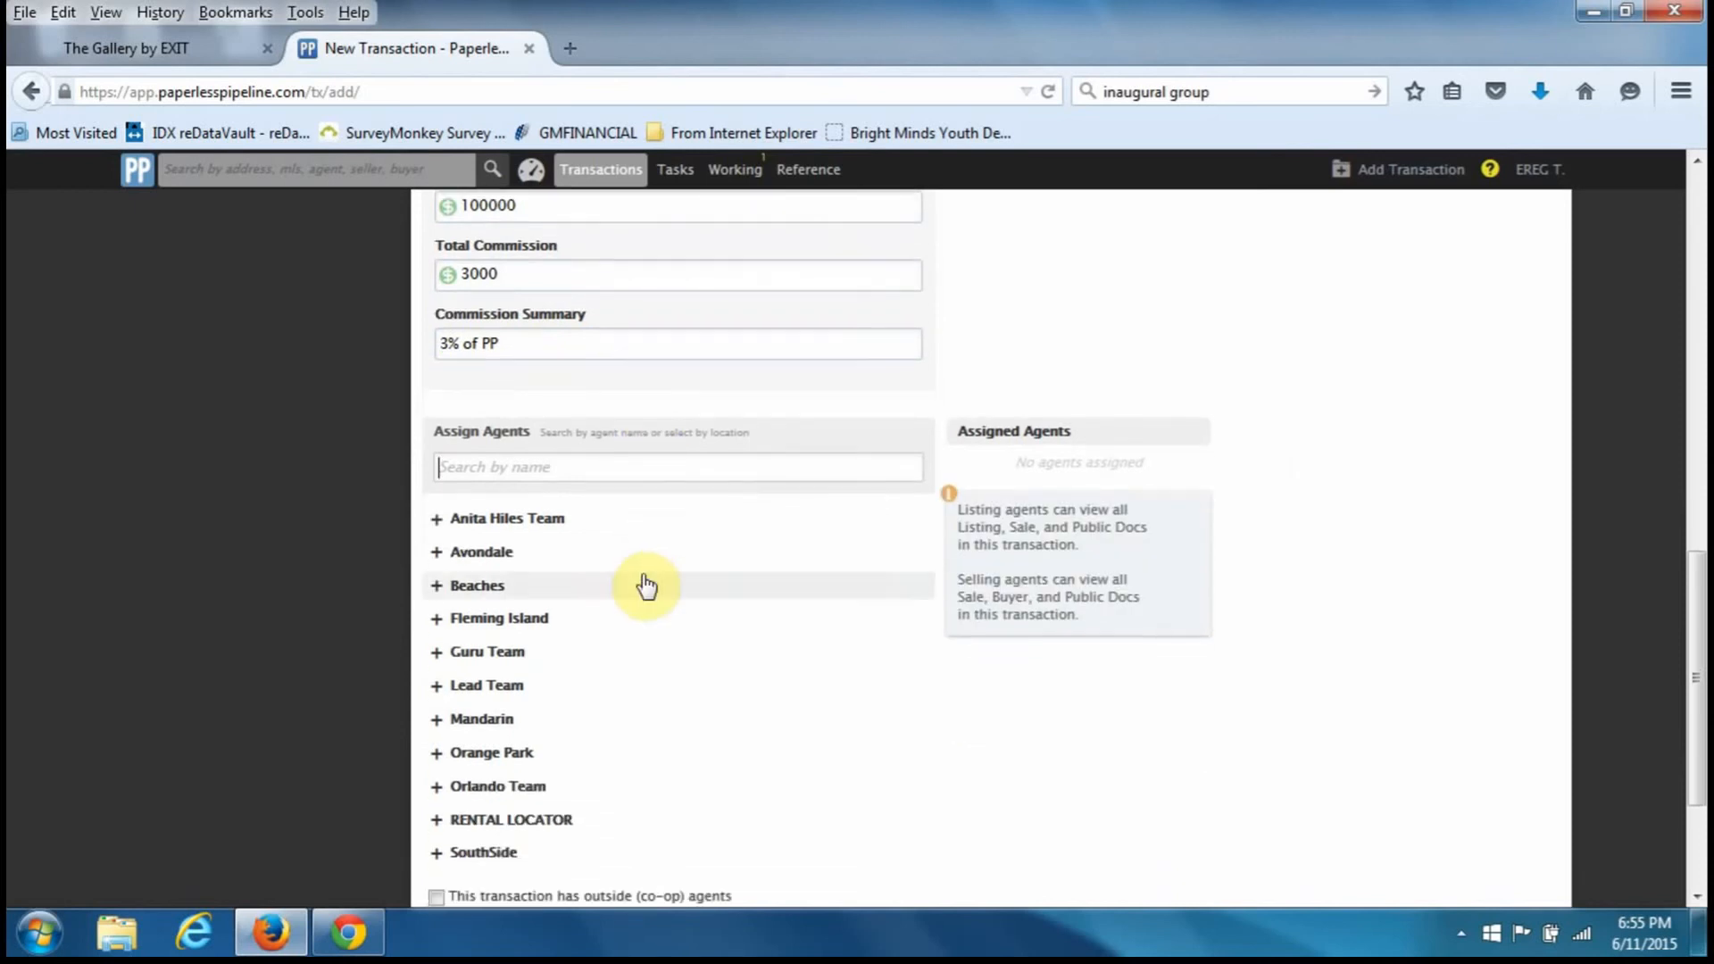
pyautogui.scroll(-3, 646, 587)
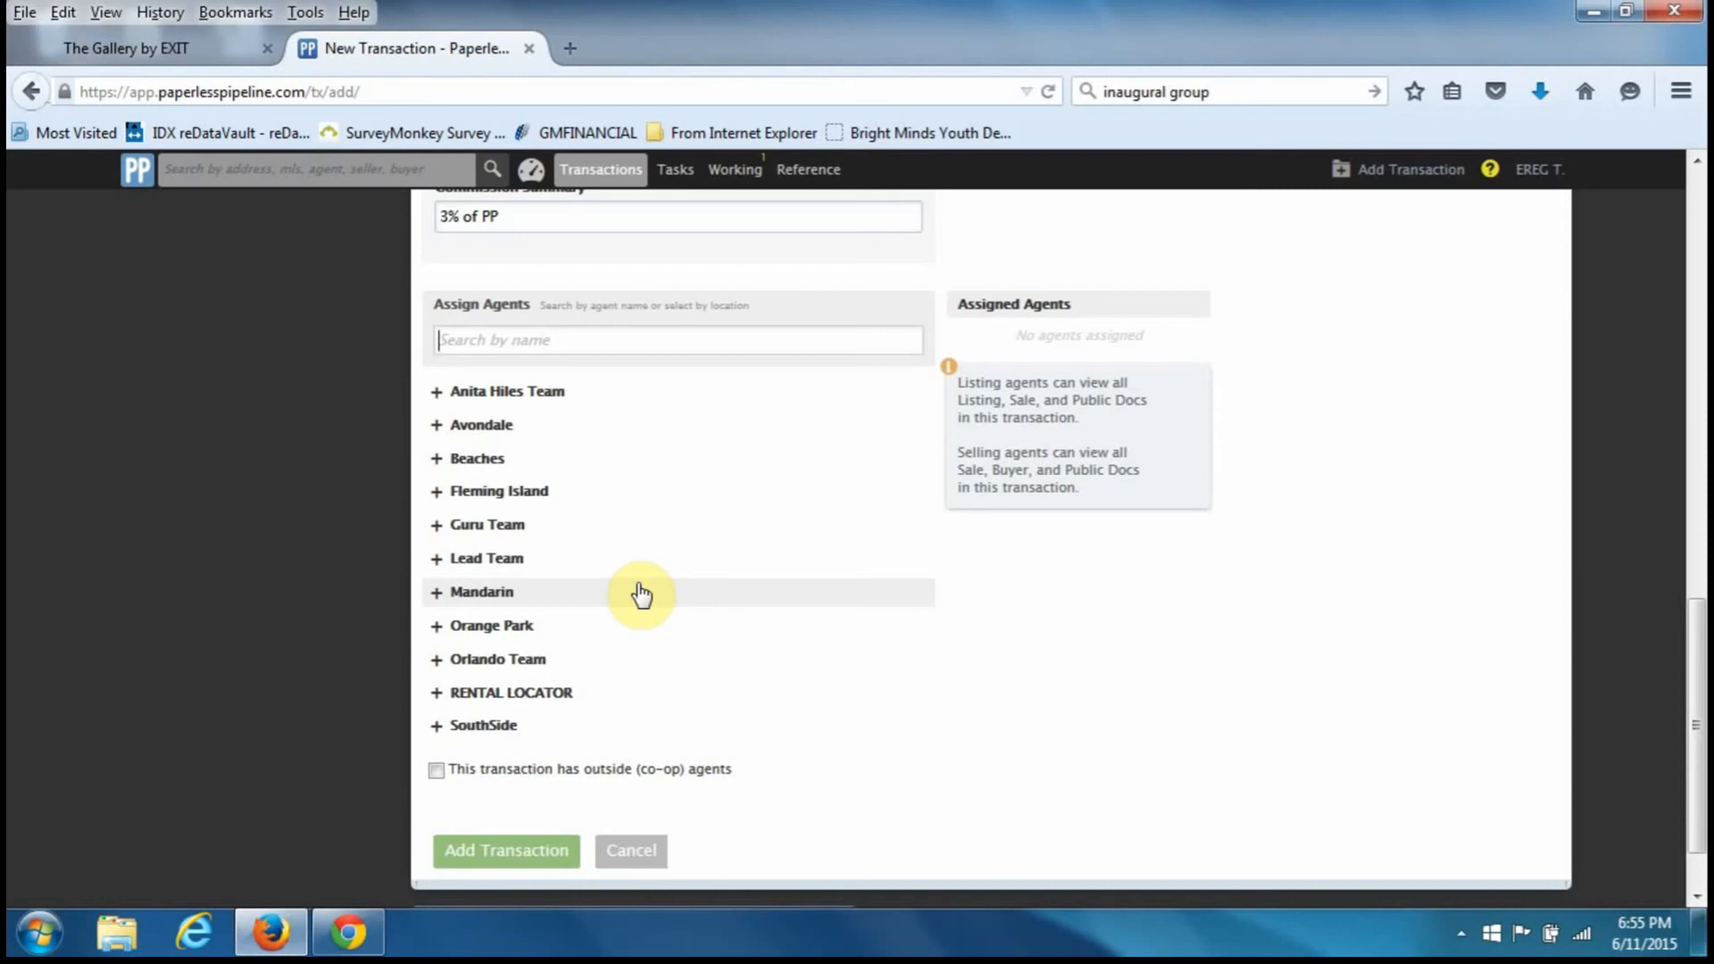
pyautogui.write('tr')
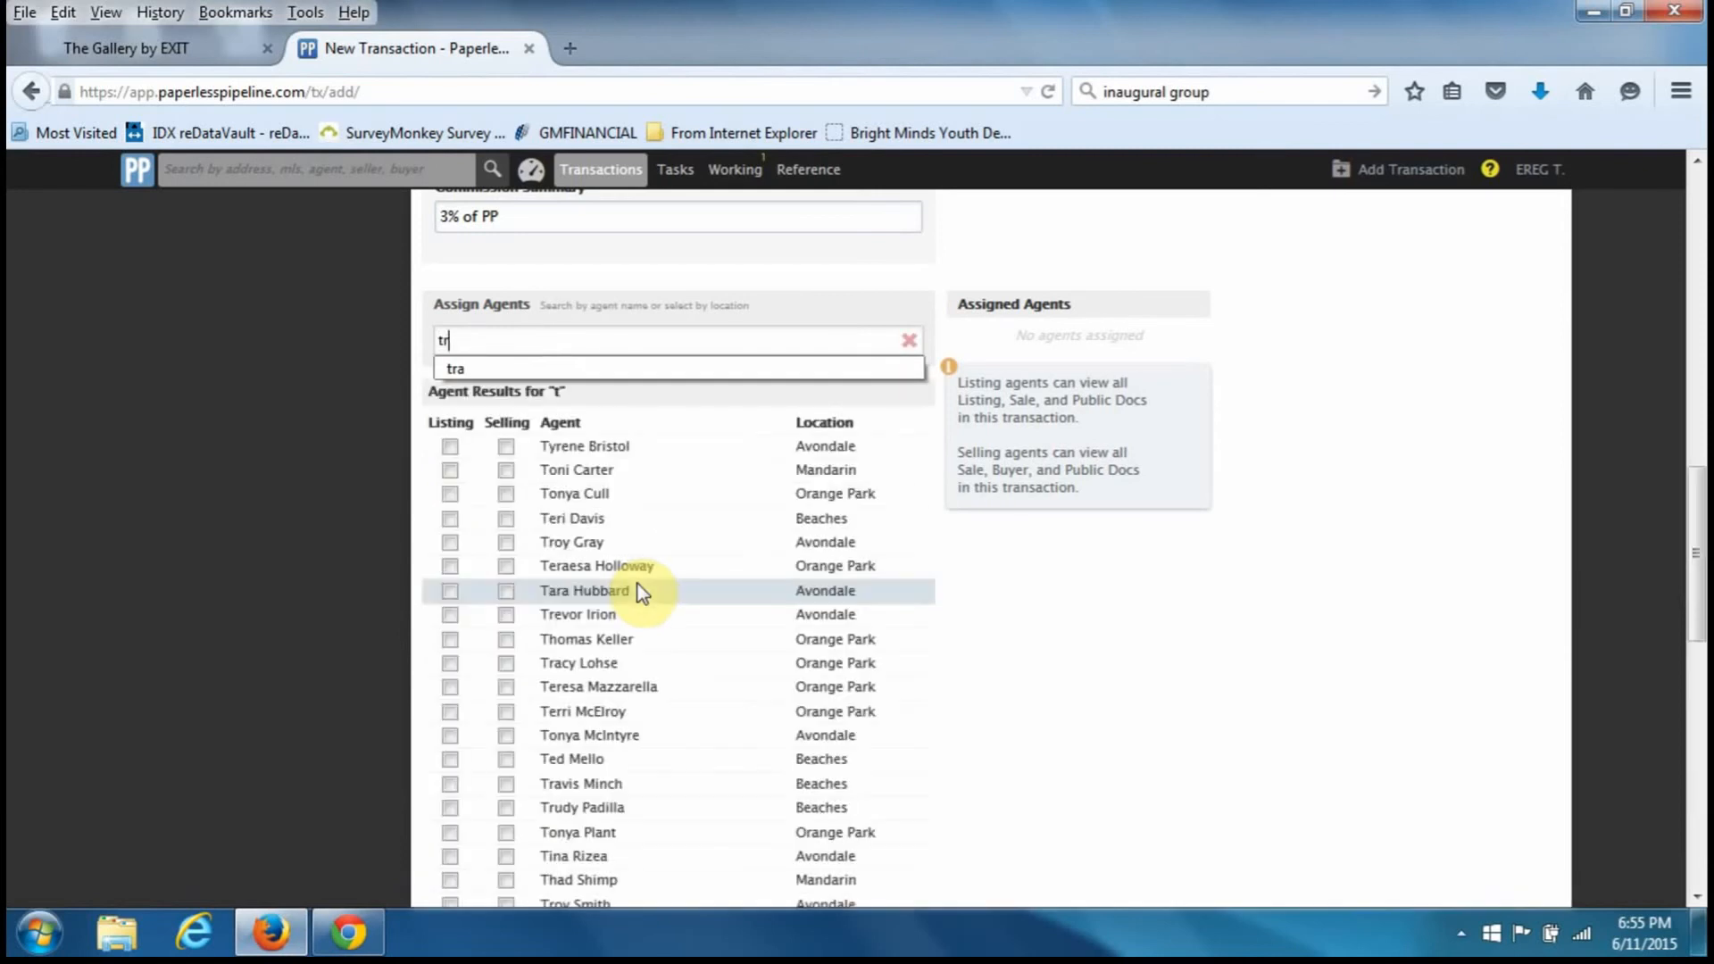
pyautogui.write('ain')
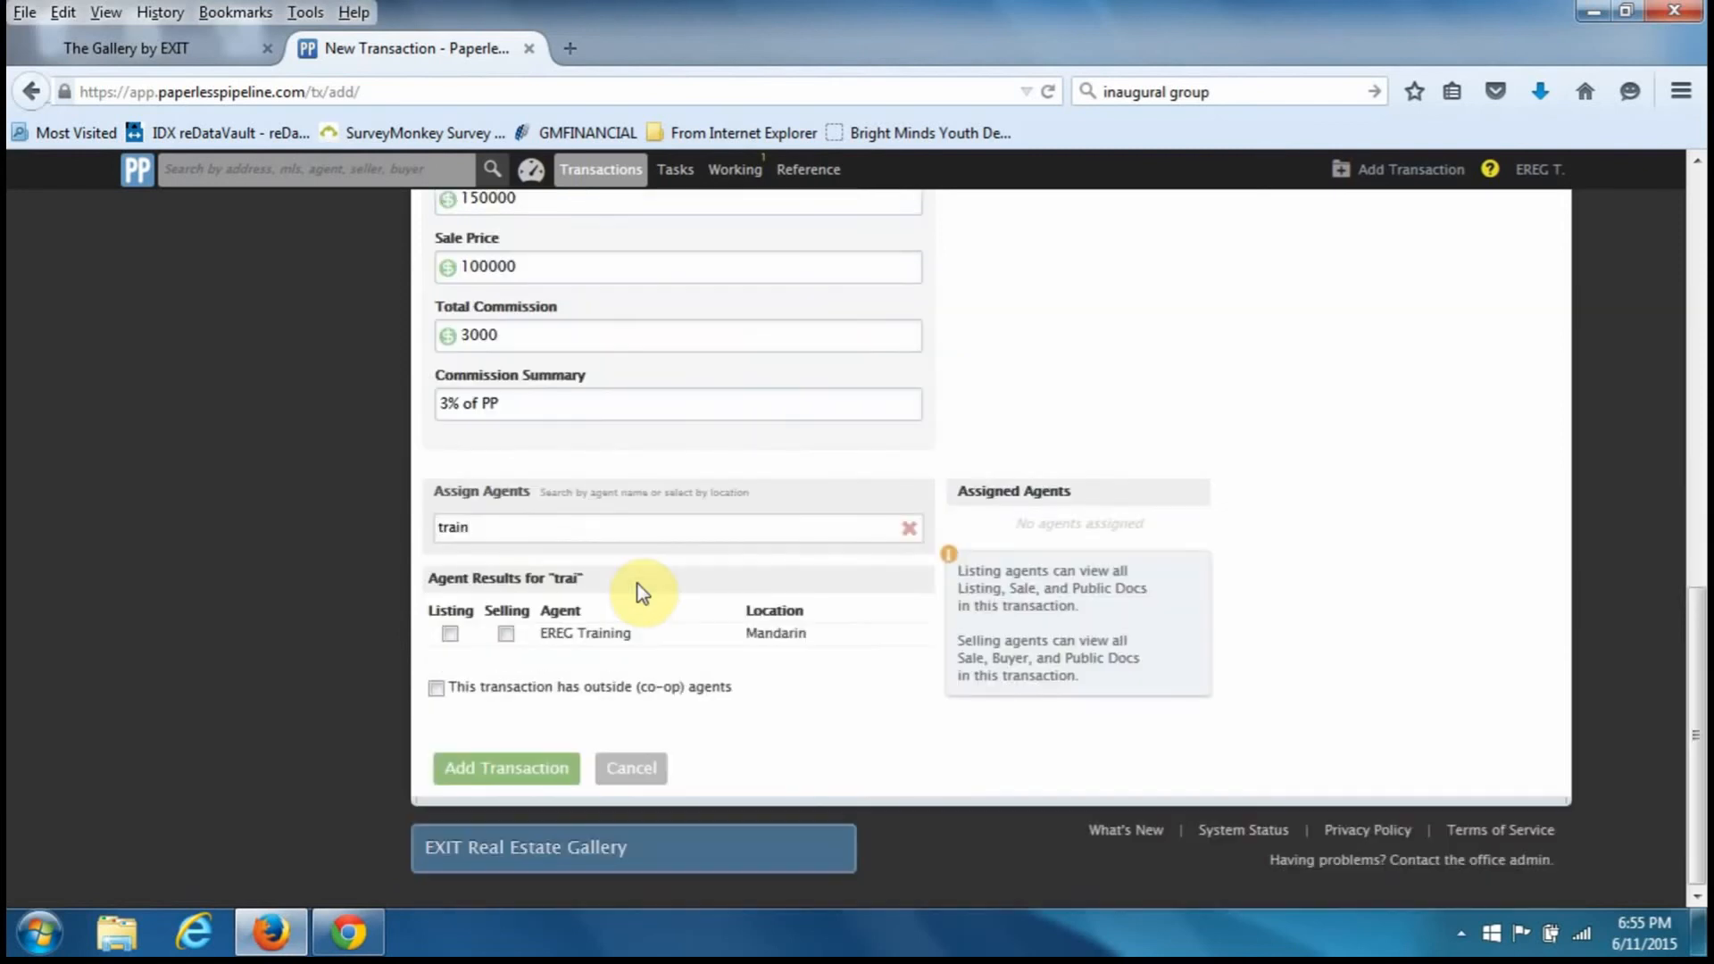
pyautogui.click(506, 633)
pyautogui.moveTo(485, 531); pyautogui.dragTo(415, 525)
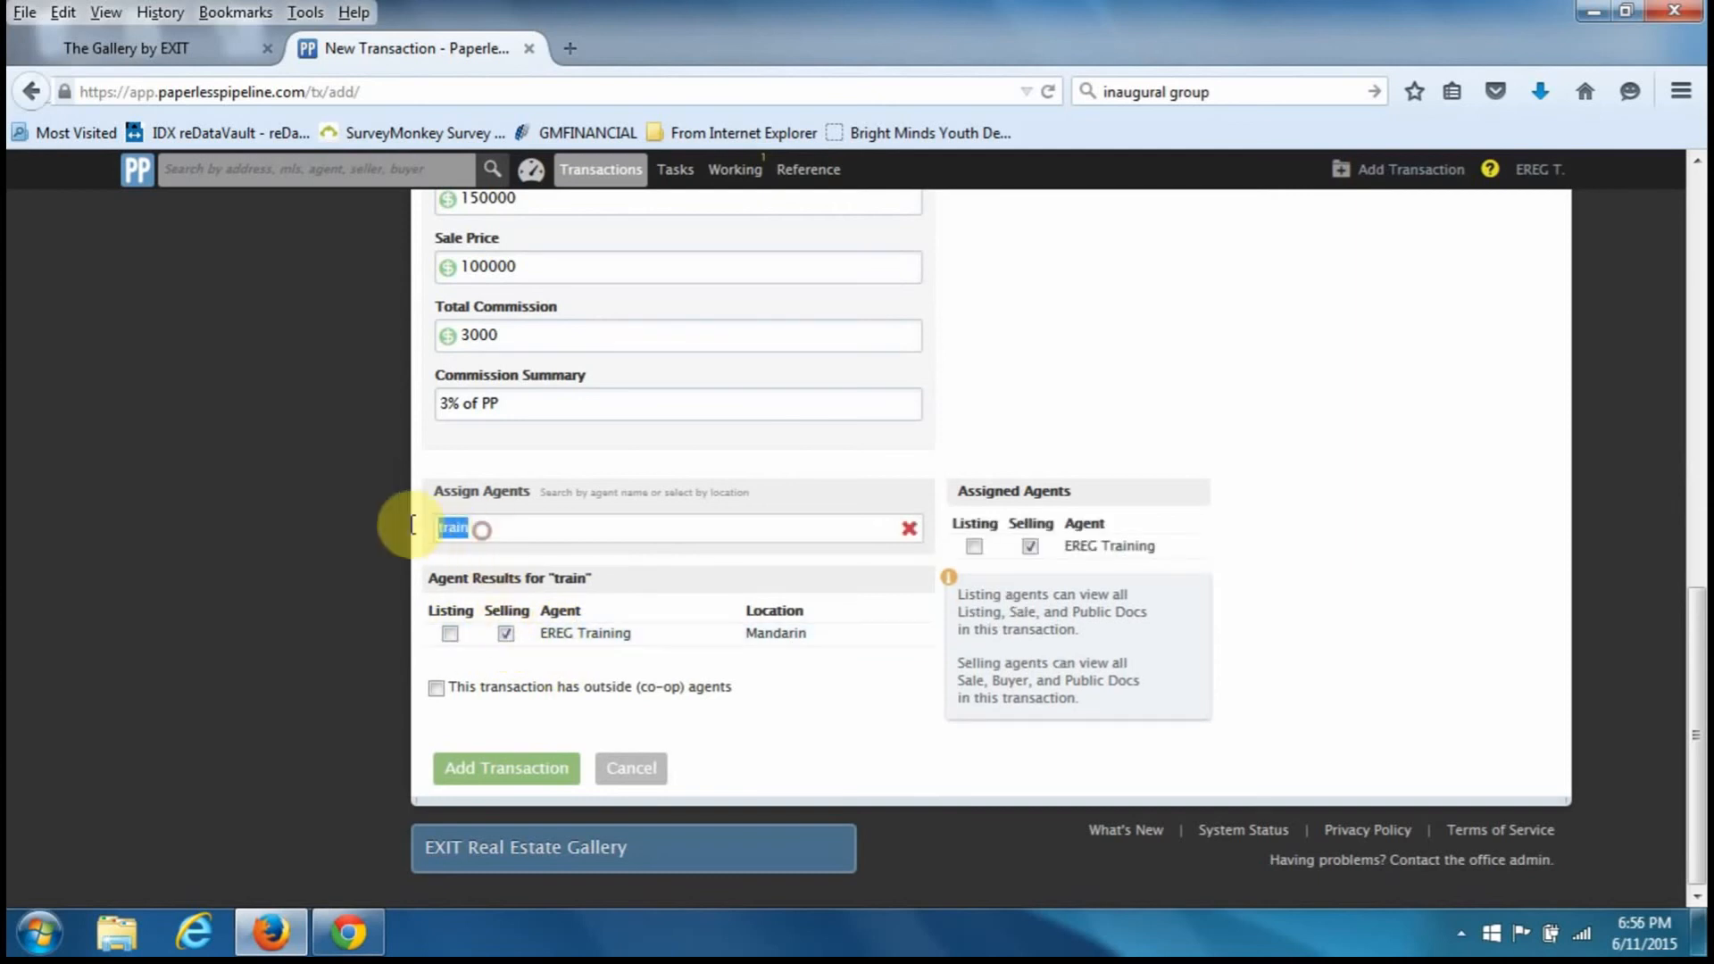
pyautogui.press('BackSpace')
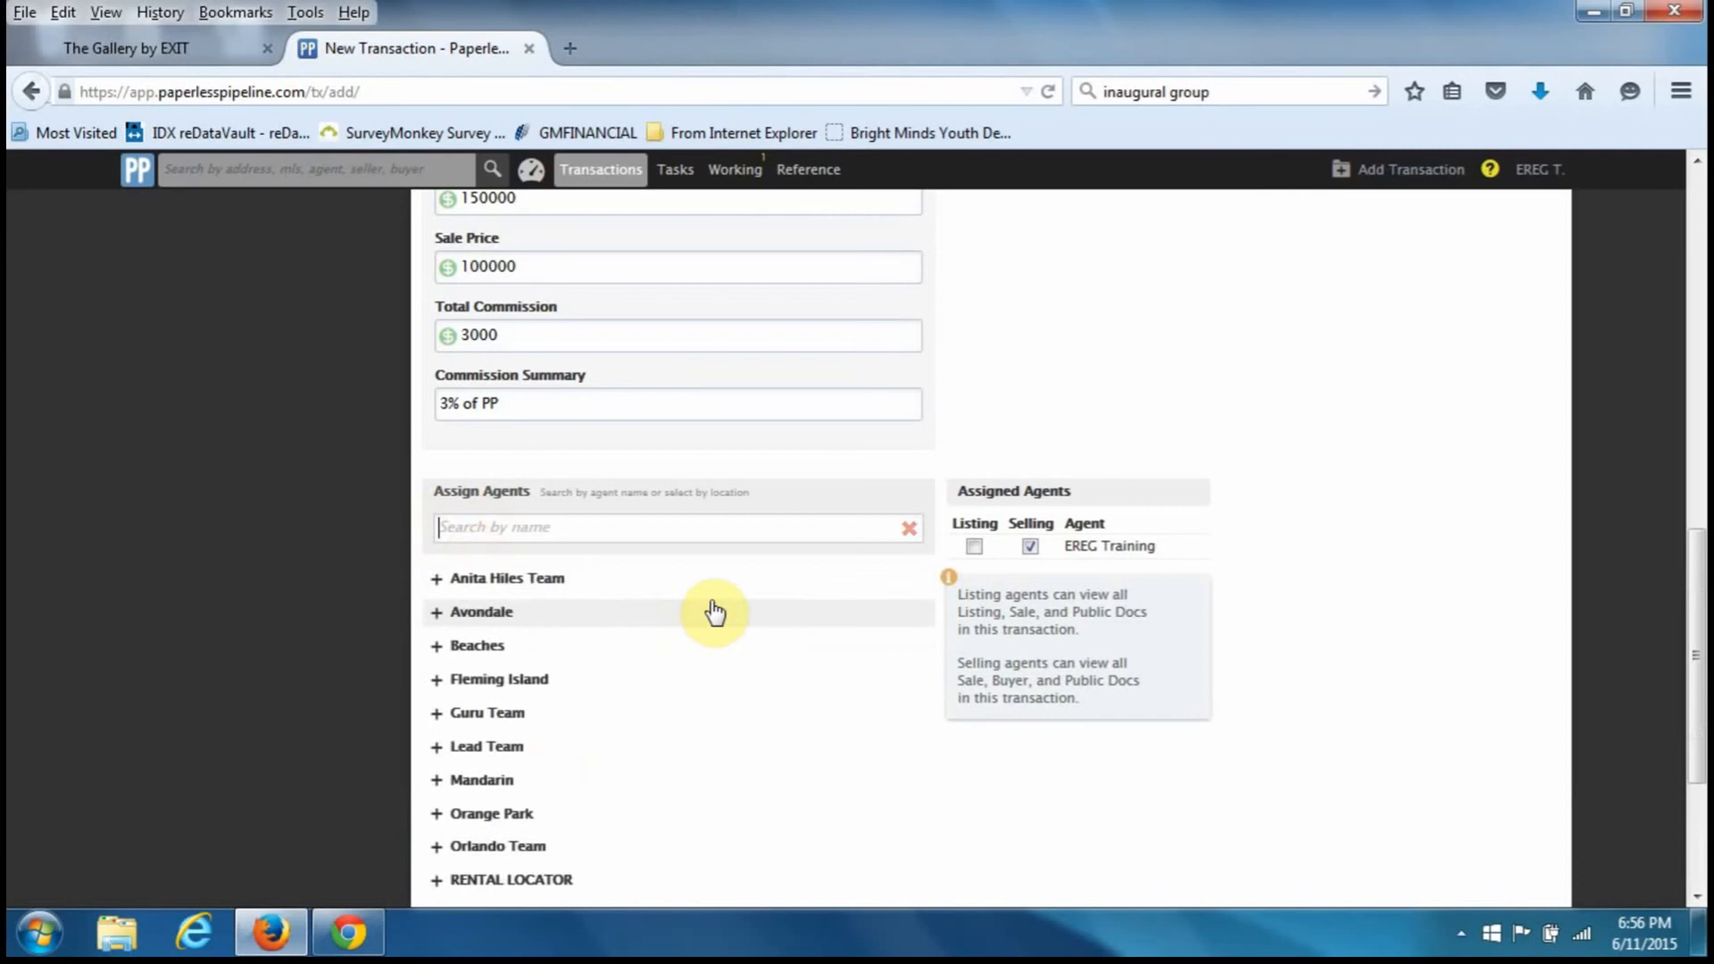
# - Expand the Mandarin office's agent list and scroll through its agents
pyautogui.scroll(-3, 711, 613)
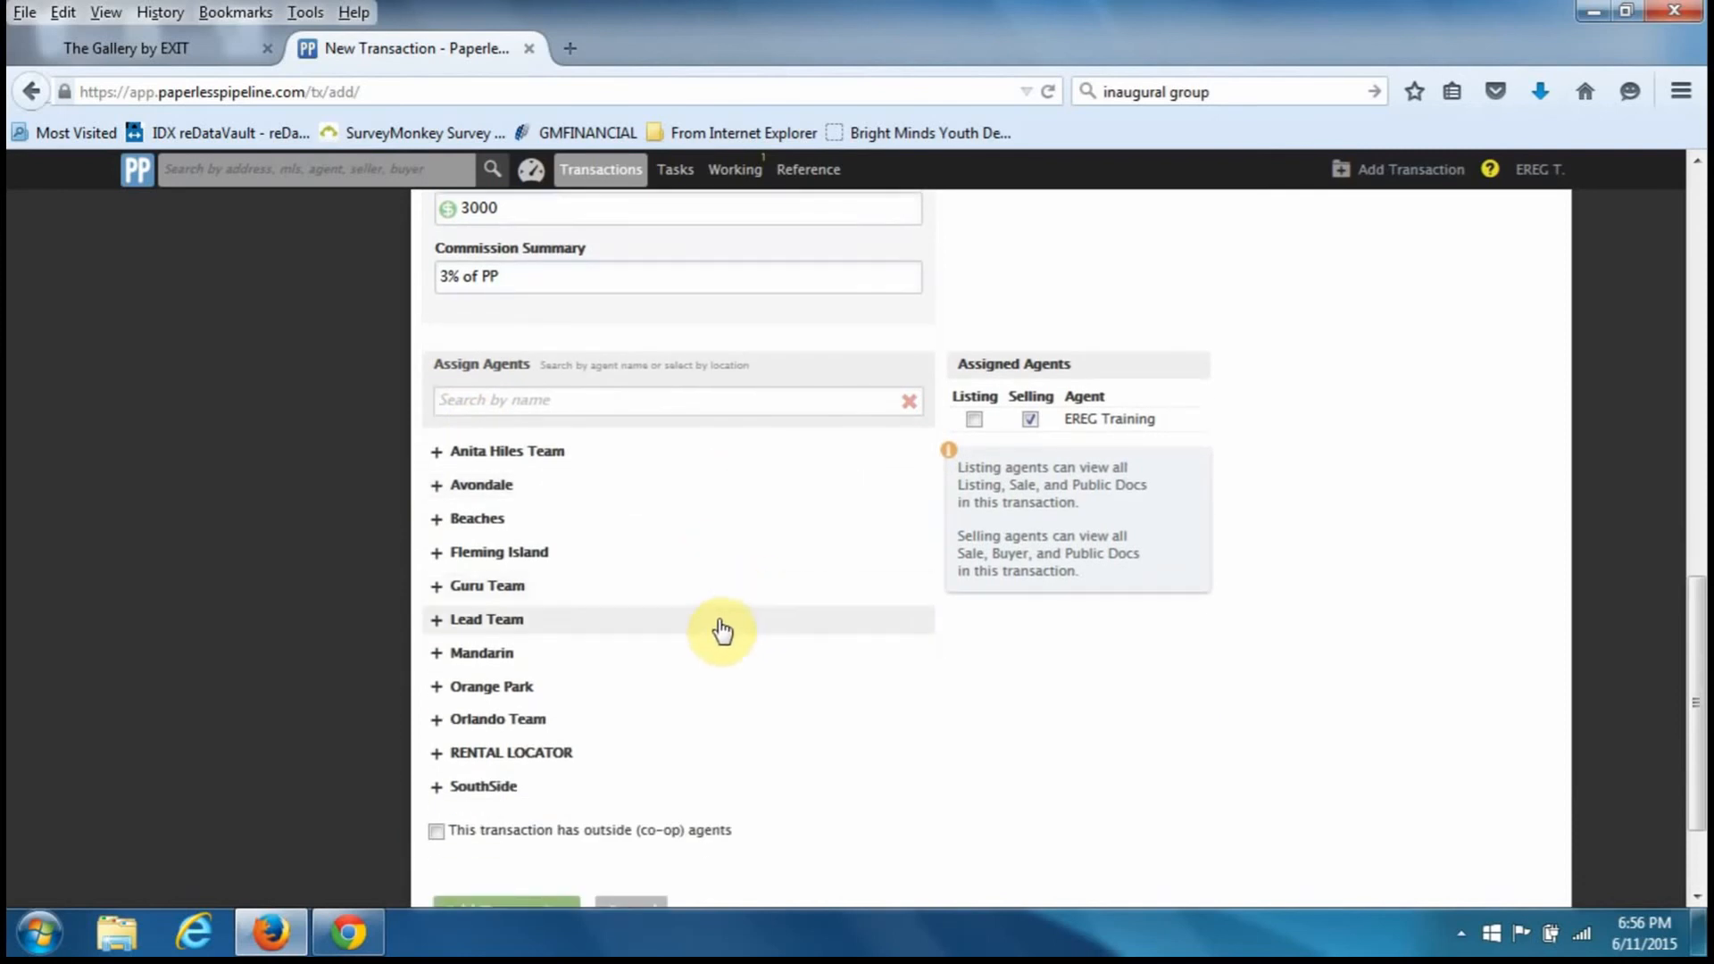
pyautogui.click(487, 655)
pyautogui.scroll(-3, 615, 696)
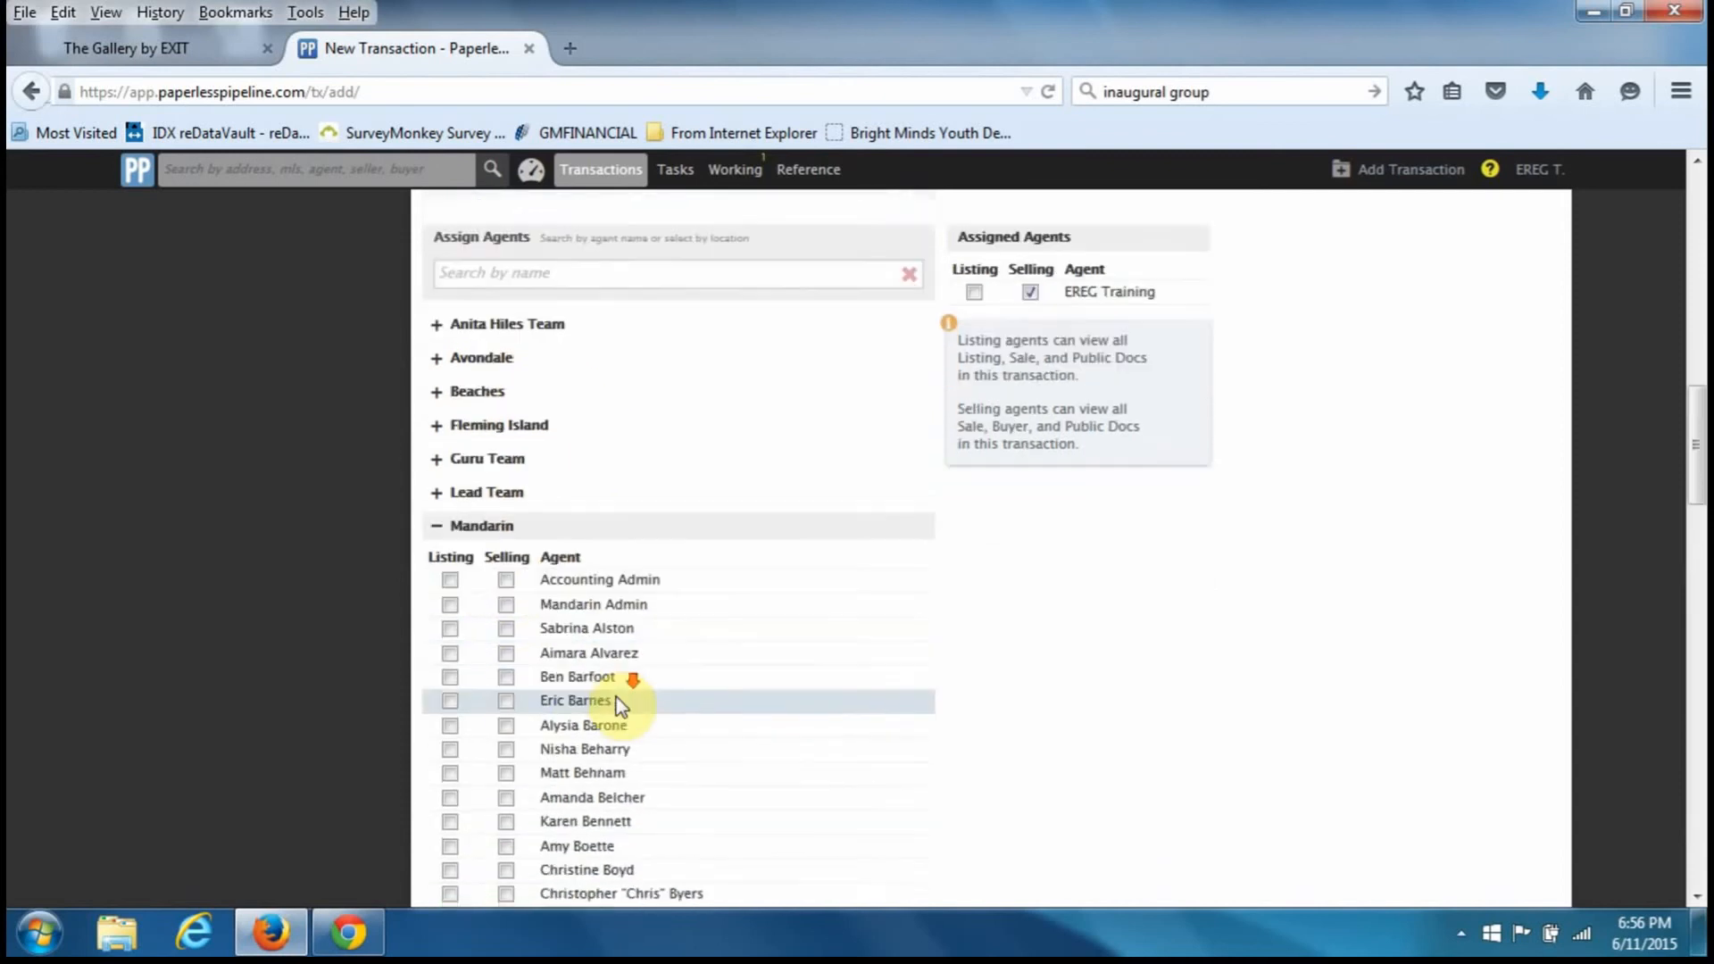
pyautogui.scroll(-9, 603, 717)
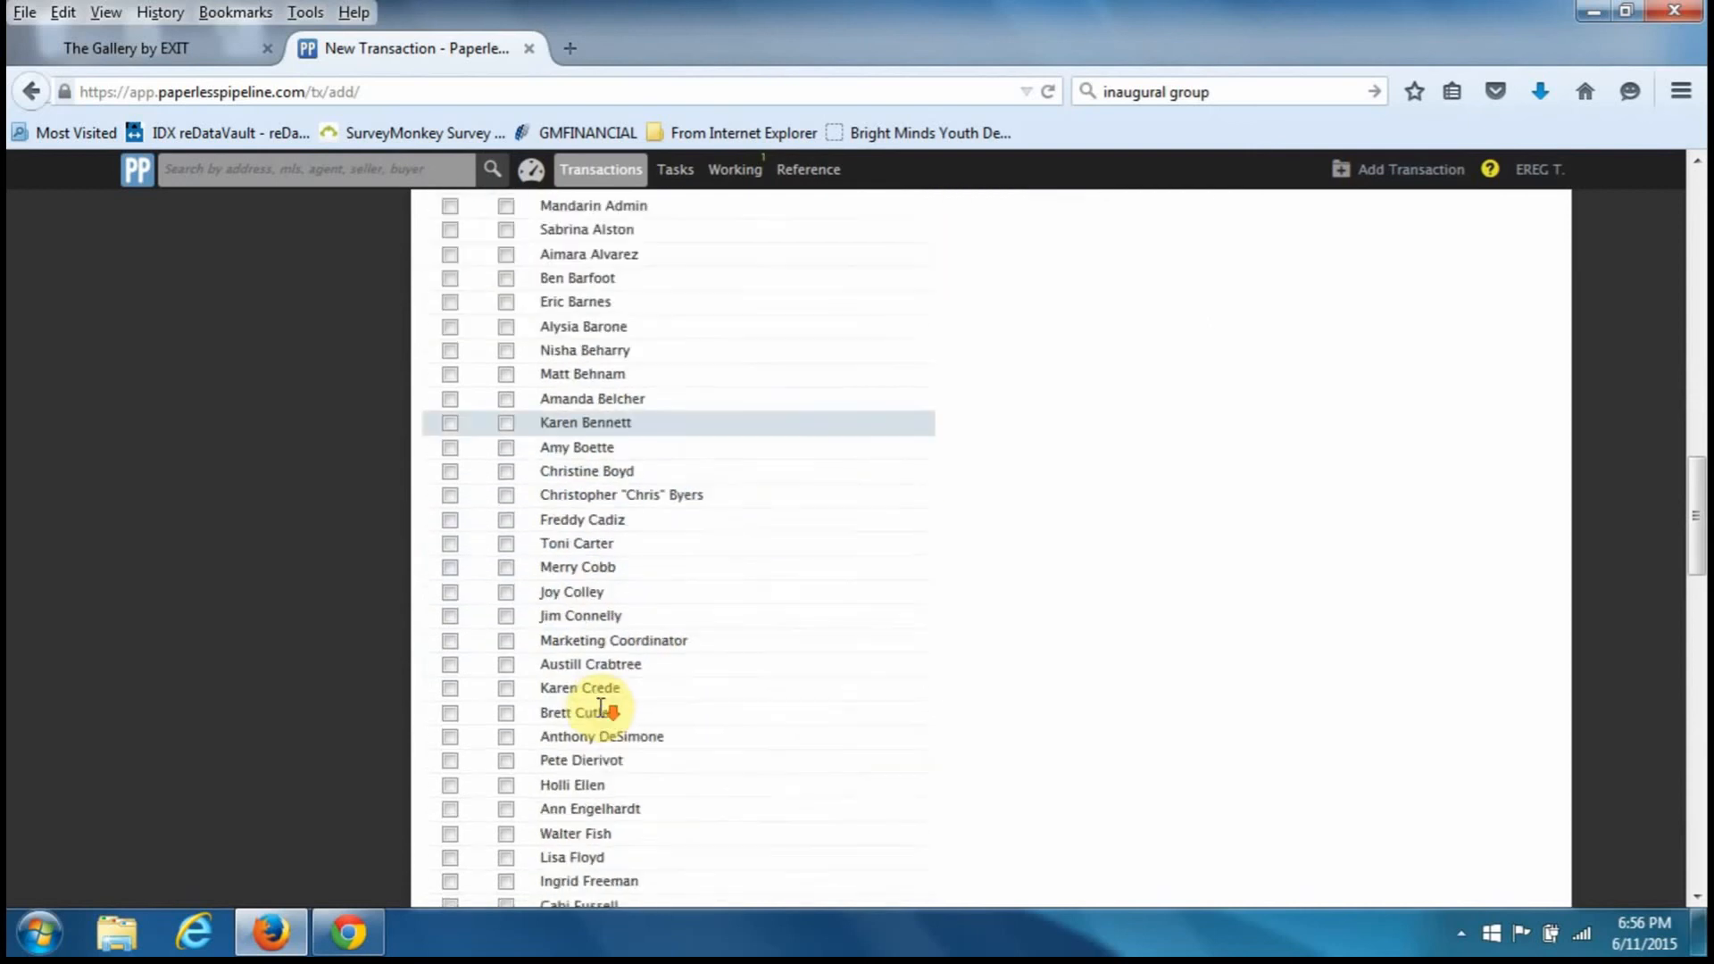
pyautogui.scroll(-7, 602, 708)
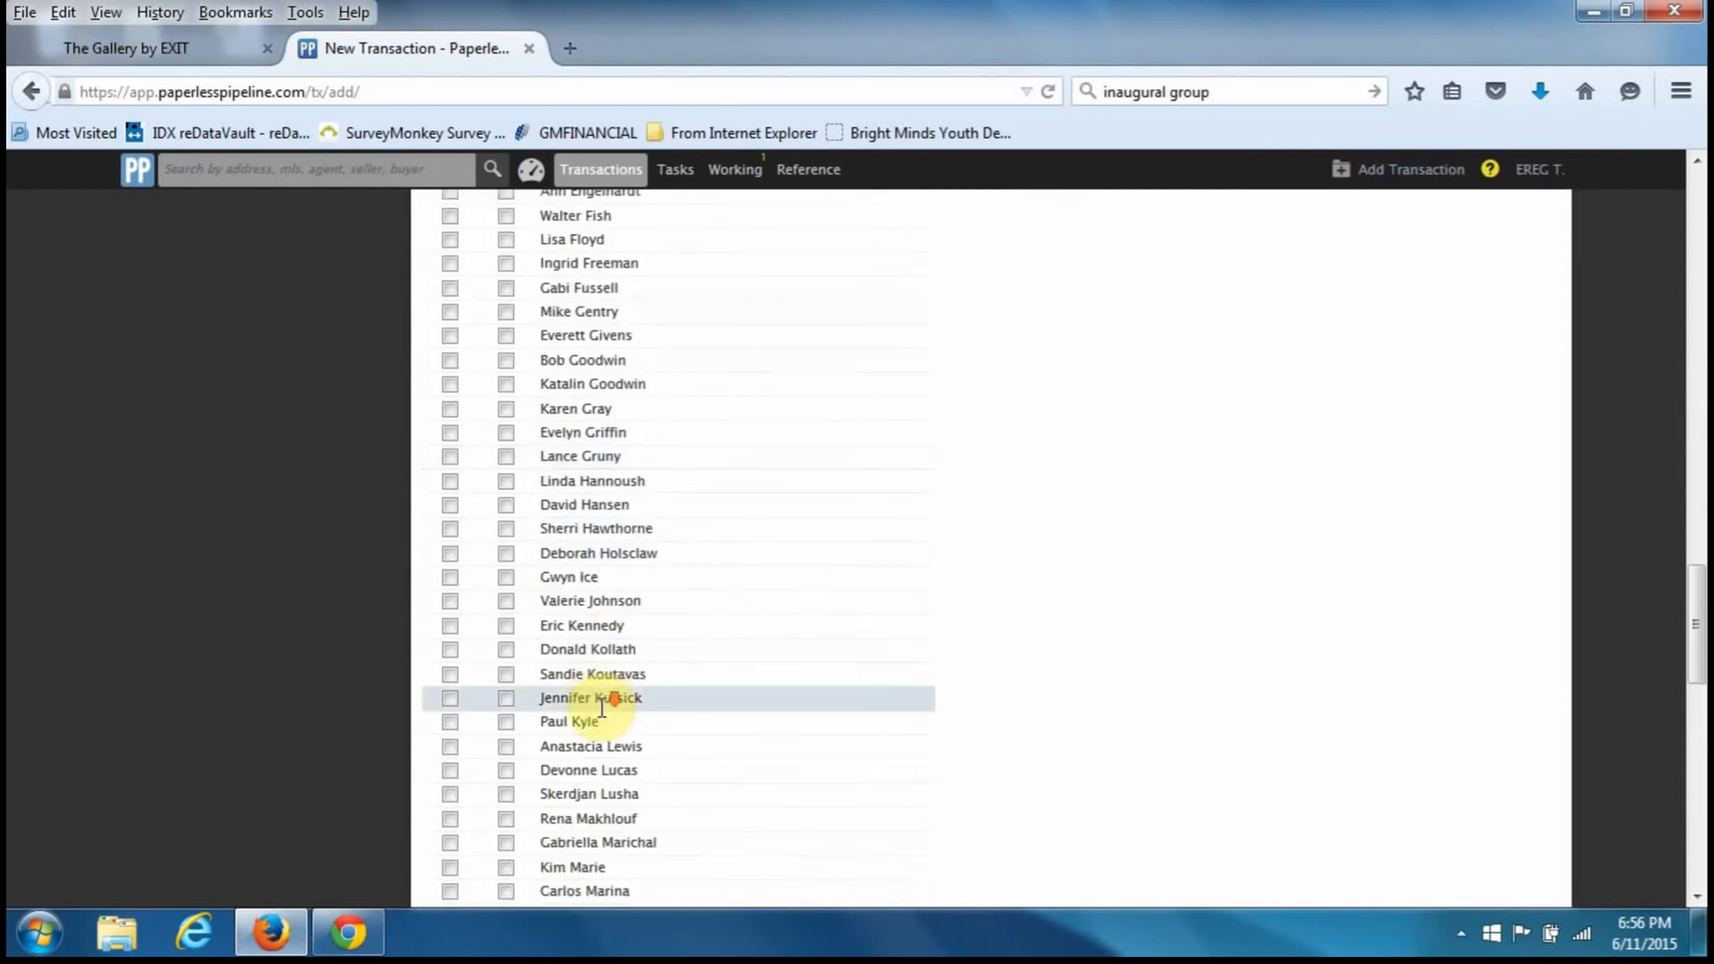
pyautogui.scroll(-3, 602, 708)
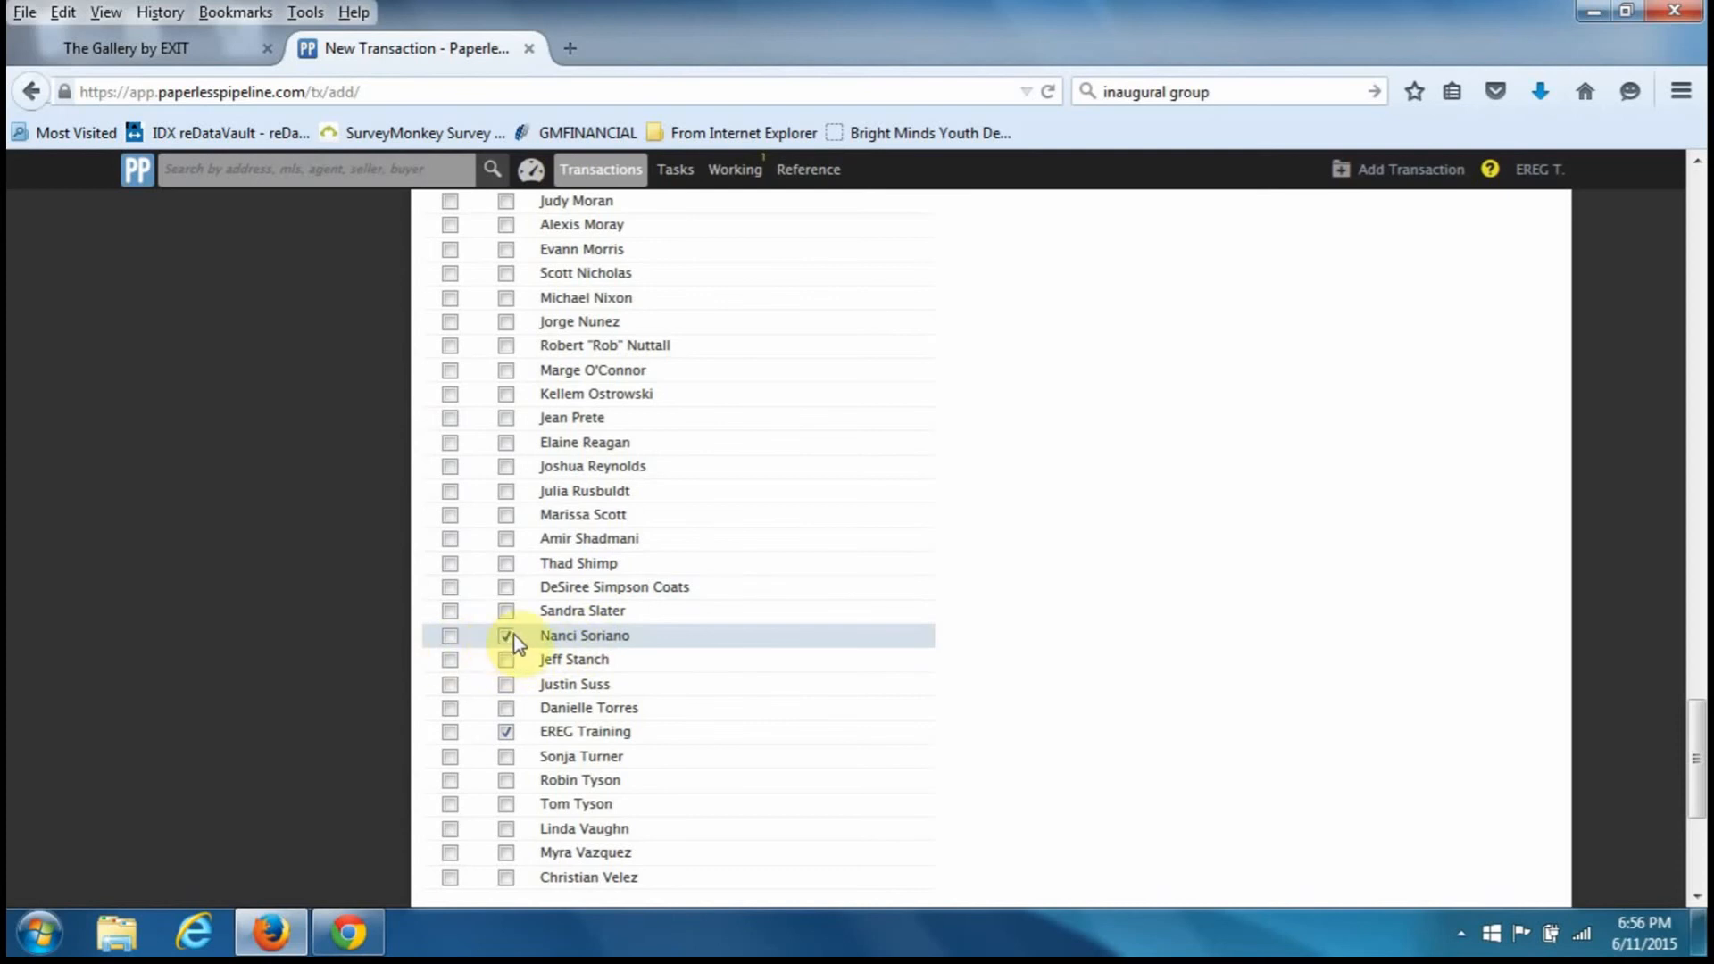
pyautogui.scroll(6, 536, 643)
pyautogui.scroll(15, 535, 645)
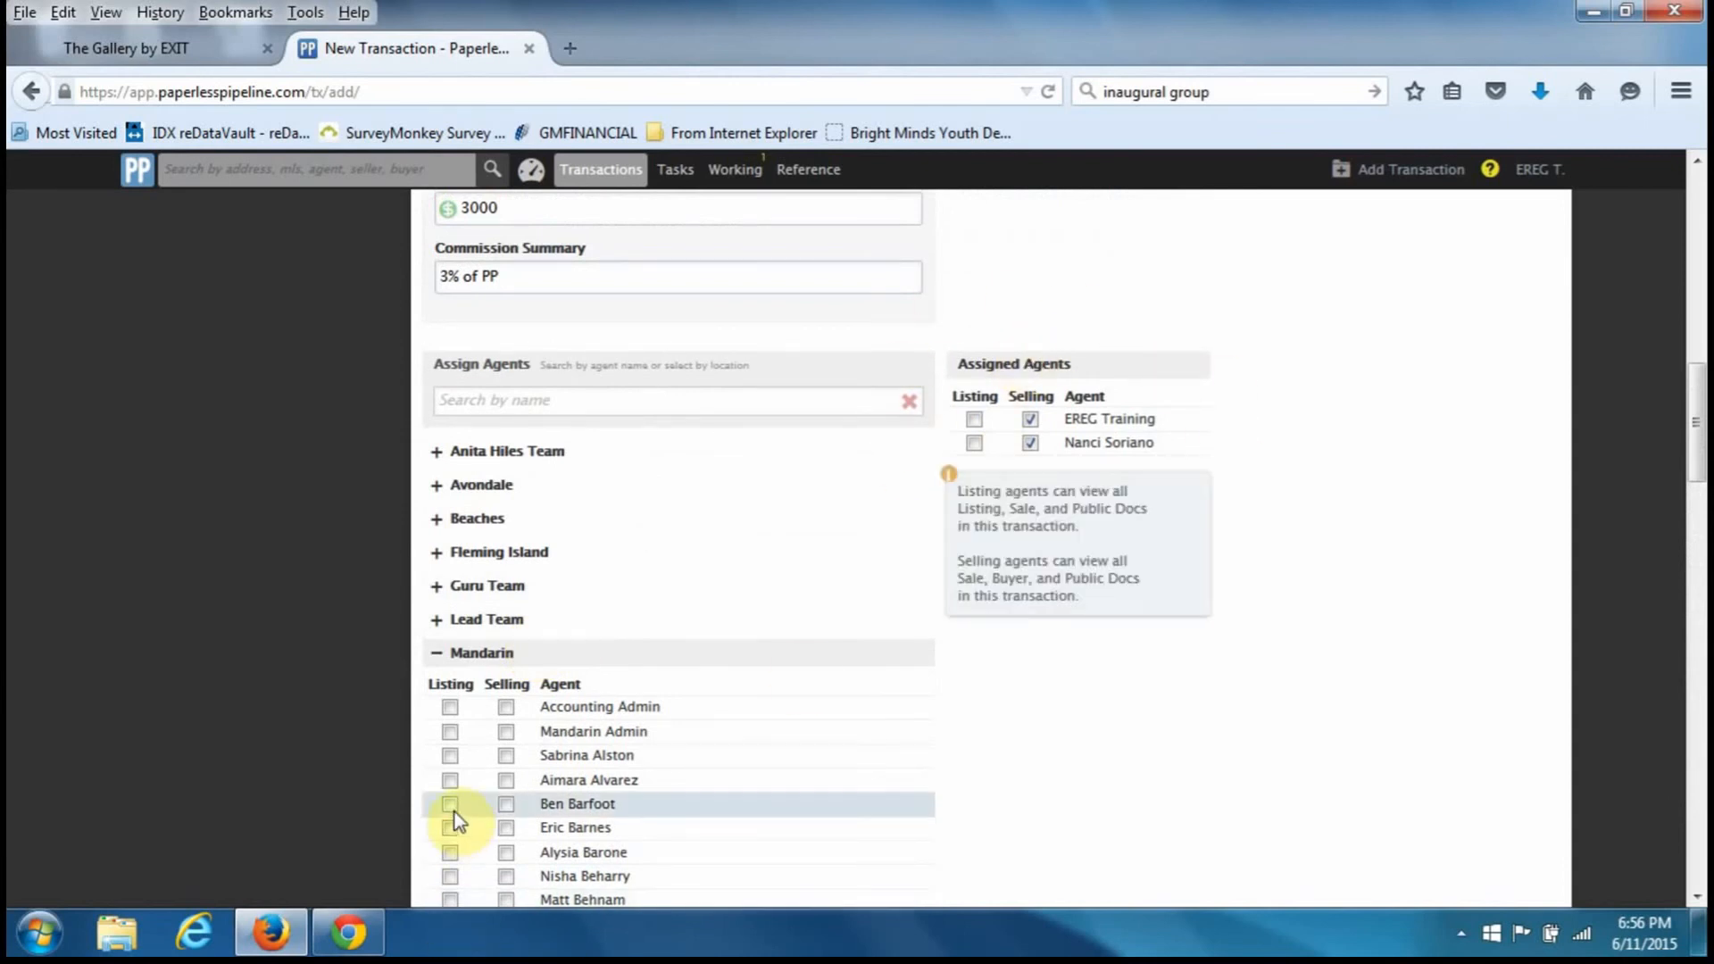
# - Tick three Mandarin agents as selling agents, then remove them so only EREG Training remains
pyautogui.click(506, 755)
pyautogui.click(505, 781)
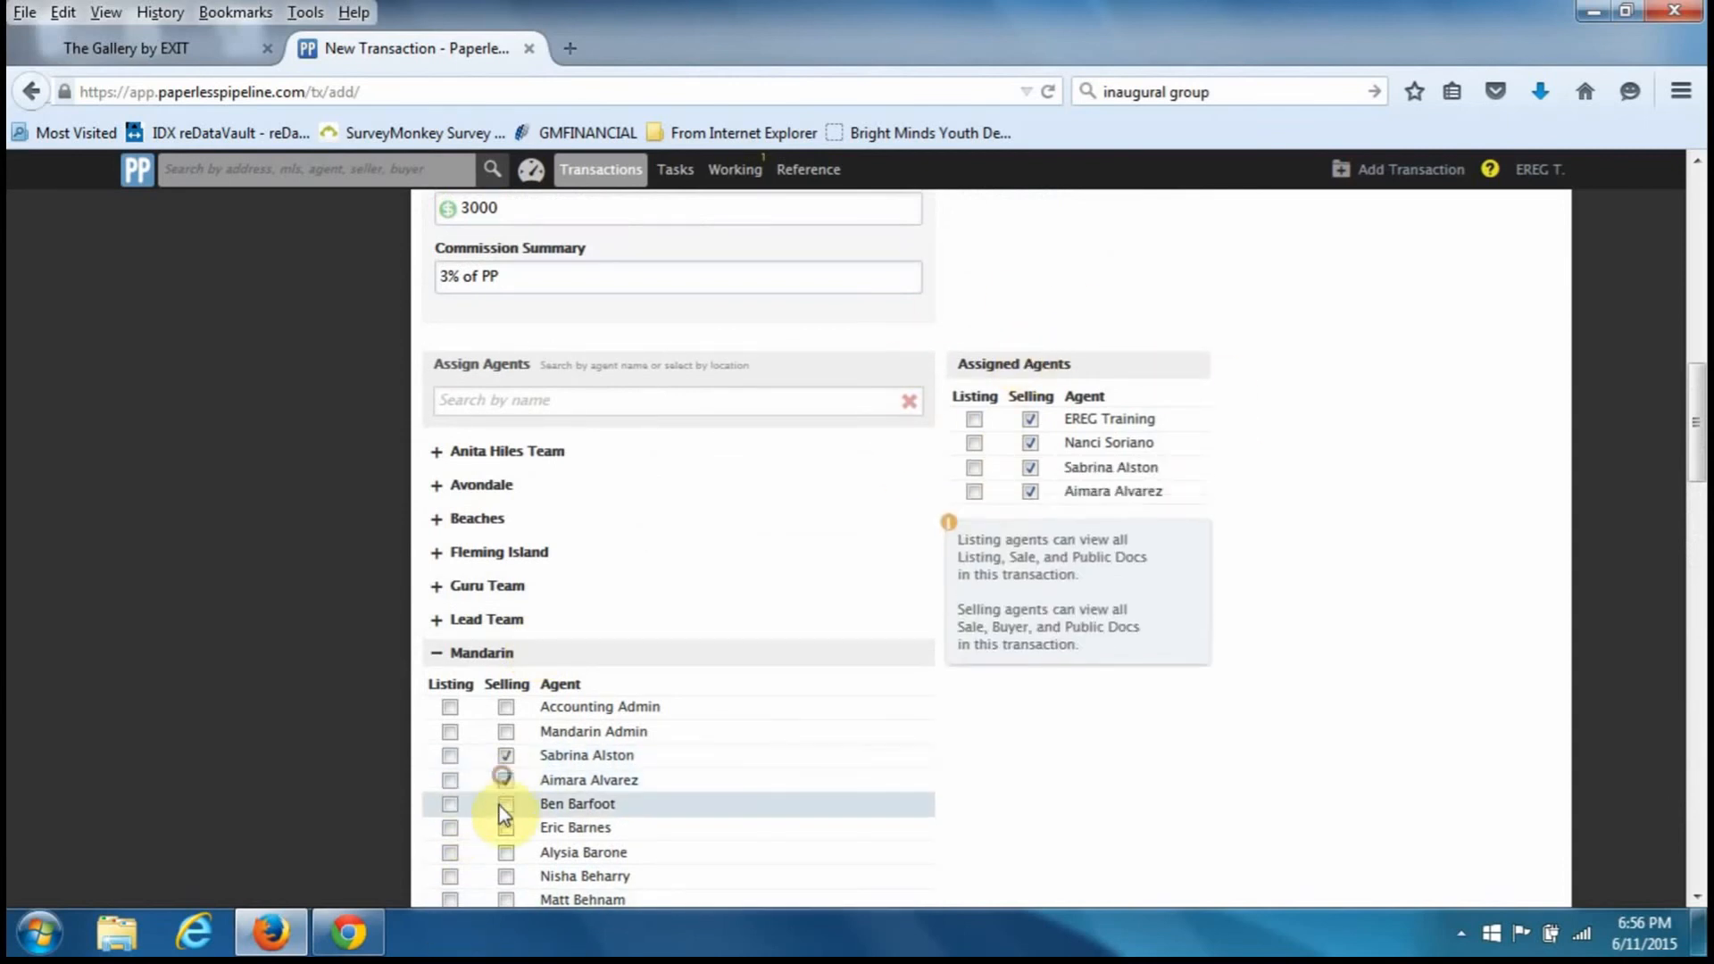
pyautogui.click(505, 804)
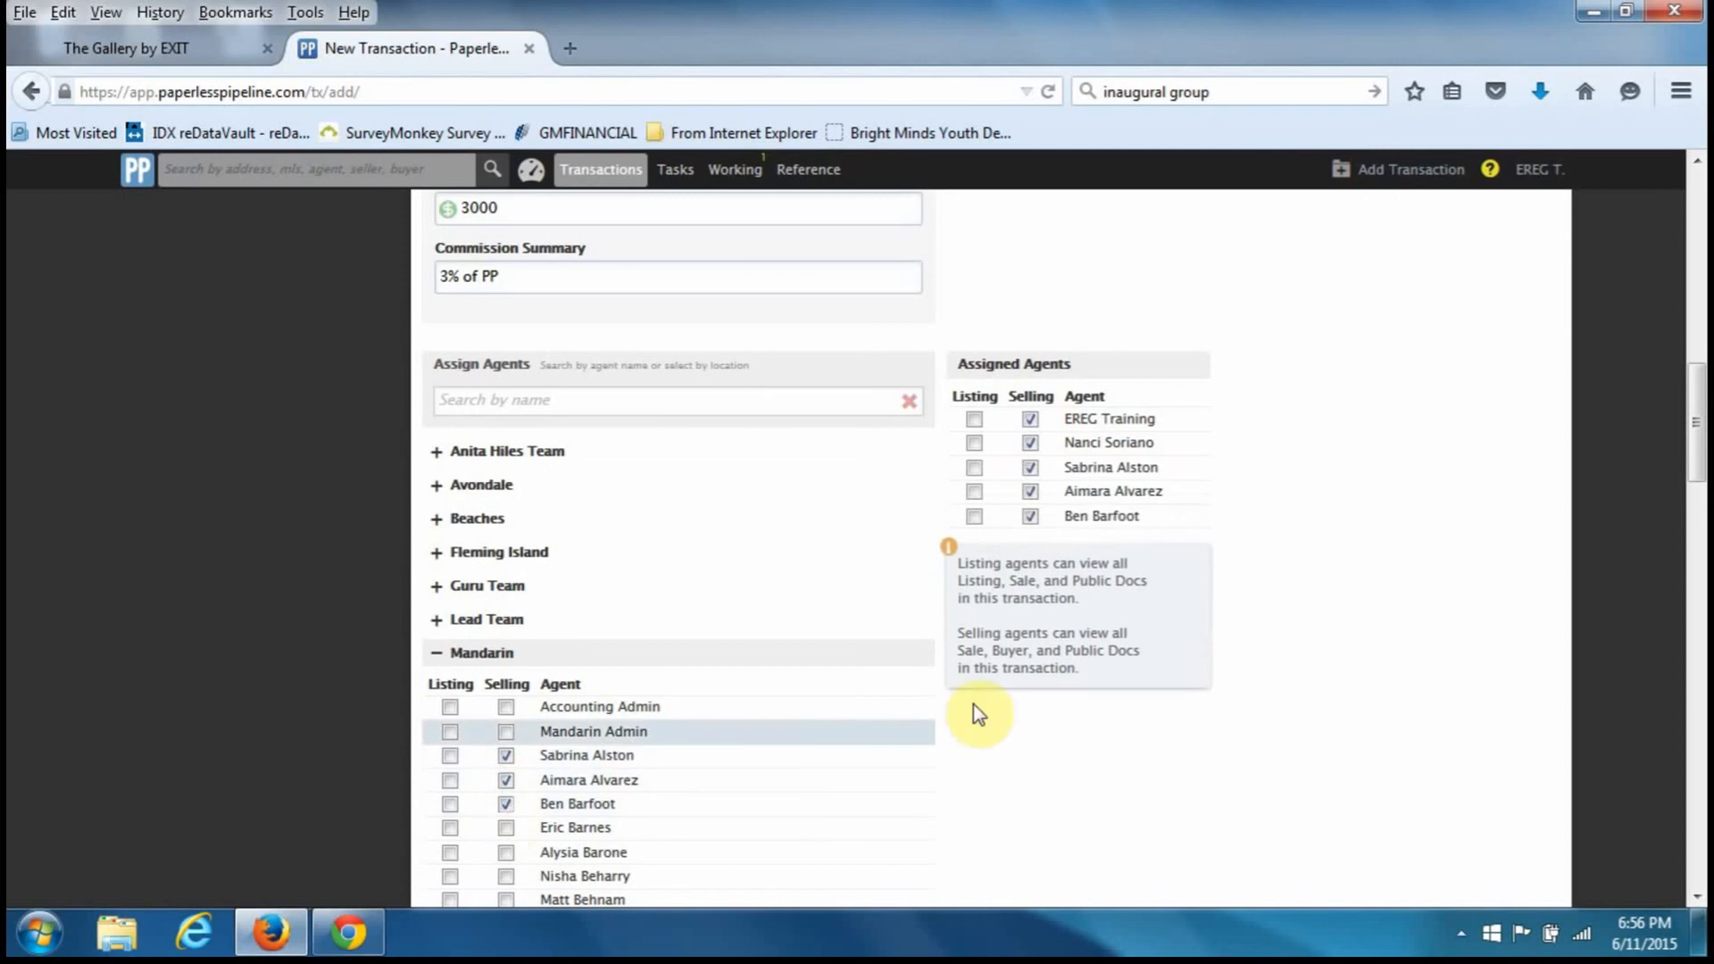
pyautogui.click(1030, 516)
pyautogui.click(1030, 491)
pyautogui.click(1031, 467)
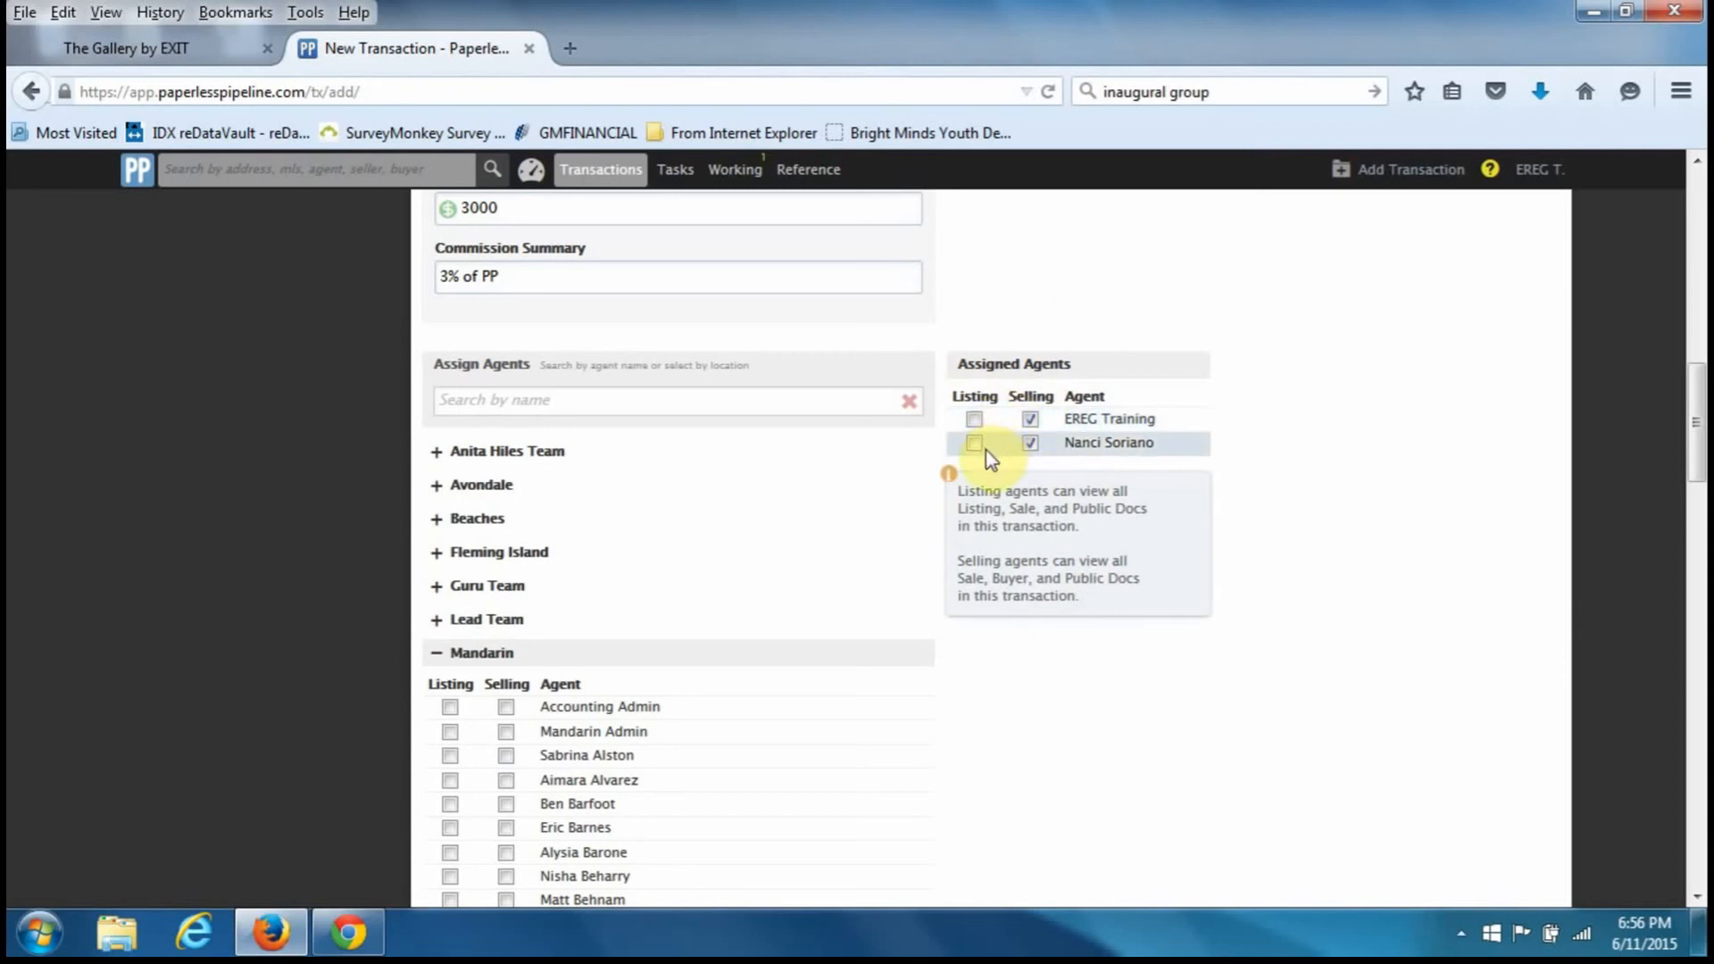
pyautogui.click(1031, 444)
# - Mark the transaction as having outside co-op agents
pyautogui.scroll(-7, 702, 647)
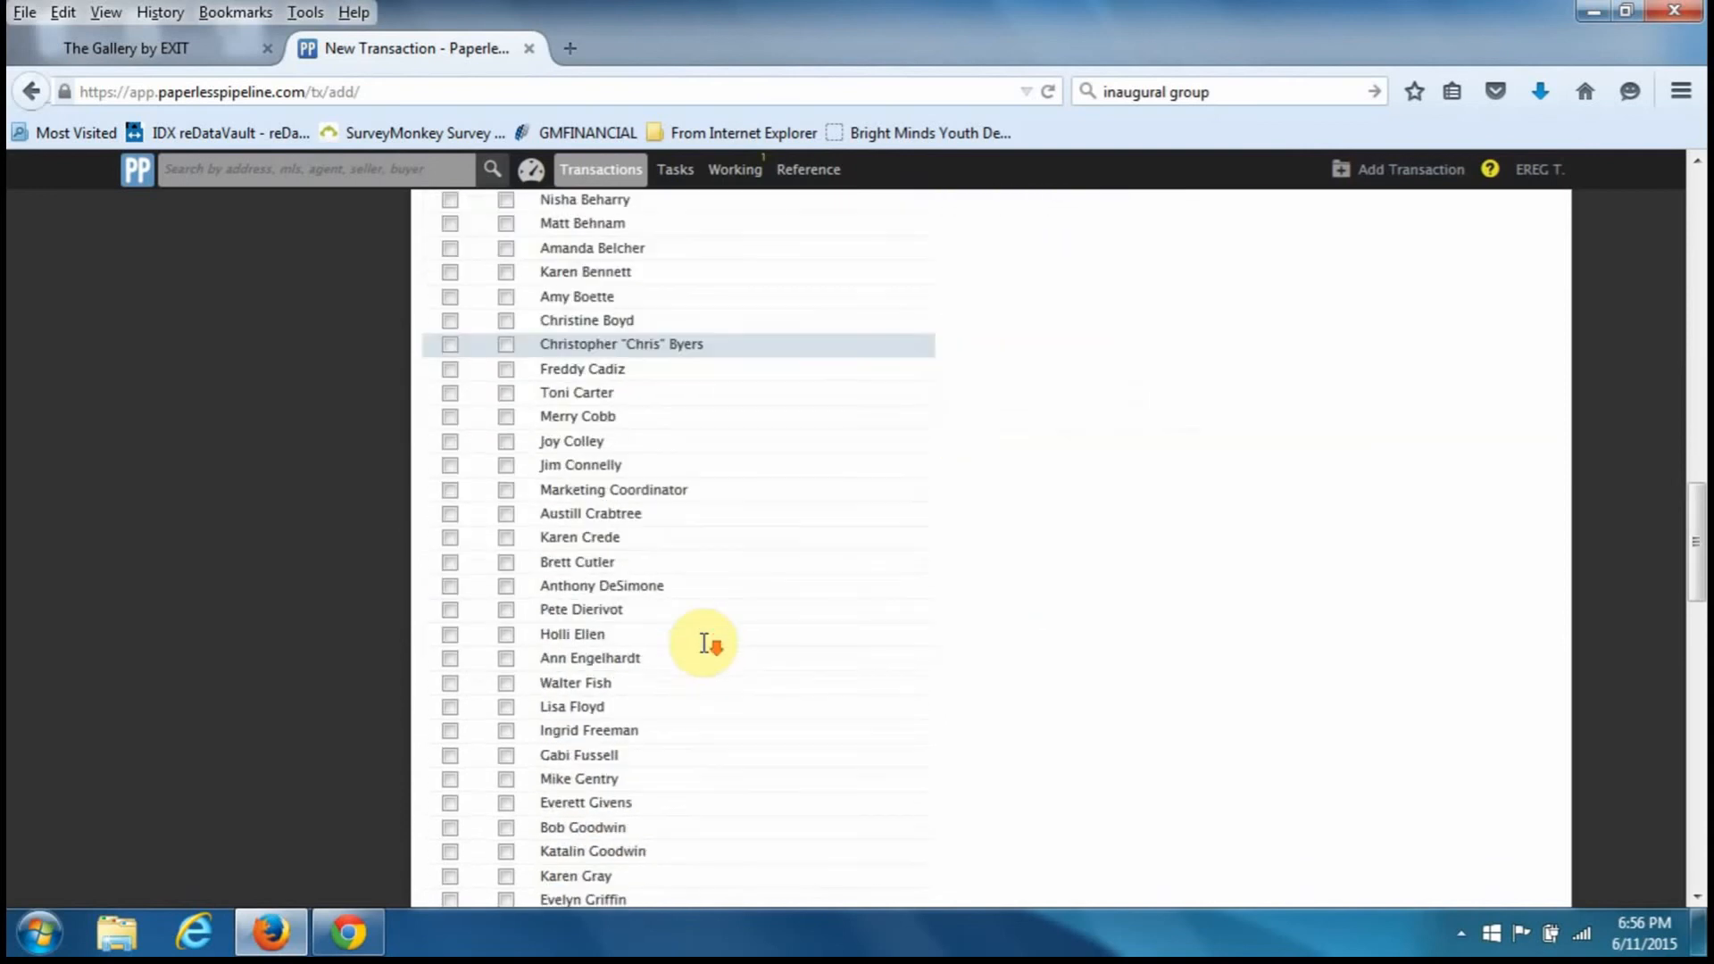
pyautogui.scroll(-20, 704, 645)
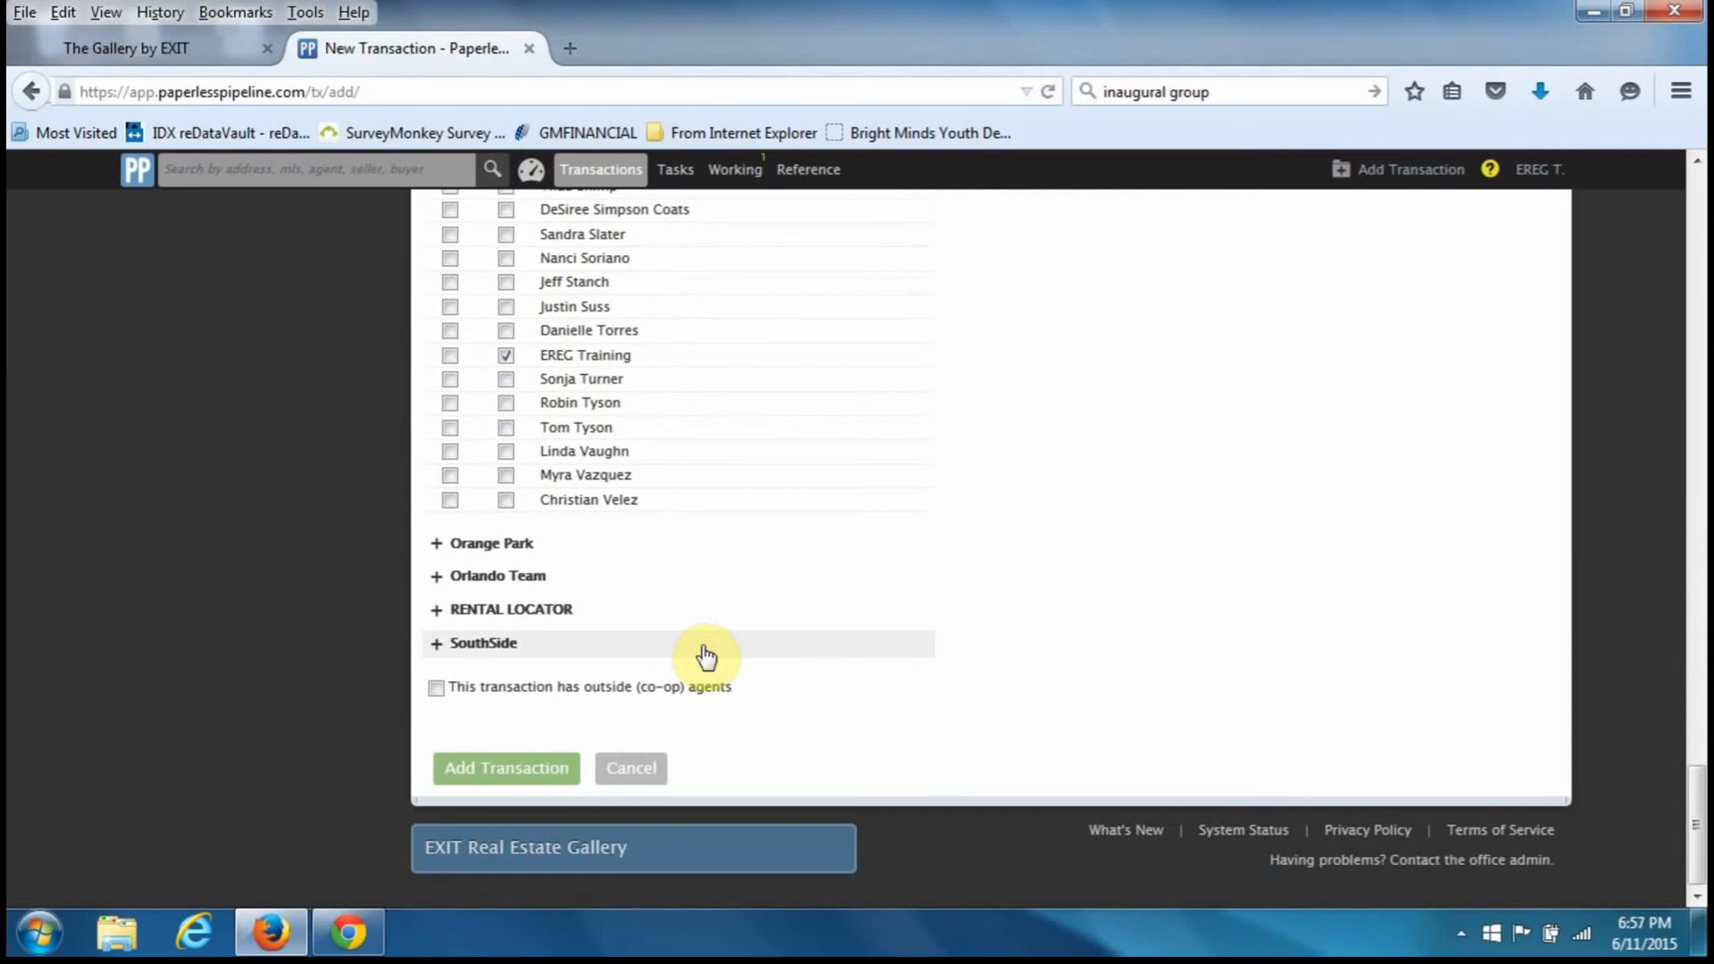
pyautogui.click(436, 689)
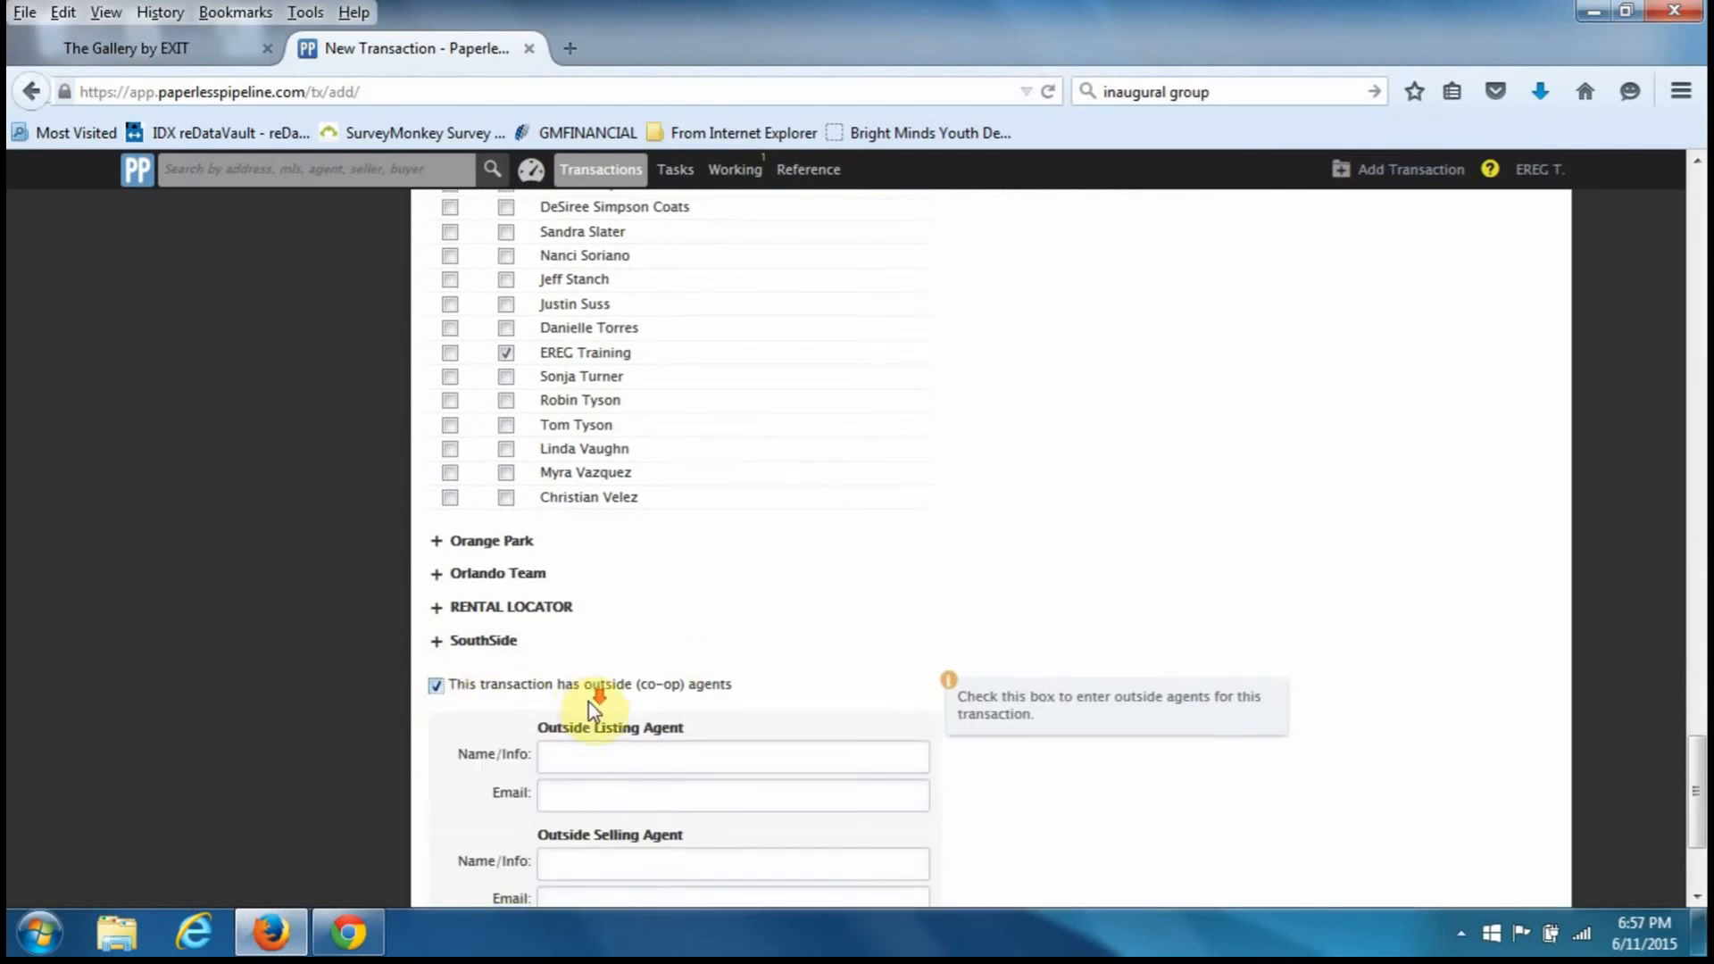
# - Fill the outside listing agent's name and e-mail from the autocomplete suggestions
pyautogui.scroll(-2, 589, 705)
pyautogui.click(680, 627)
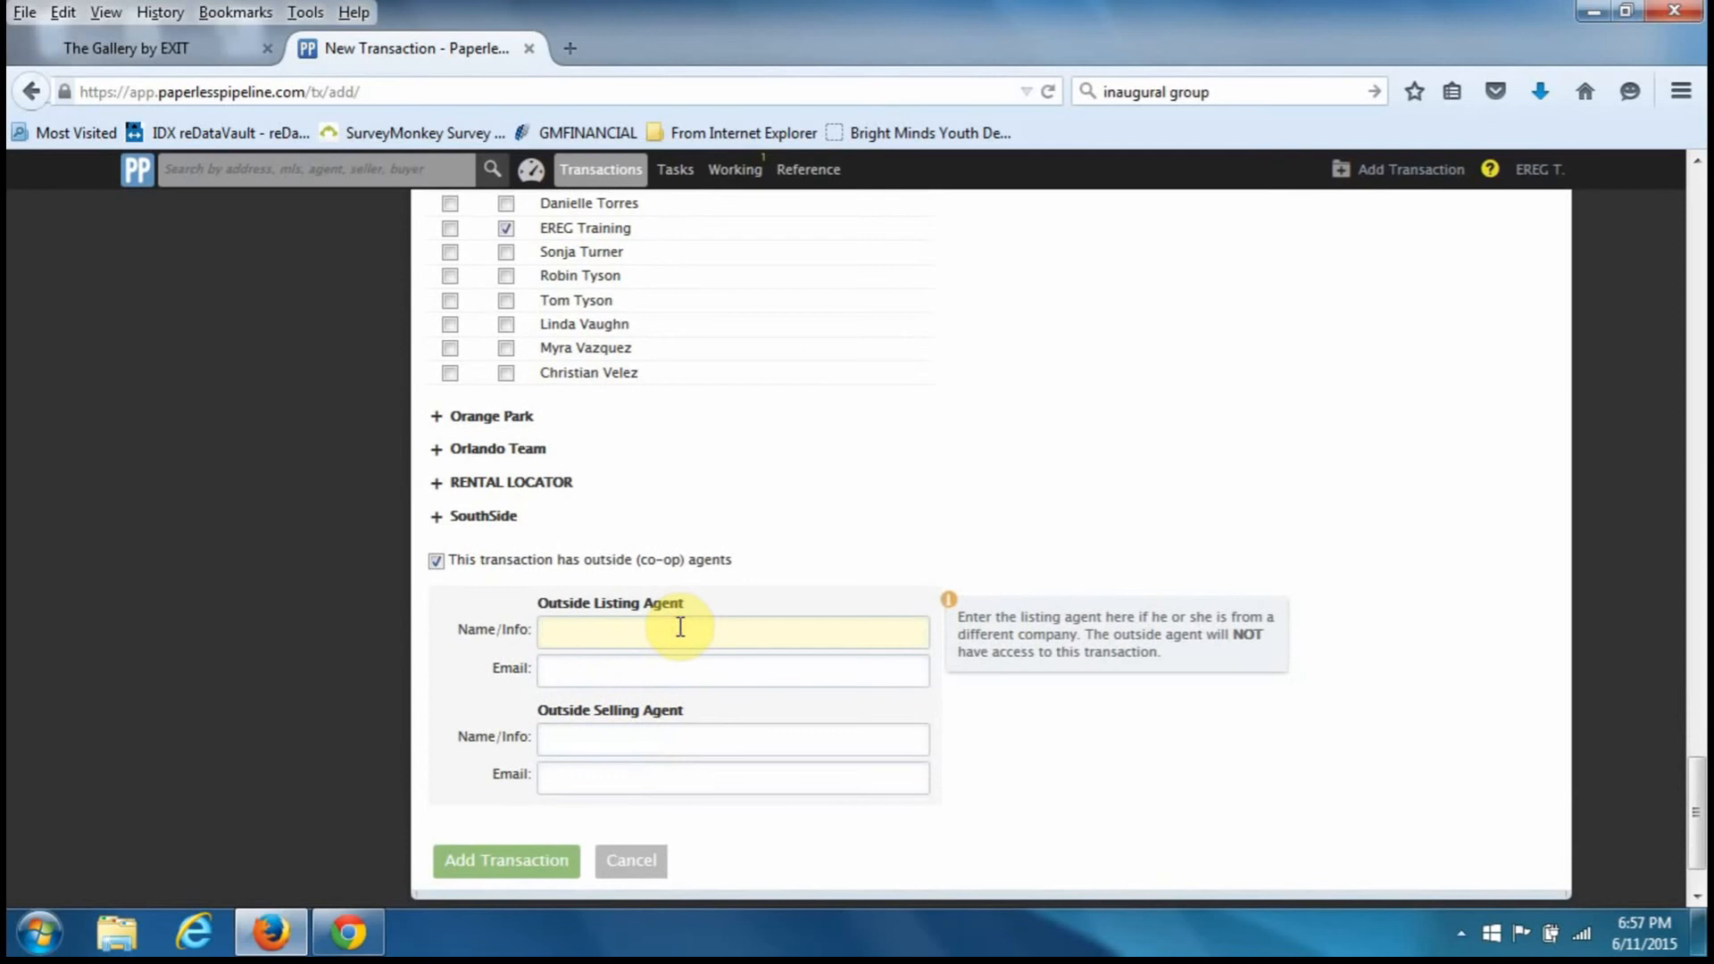
pyautogui.write('J')
pyautogui.press('Down')
pyautogui.press('Tab')
pyautogui.write('Jo')
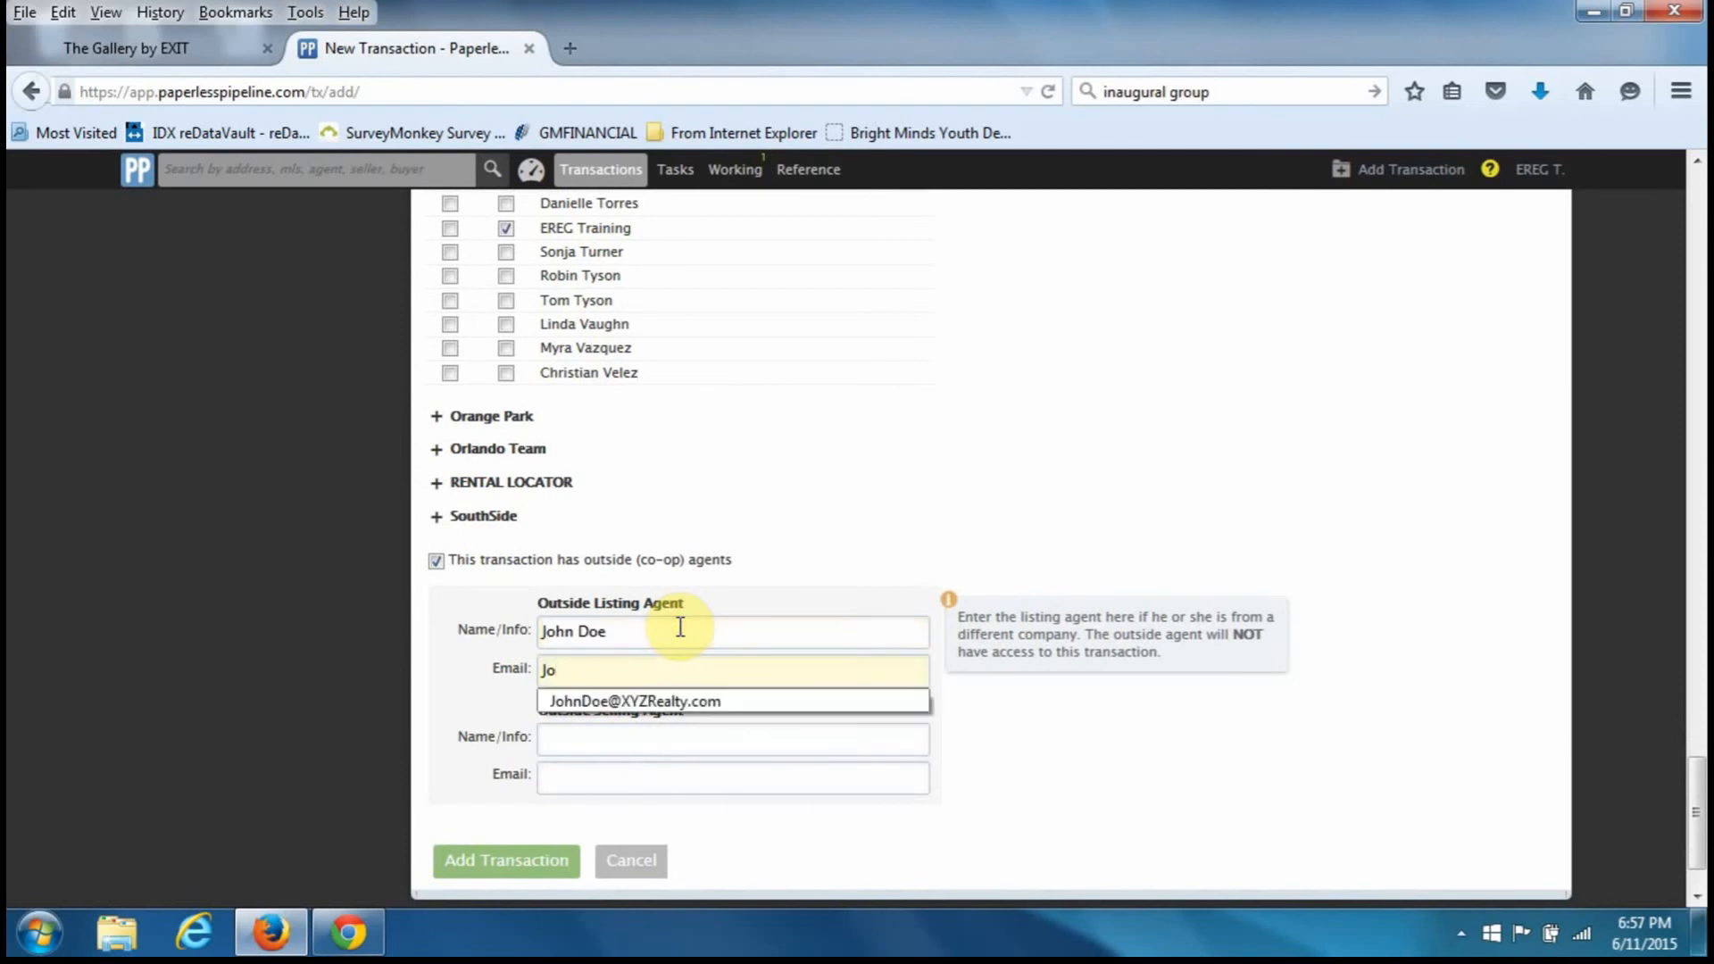
pyautogui.press('Down')
pyautogui.press('Tab')
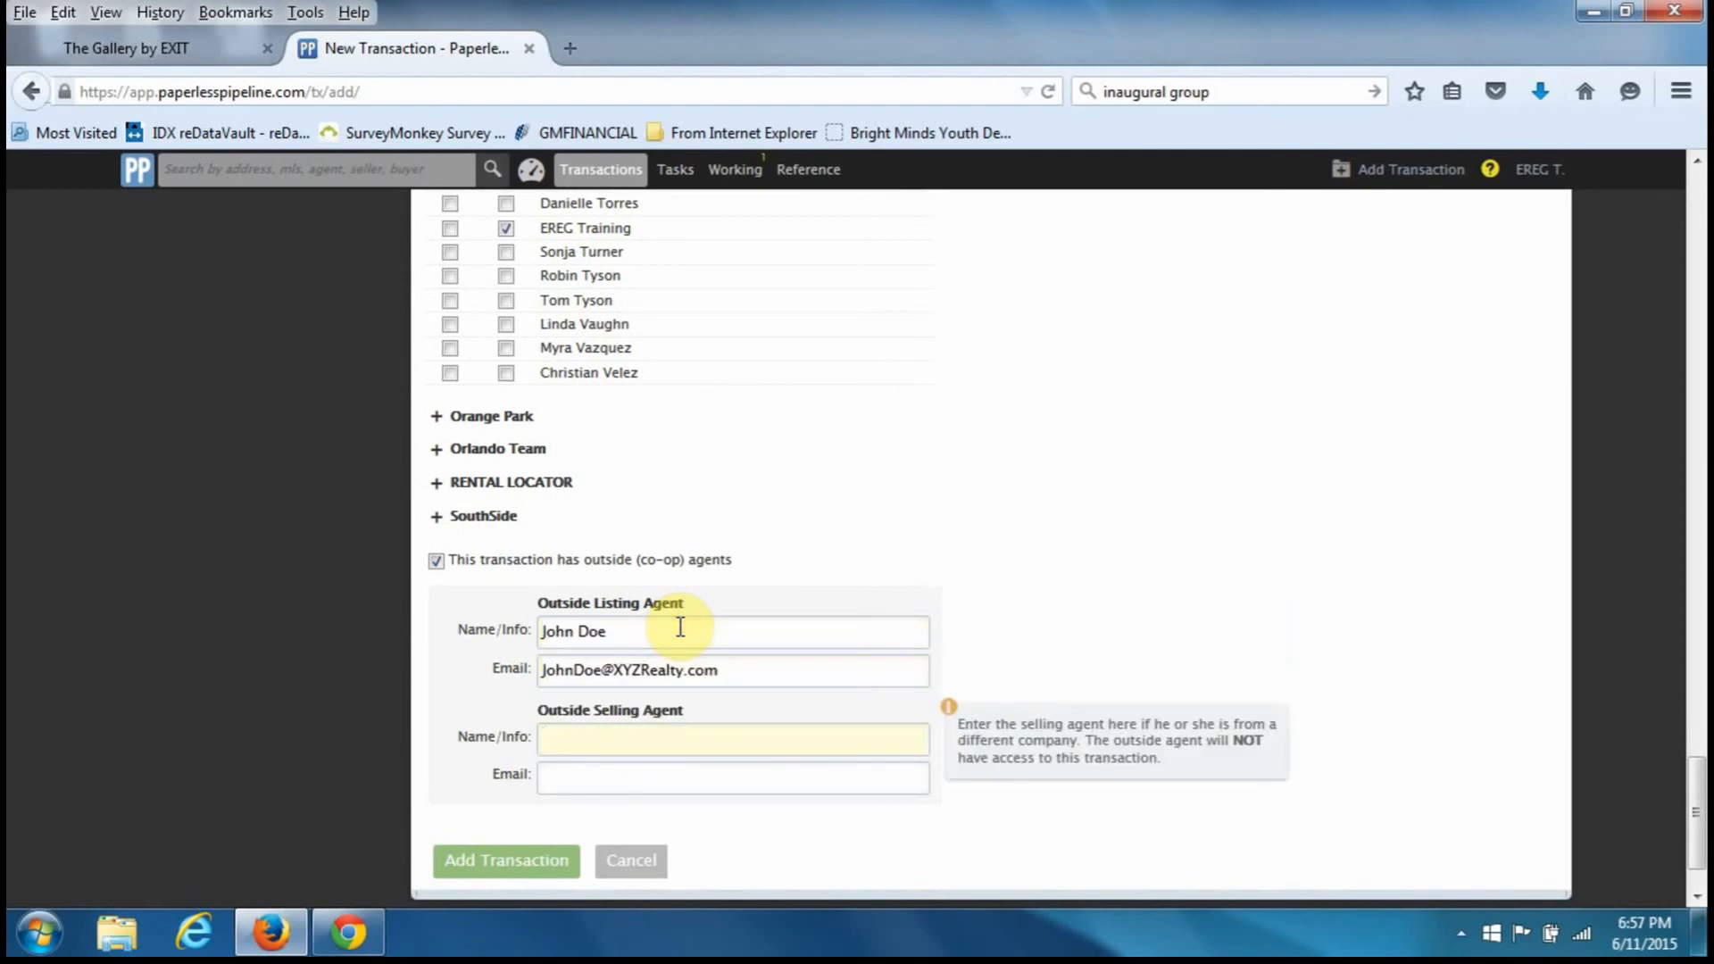
# - Add the brokerage 'XYZ Realty' and the agent's phone number to the listing agent info
pyautogui.click(680, 628)
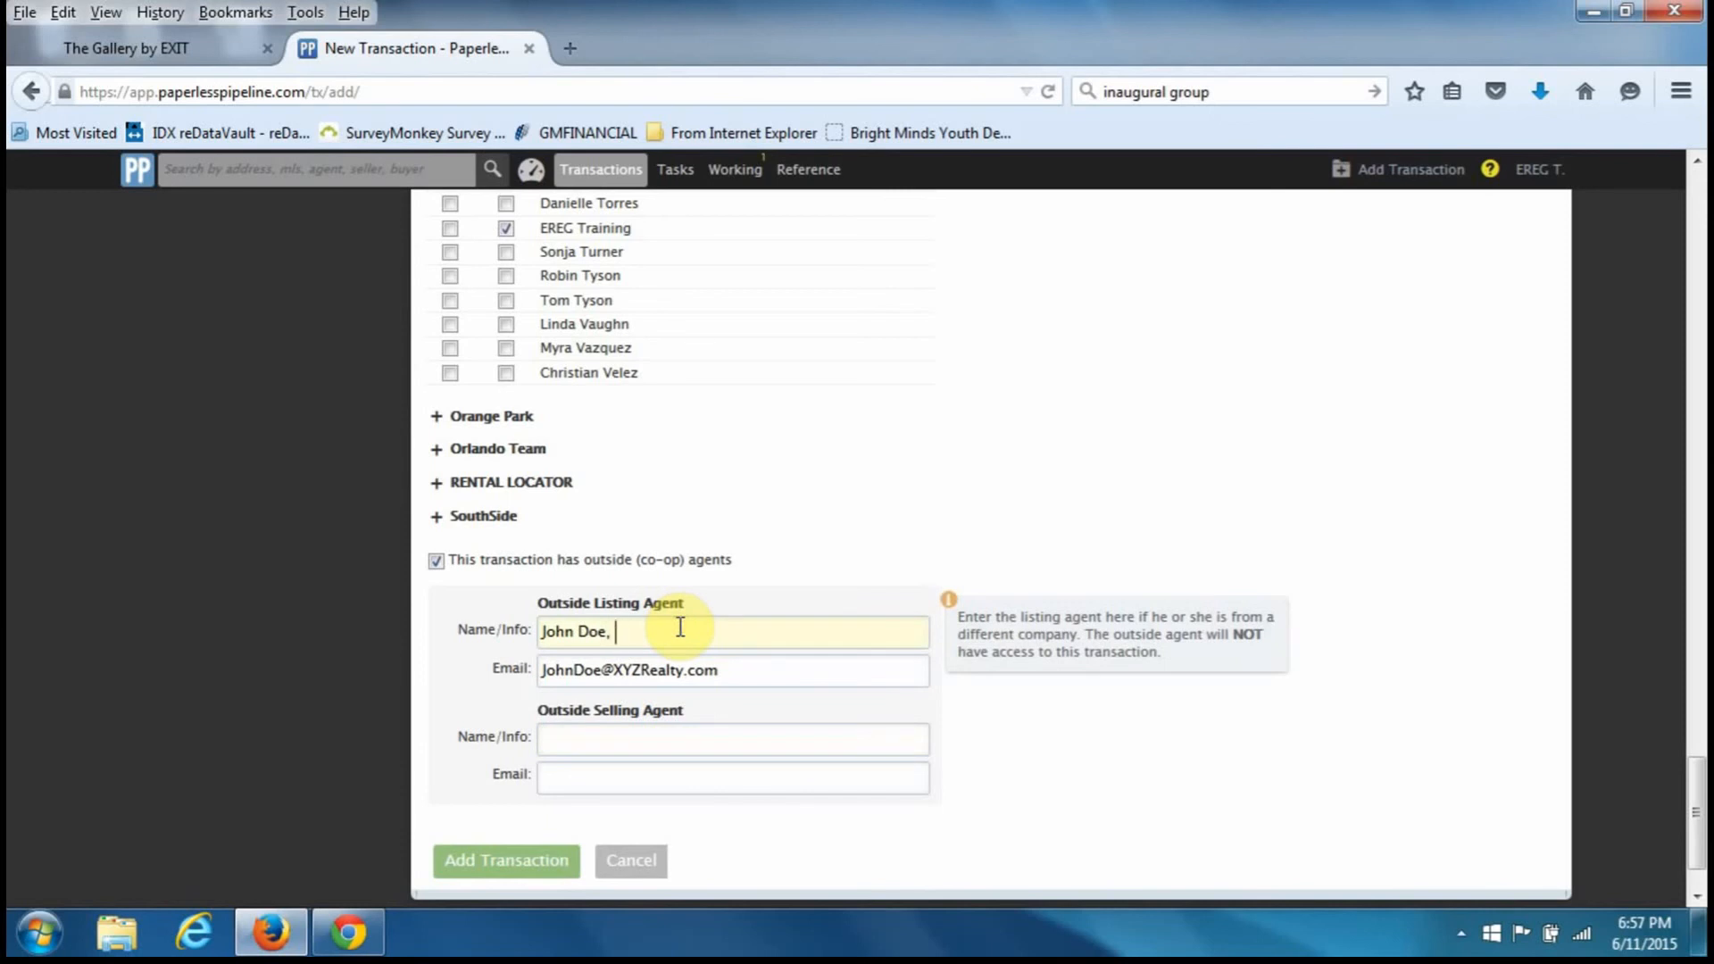
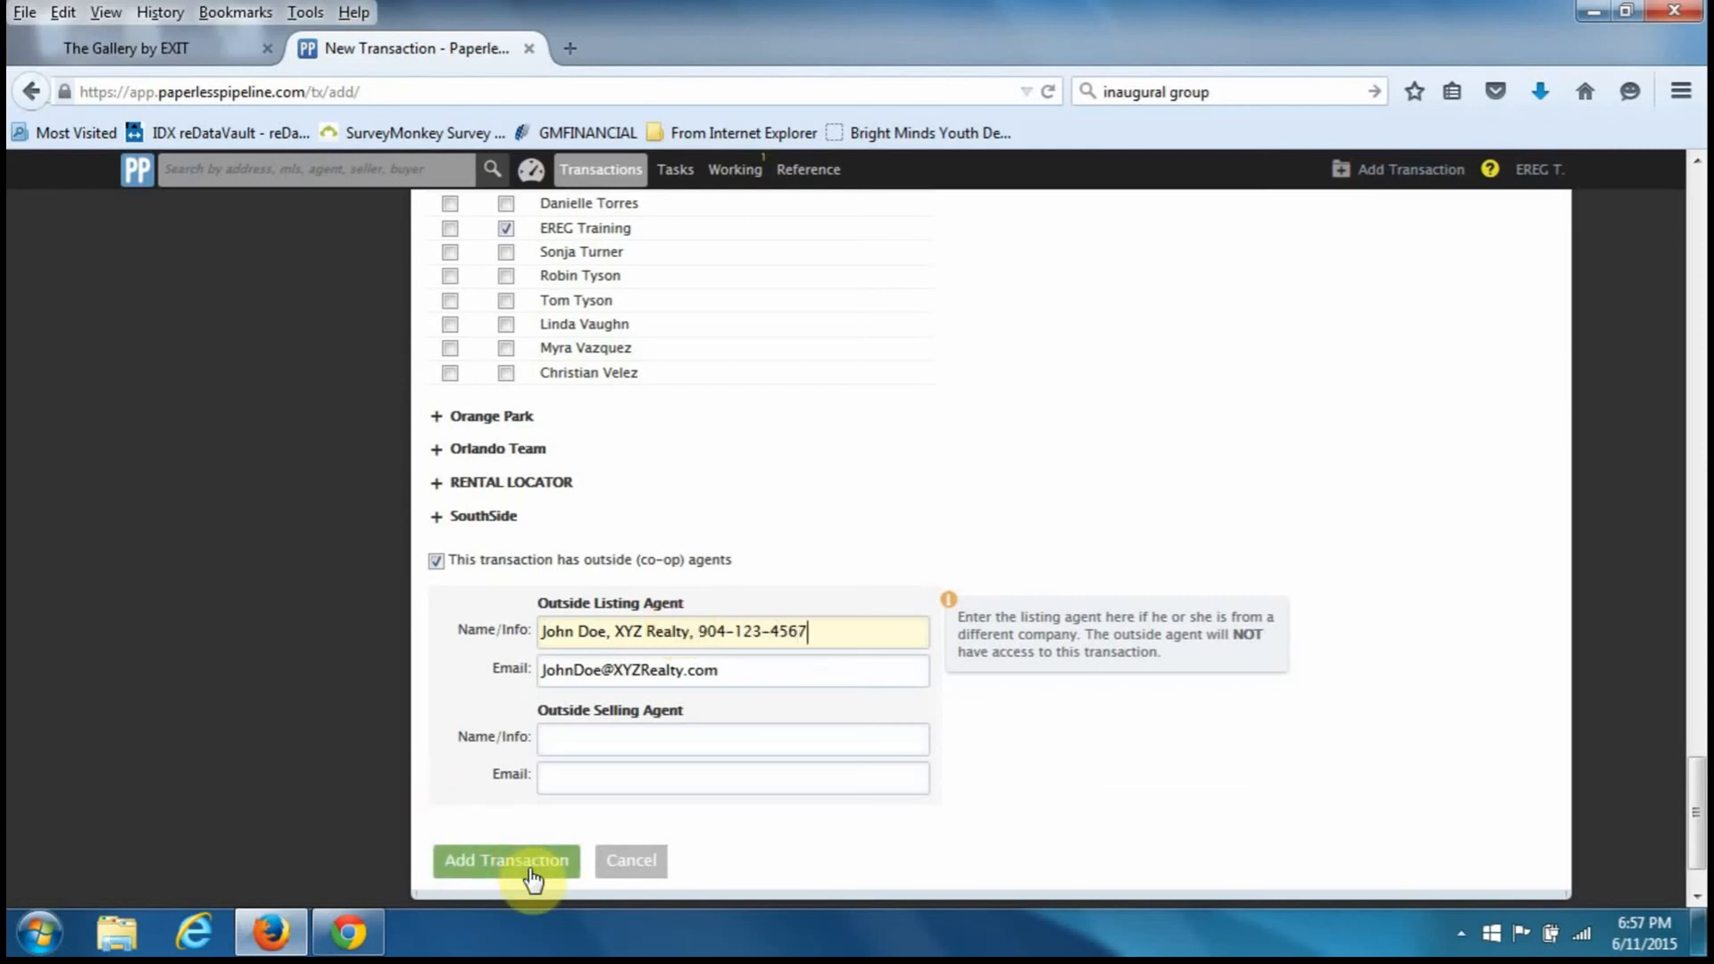
pyautogui.scroll(-2, 533, 879)
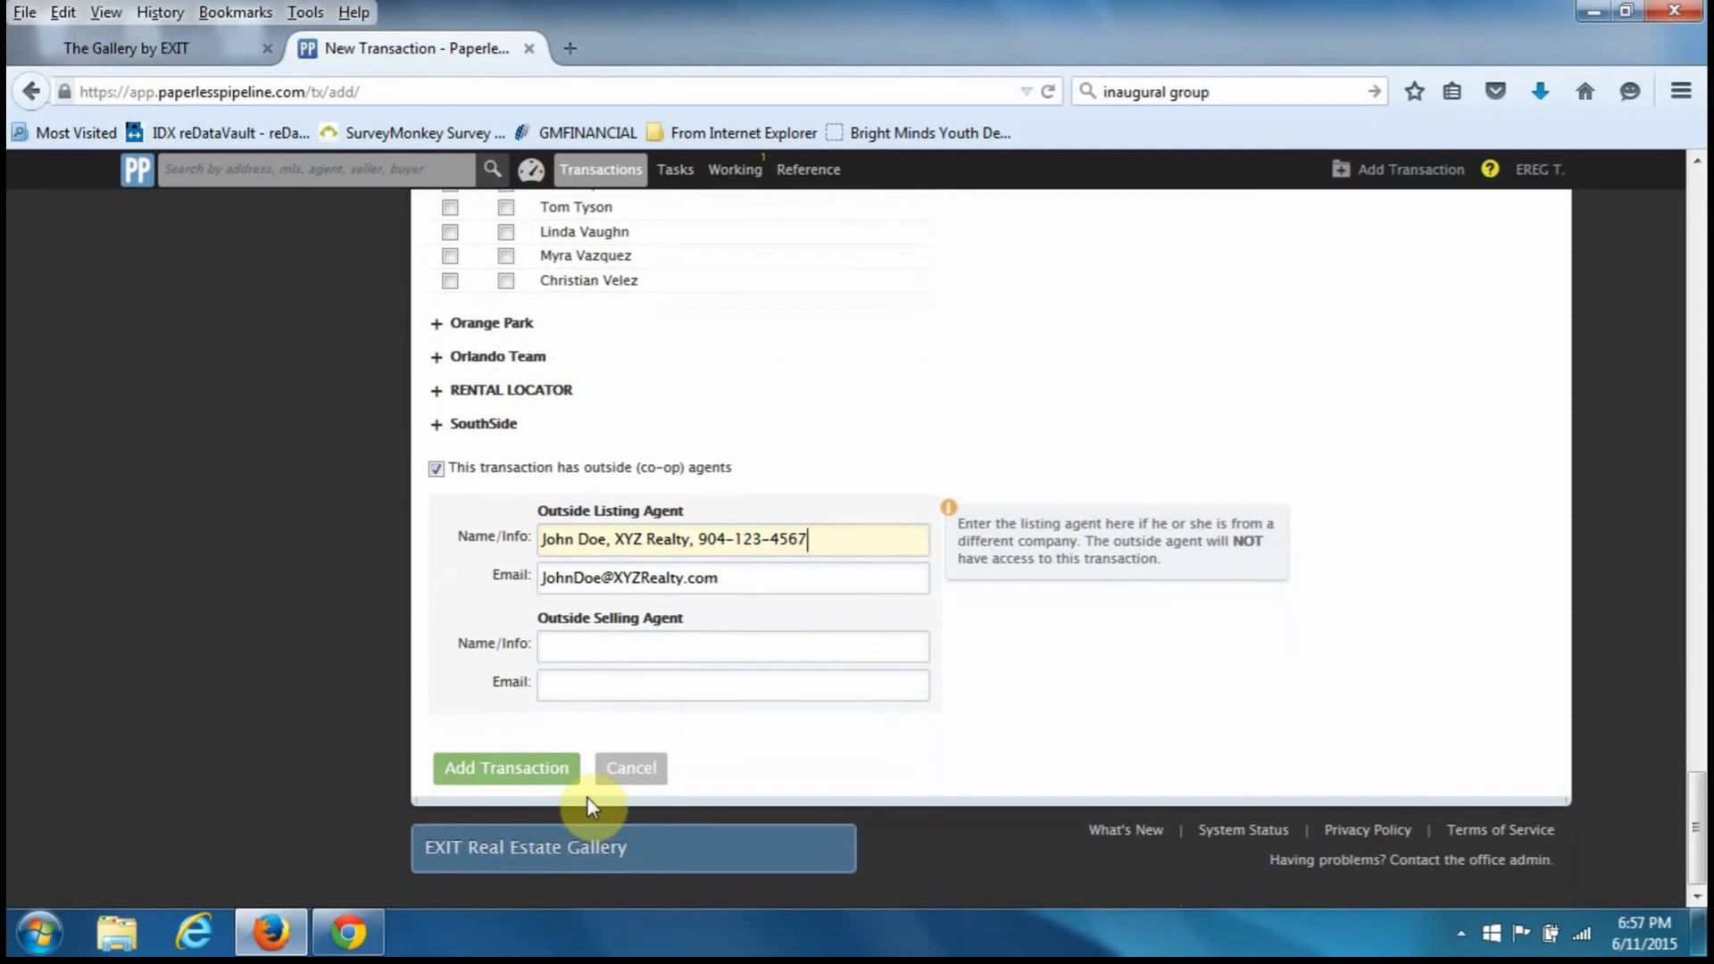
# - Leave the Add Transaction form unsaved and open the 123 Main Street transaction
pyautogui.click(629, 780)
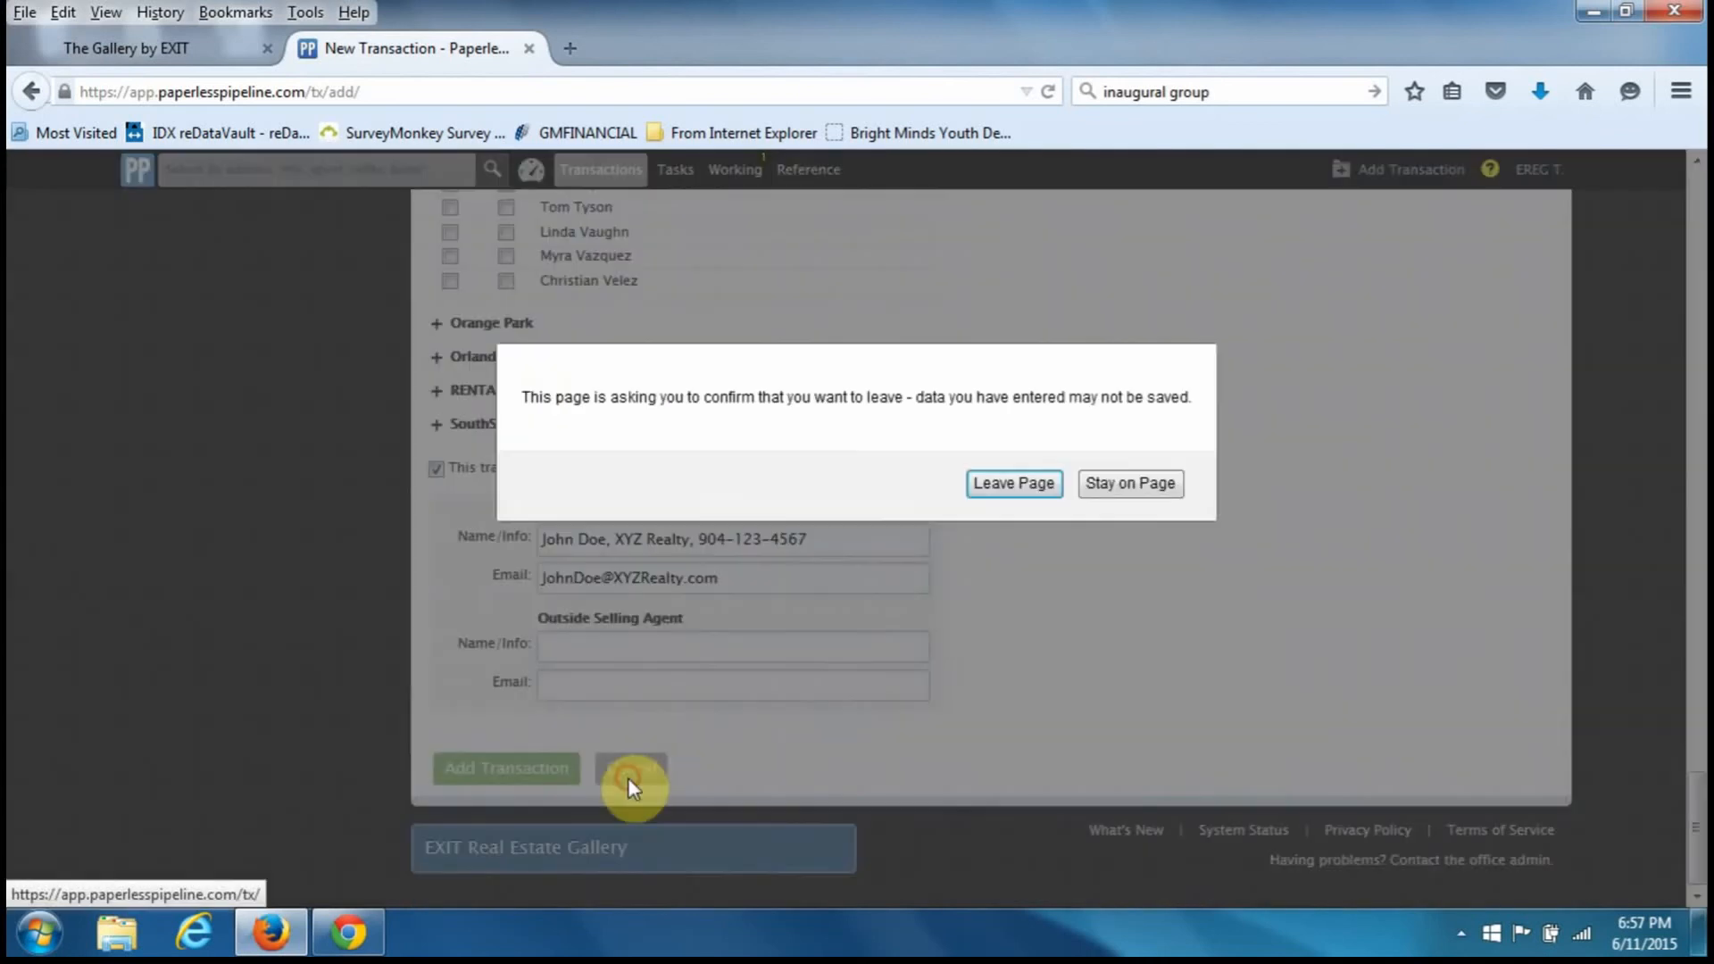
pyautogui.click(1012, 485)
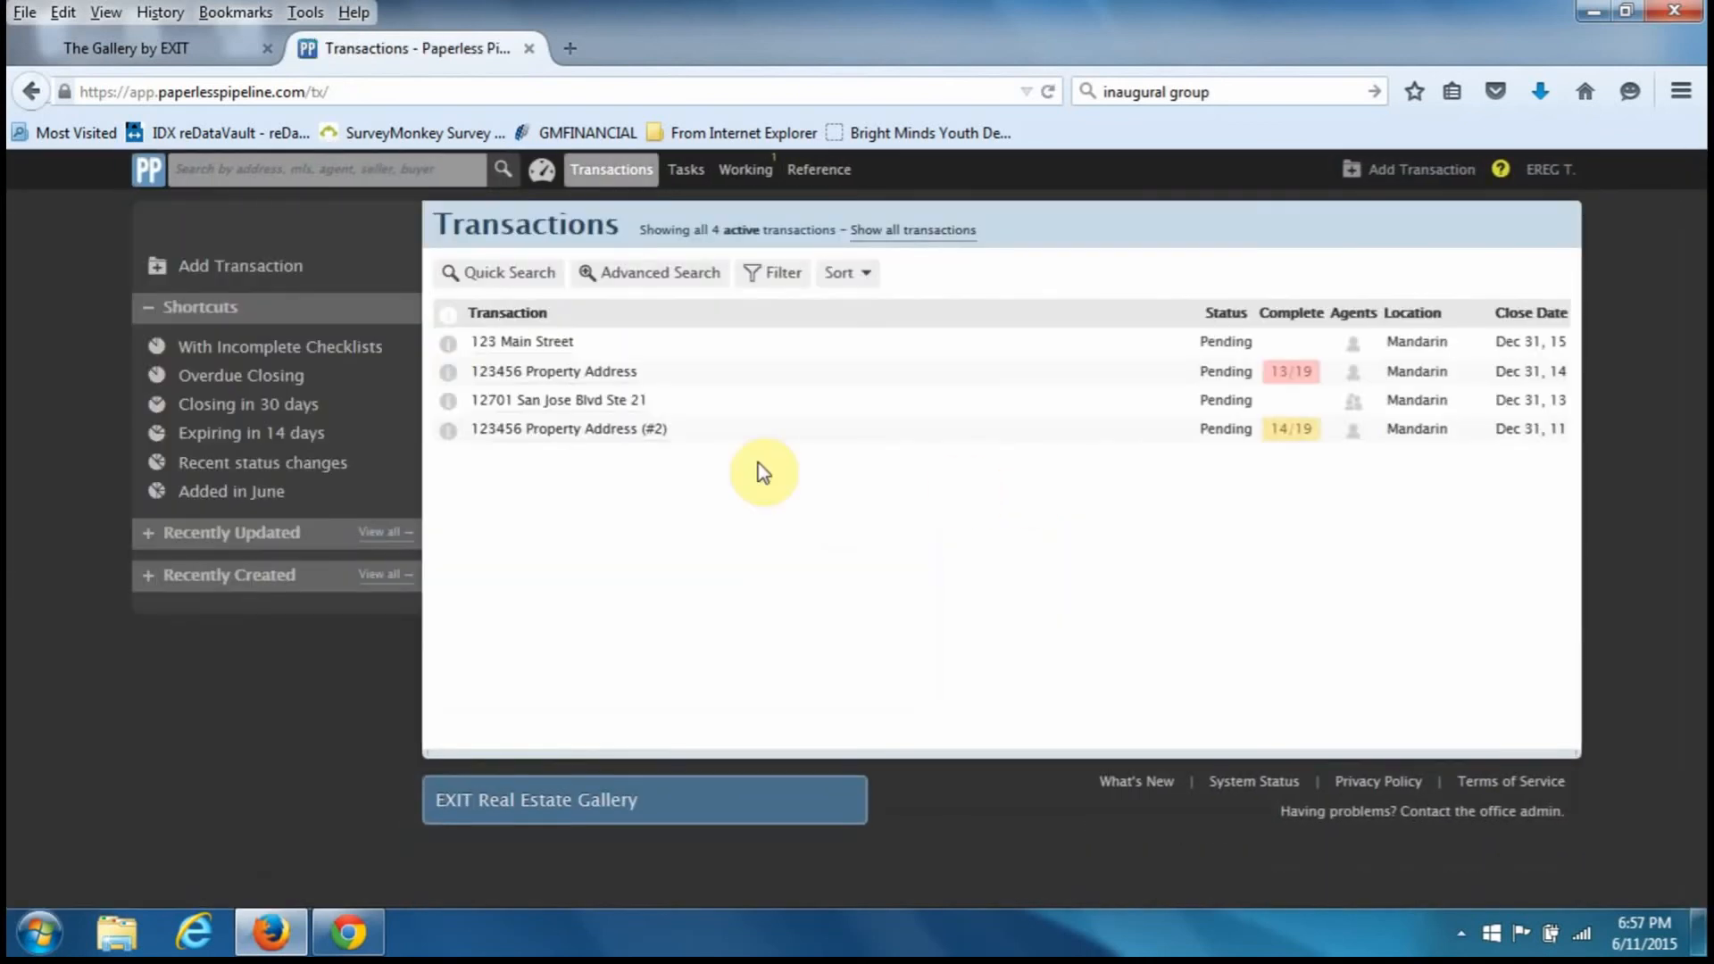
pyautogui.click(547, 342)
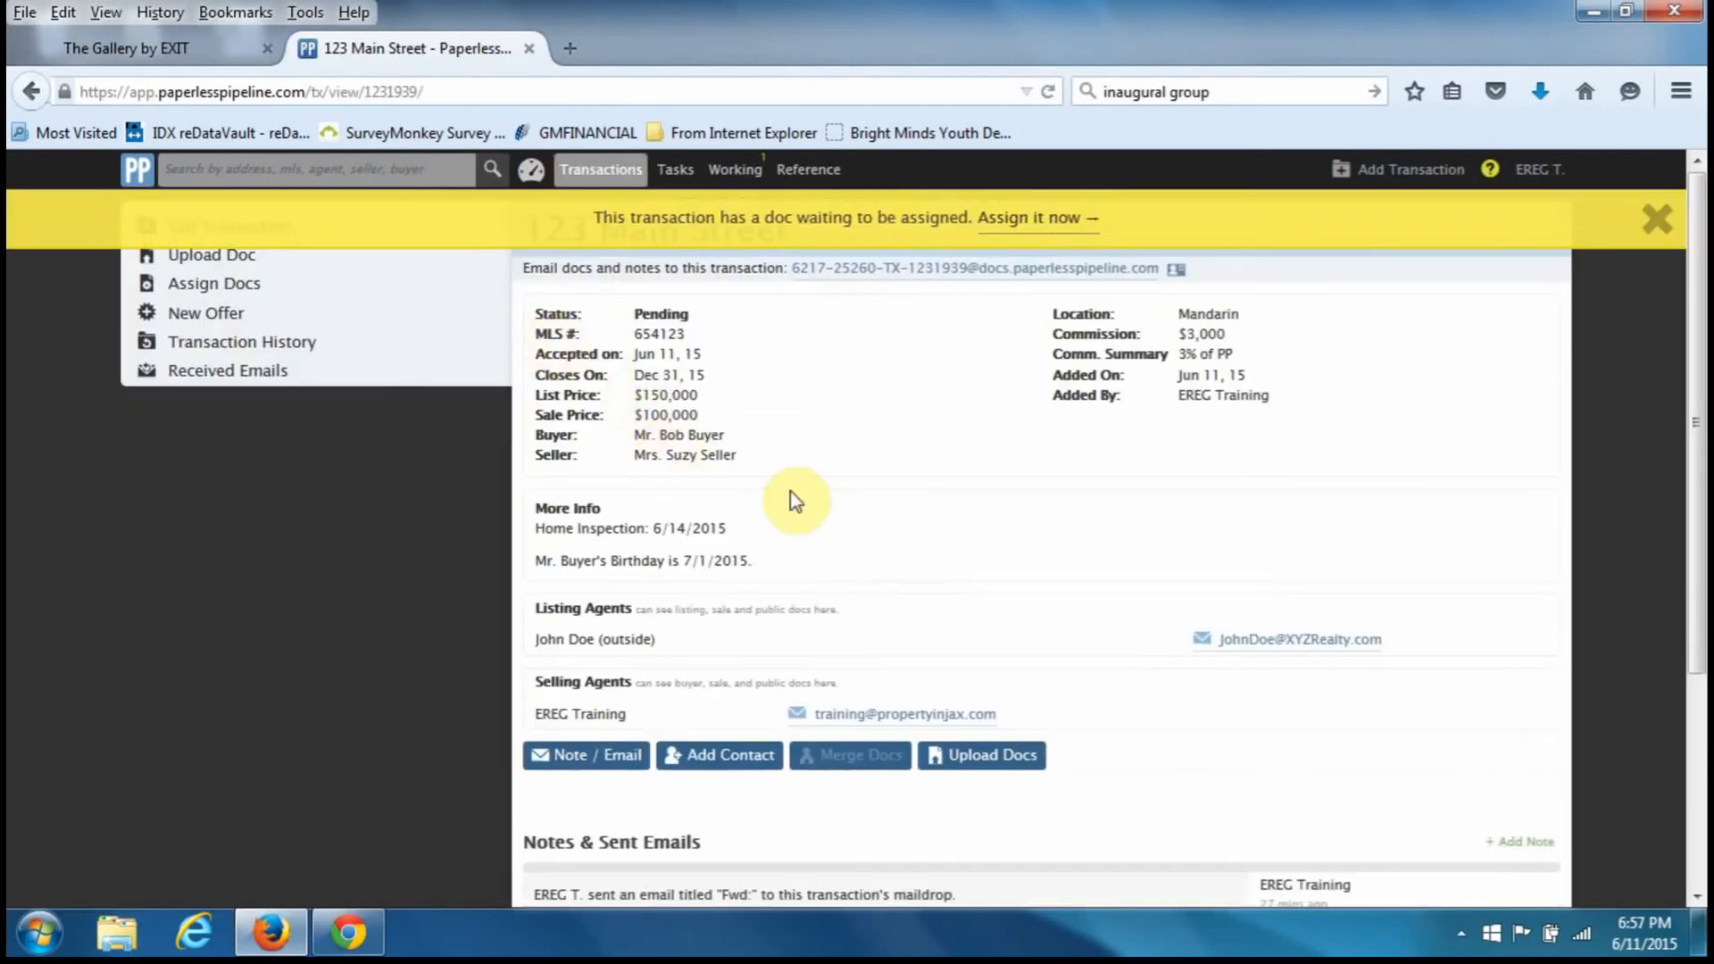
pyautogui.click(1657, 219)
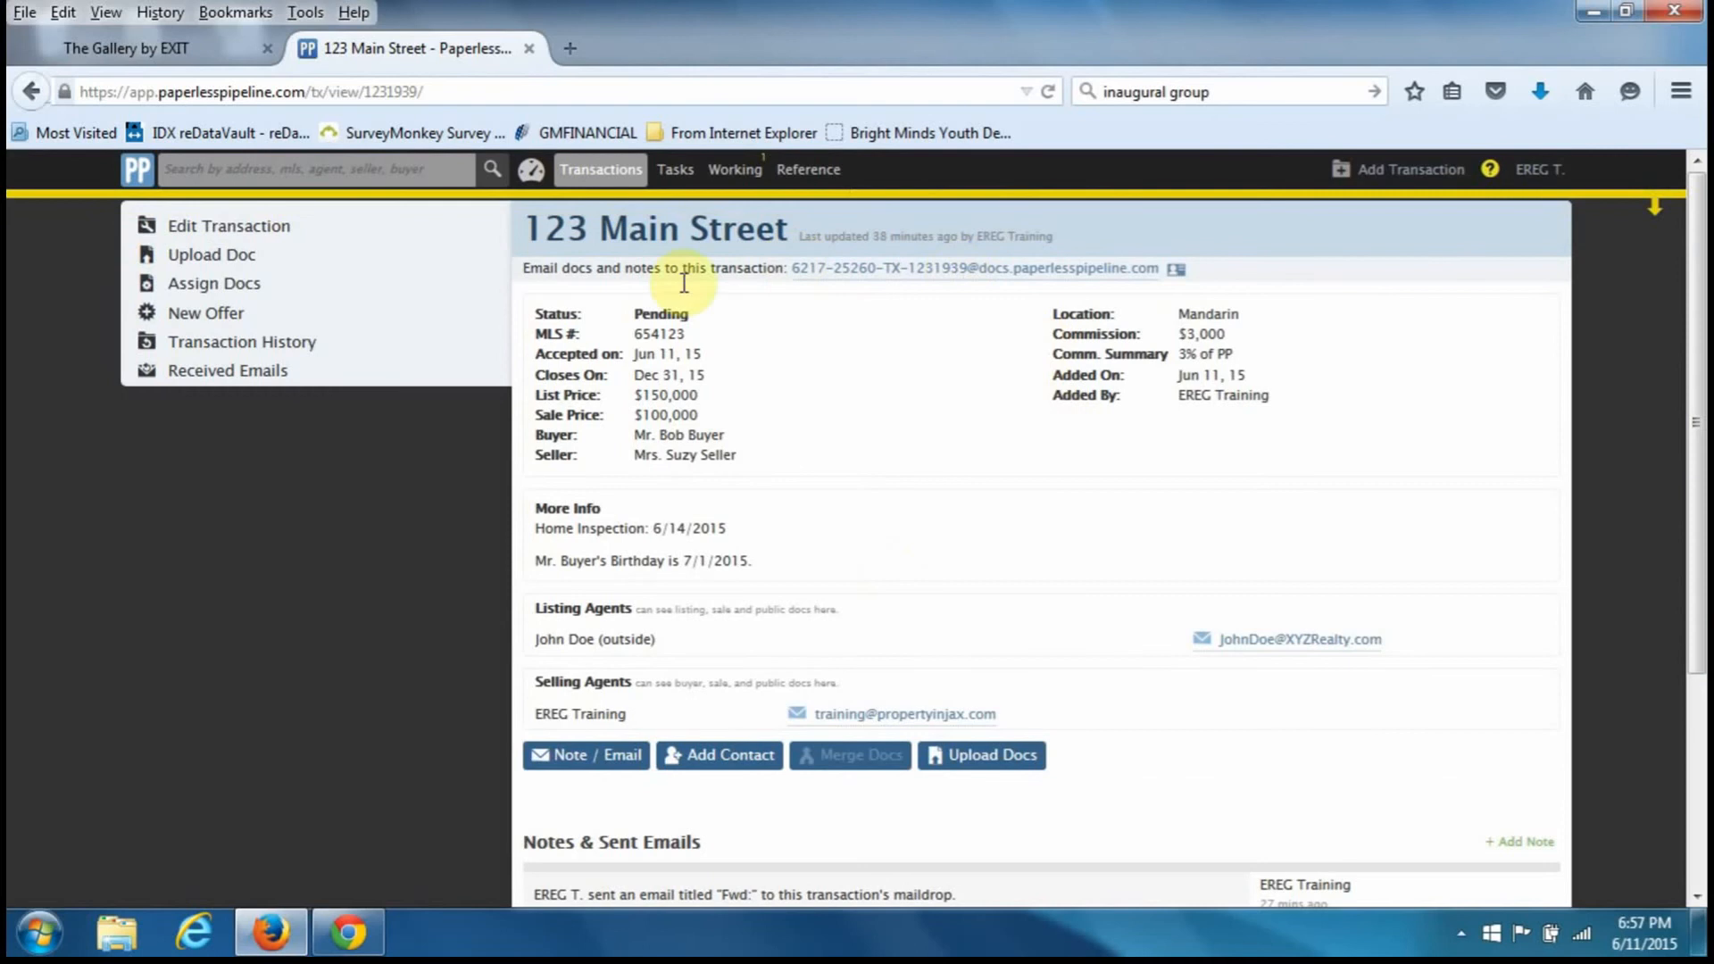
# - Review the 123 Main Street details page, then go to its Upload Doc page
pyautogui.scroll(-5, 1134, 497)
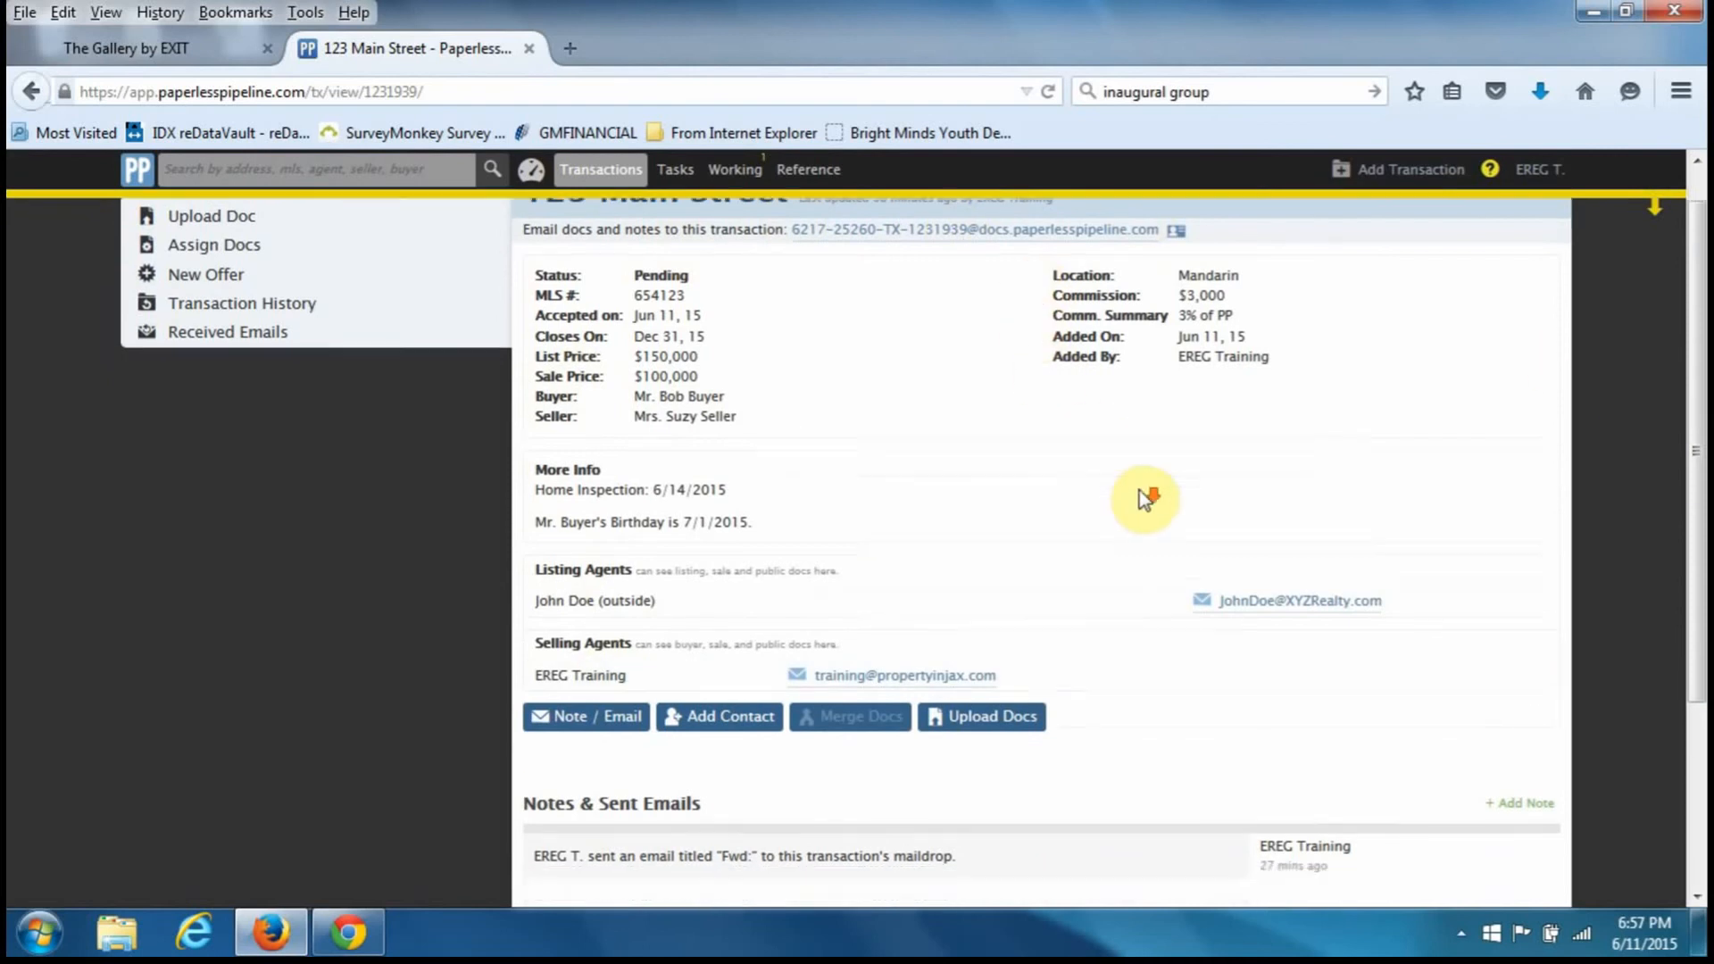
pyautogui.scroll(2, 1140, 497)
pyautogui.scroll(3, 1139, 490)
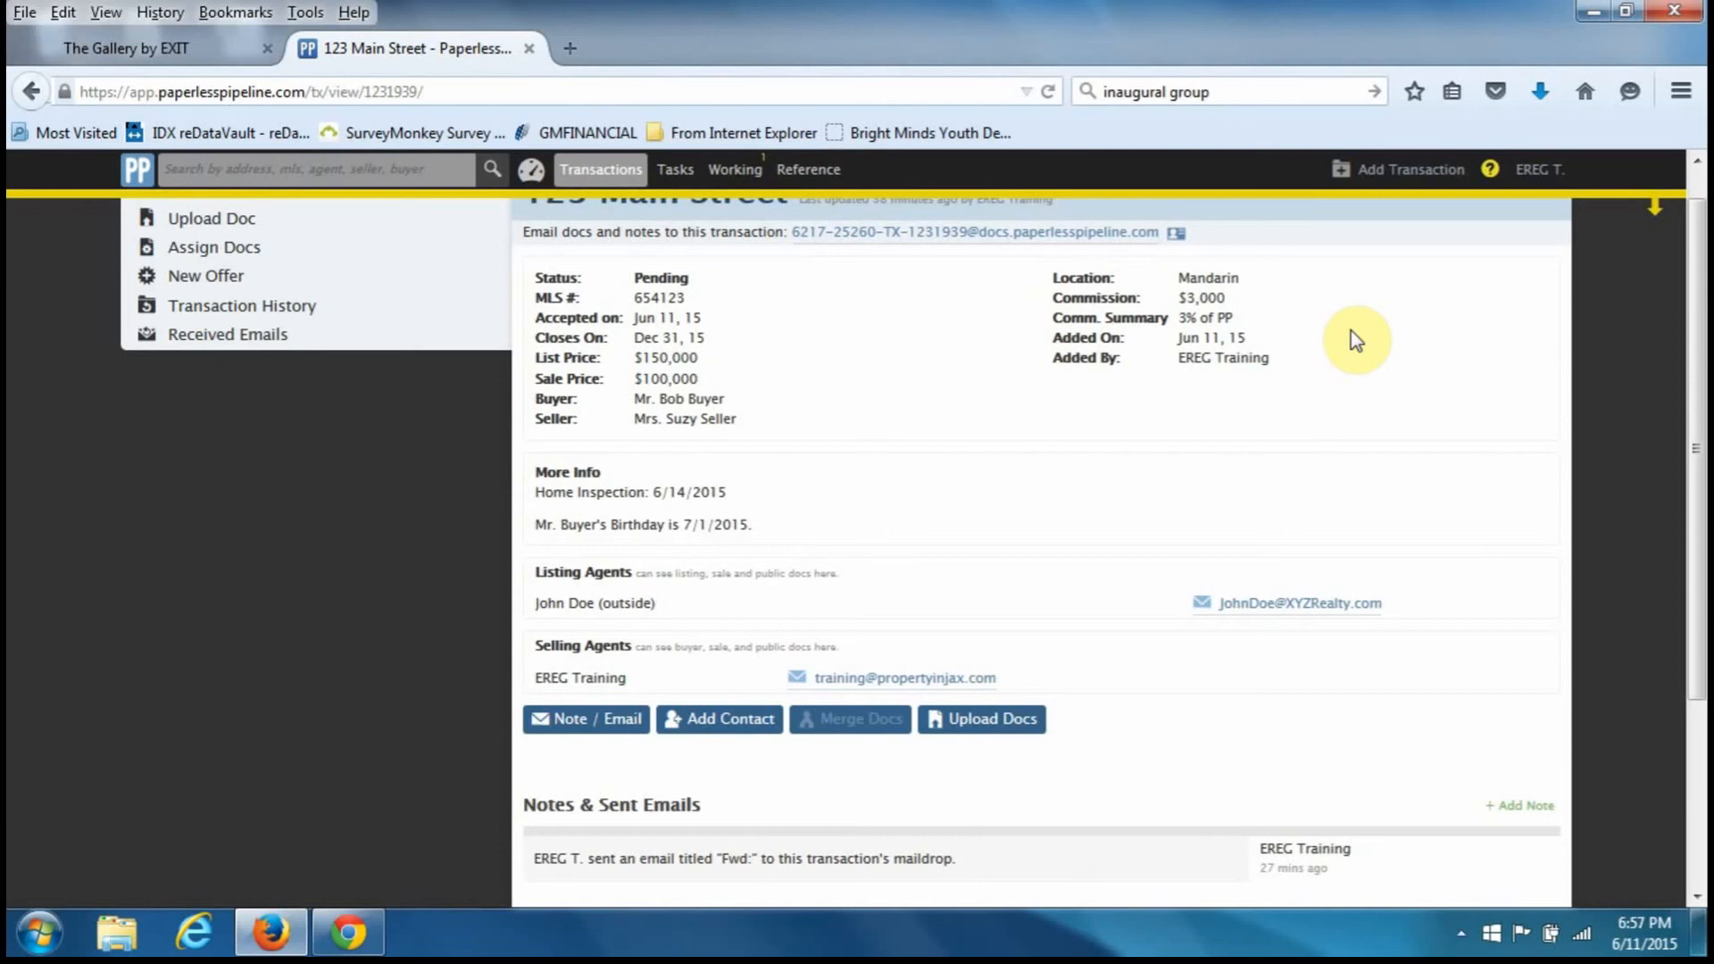
pyautogui.scroll(1, 1352, 340)
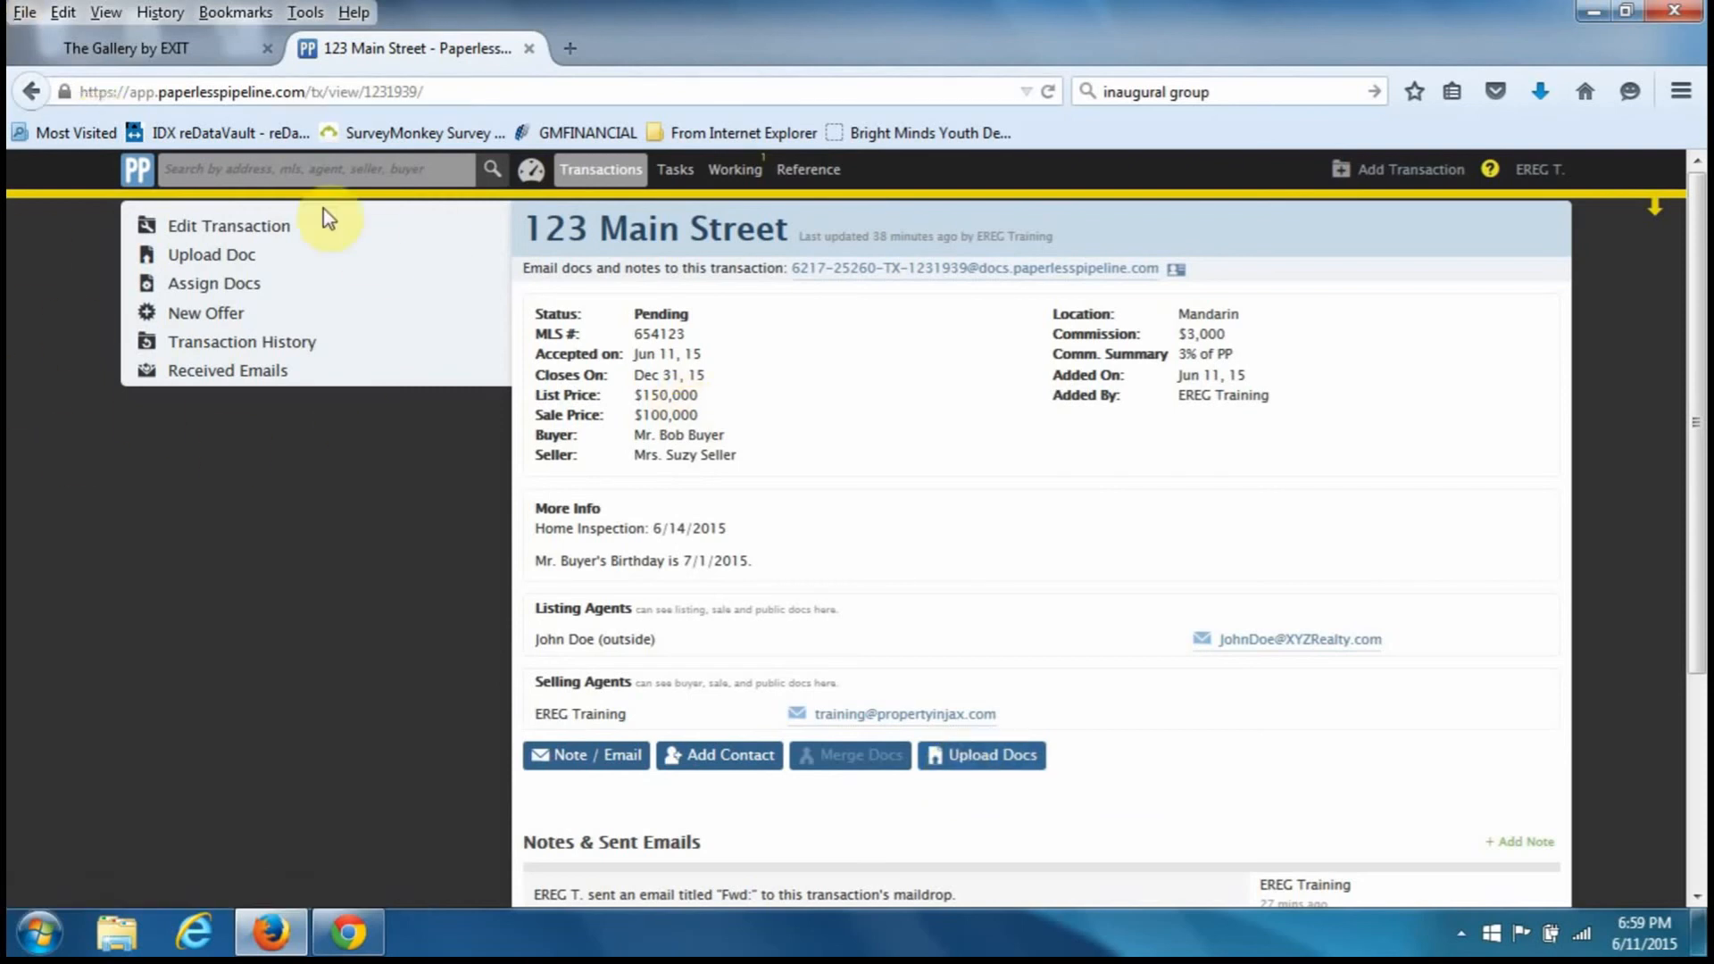
pyautogui.click(186, 261)
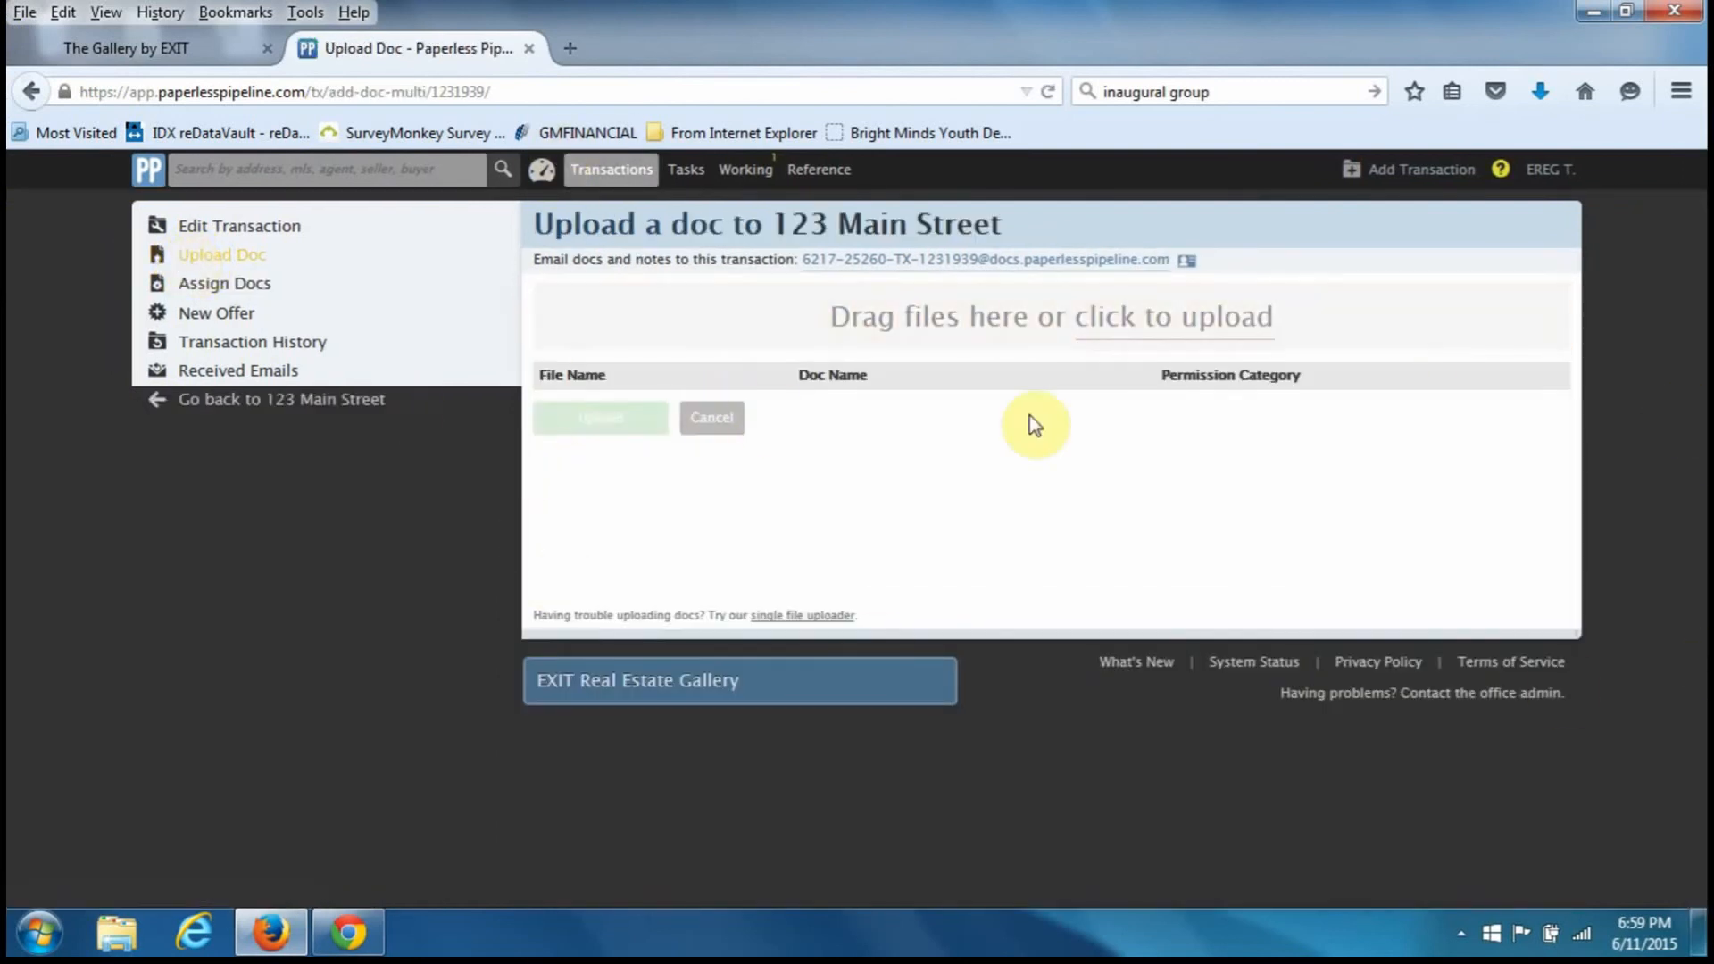
# - Queue SELLERS ESTIMATED SALES EXPENSE.pdf from Documents > EREG > PP TRAINING DOCS for upload
pyautogui.click(1196, 338)
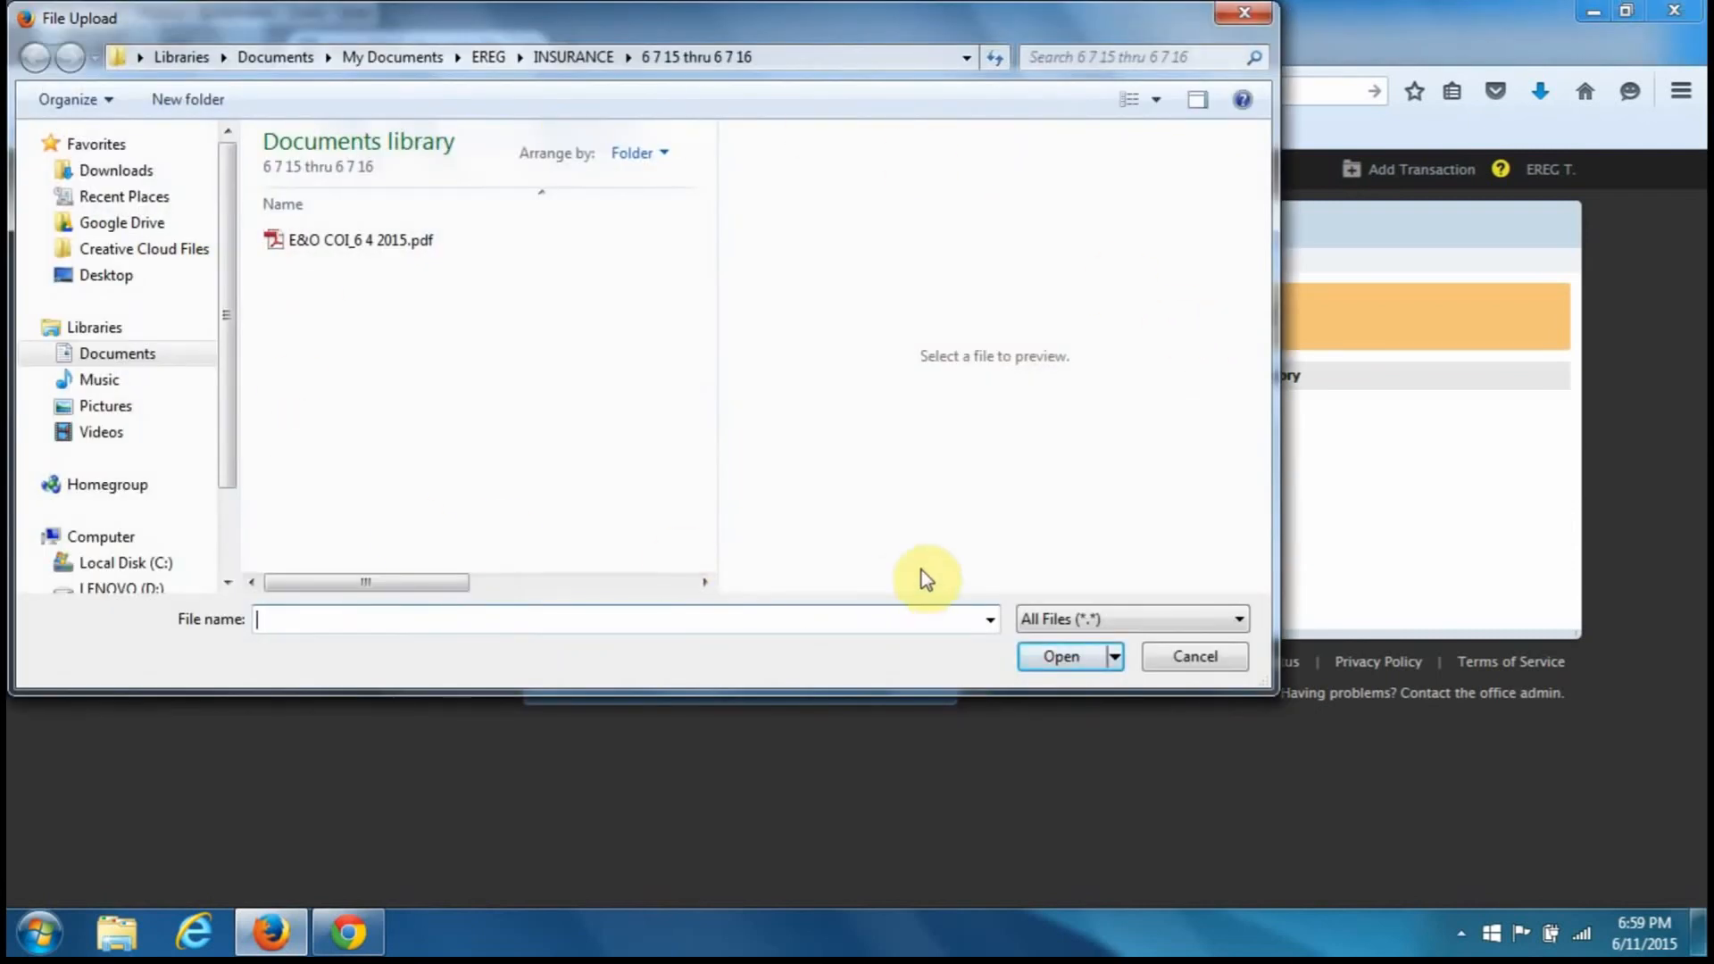
pyautogui.click(117, 354)
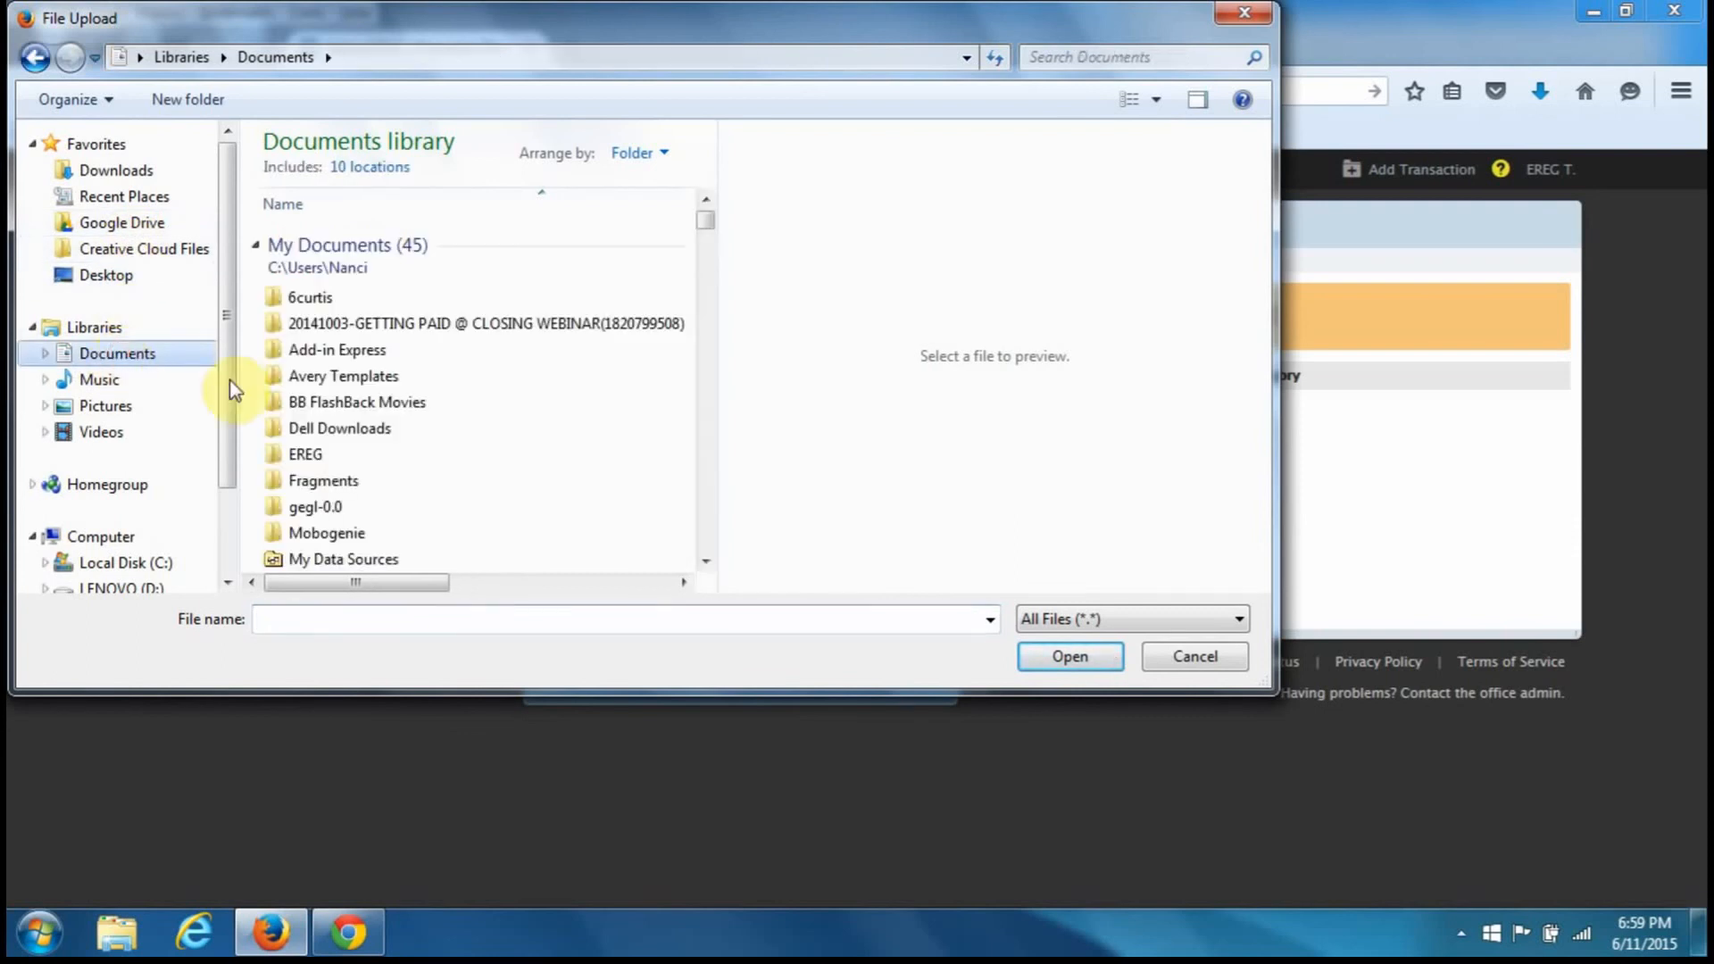
pyautogui.doubleClick(346, 461)
pyautogui.scroll(-15, 347, 464)
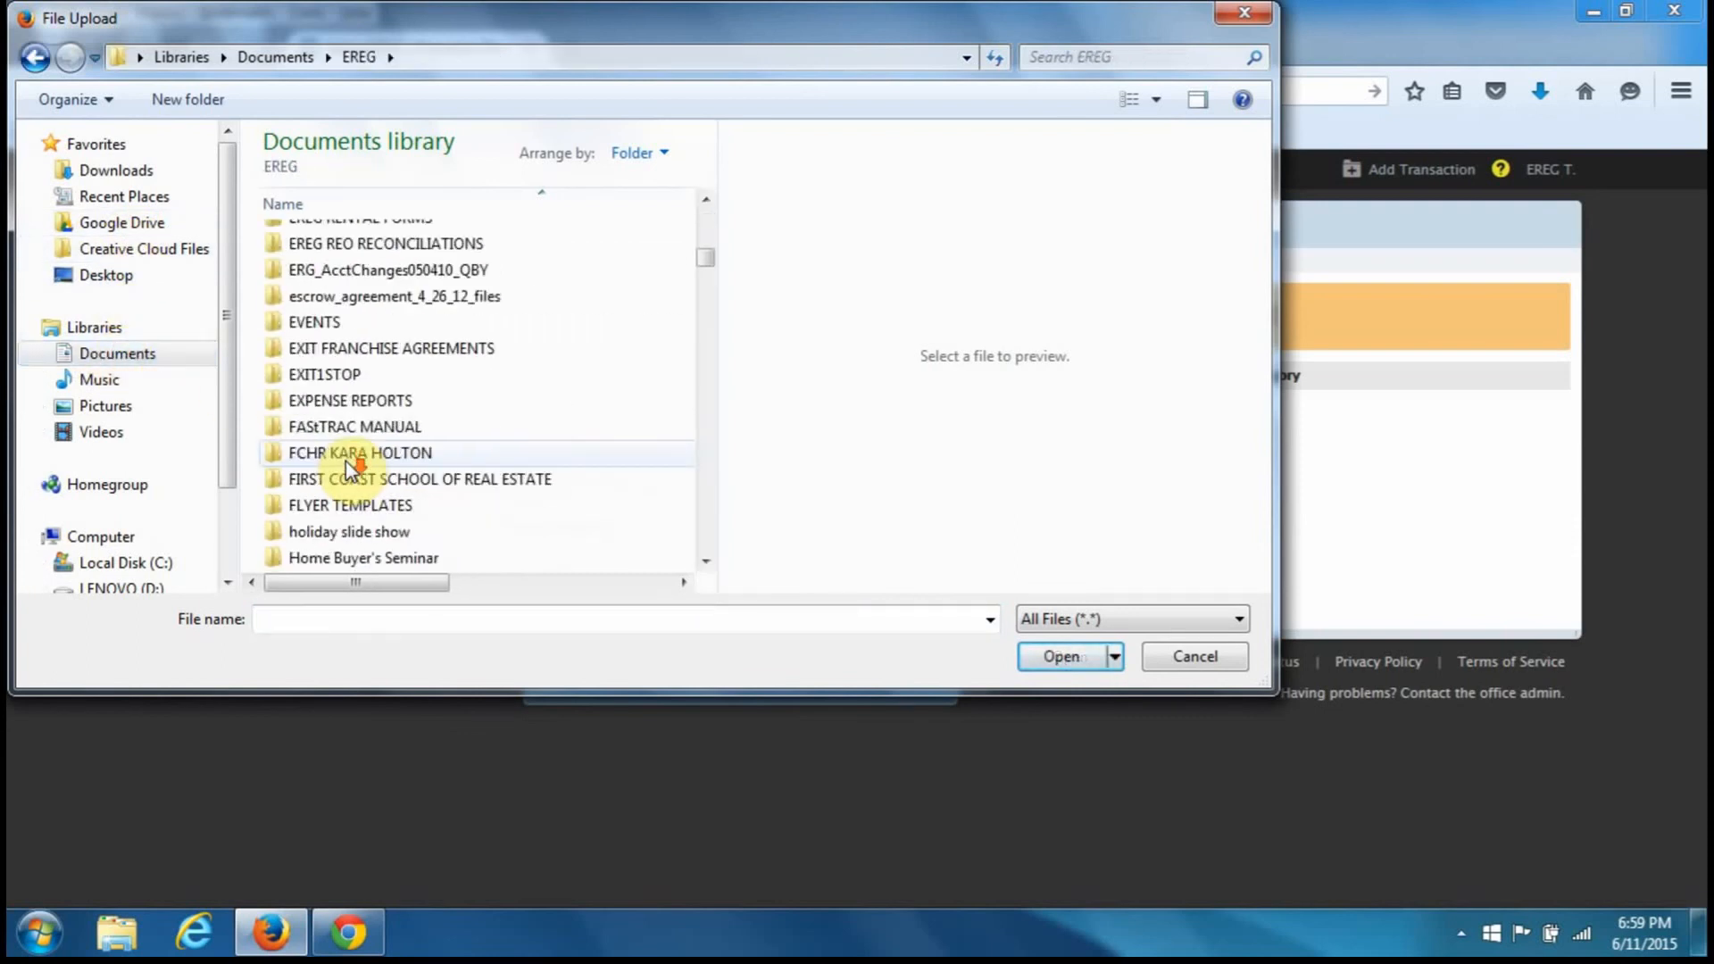
pyautogui.scroll(-8, 346, 460)
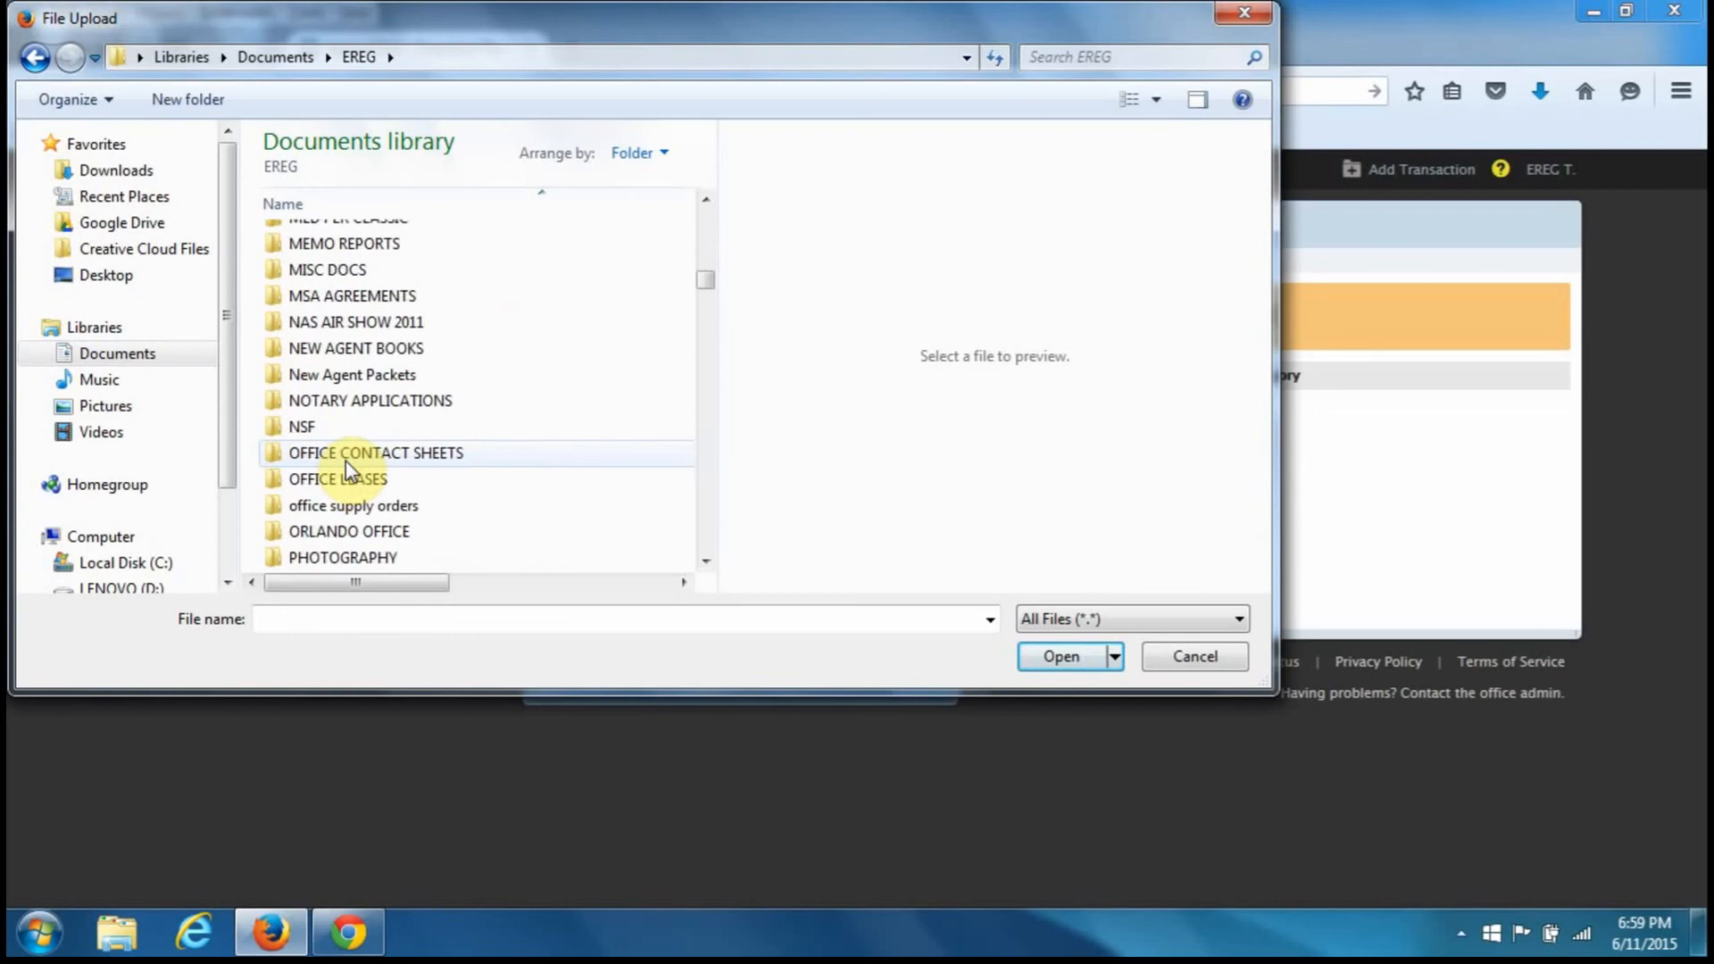
pyautogui.scroll(-1, 346, 460)
pyautogui.click(344, 534)
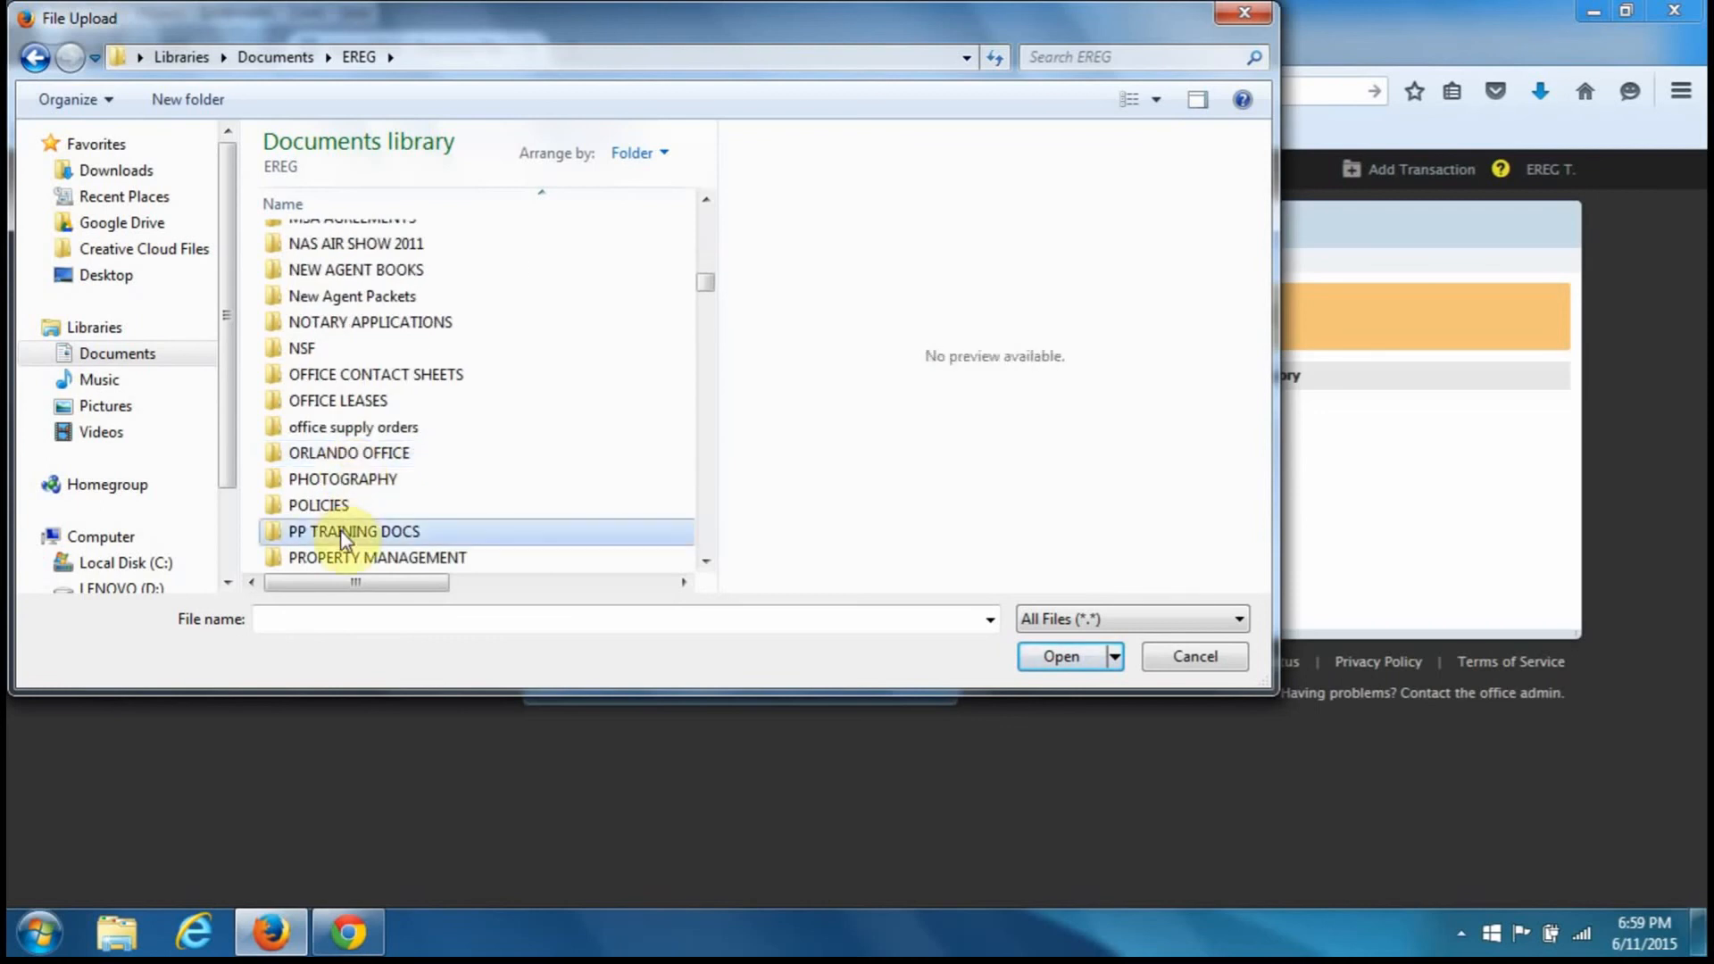
pyautogui.doubleClick(344, 534)
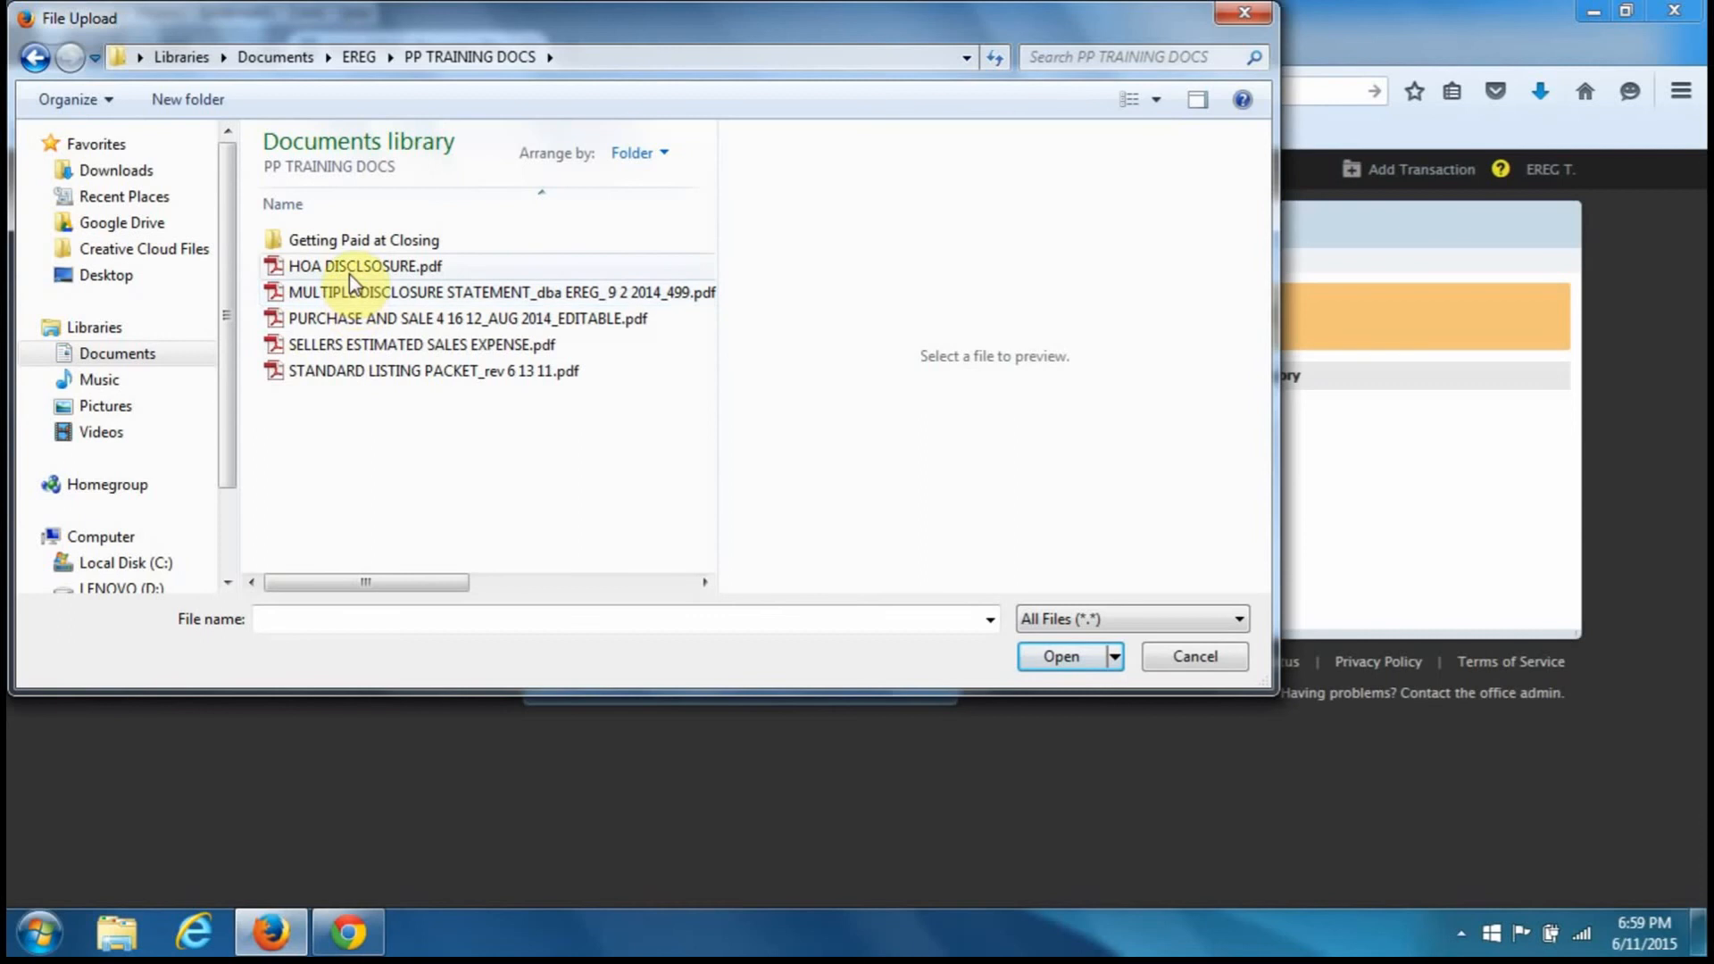
pyautogui.click(344, 343)
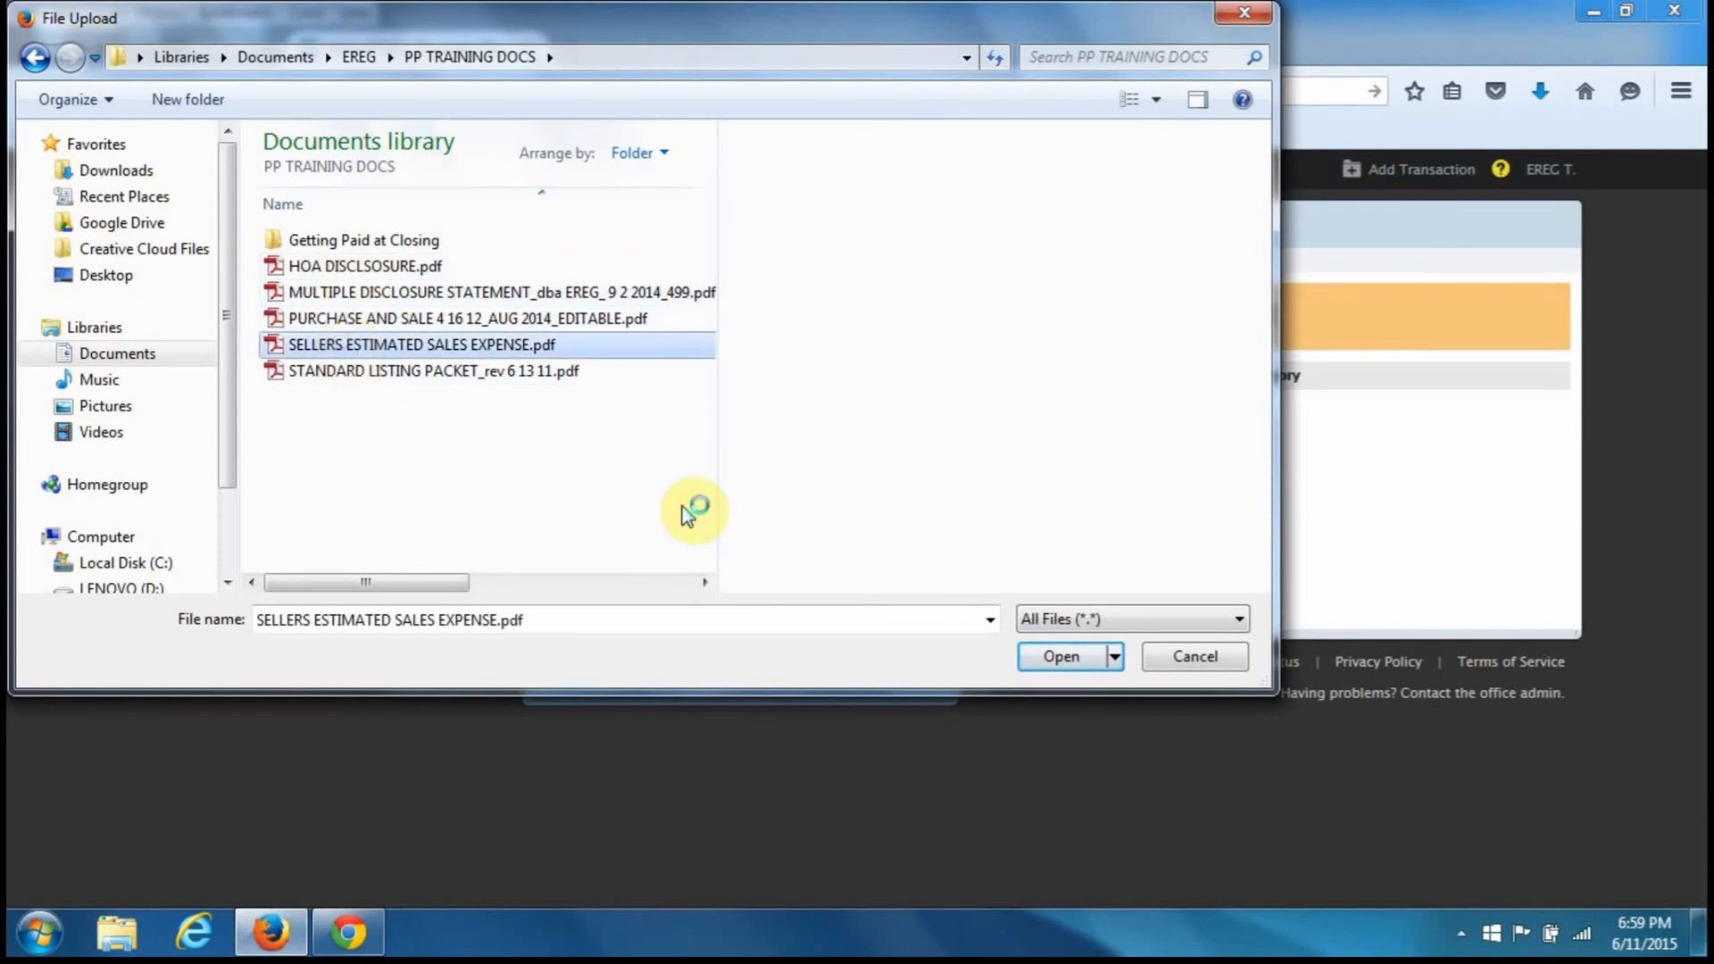
pyautogui.click(1058, 655)
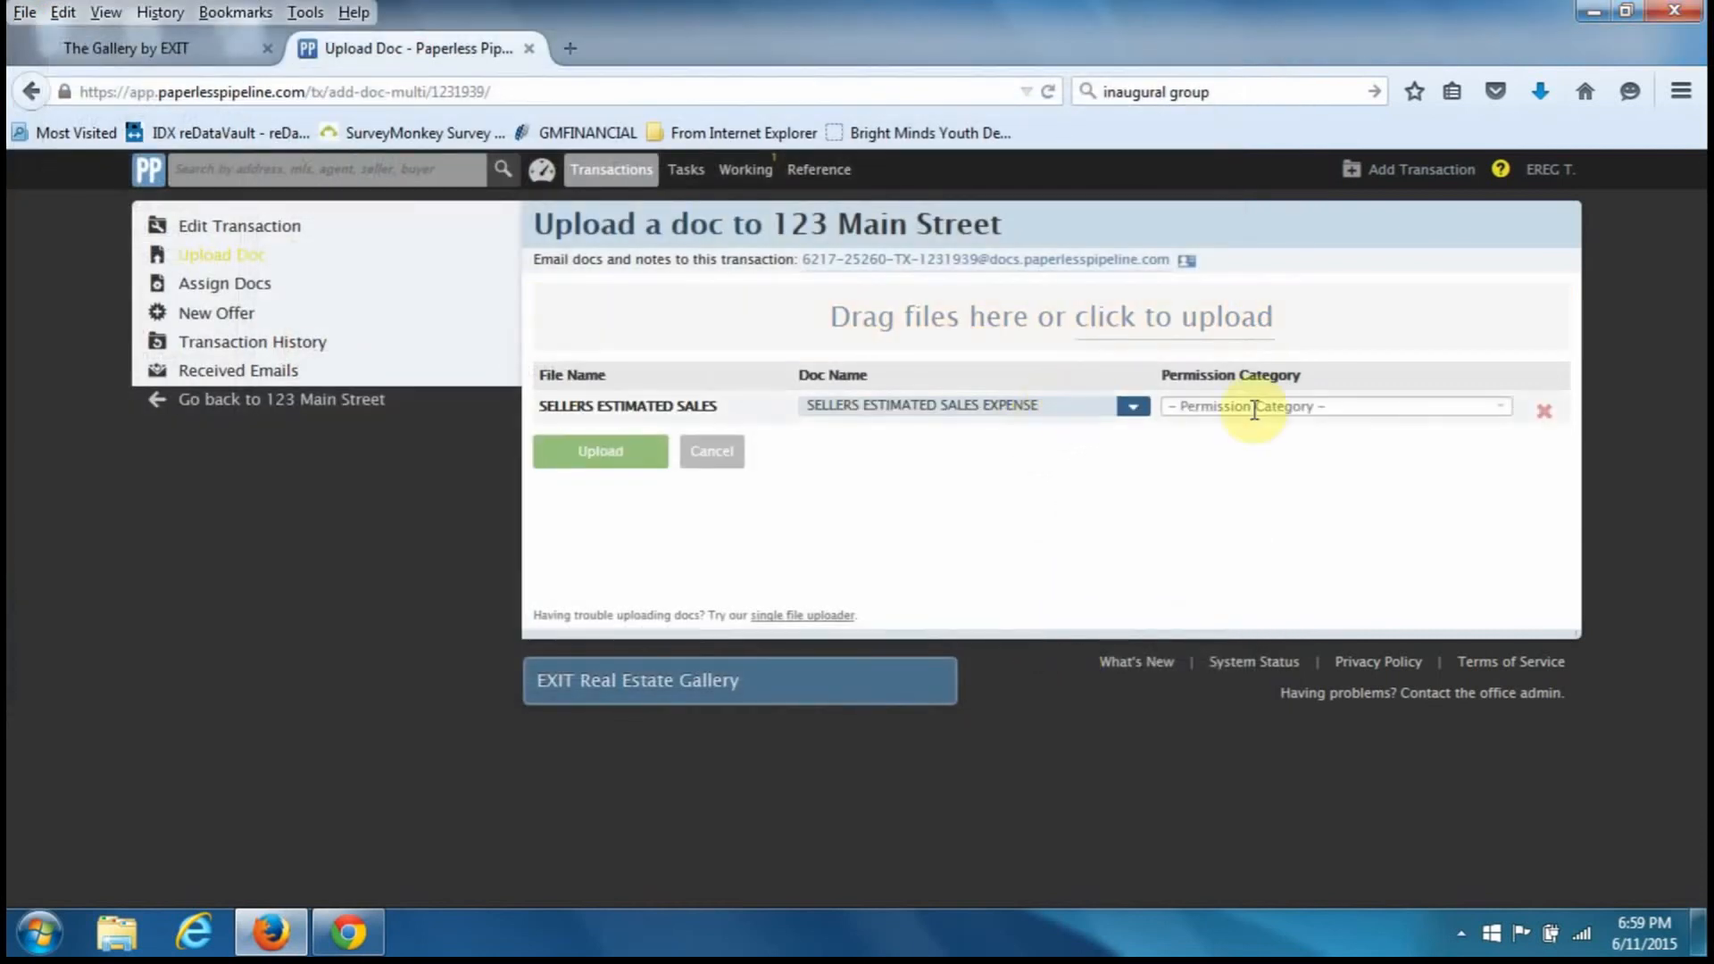
pyautogui.click(1292, 407)
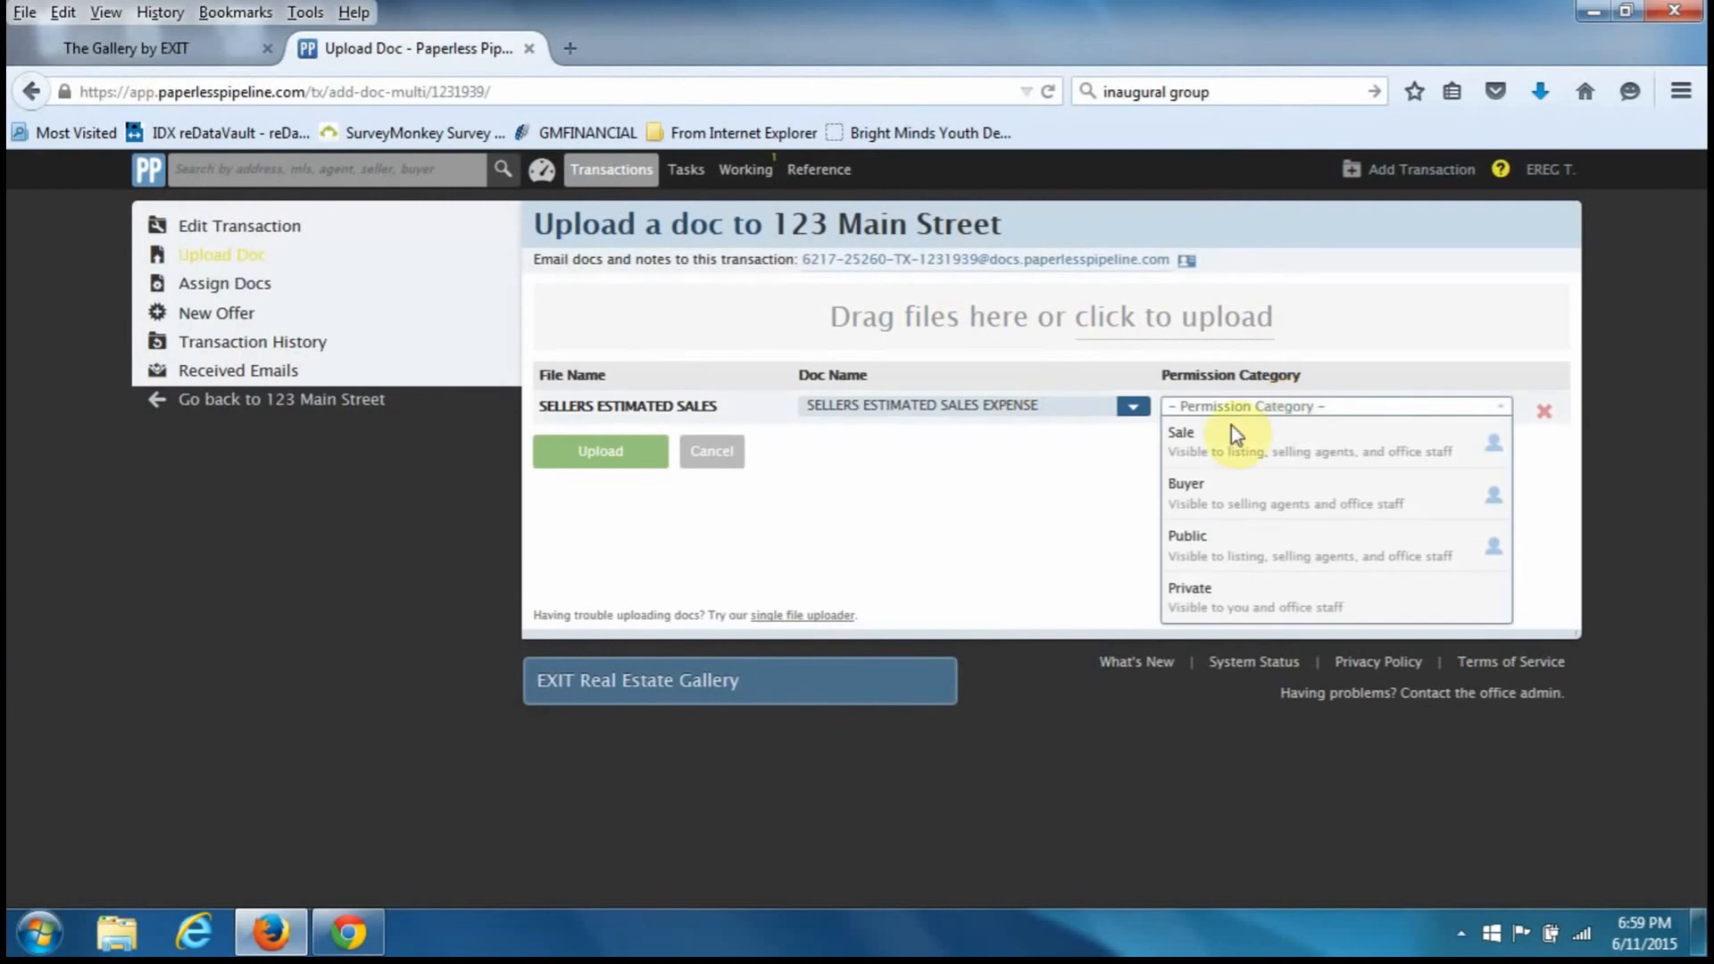
# - Keep the suggested doc name, set Permission Category to Buyer, and upload it
pyautogui.click(1059, 407)
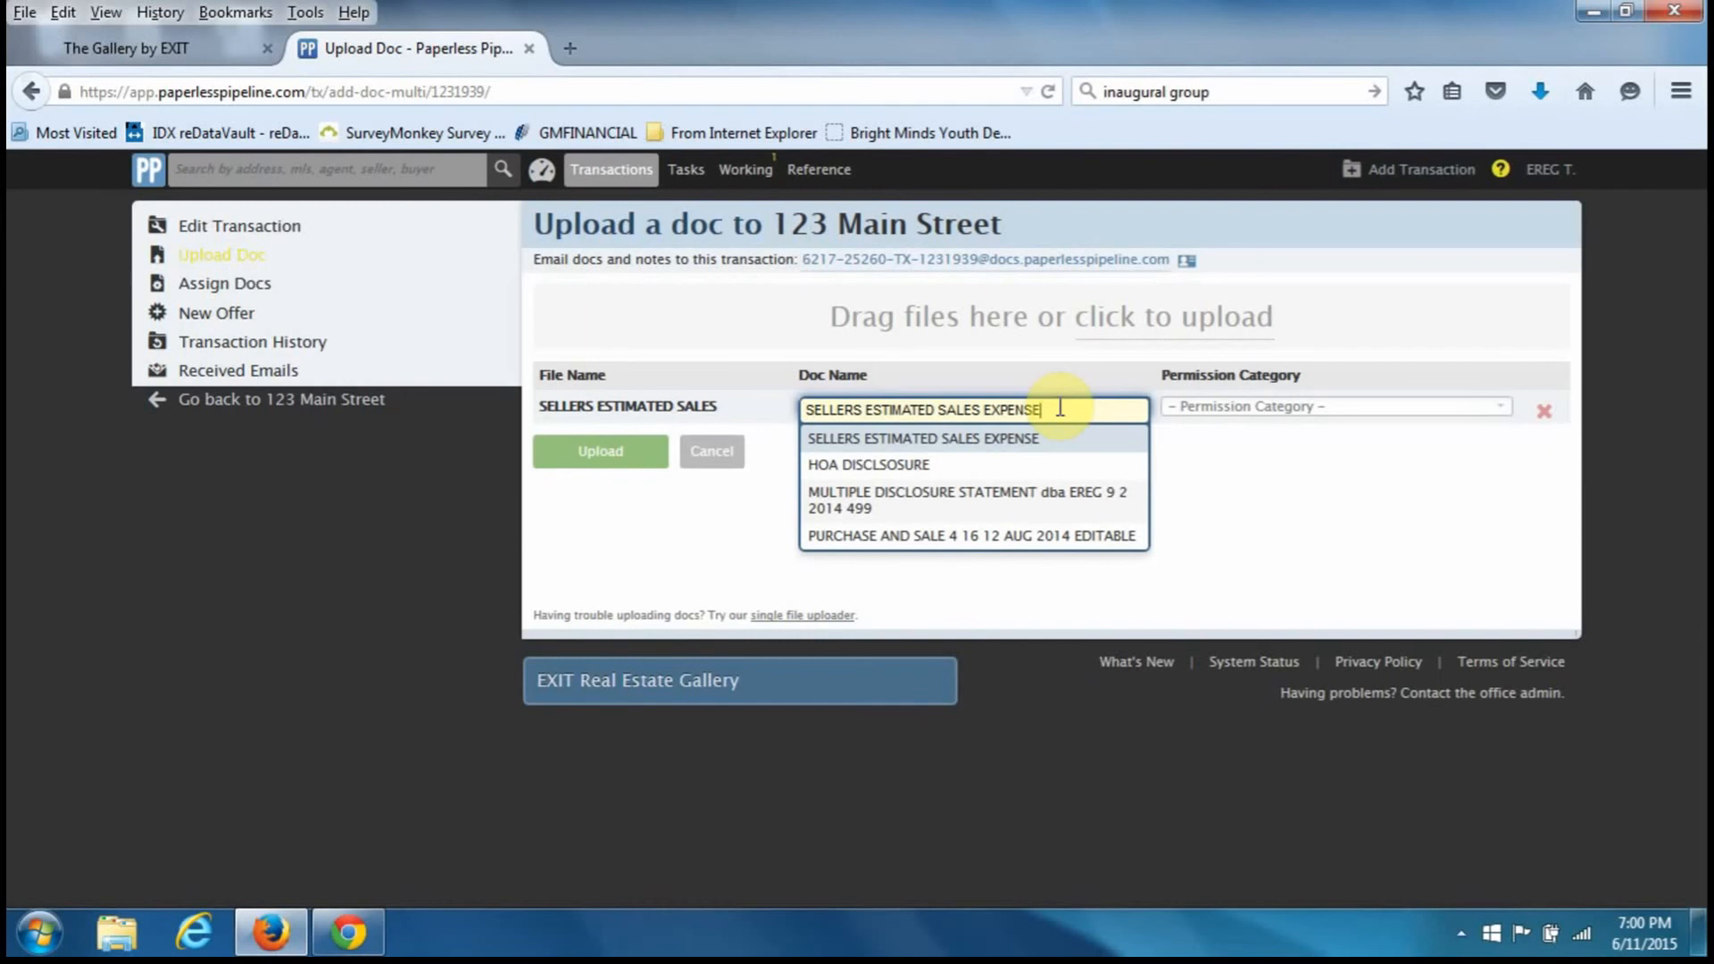
pyautogui.click(1278, 406)
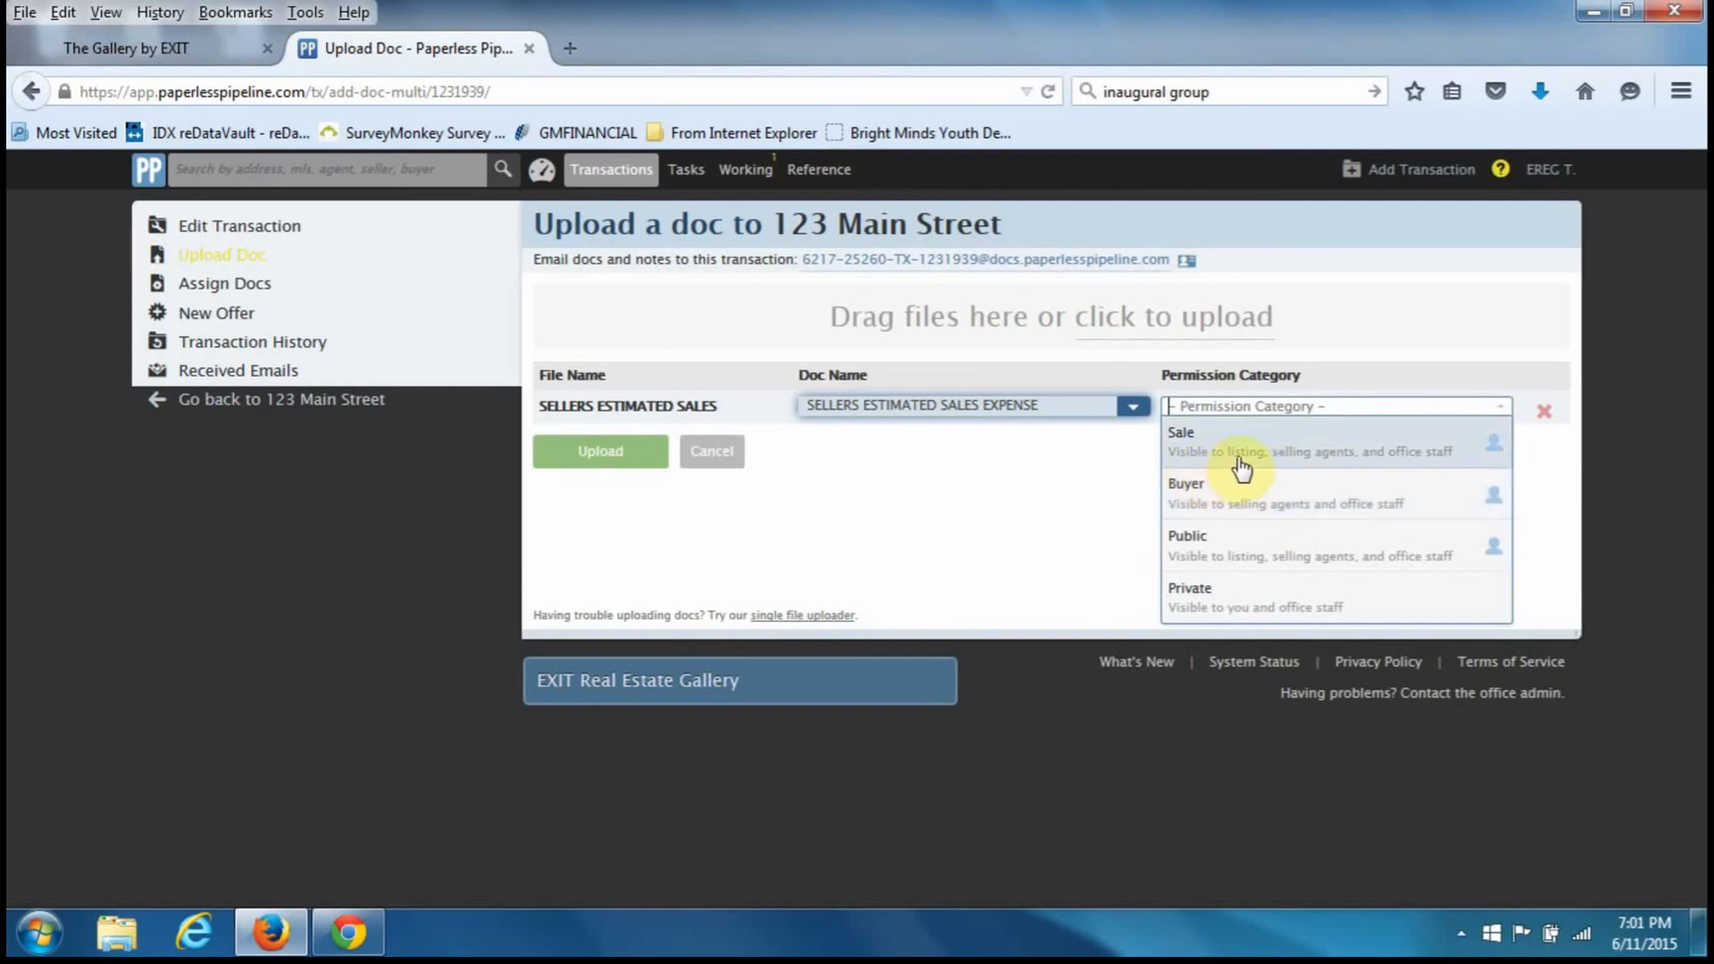
pyautogui.click(1318, 501)
pyautogui.click(625, 466)
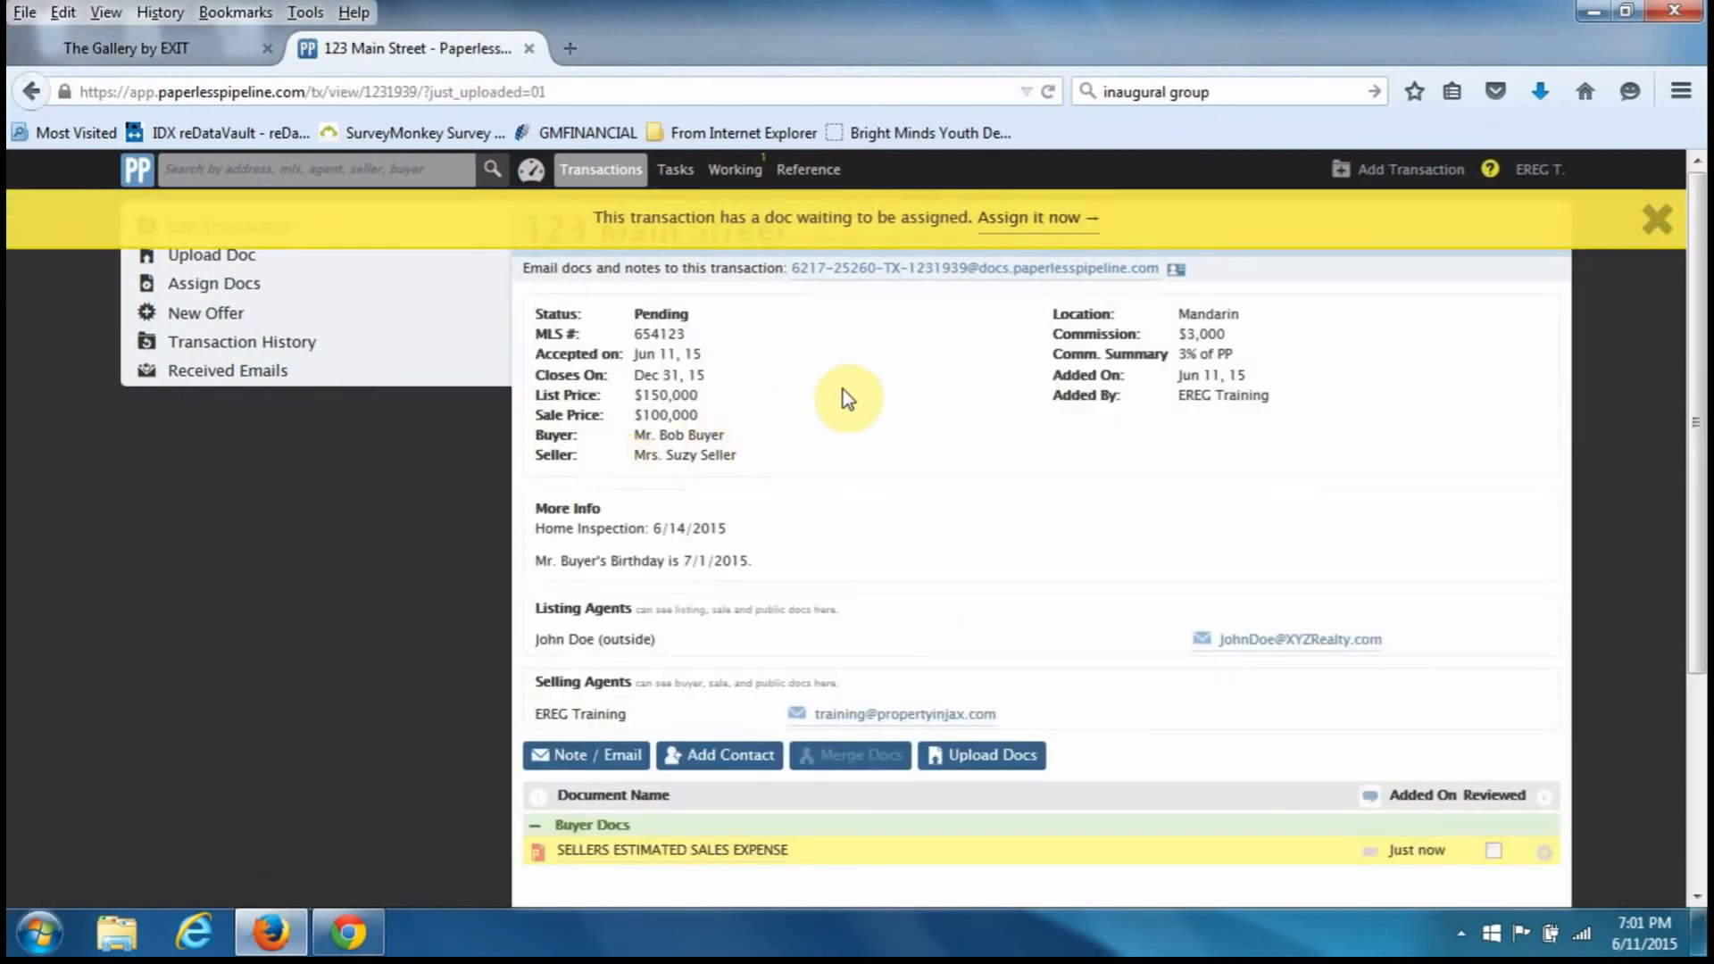
# - Close the doc-waiting banner and scroll to check the new Buyer doc
pyautogui.click(1657, 219)
pyautogui.scroll(-3, 789, 527)
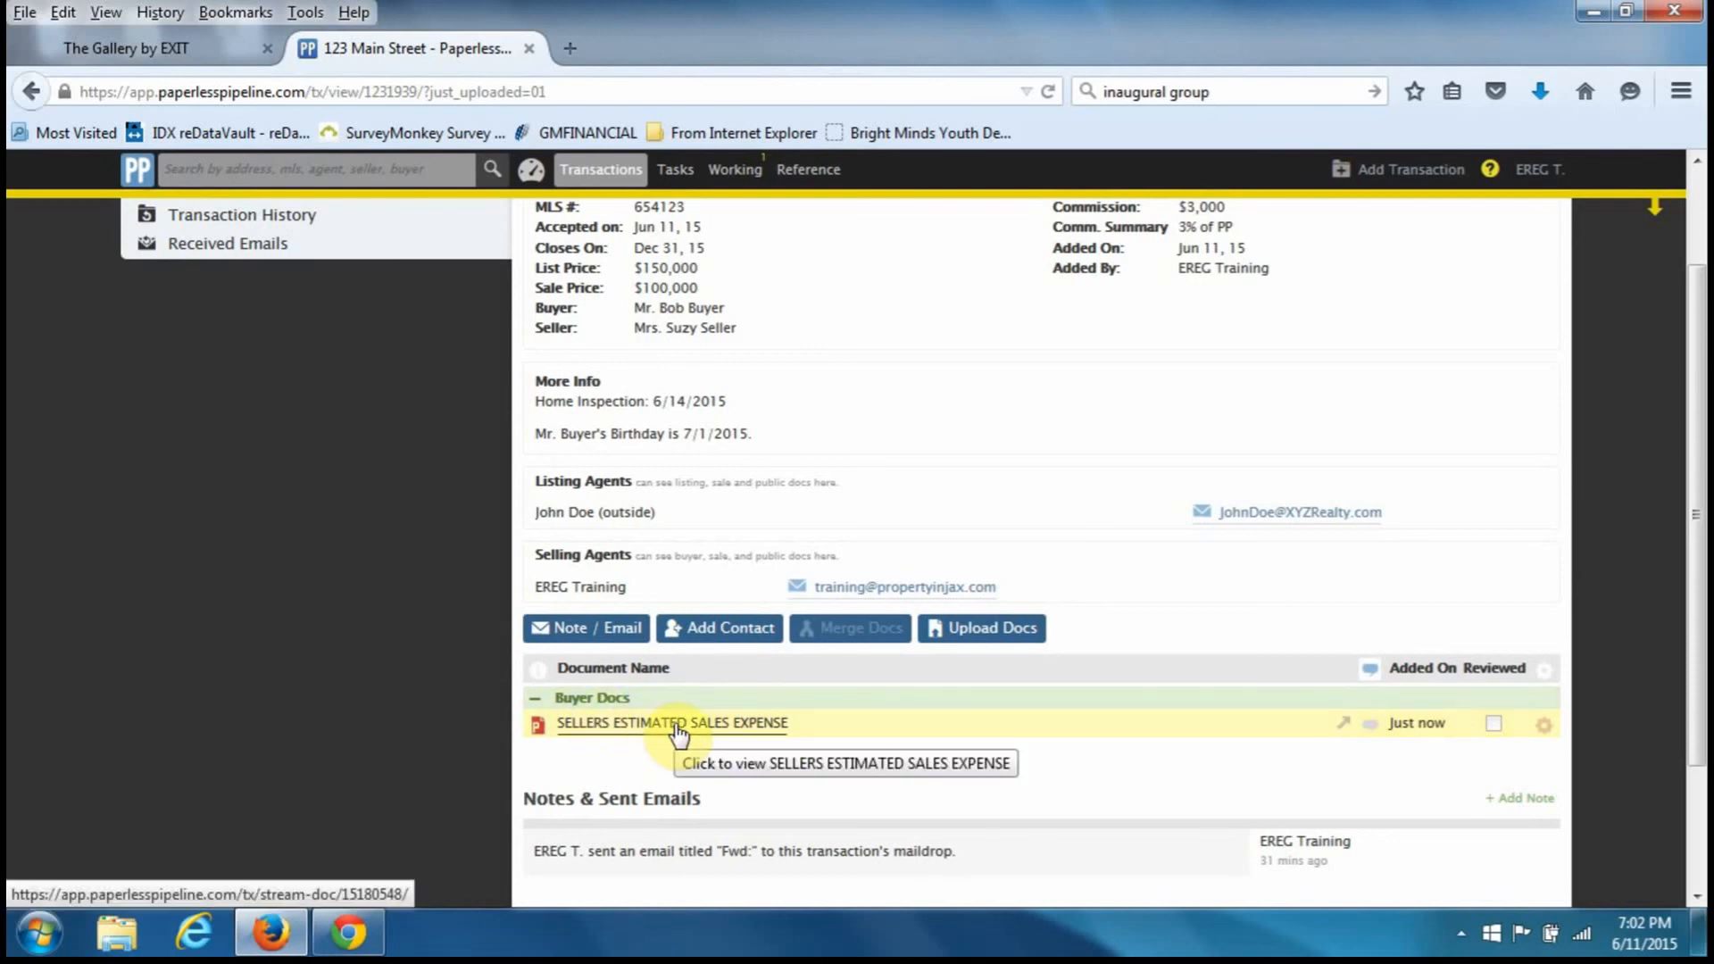
pyautogui.scroll(3, 676, 714)
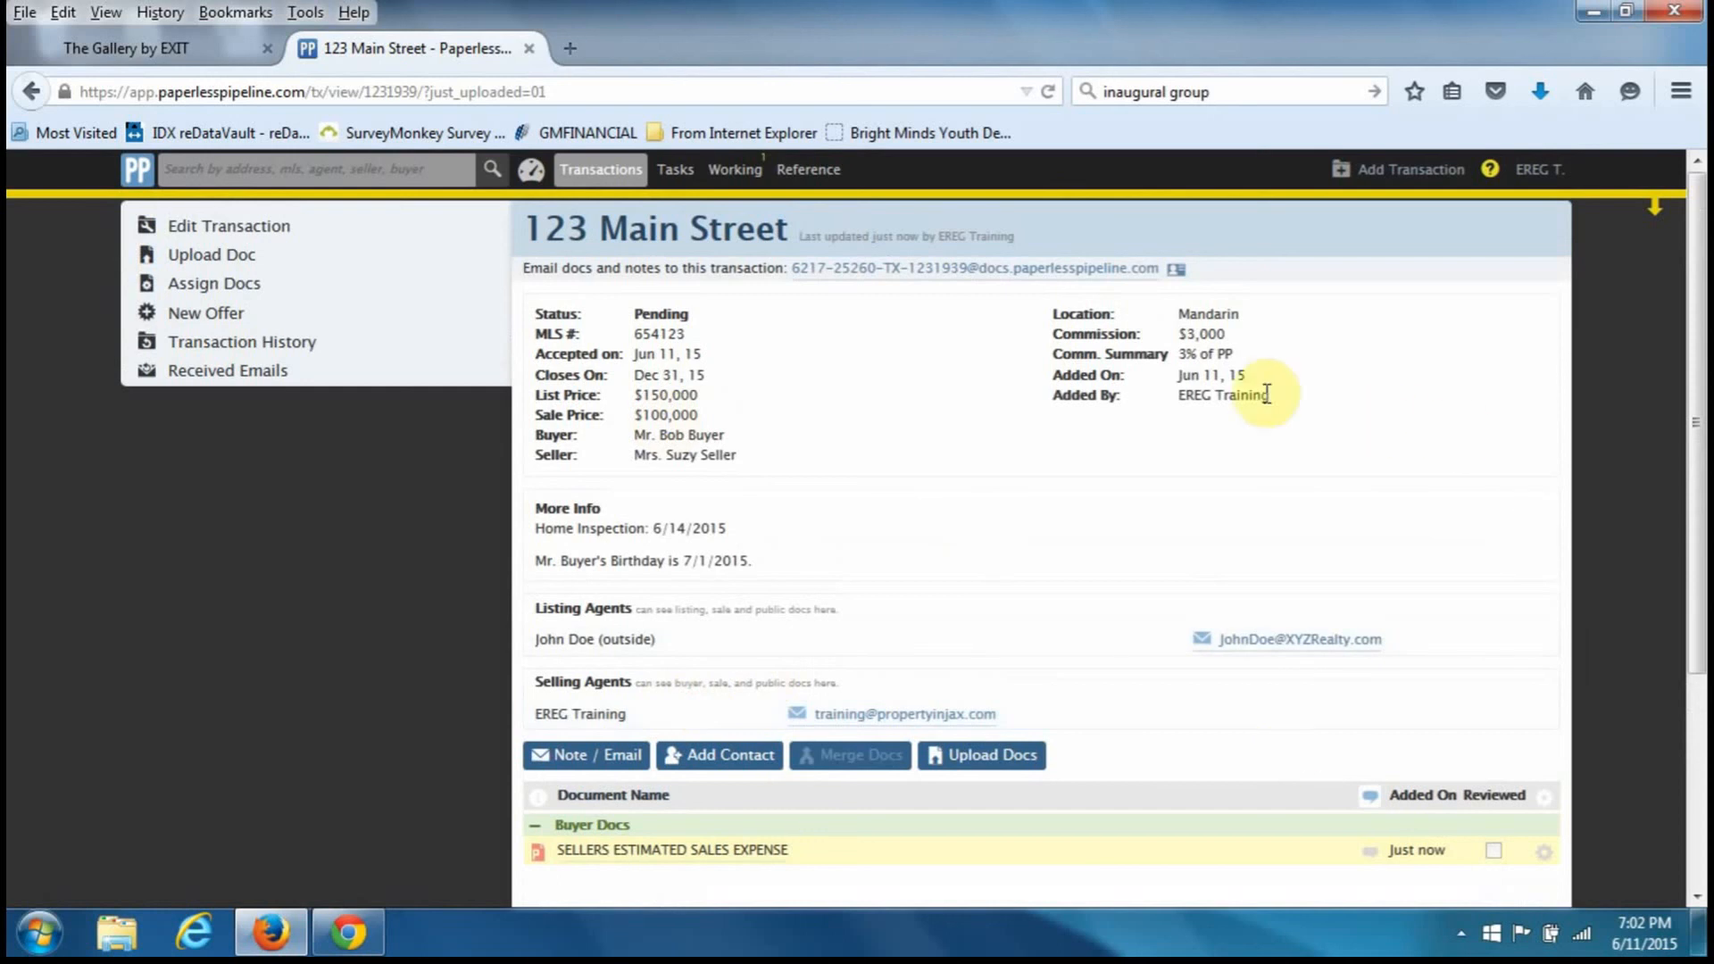
# - Upload HOA DISCLSOSURE.pdf to 123 Main Street with Permission Category Sale
pyautogui.click(236, 262)
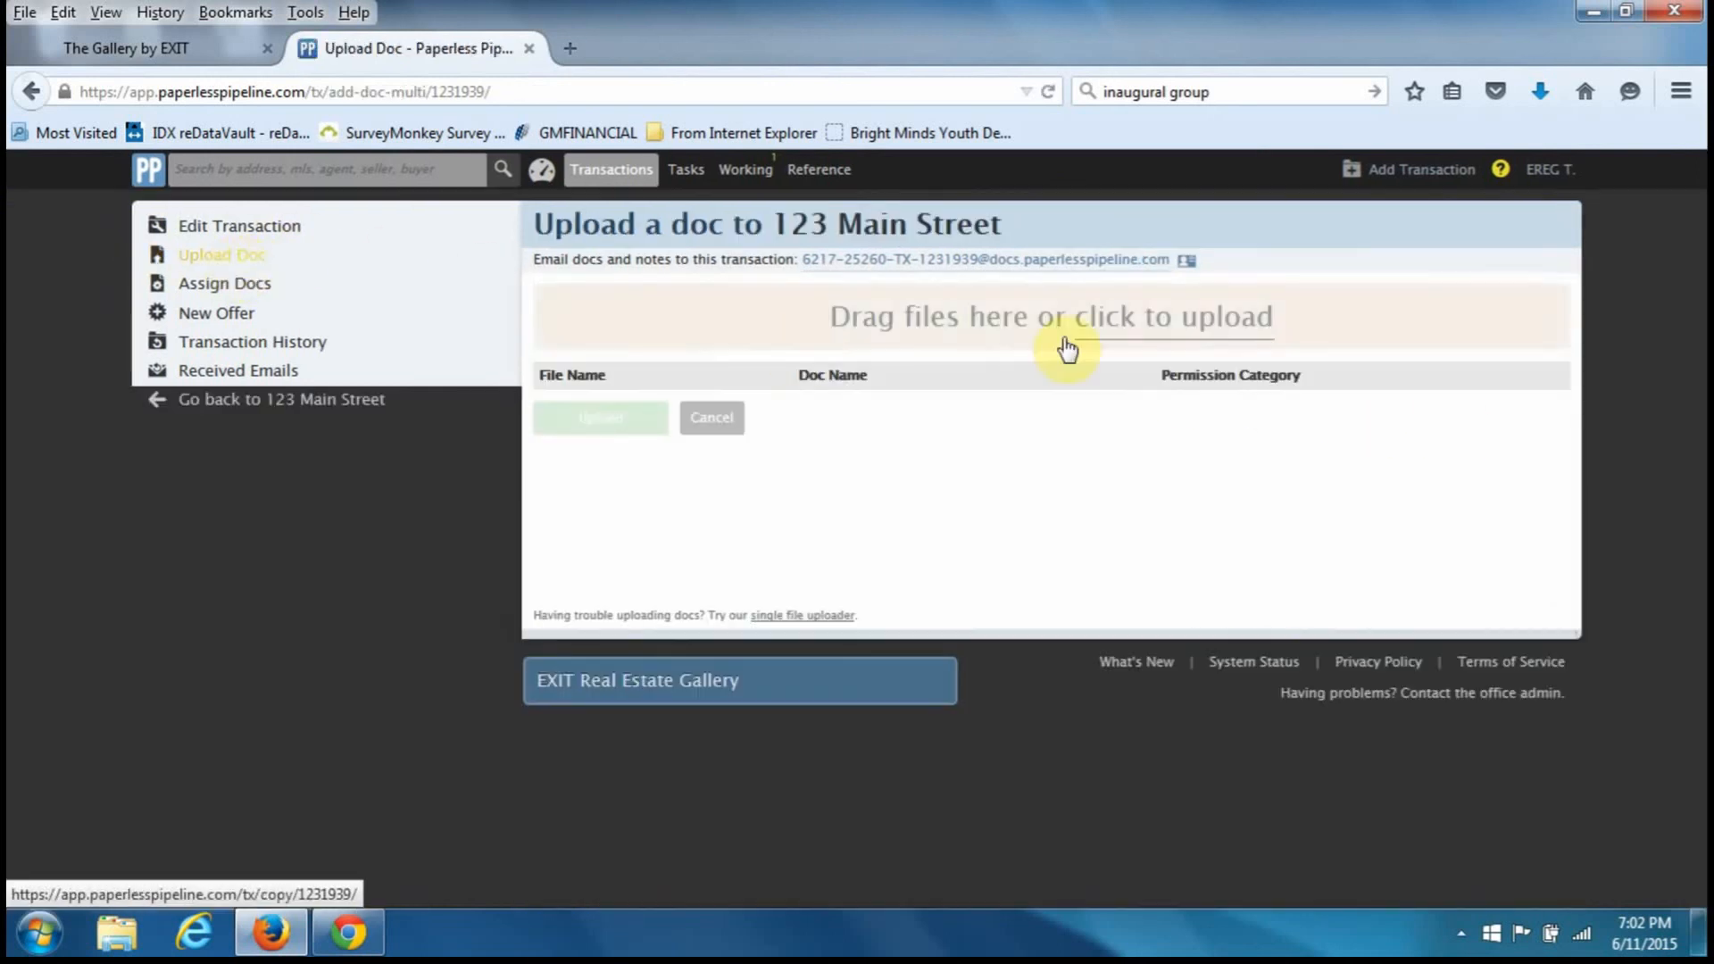
pyautogui.click(1190, 329)
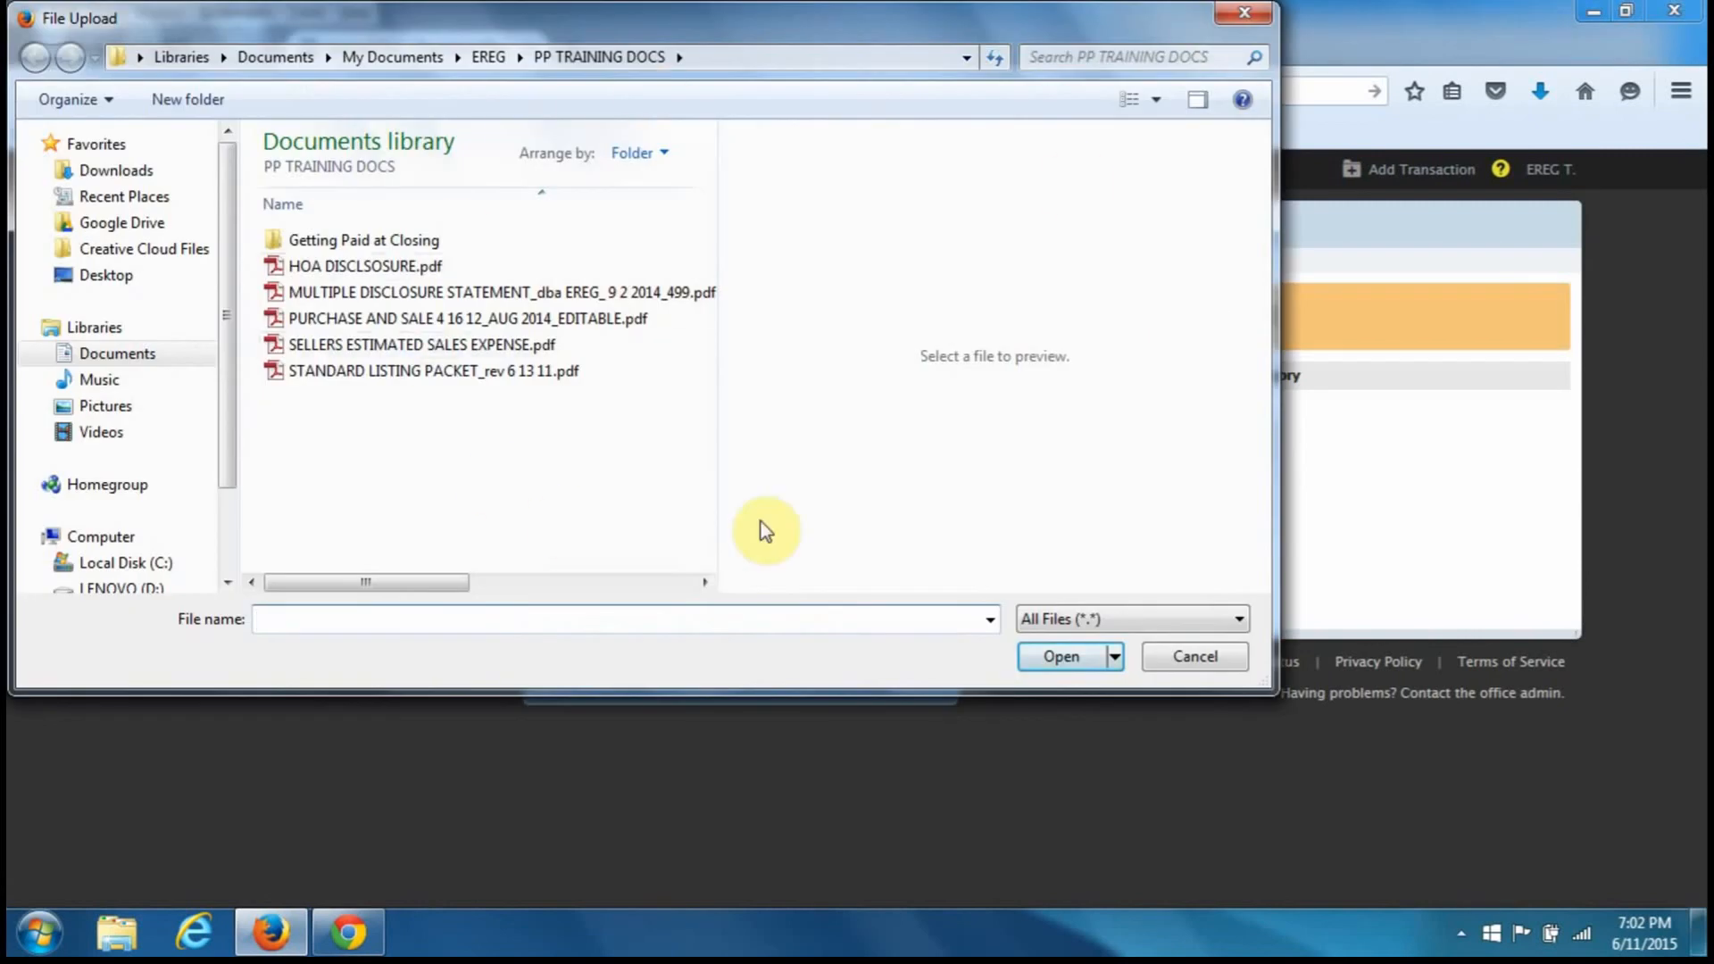
pyautogui.click(393, 267)
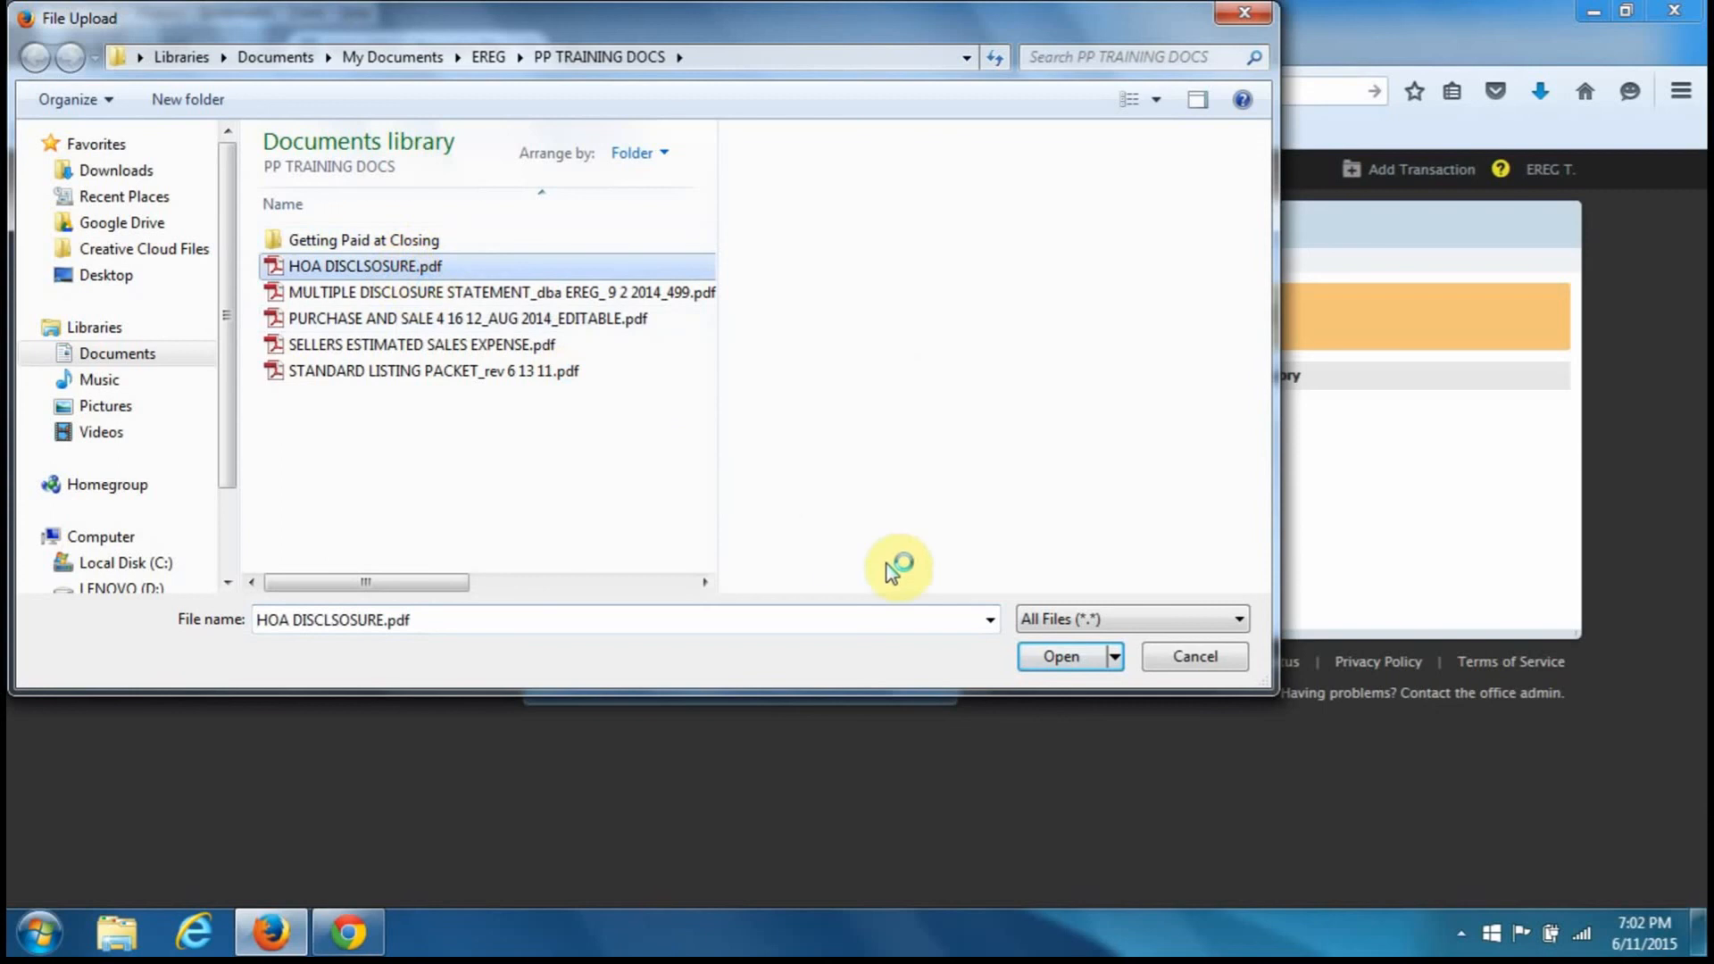
pyautogui.click(1058, 658)
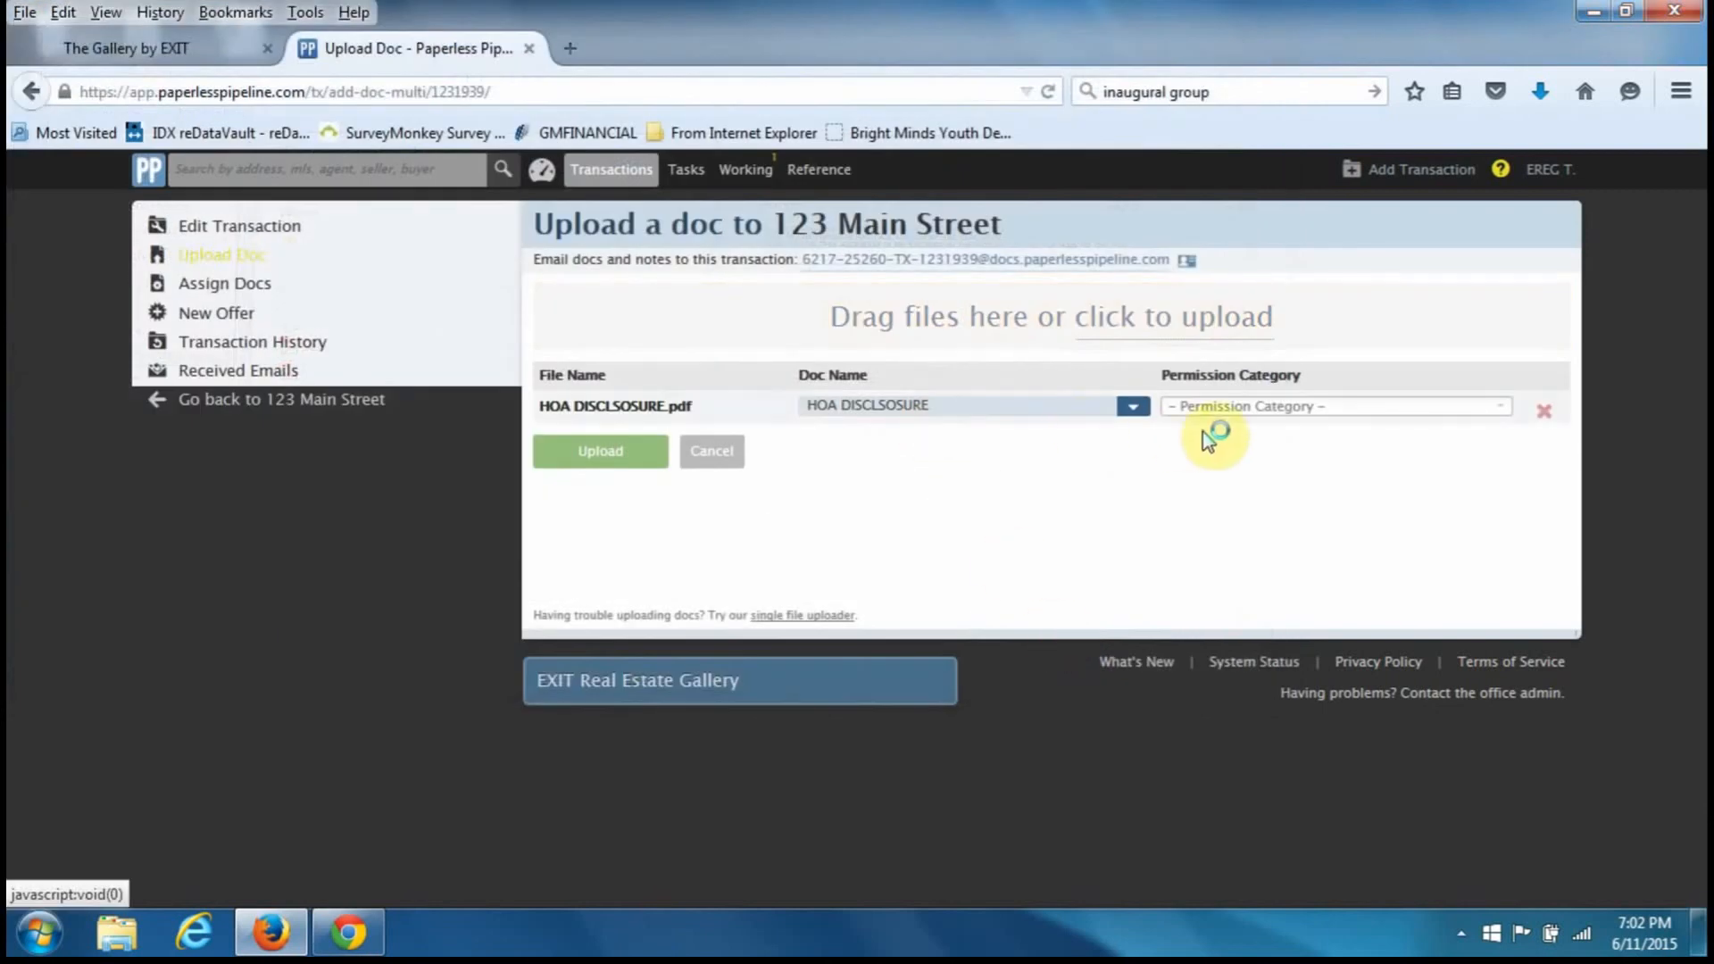
pyautogui.click(1236, 409)
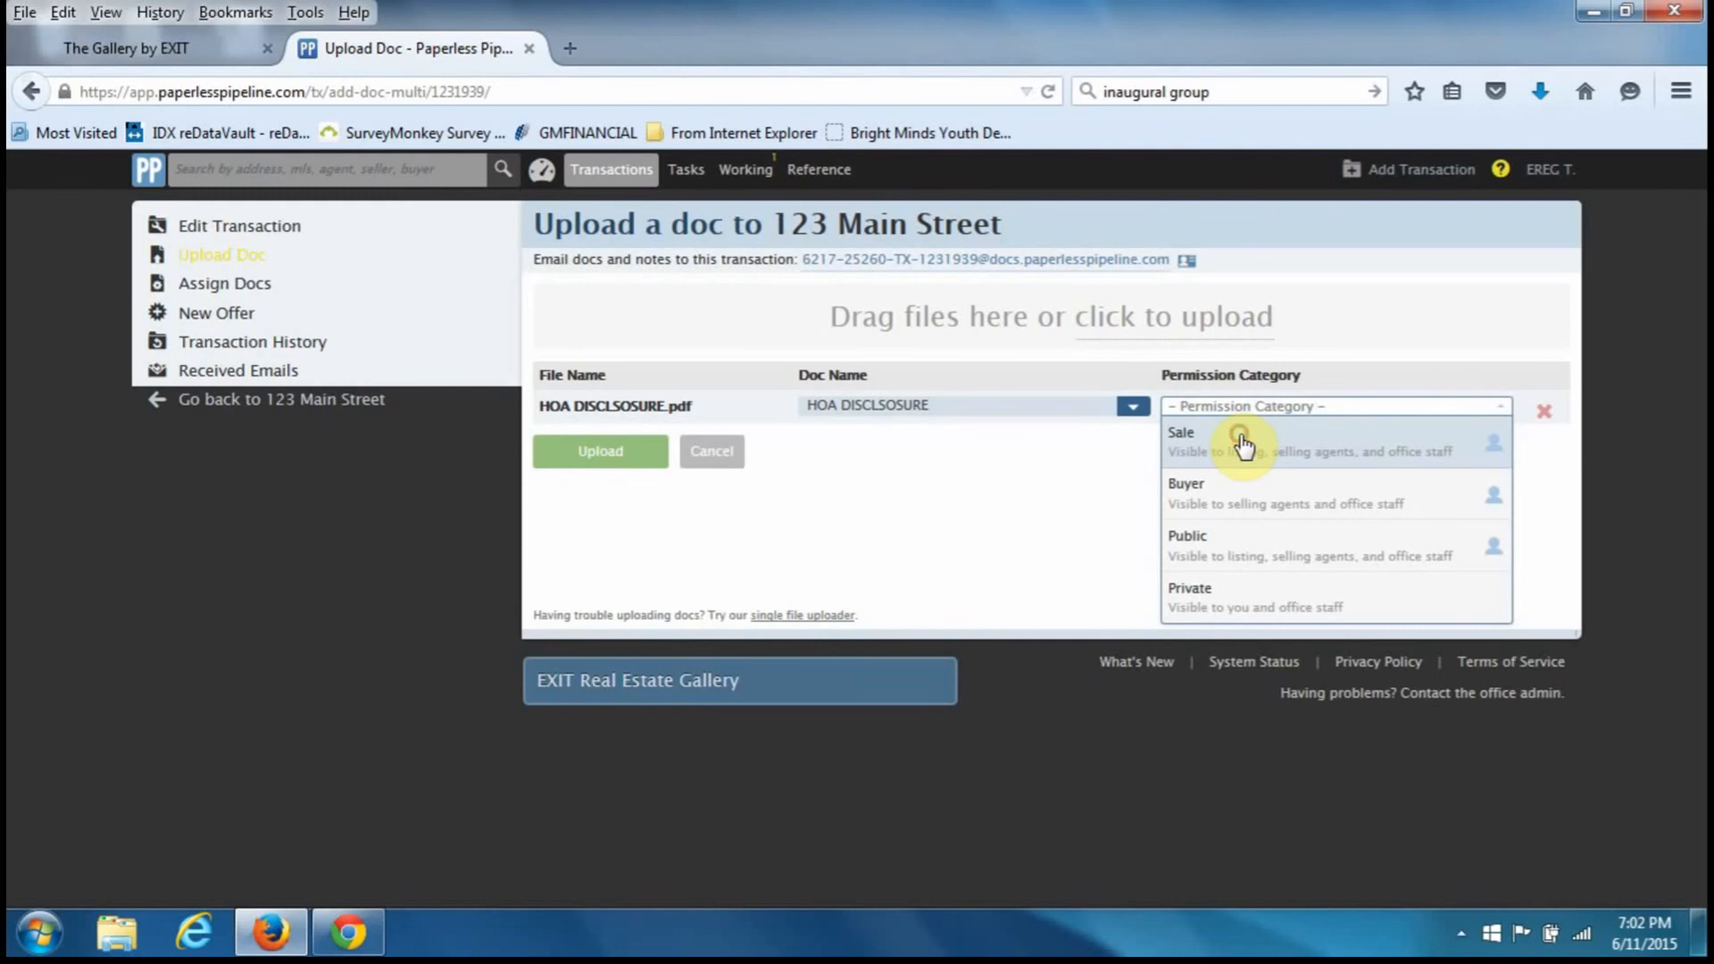
pyautogui.click(1243, 444)
pyautogui.click(614, 452)
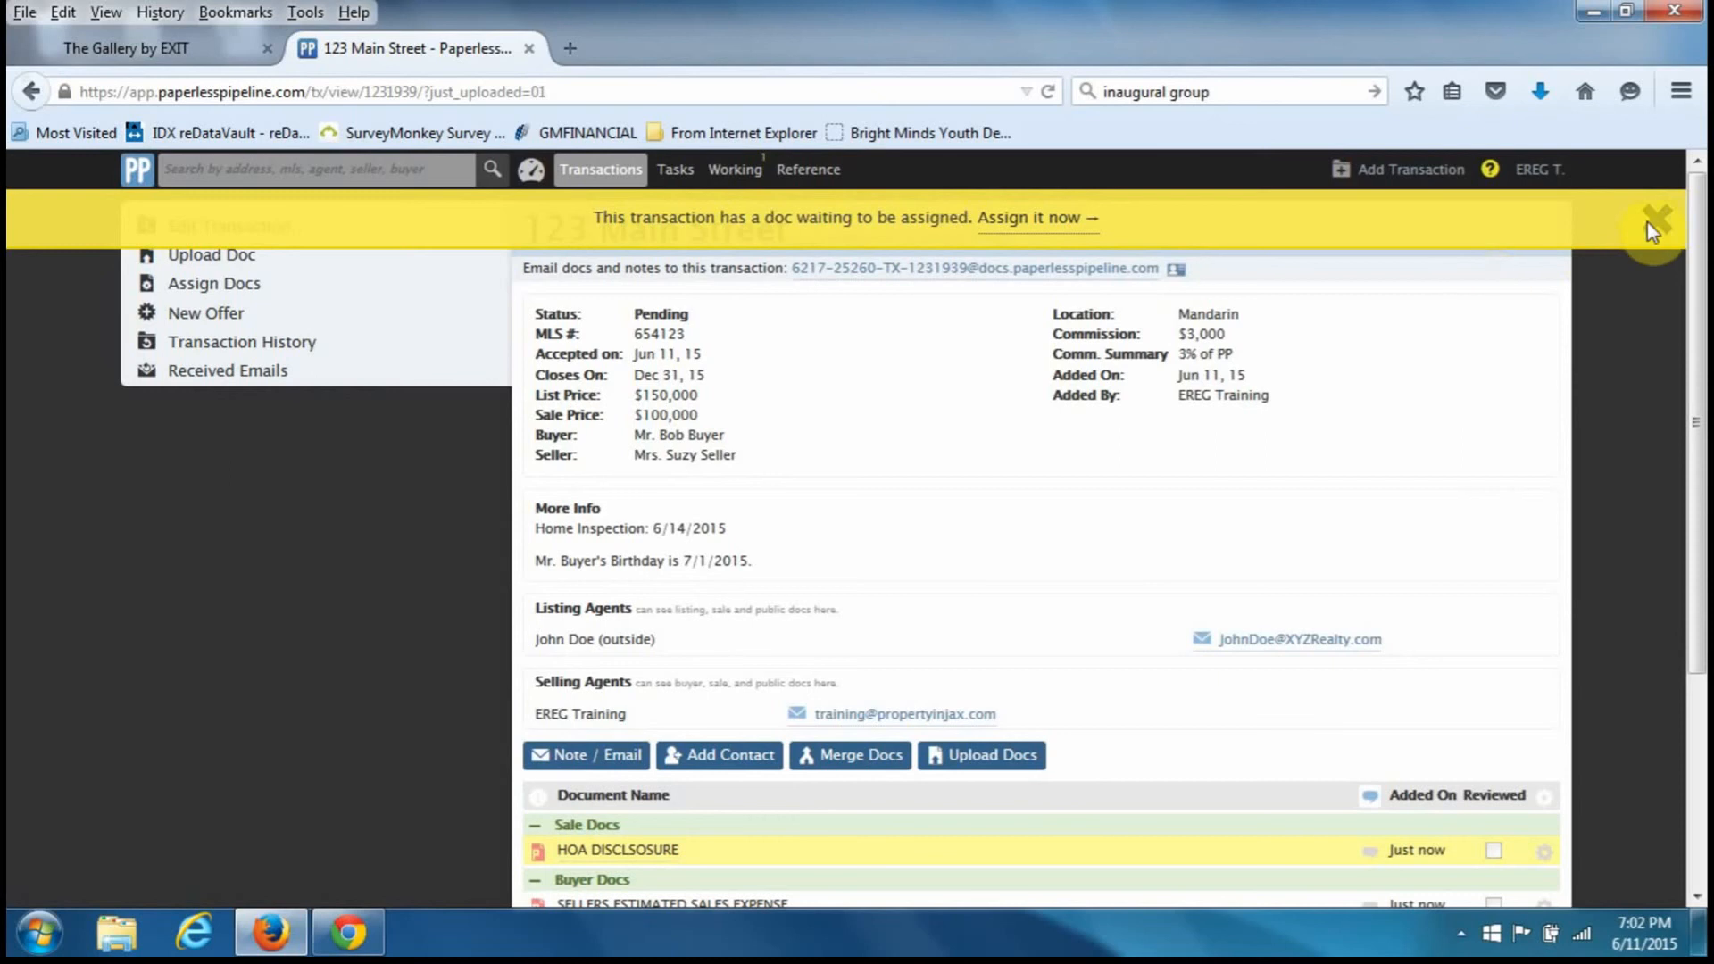
pyautogui.click(1655, 220)
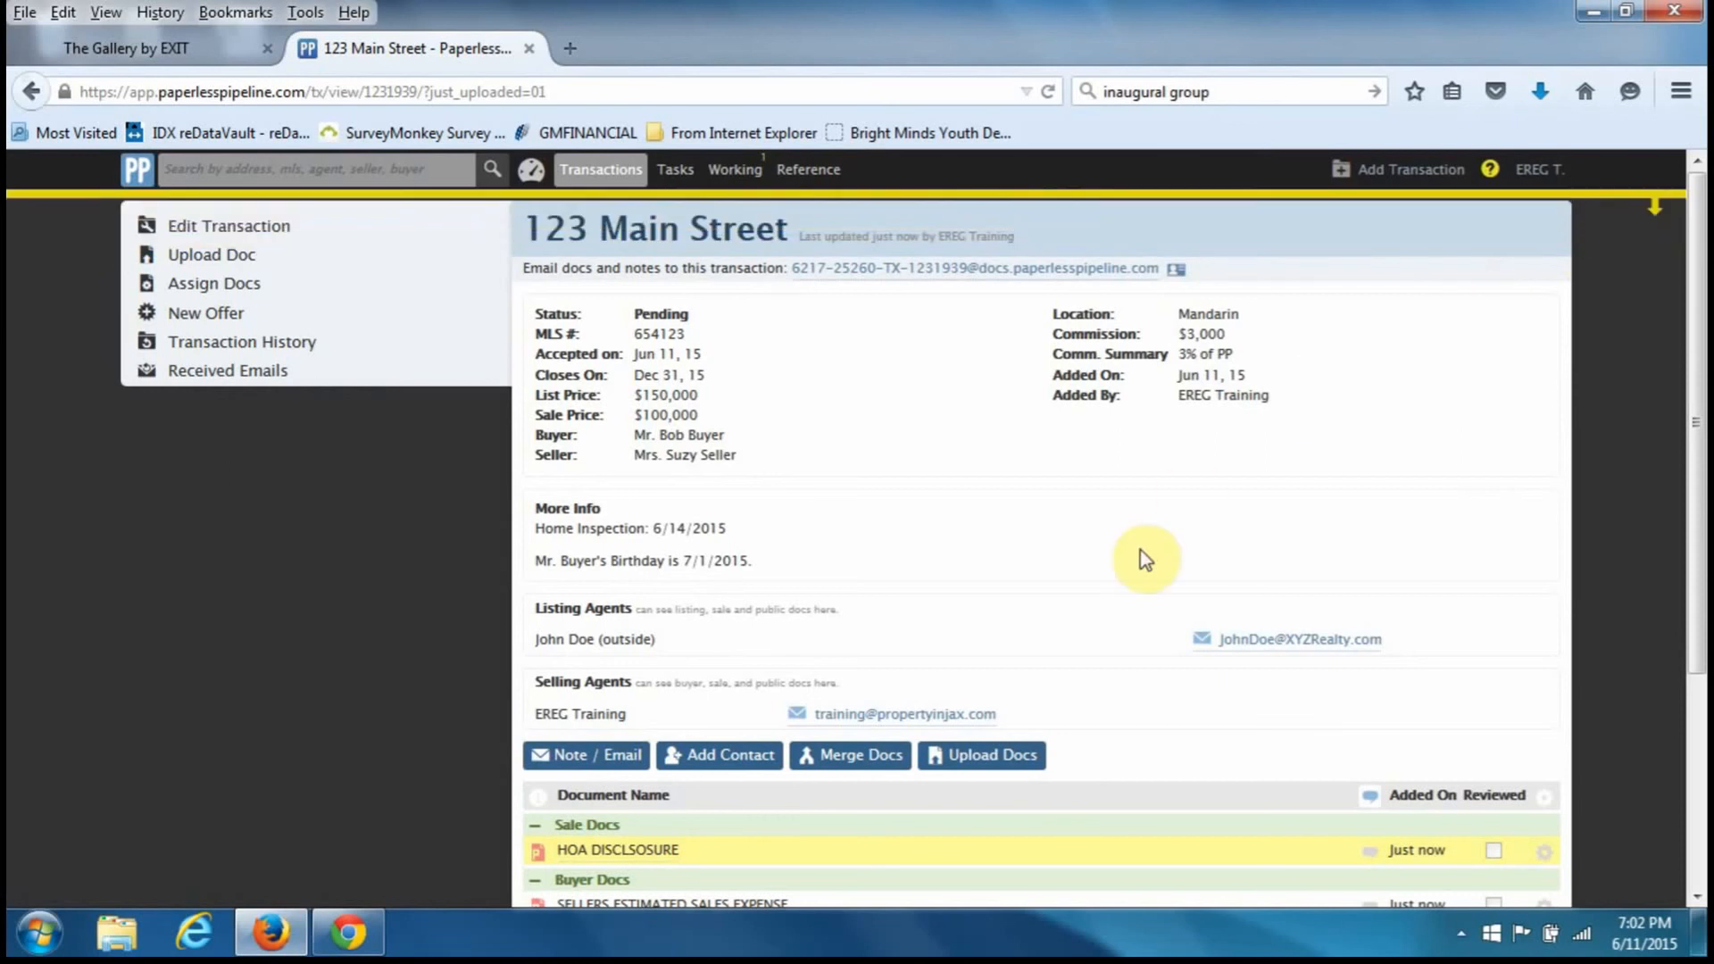
pyautogui.scroll(-3, 1139, 550)
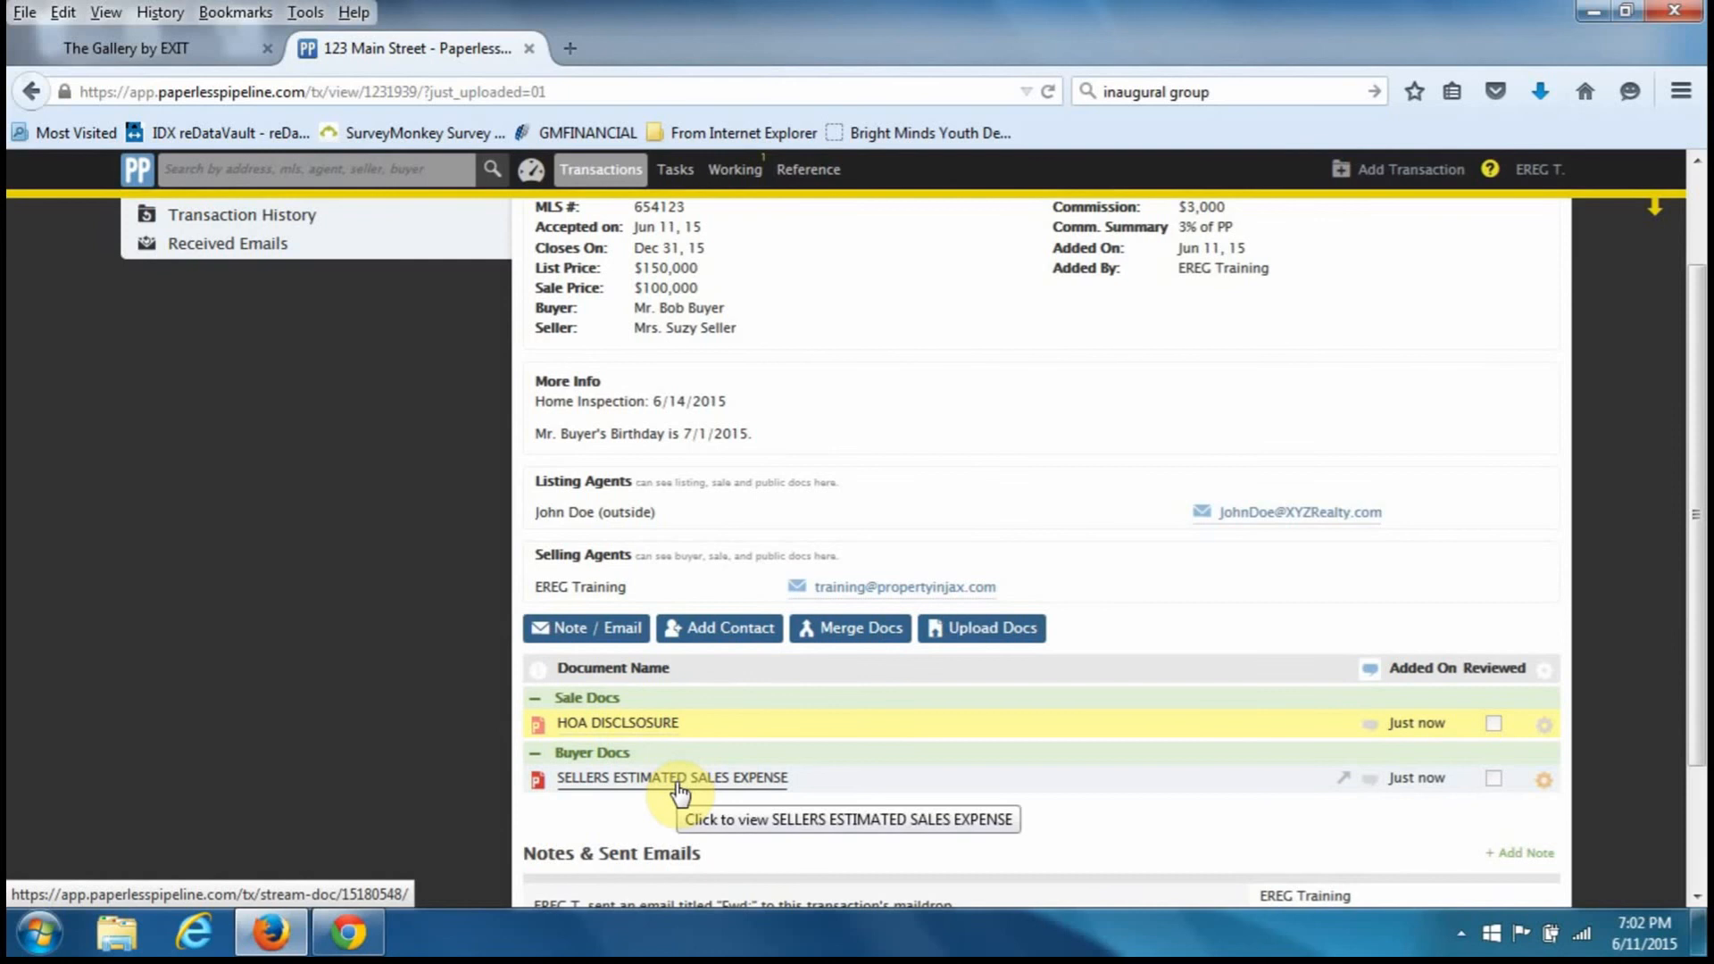
pyautogui.scroll(-3, 830, 795)
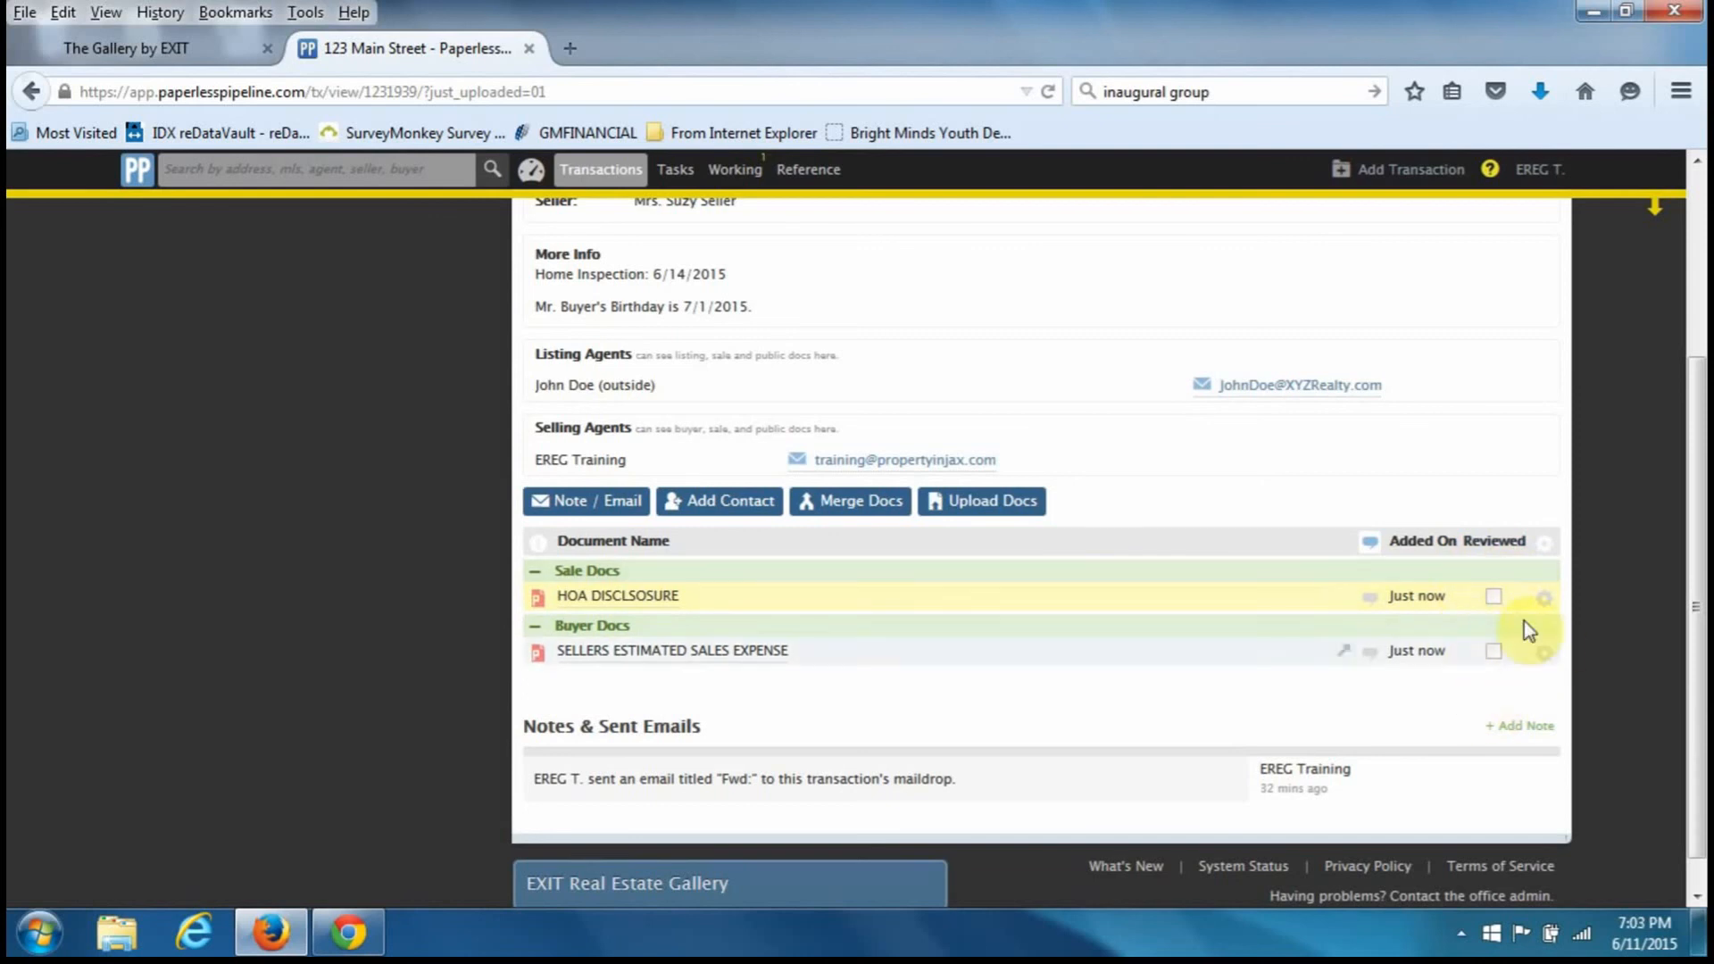
pyautogui.click(1494, 595)
pyautogui.click(1485, 594)
pyautogui.click(1488, 664)
pyautogui.click(1490, 595)
pyautogui.click(1488, 644)
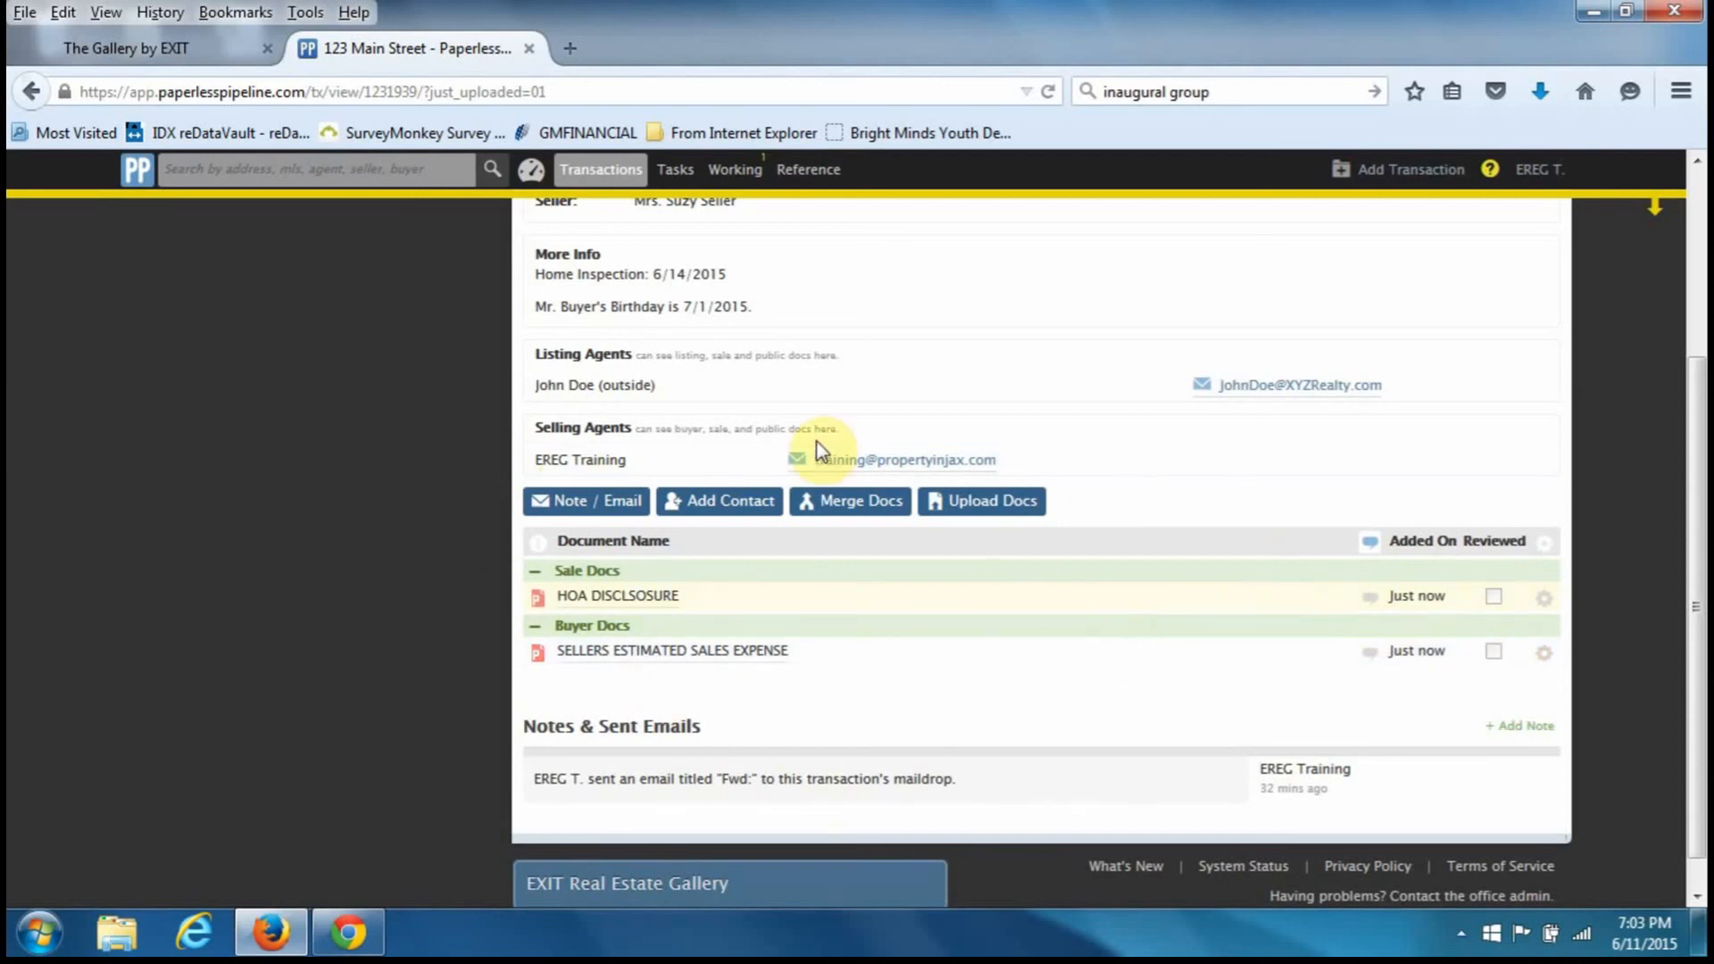
pyautogui.scroll(3, 816, 442)
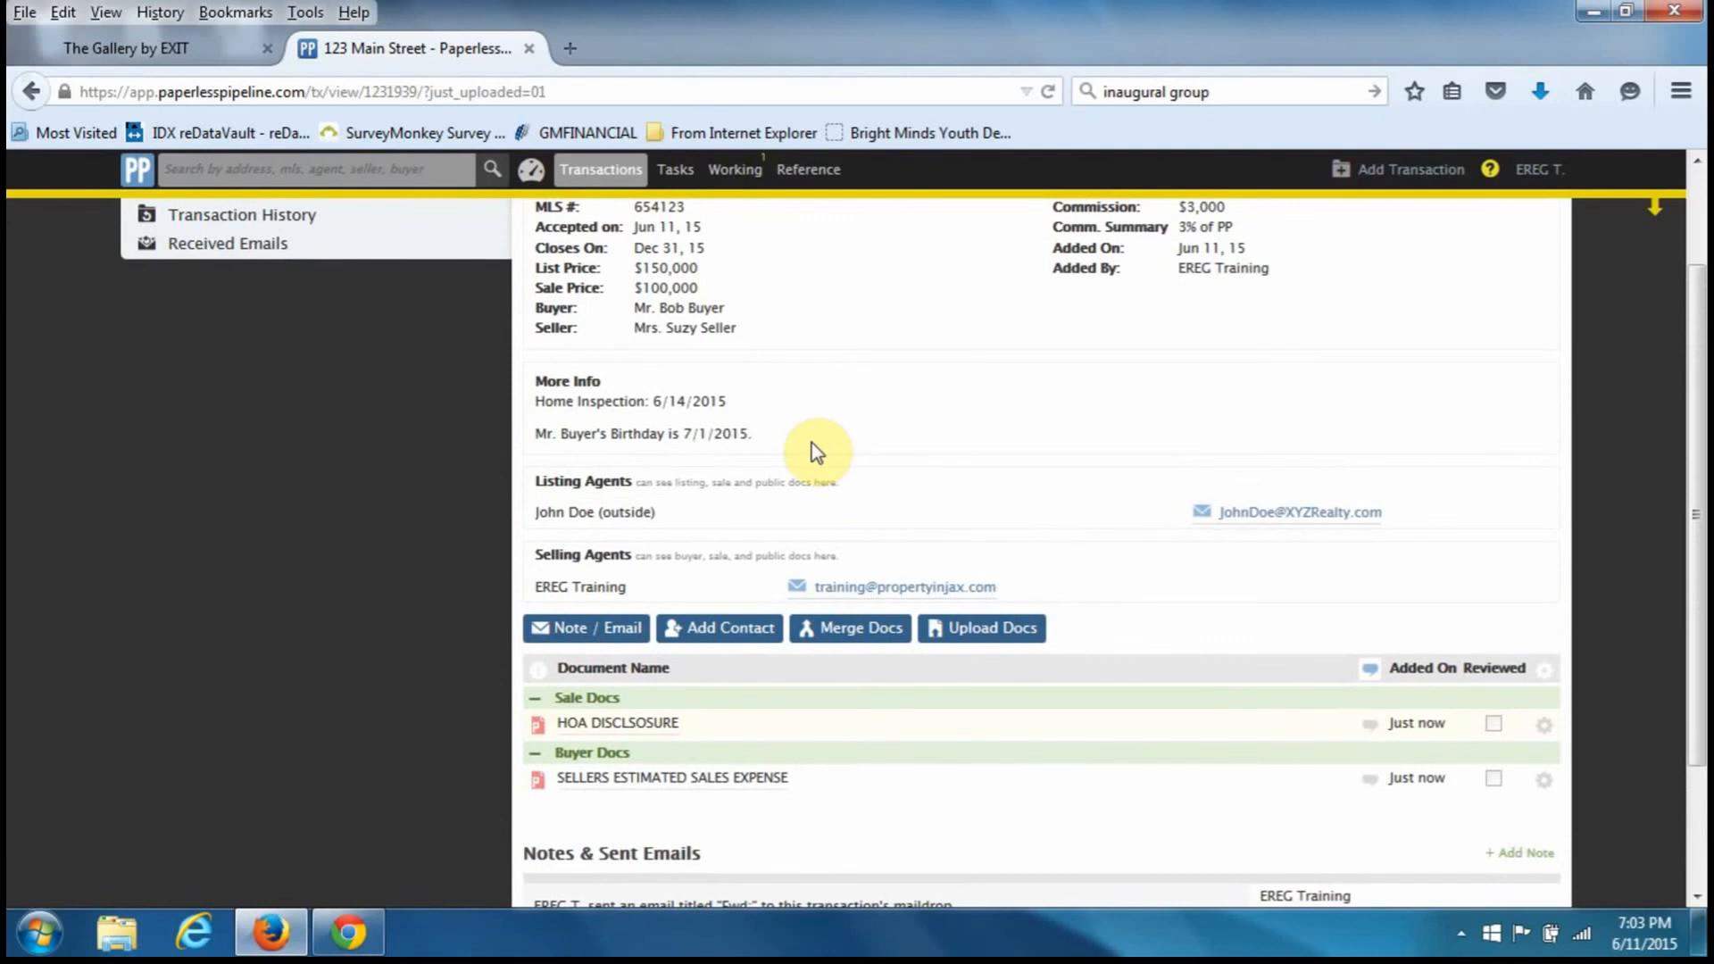
pyautogui.scroll(3, 812, 443)
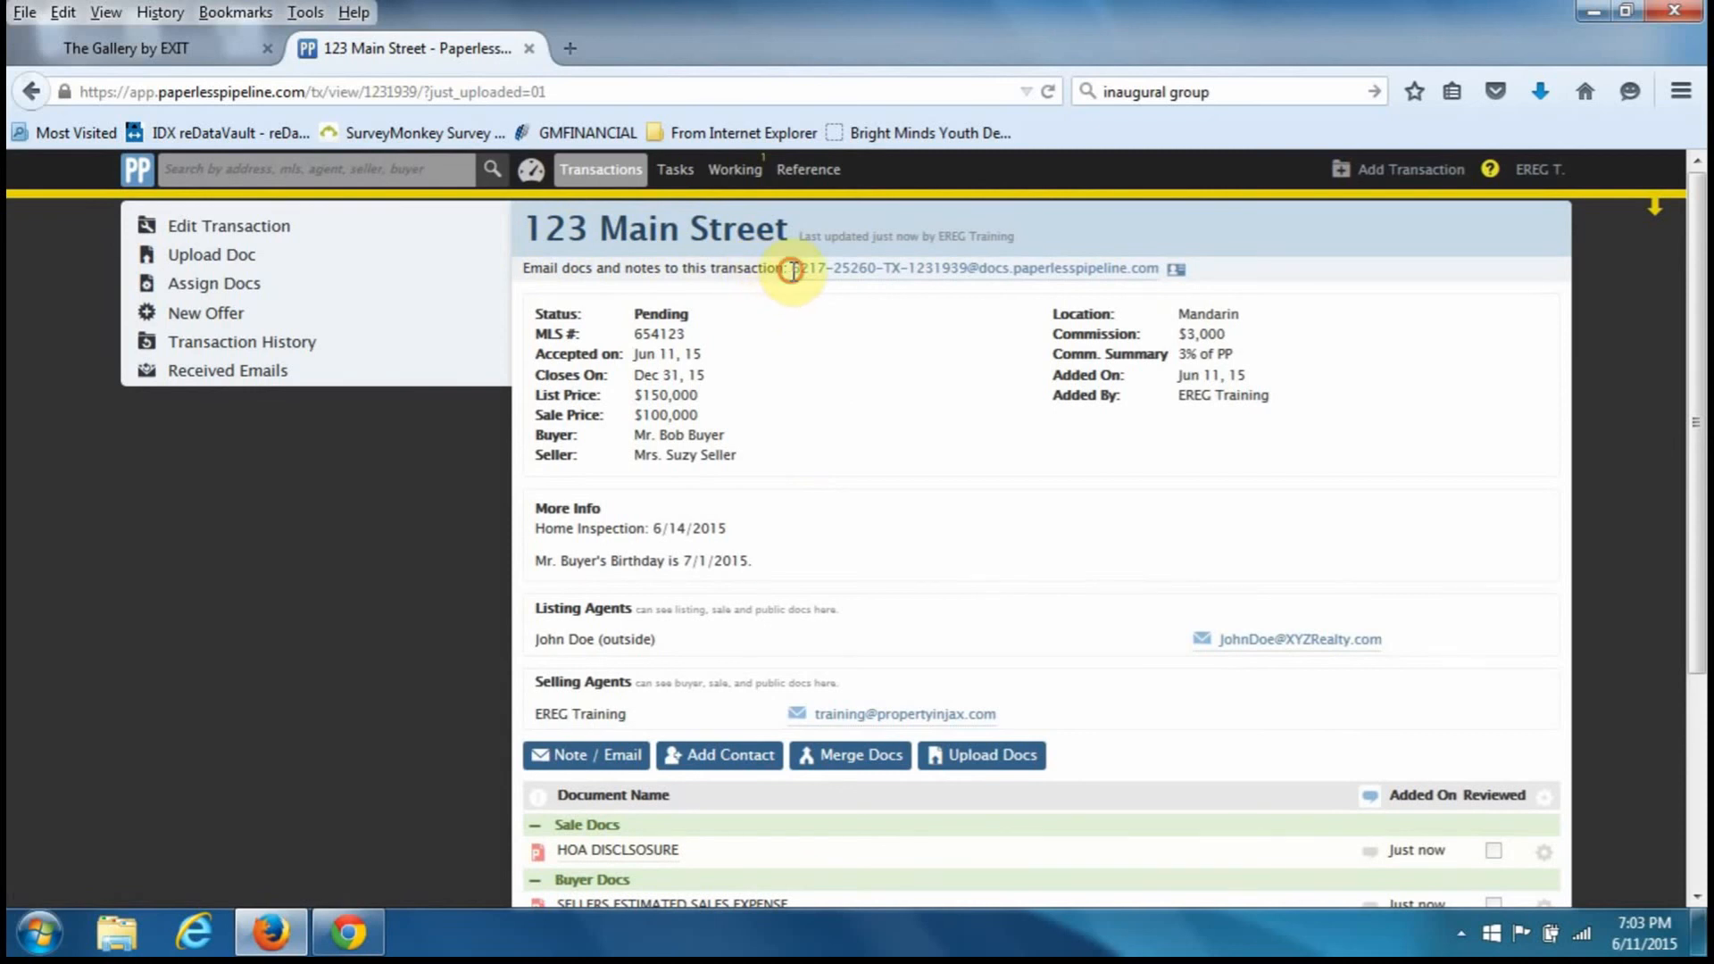
# - Copy the transaction's maildrop e-mail address and bring the Chrome window forward
pyautogui.moveTo(794, 270); pyautogui.dragTo(1158, 285)
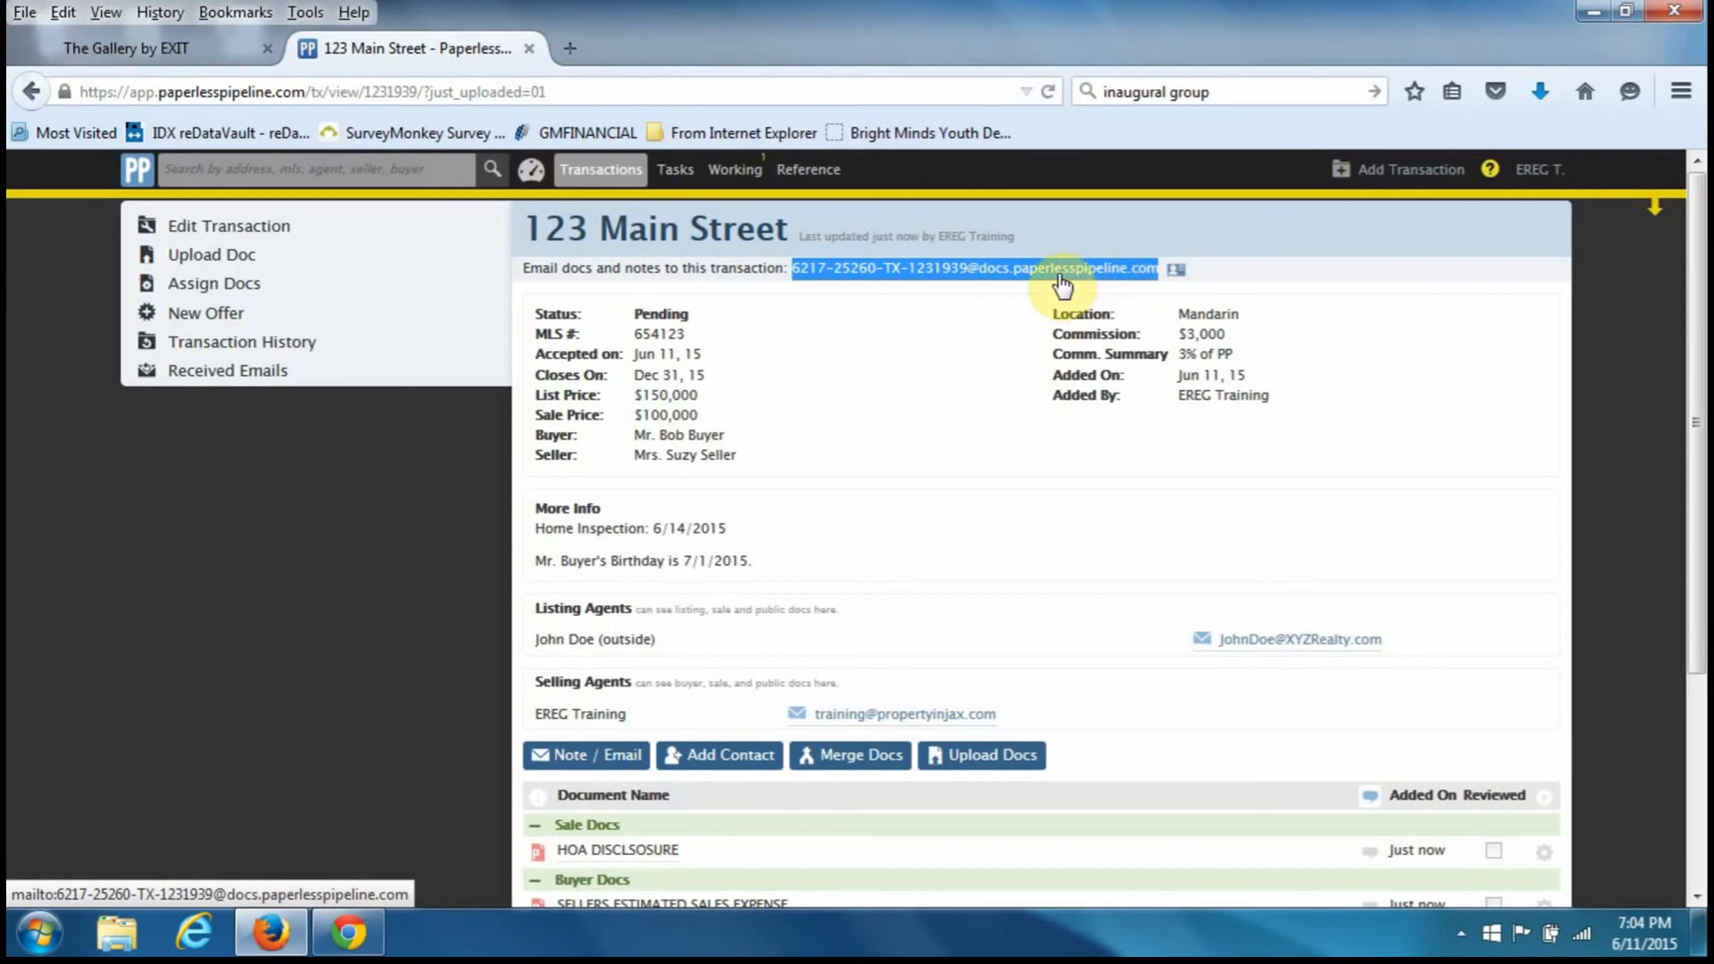
pyautogui.rightClick(905, 269)
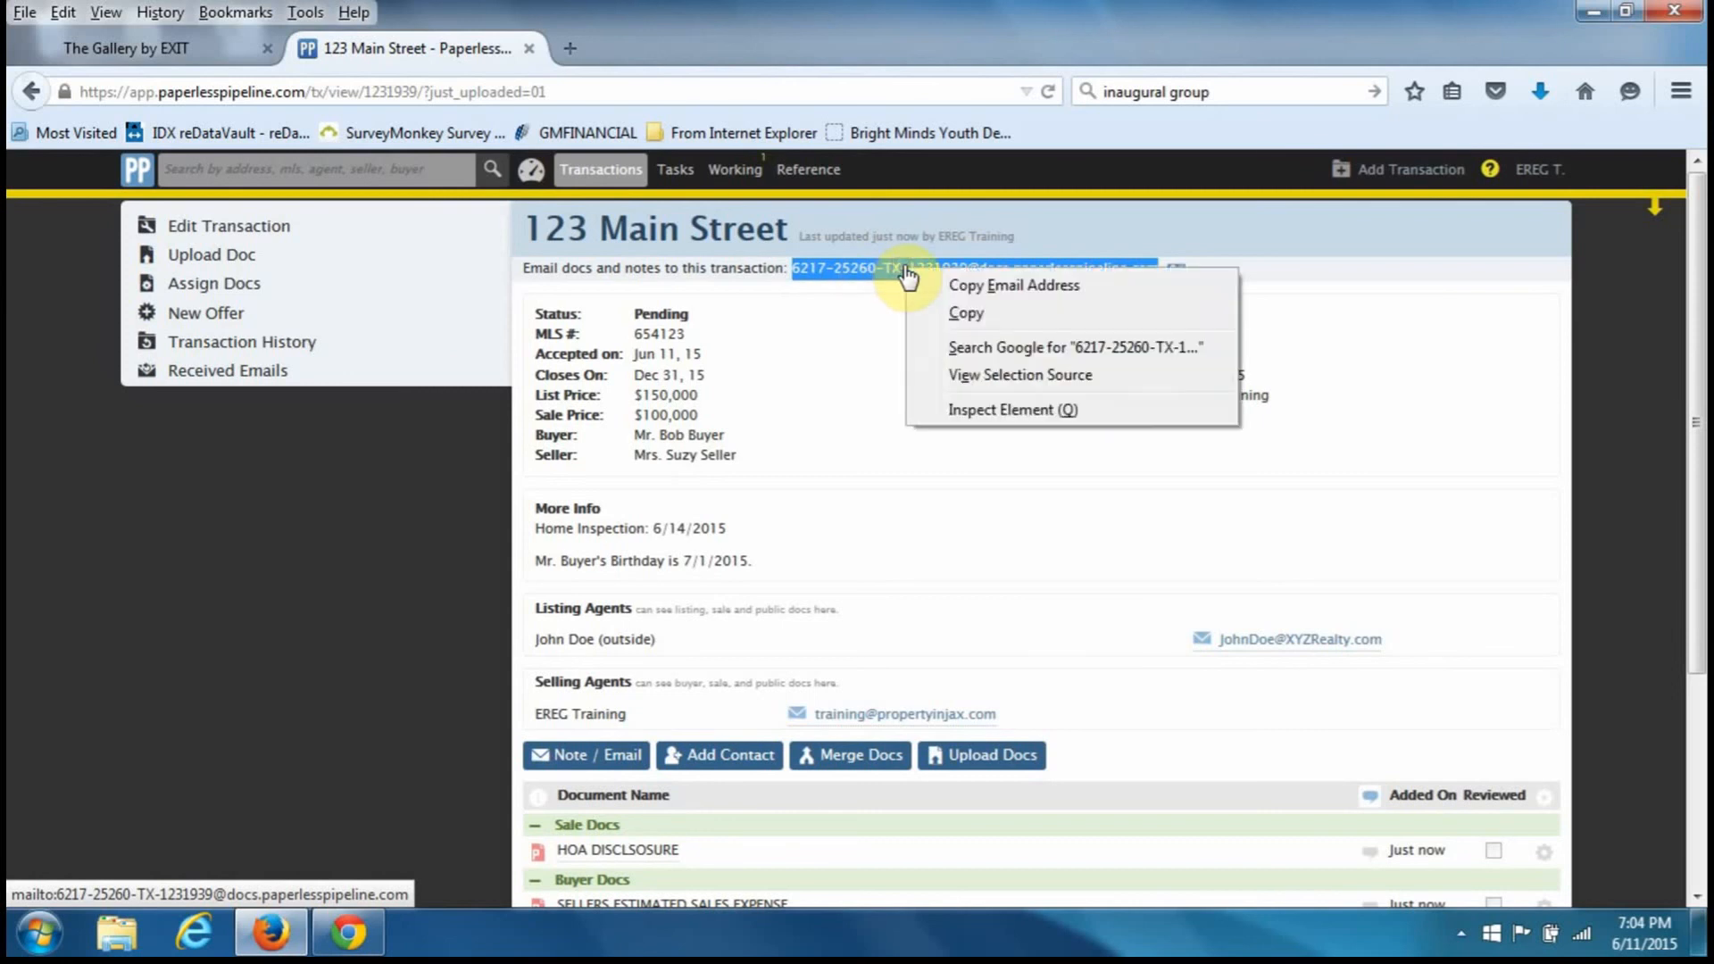
pyautogui.click(962, 314)
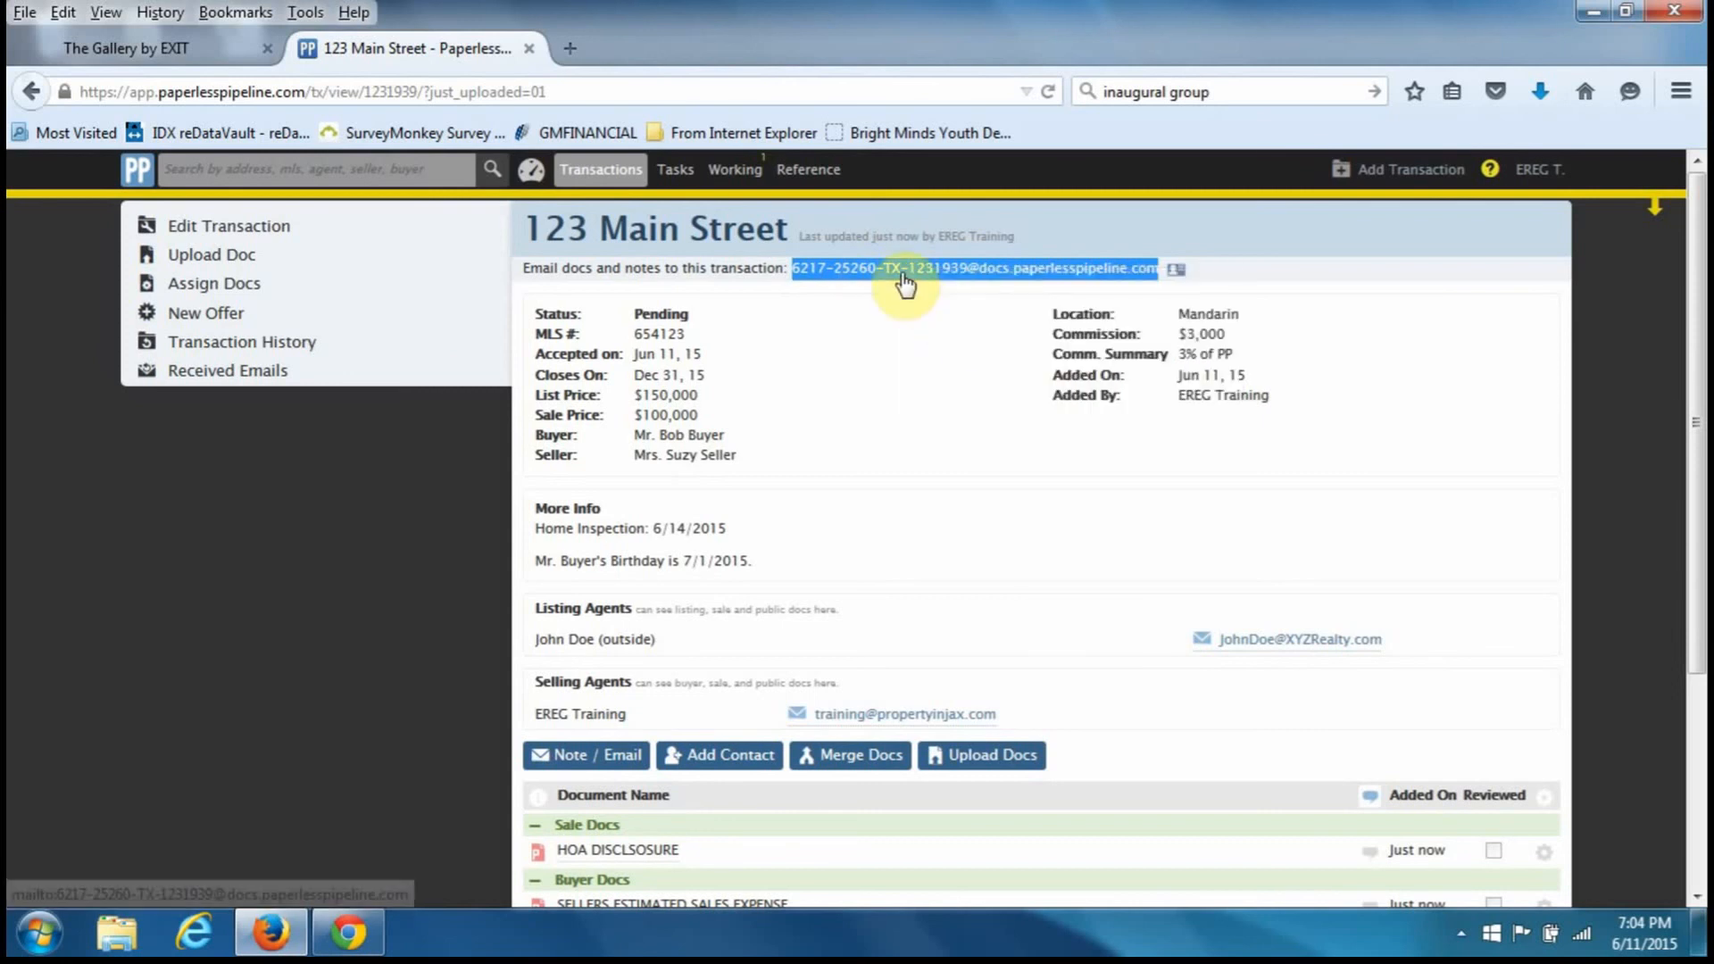
pyautogui.click(335, 935)
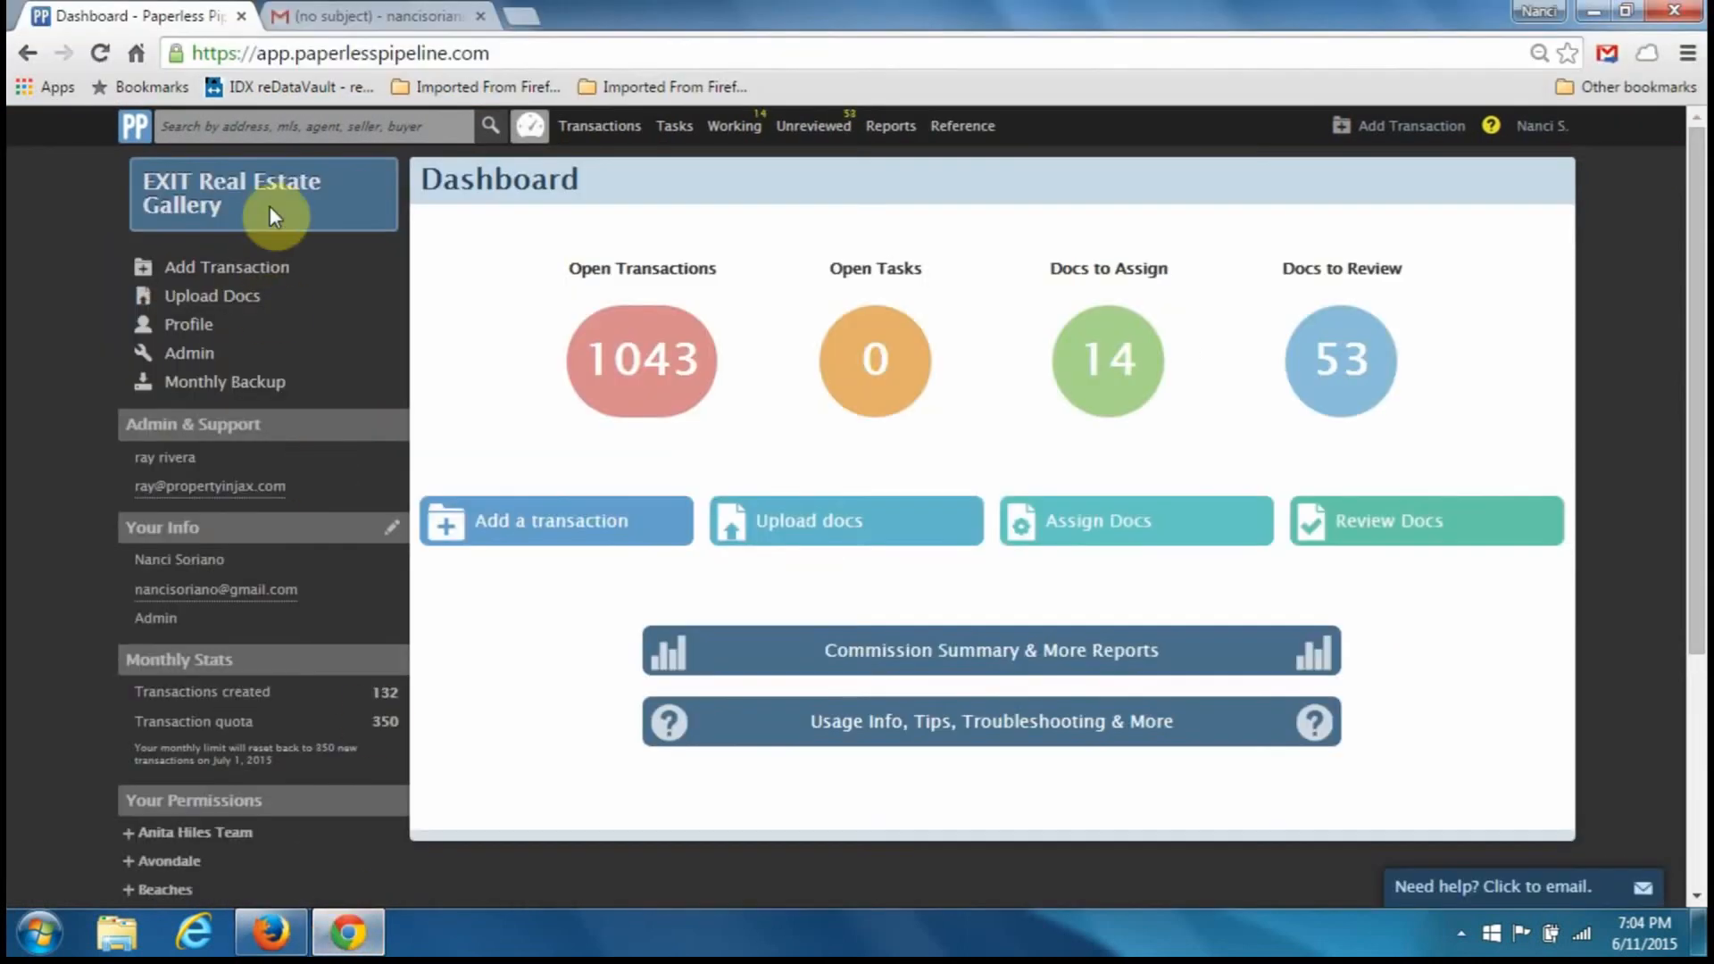
# - Forward the scanned-document e-mail to the pasted 123 Main Street maildrop address
pyautogui.click(410, 15)
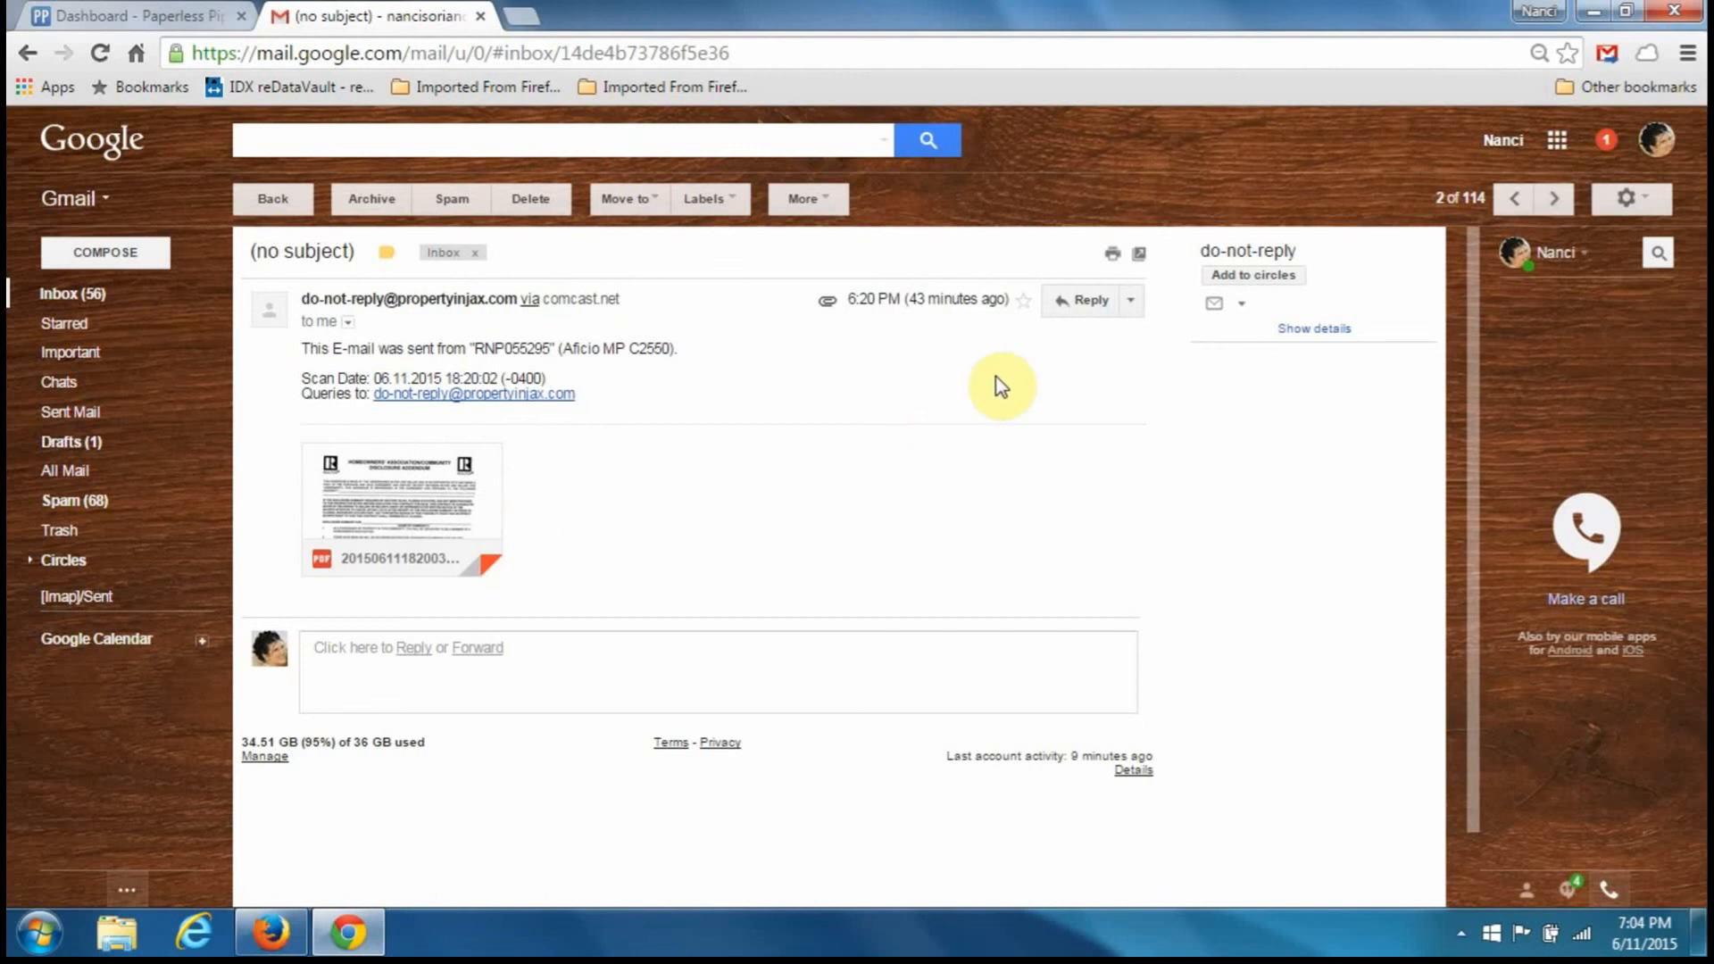
pyautogui.click(1132, 302)
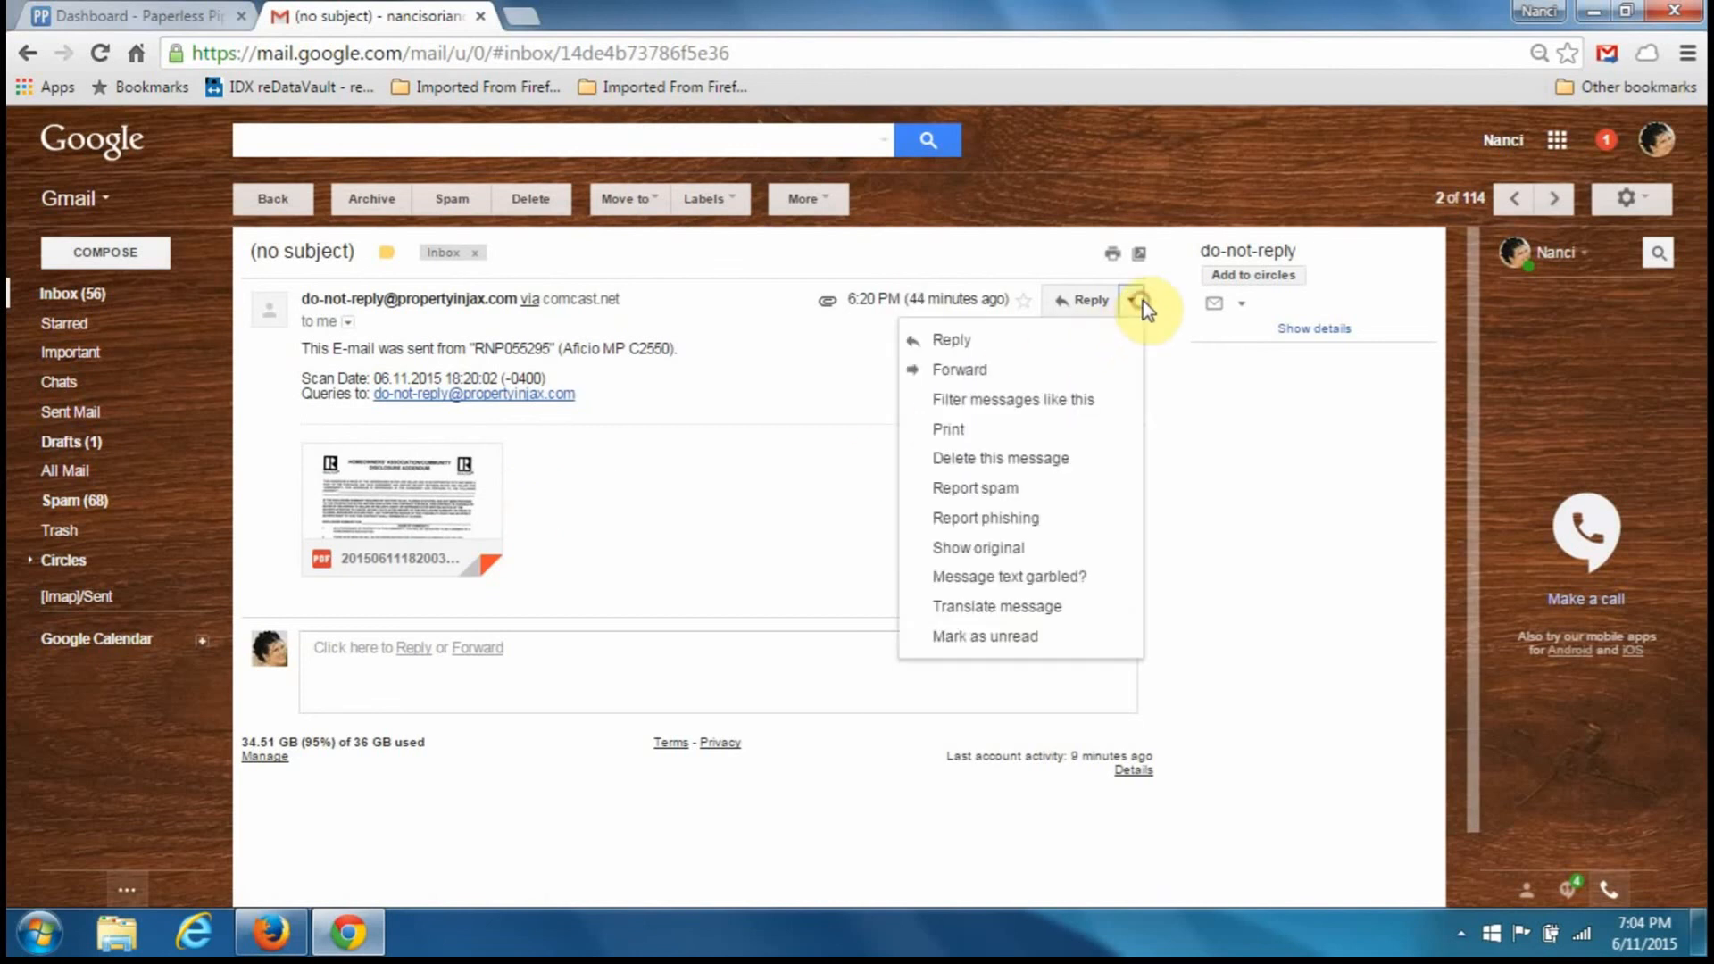
pyautogui.click(964, 367)
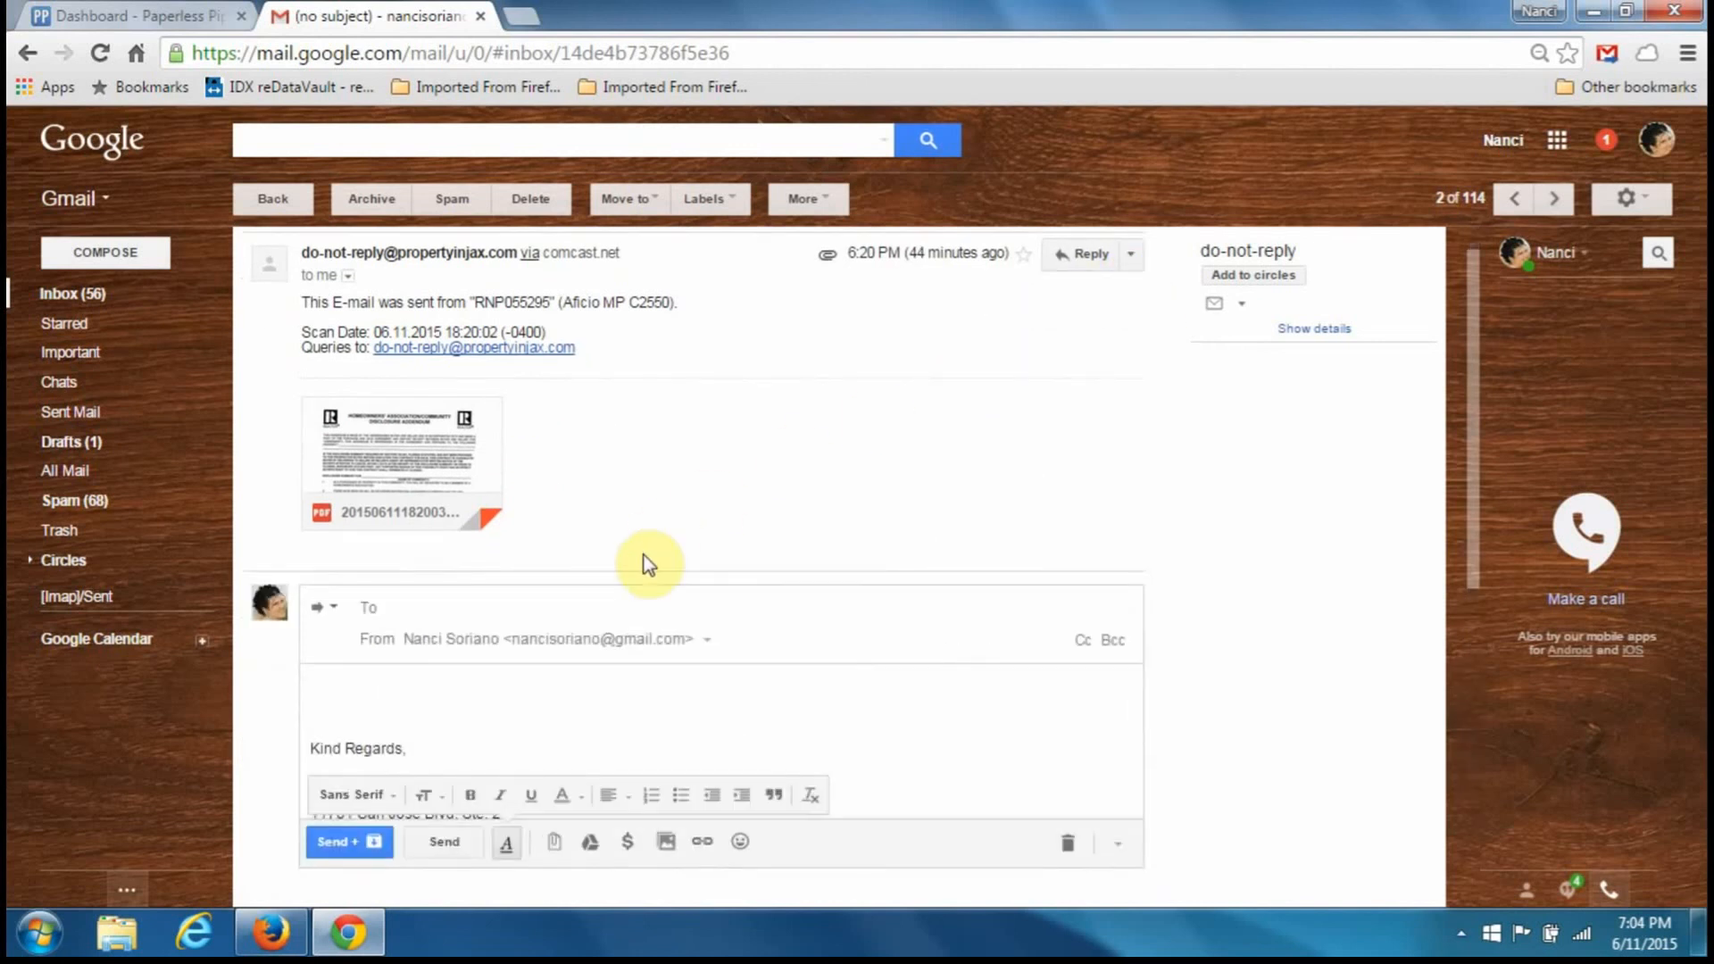
pyautogui.rightClick(631, 613)
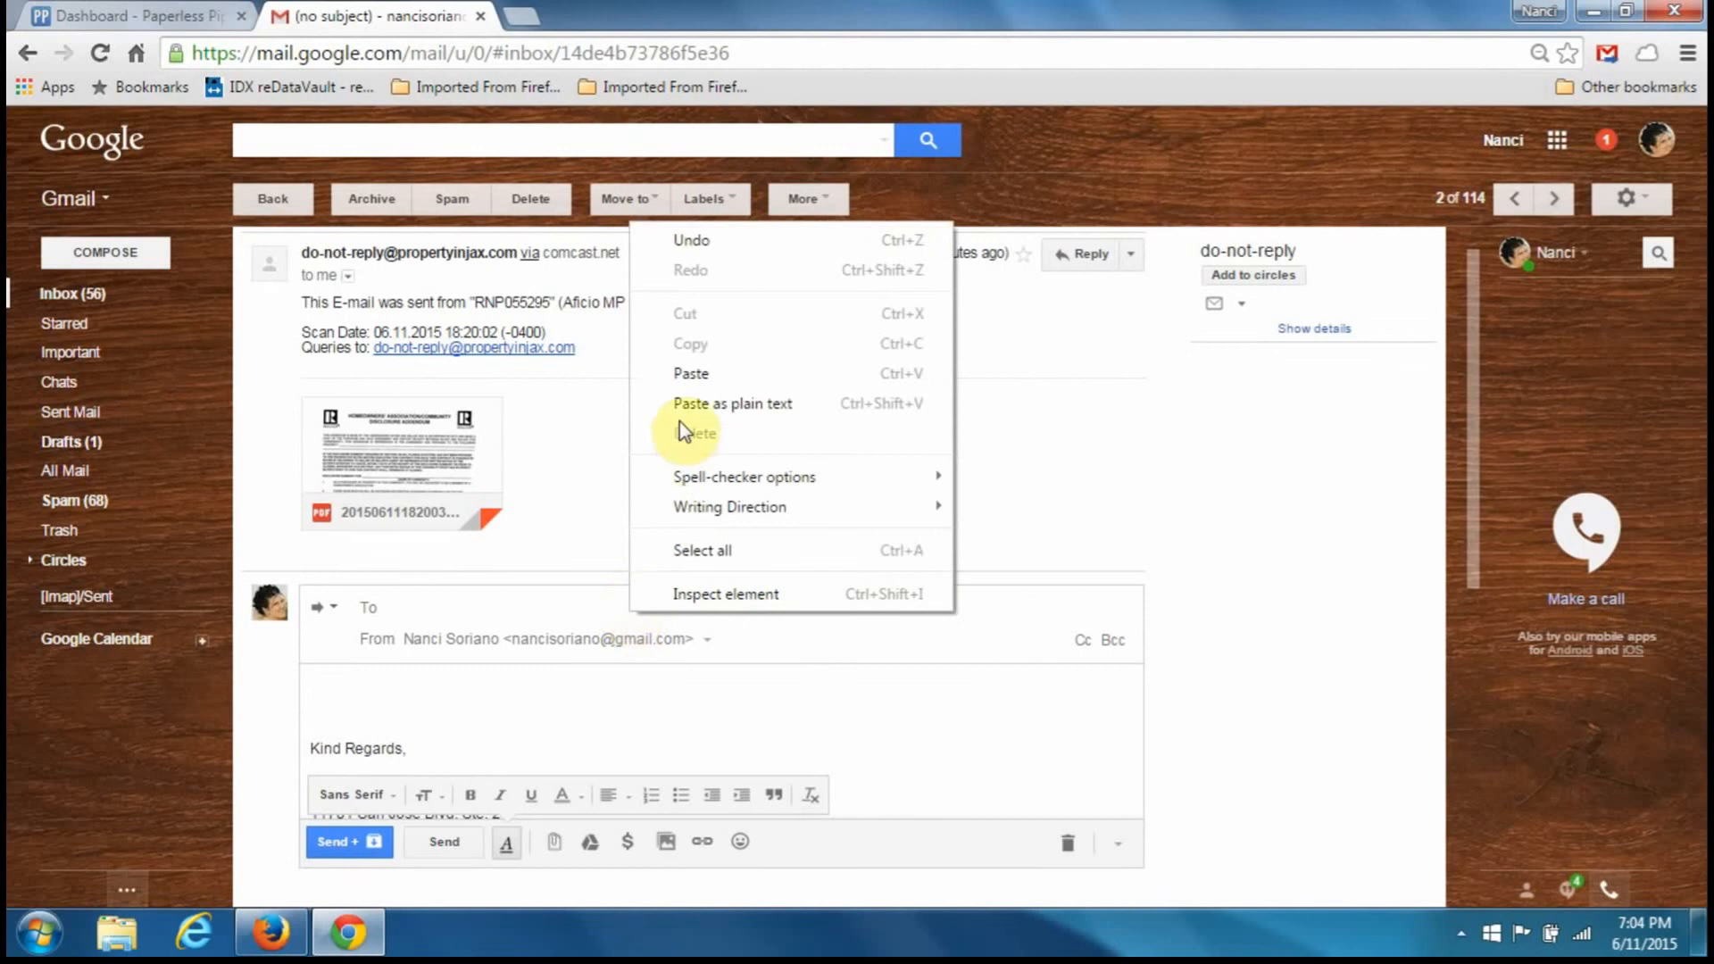
pyautogui.click(695, 375)
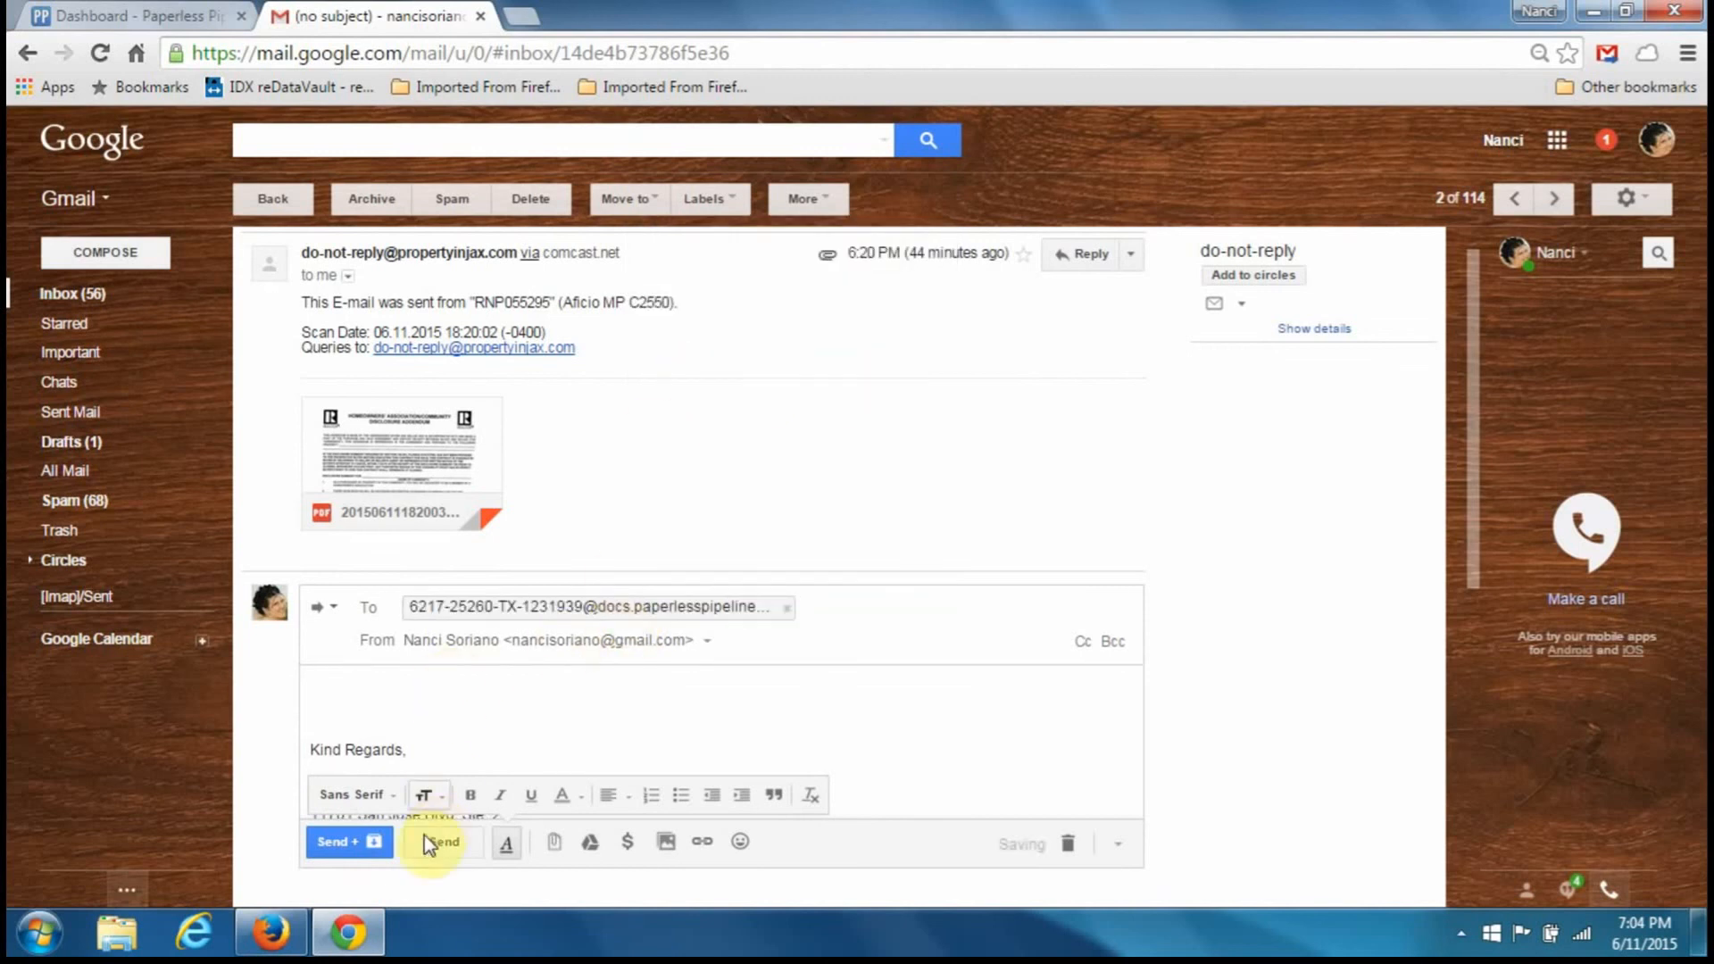
pyautogui.click(368, 853)
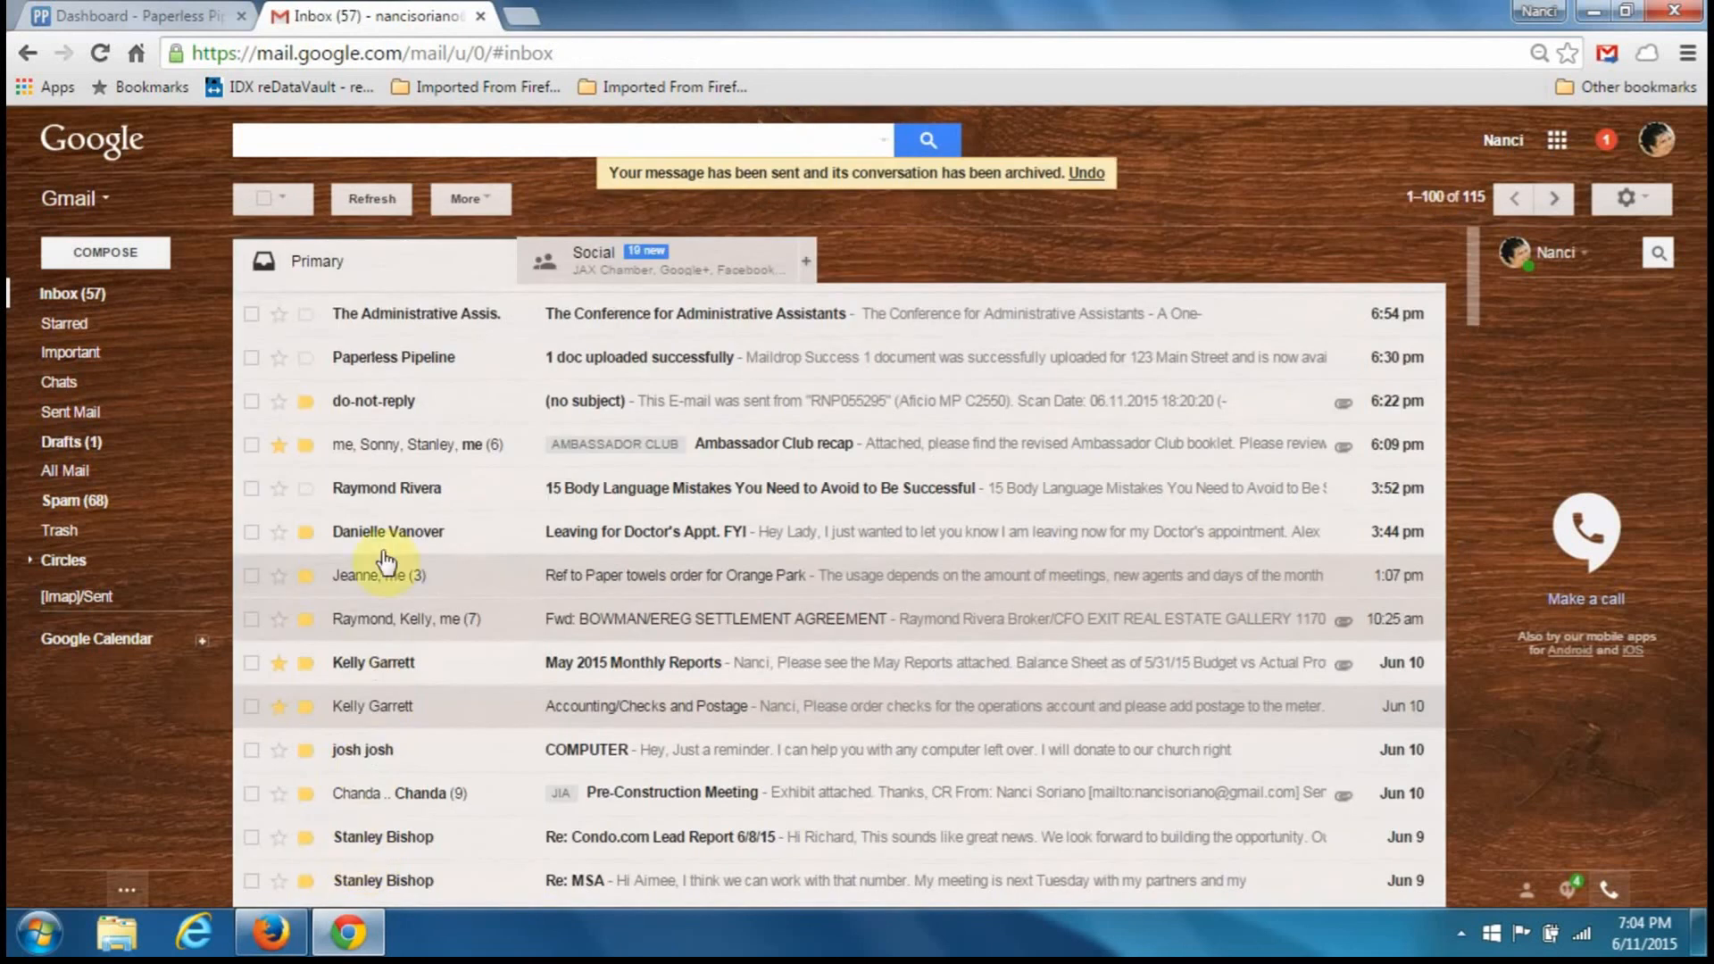
# - Forward the next scanned-document email to the transaction's Paperless Pipeline address as plain text, then return to Firefox
pyautogui.click(403, 403)
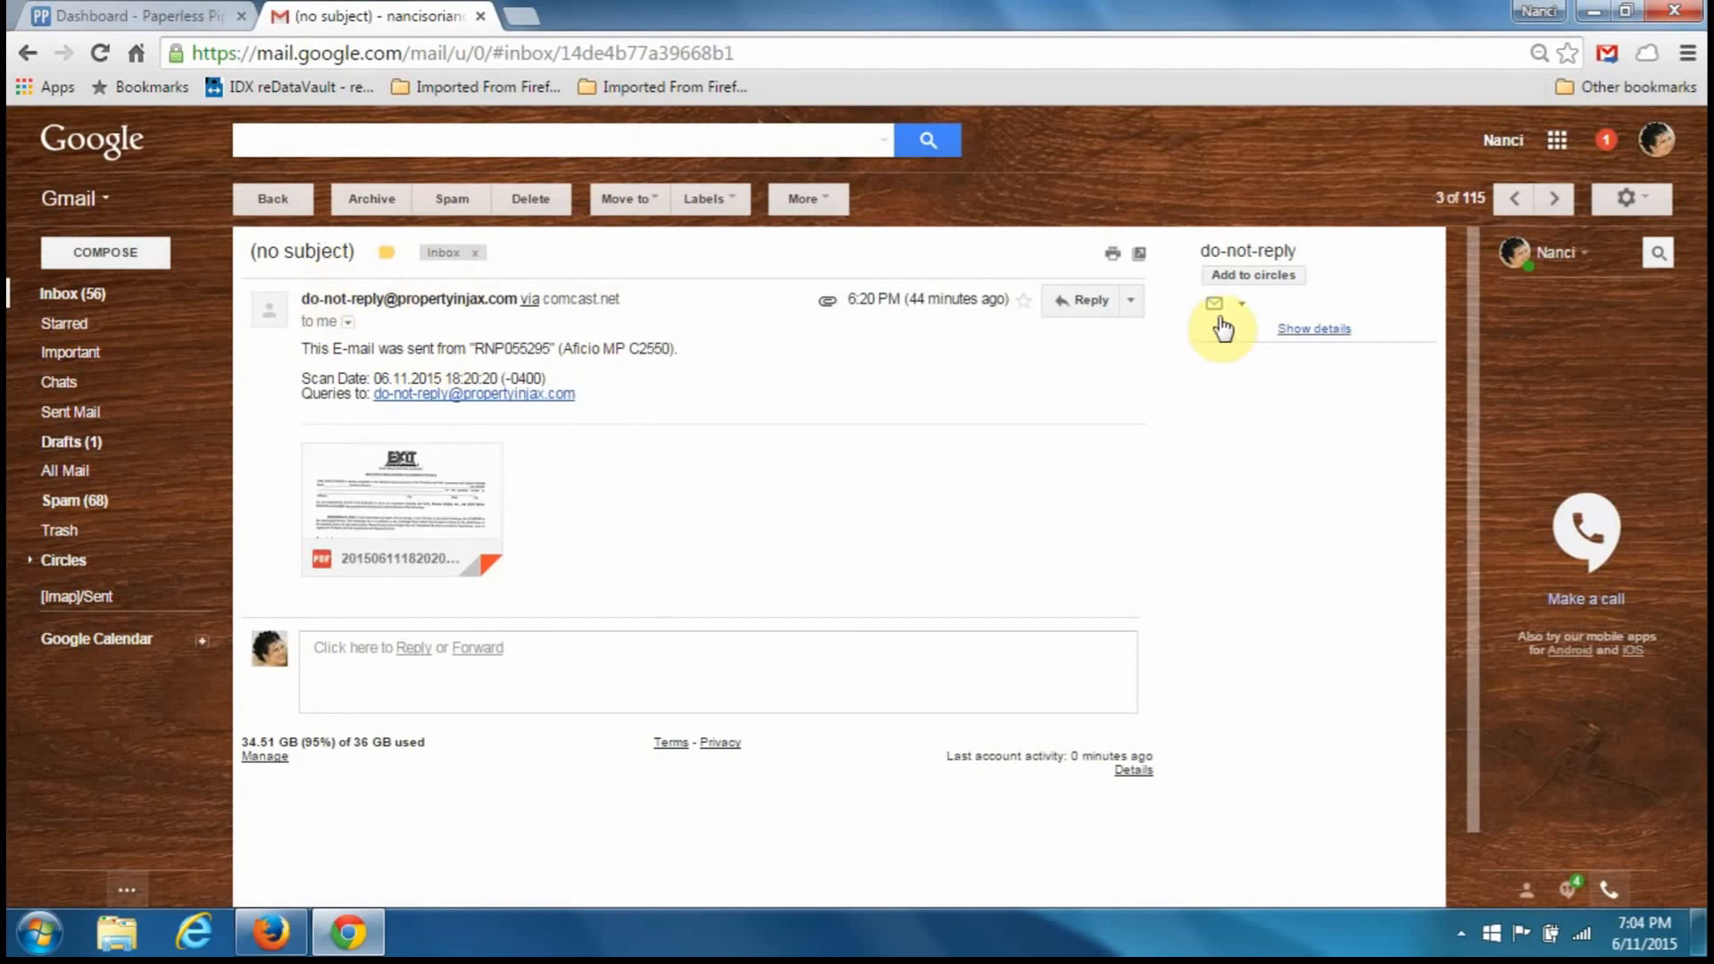
pyautogui.click(1126, 302)
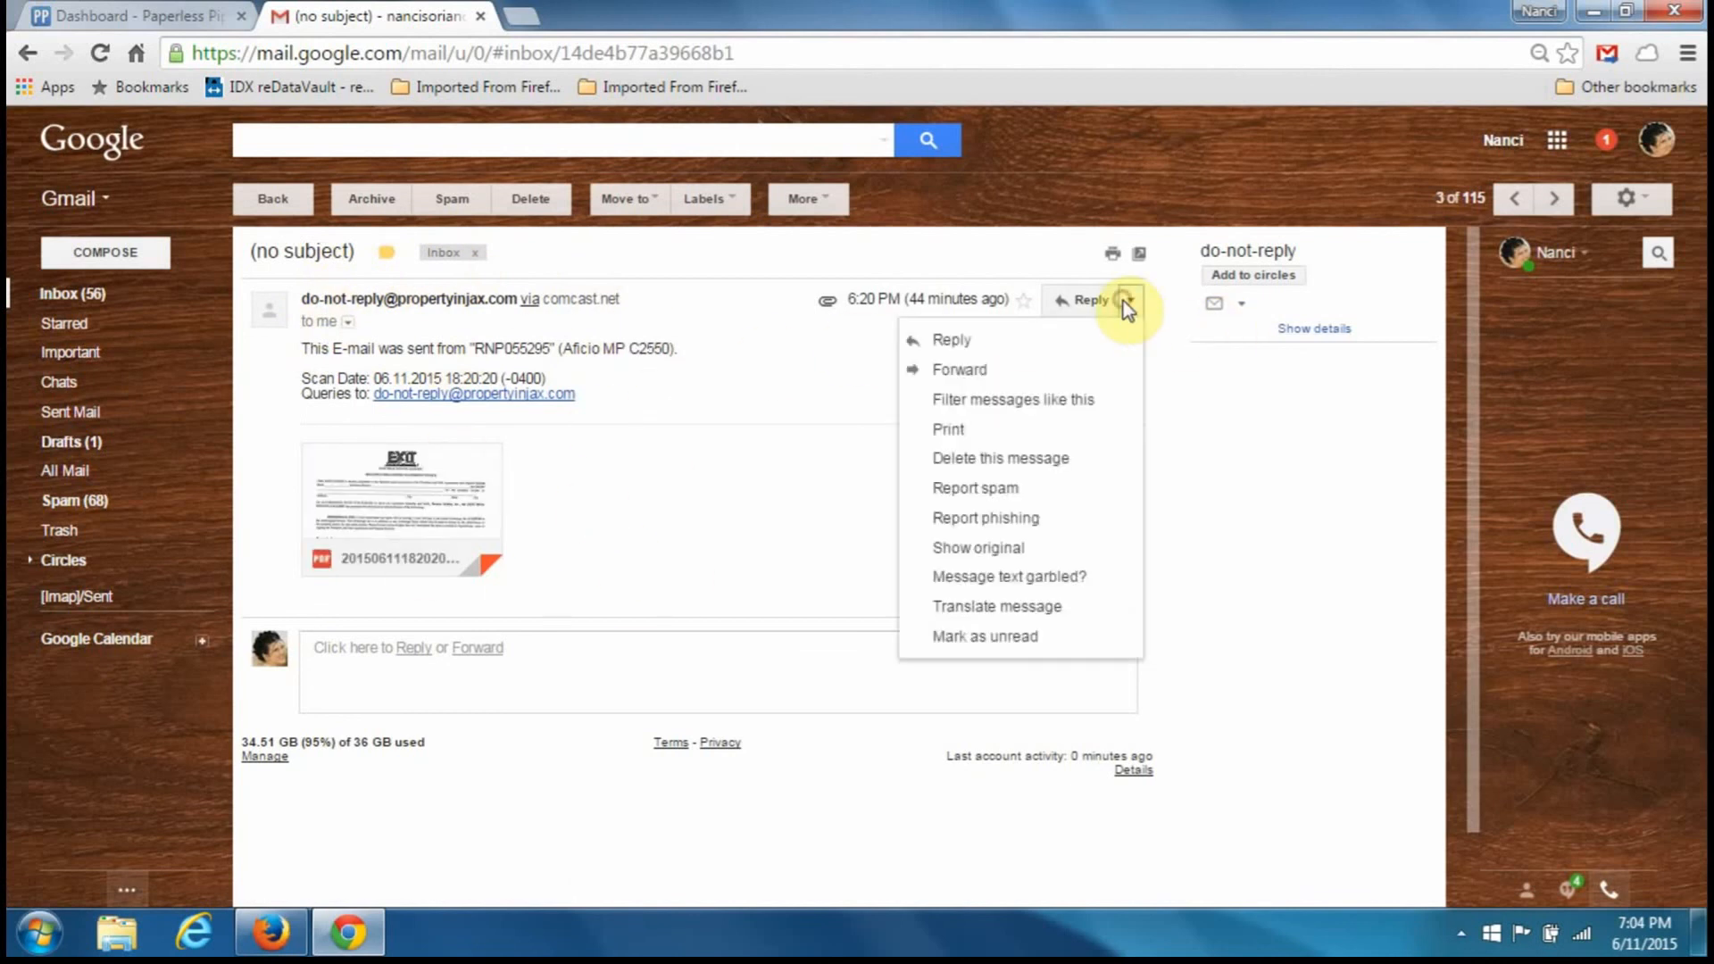
pyautogui.click(950, 368)
pyautogui.rightClick(544, 605)
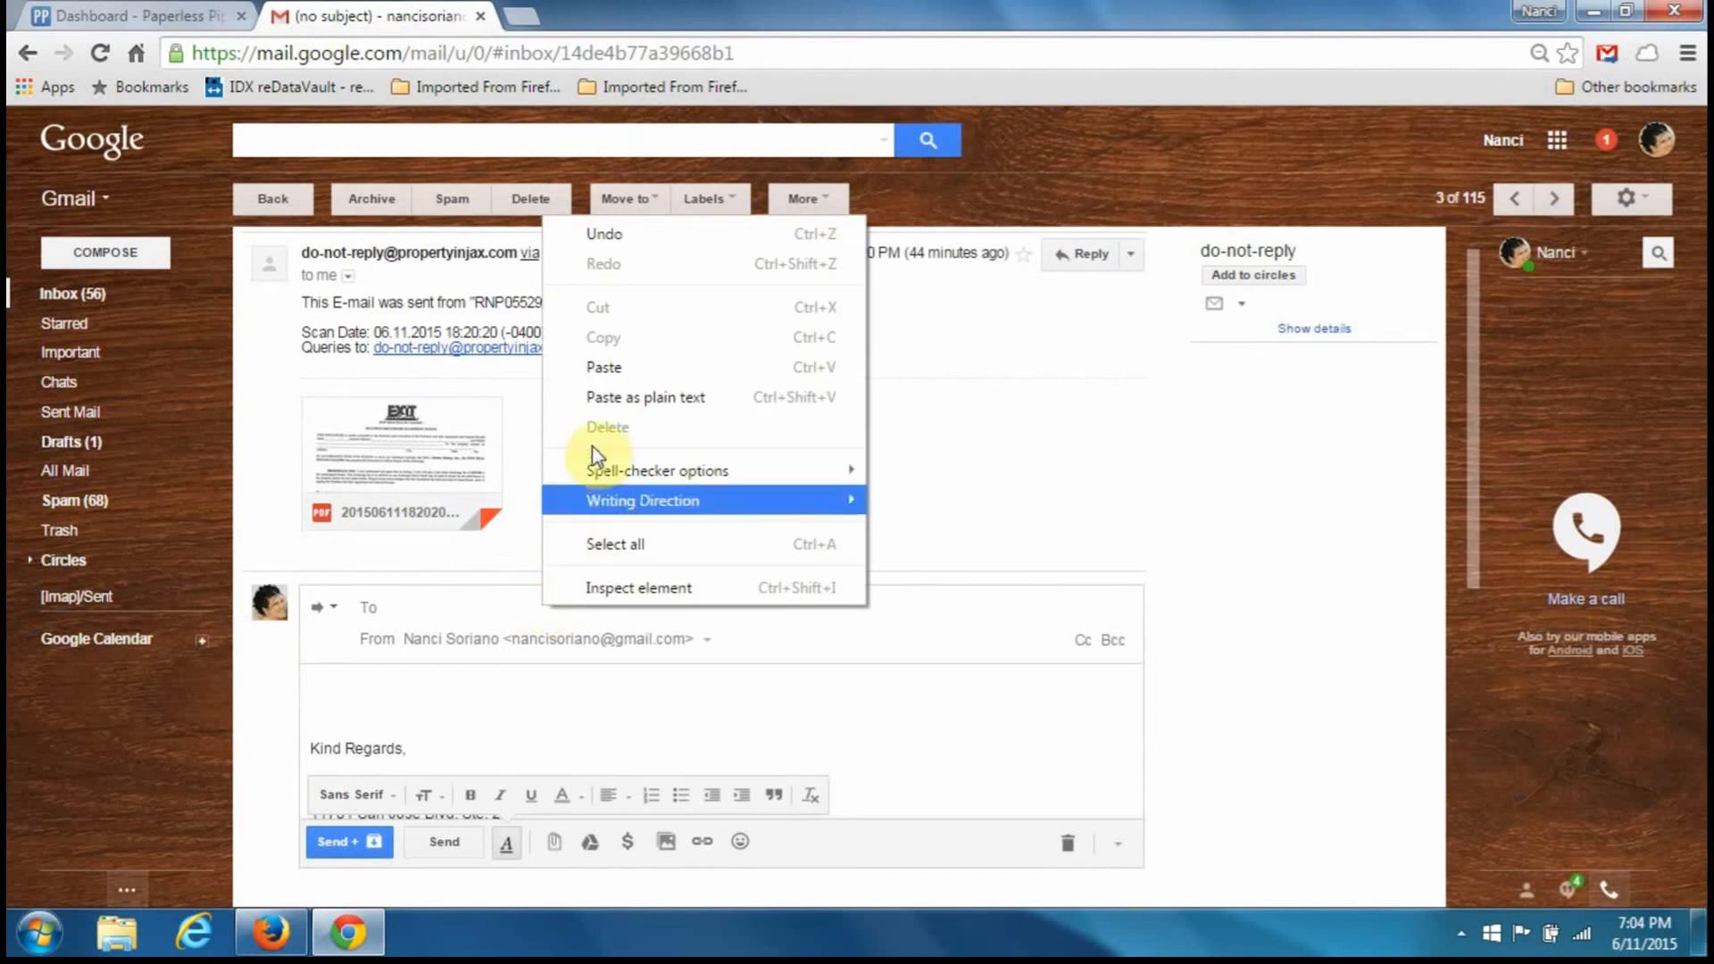
pyautogui.click(607, 383)
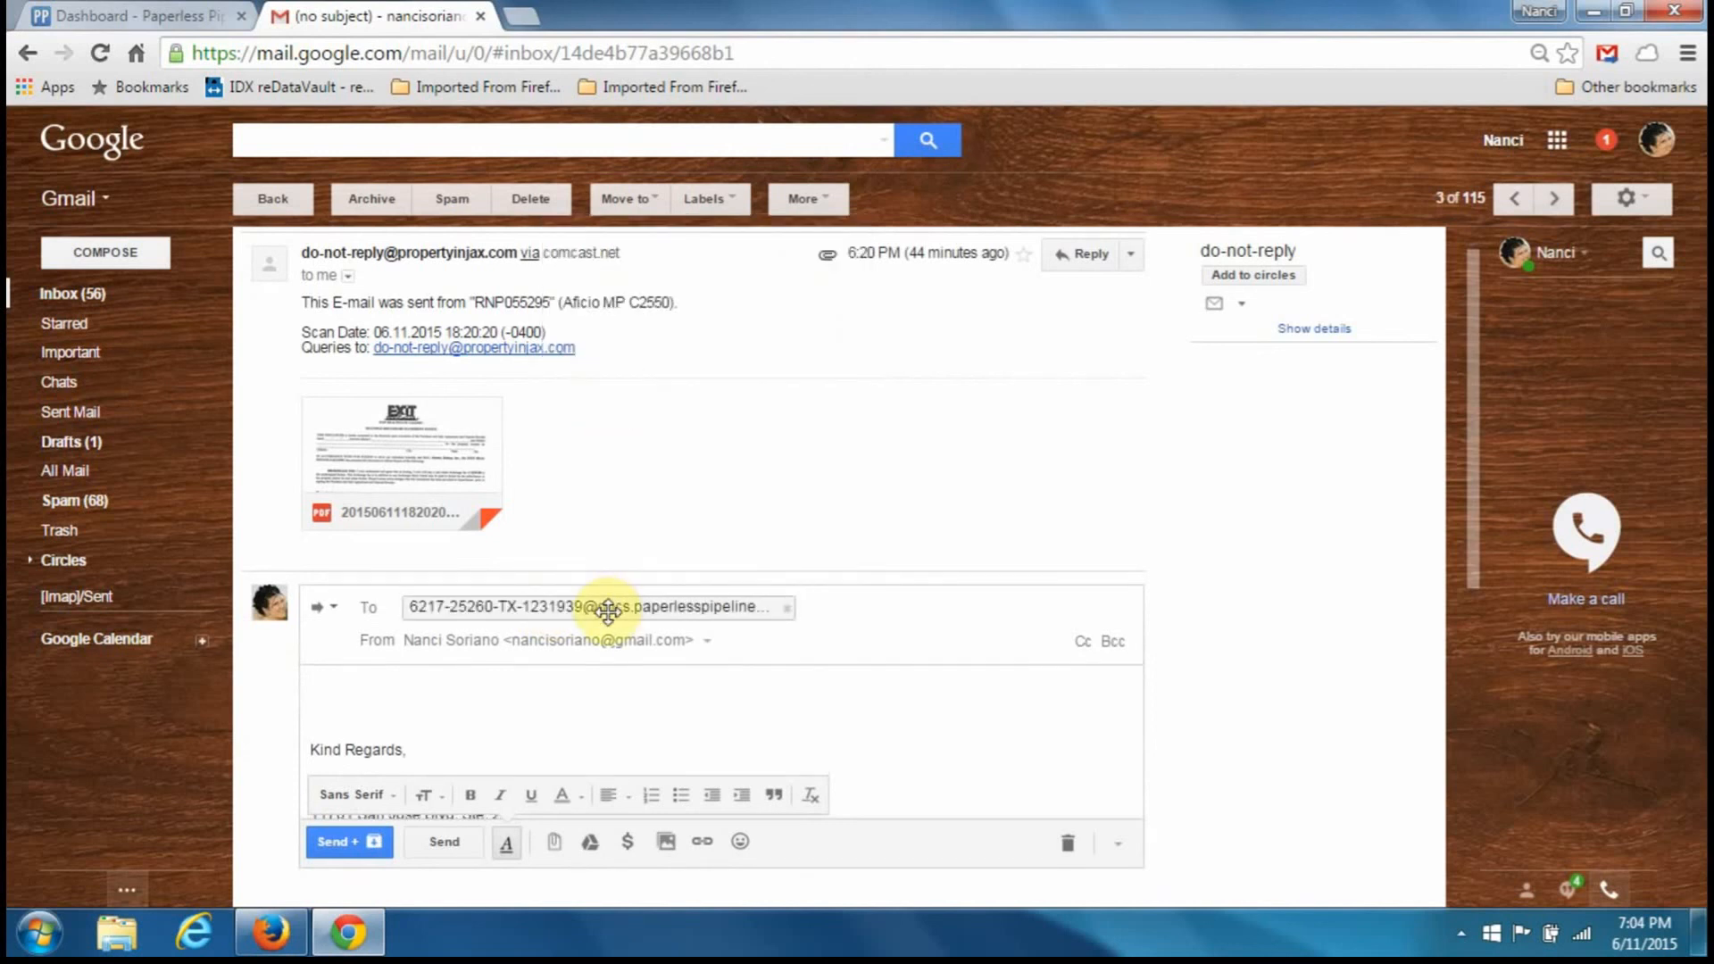
pyautogui.moveTo(609, 613)
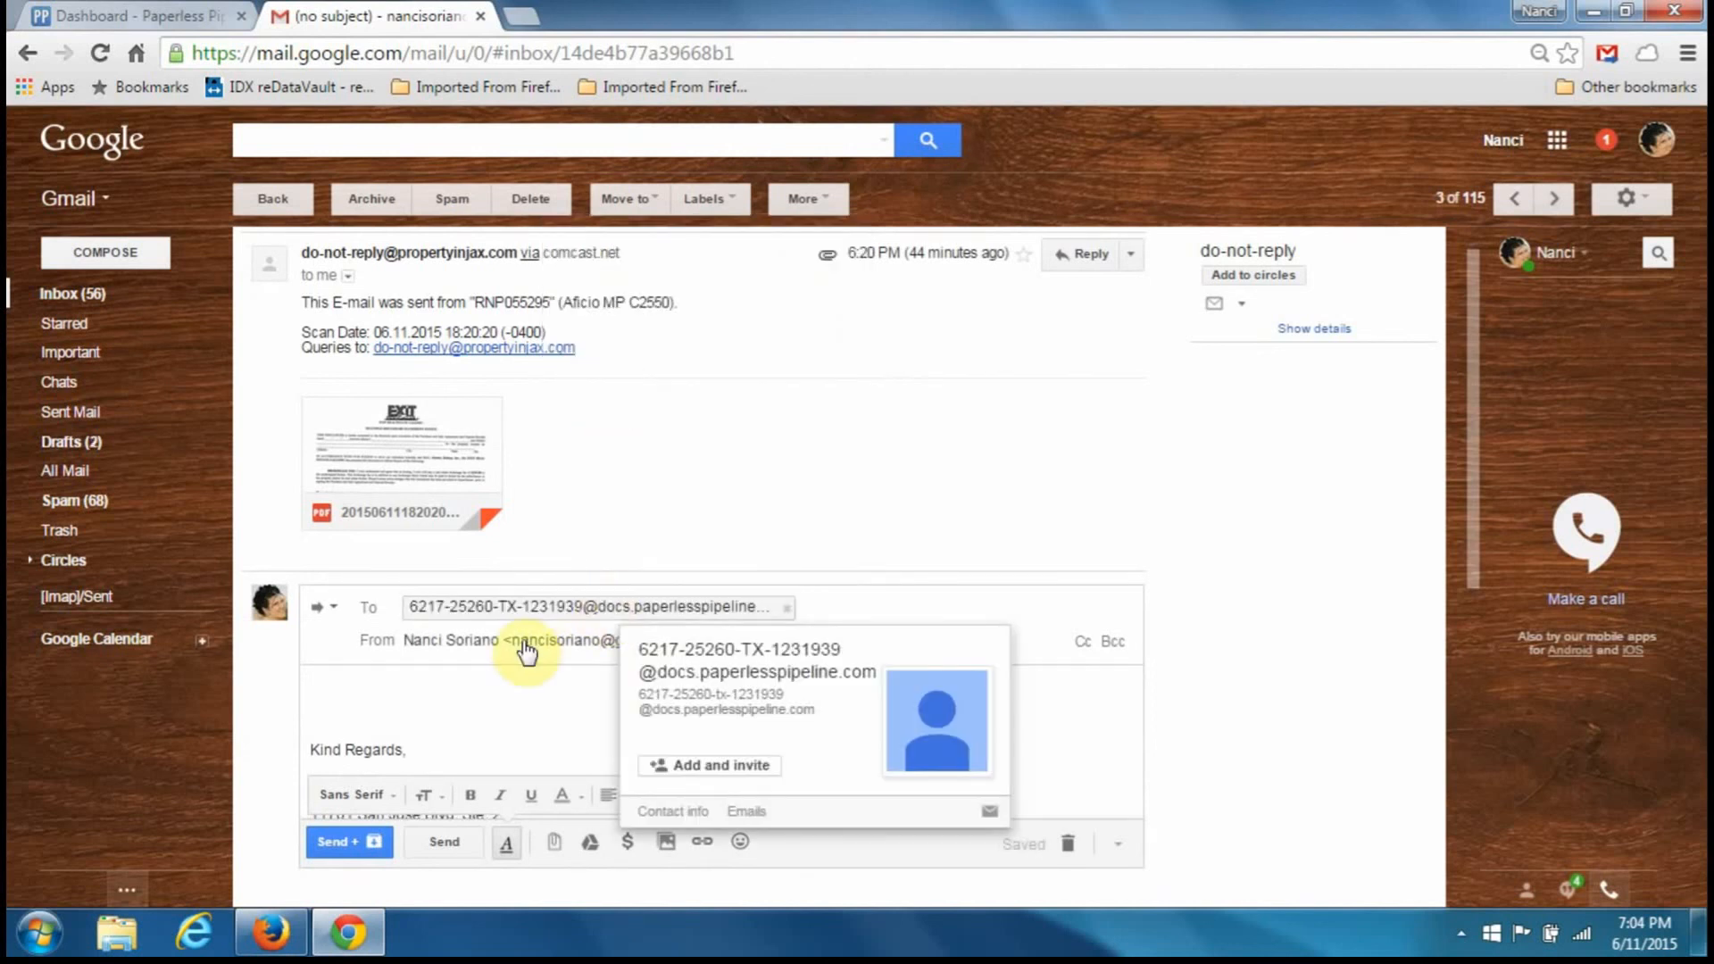
pyautogui.click(367, 853)
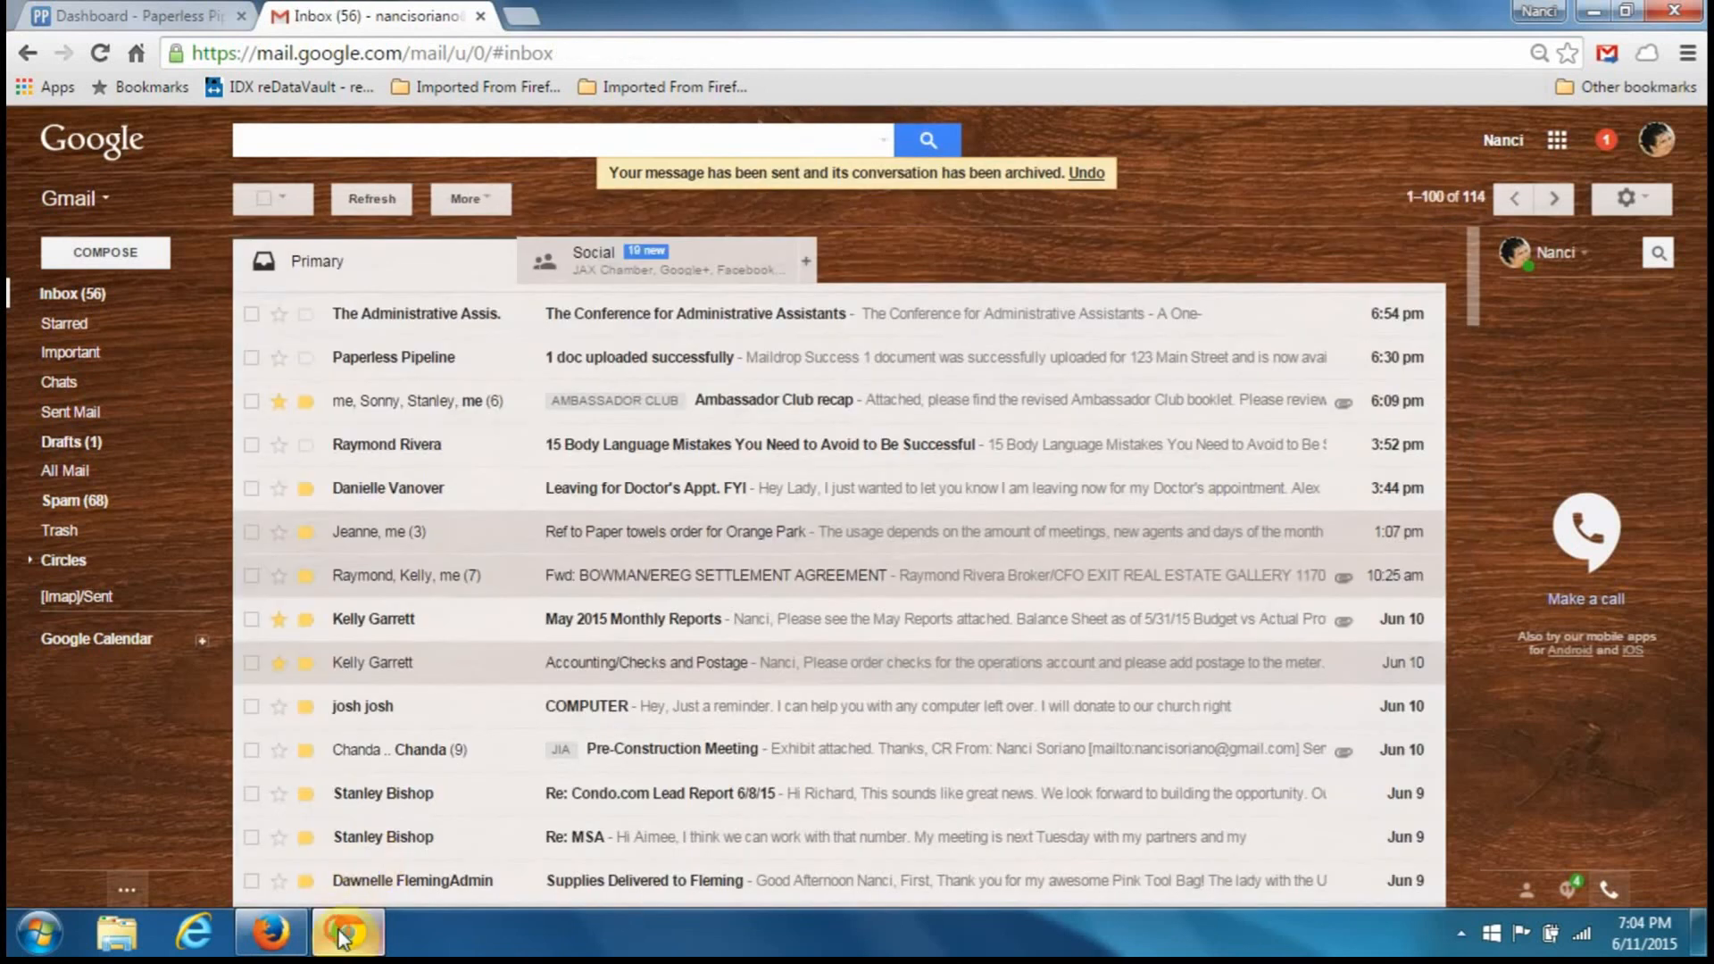
pyautogui.click(345, 933)
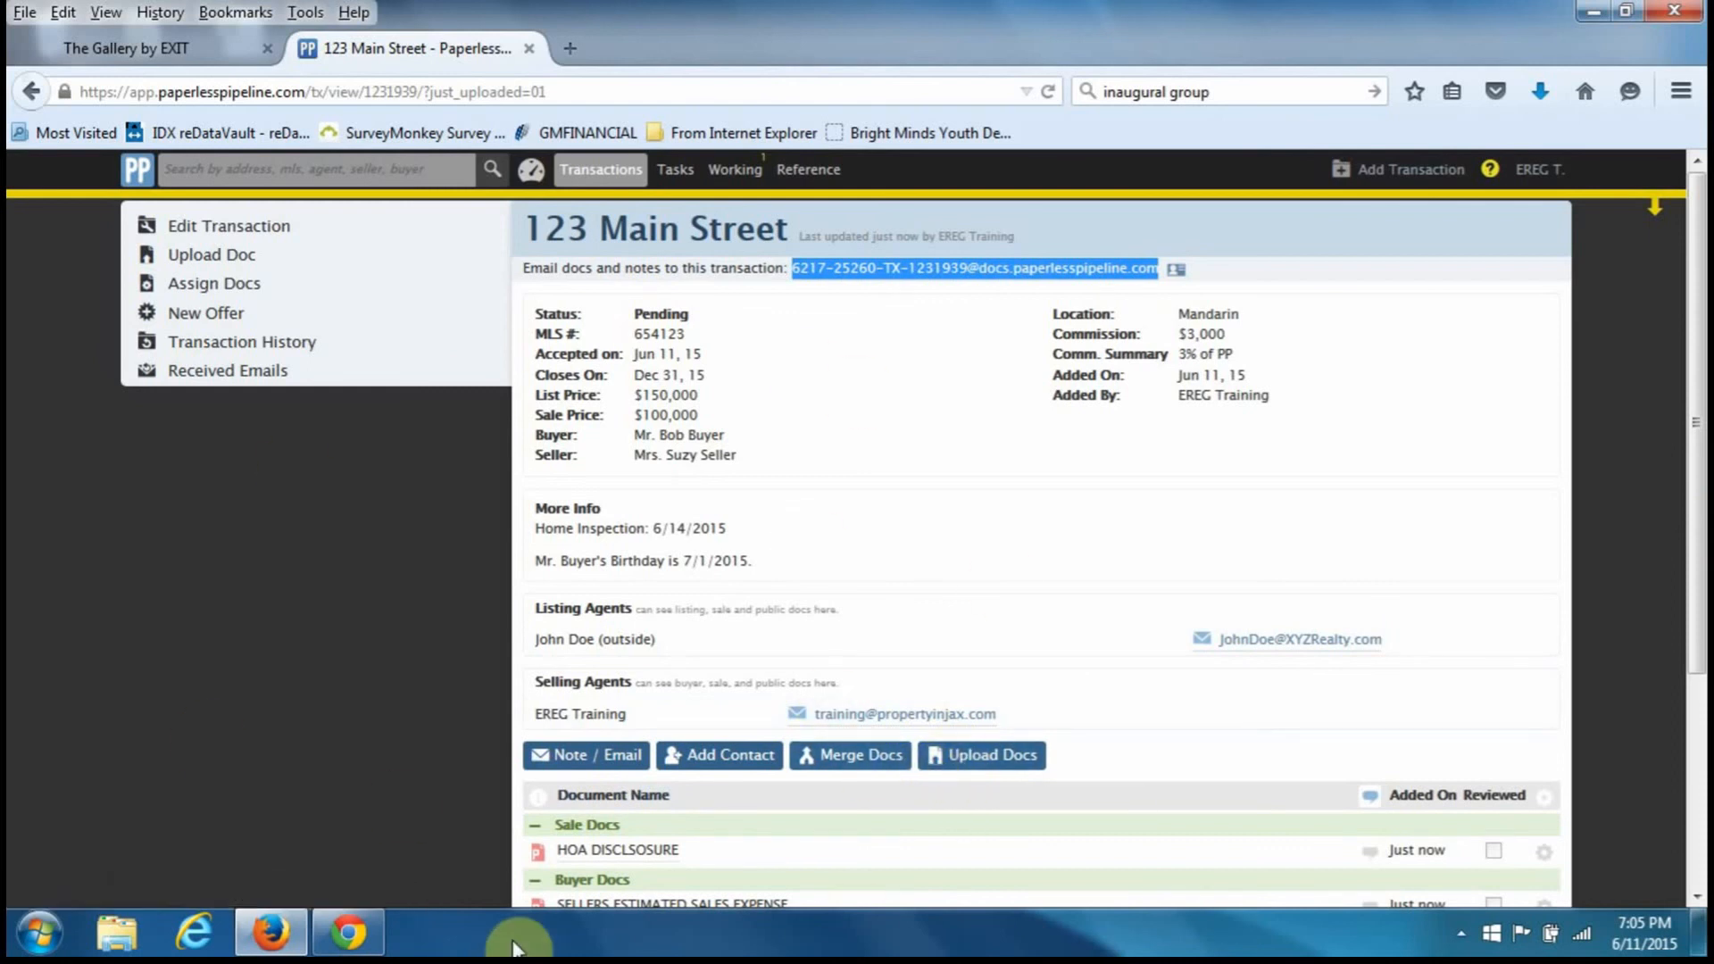
# - Check the 123 Main Street page, then open and refresh Working Docs showing 20150611182054461.pdf
pyautogui.scroll(-5, 929, 778)
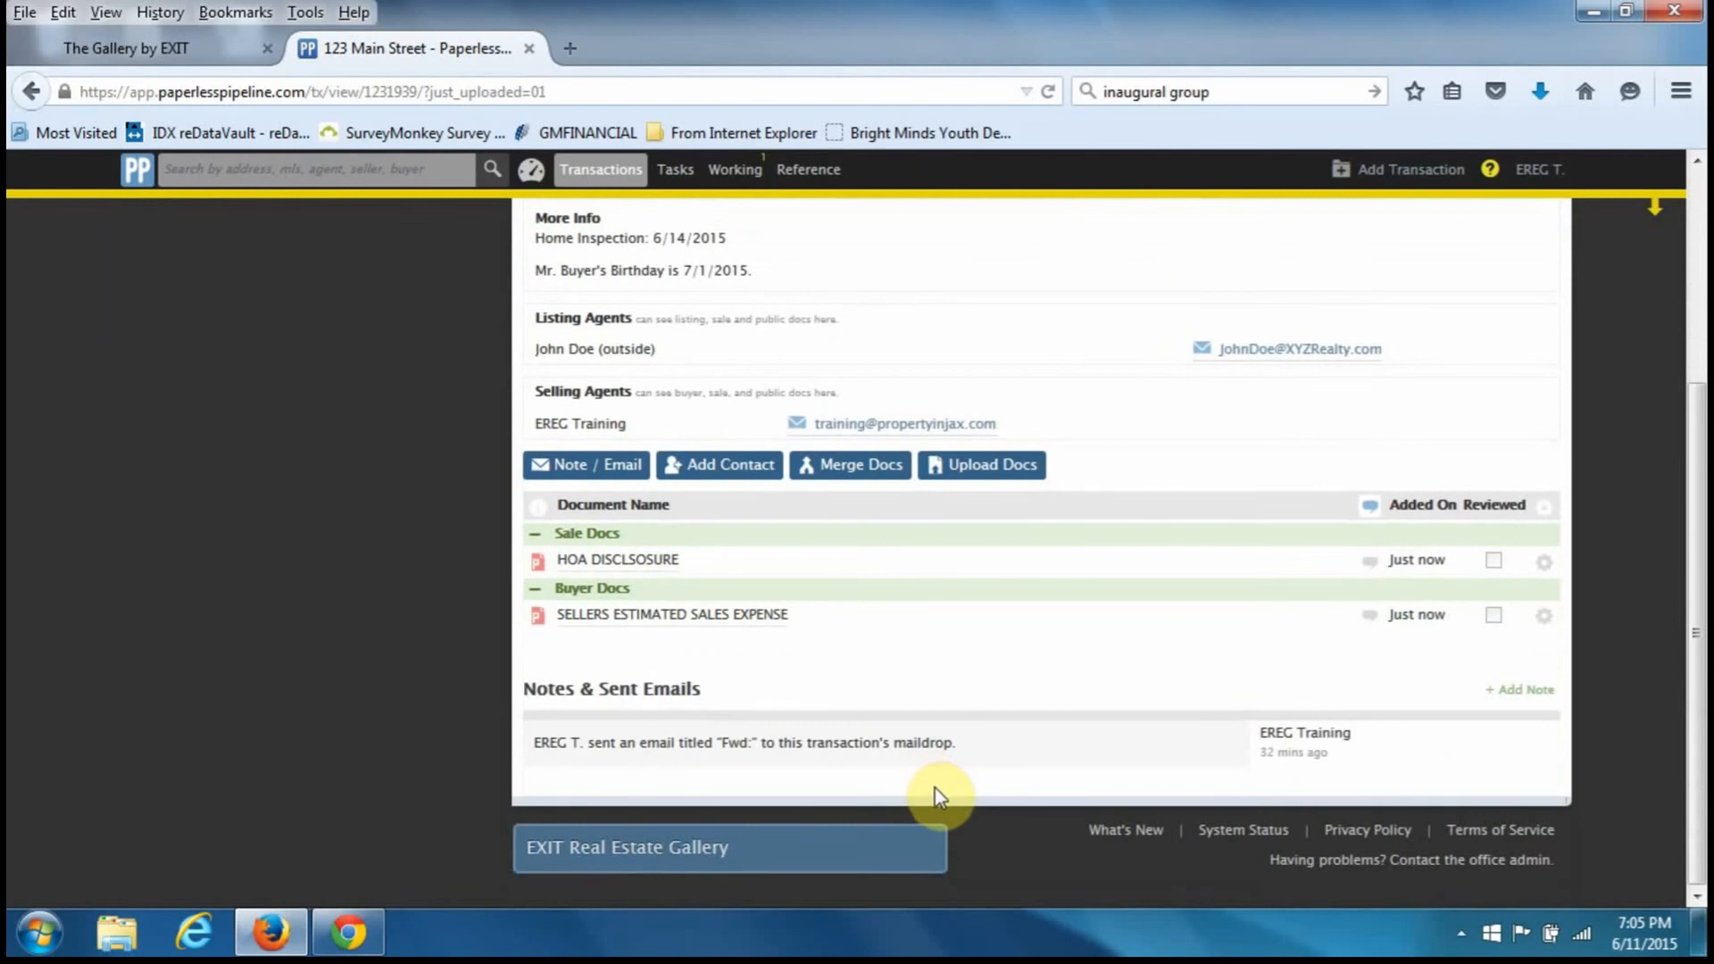
pyautogui.scroll(5, 938, 799)
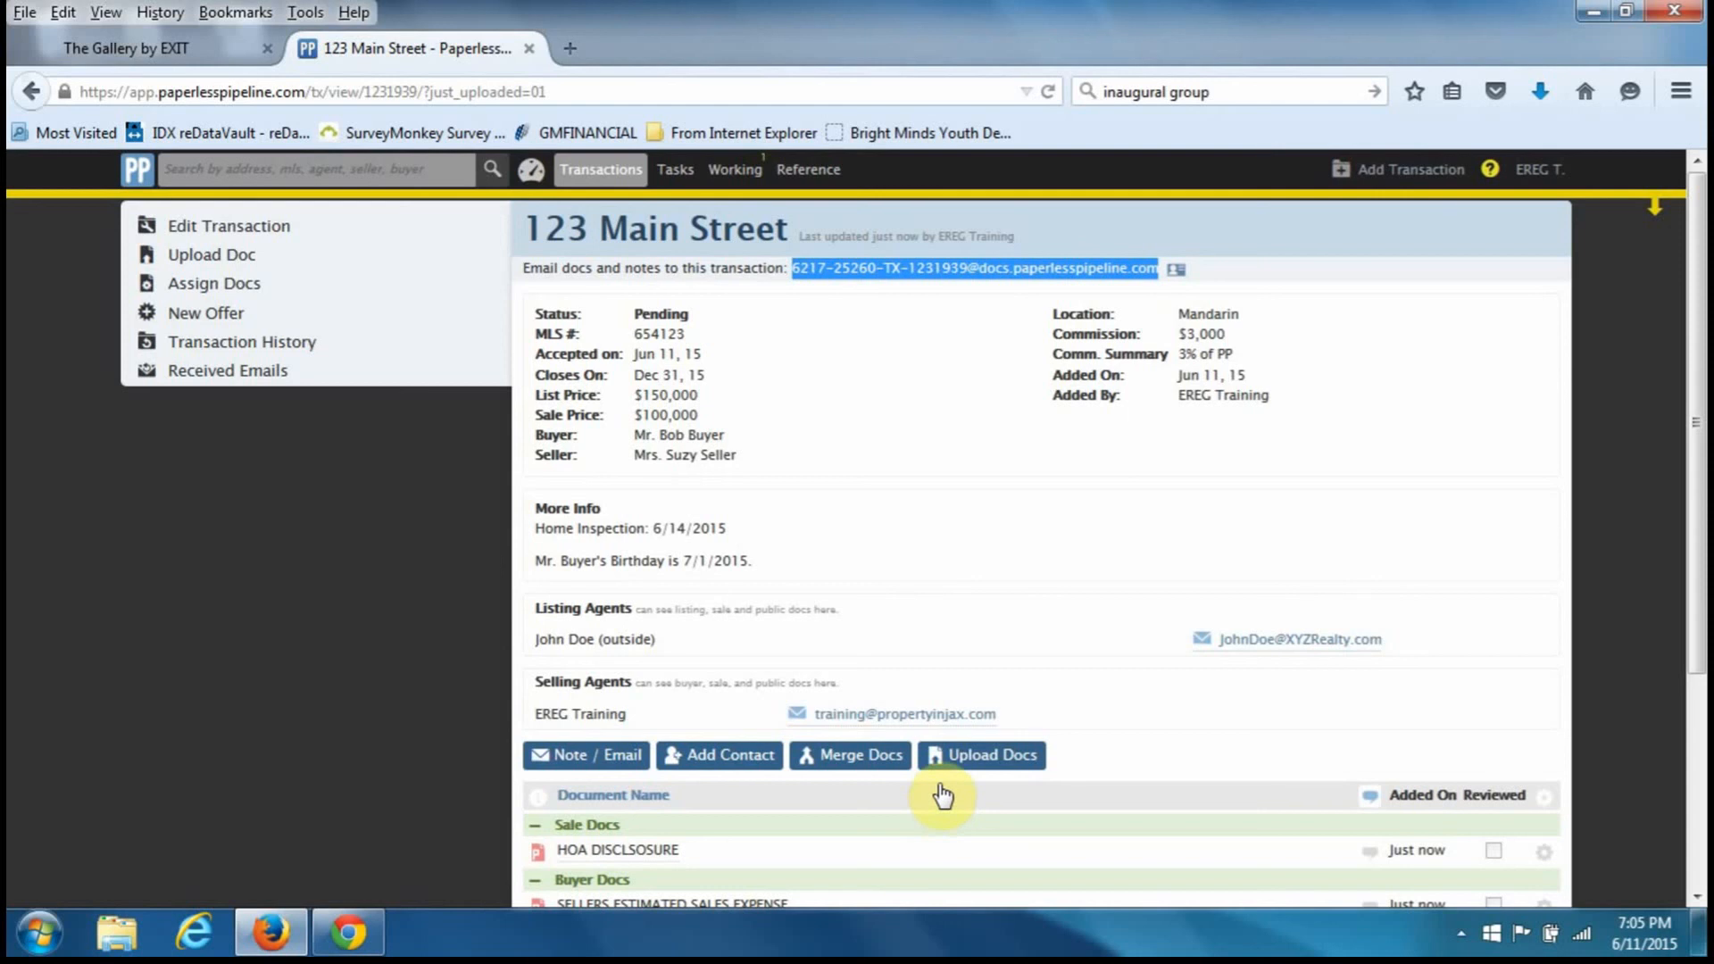
pyautogui.click(750, 181)
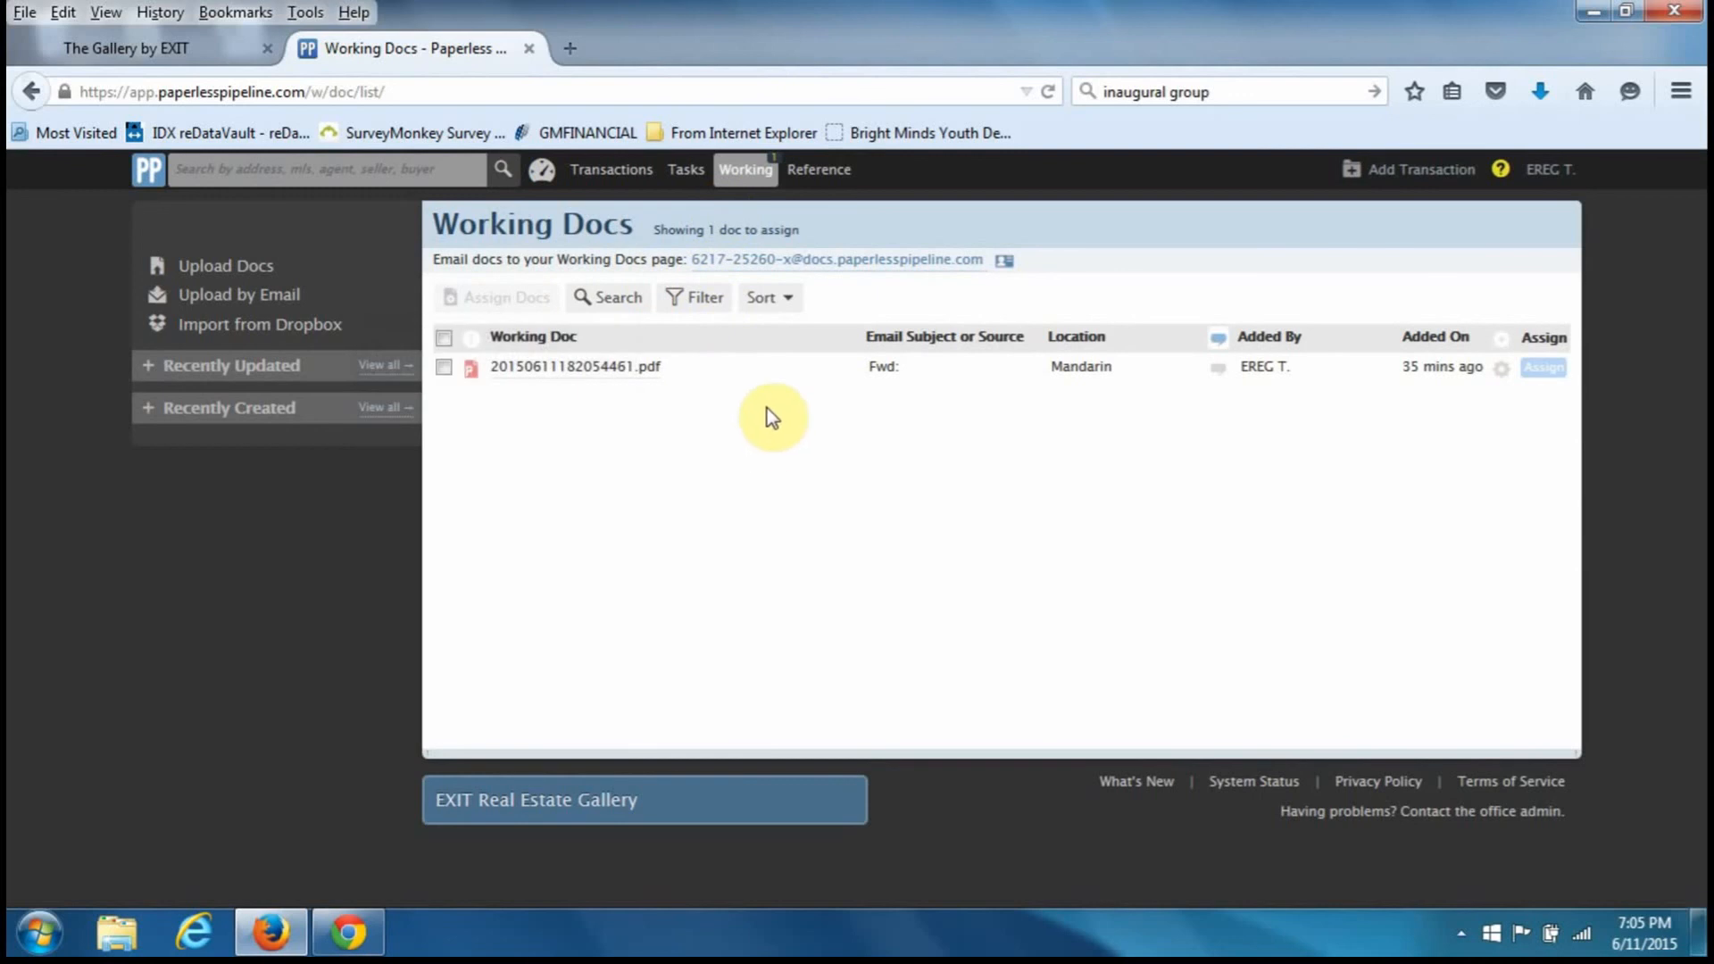
pyautogui.click(745, 178)
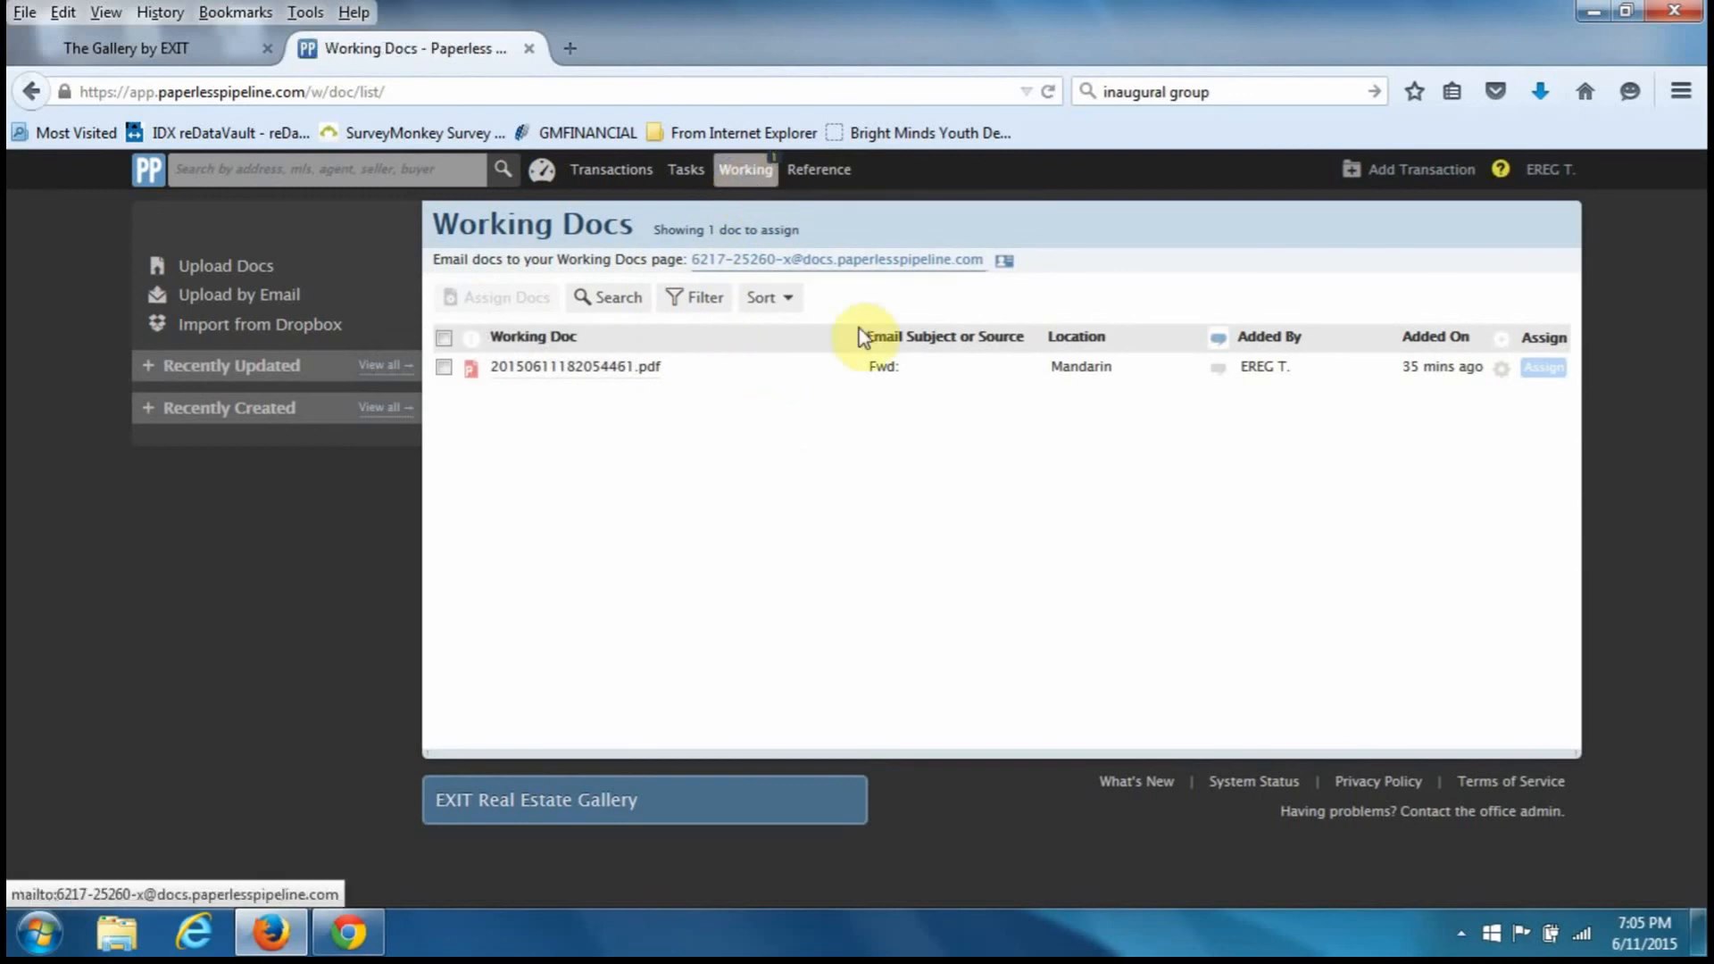
pyautogui.click(1549, 372)
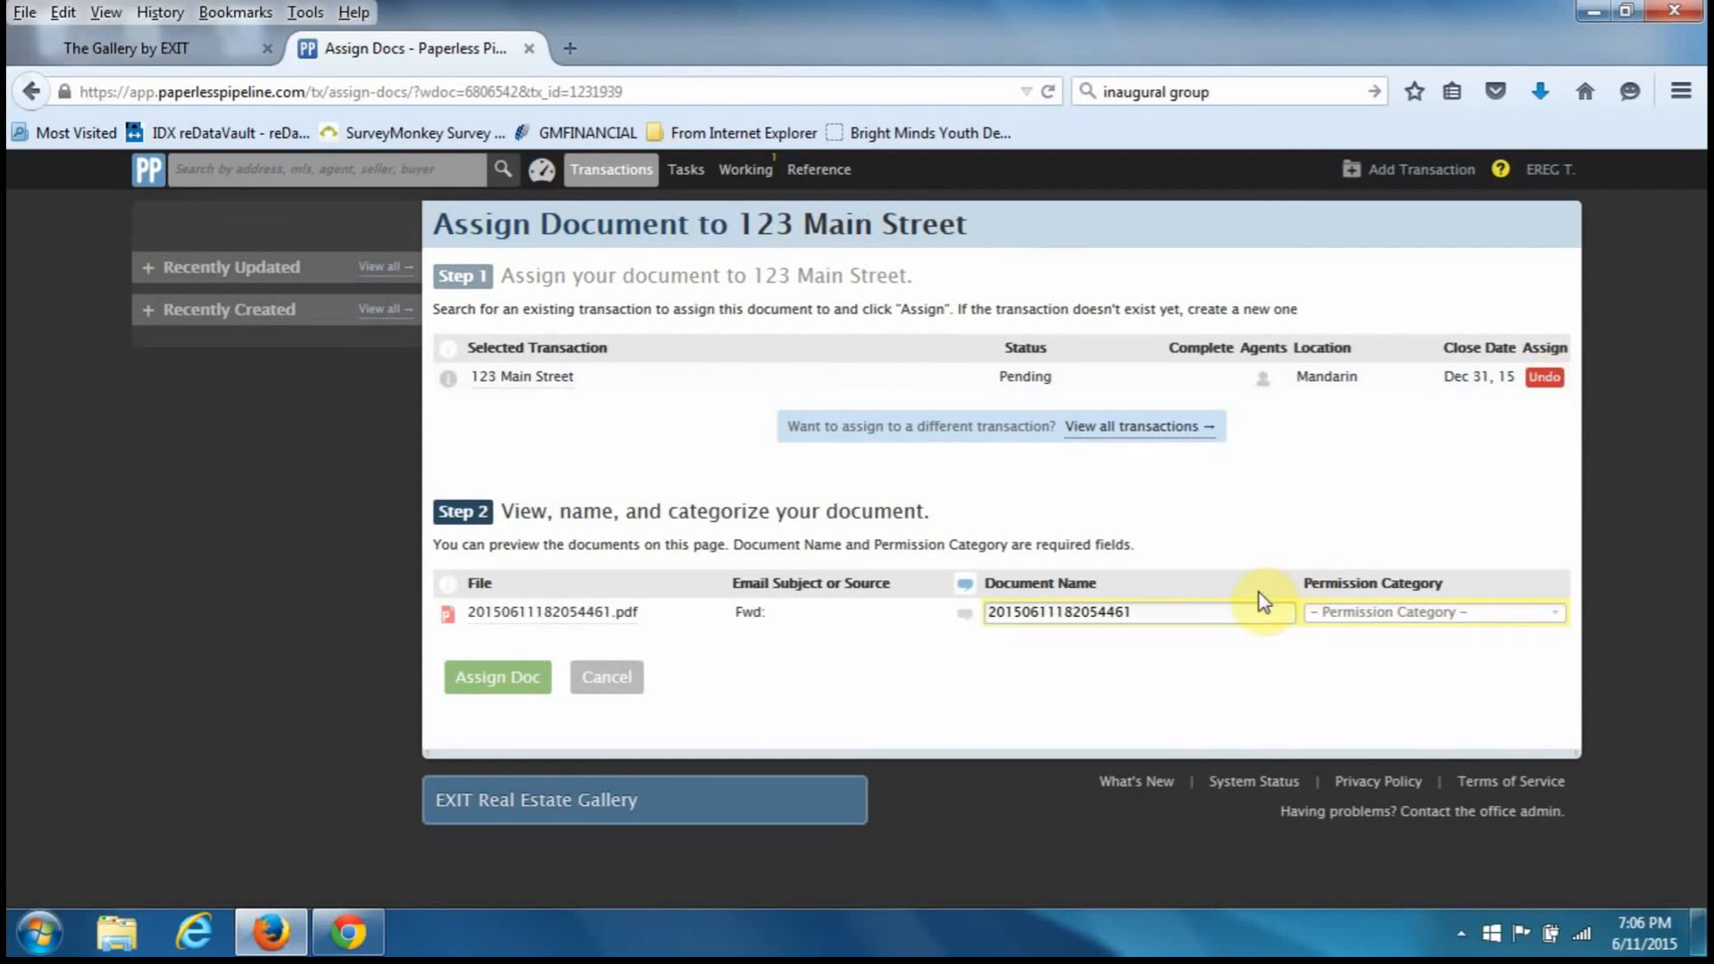
pyautogui.click(1219, 619)
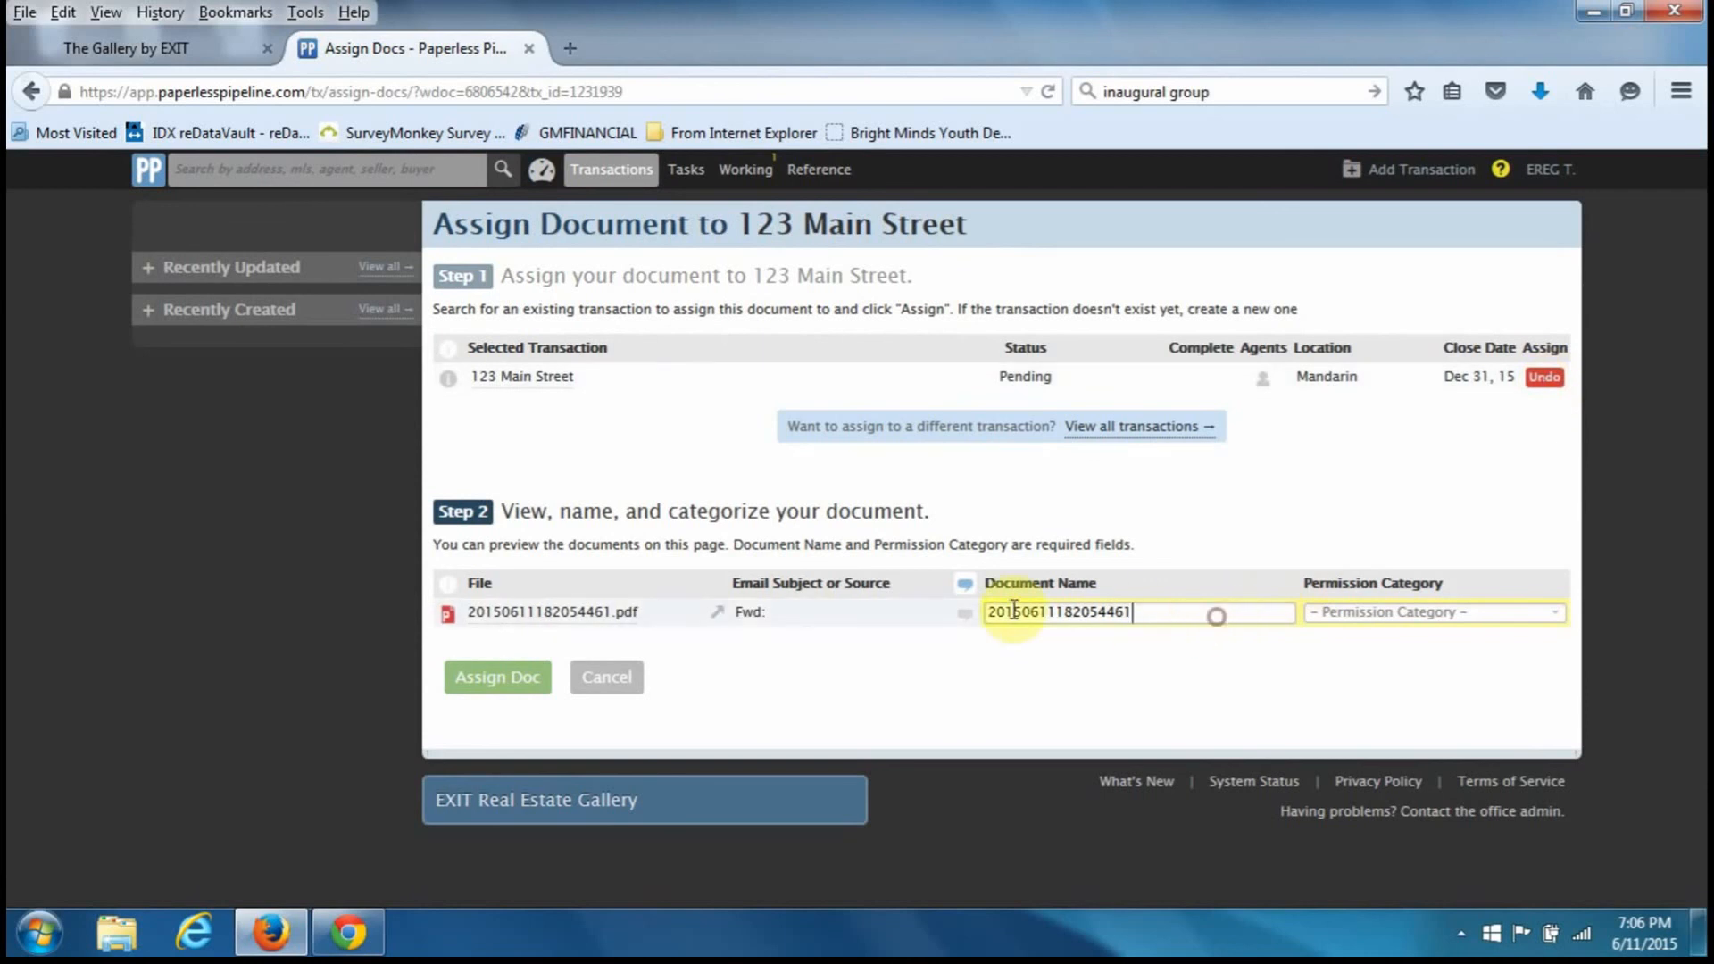
pyautogui.moveTo(1215, 614); pyautogui.dragTo(919, 607)
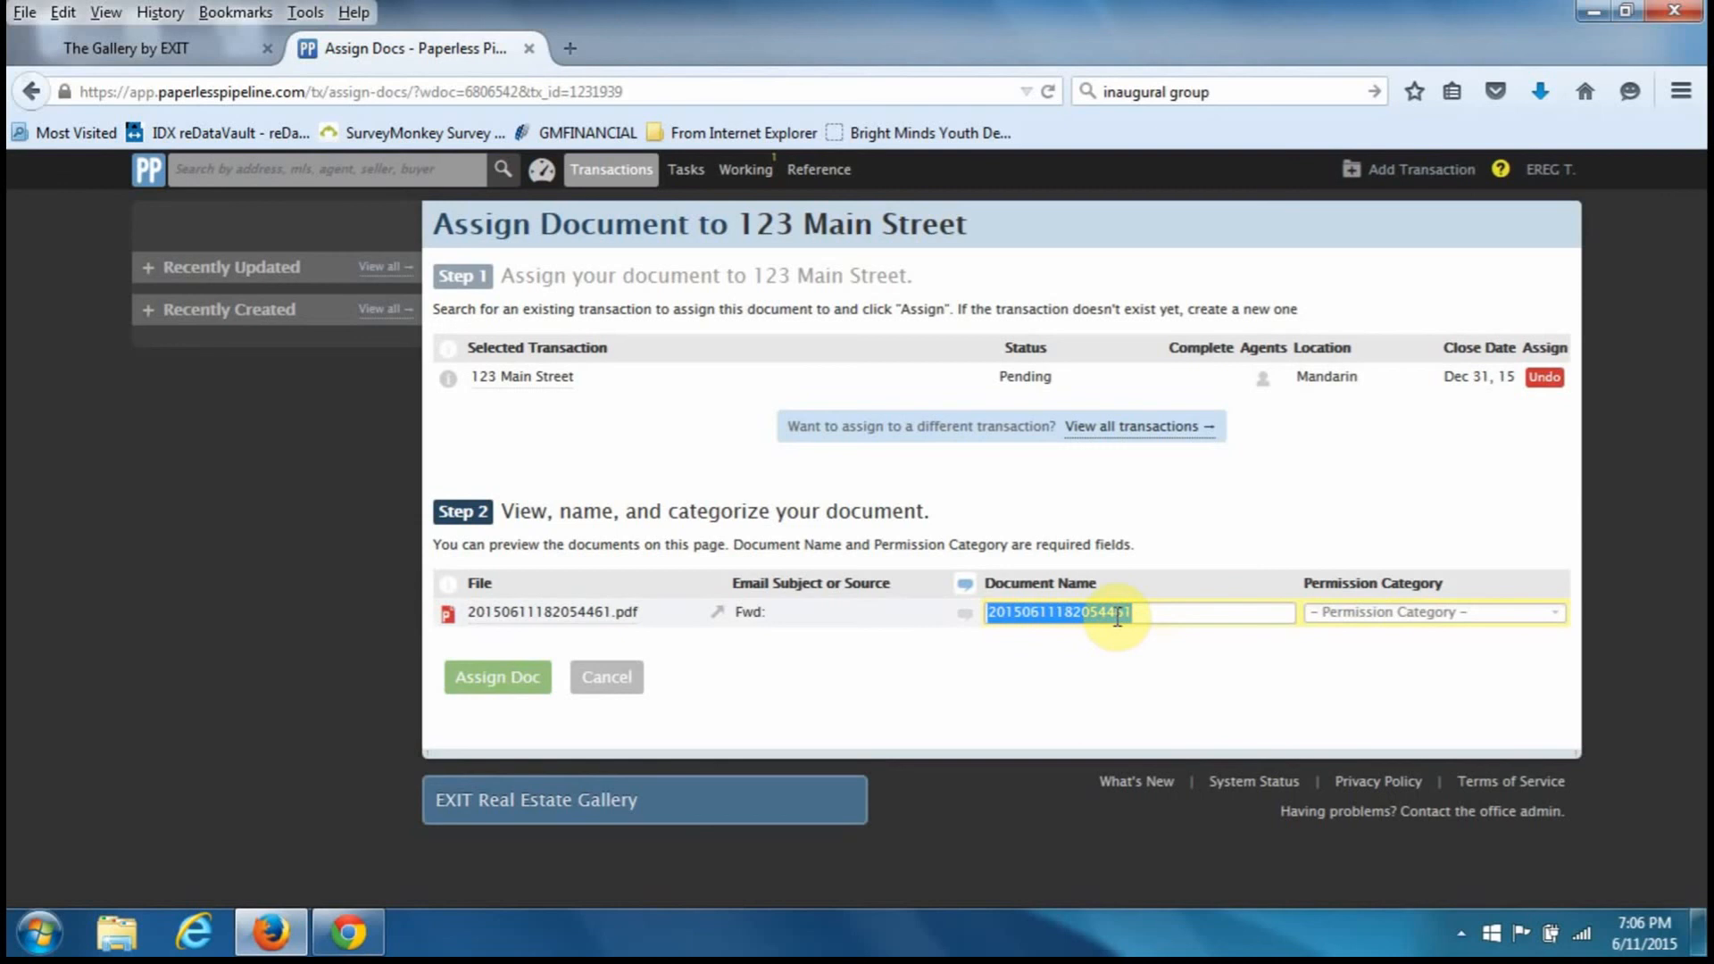
pyautogui.click(1418, 612)
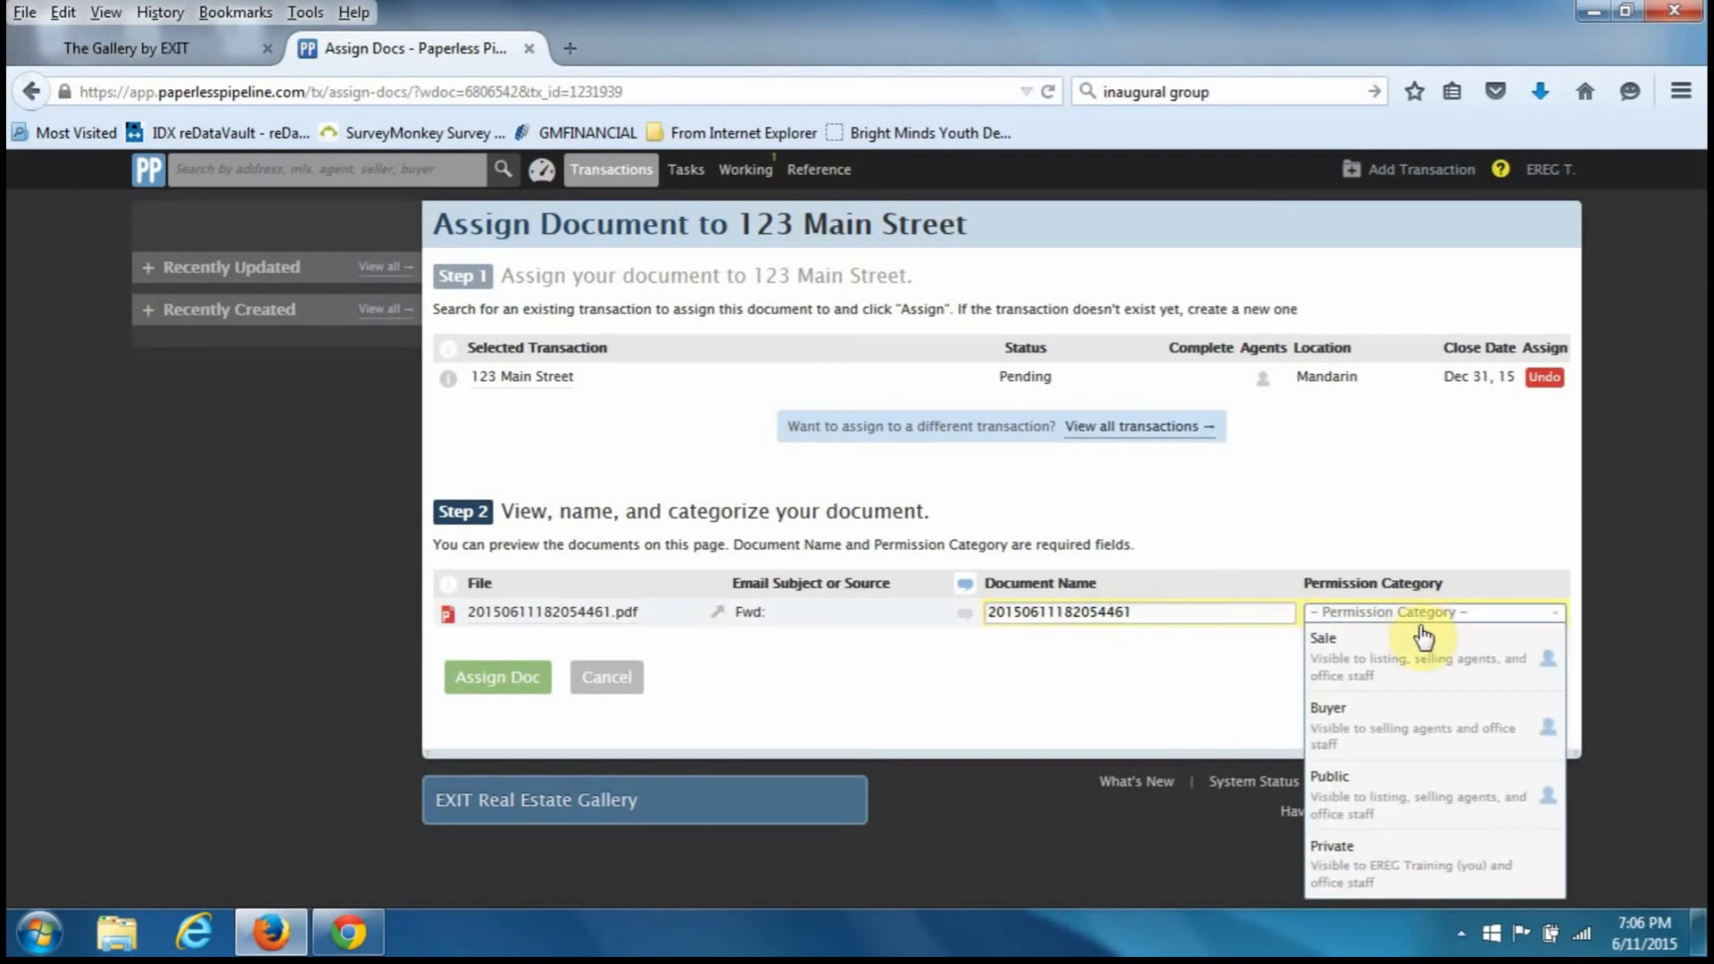
pyautogui.click(1408, 725)
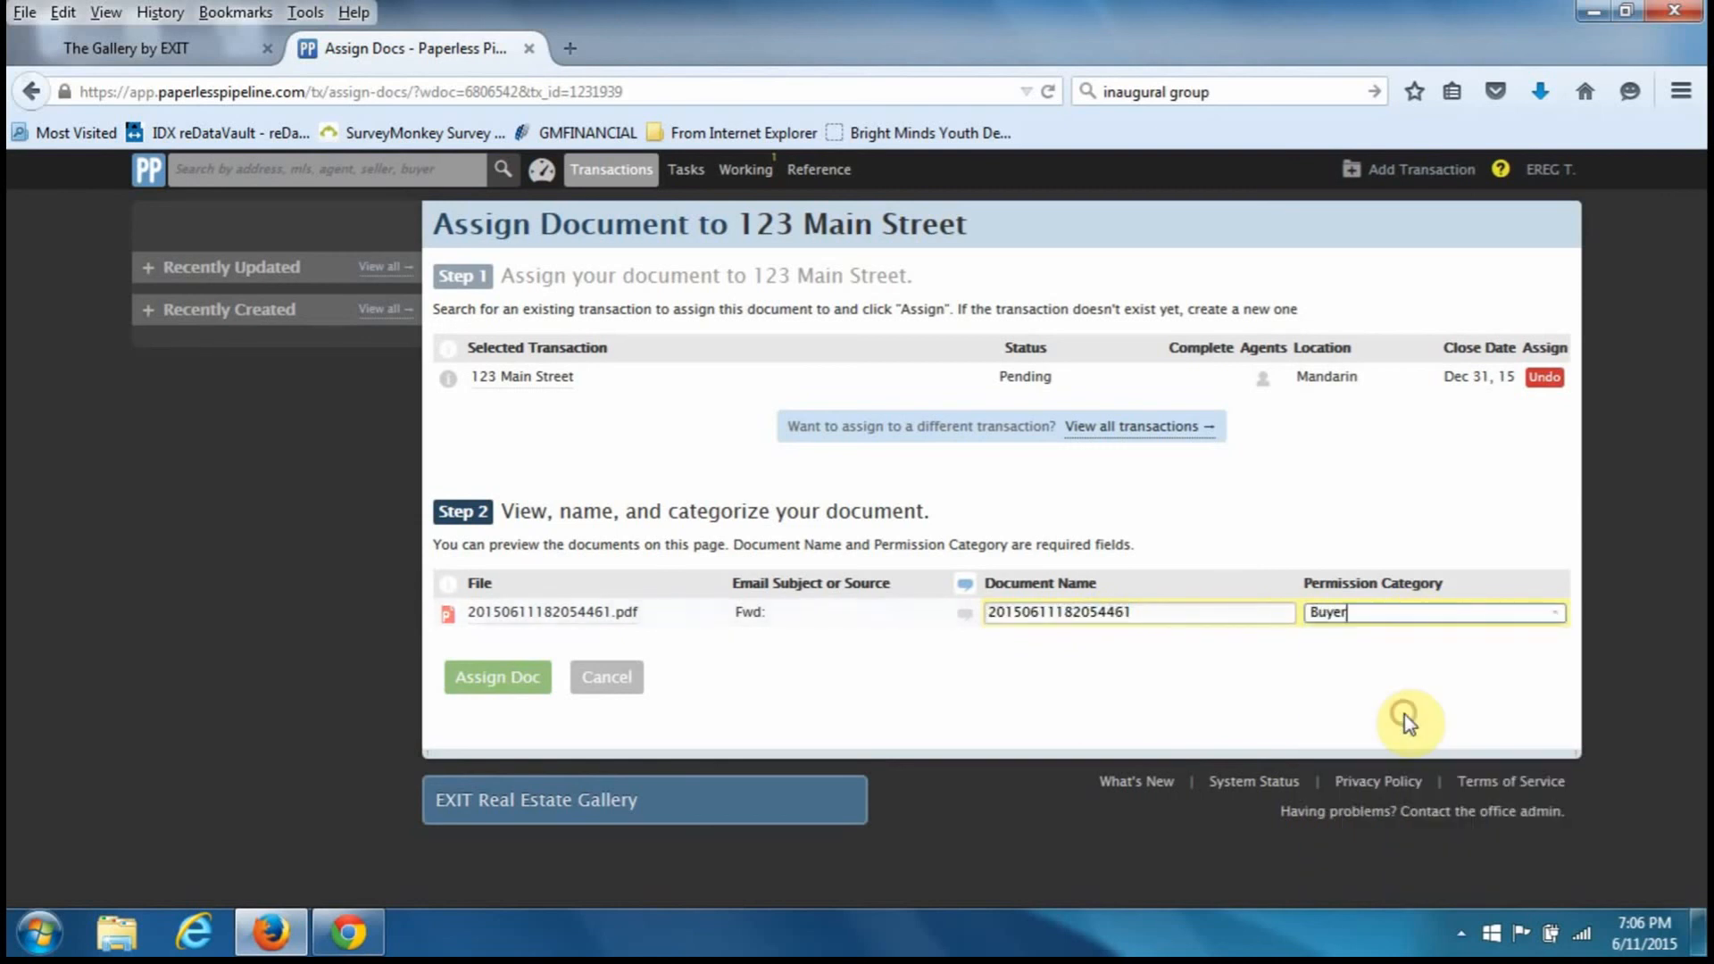
pyautogui.click(488, 692)
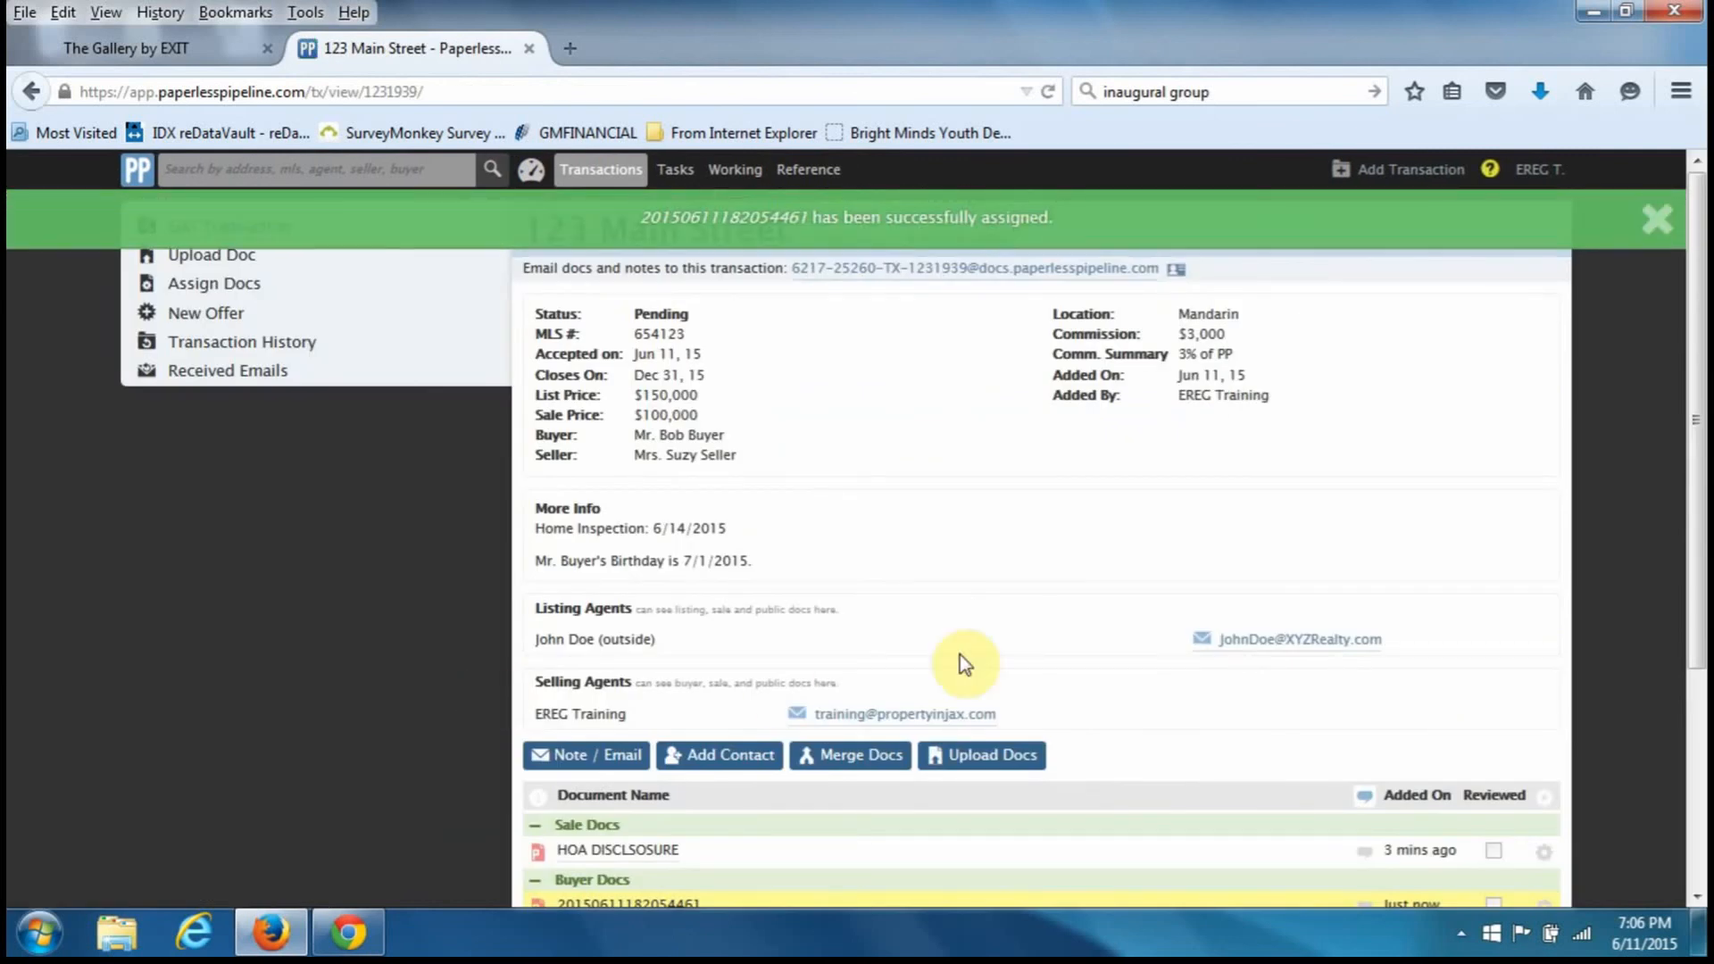
# - Dismiss the success banner, review the Buyer Docs list, and return to the Transactions list
pyautogui.click(1655, 216)
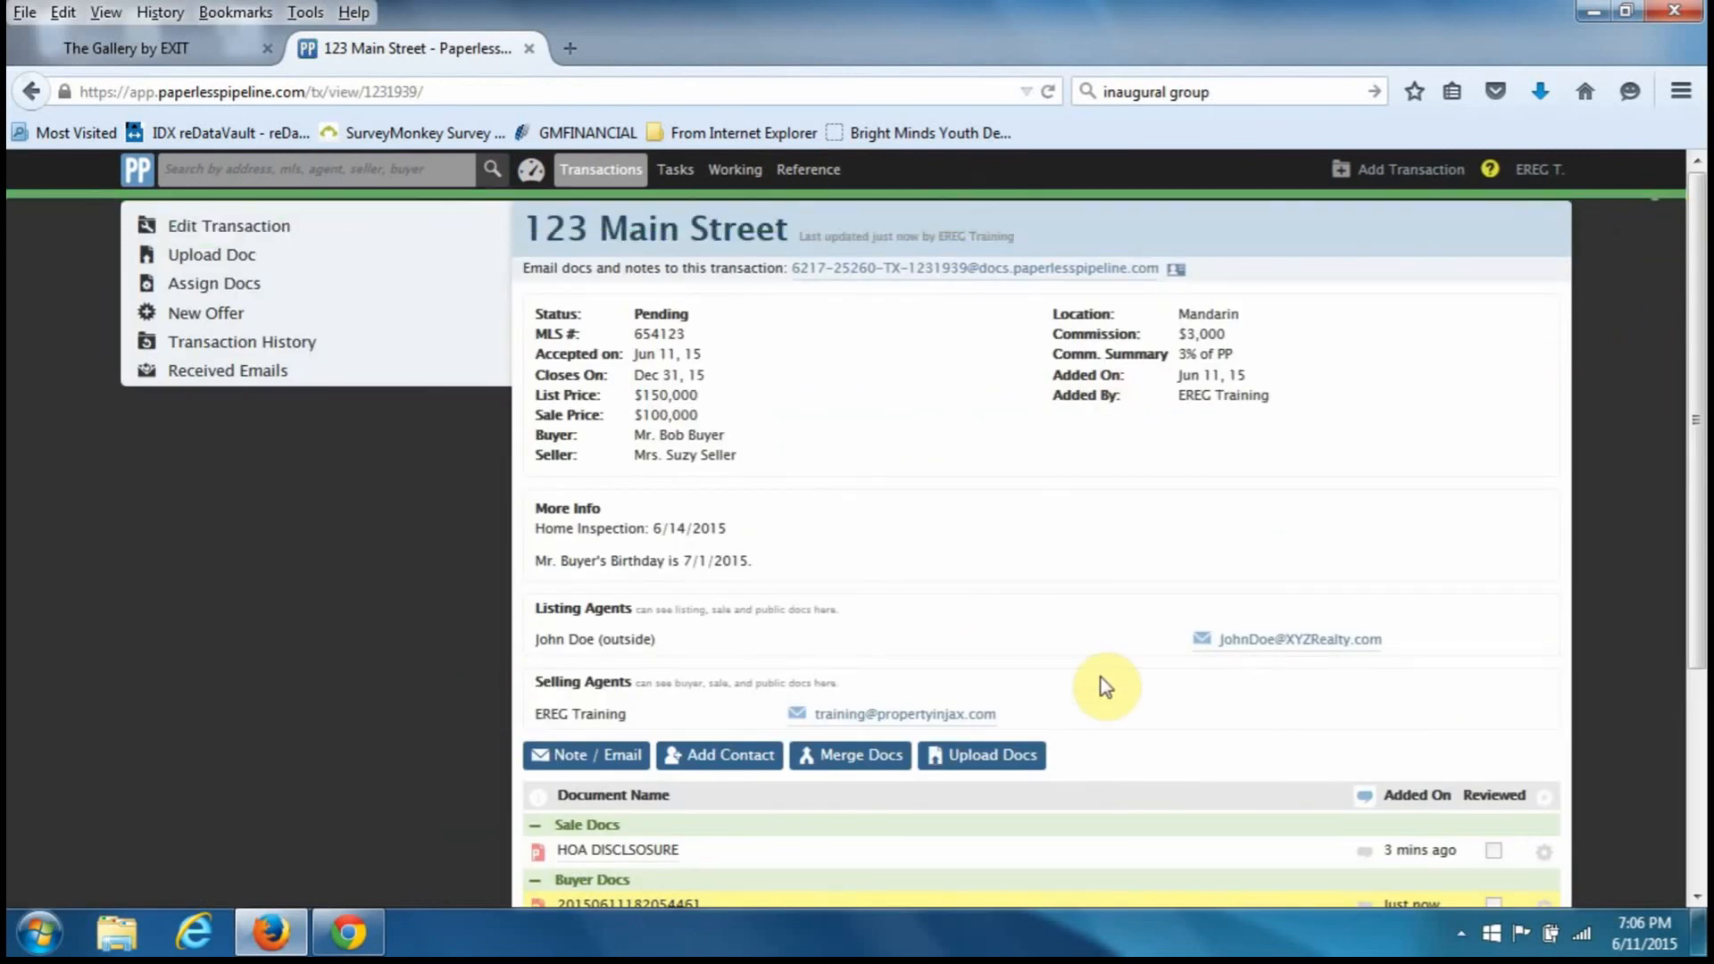
pyautogui.scroll(-5, 1053, 701)
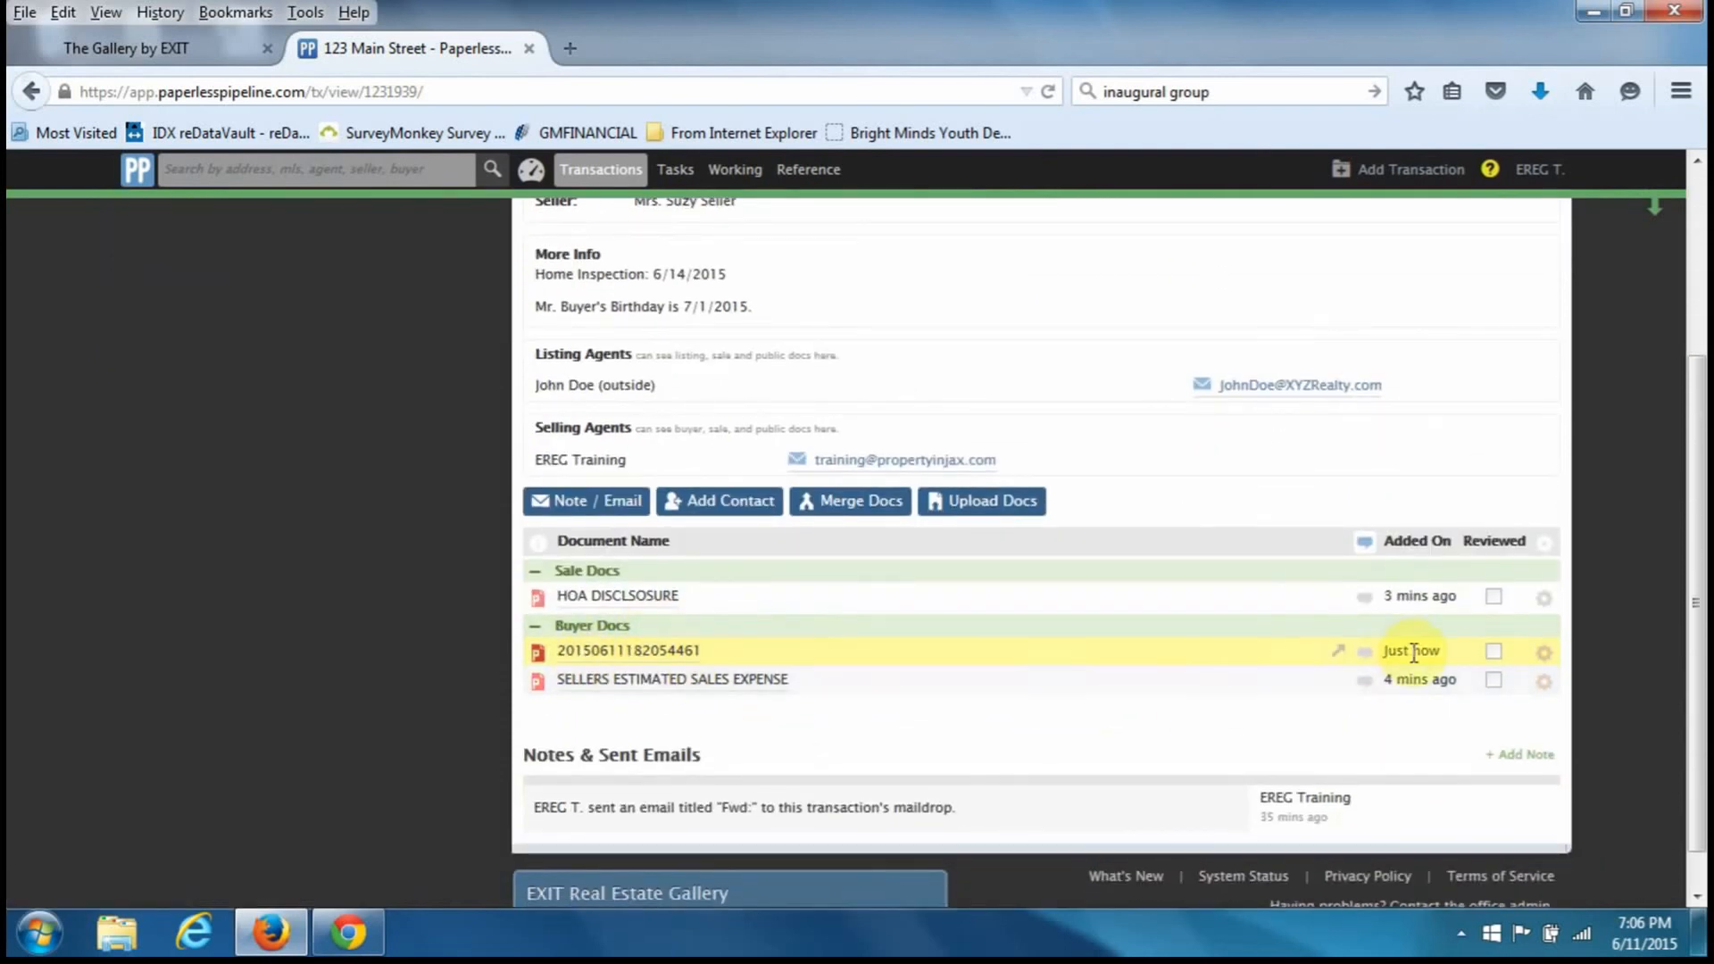
pyautogui.moveTo(1408, 650)
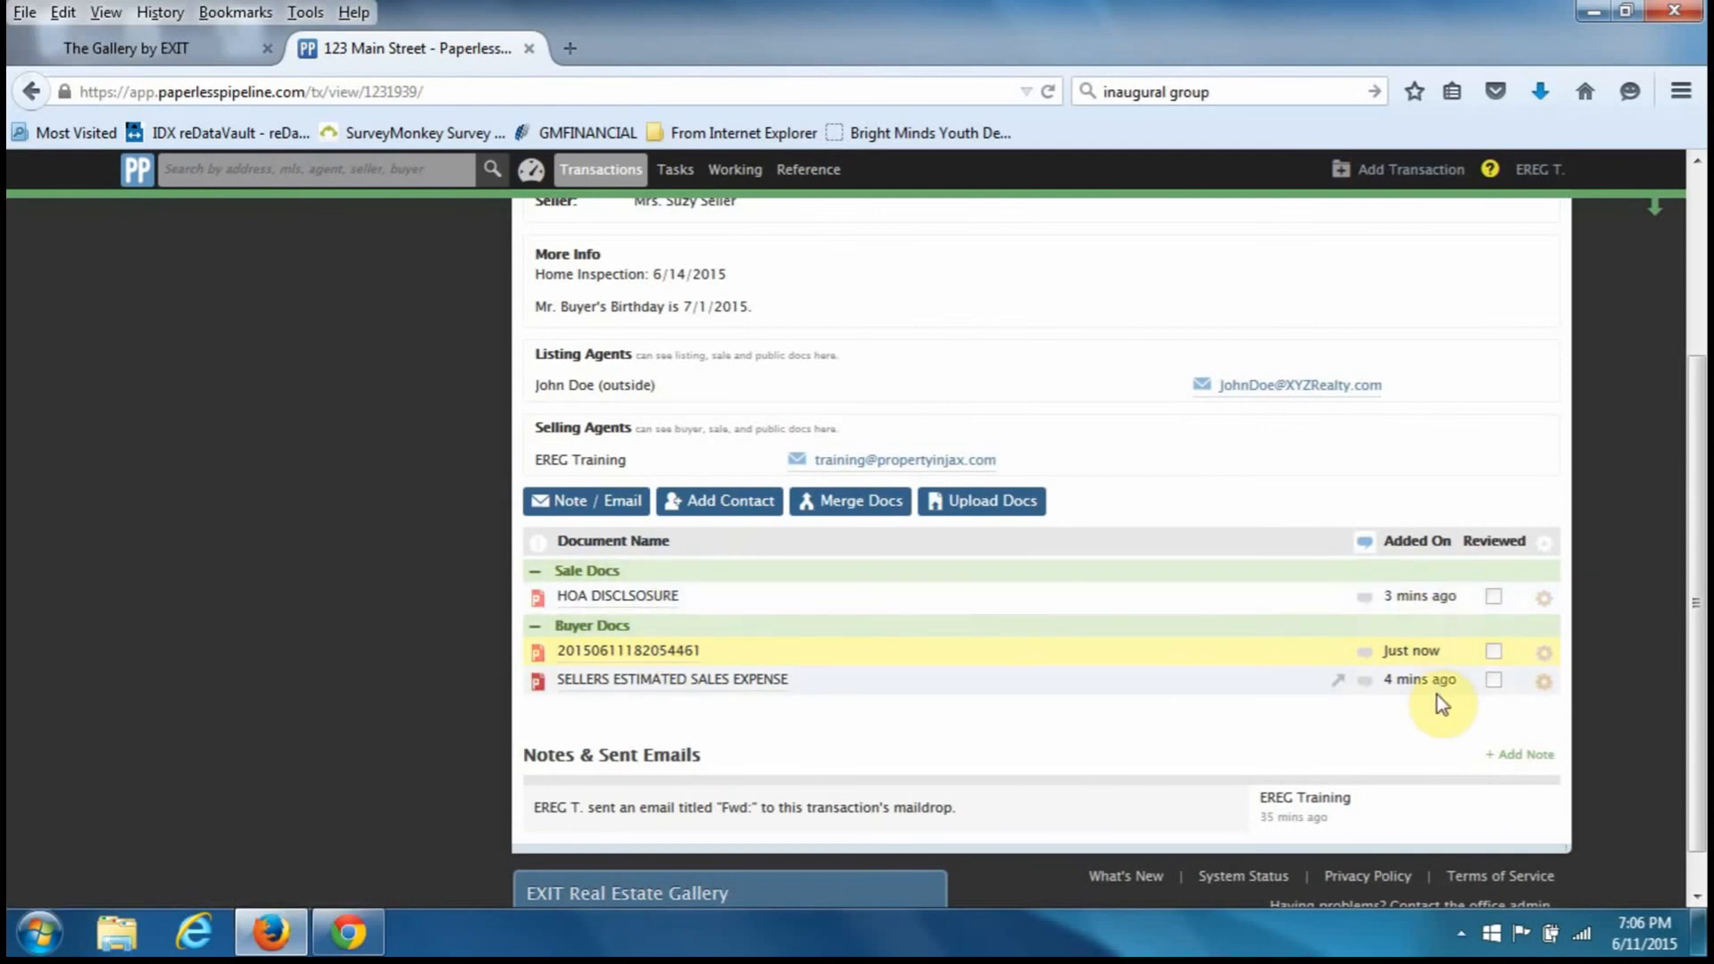
pyautogui.moveTo(1442, 700)
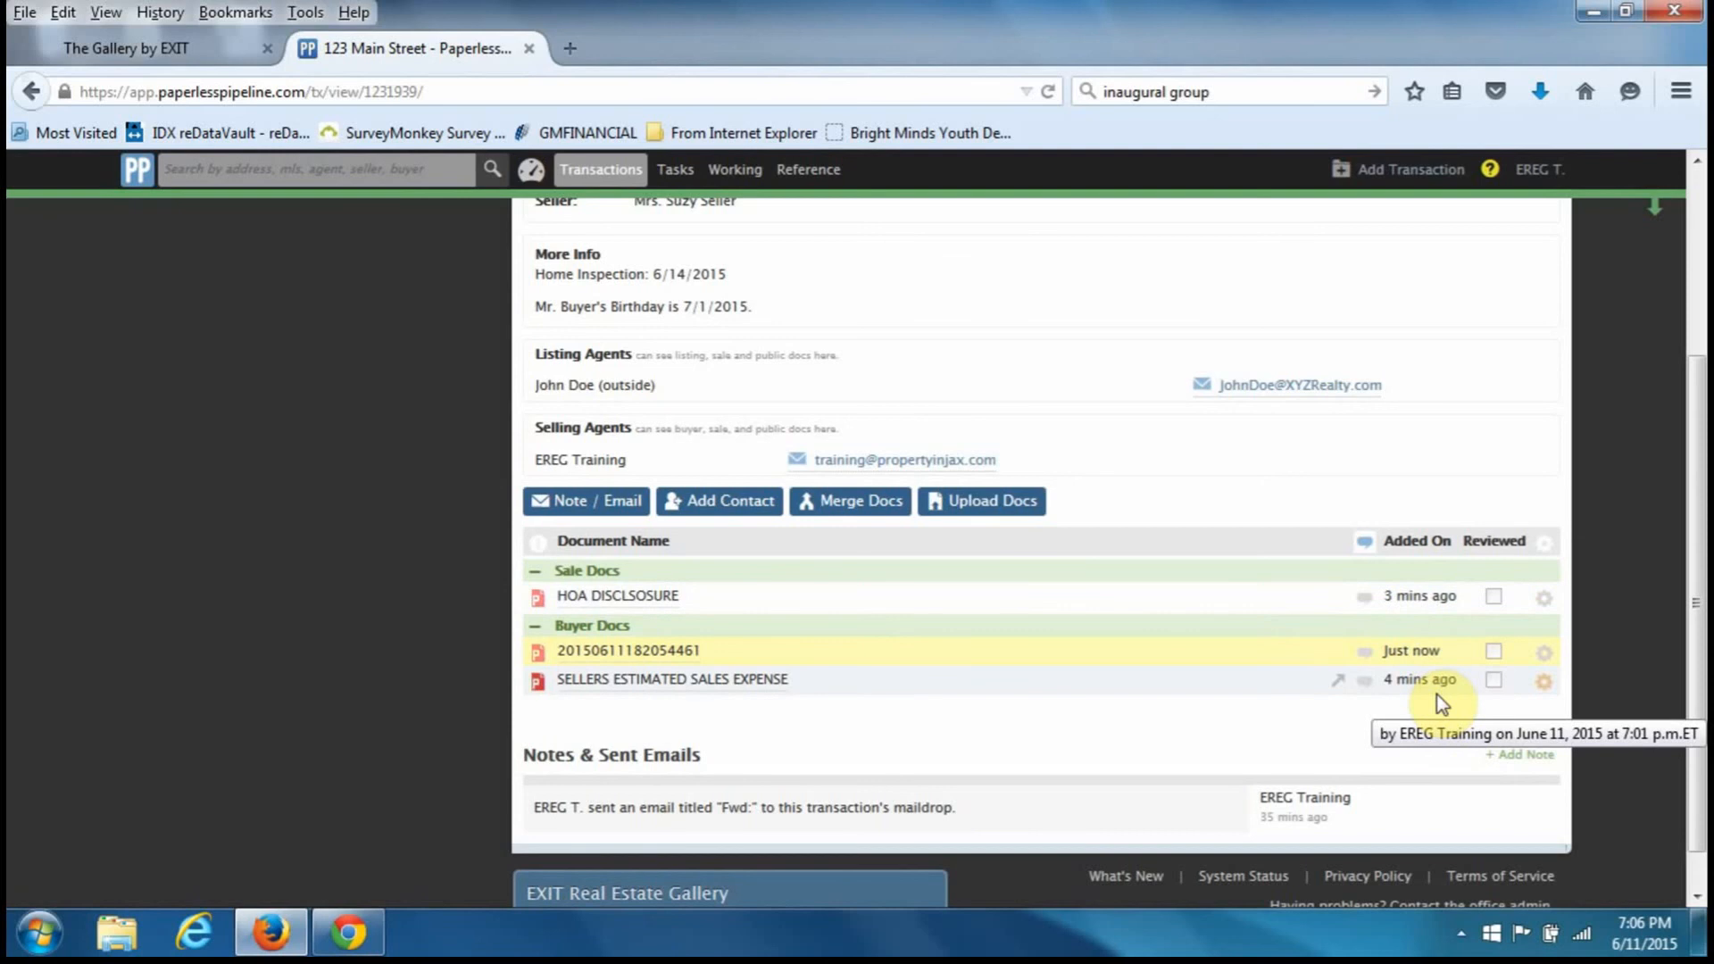
pyautogui.scroll(5, 1442, 700)
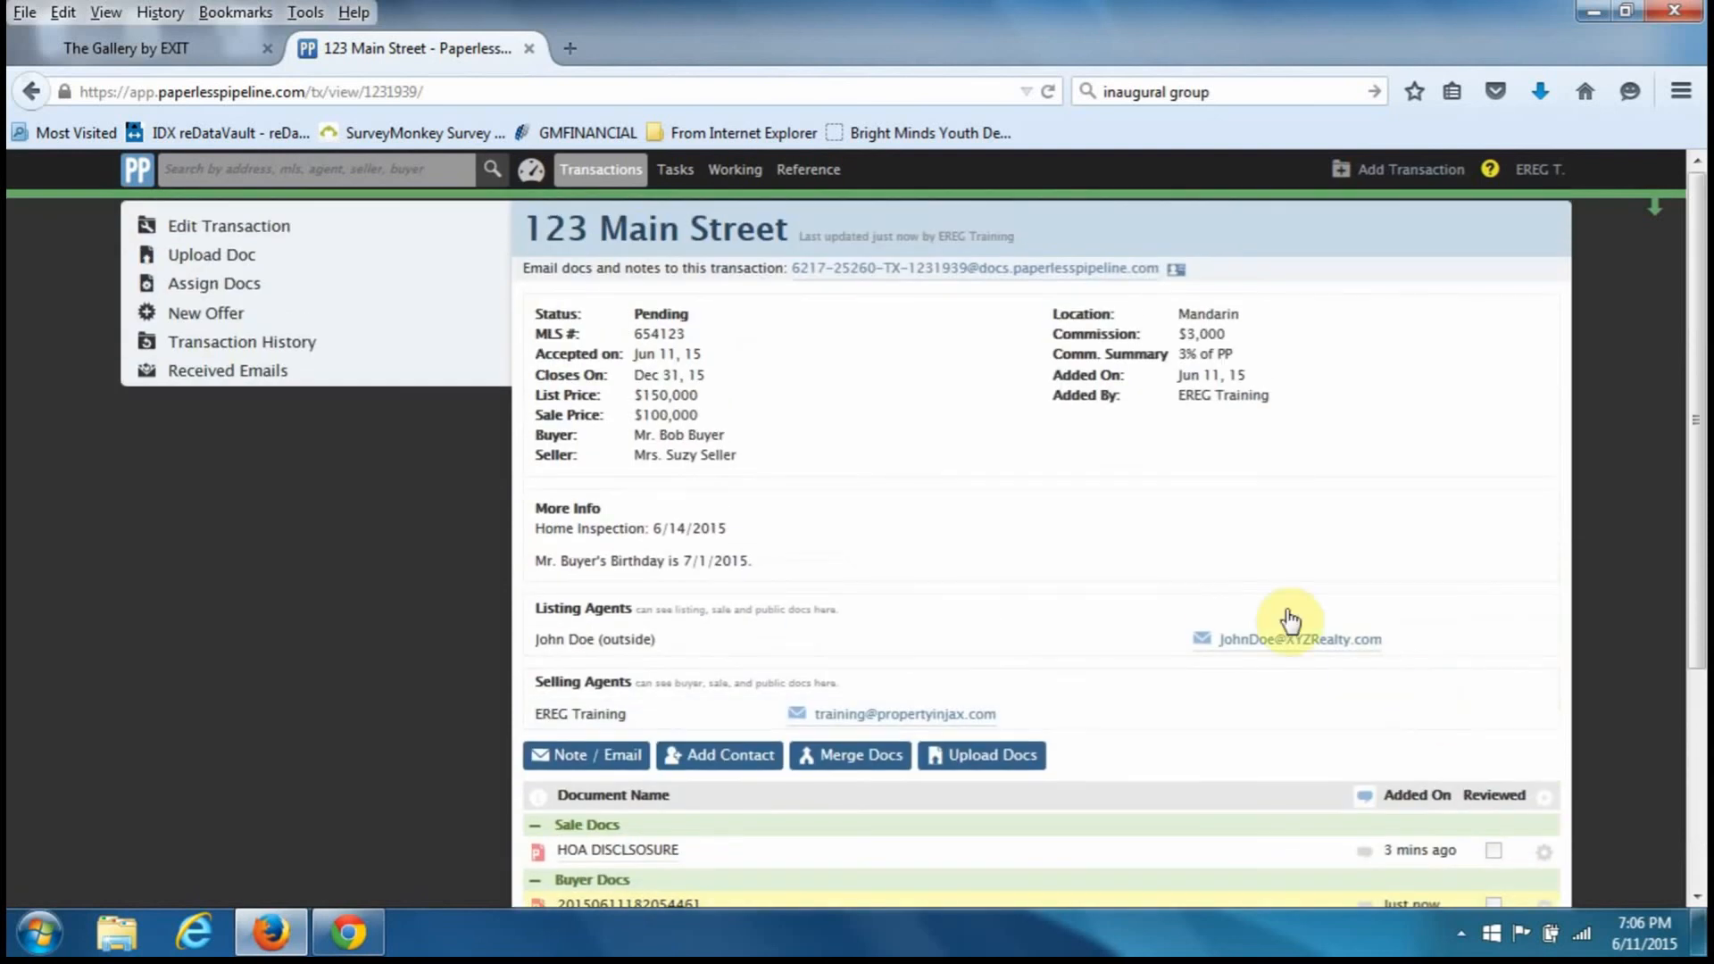
pyautogui.click(617, 172)
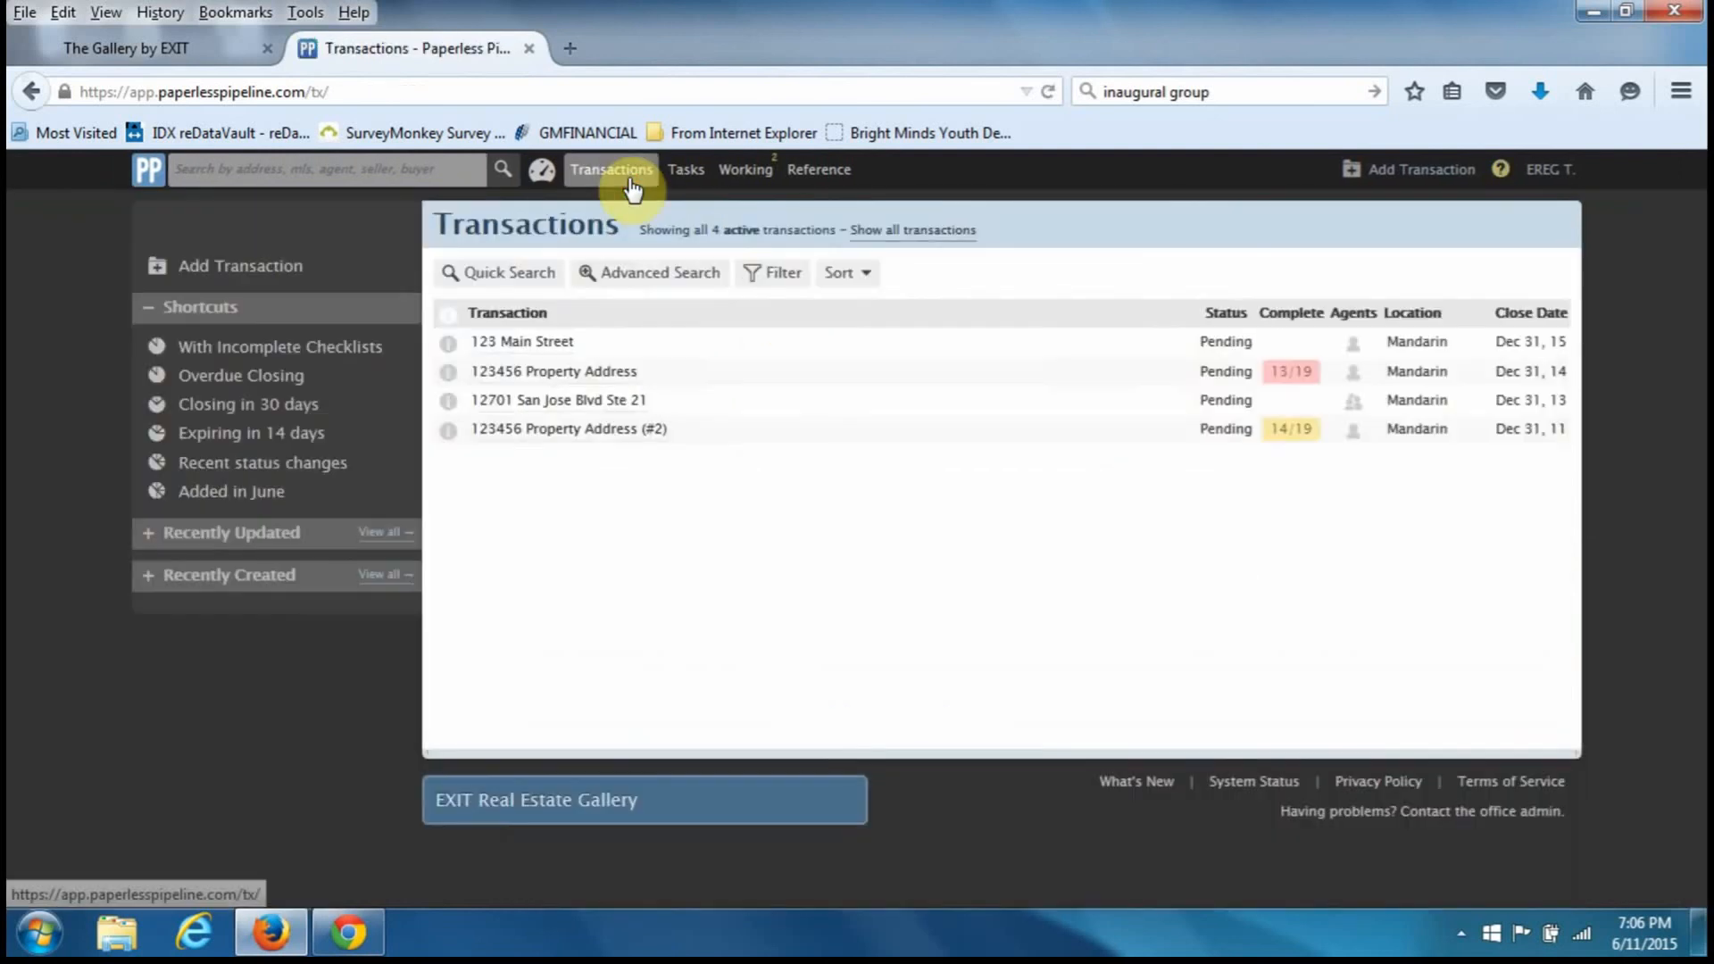
# - In Working Docs, preview the first forwarded PDF to identify it as the Multiple Disclosure Statement Notice
pyautogui.click(746, 171)
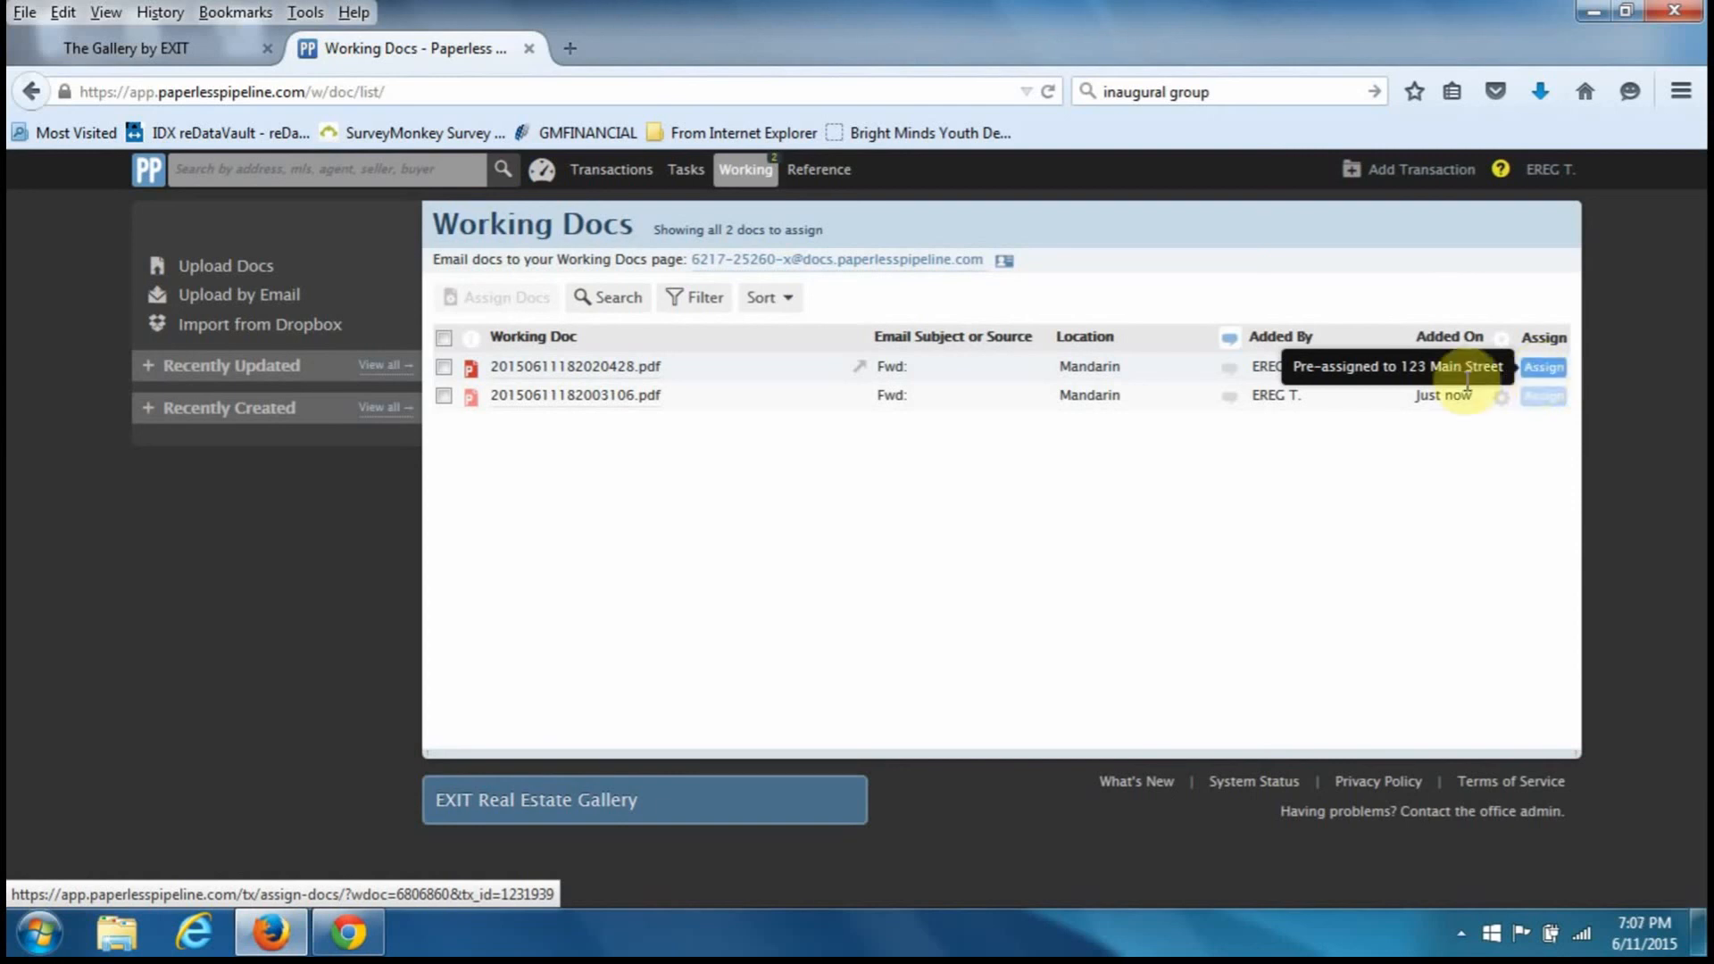
pyautogui.click(622, 373)
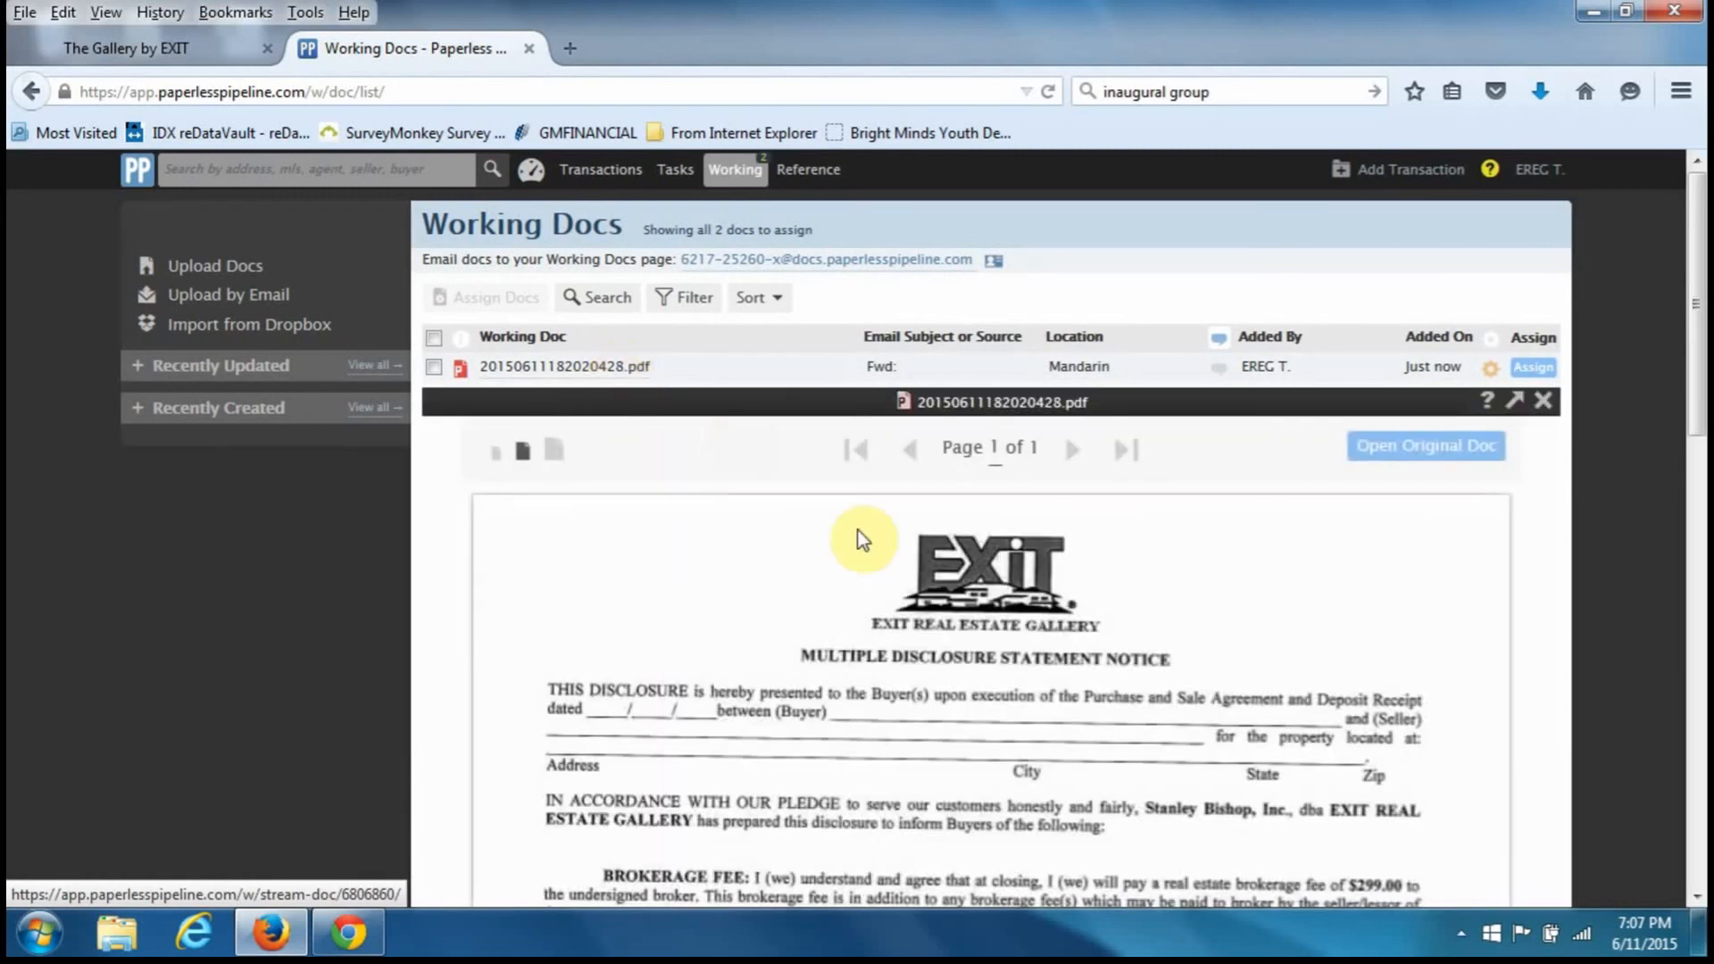
pyautogui.scroll(-10, 930, 583)
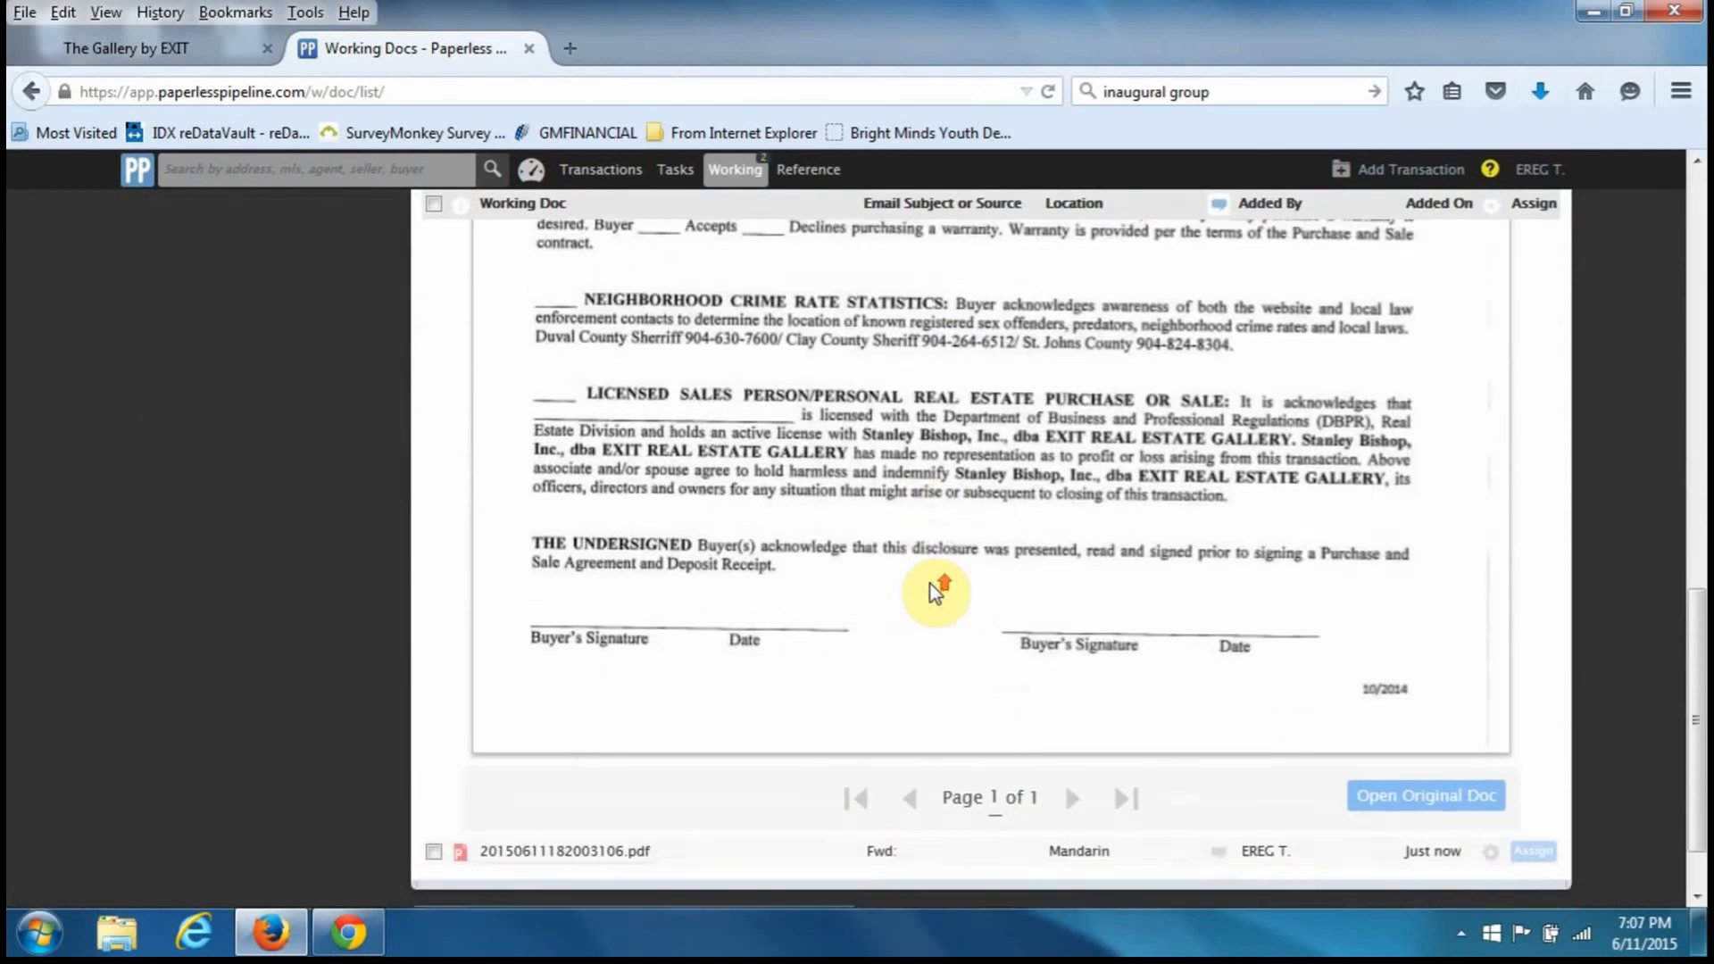
pyautogui.scroll(5, 930, 584)
pyautogui.scroll(5, 931, 591)
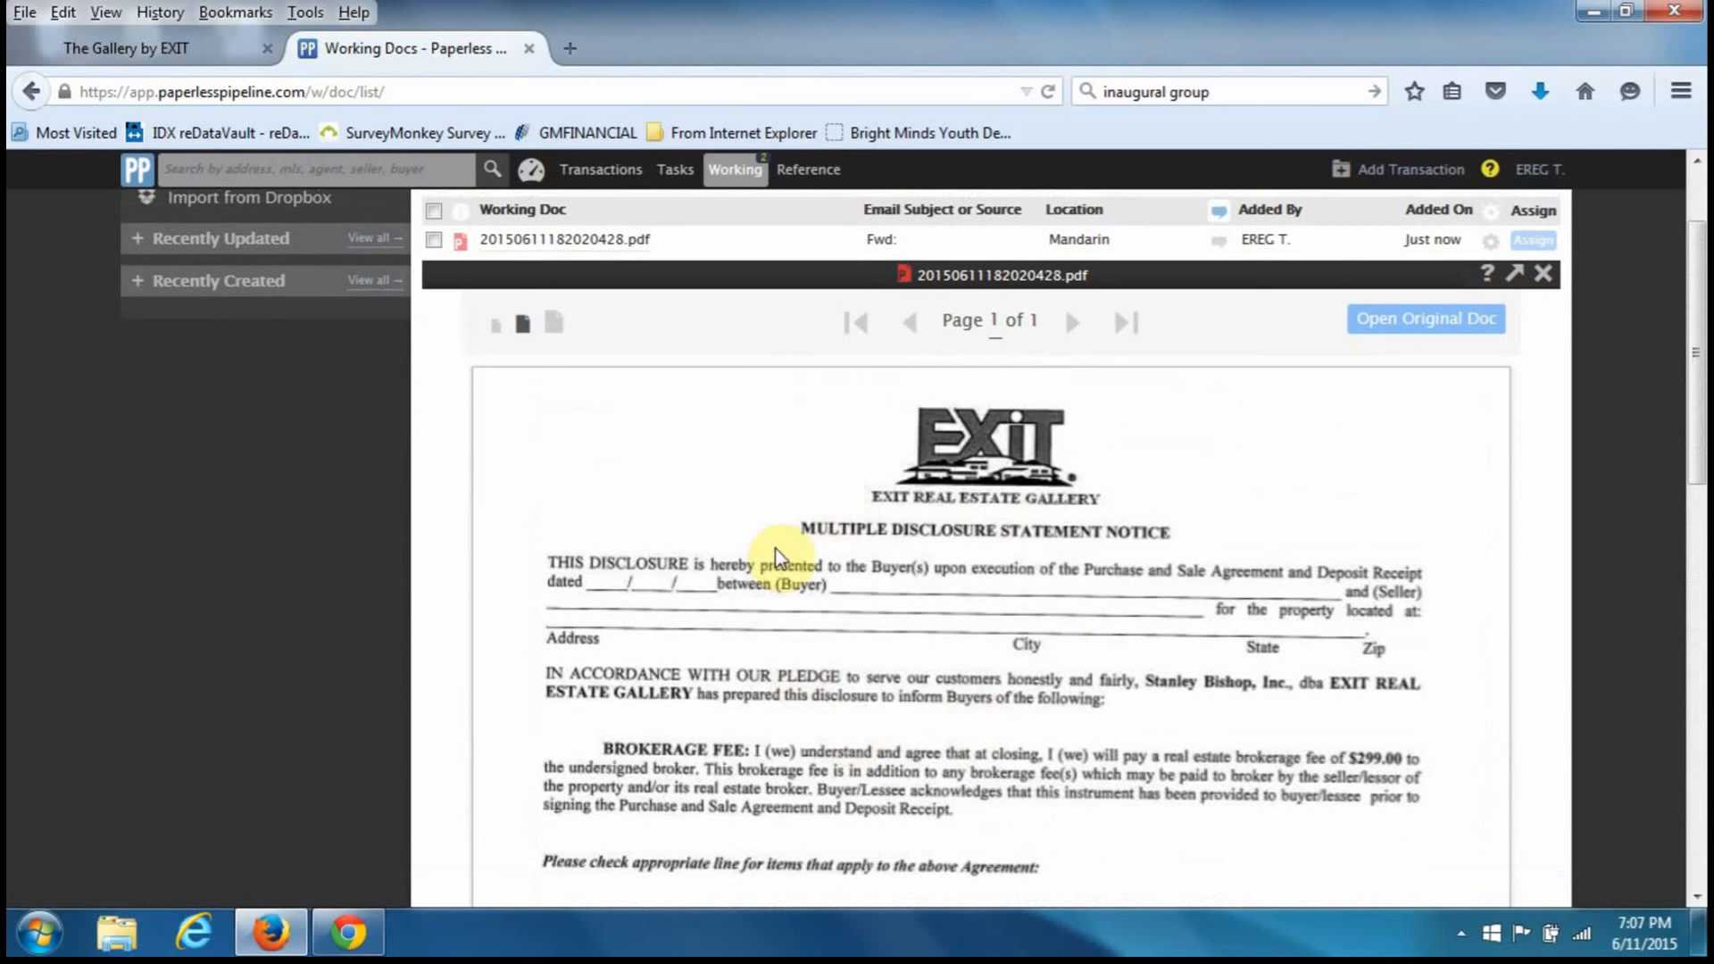
pyautogui.click(1542, 273)
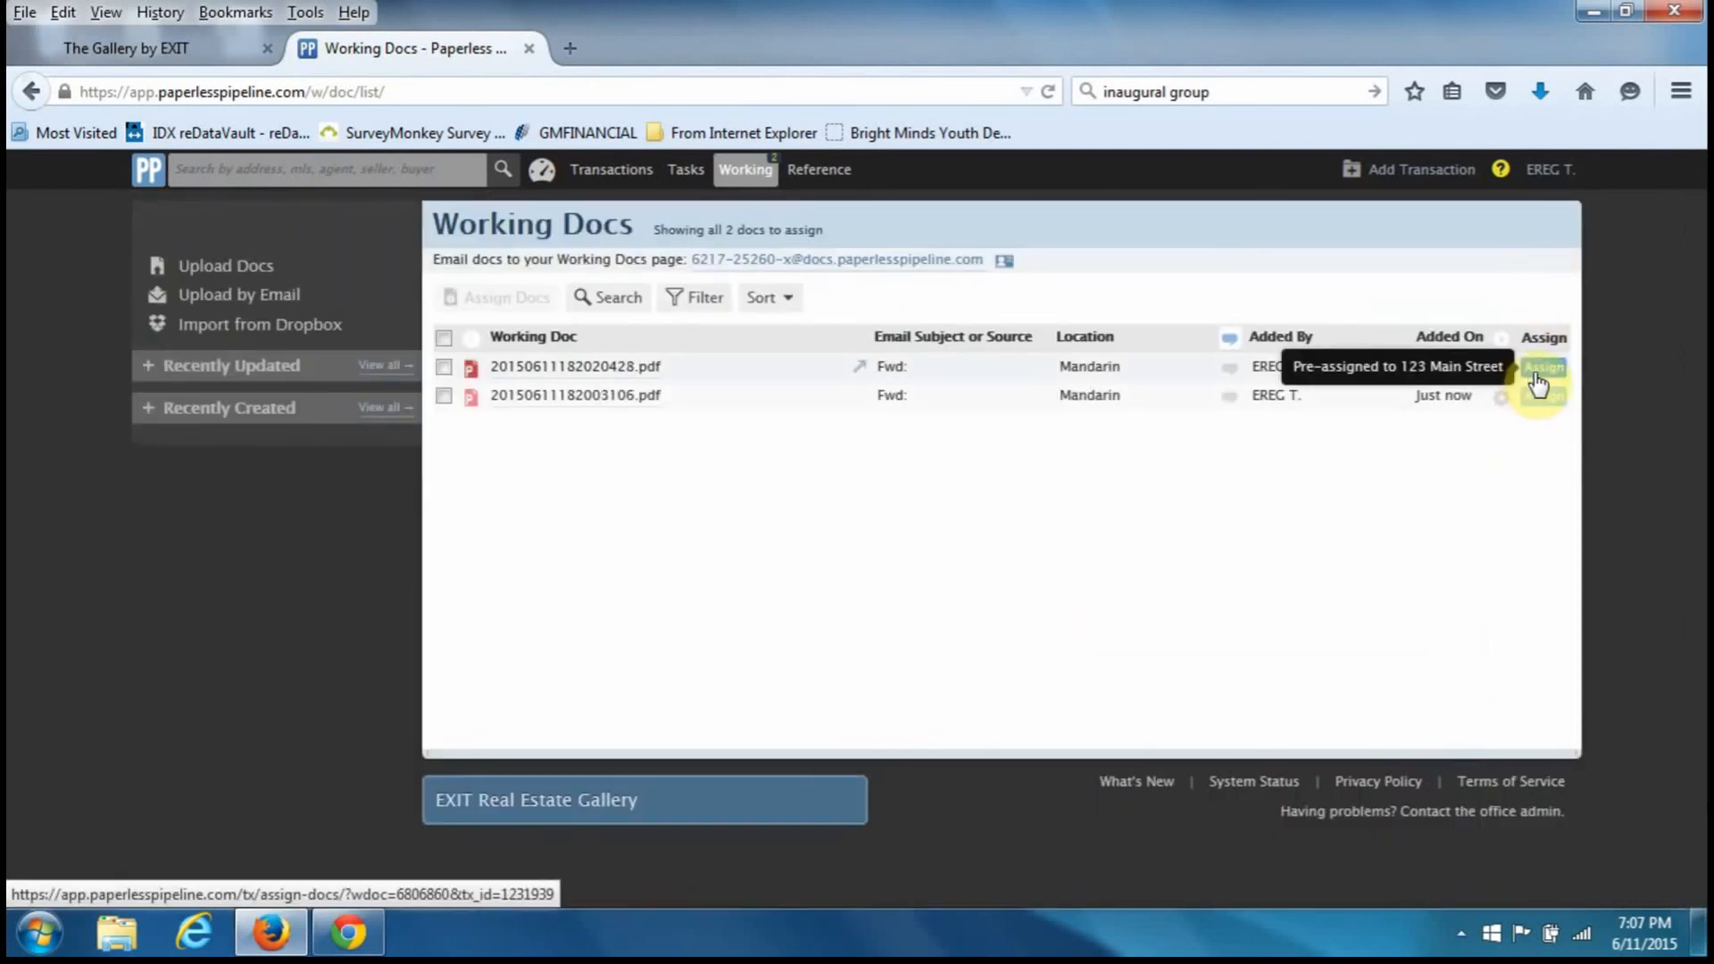
# - Assign the first scan to 123 Main Street renamed 'Mult disc' under the Sale category
pyautogui.click(1536, 370)
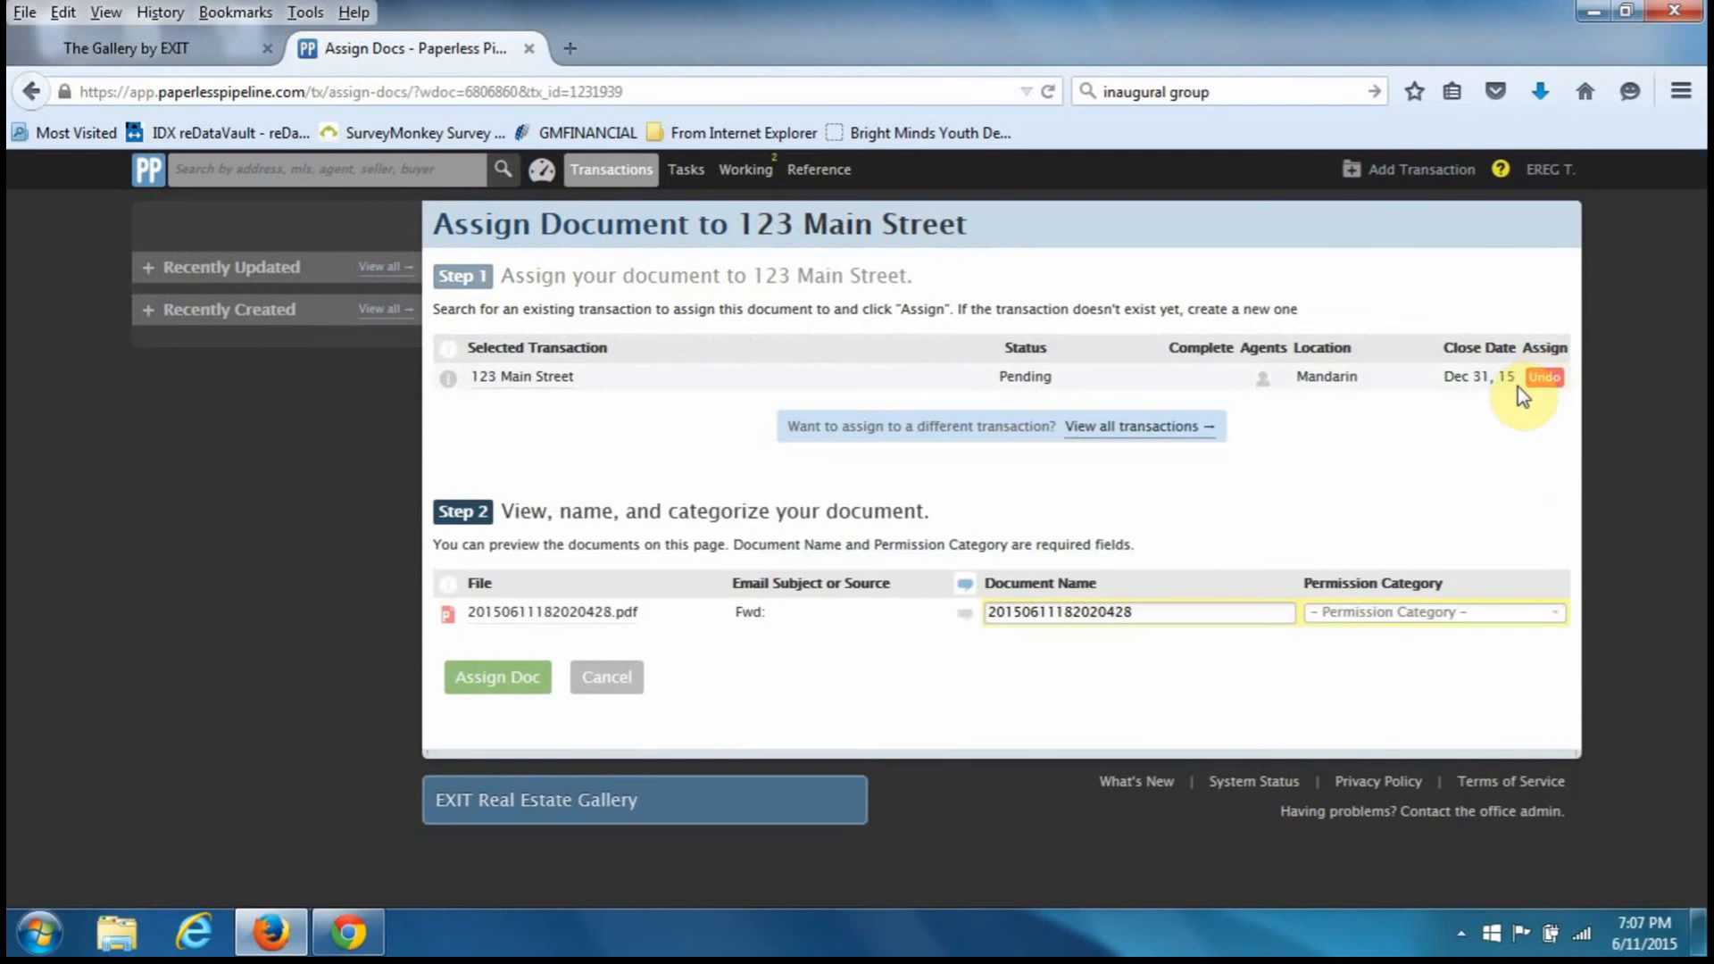
pyautogui.moveTo(1174, 610); pyautogui.dragTo(815, 612)
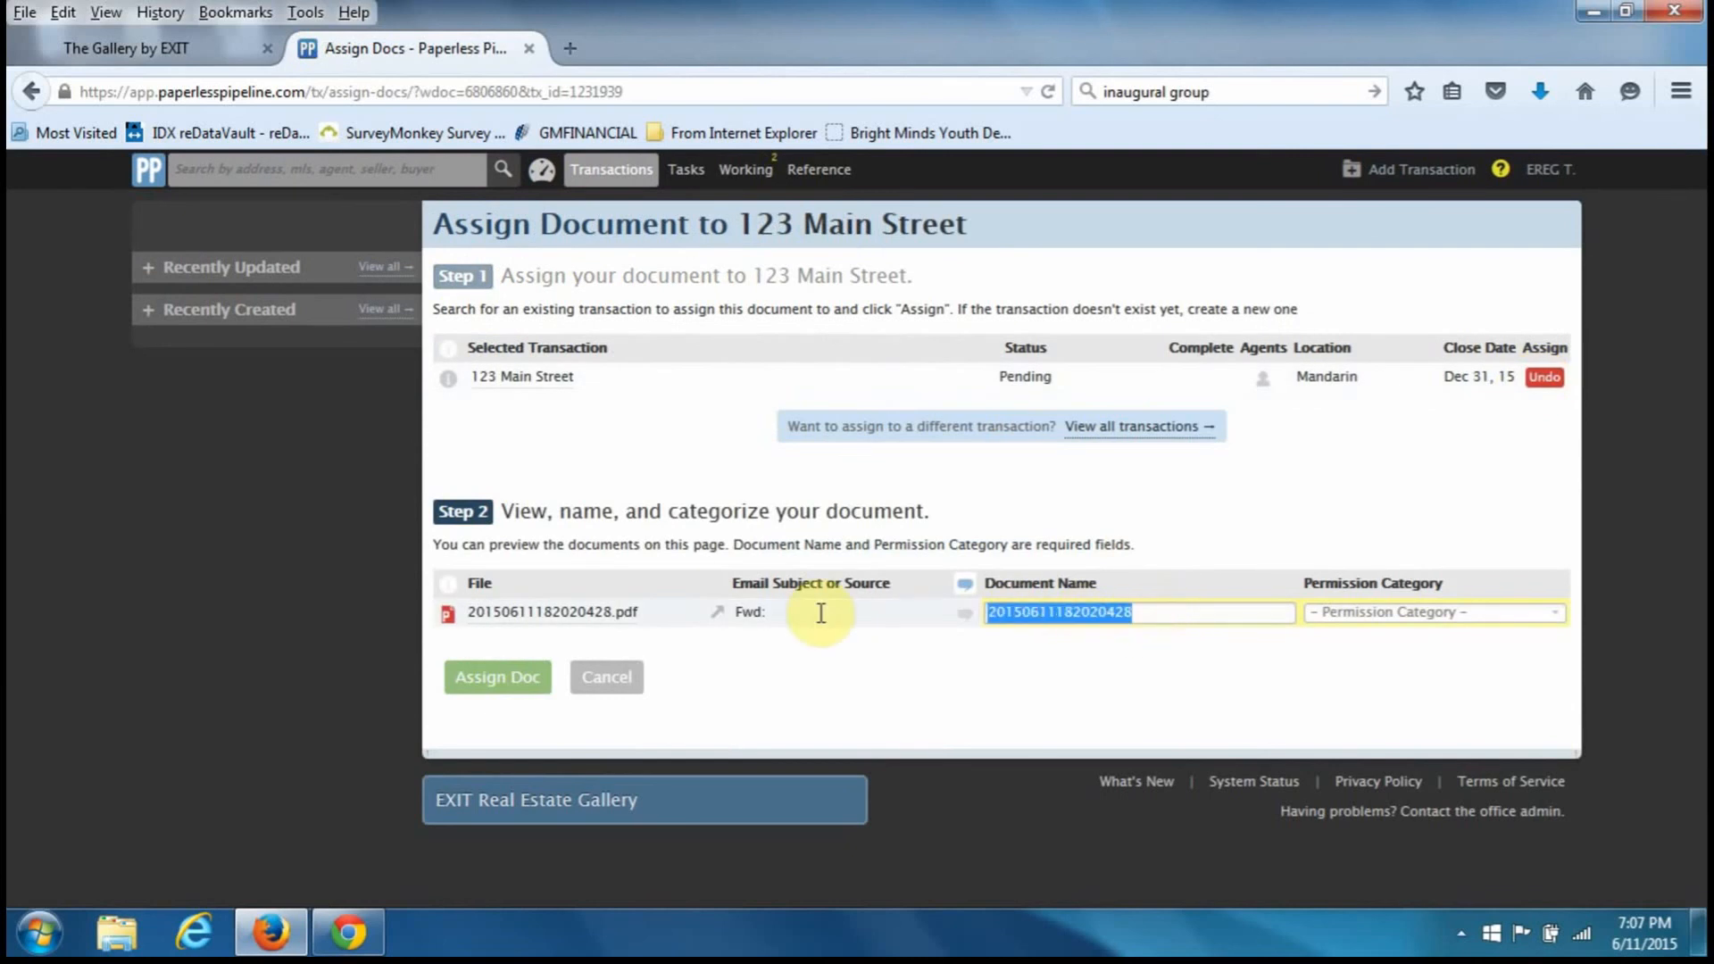
pyautogui.write('Mult ')
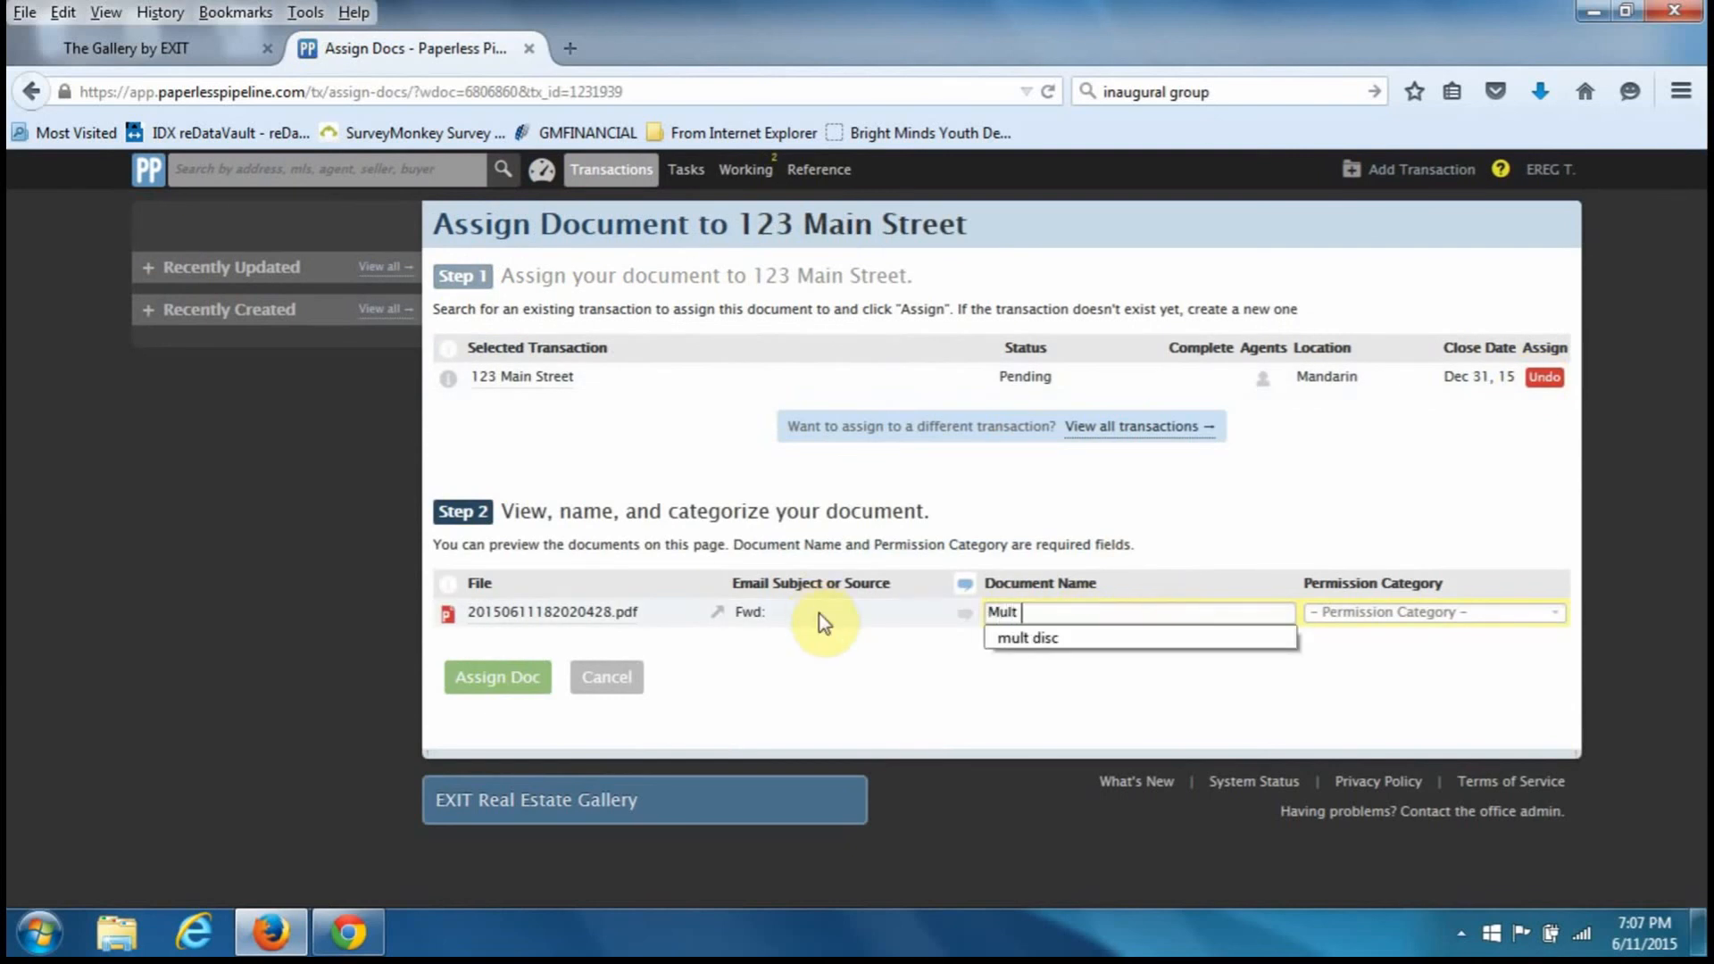
pyautogui.write('disc')
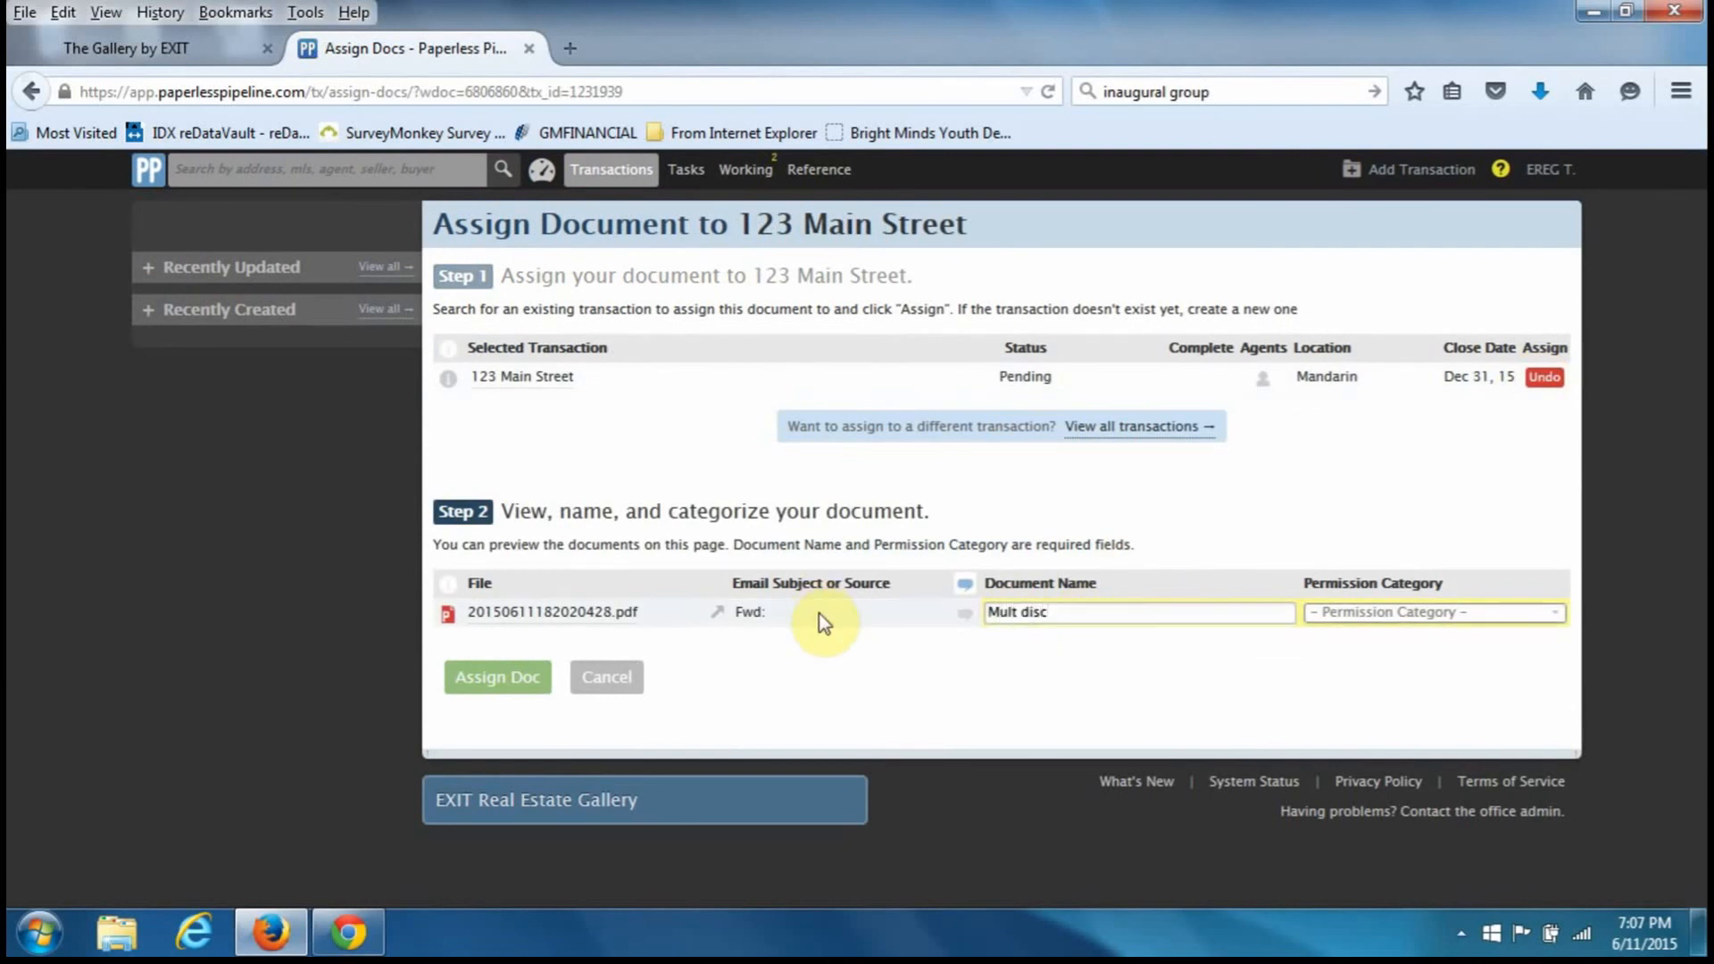
pyautogui.click(1343, 613)
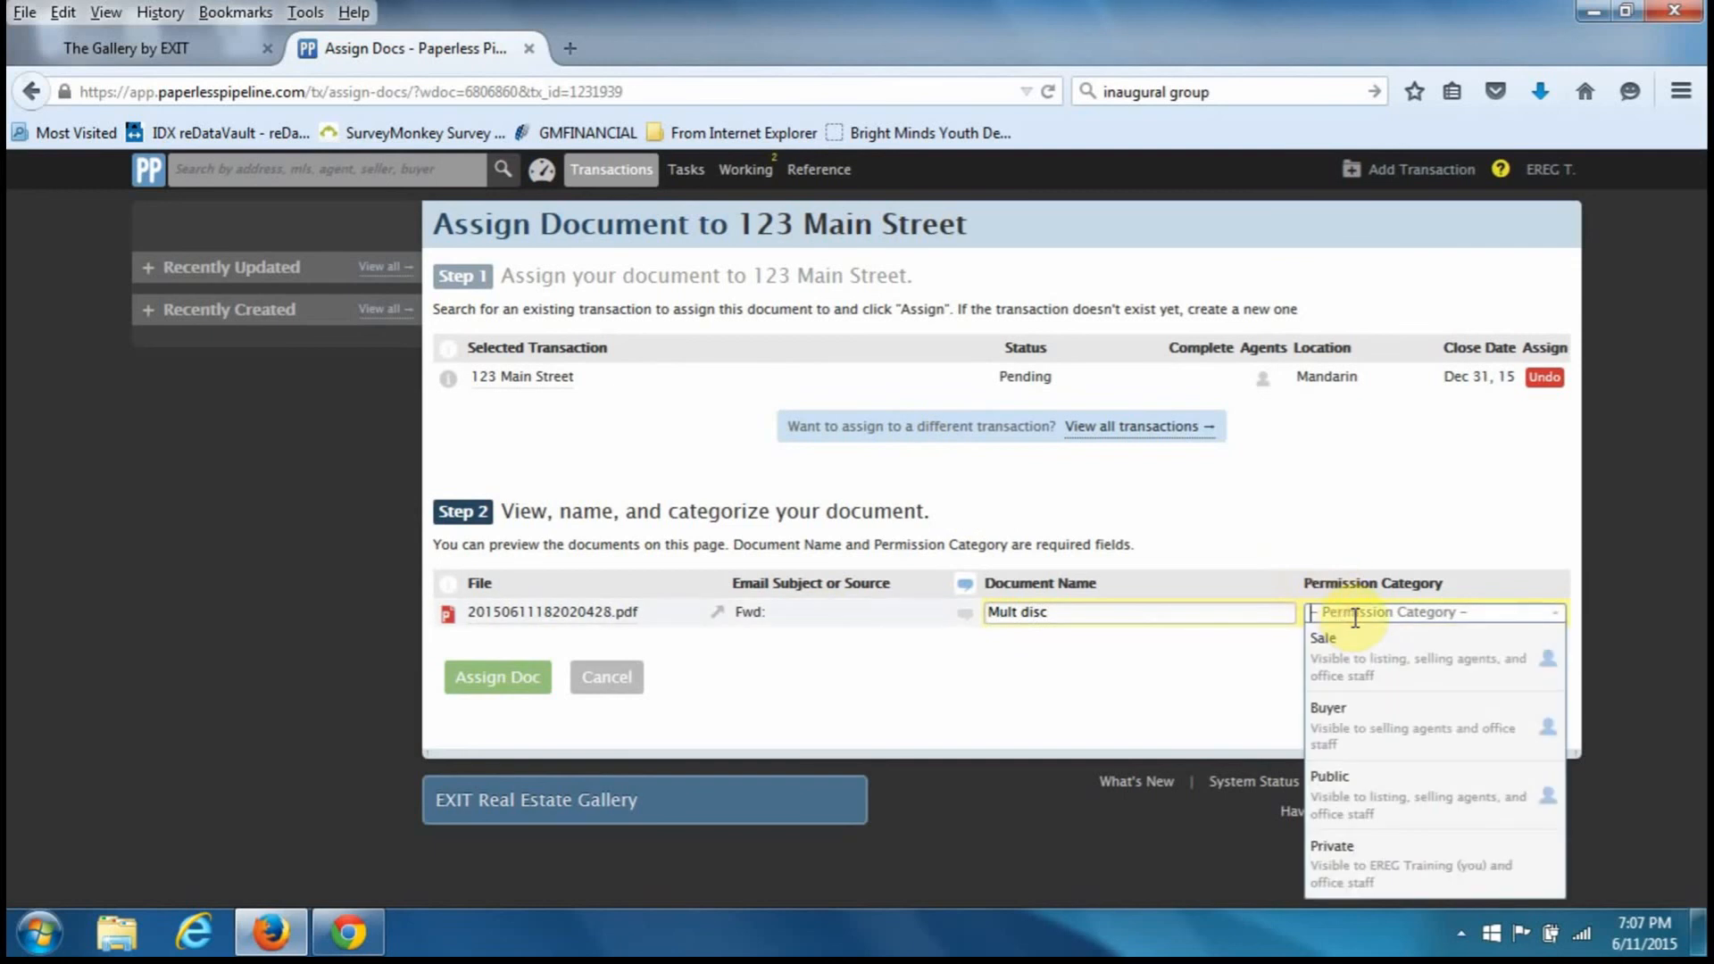
pyautogui.click(1357, 652)
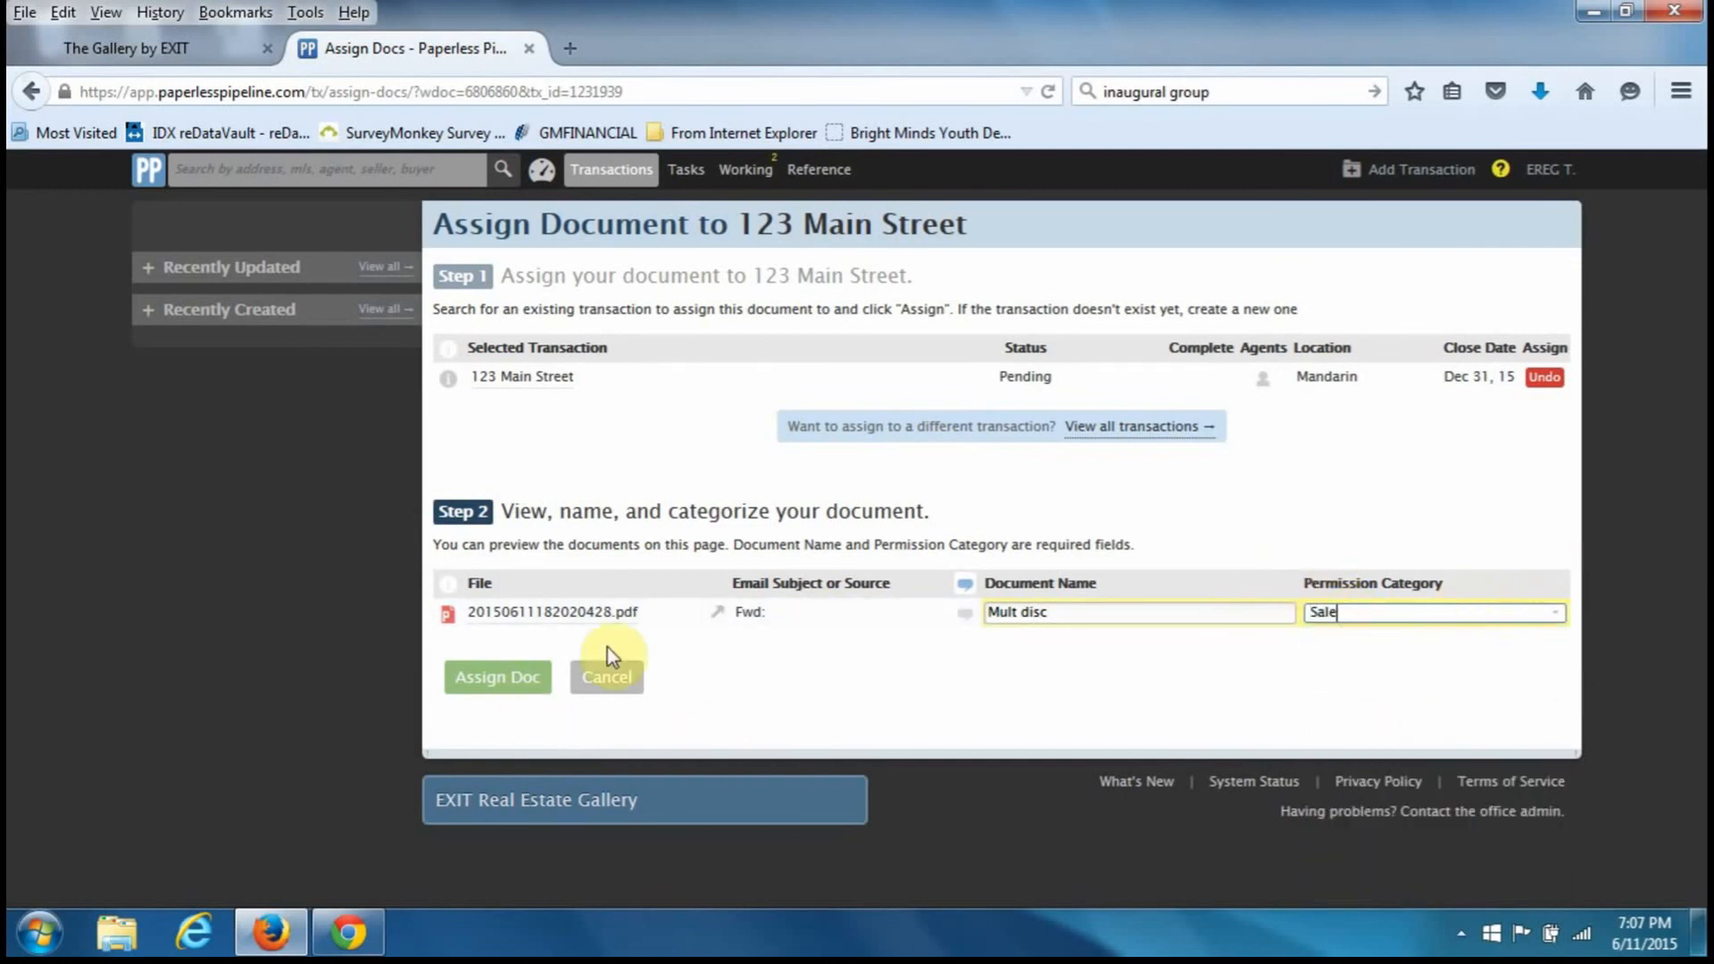
pyautogui.click(457, 680)
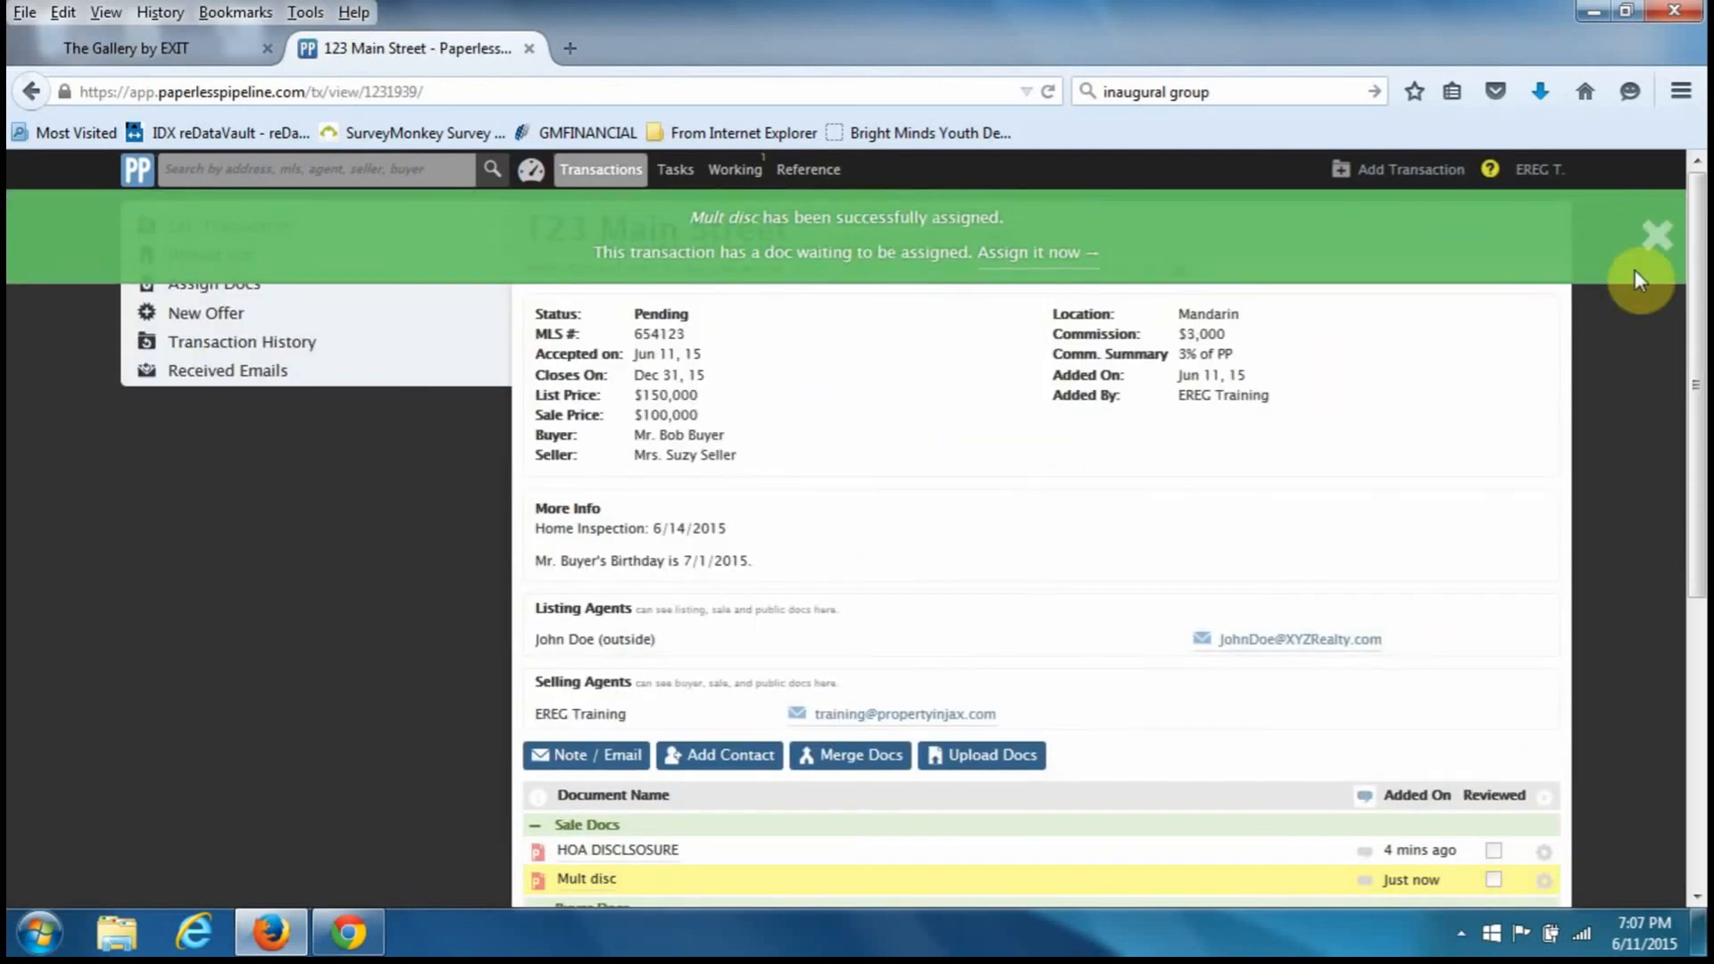
# - Dismiss the 'Mult disc' success banner and check the Sale Docs list
pyautogui.click(1652, 239)
pyautogui.scroll(-5, 1233, 431)
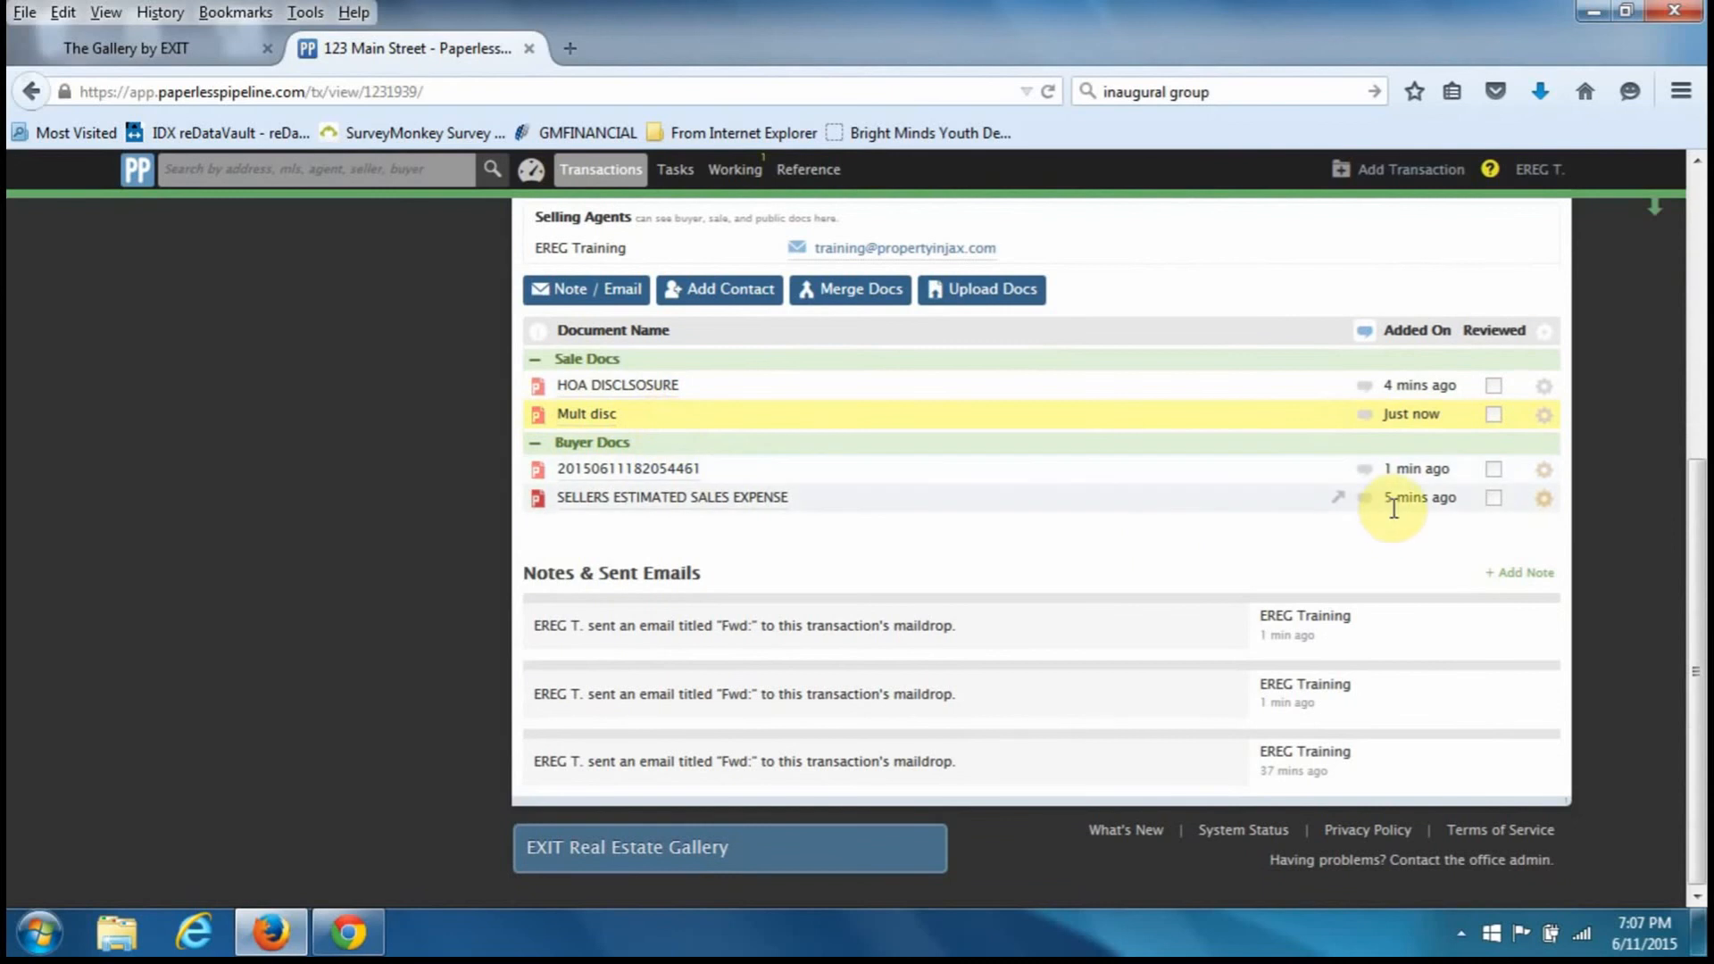
pyautogui.scroll(2, 922, 341)
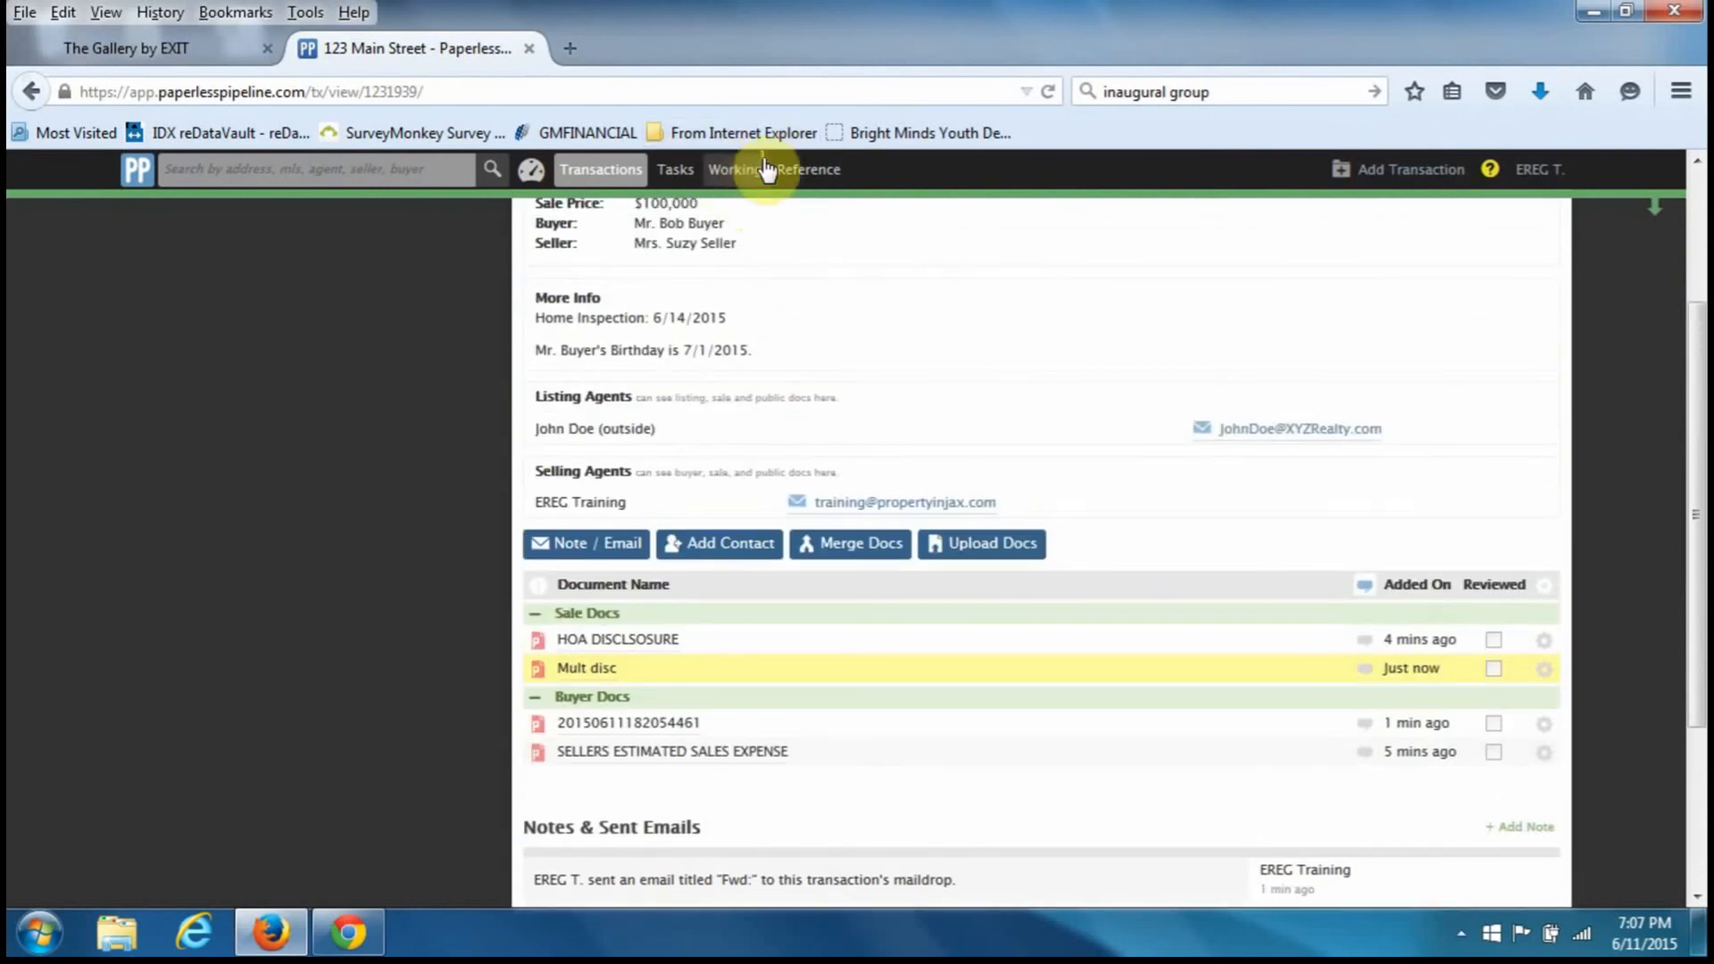
pyautogui.click(729, 176)
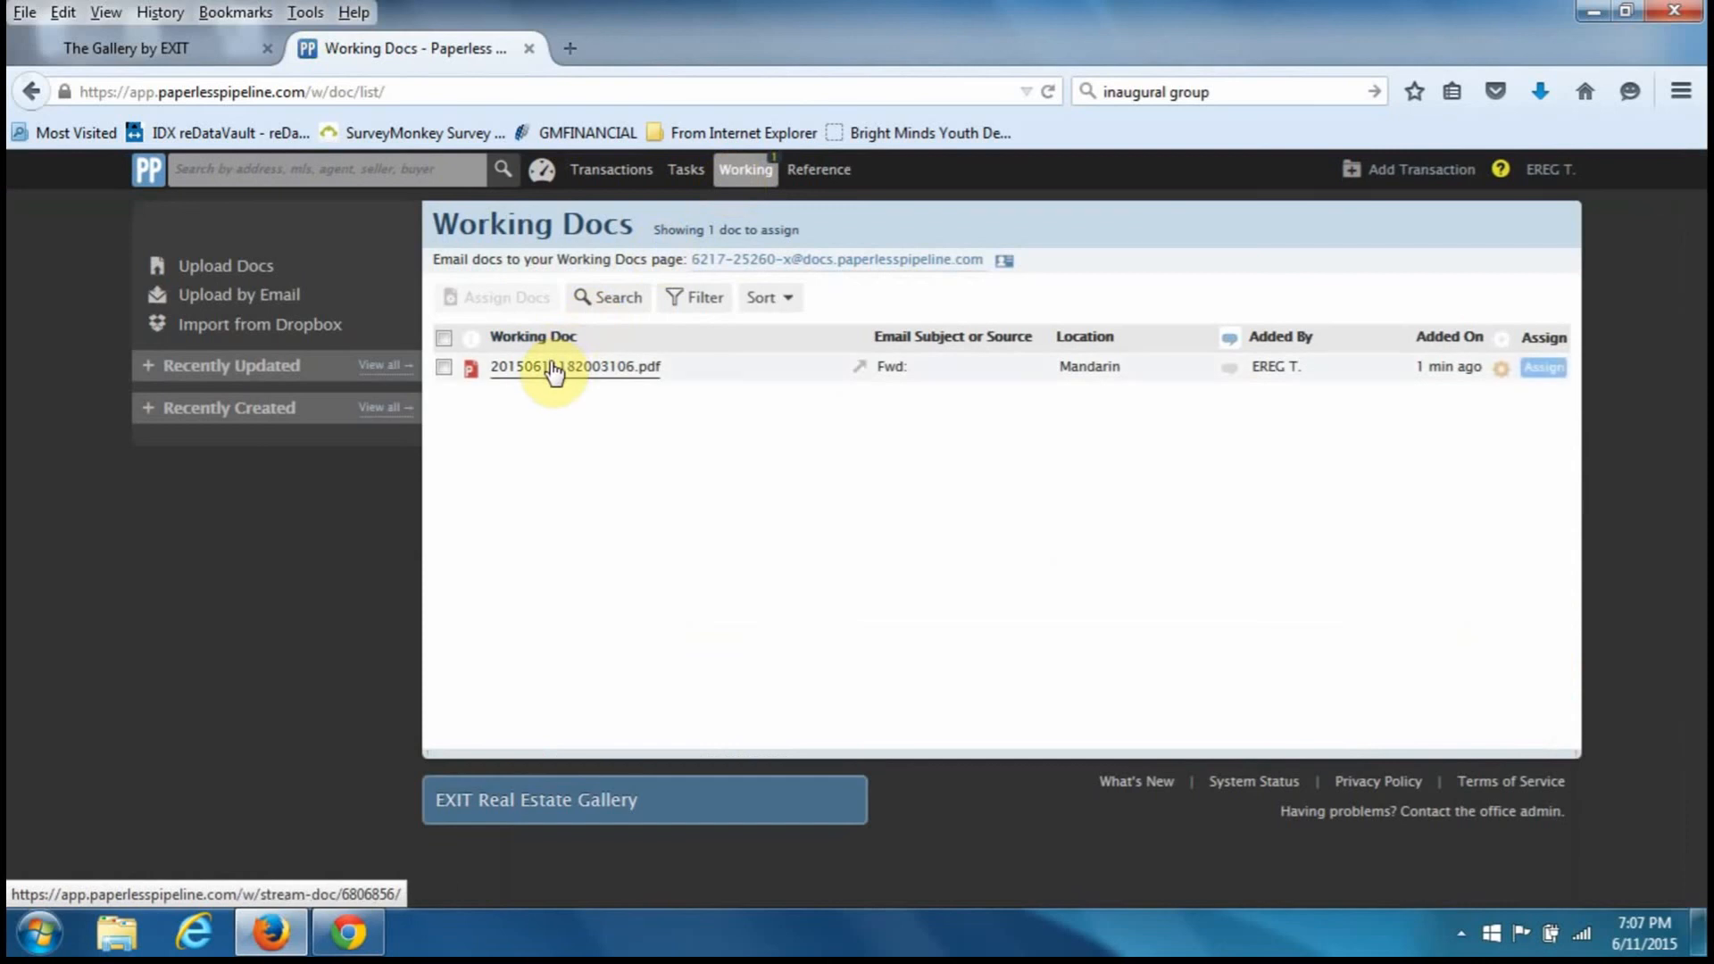
pyautogui.click(1553, 375)
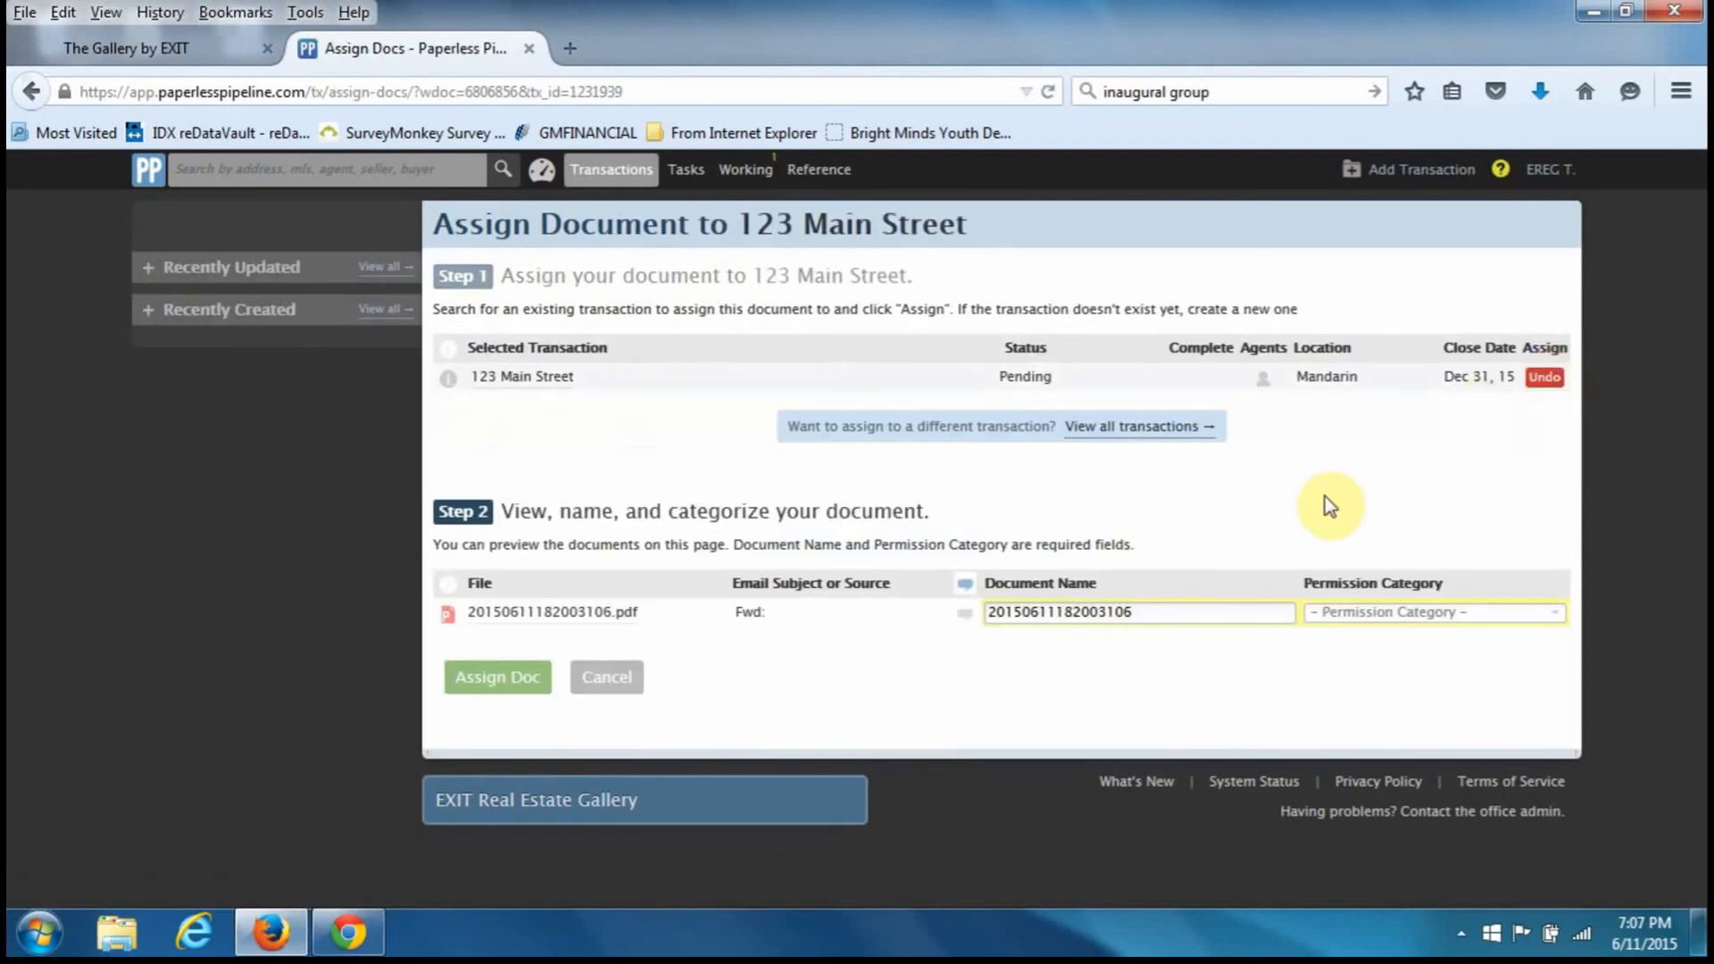
pyautogui.click(1384, 611)
pyautogui.click(1365, 649)
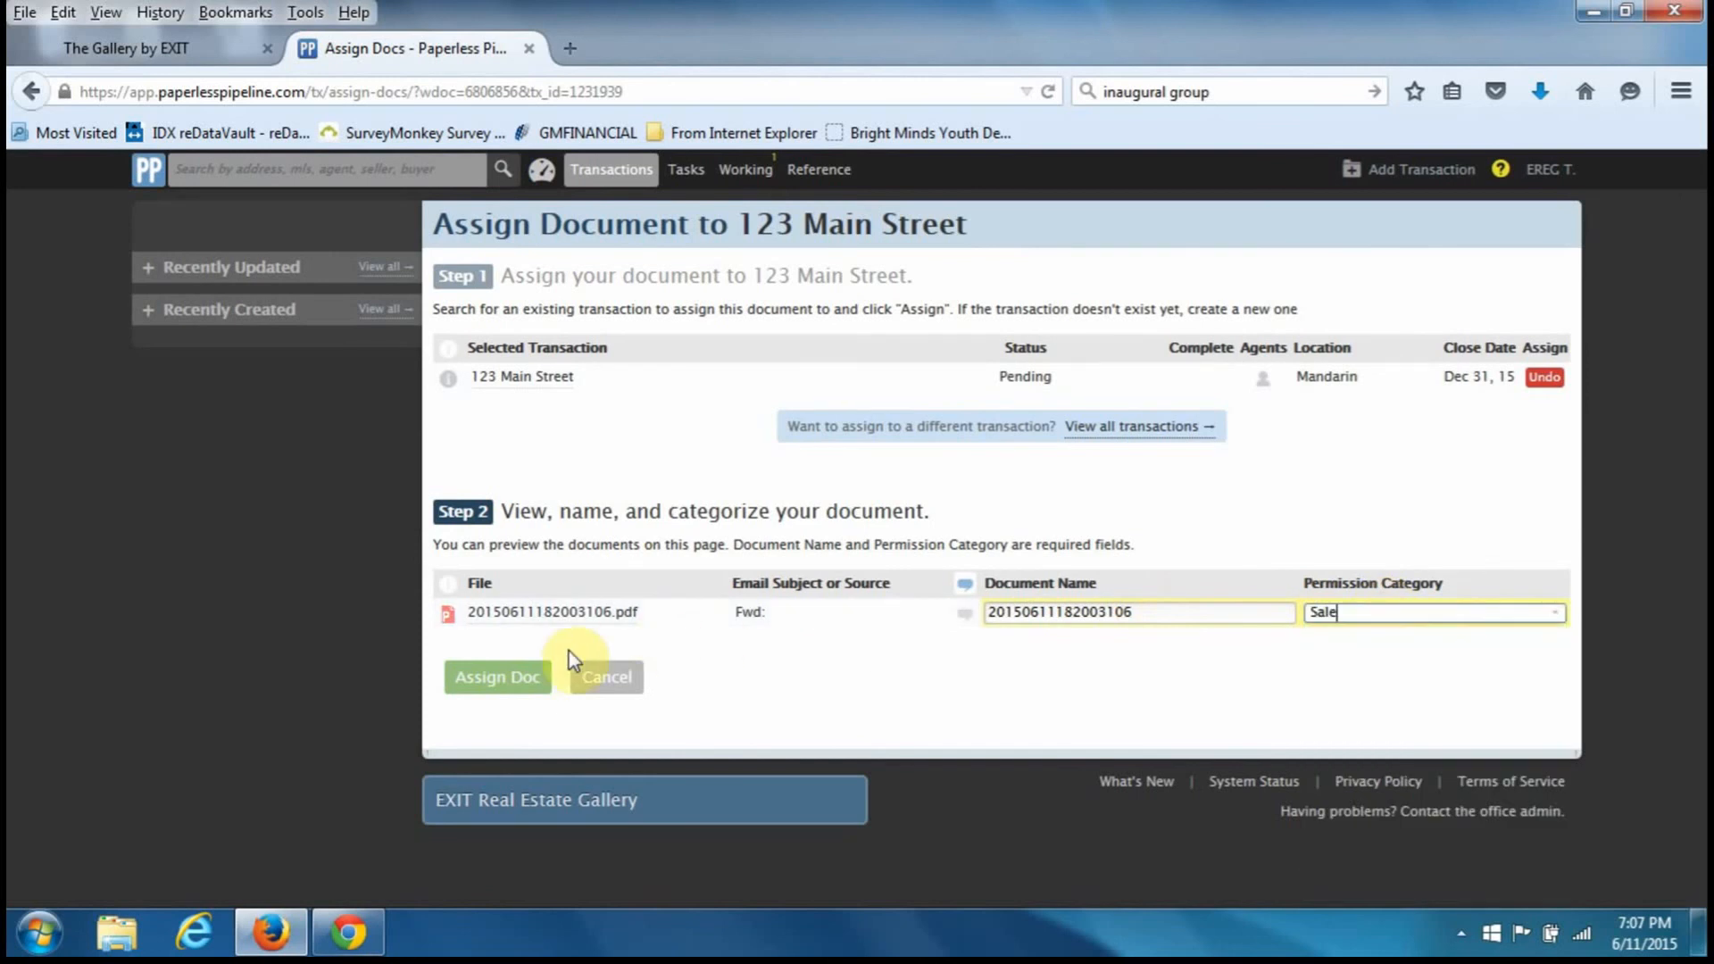
pyautogui.click(540, 682)
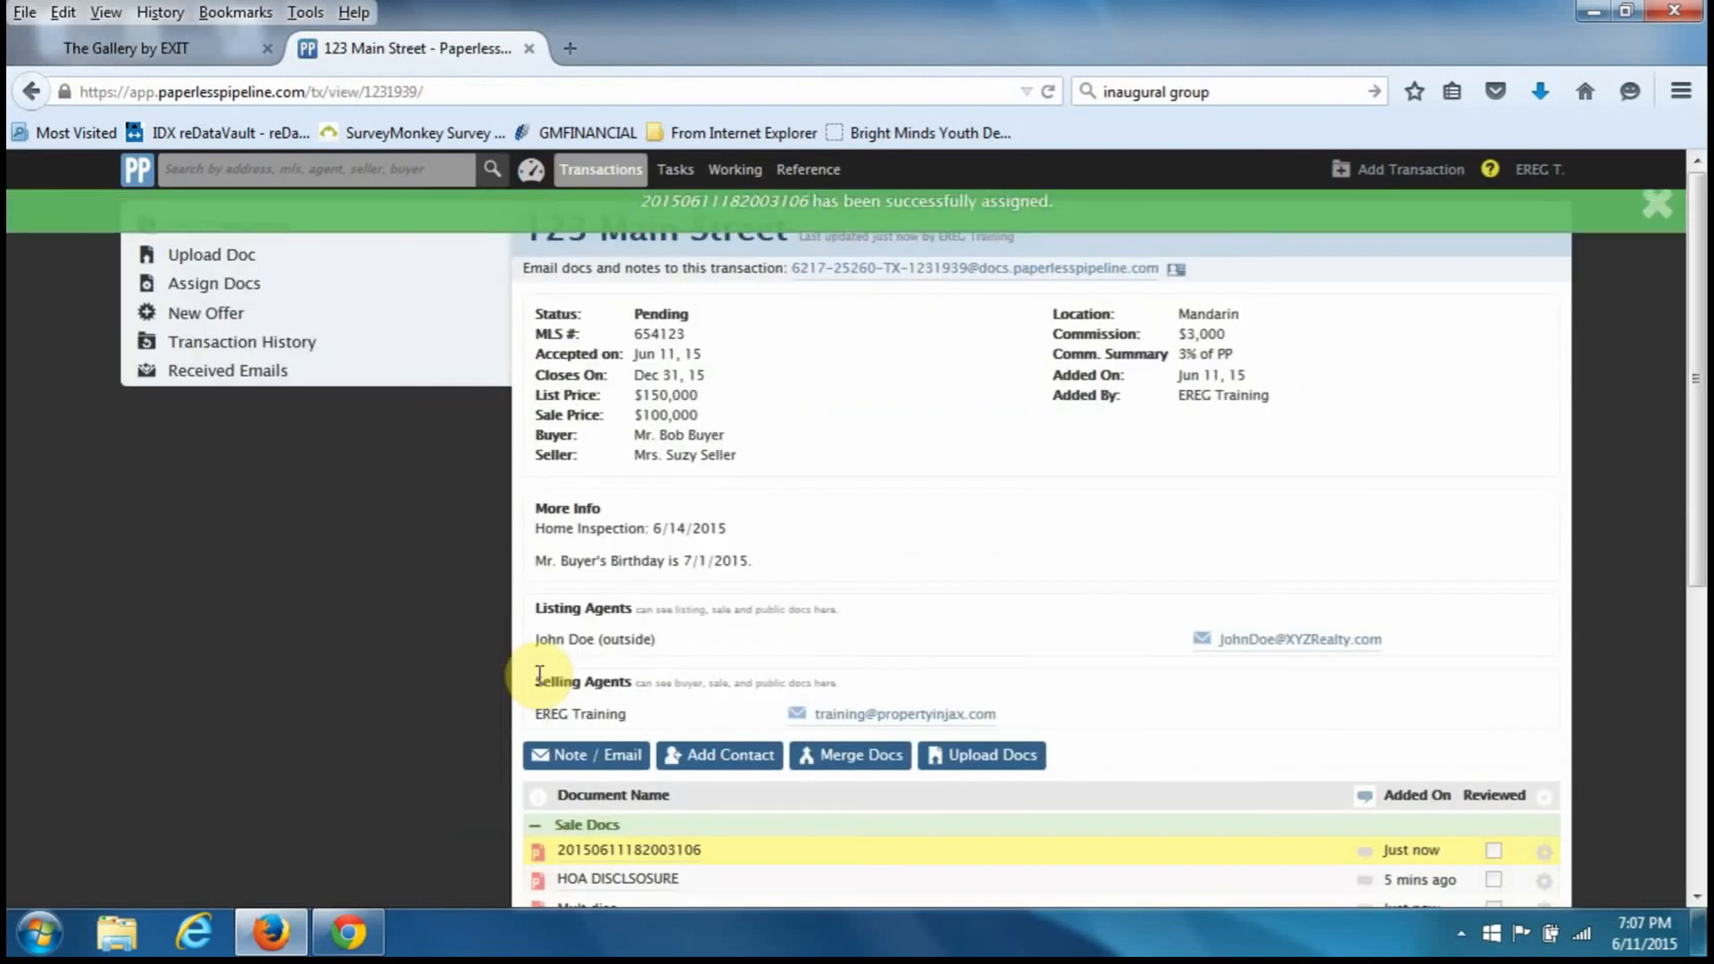
pyautogui.click(1656, 206)
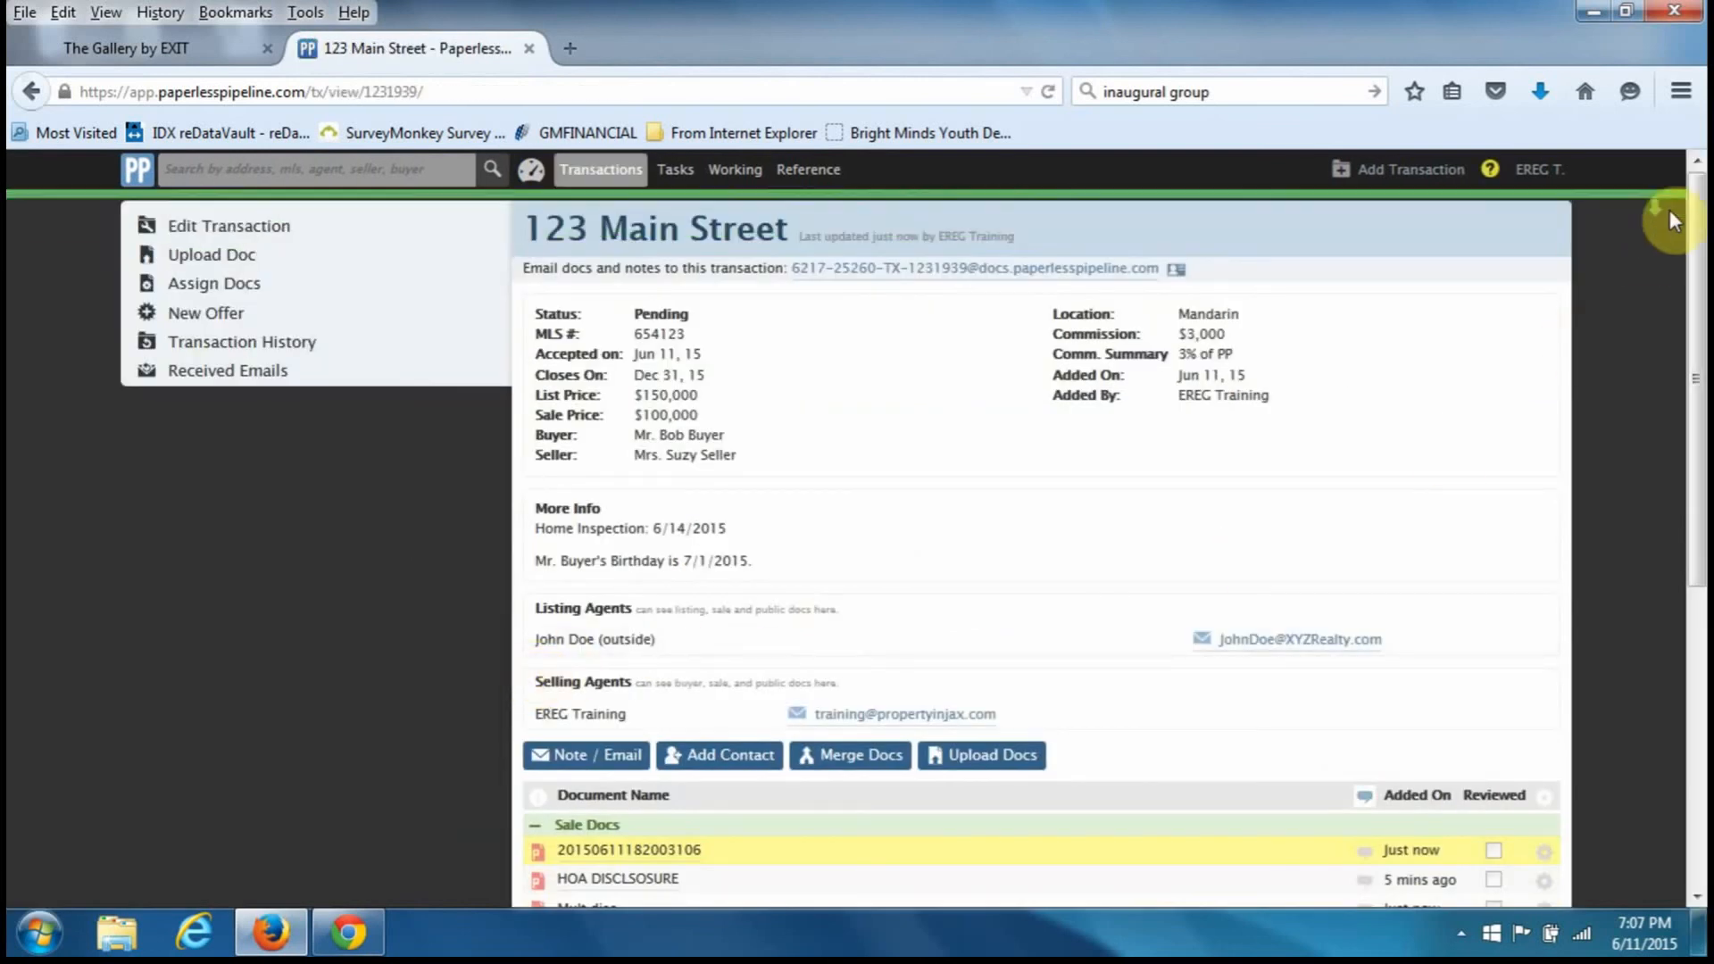
pyautogui.scroll(-3, 1228, 641)
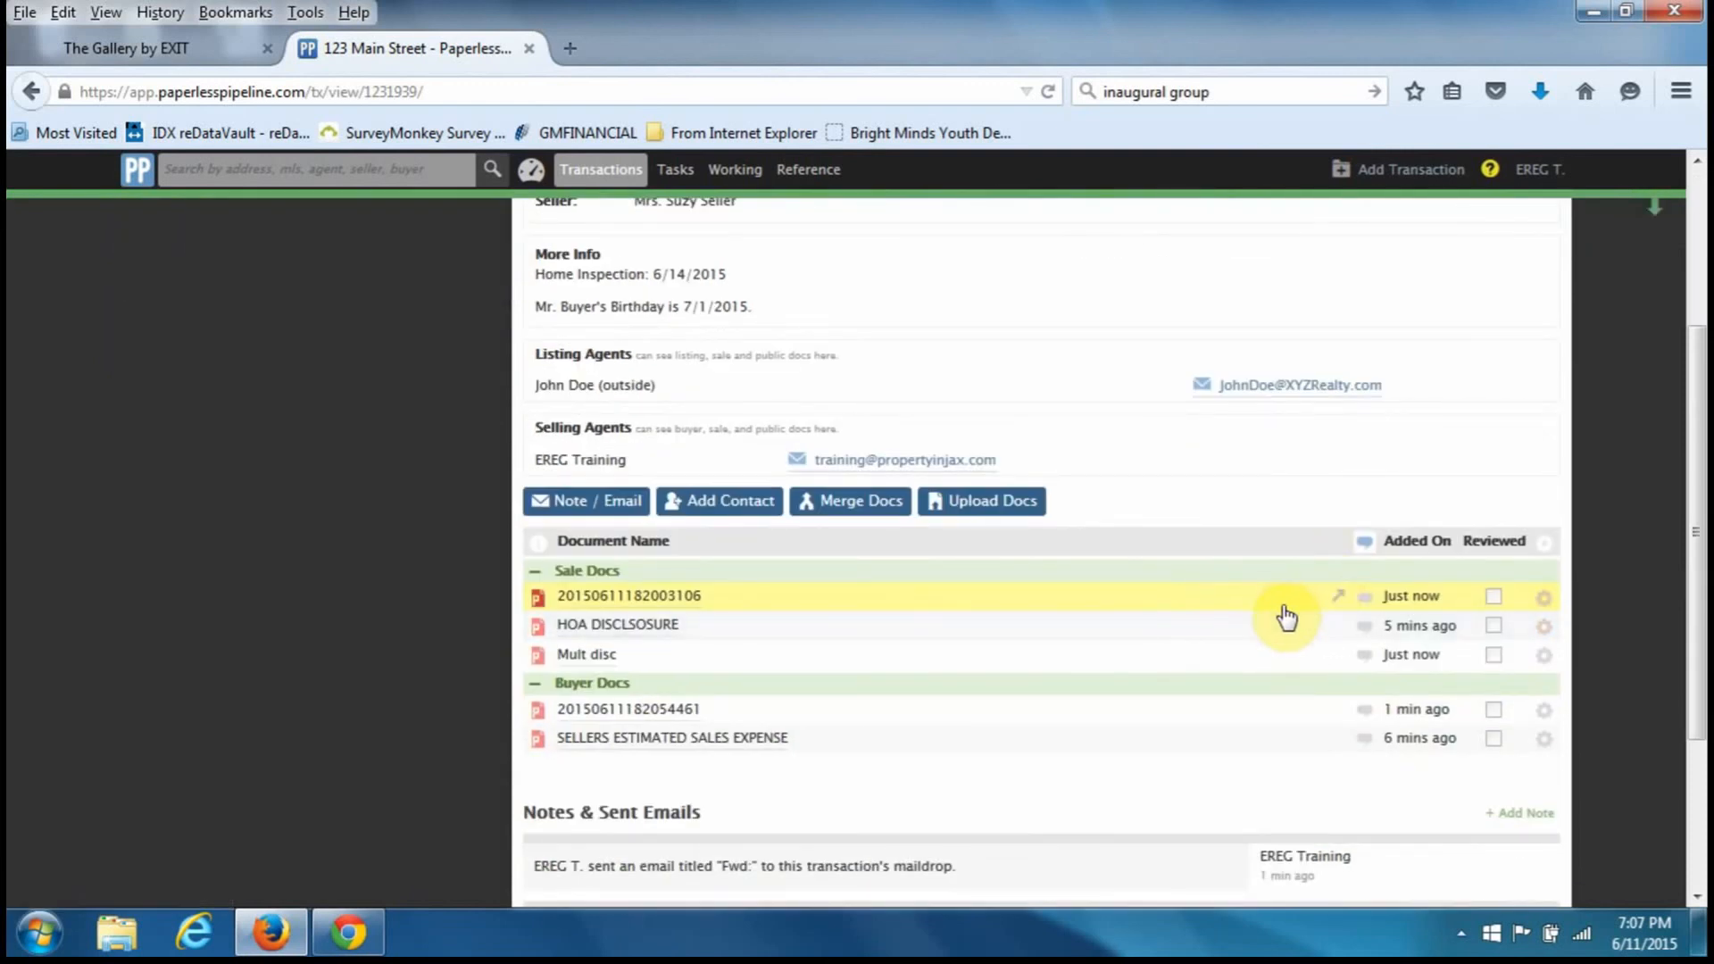
pyautogui.scroll(3, 1208, 706)
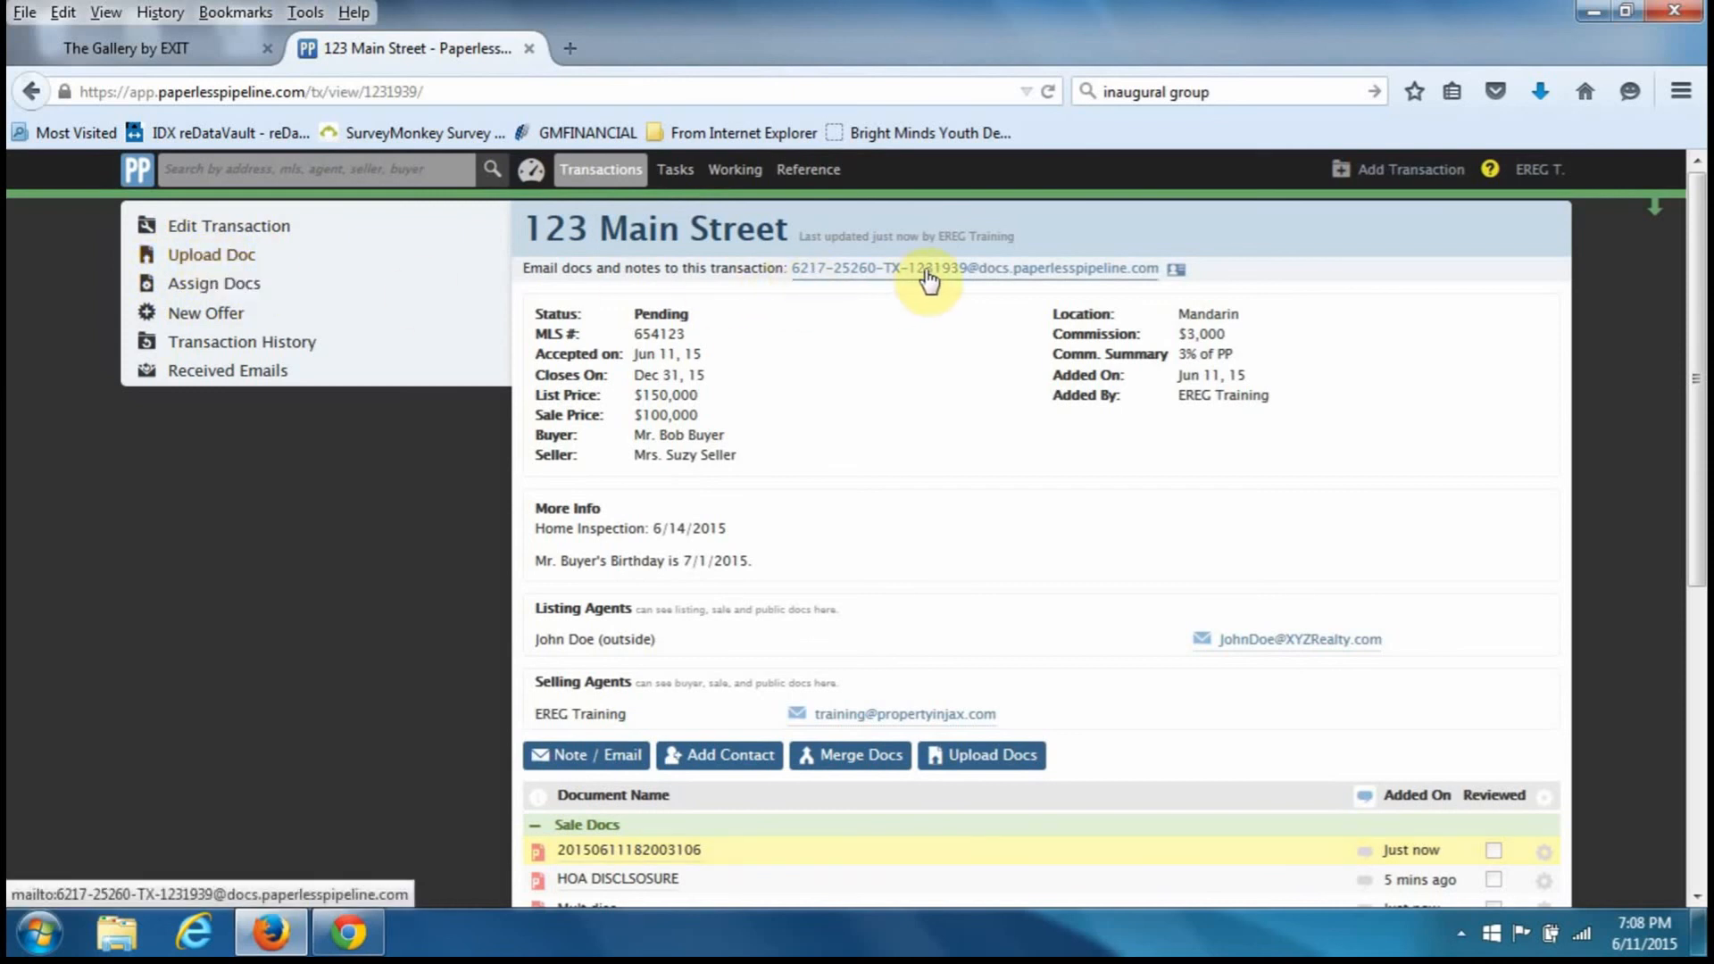
# - Confirm Working Docs is empty, then open 123 Main Street and review its three Sale and two Buyer docs
pyautogui.click(730, 177)
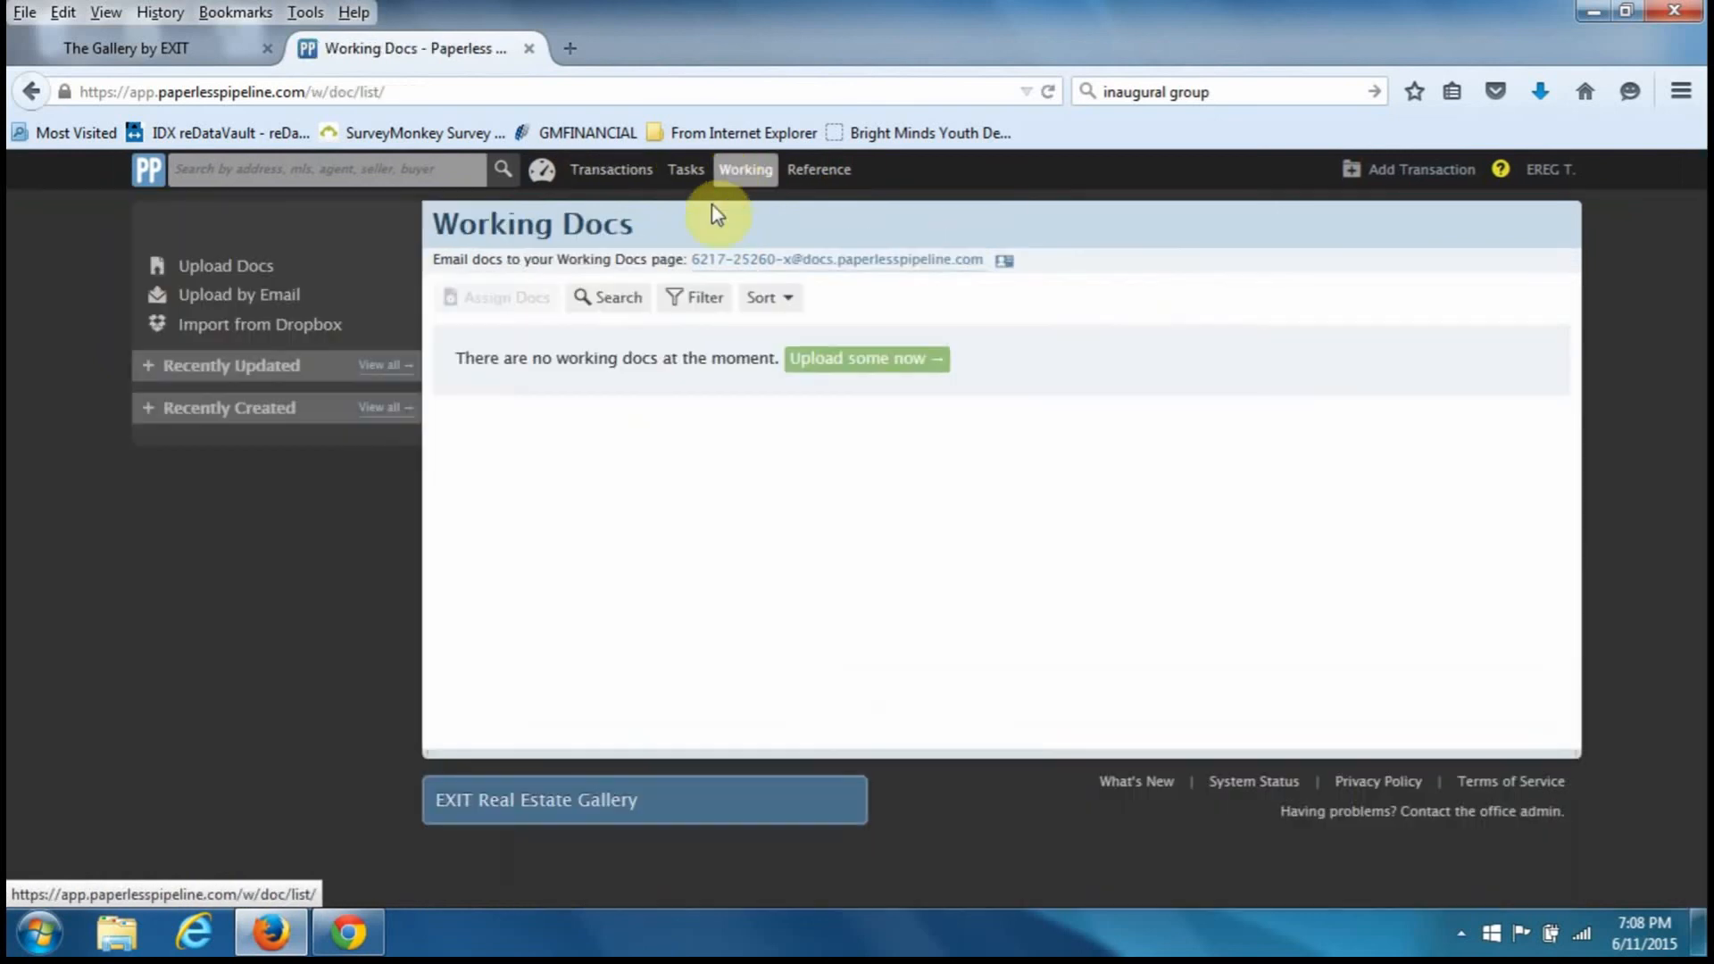
pyautogui.click(630, 175)
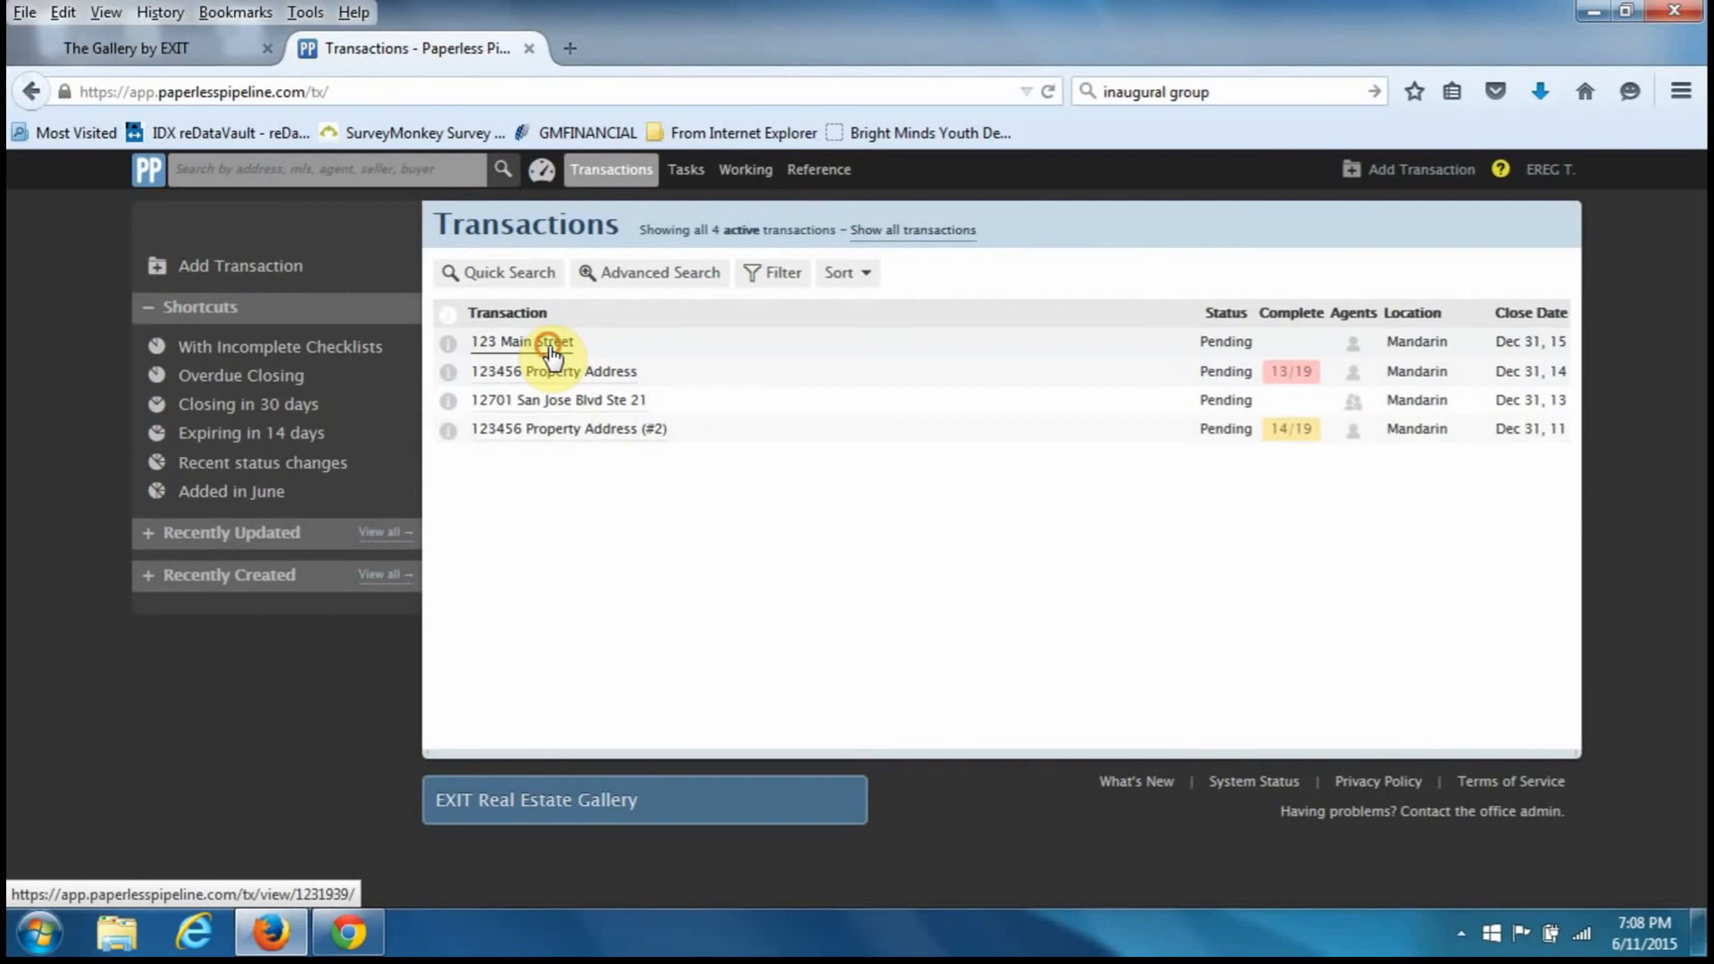
pyautogui.click(547, 343)
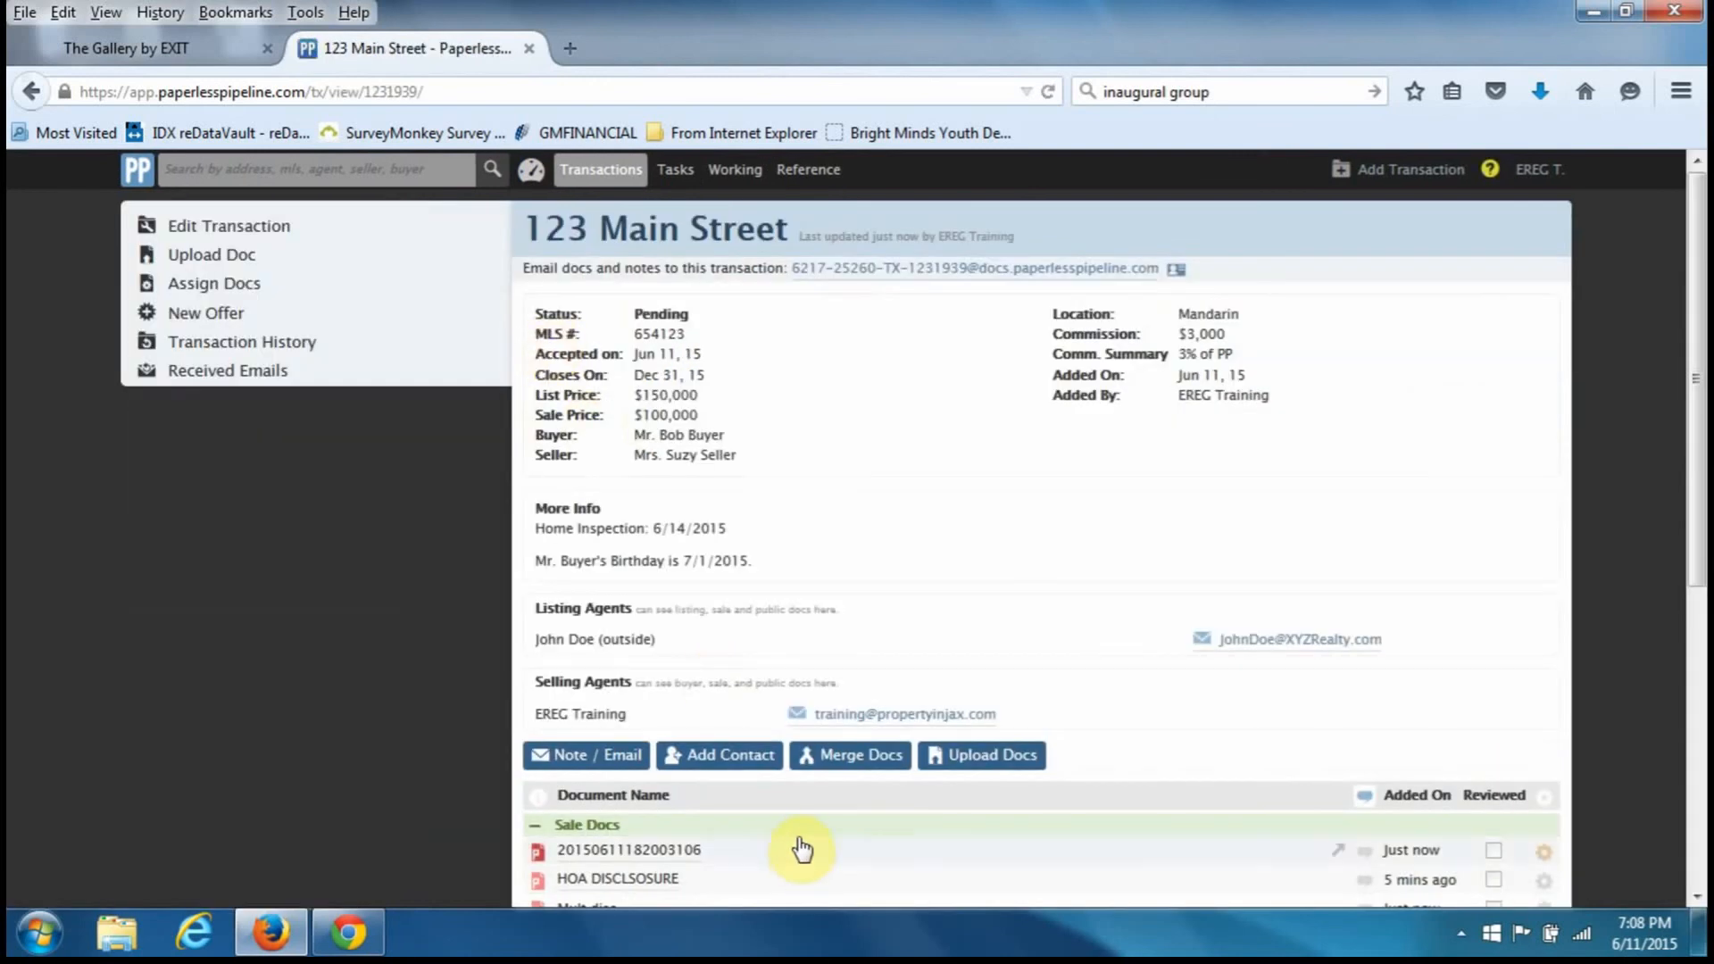
pyautogui.scroll(-3, 791, 807)
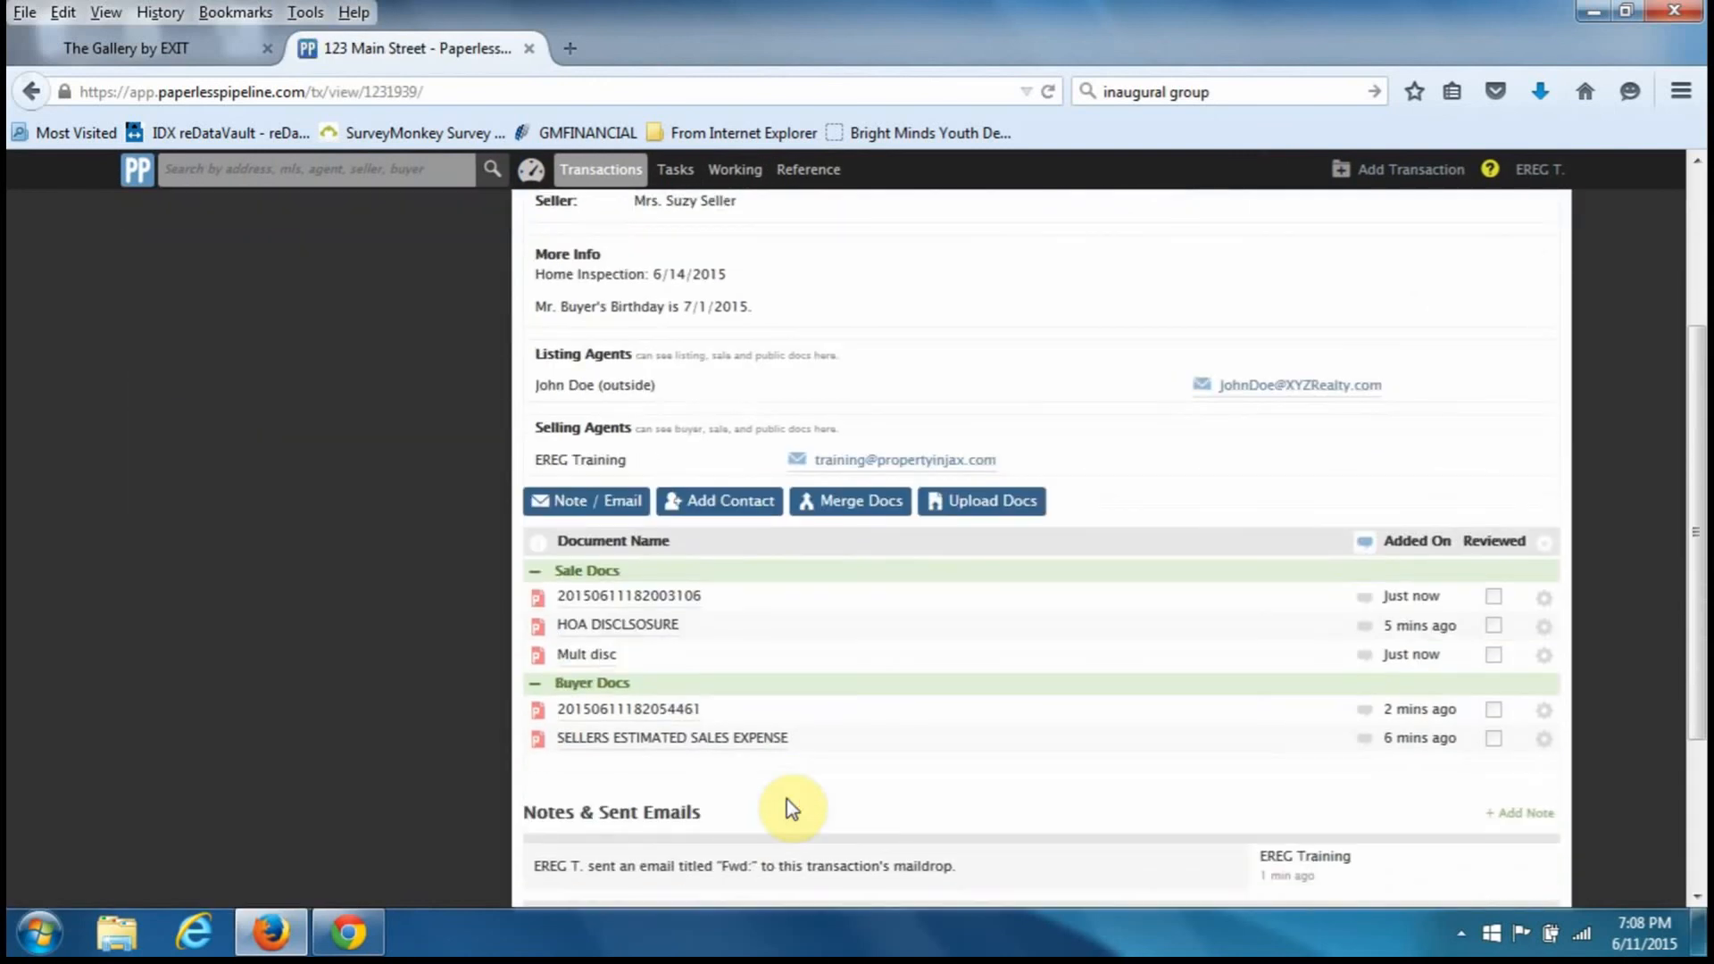
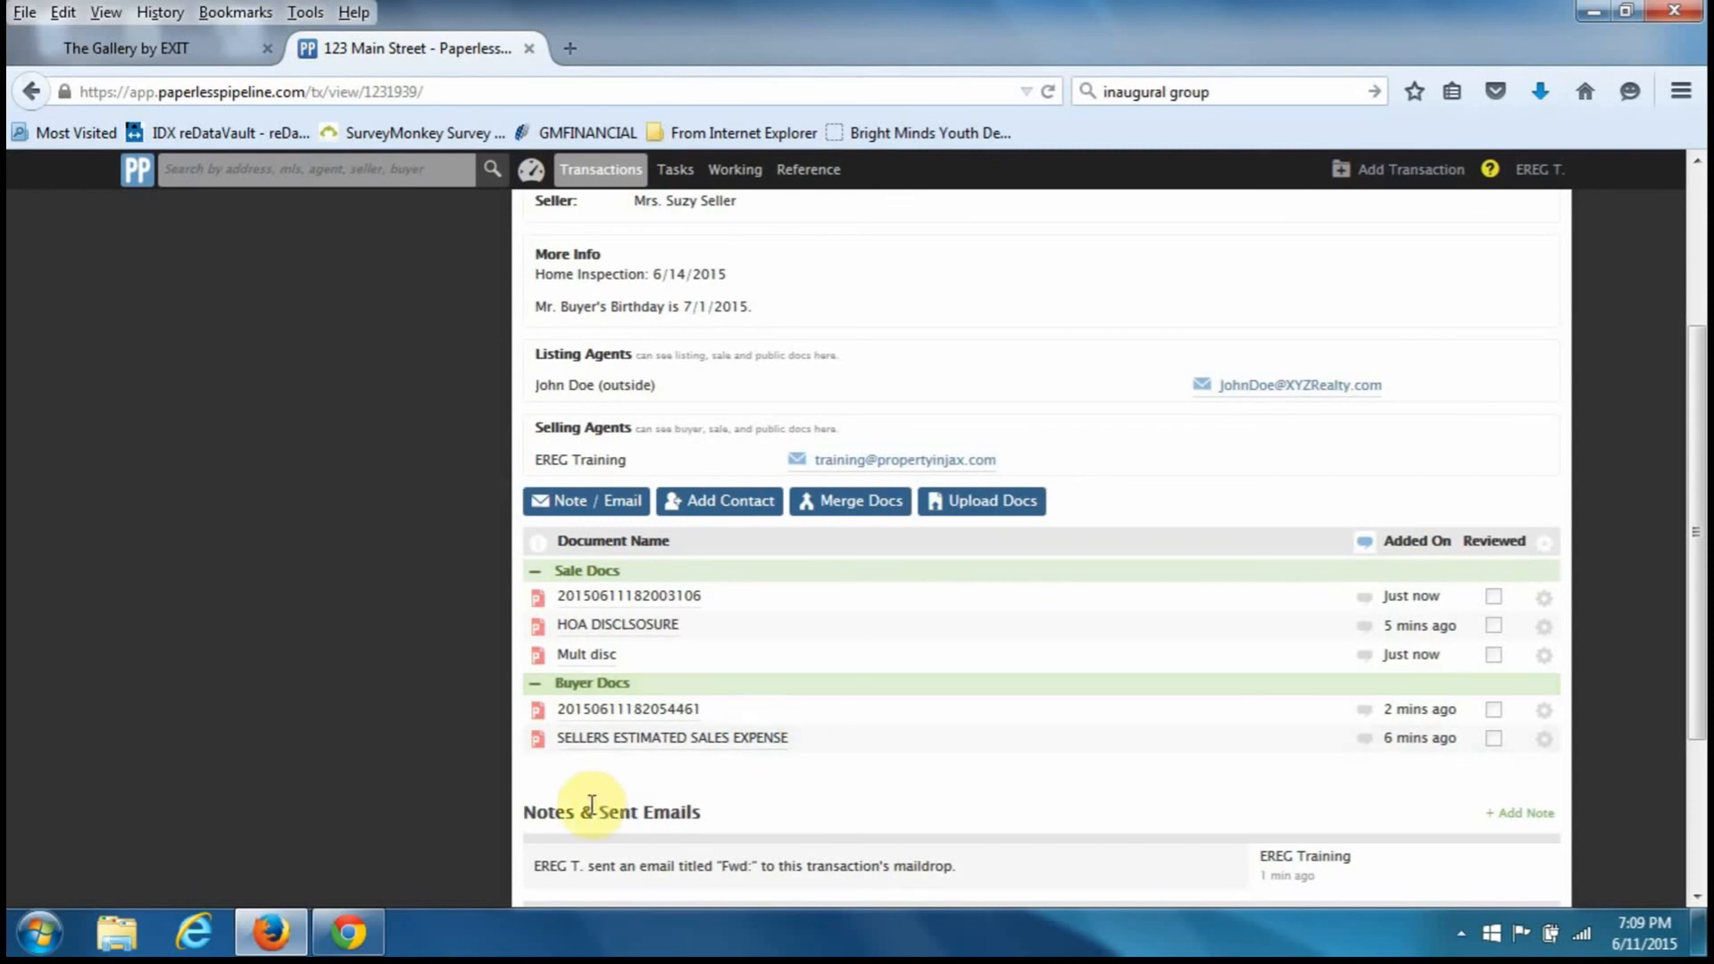
# - Bring the Chrome Gmail window, with its '1 doc uploaded successfully' message, to the front
pyautogui.click(348, 931)
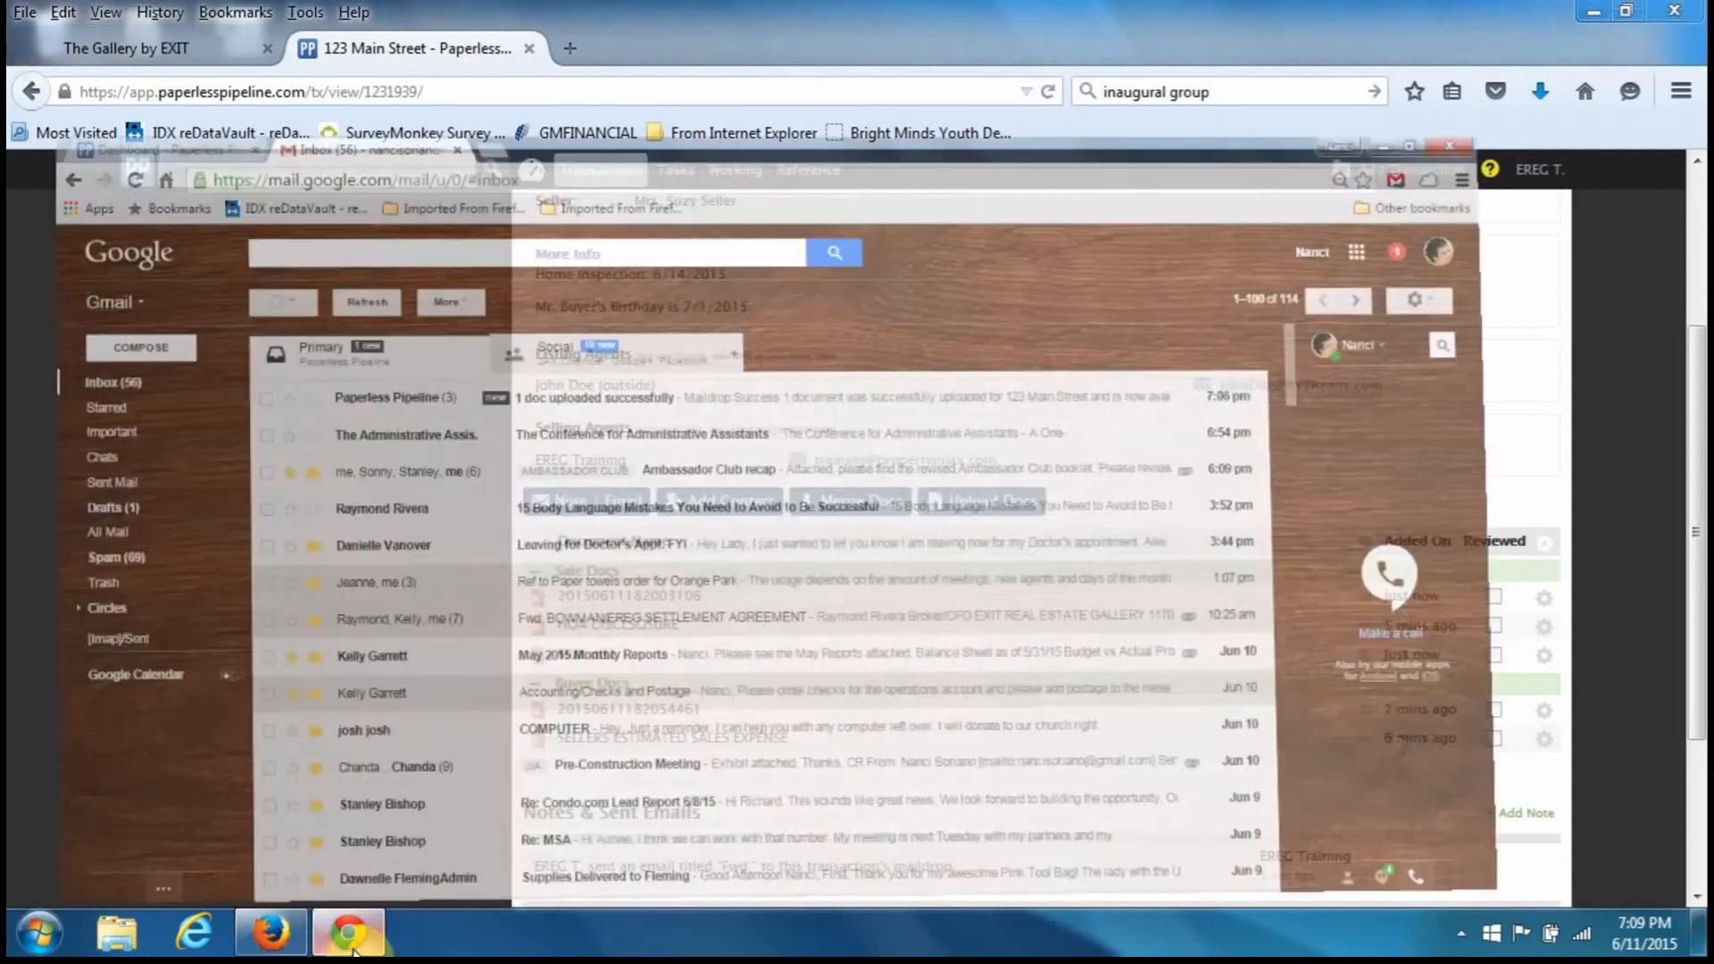
# - From the Dashboard's Unreviewed Docs list, reopen the 123 Main Street transaction
pyautogui.click(127, 18)
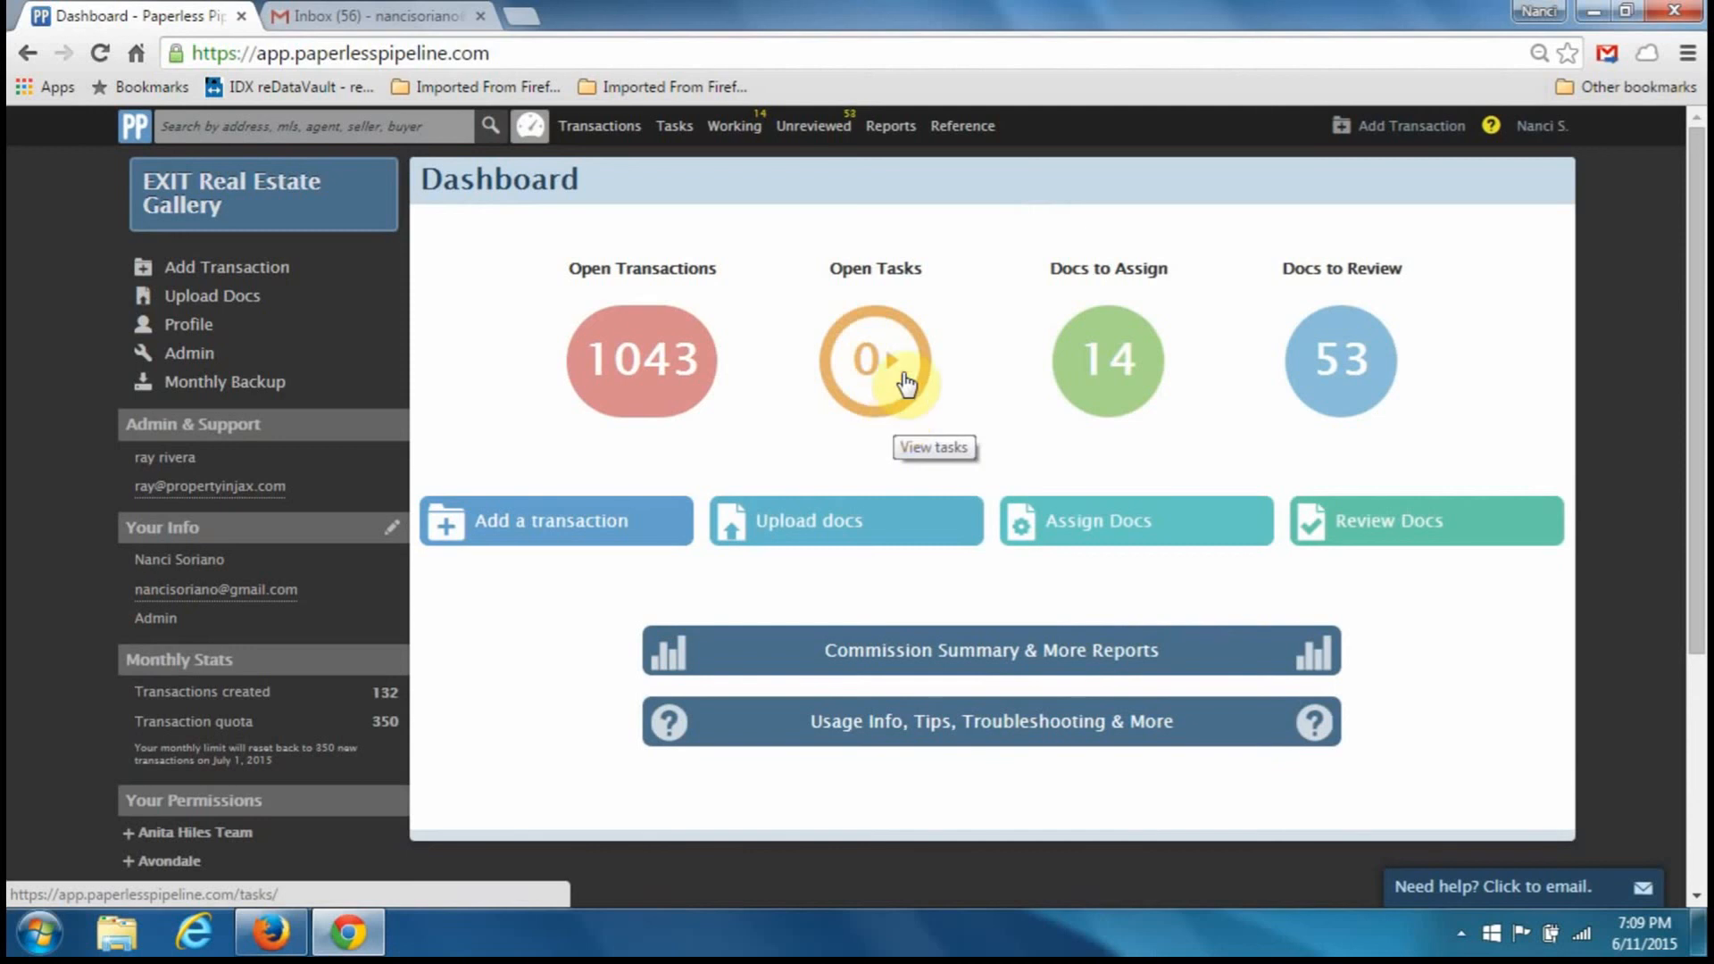
pyautogui.click(819, 132)
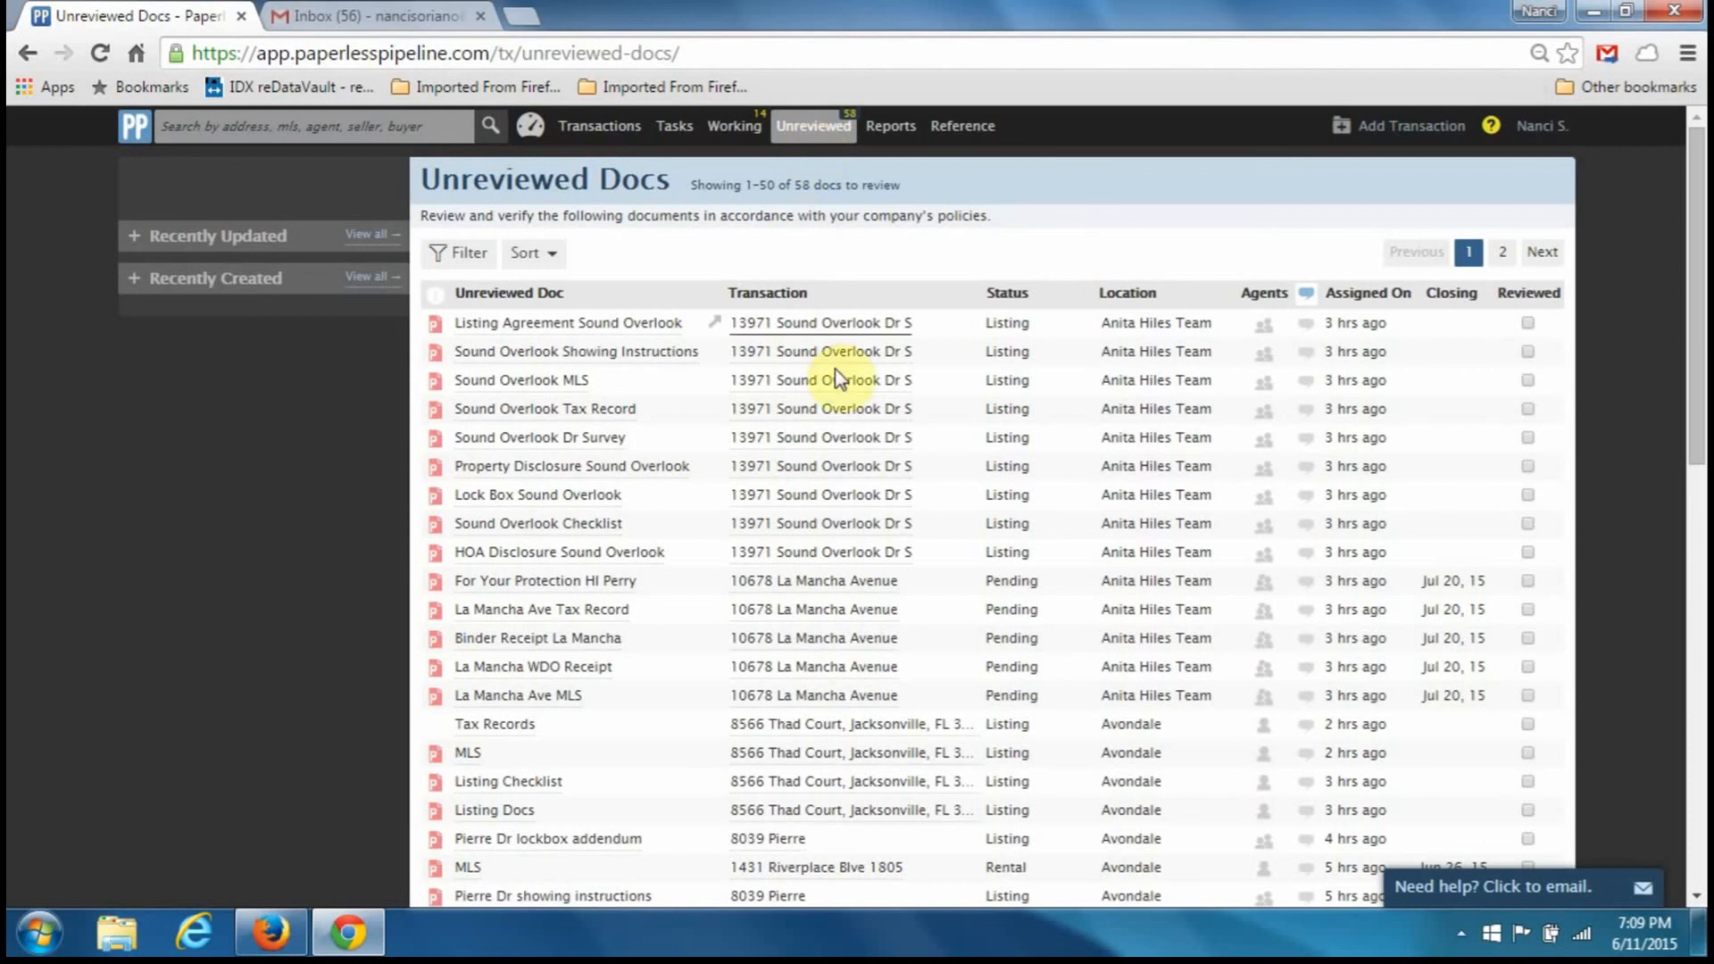
pyautogui.scroll(-10, 1130, 749)
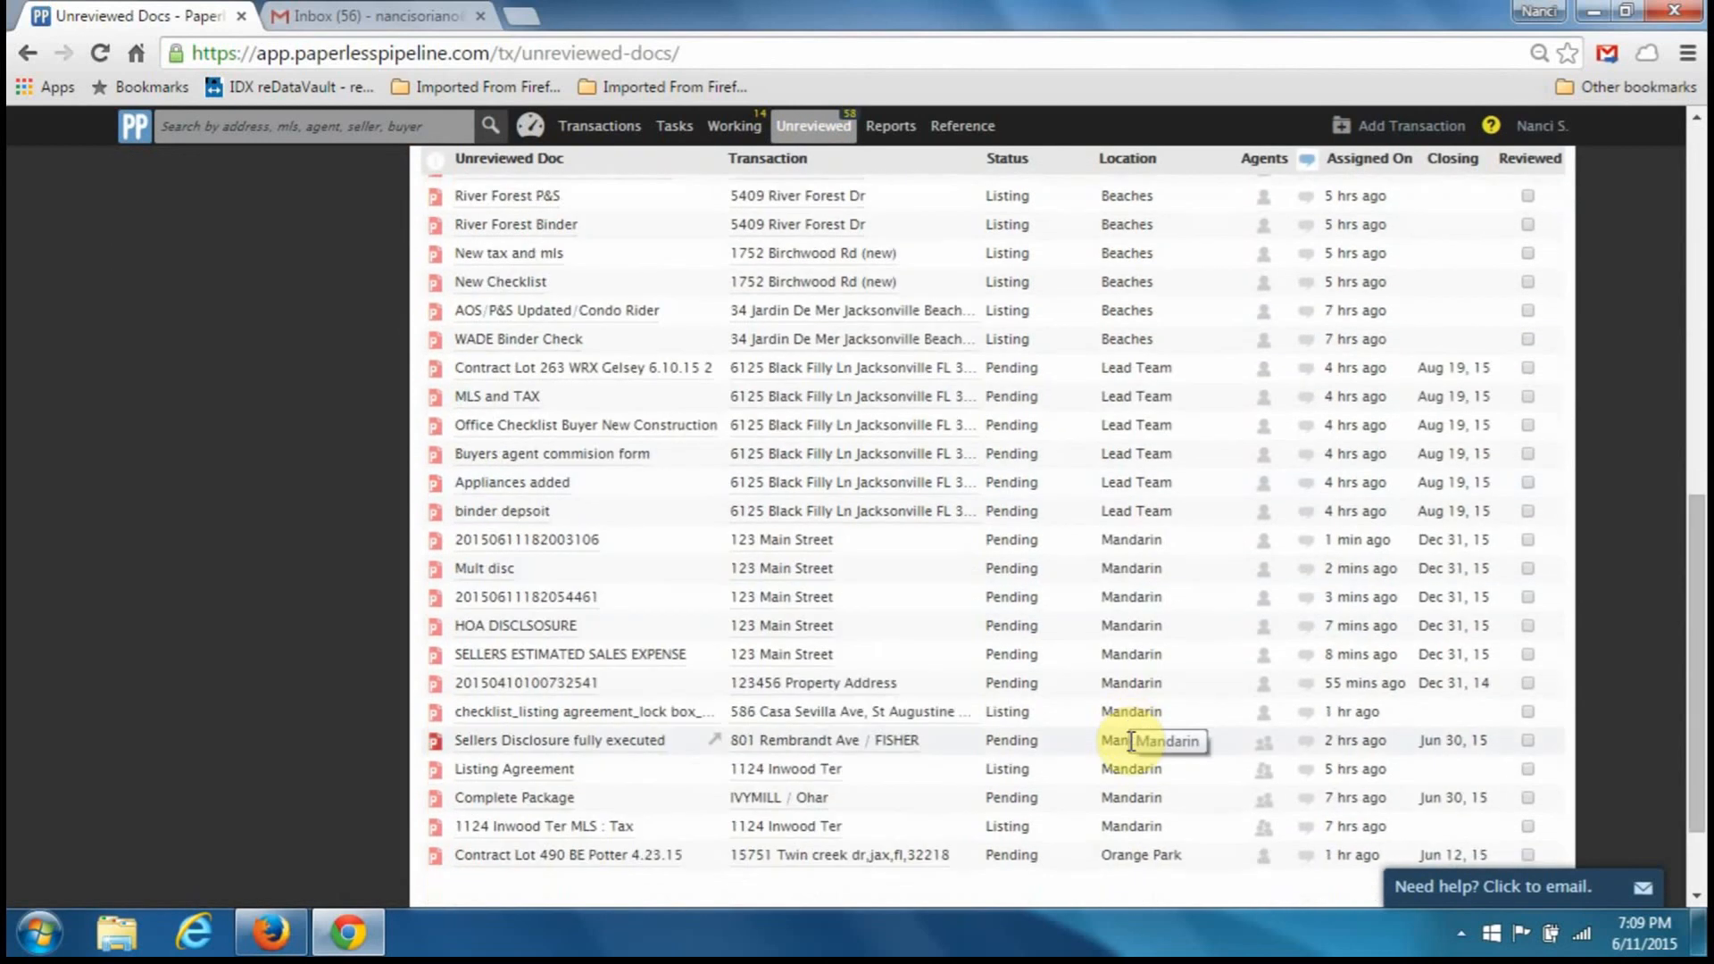
pyautogui.scroll(-3, 1131, 741)
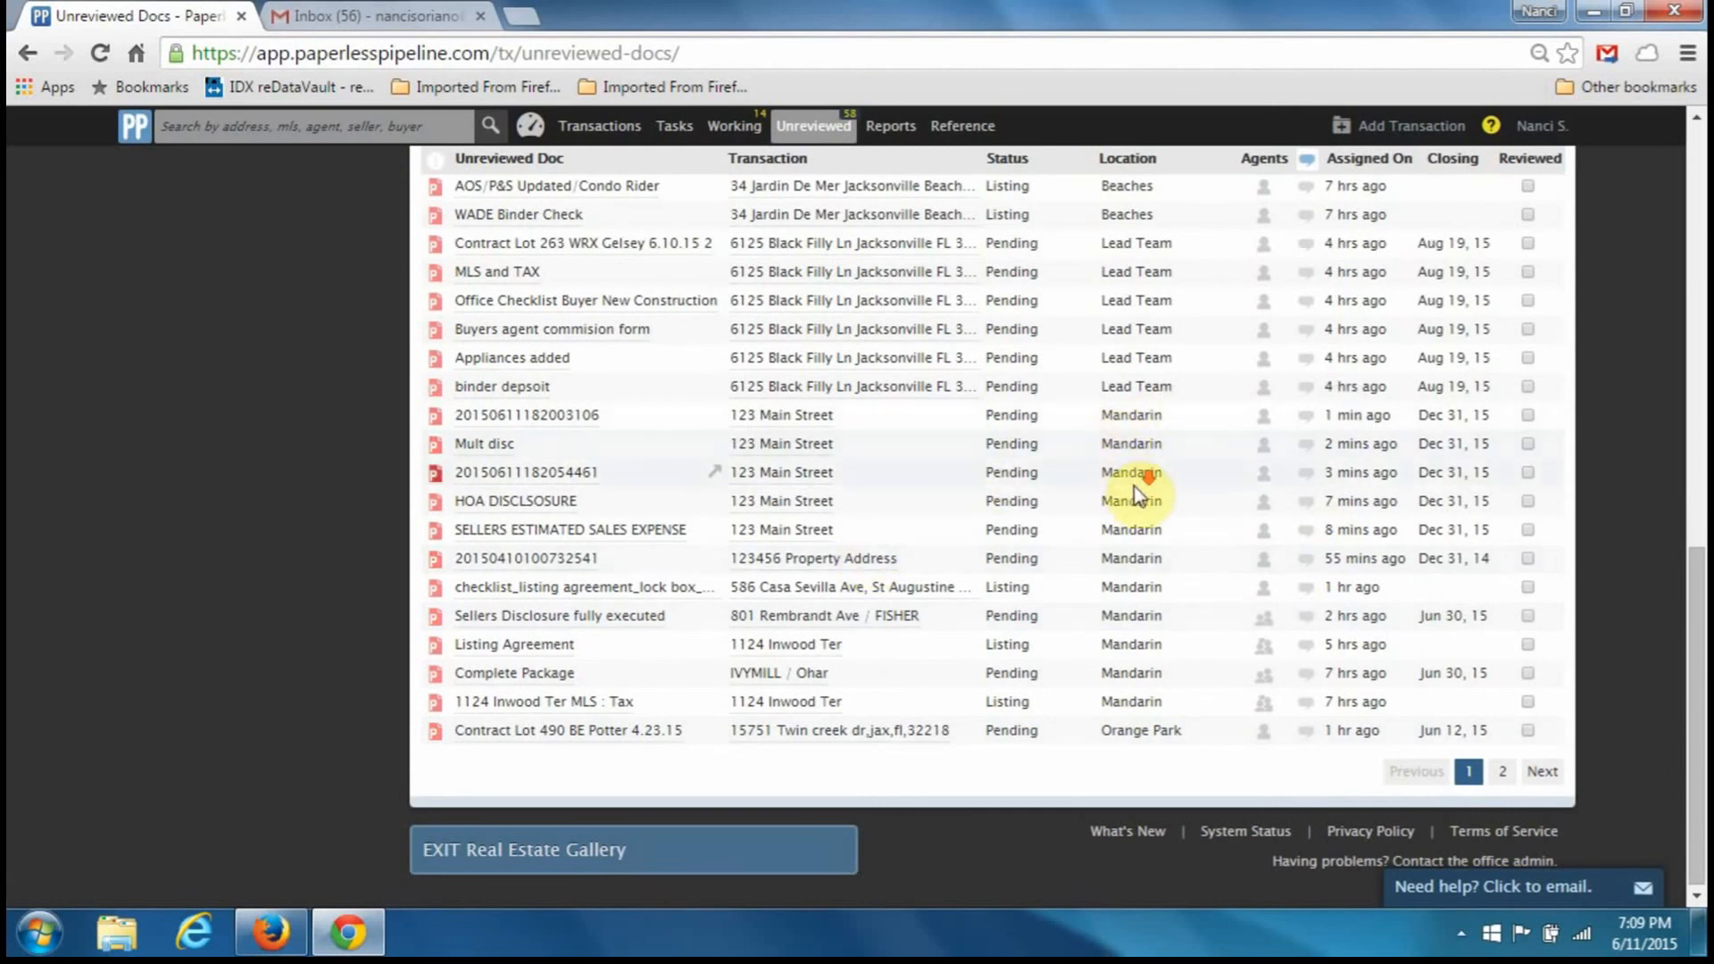
pyautogui.click(763, 415)
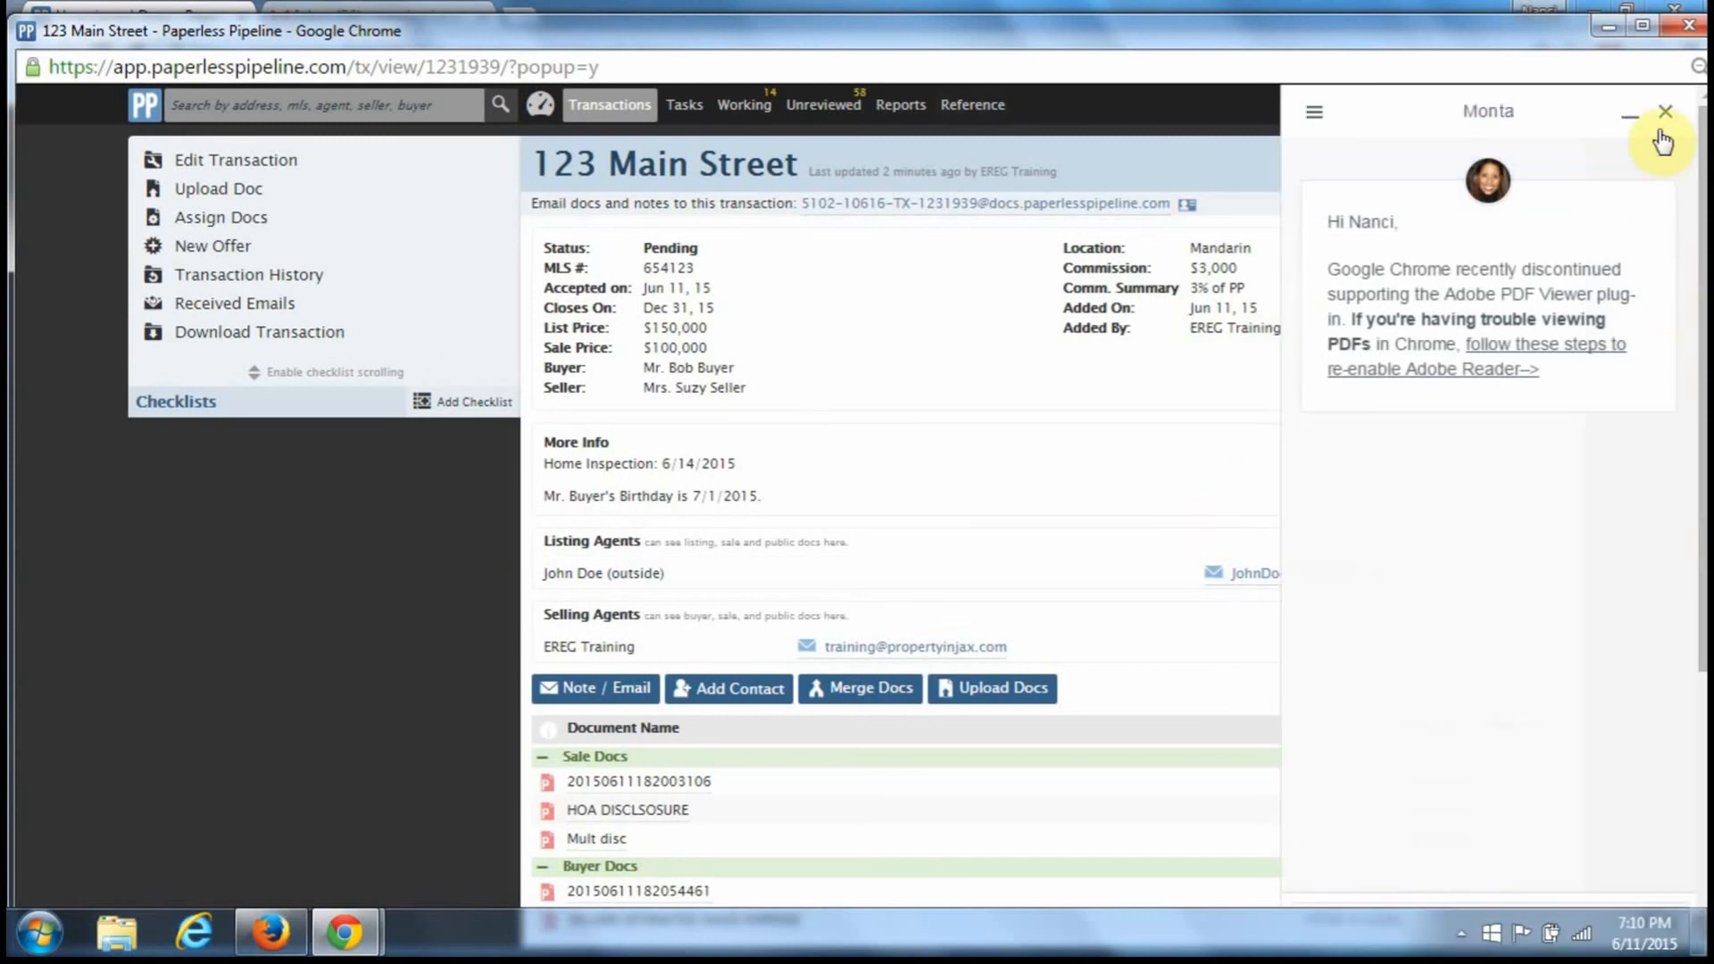
# - Close the chat panel and attach the P&S CHECKLIST: rep buyer rev JAN 2013, showing 0/19 items
pyautogui.click(1665, 113)
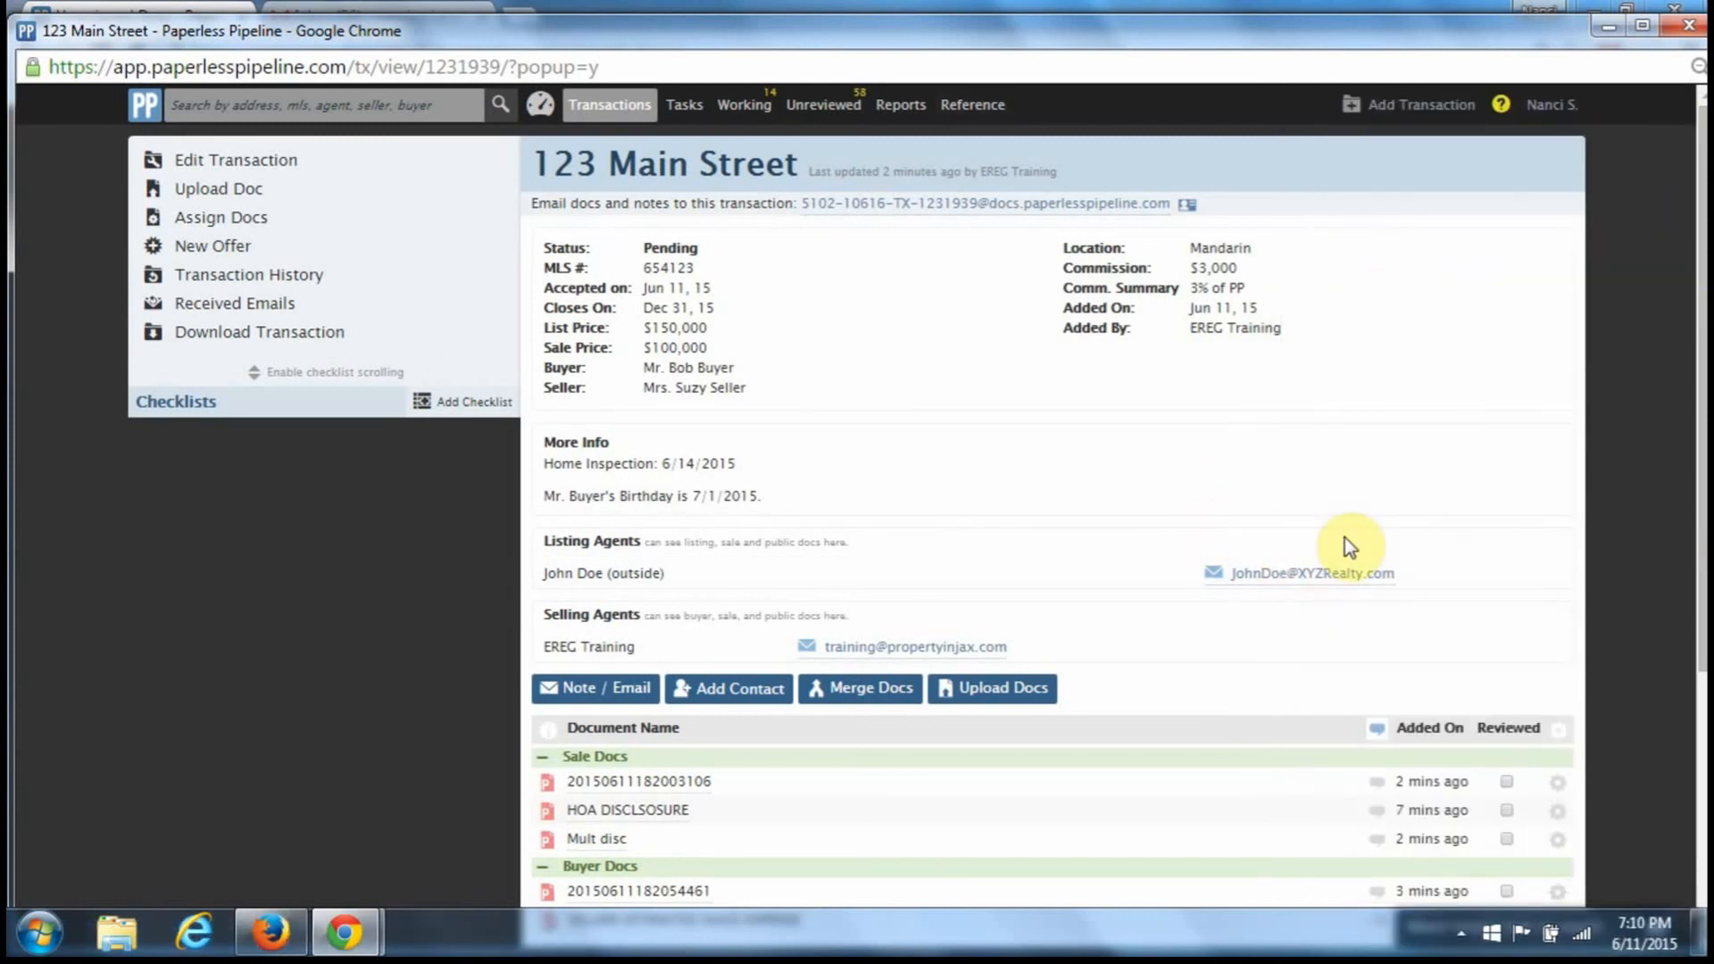
pyautogui.scroll(-3, 1344, 537)
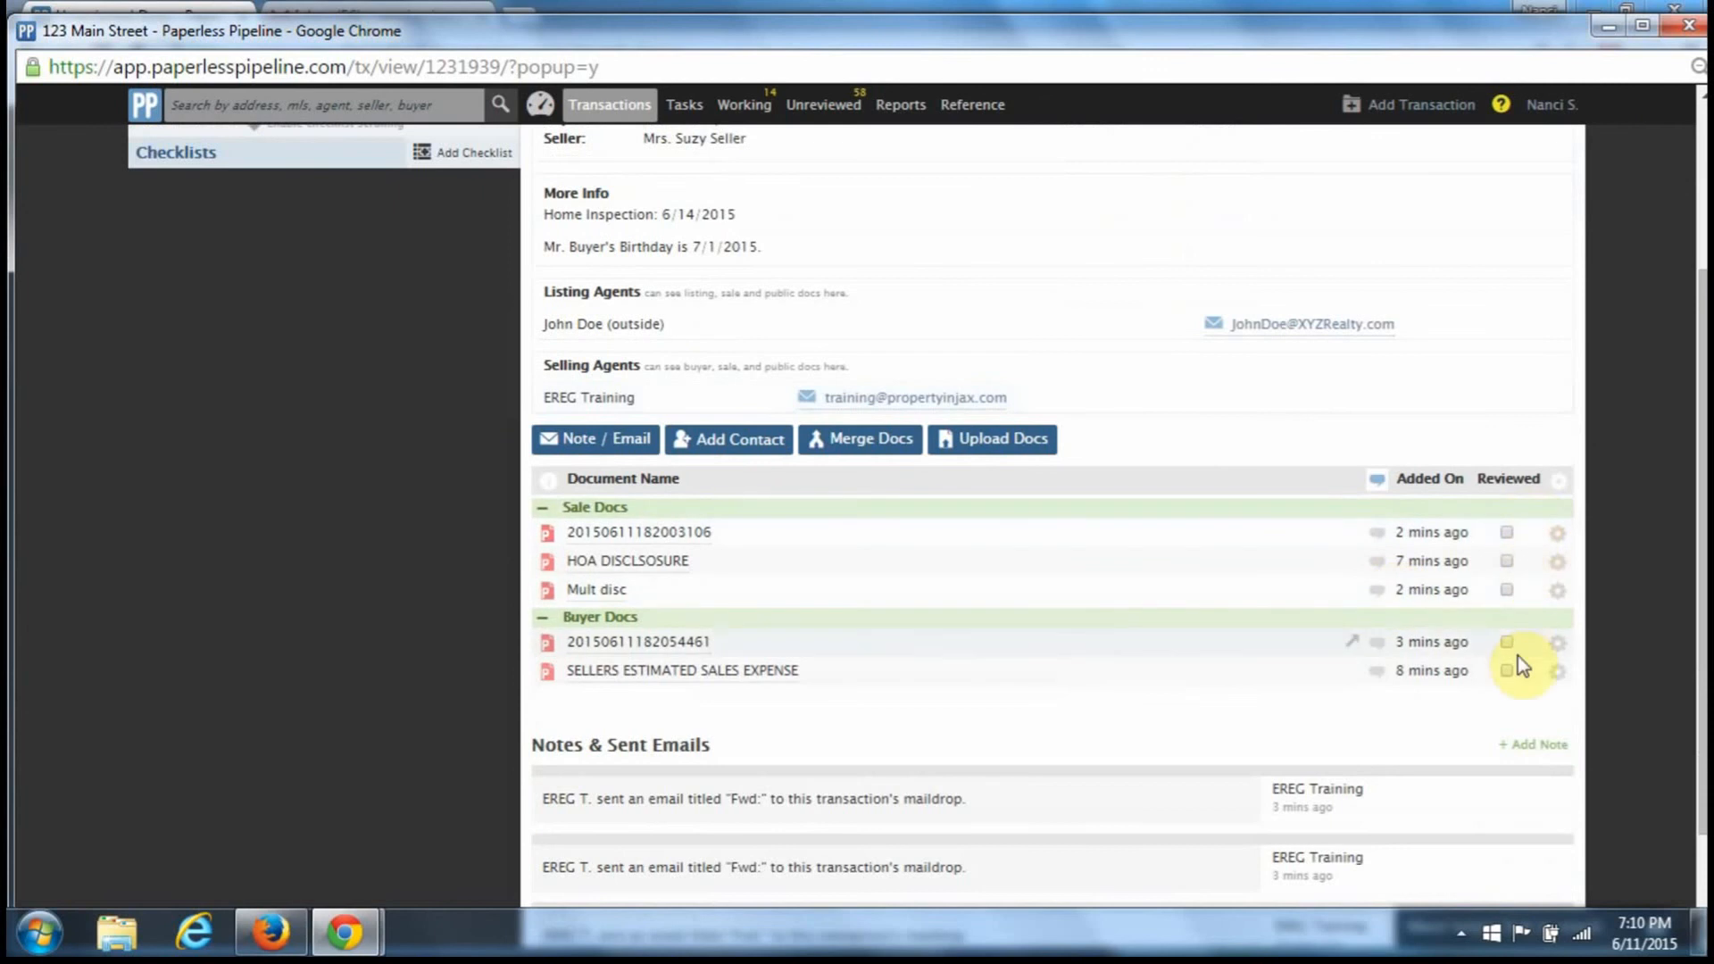
pyautogui.scroll(3, 1099, 740)
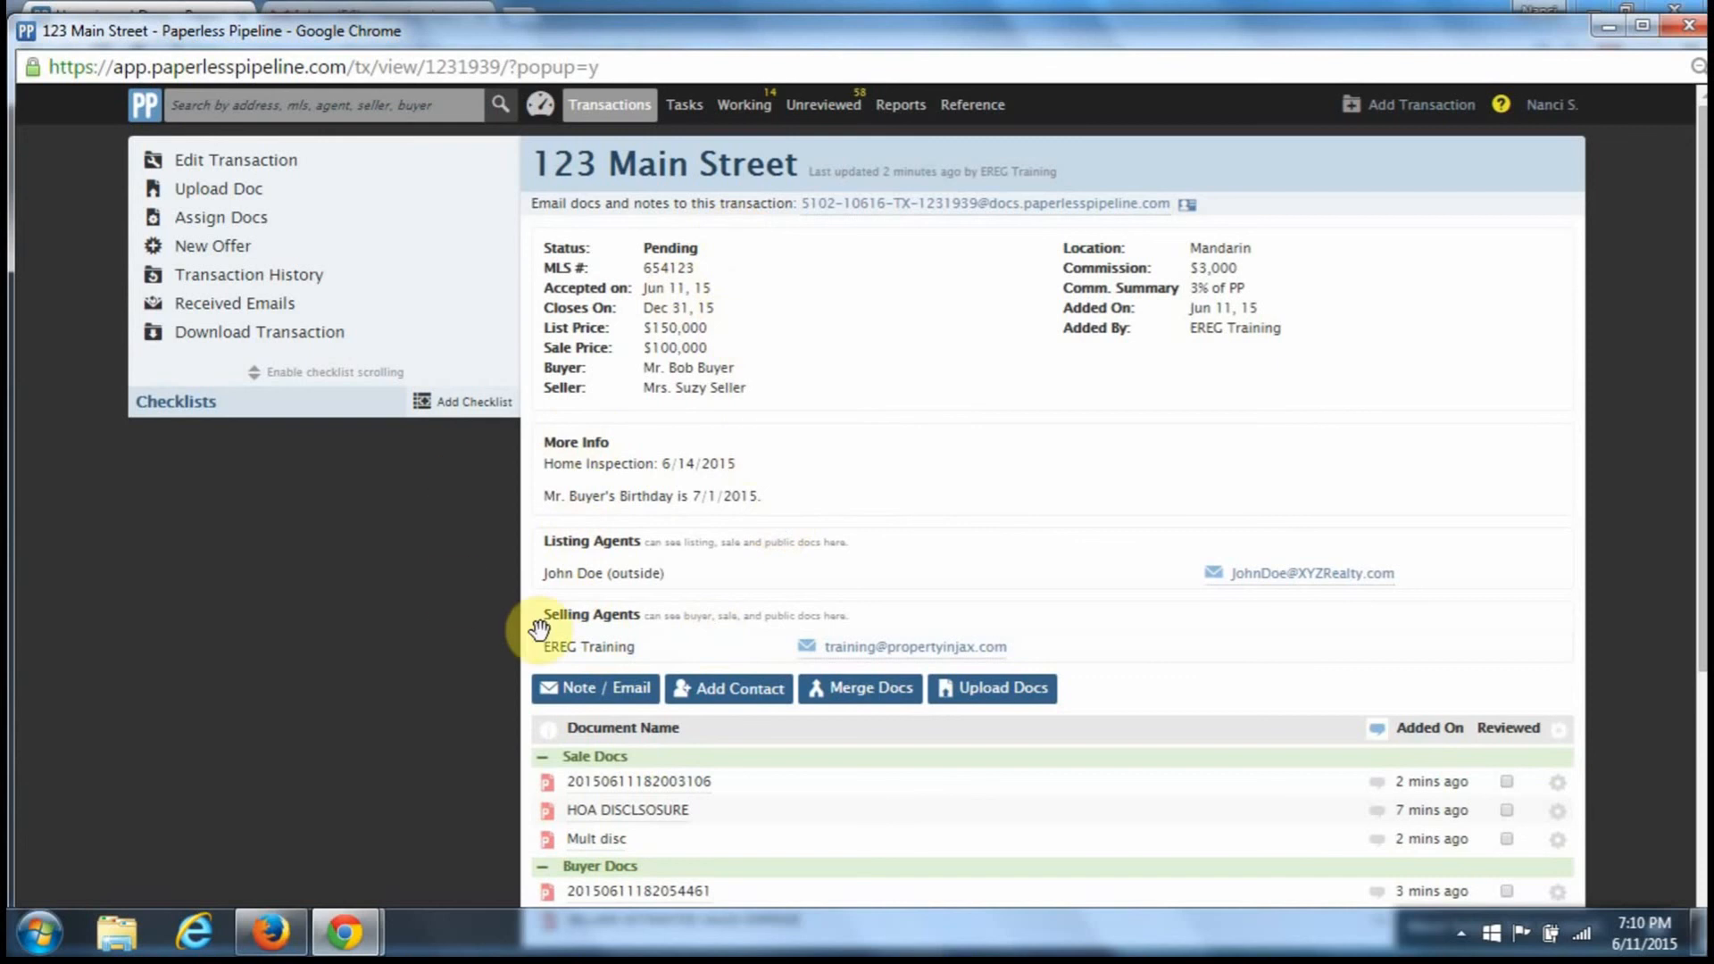
pyautogui.click(482, 402)
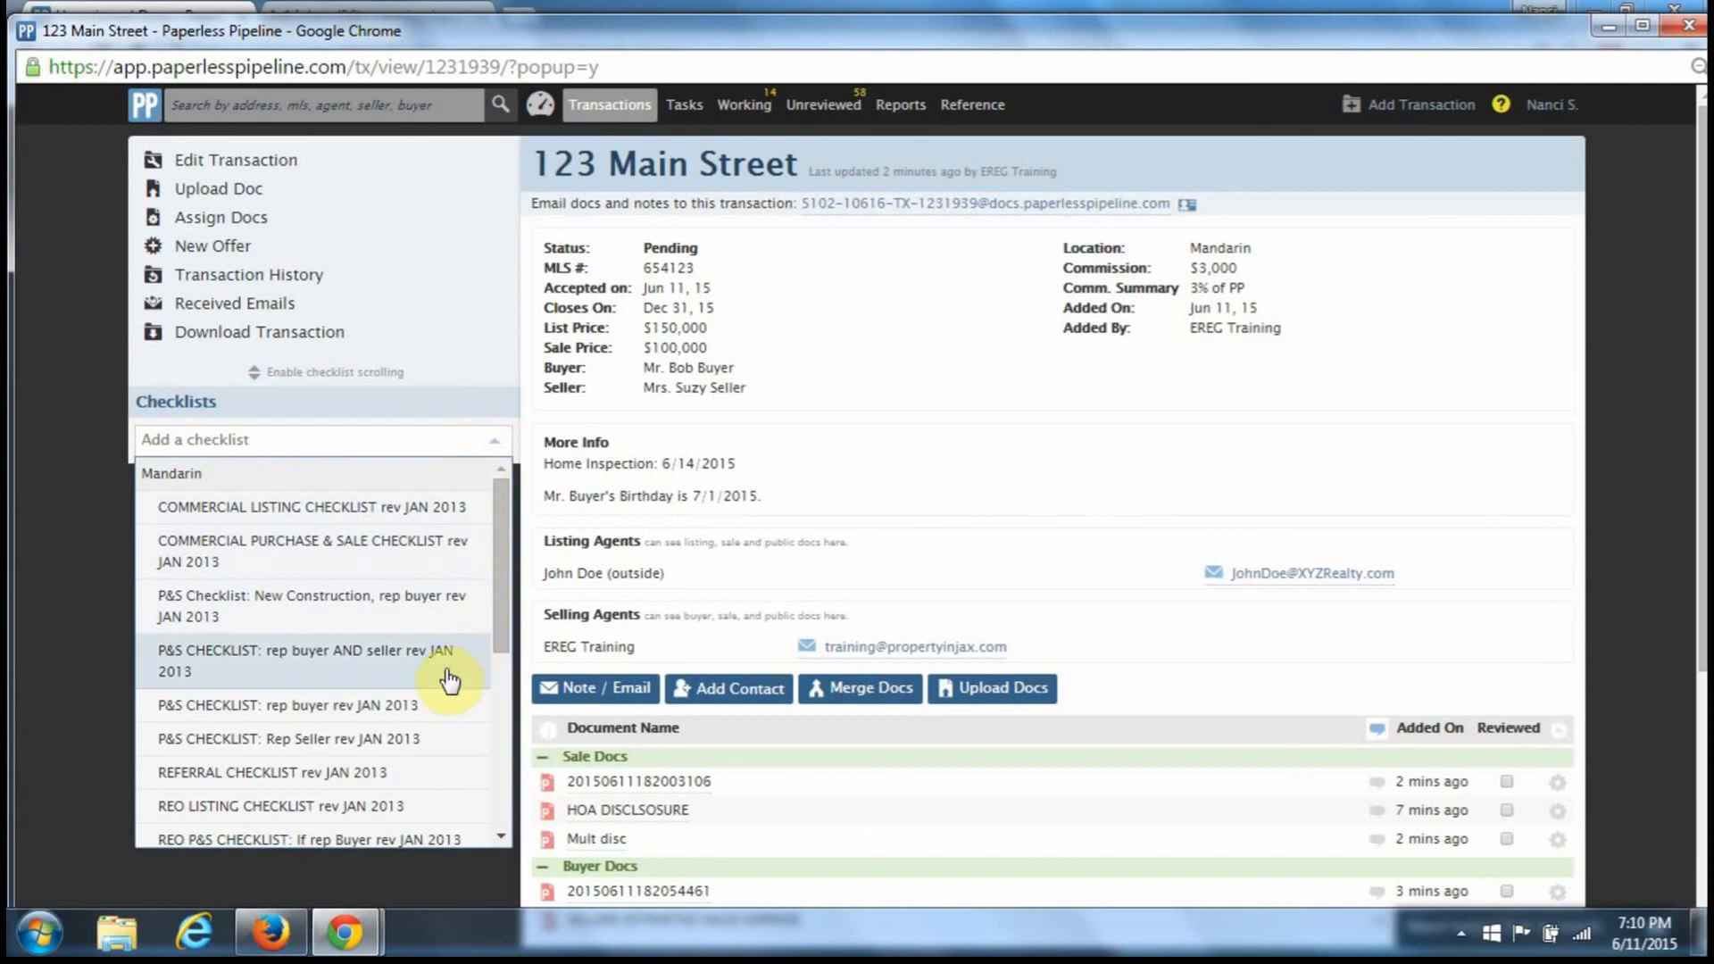
pyautogui.click(380, 706)
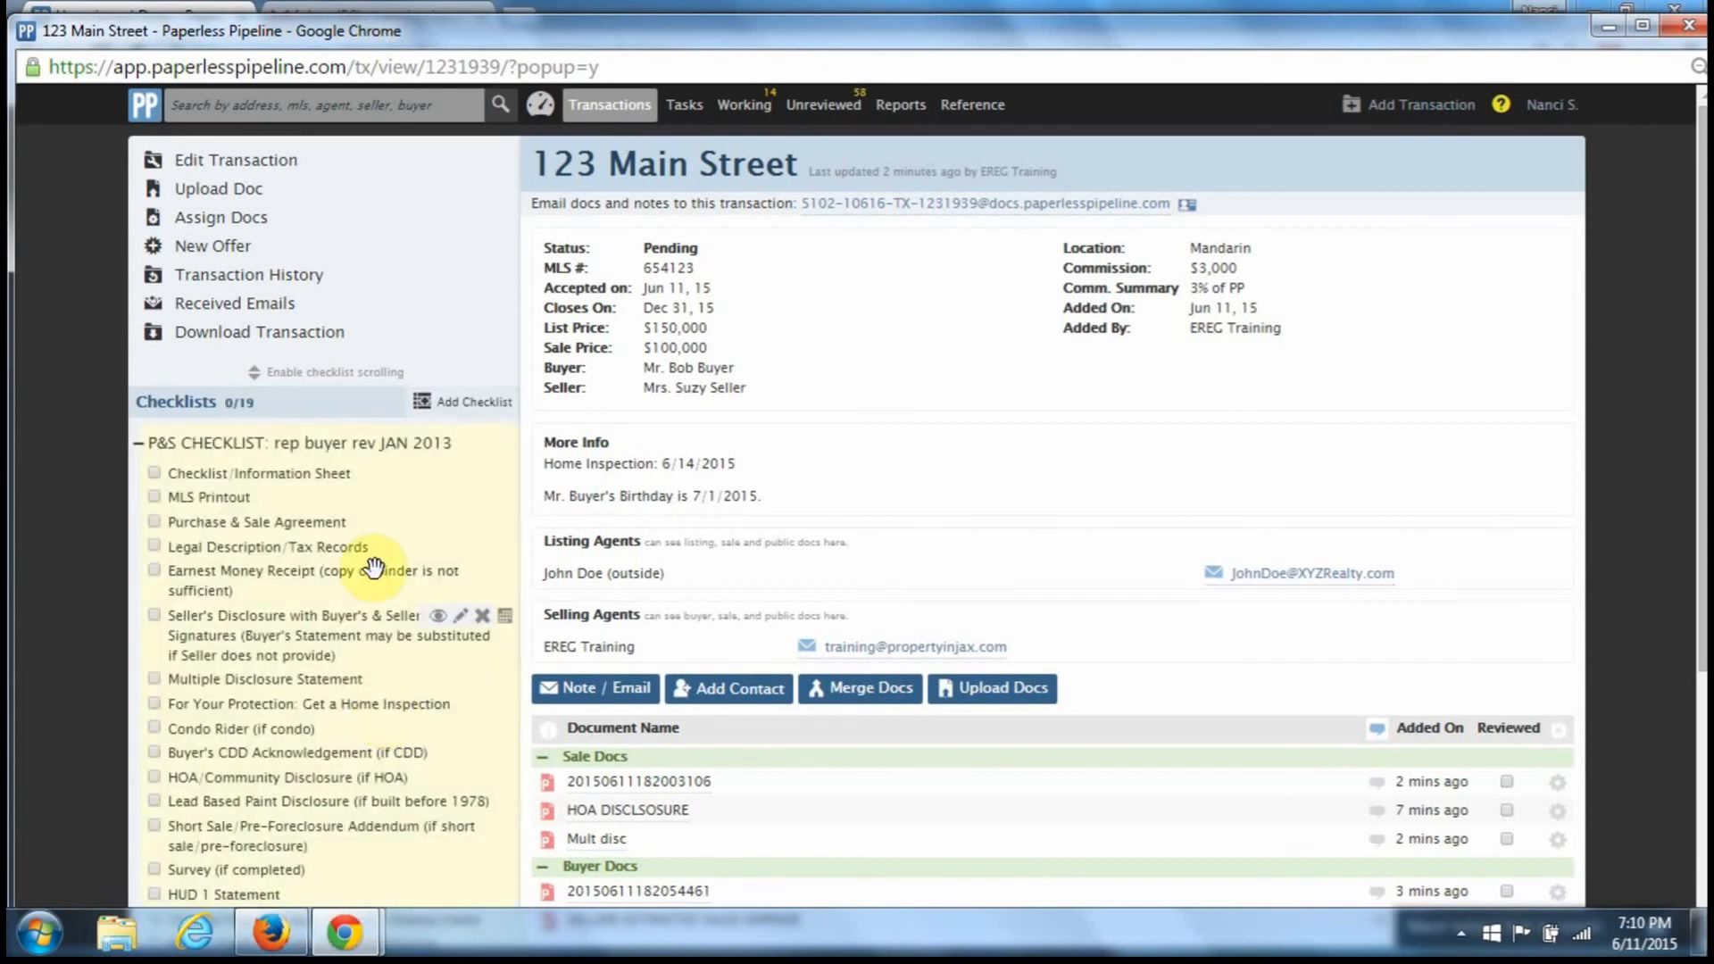
pyautogui.scroll(-4, 360, 616)
pyautogui.scroll(4, 348, 683)
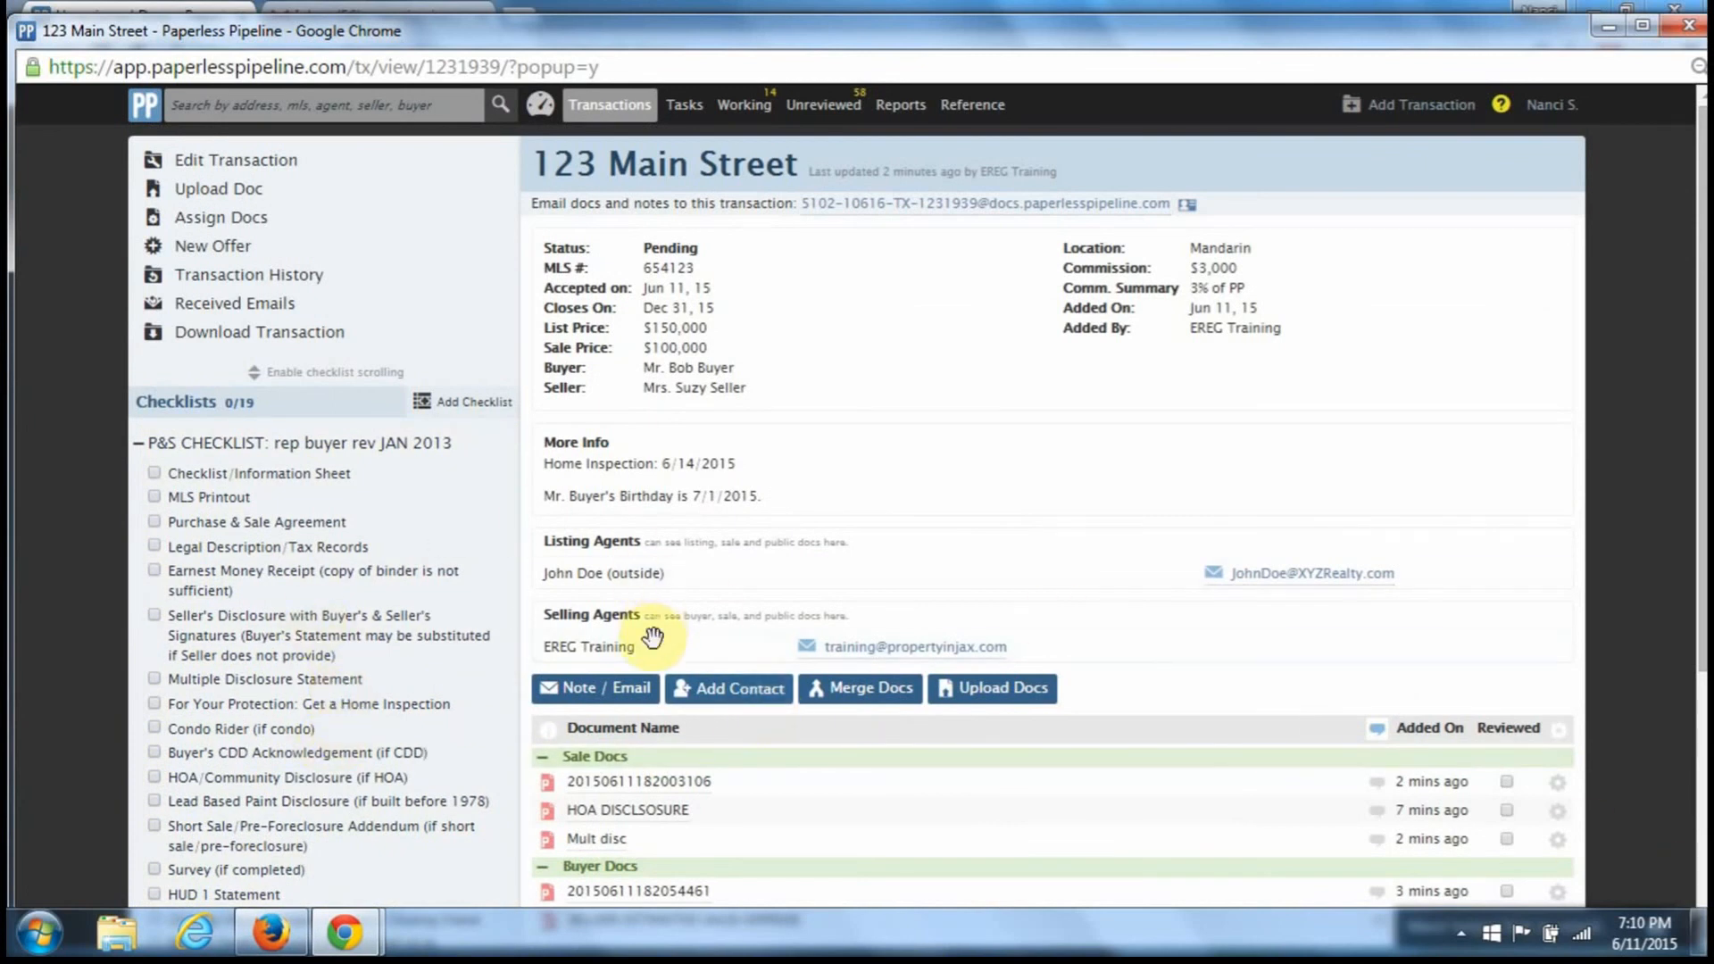
pyautogui.scroll(-1, 580, 678)
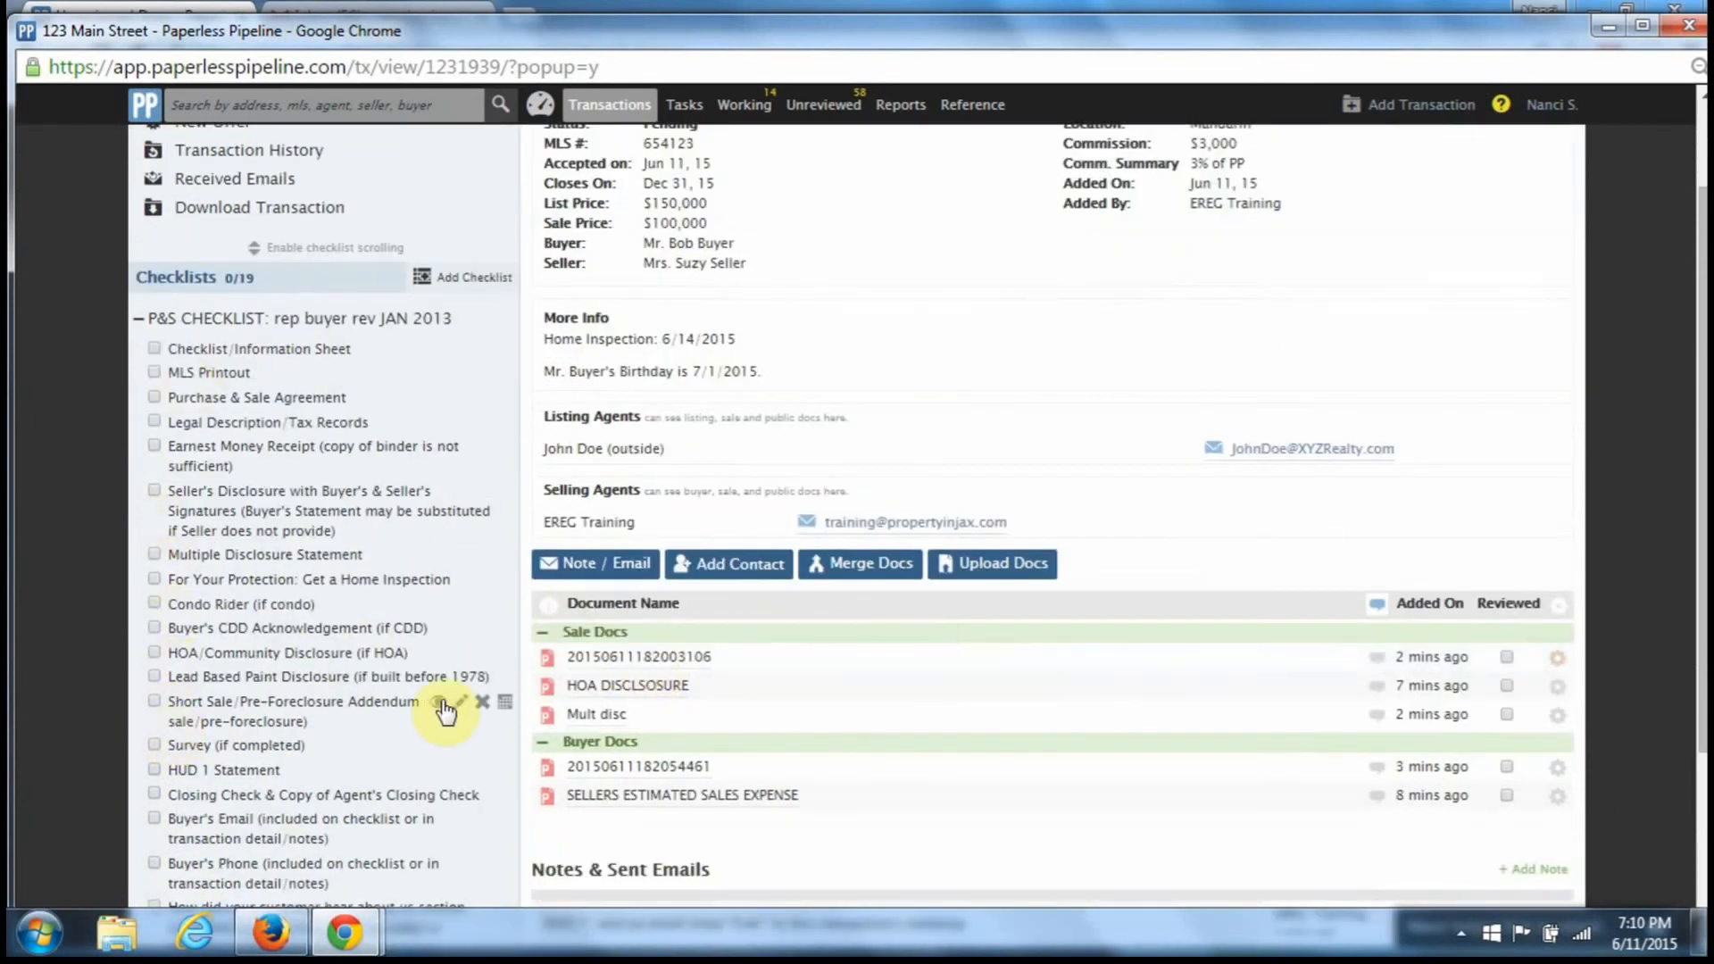
# - Review the first sale doc and tick HOA/Community, Lead Based Paint and Short Sale/Pre-Foreclosure items
pyautogui.click(701, 656)
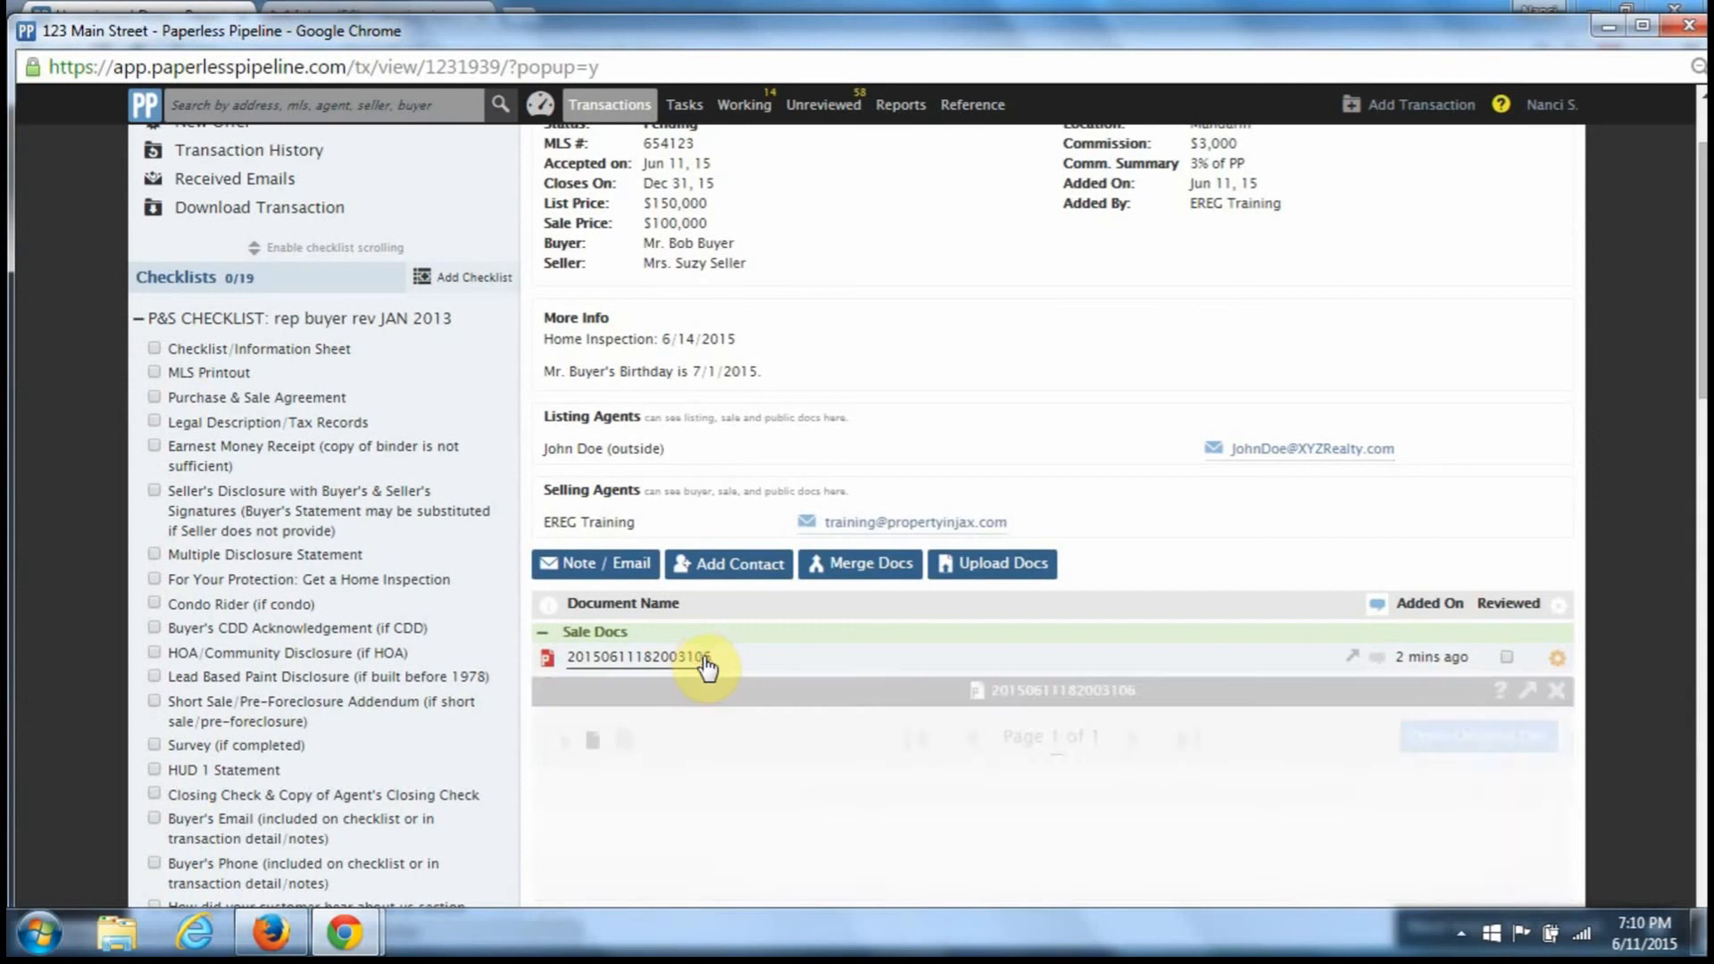
pyautogui.scroll(-2, 853, 720)
pyautogui.scroll(-8, 853, 719)
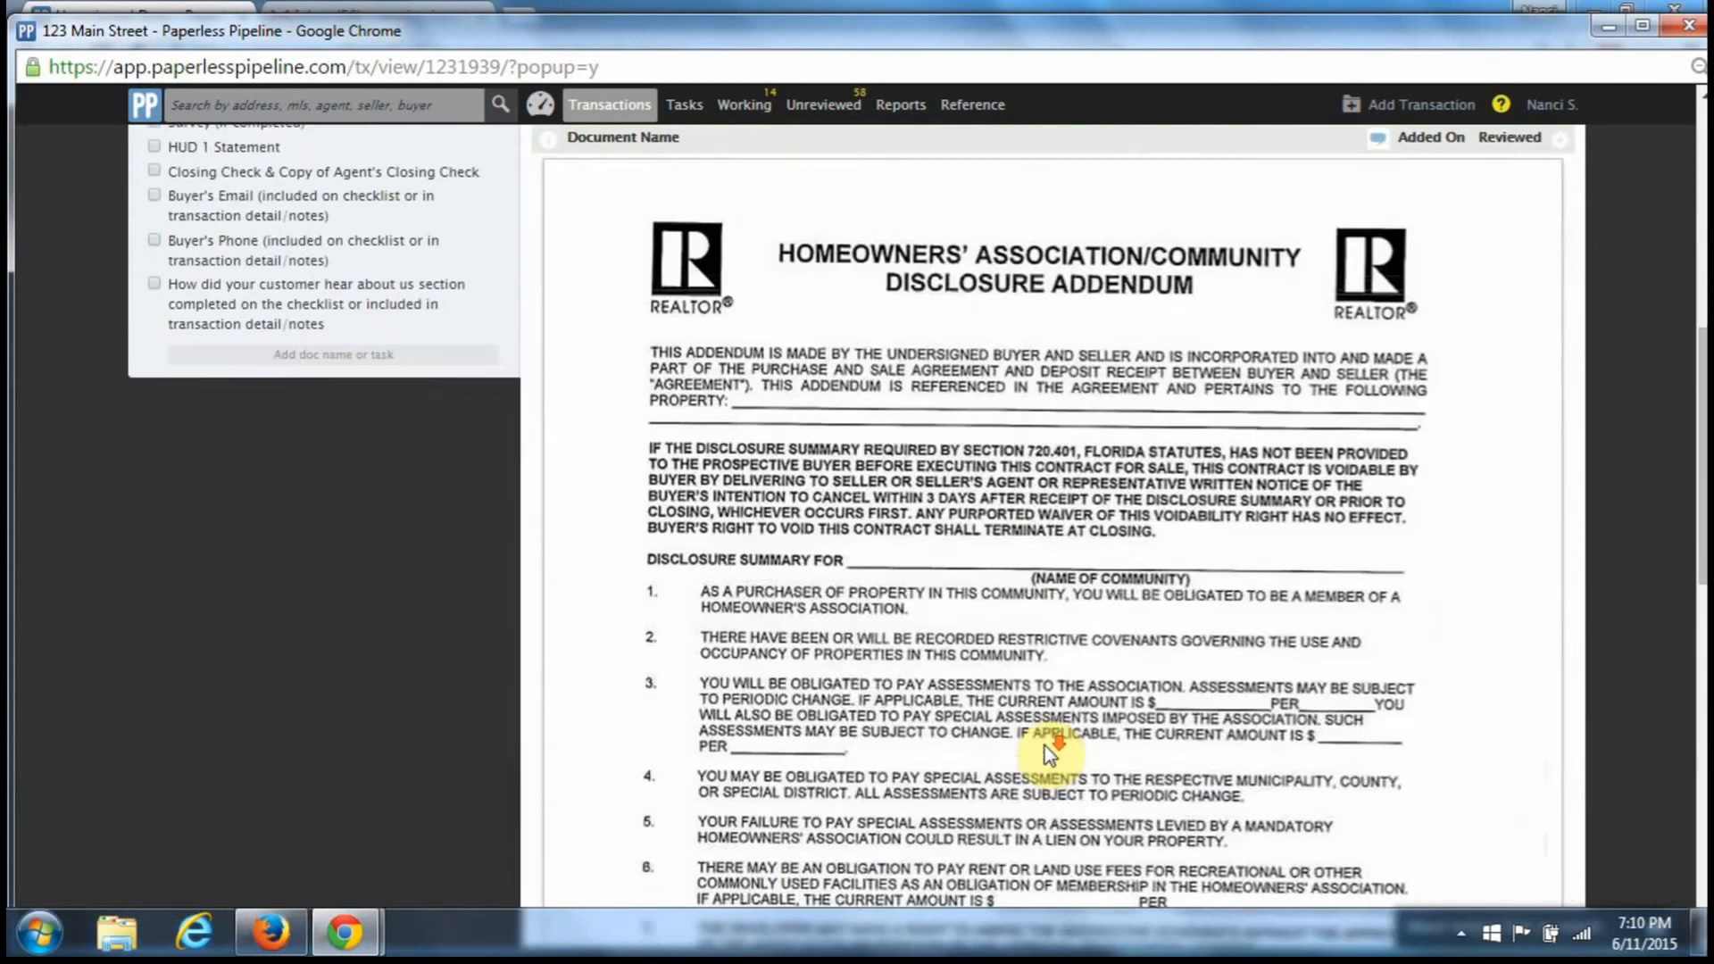
pyautogui.scroll(10, 1041, 753)
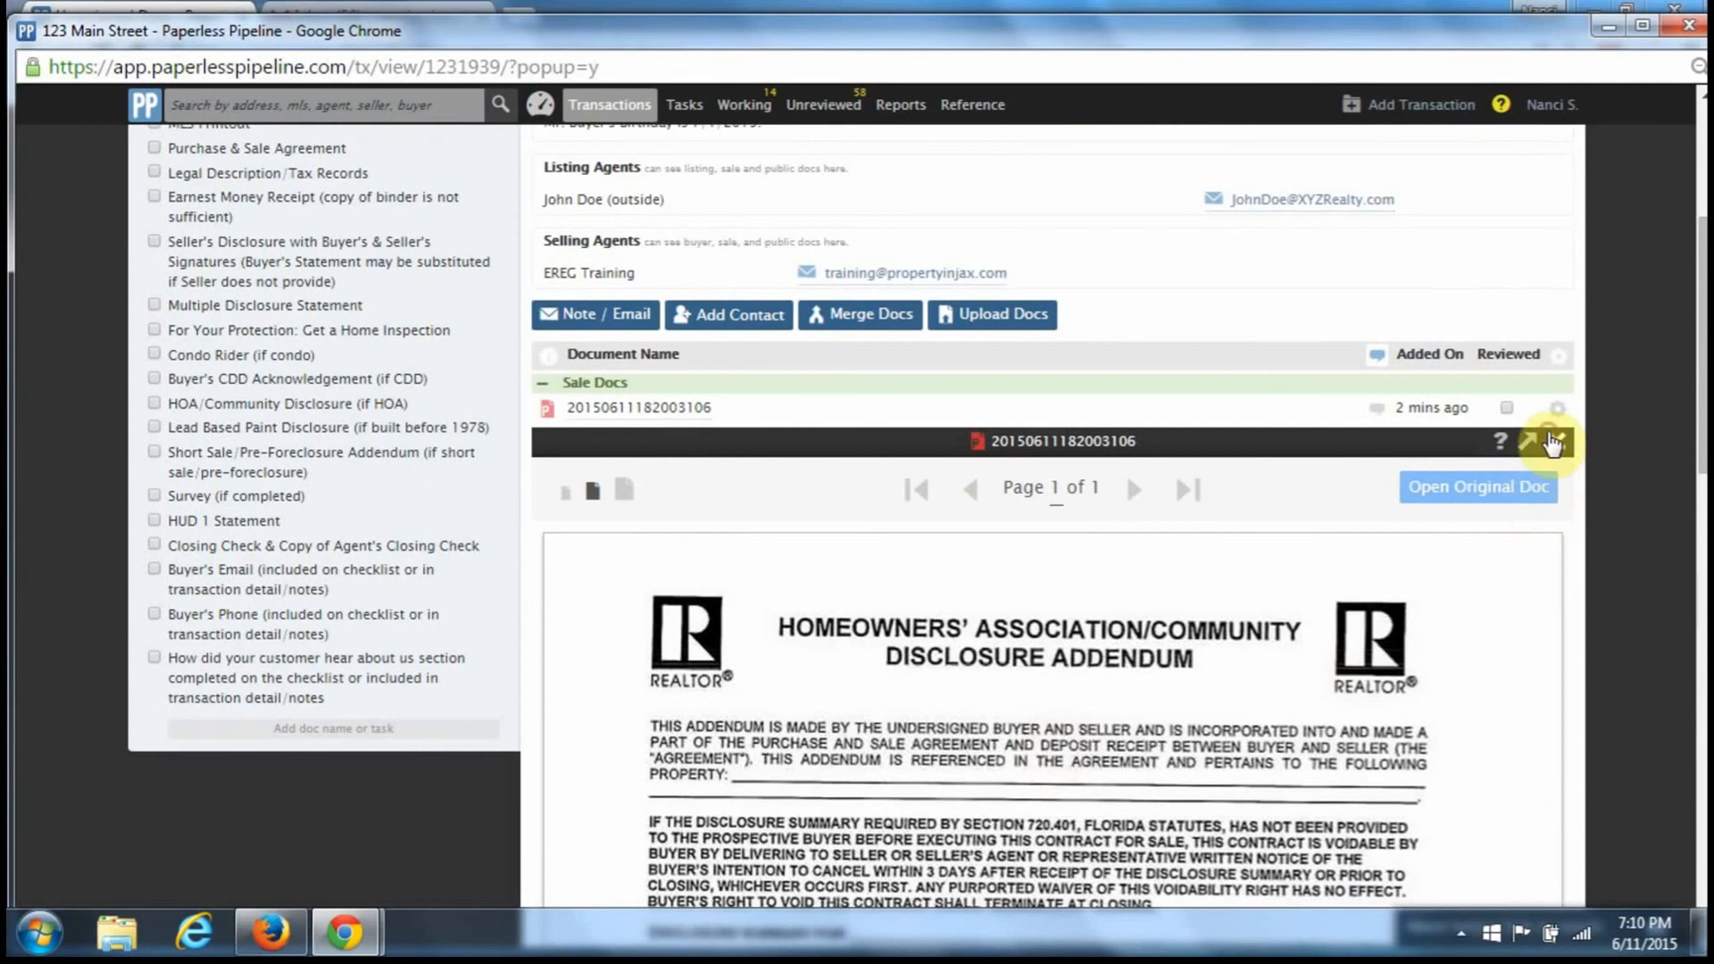
pyautogui.click(1552, 442)
pyautogui.click(1508, 409)
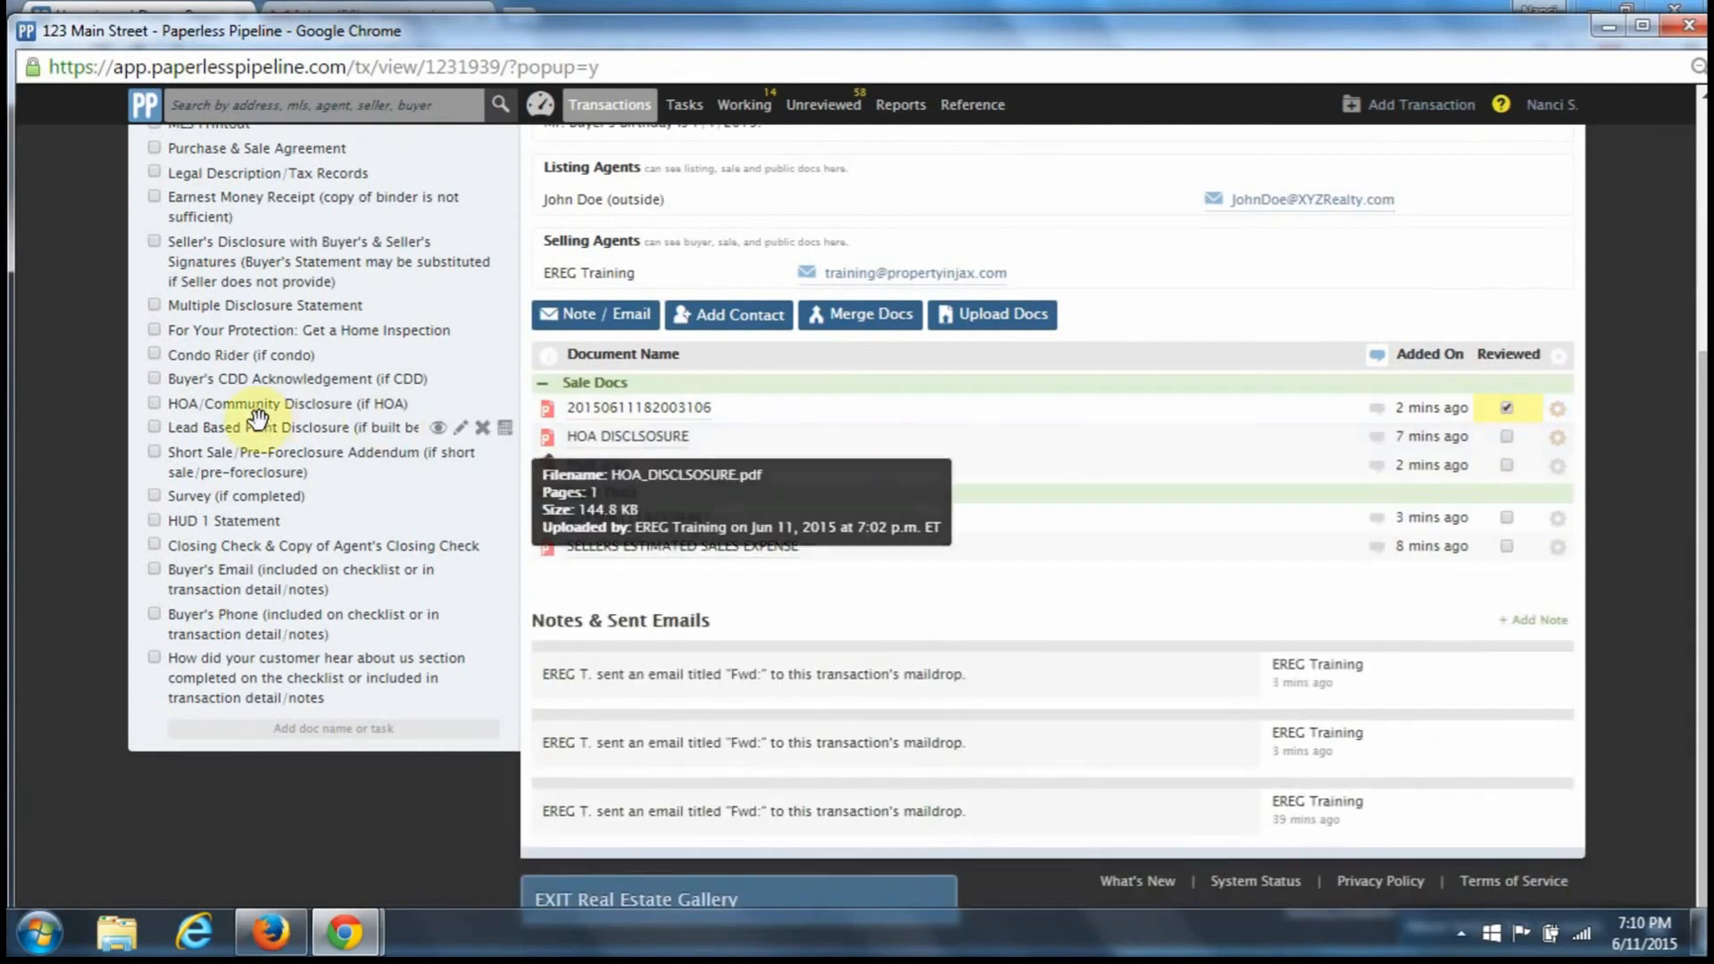
pyautogui.click(156, 406)
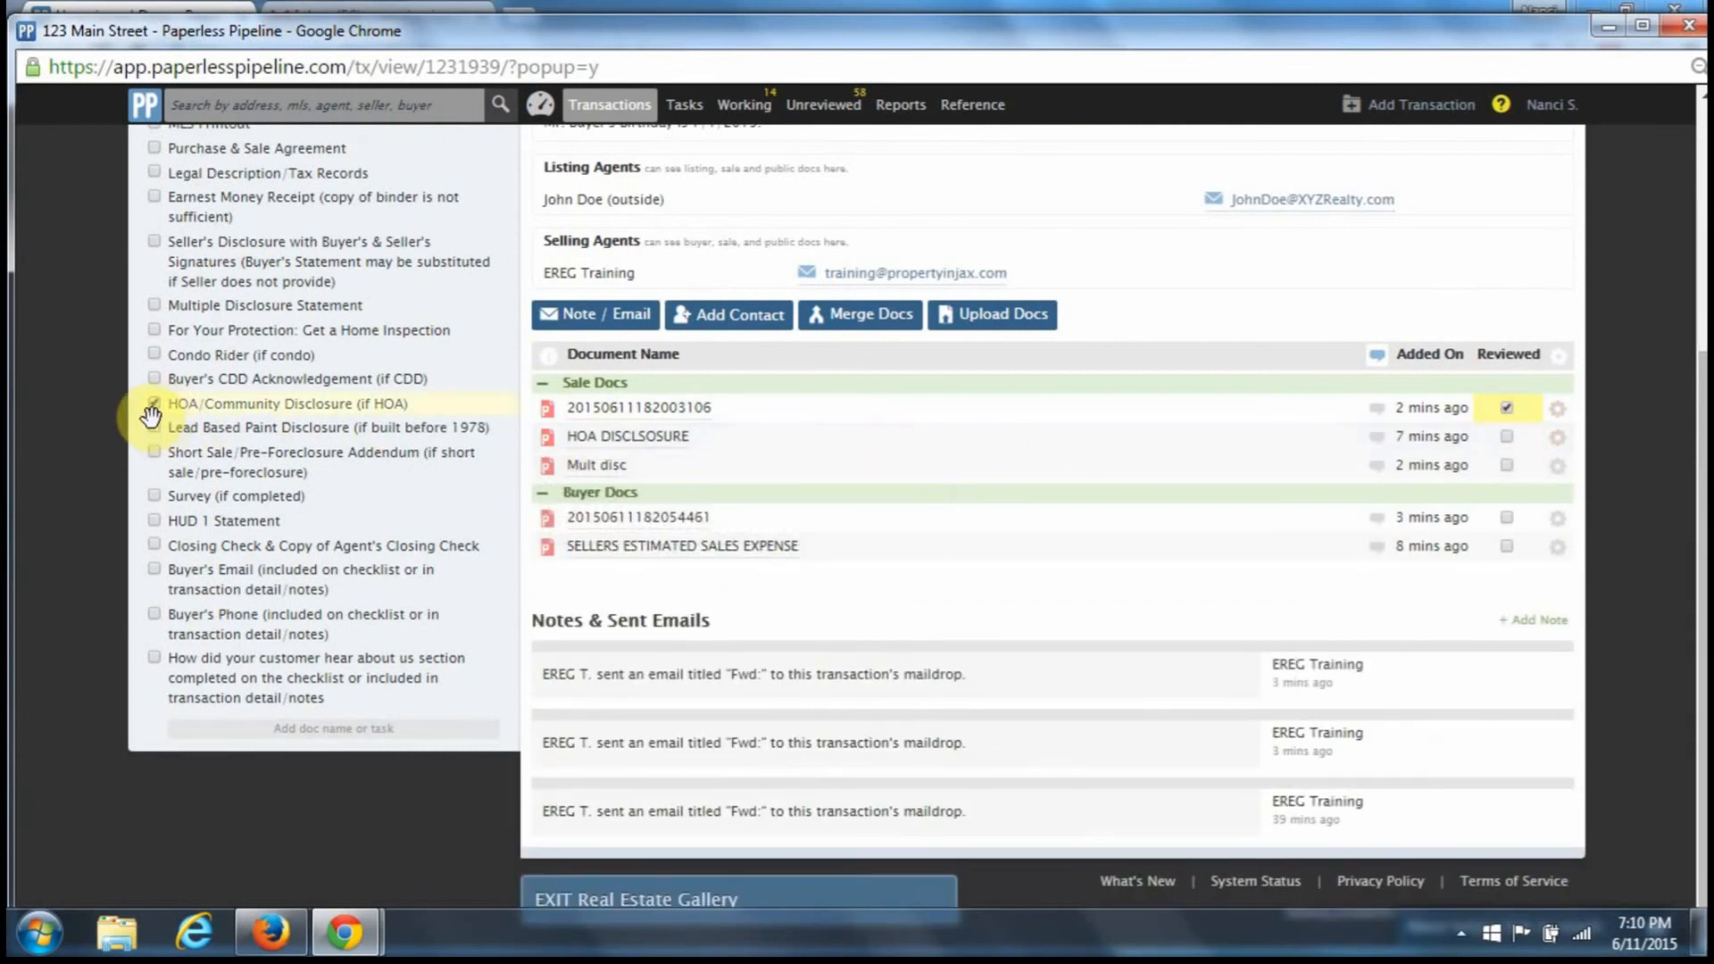
pyautogui.click(154, 426)
pyautogui.click(155, 454)
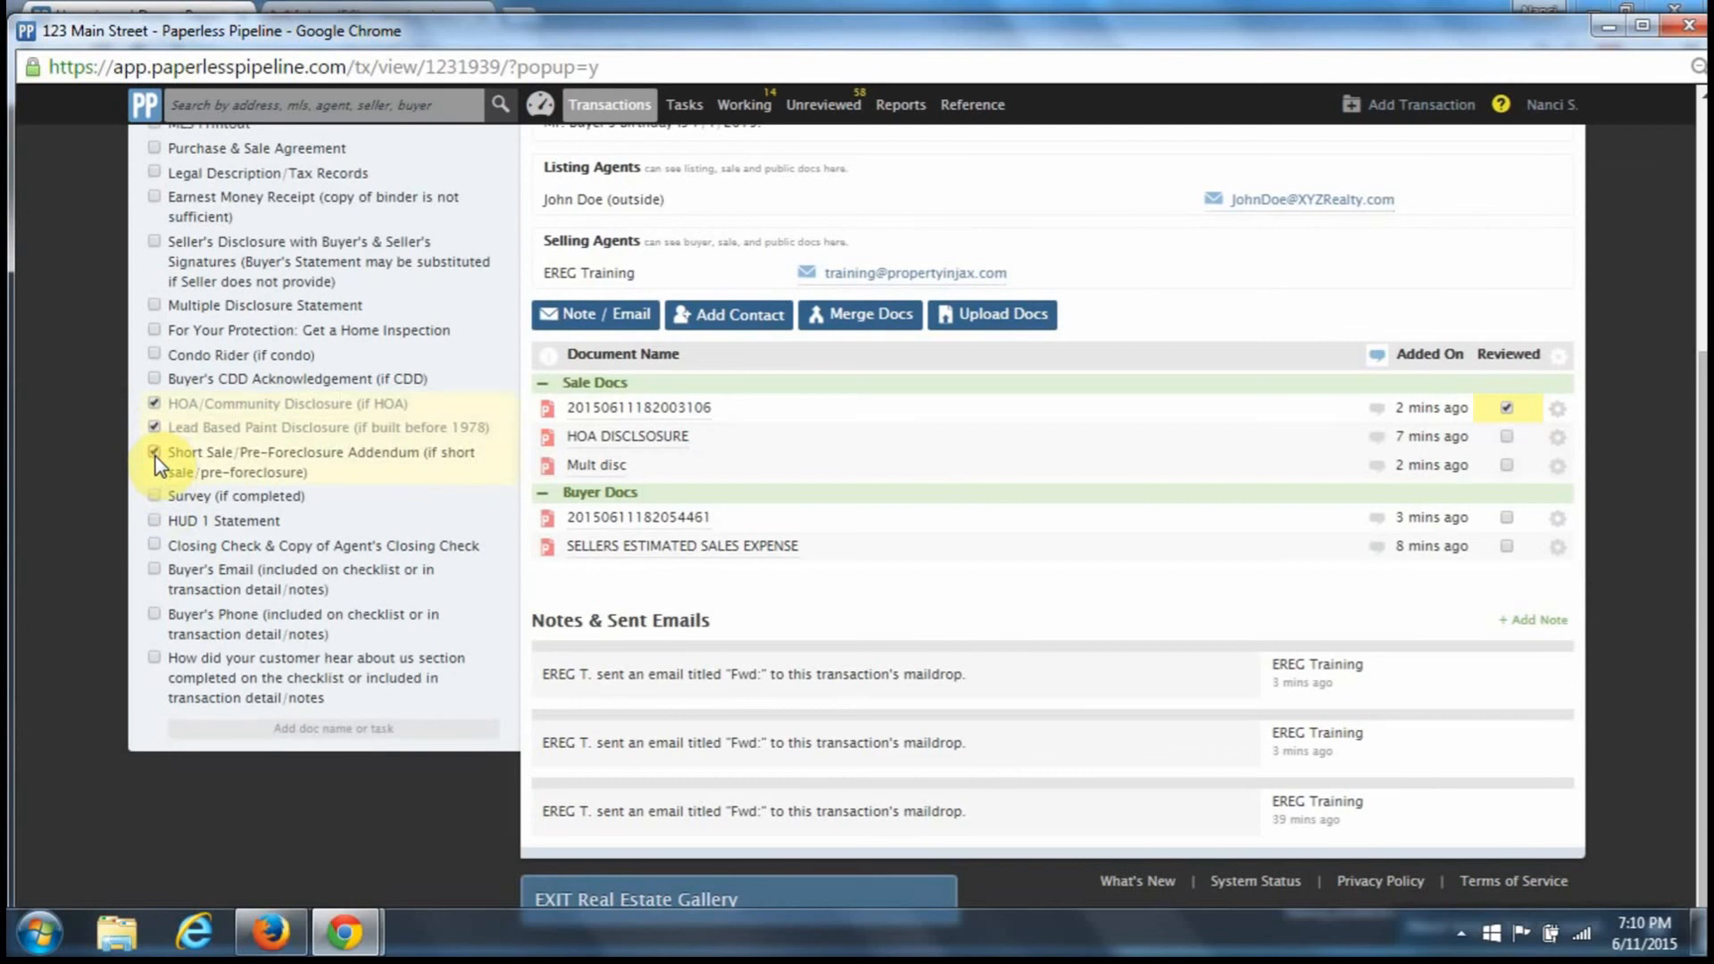
pyautogui.click(154, 451)
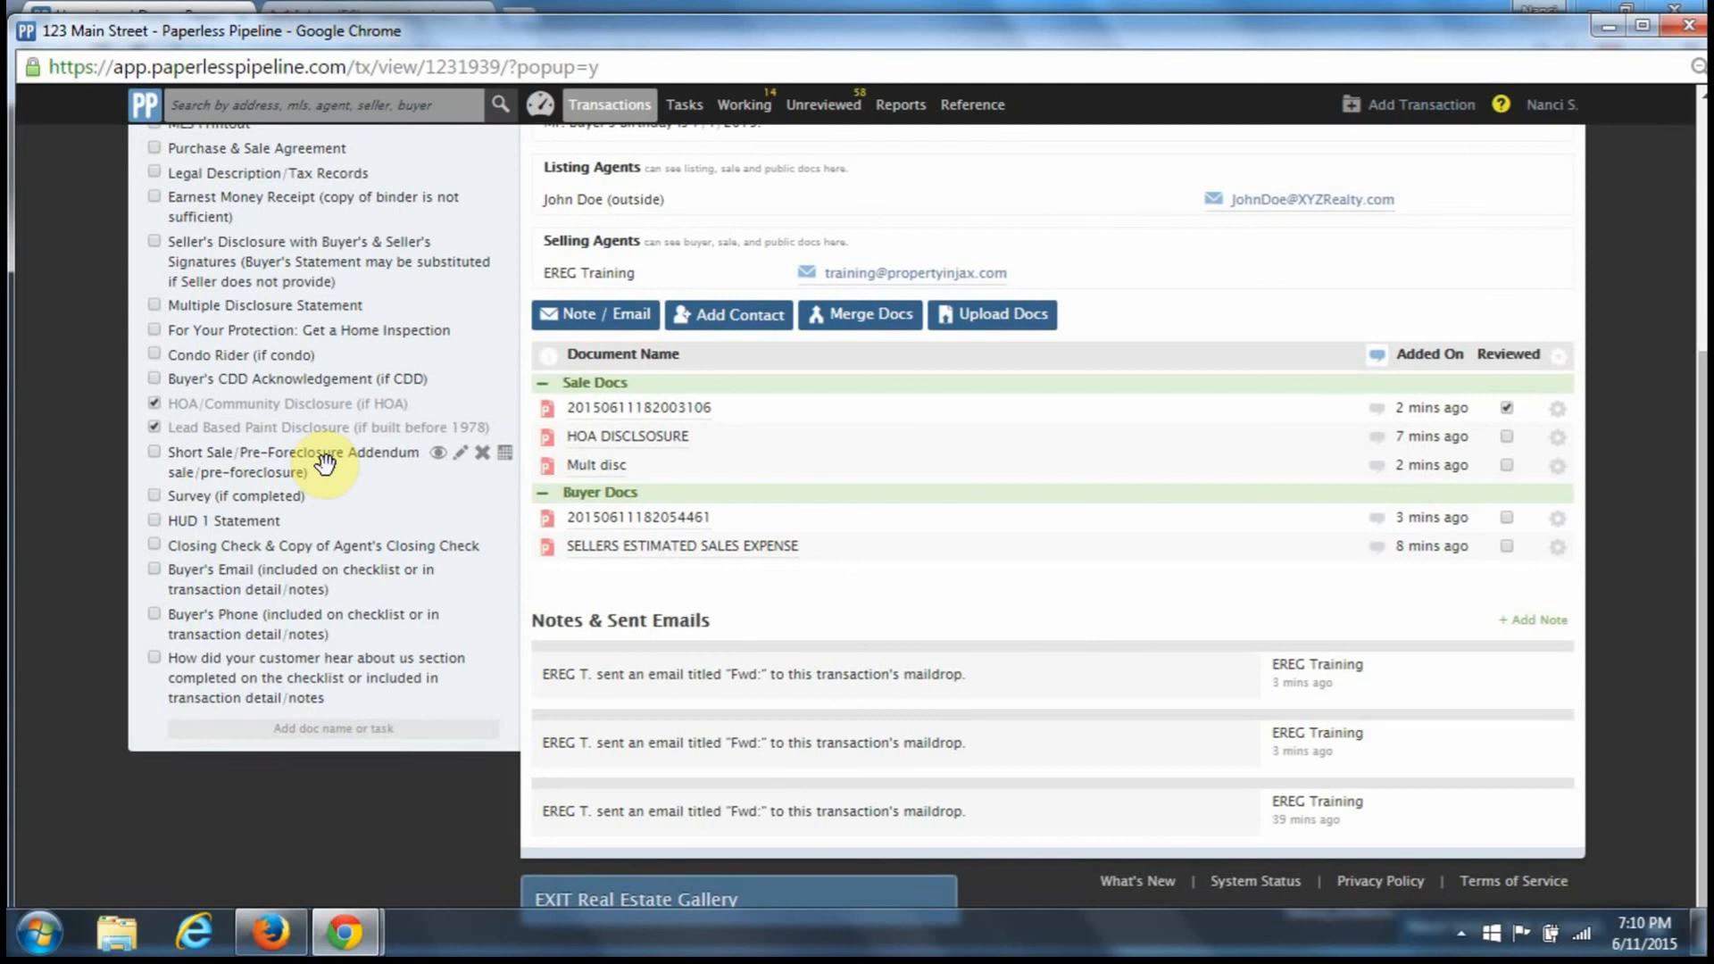
pyautogui.click(160, 457)
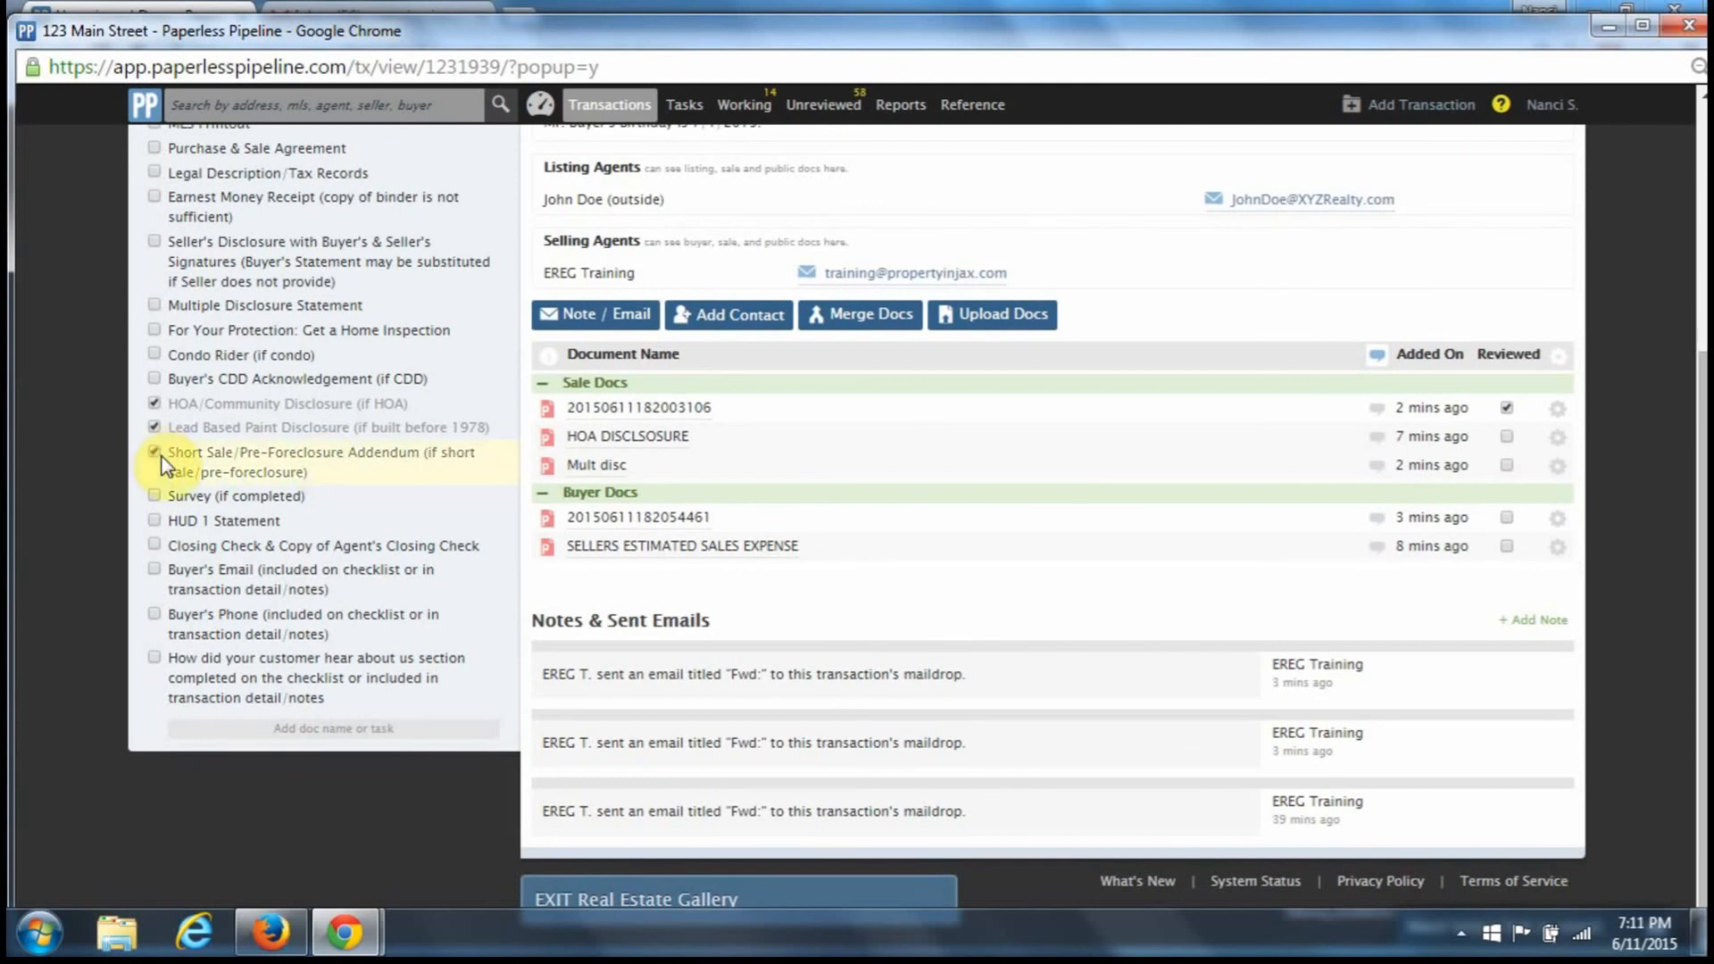
# - Mark HOA DISCLSOSURE reviewed and tick Condo Rider and Buyer's CDD Acknowledgement
pyautogui.click(688, 438)
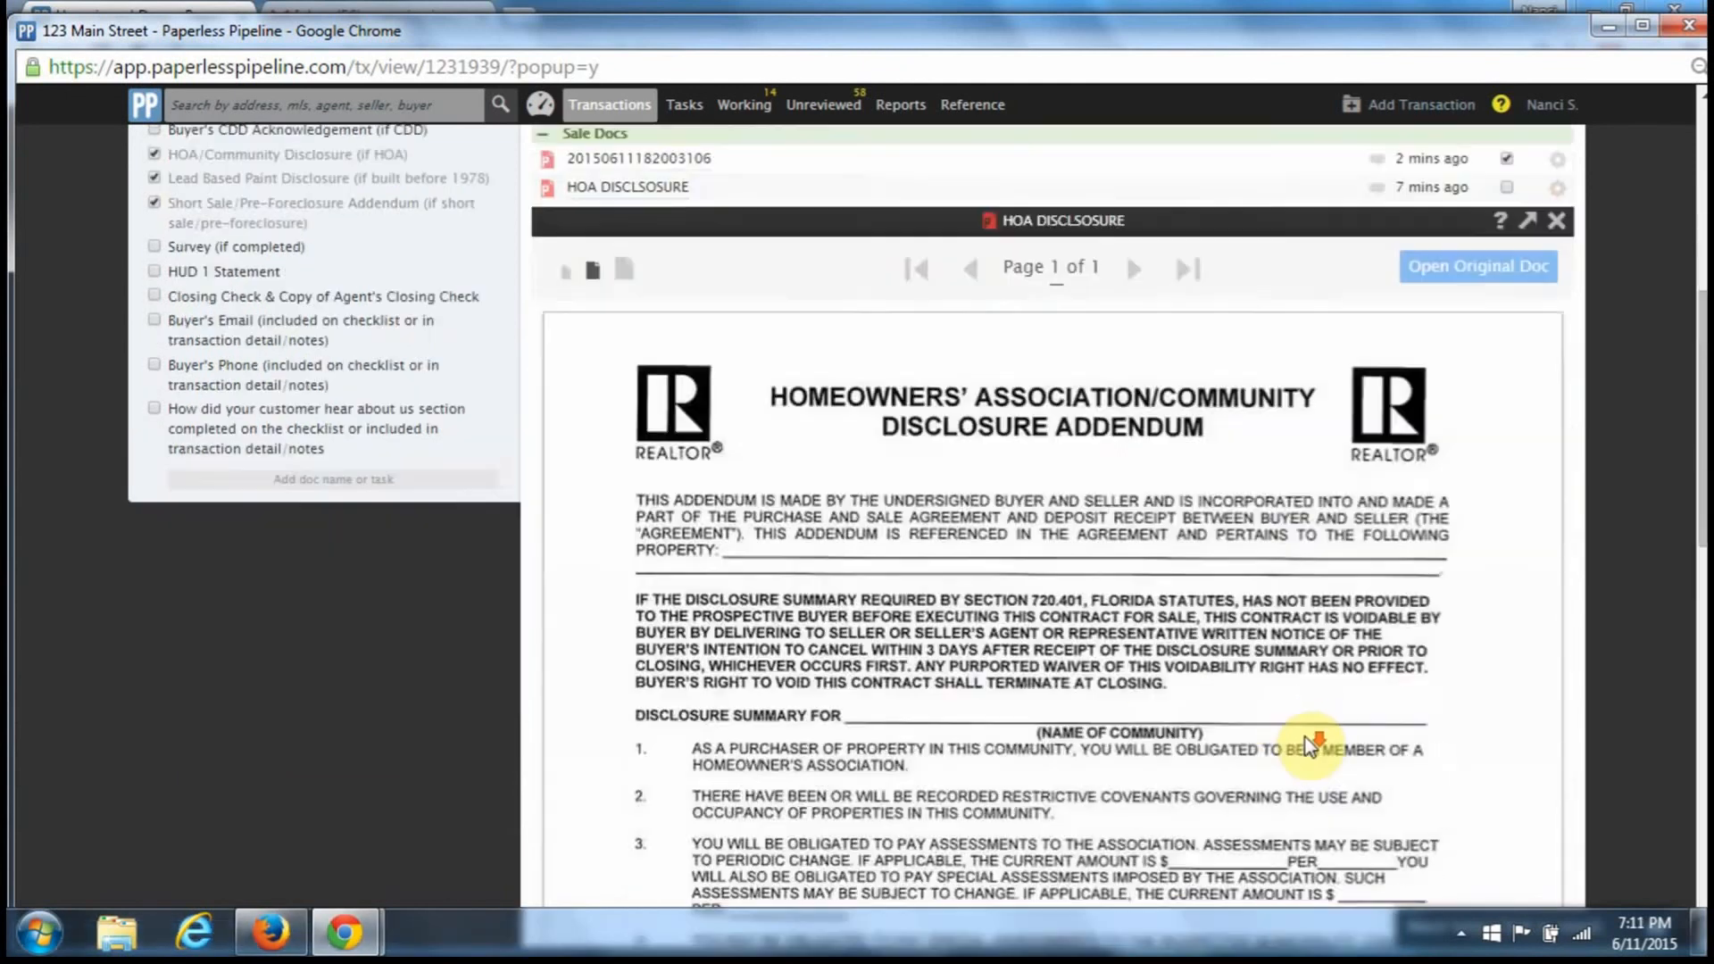
pyautogui.scroll(-5, 1305, 738)
pyautogui.scroll(8, 1305, 737)
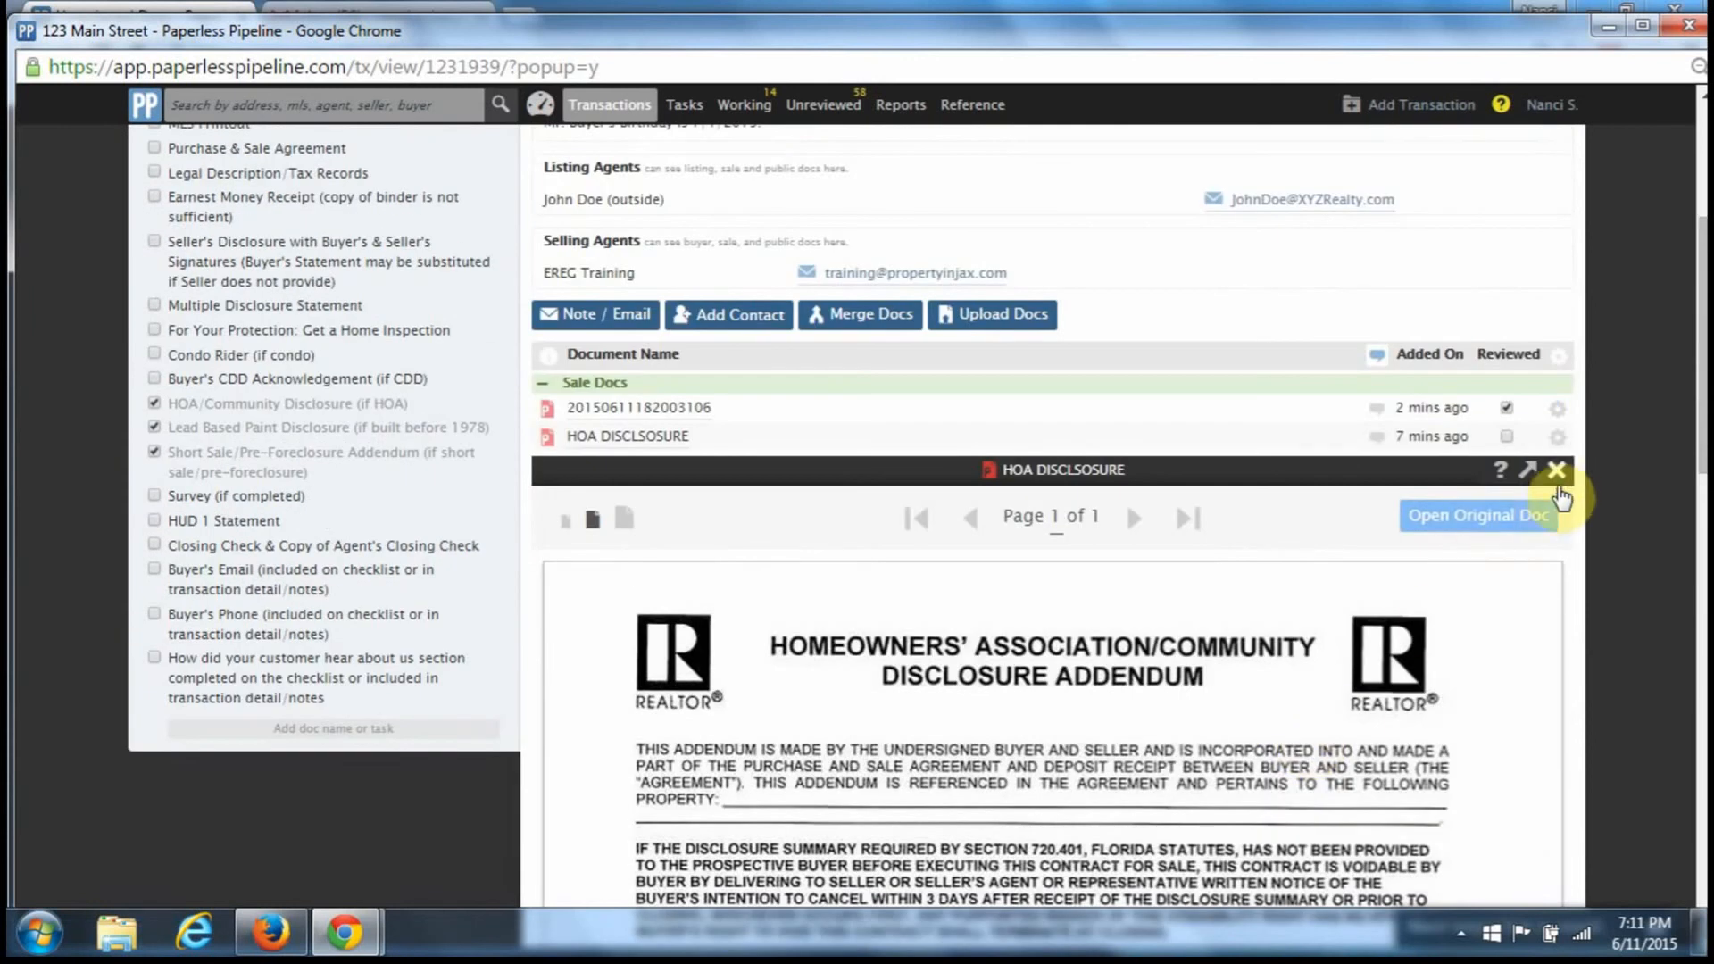
pyautogui.click(1555, 471)
pyautogui.click(1506, 437)
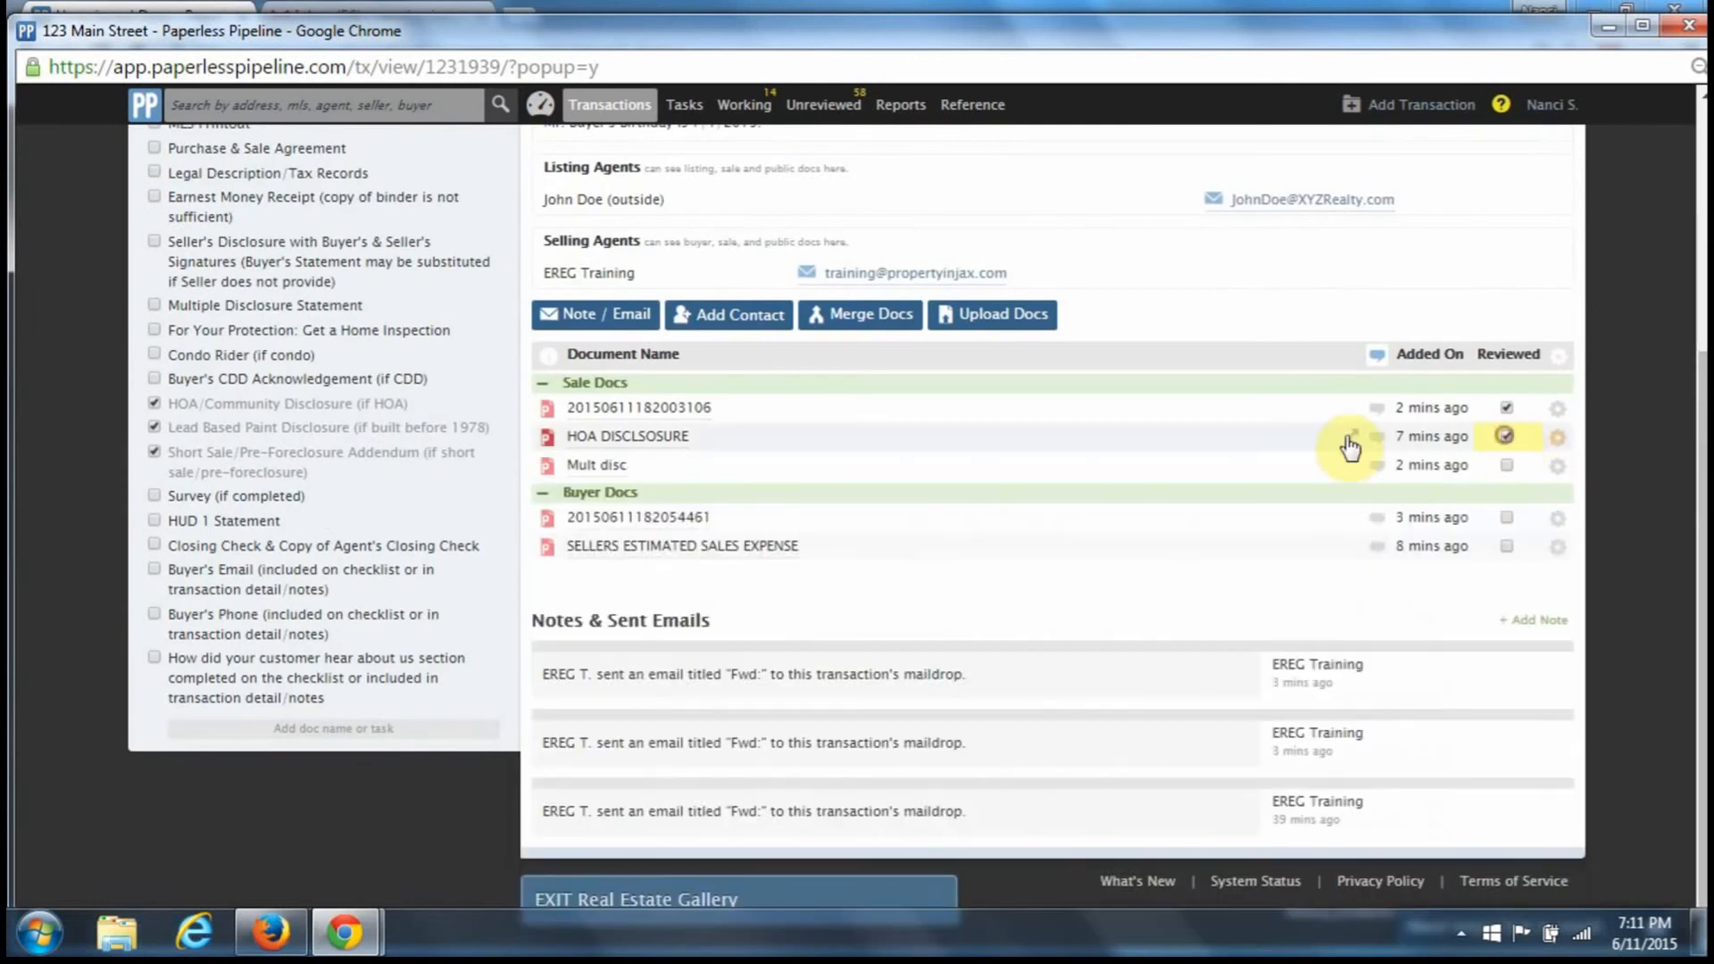
pyautogui.click(154, 355)
pyautogui.click(154, 378)
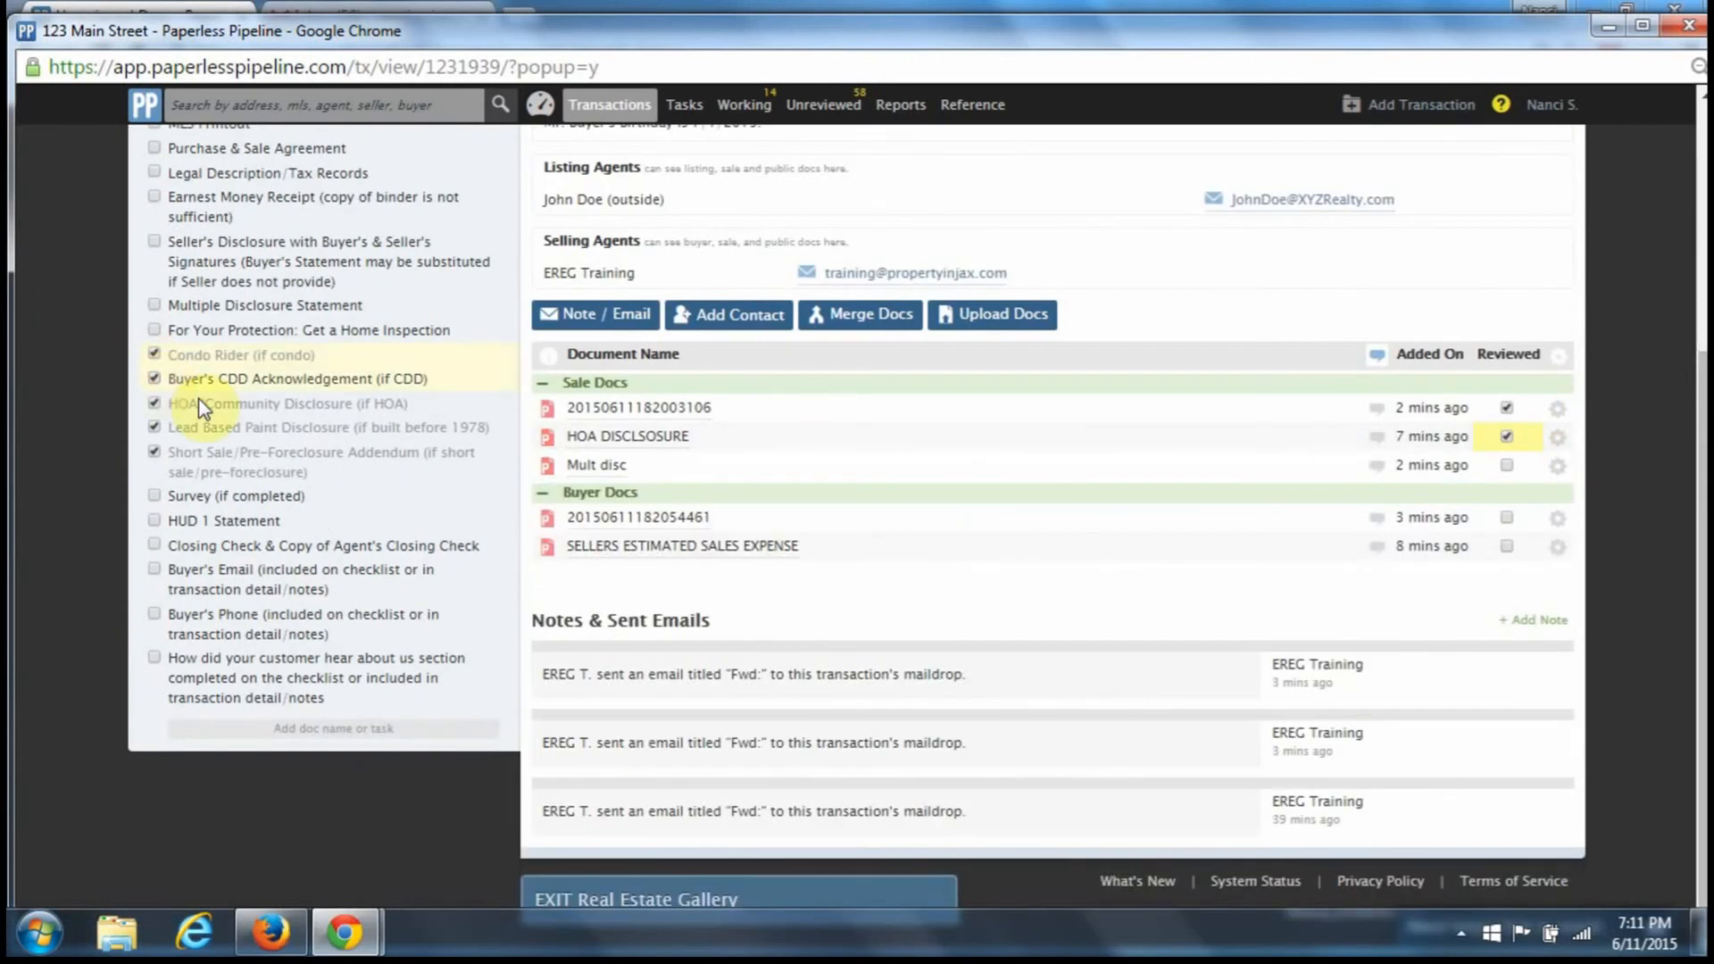
# - Mark Mult disc reviewed and tick Multiple Disclosure Statement and For Your Protection
pyautogui.click(593, 466)
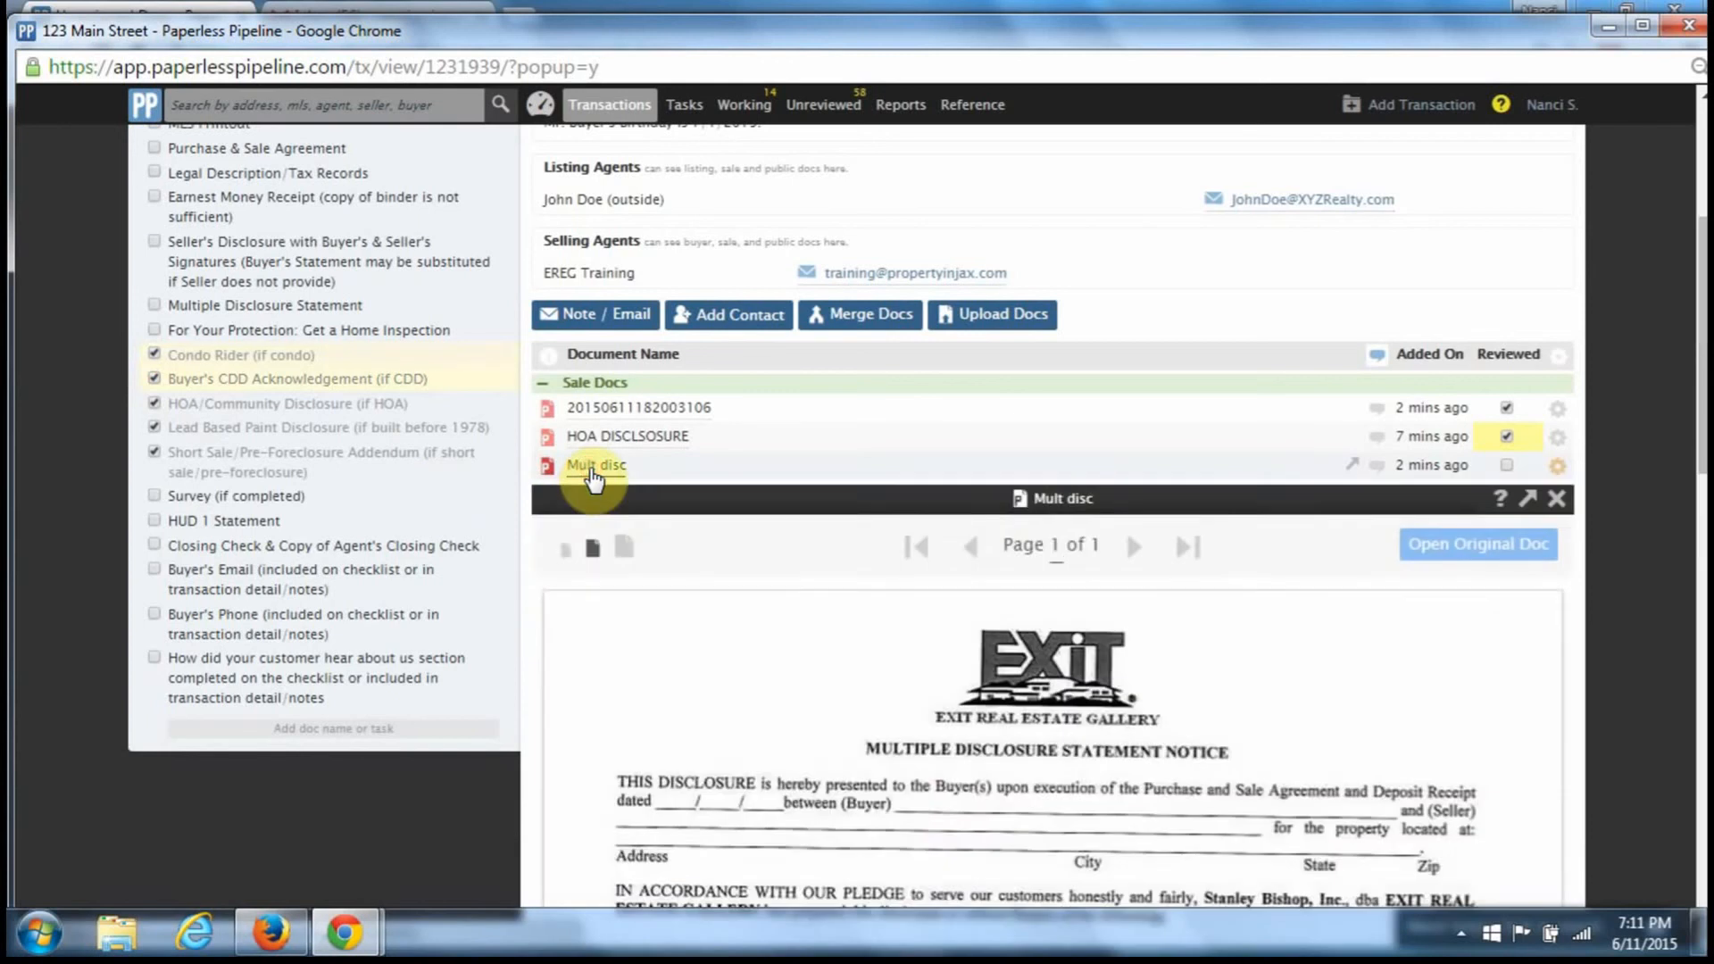
pyautogui.scroll(-5, 950, 692)
pyautogui.scroll(-7, 948, 689)
pyautogui.scroll(11, 948, 689)
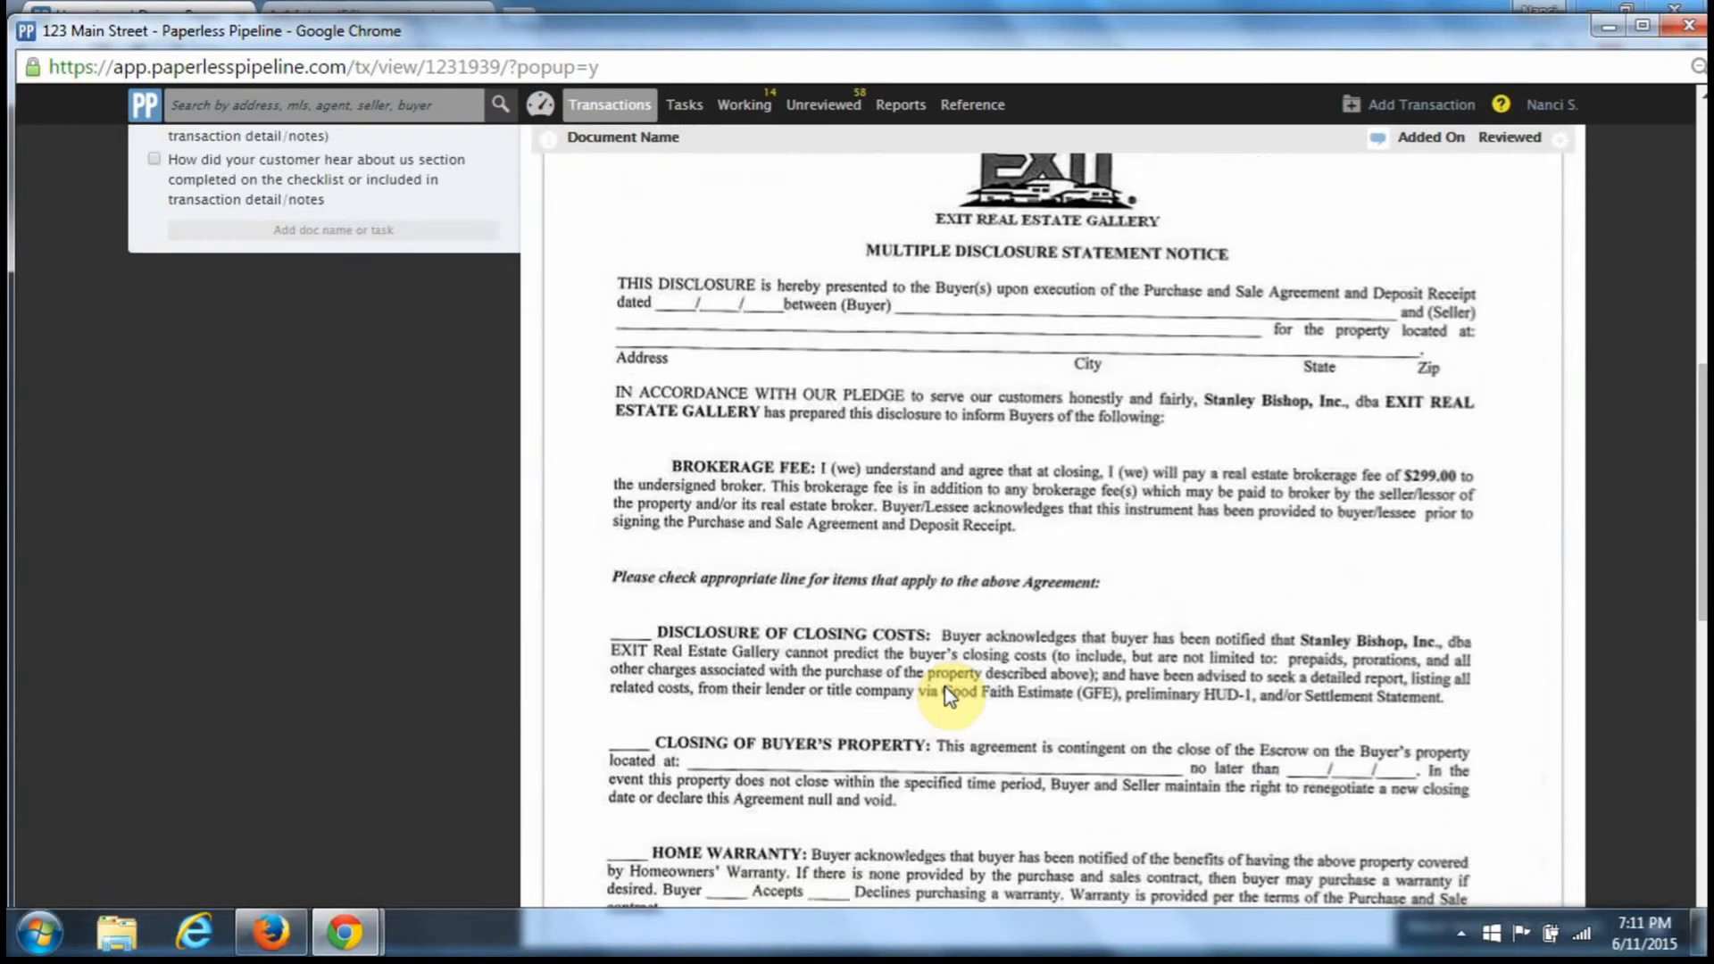
pyautogui.click(1555, 373)
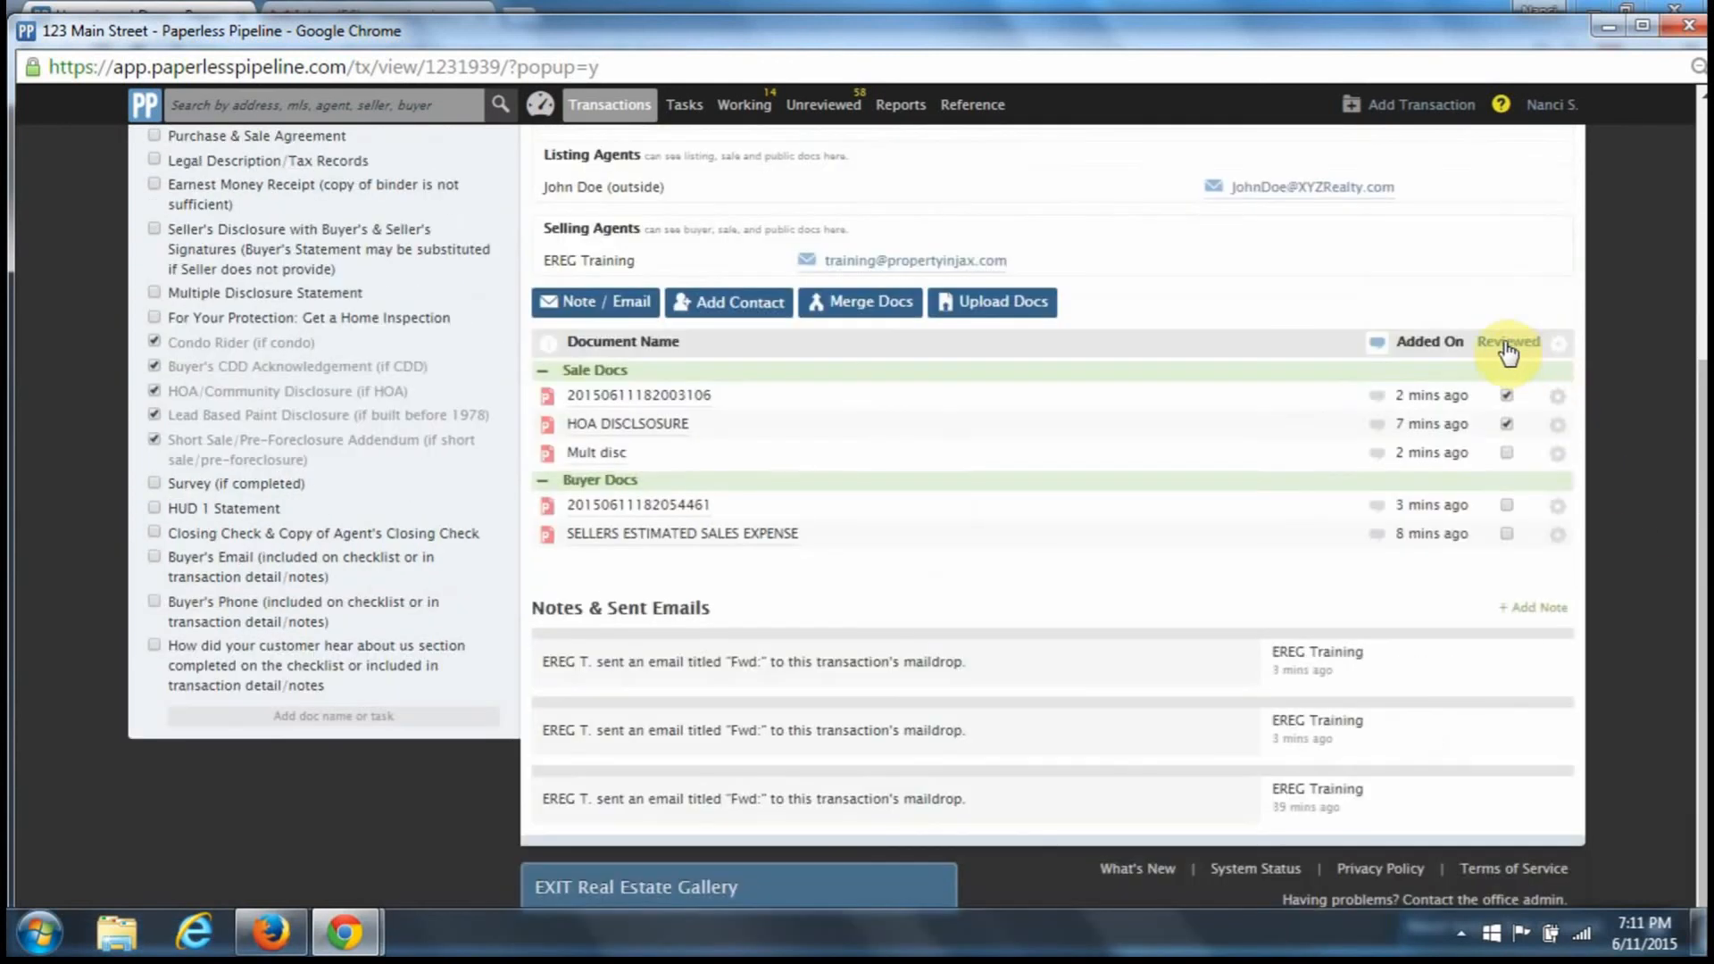
pyautogui.click(1507, 454)
pyautogui.scroll(2, 357, 451)
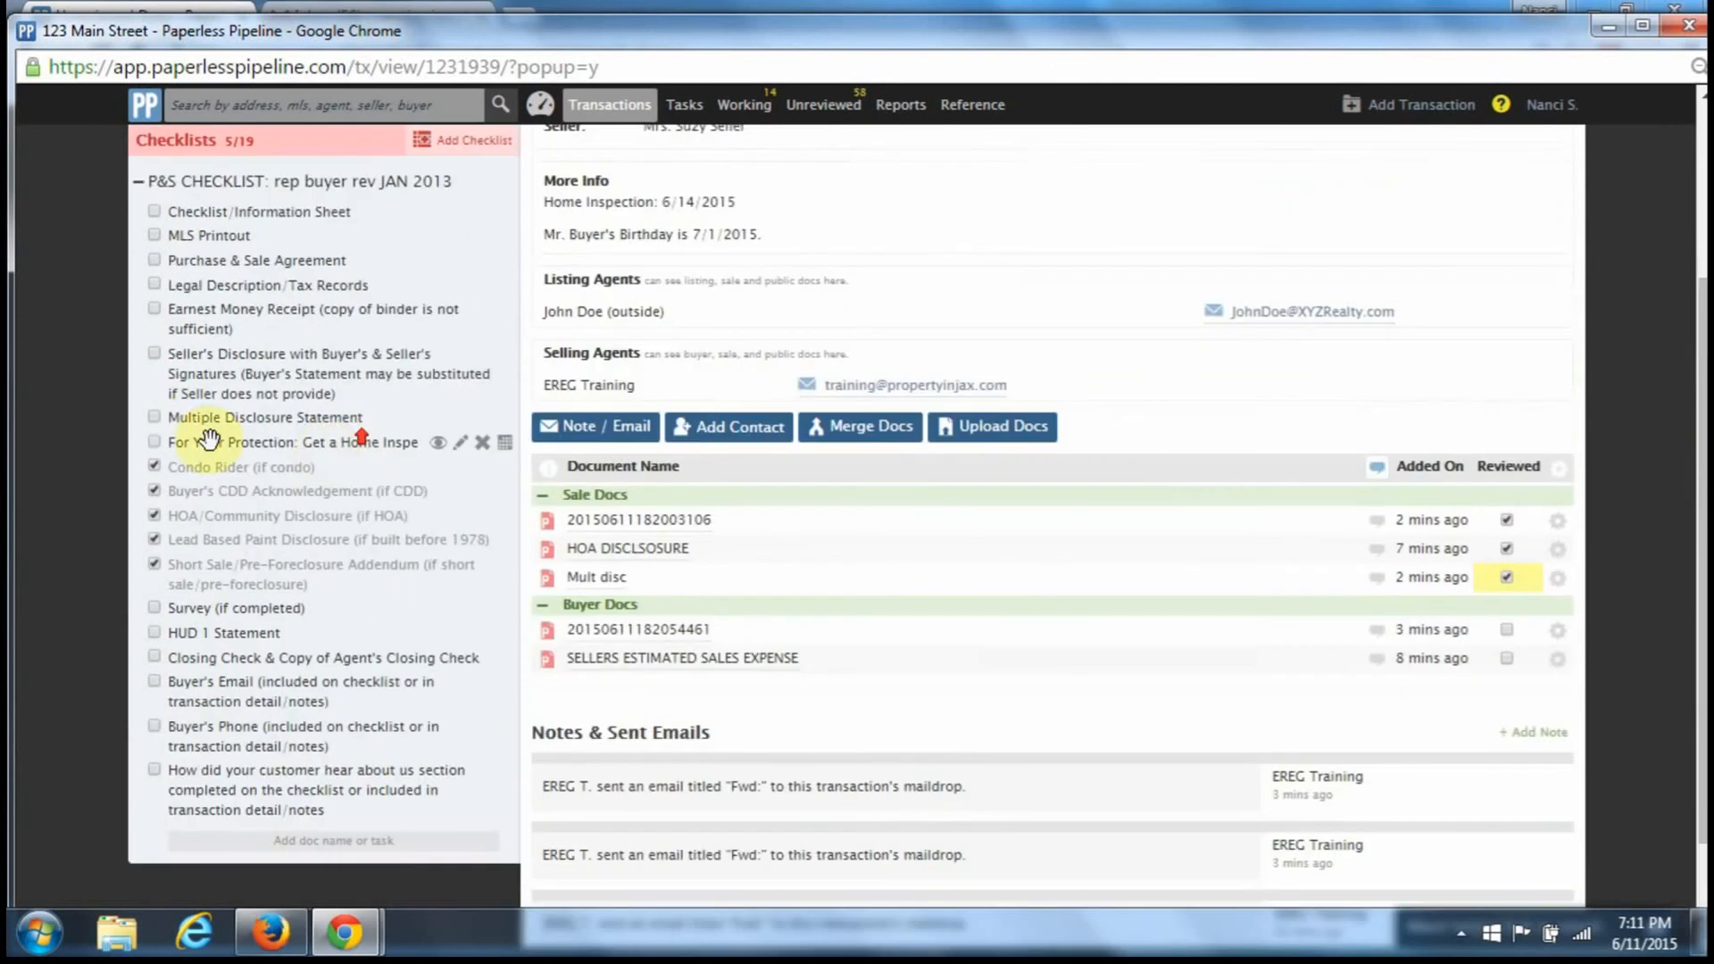
pyautogui.click(153, 418)
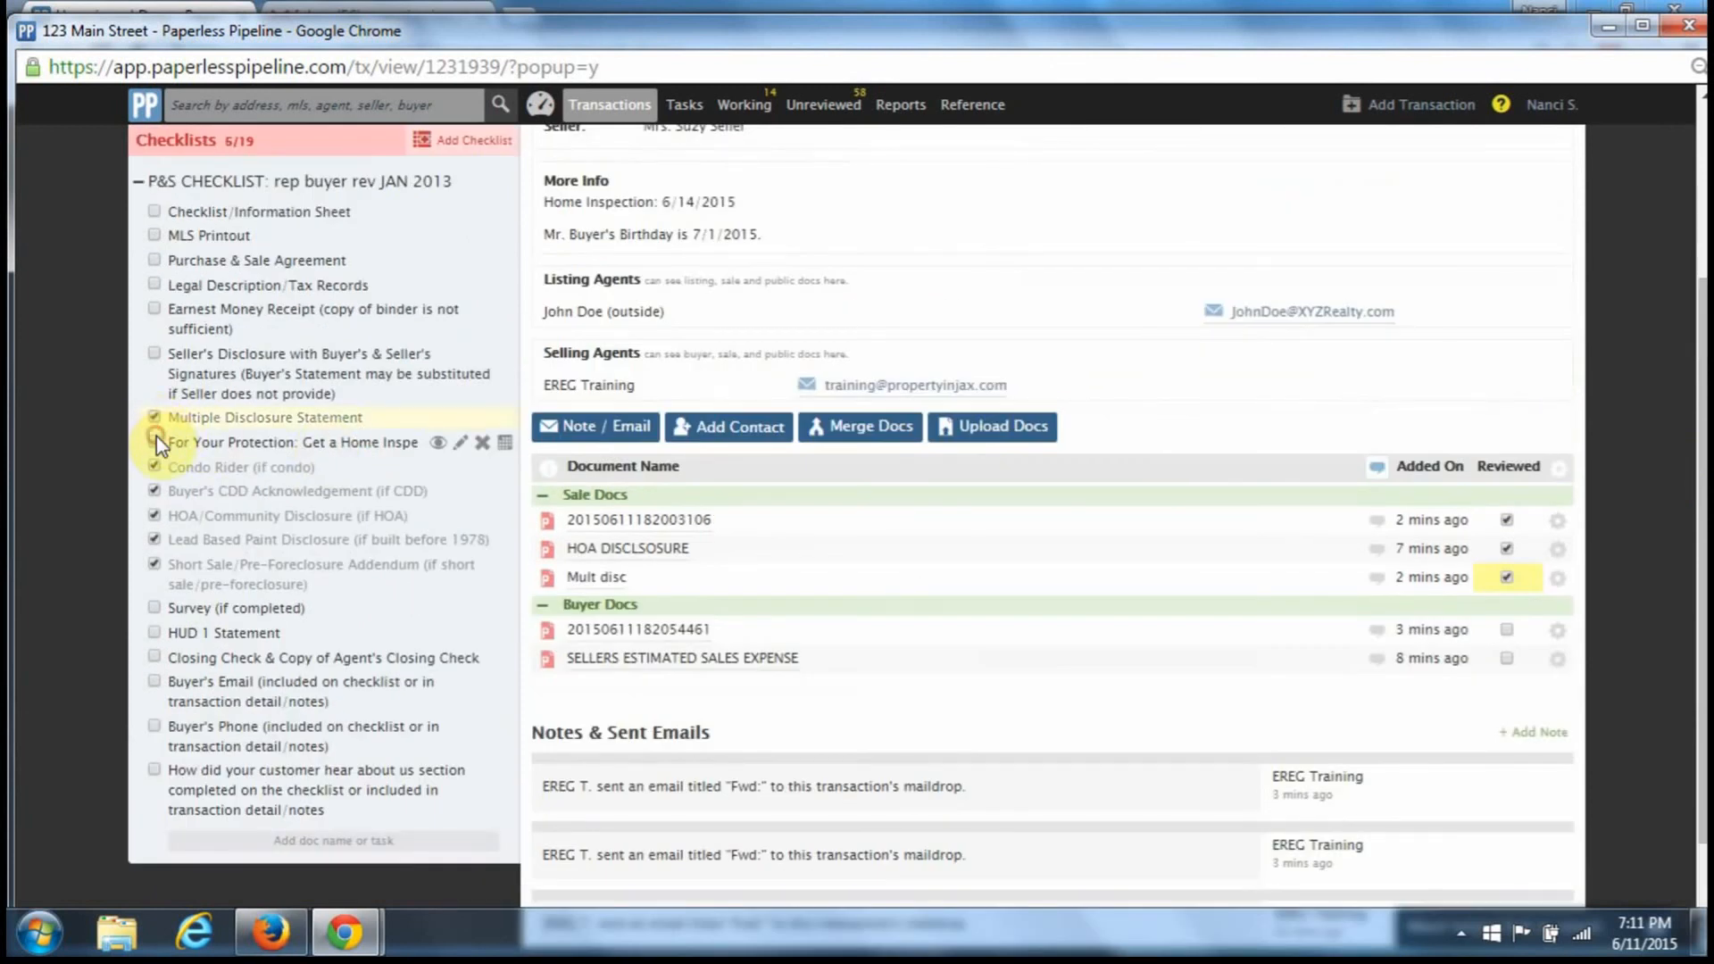
pyautogui.click(156, 440)
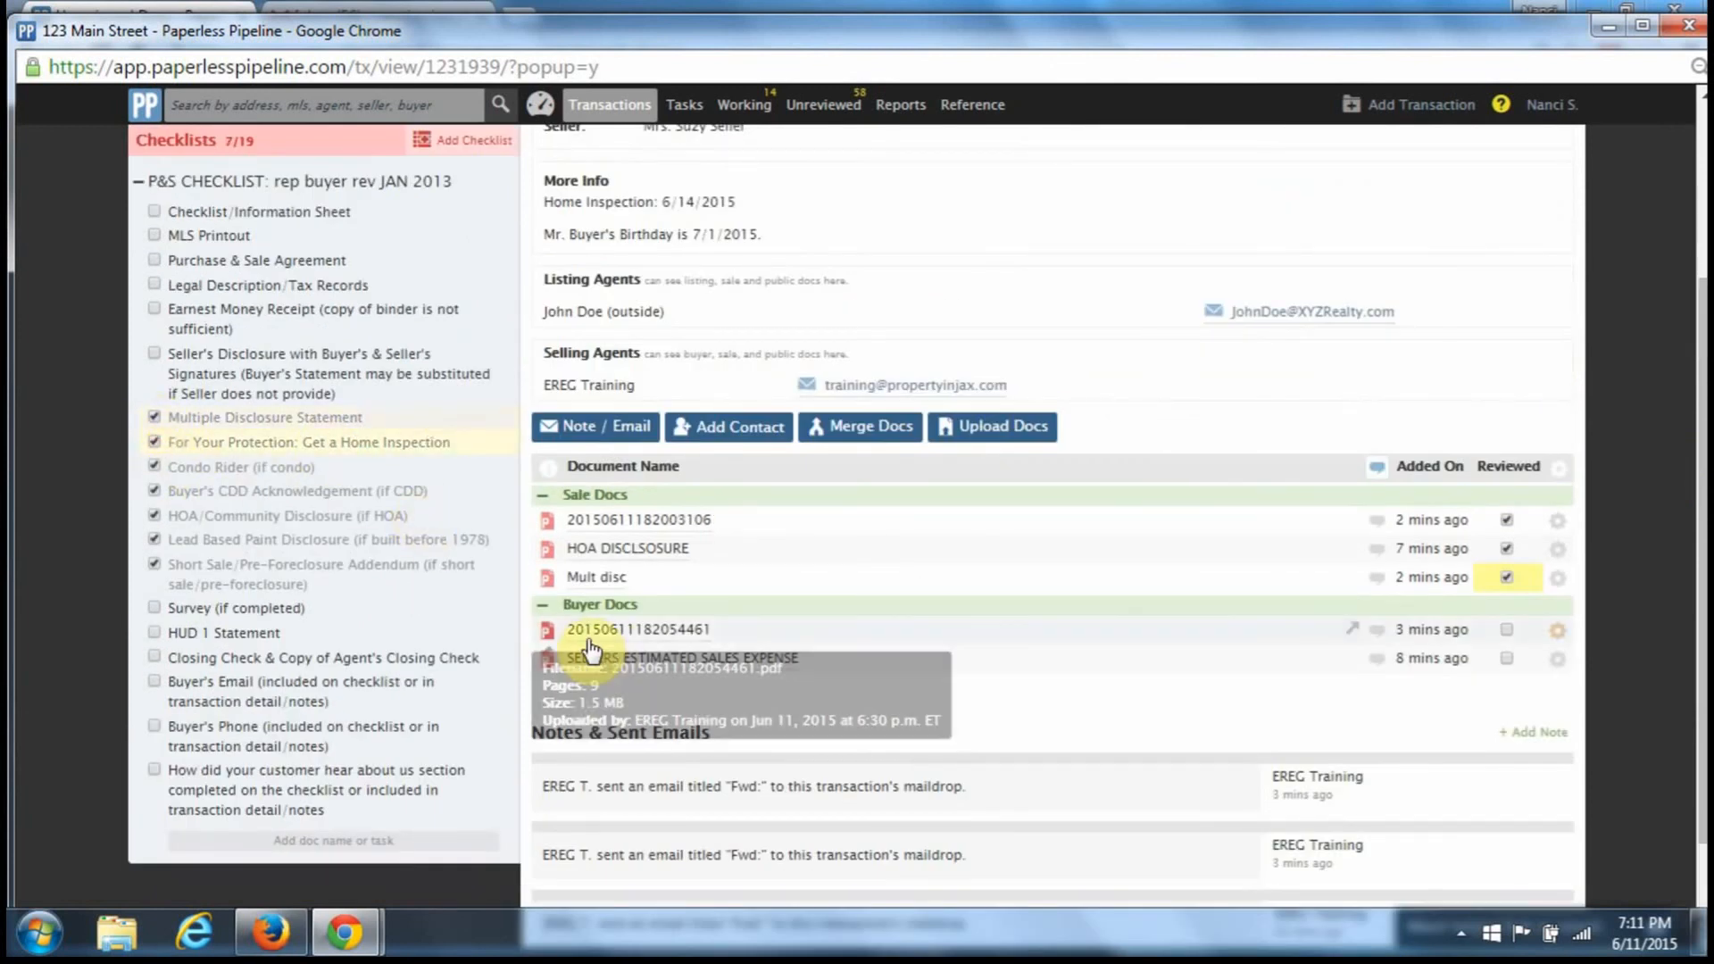
pyautogui.click(615, 631)
pyautogui.scroll(-5, 790, 727)
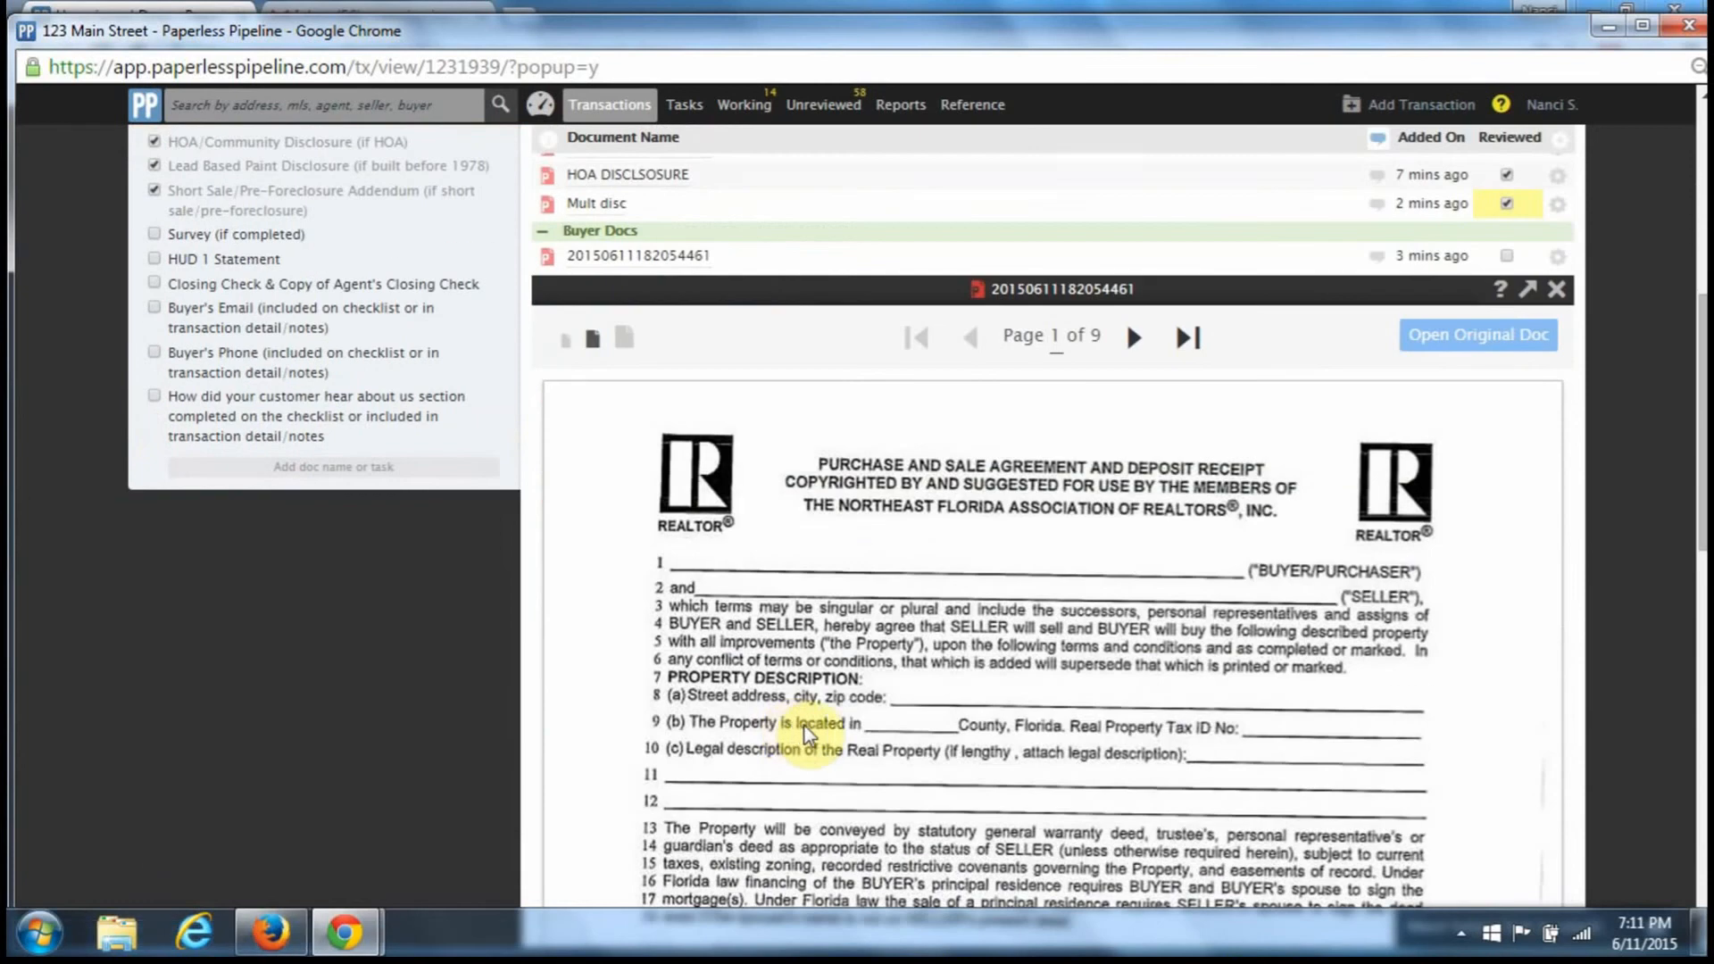
pyautogui.click(1135, 214)
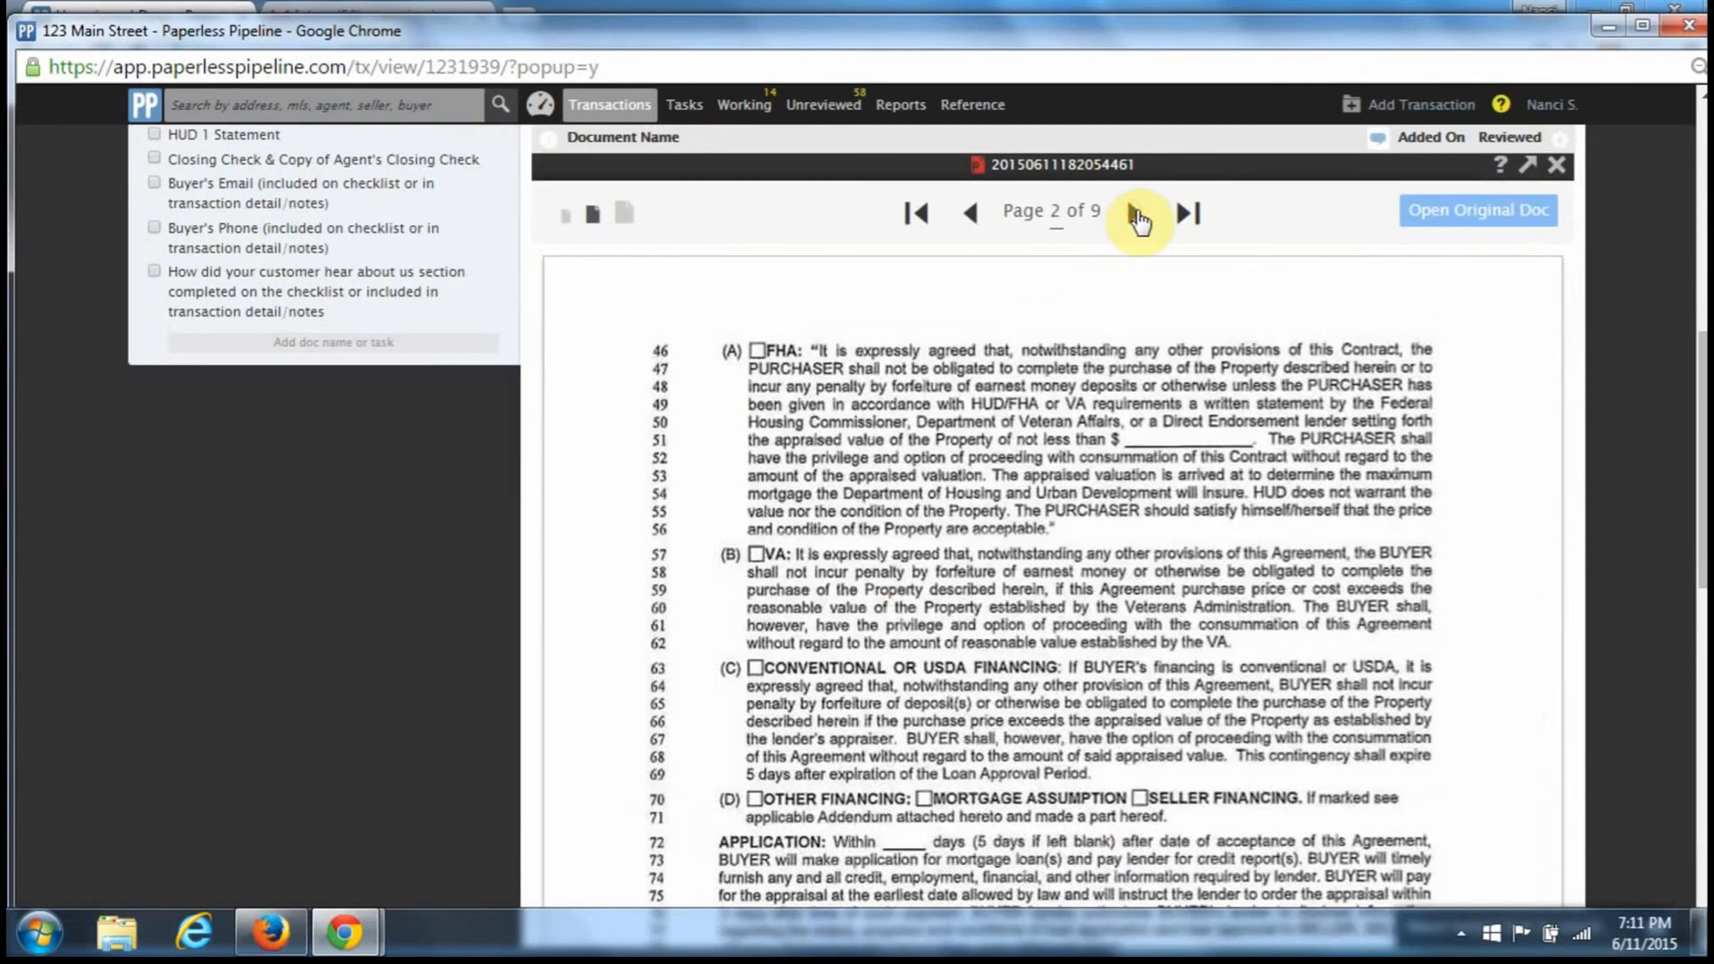
pyautogui.click(1135, 214)
pyautogui.click(1135, 214)
pyautogui.click(1135, 214)
pyautogui.click(1135, 214)
pyautogui.click(1135, 214)
pyautogui.click(1136, 214)
pyautogui.click(1136, 214)
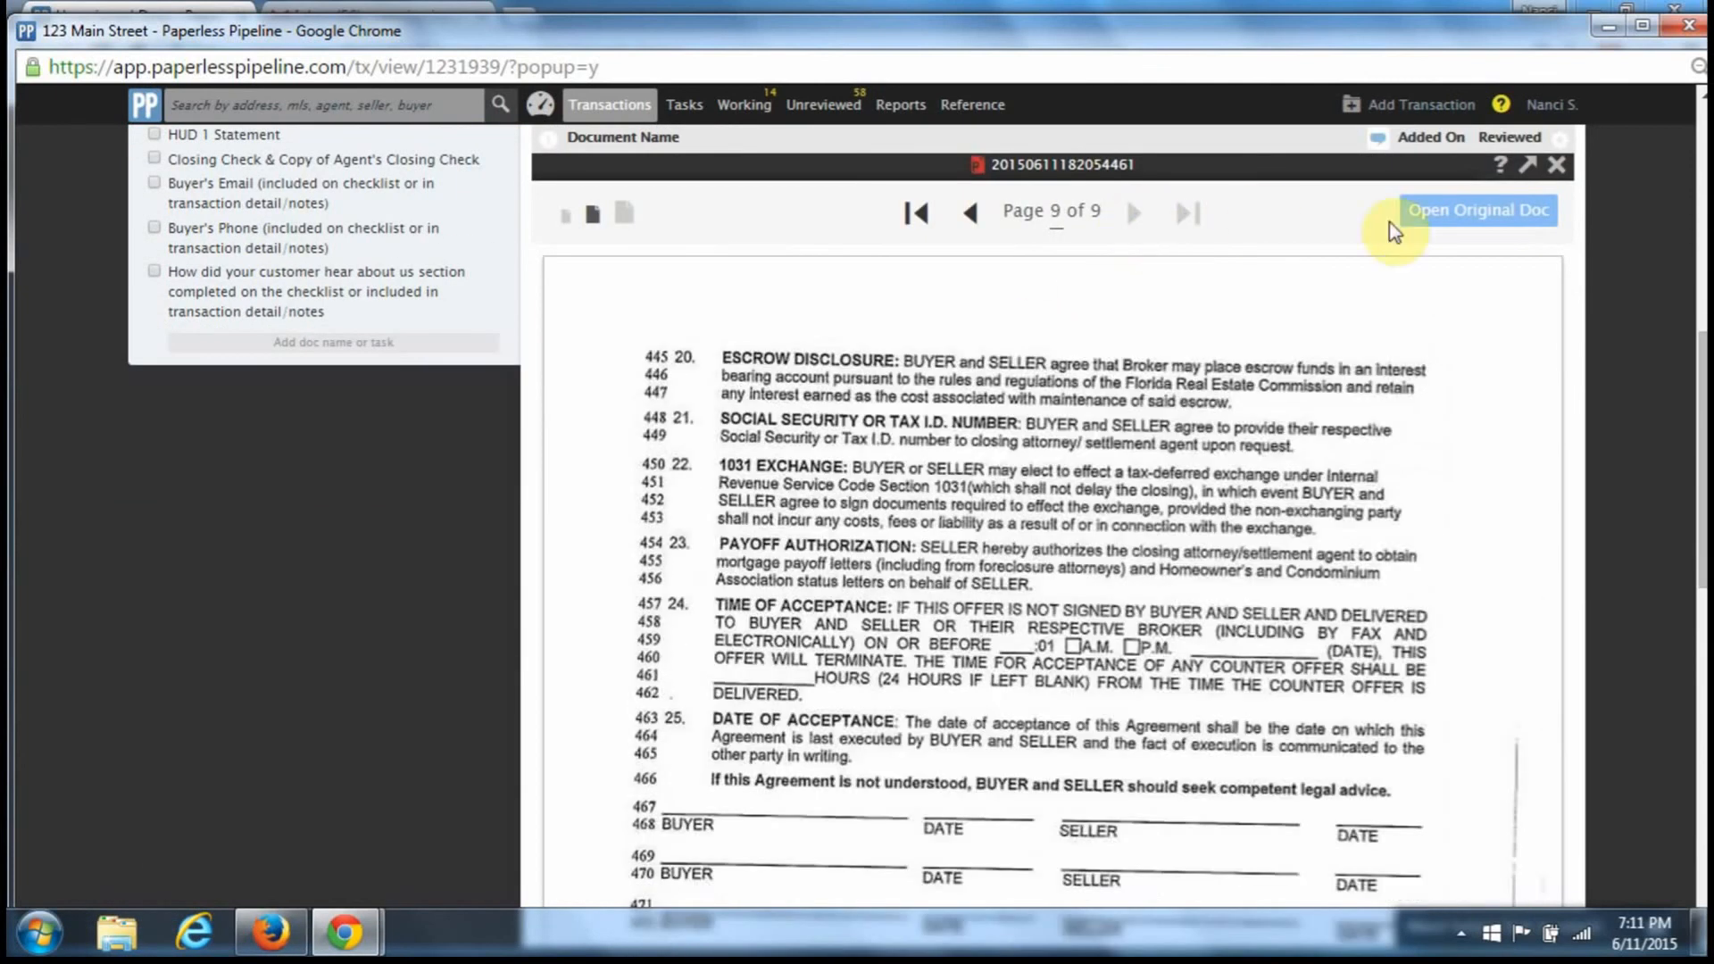
pyautogui.click(1556, 164)
pyautogui.scroll(1, 1274, 417)
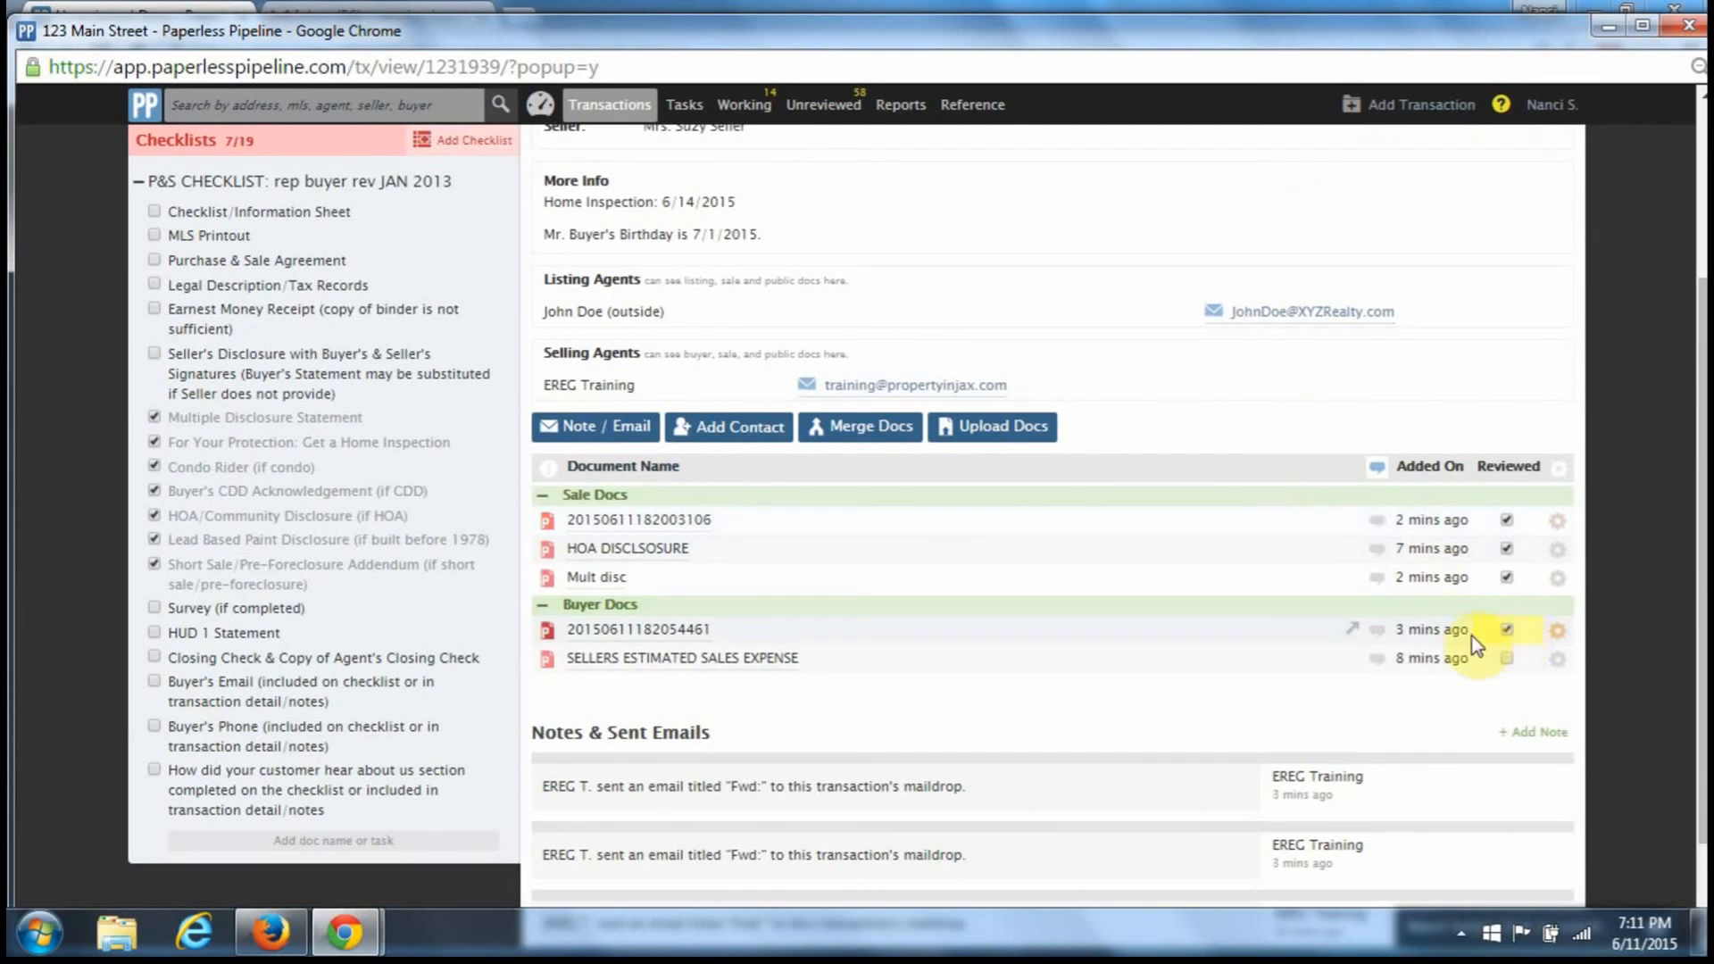
pyautogui.click(157, 359)
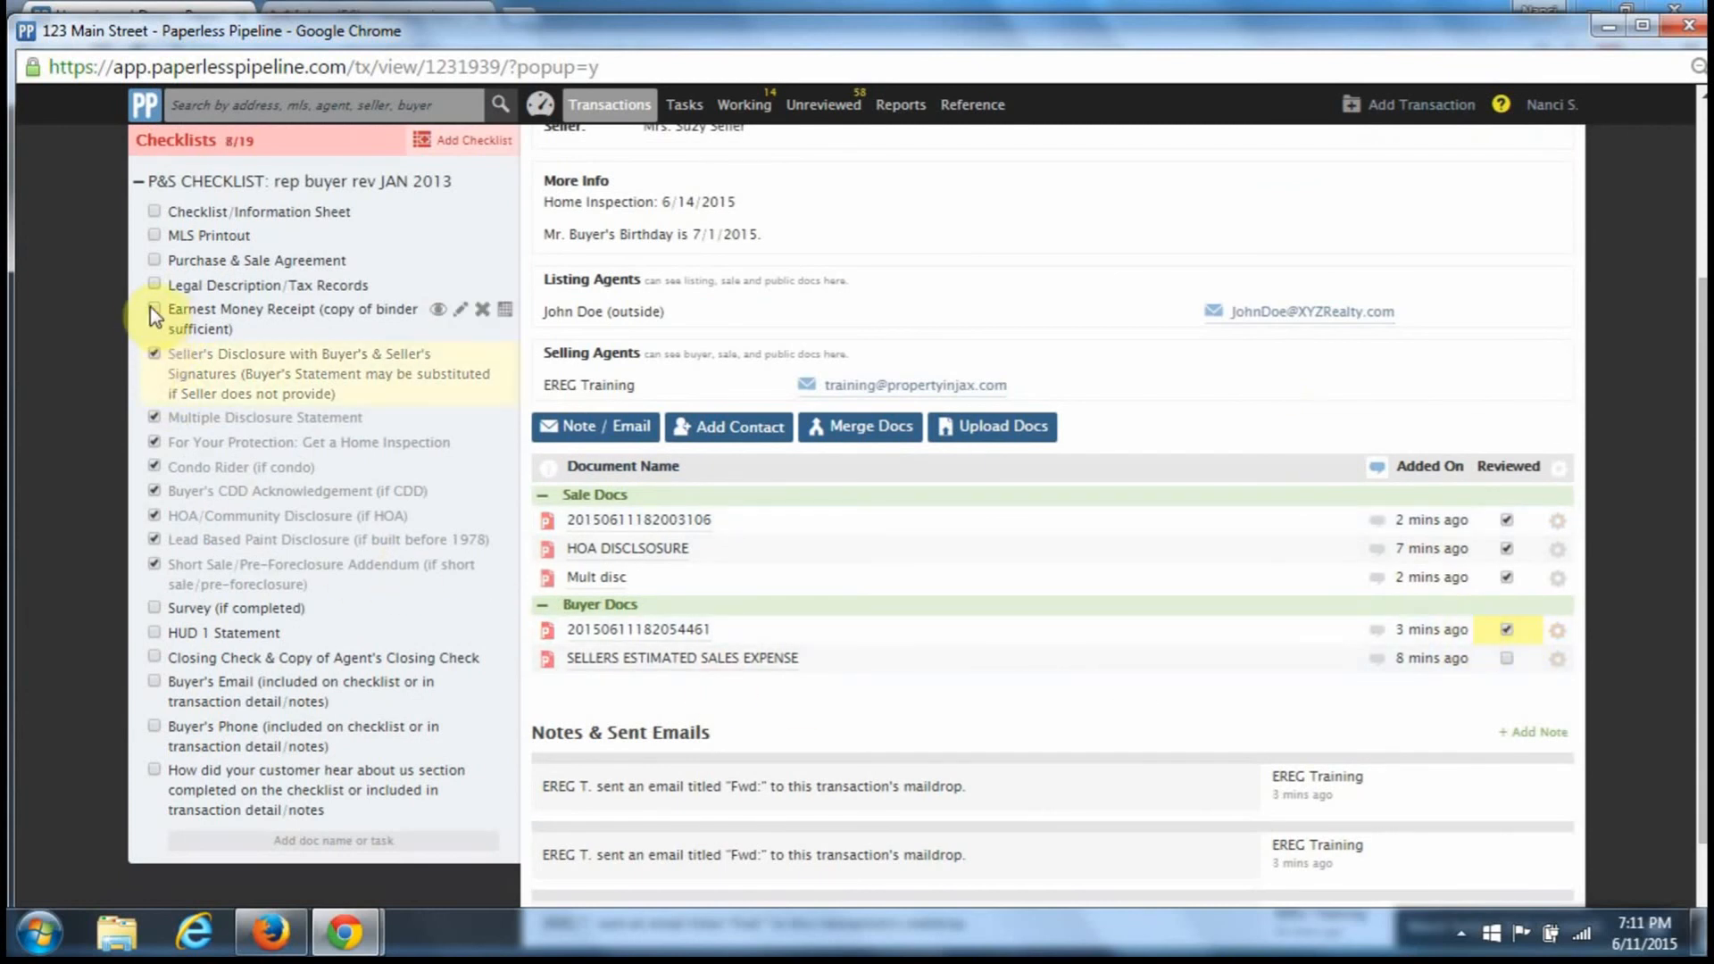
pyautogui.click(153, 288)
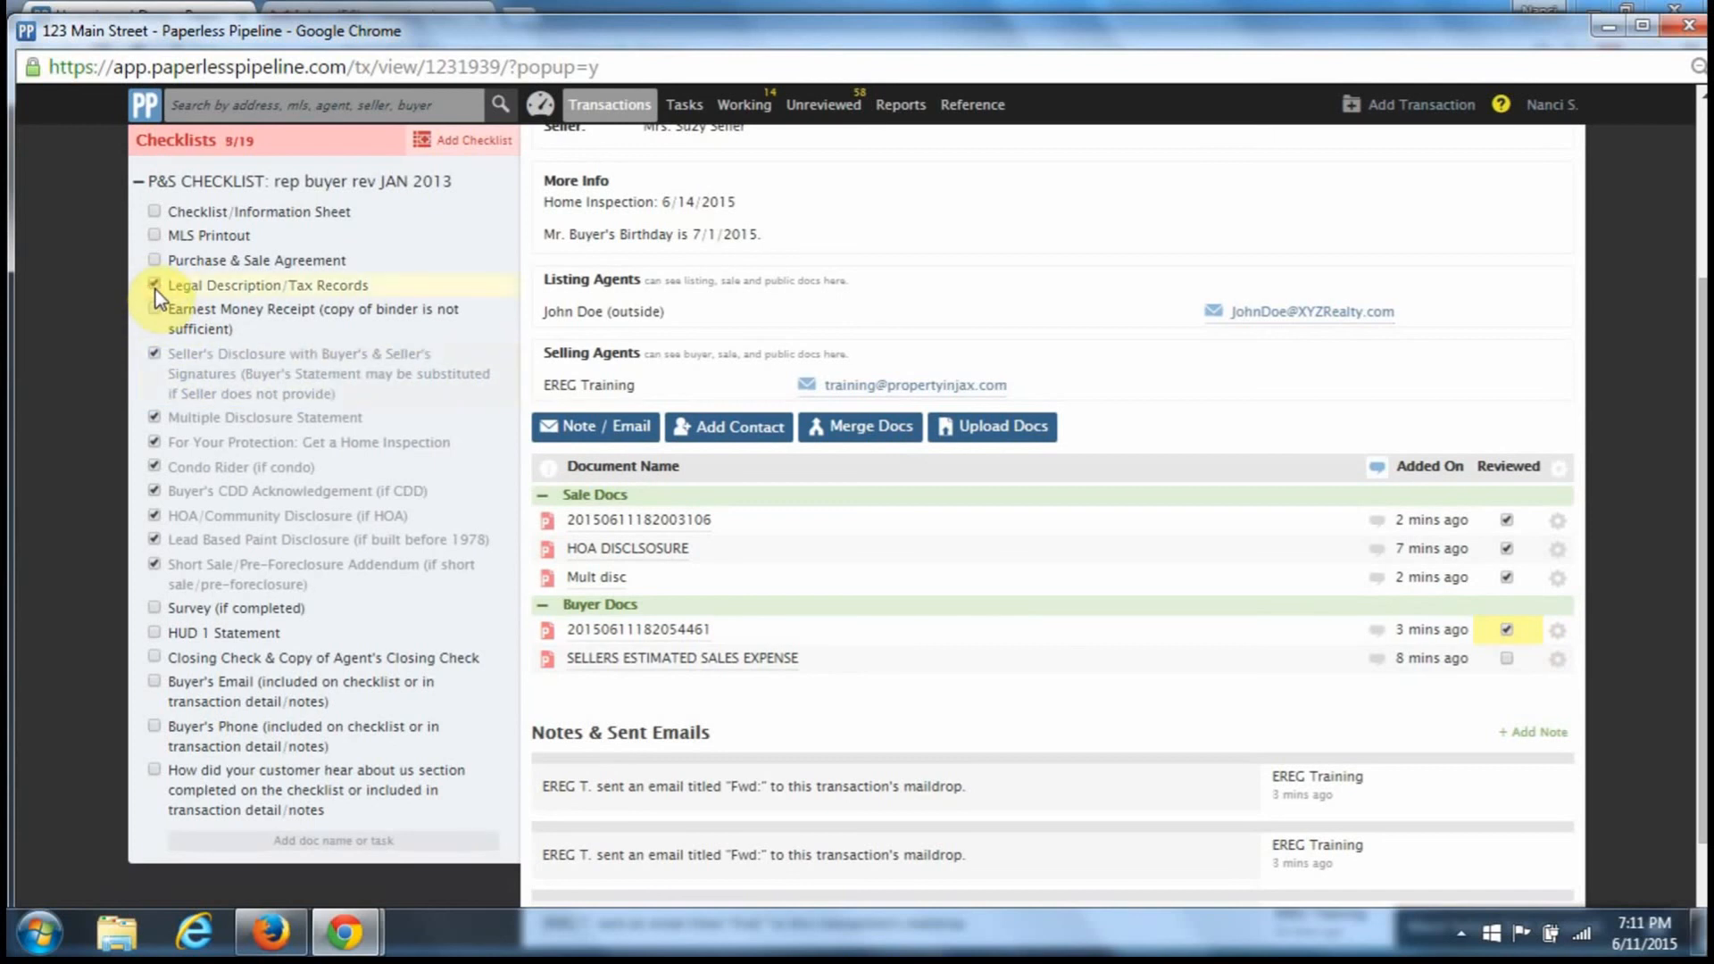
# - Mark SELLERS ESTIMATED SALES EXPENSE reviewed; tick Checklist/Information Sheet, MLS Printout, Purchase & Sale Agreement
pyautogui.click(647, 658)
pyautogui.scroll(-10, 853, 683)
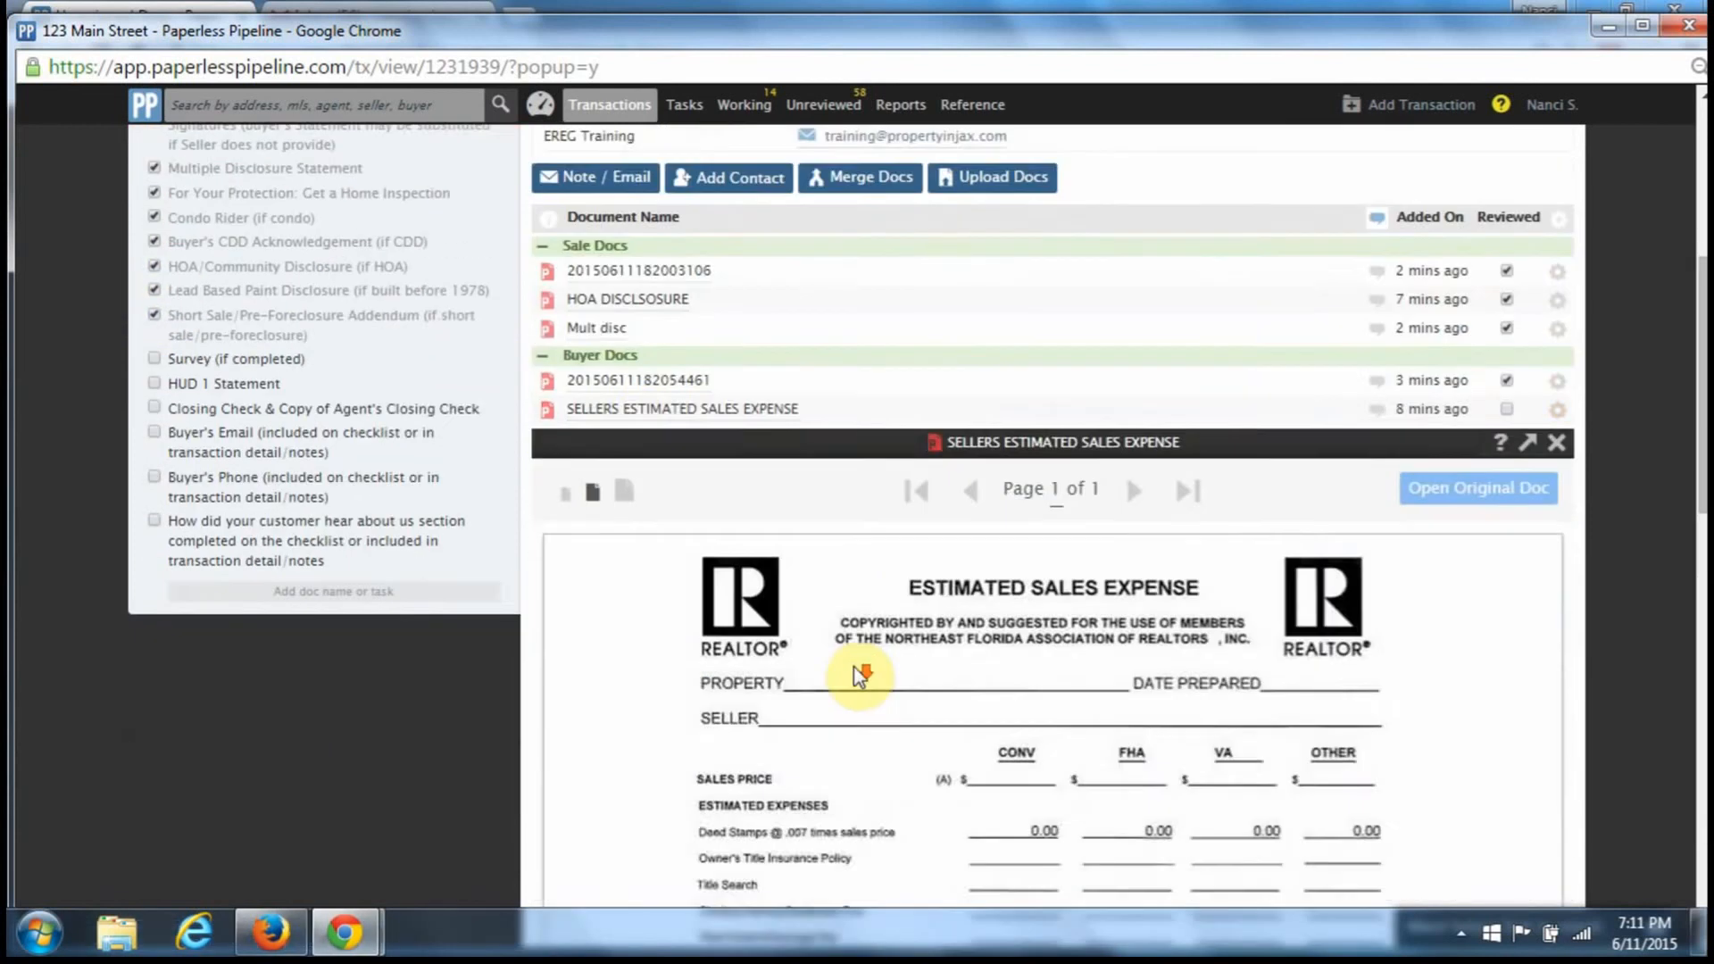
pyautogui.scroll(-6, 862, 665)
pyautogui.scroll(12, 859, 655)
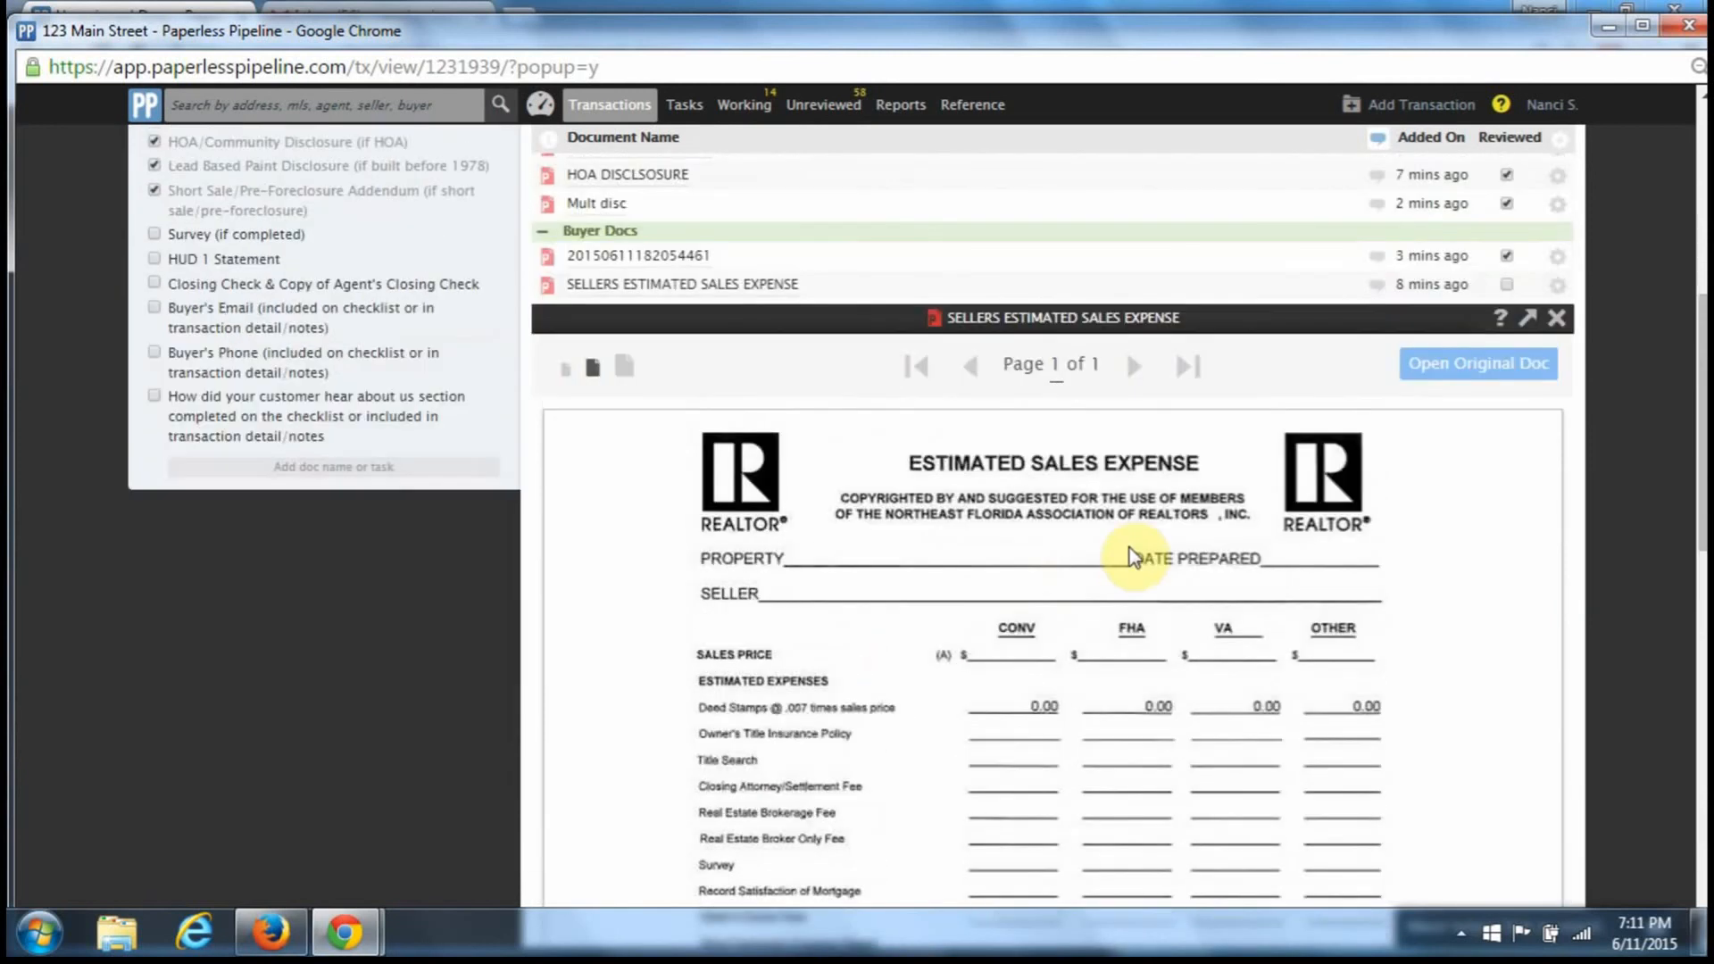
pyautogui.click(1555, 318)
pyautogui.click(1506, 534)
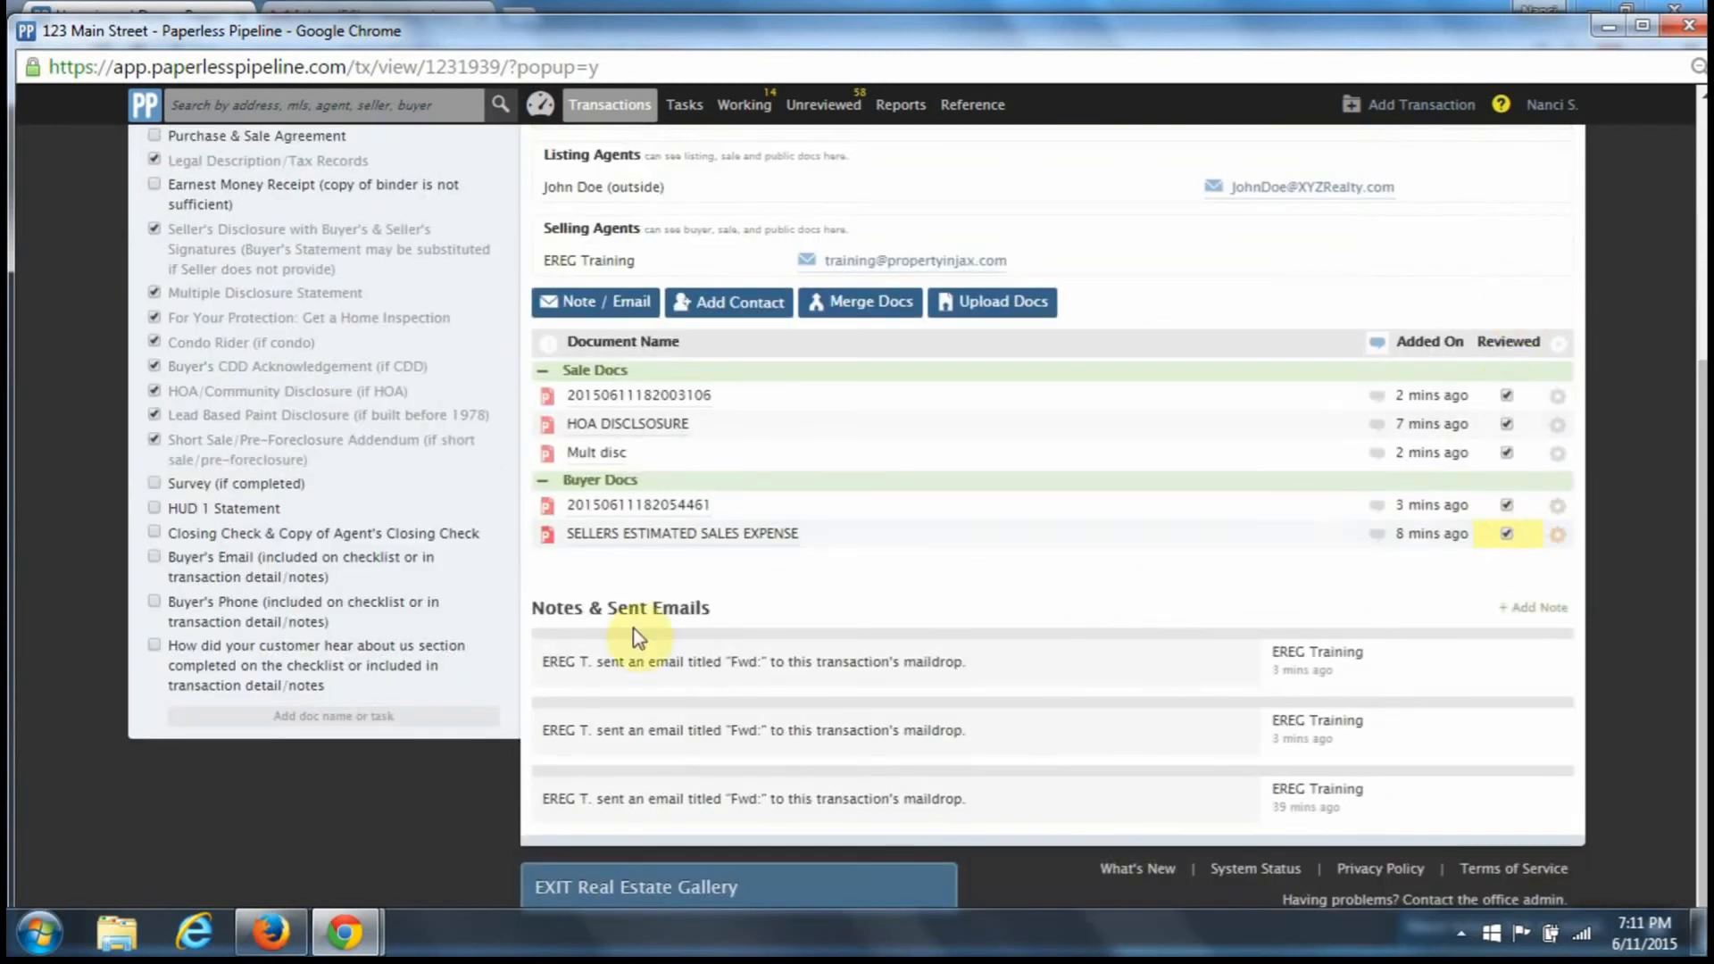
pyautogui.scroll(3, 344, 612)
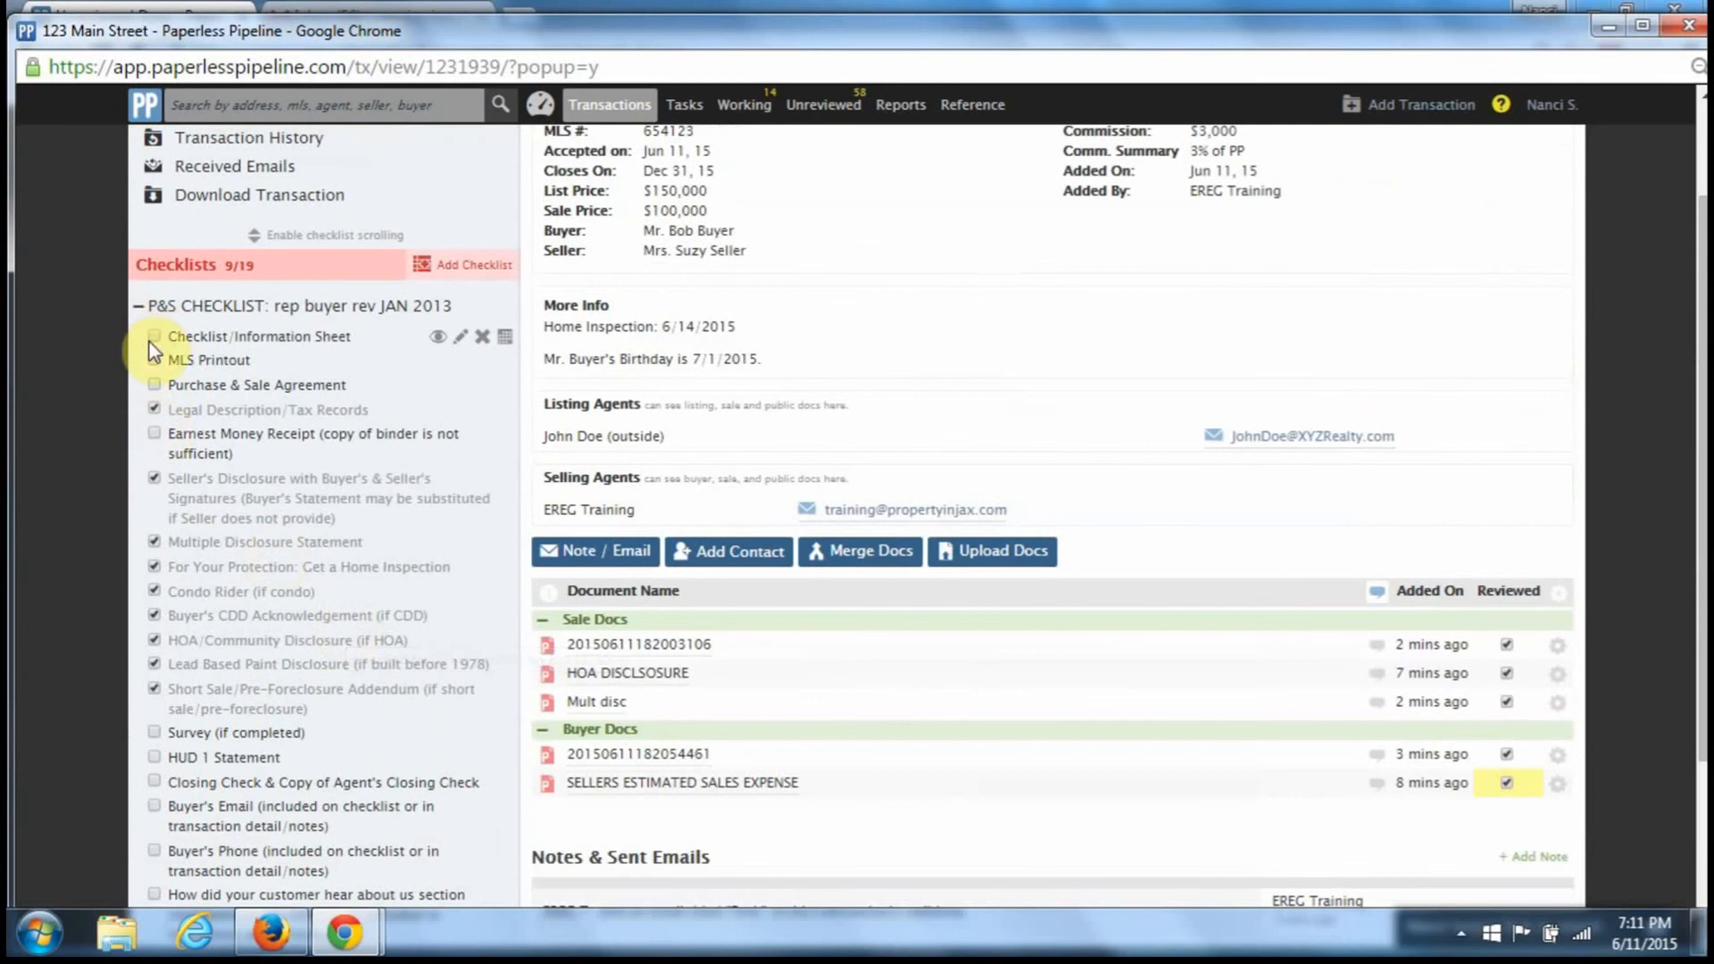
pyautogui.click(153, 337)
pyautogui.click(156, 361)
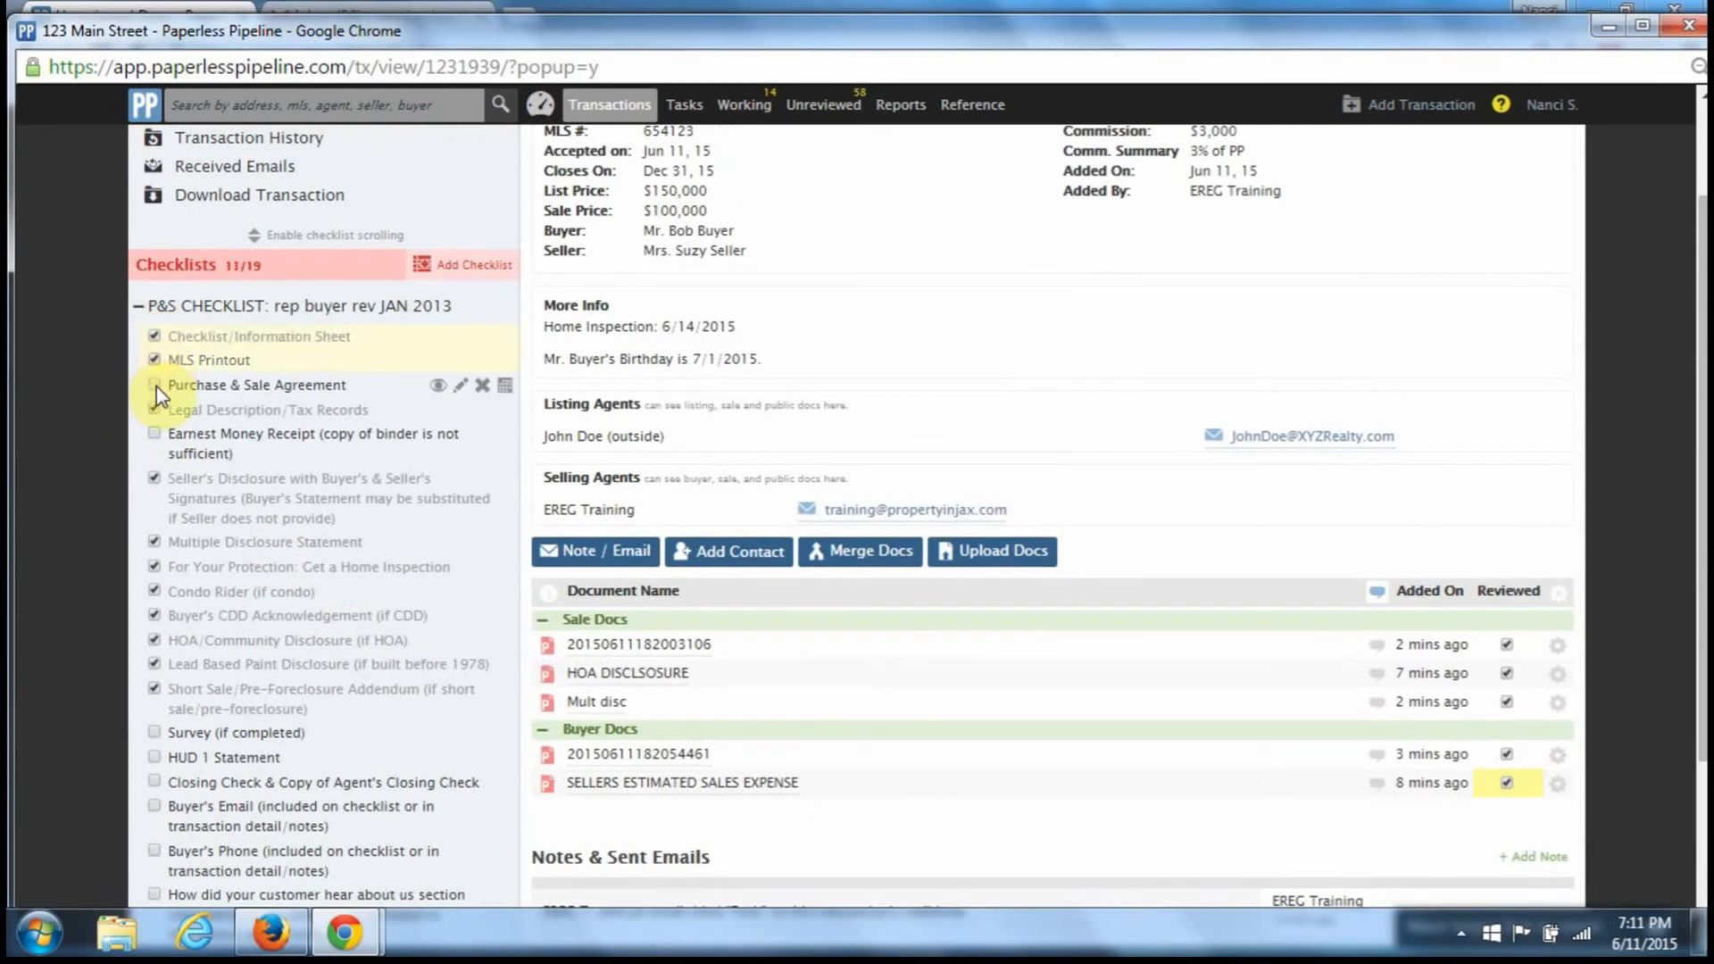
pyautogui.click(156, 386)
# - Tick the Buyer's Email, Buyer's Phone and how-did-your-customer-hear-about-us items
pyautogui.scroll(-3, 196, 589)
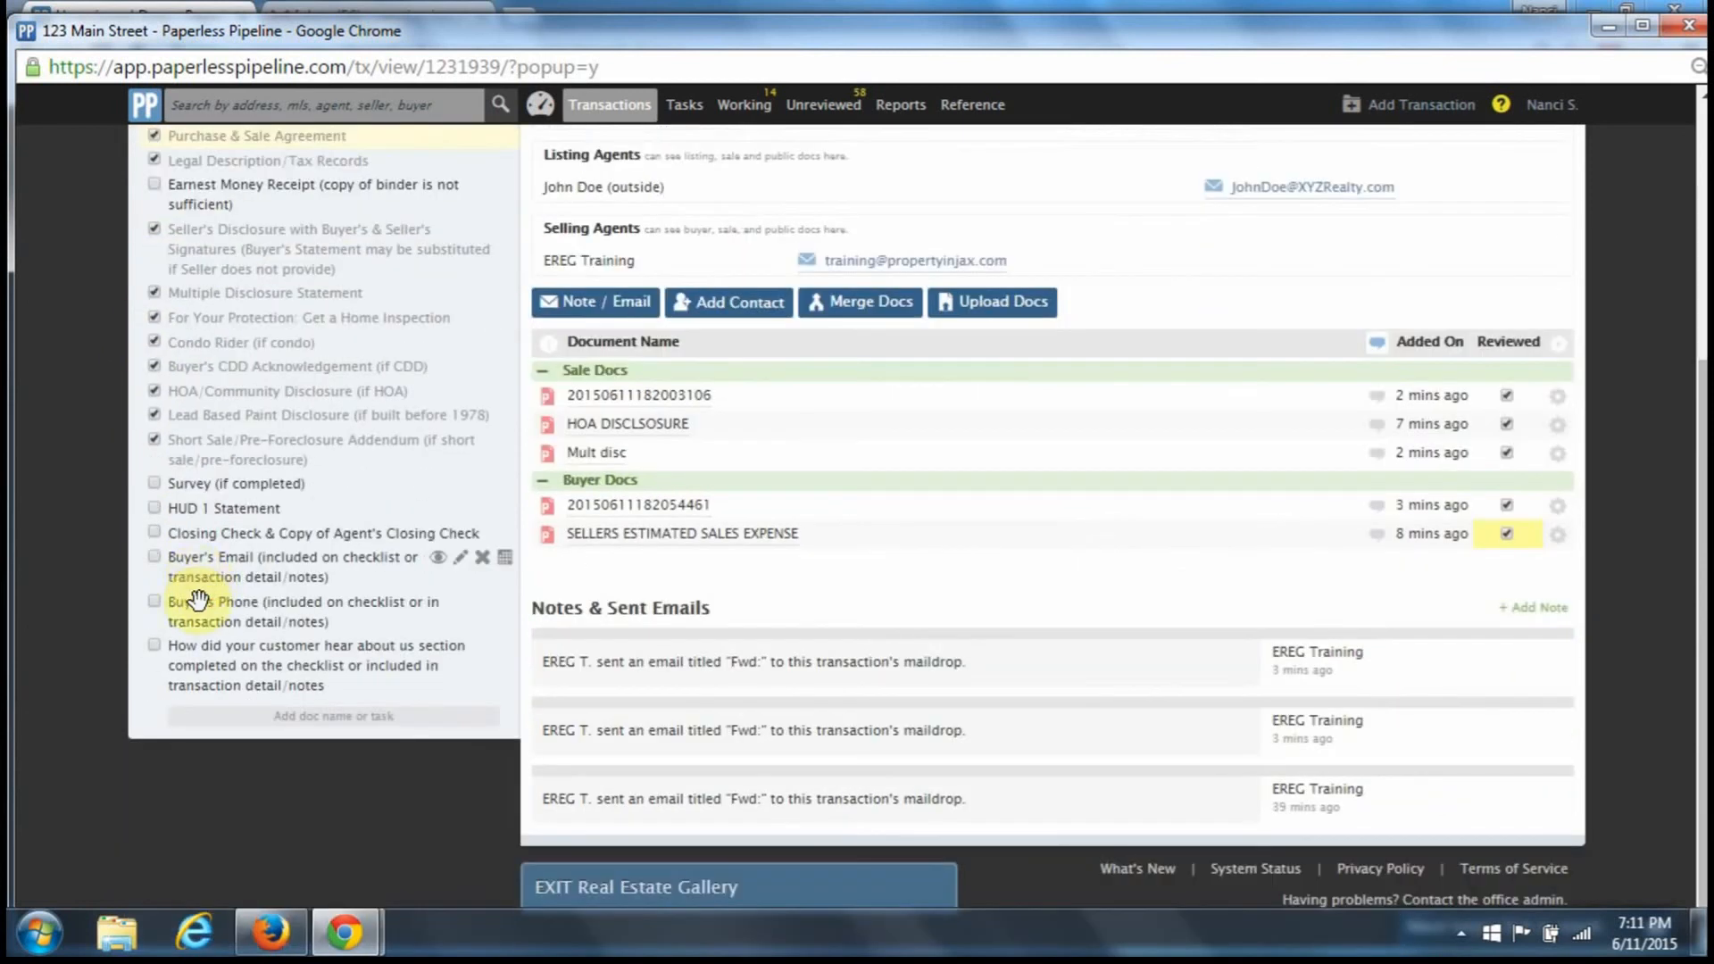
pyautogui.click(156, 602)
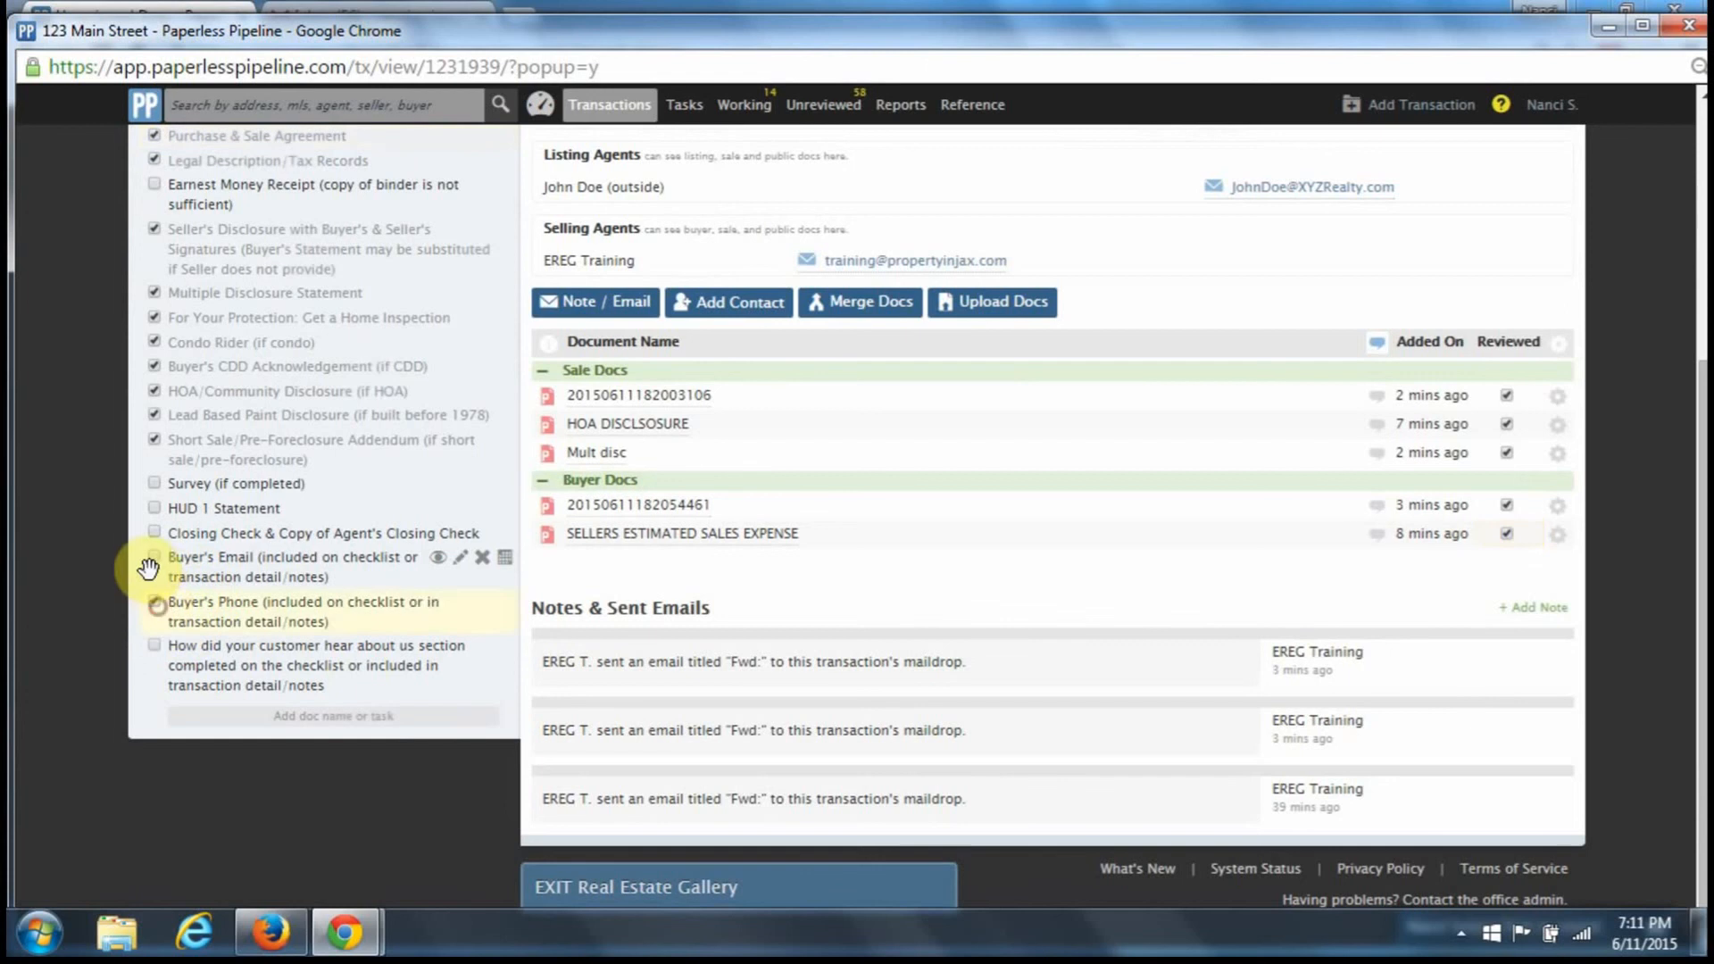
pyautogui.click(155, 557)
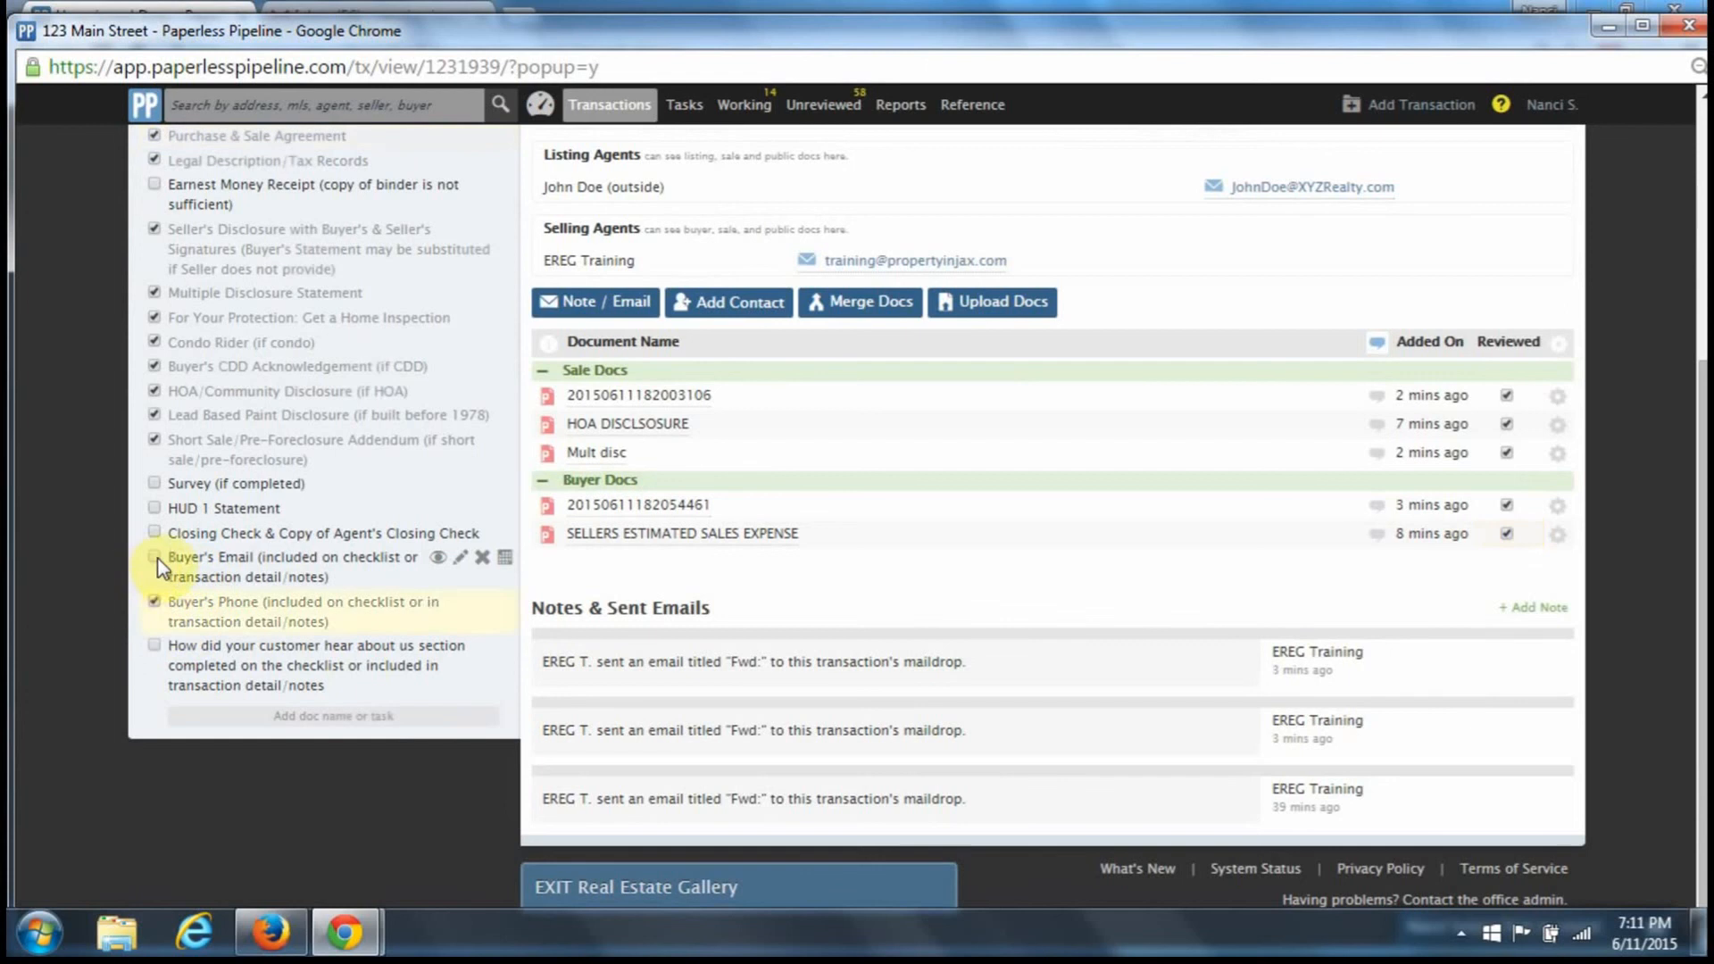
pyautogui.click(163, 649)
pyautogui.scroll(3, 162, 625)
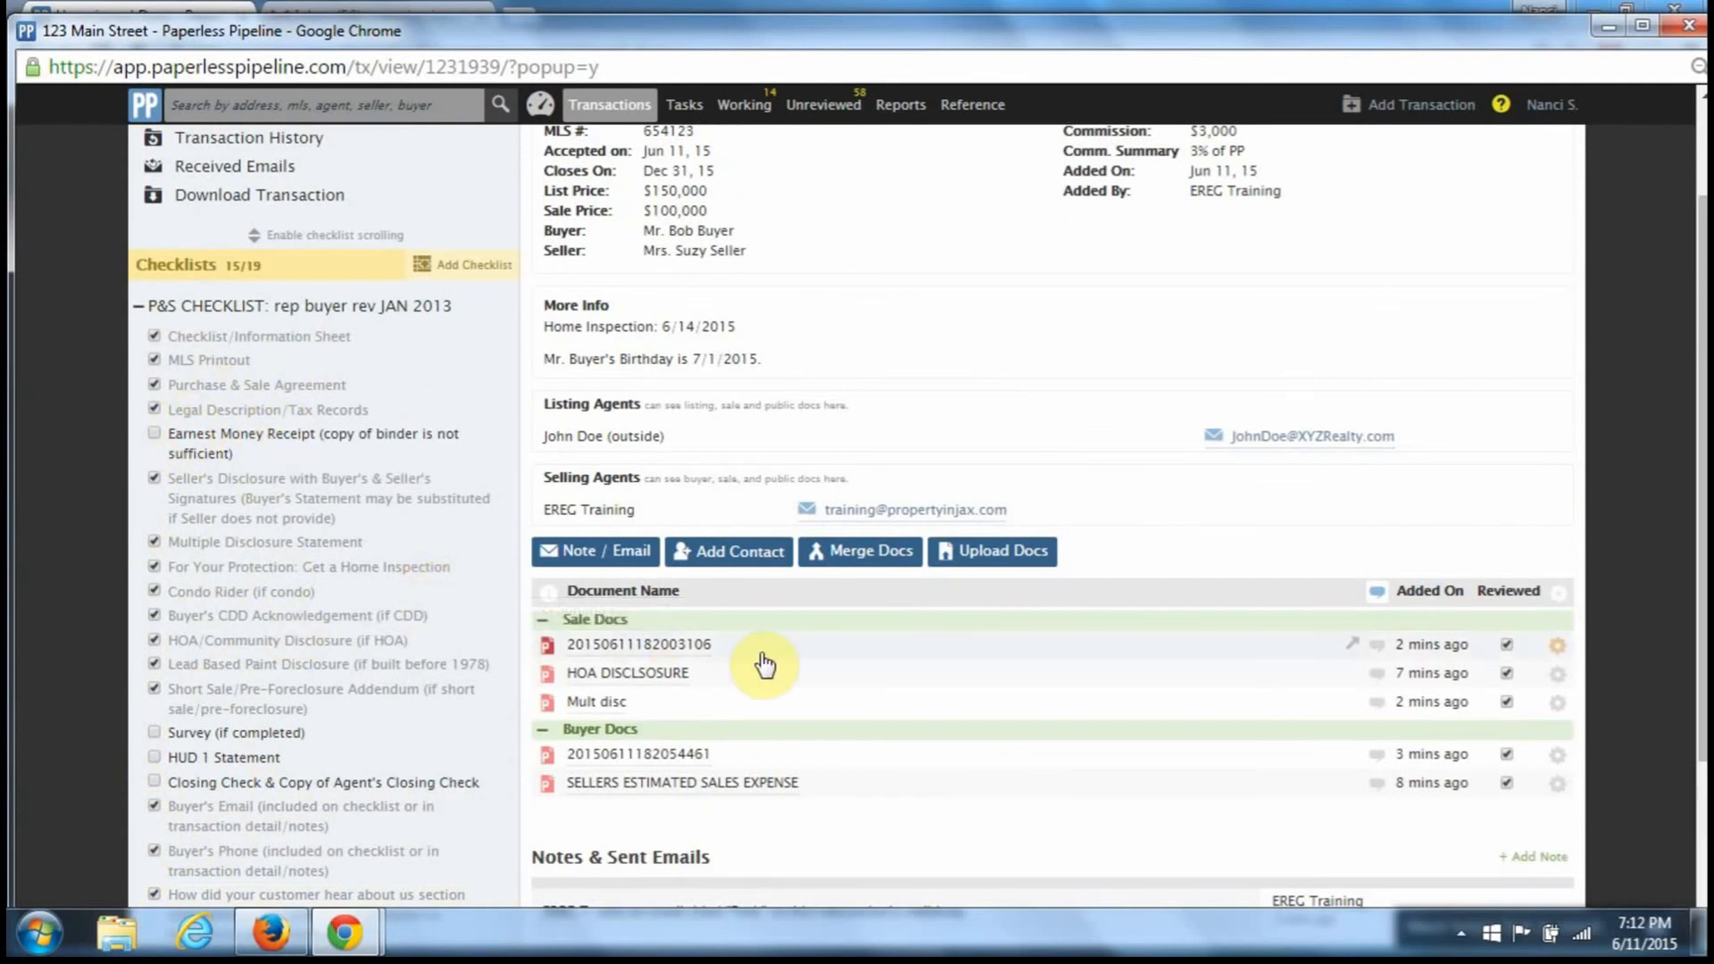
pyautogui.scroll(-3, 765, 664)
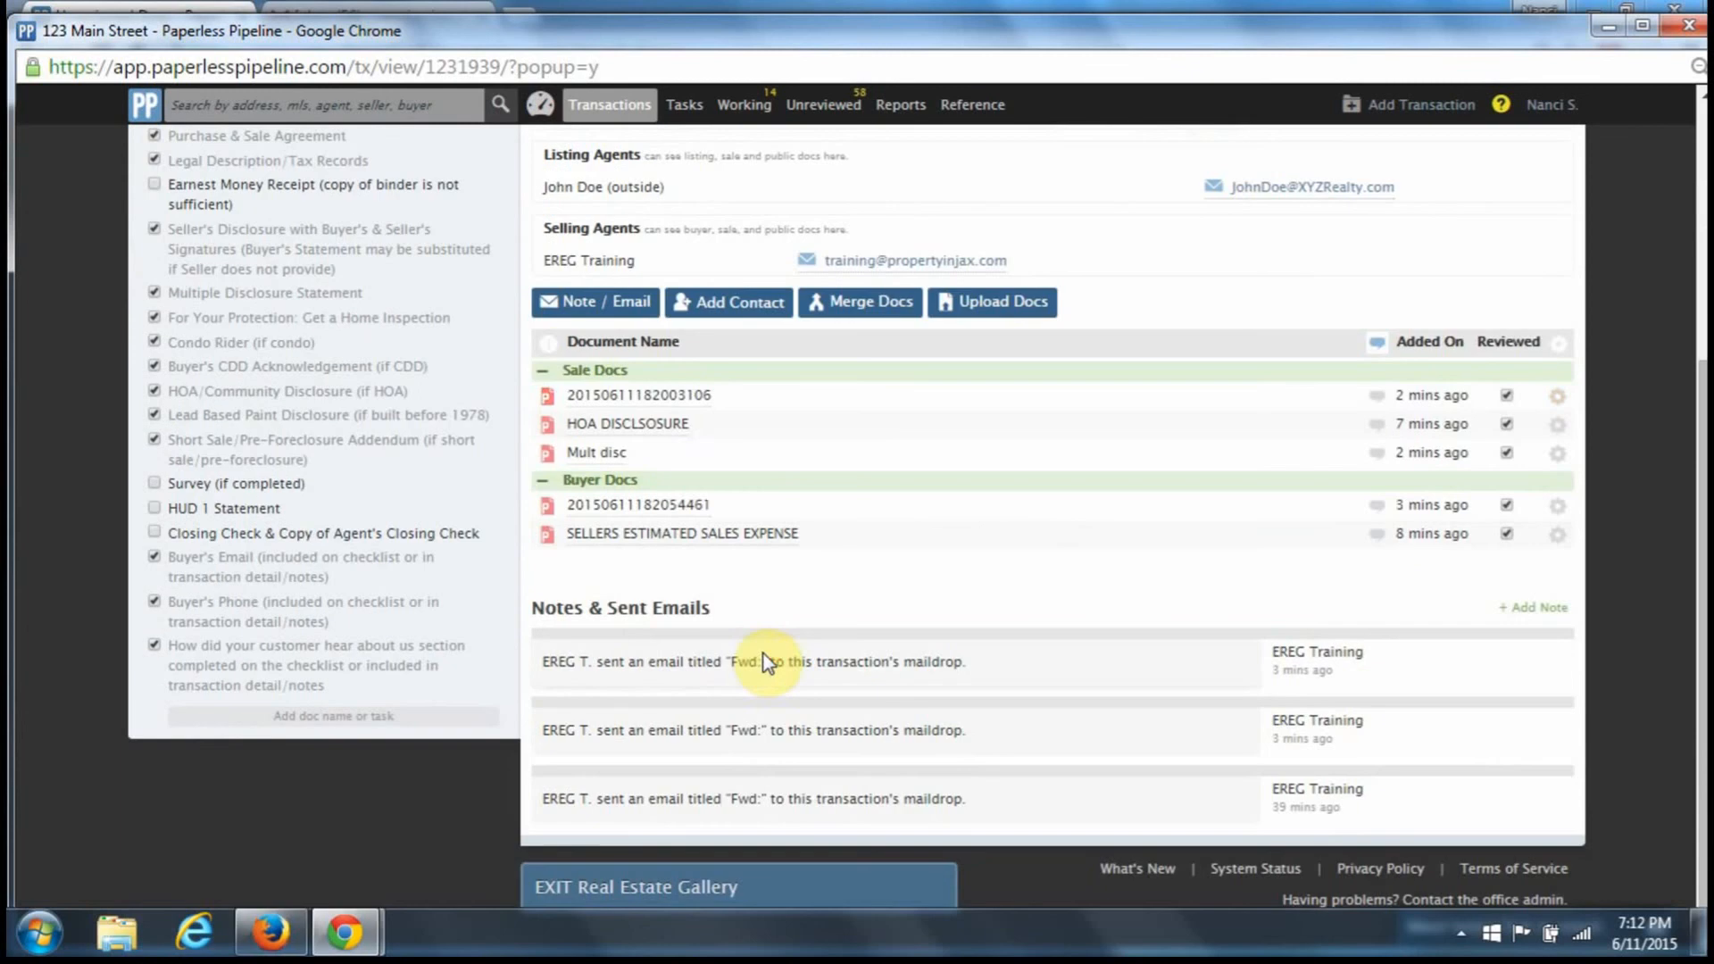
# - Email a 'Transaction status' note with incomplete tasks appended to a staff member
pyautogui.click(606, 313)
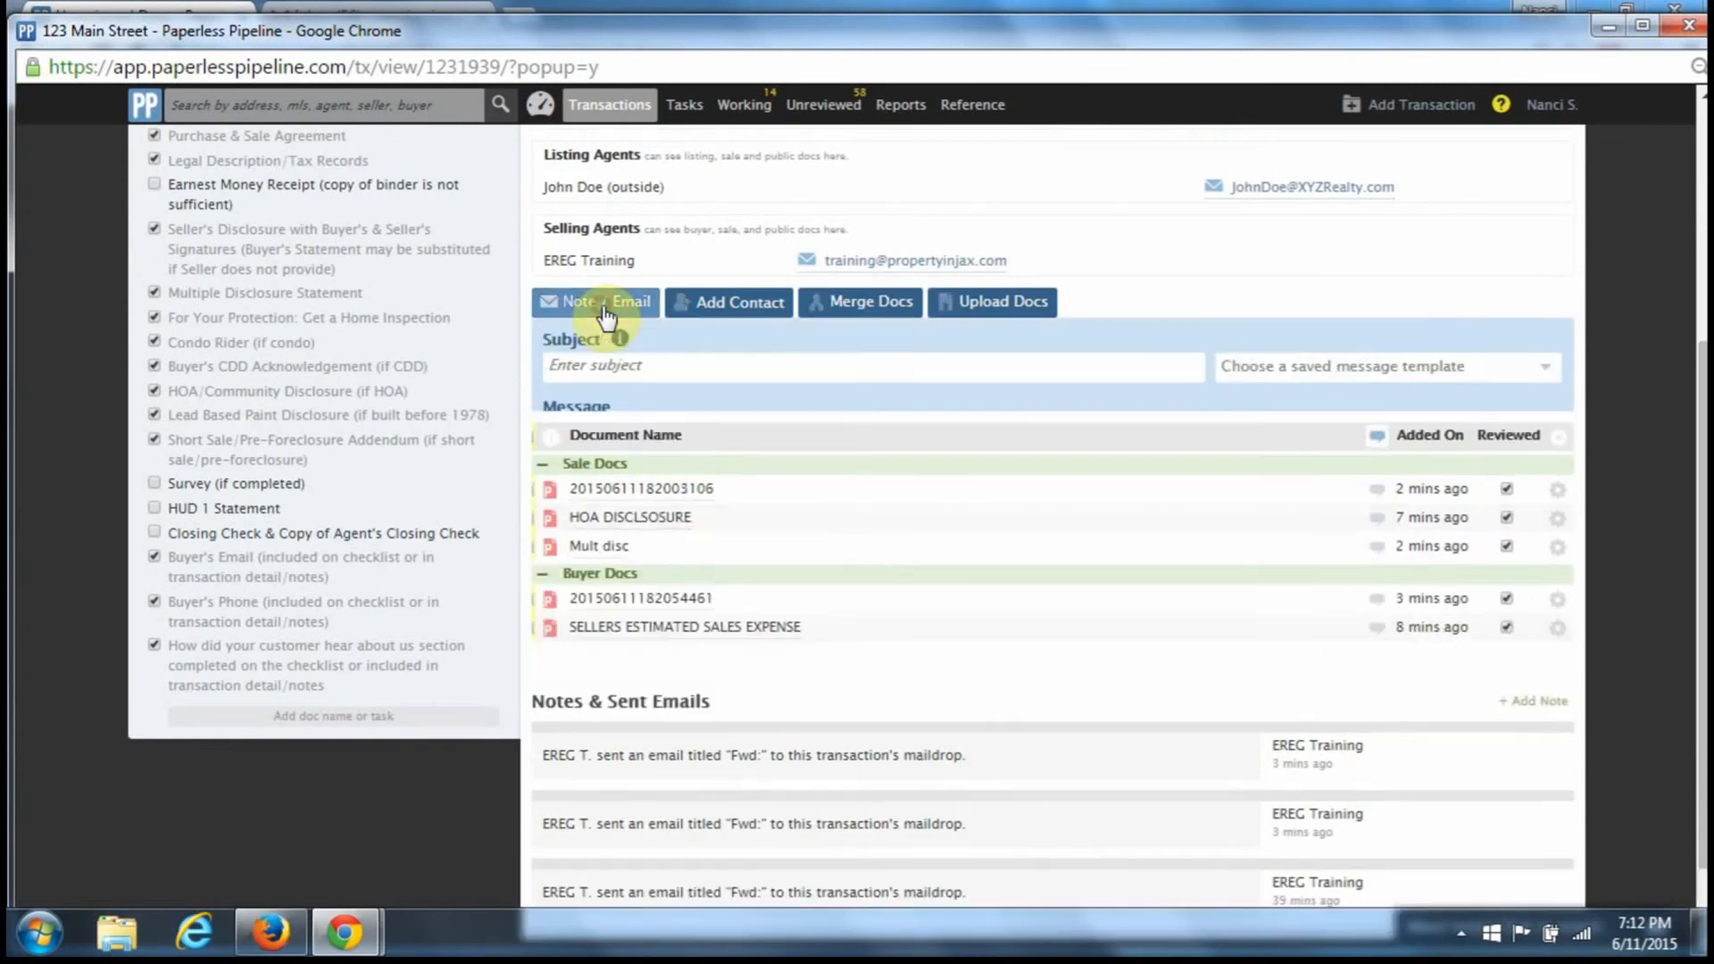
pyautogui.click(632, 373)
pyautogui.click(638, 403)
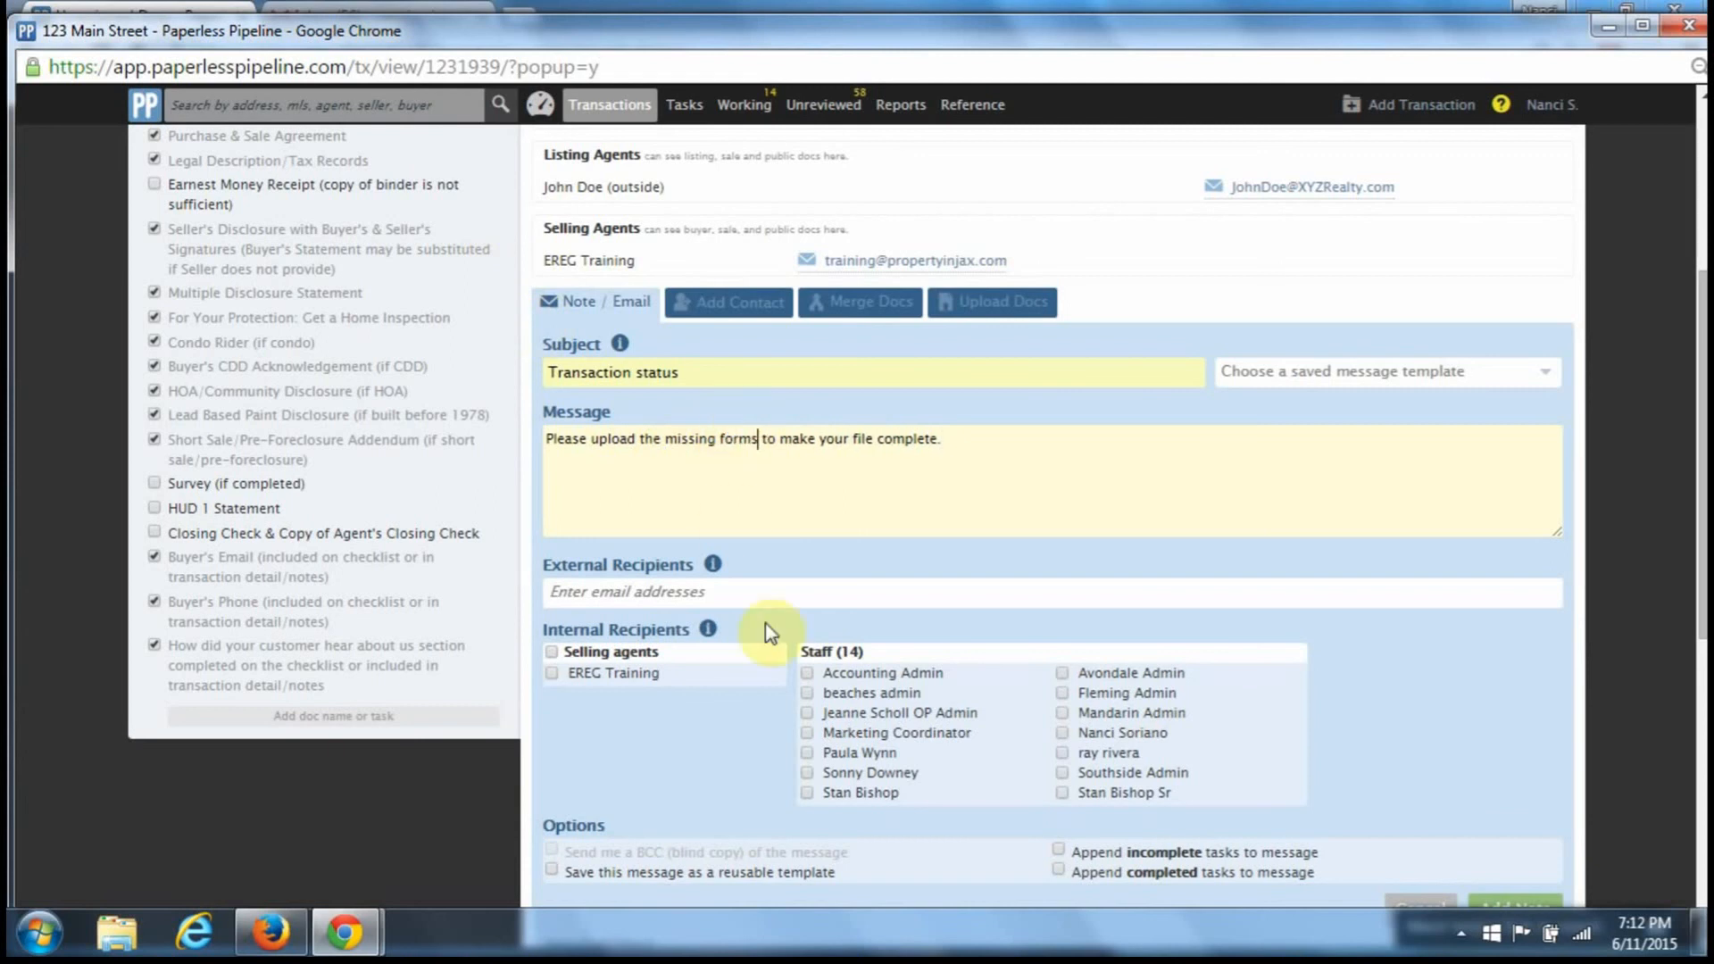
pyautogui.scroll(-2, 1126, 785)
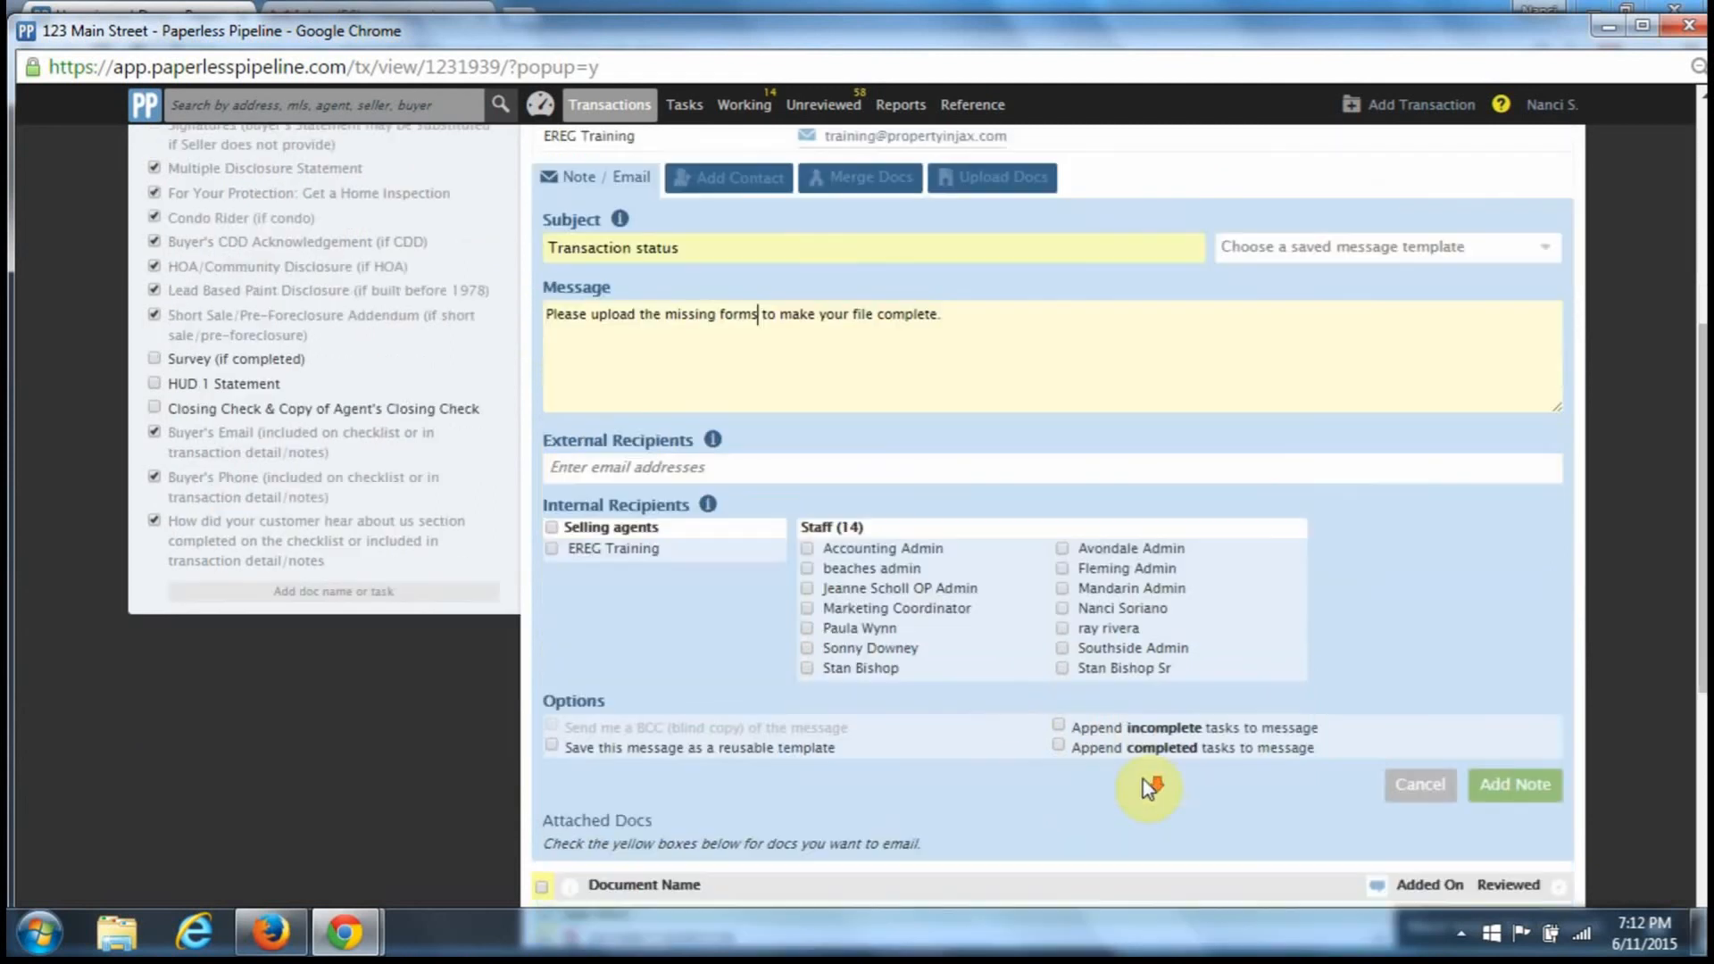
pyautogui.click(1059, 725)
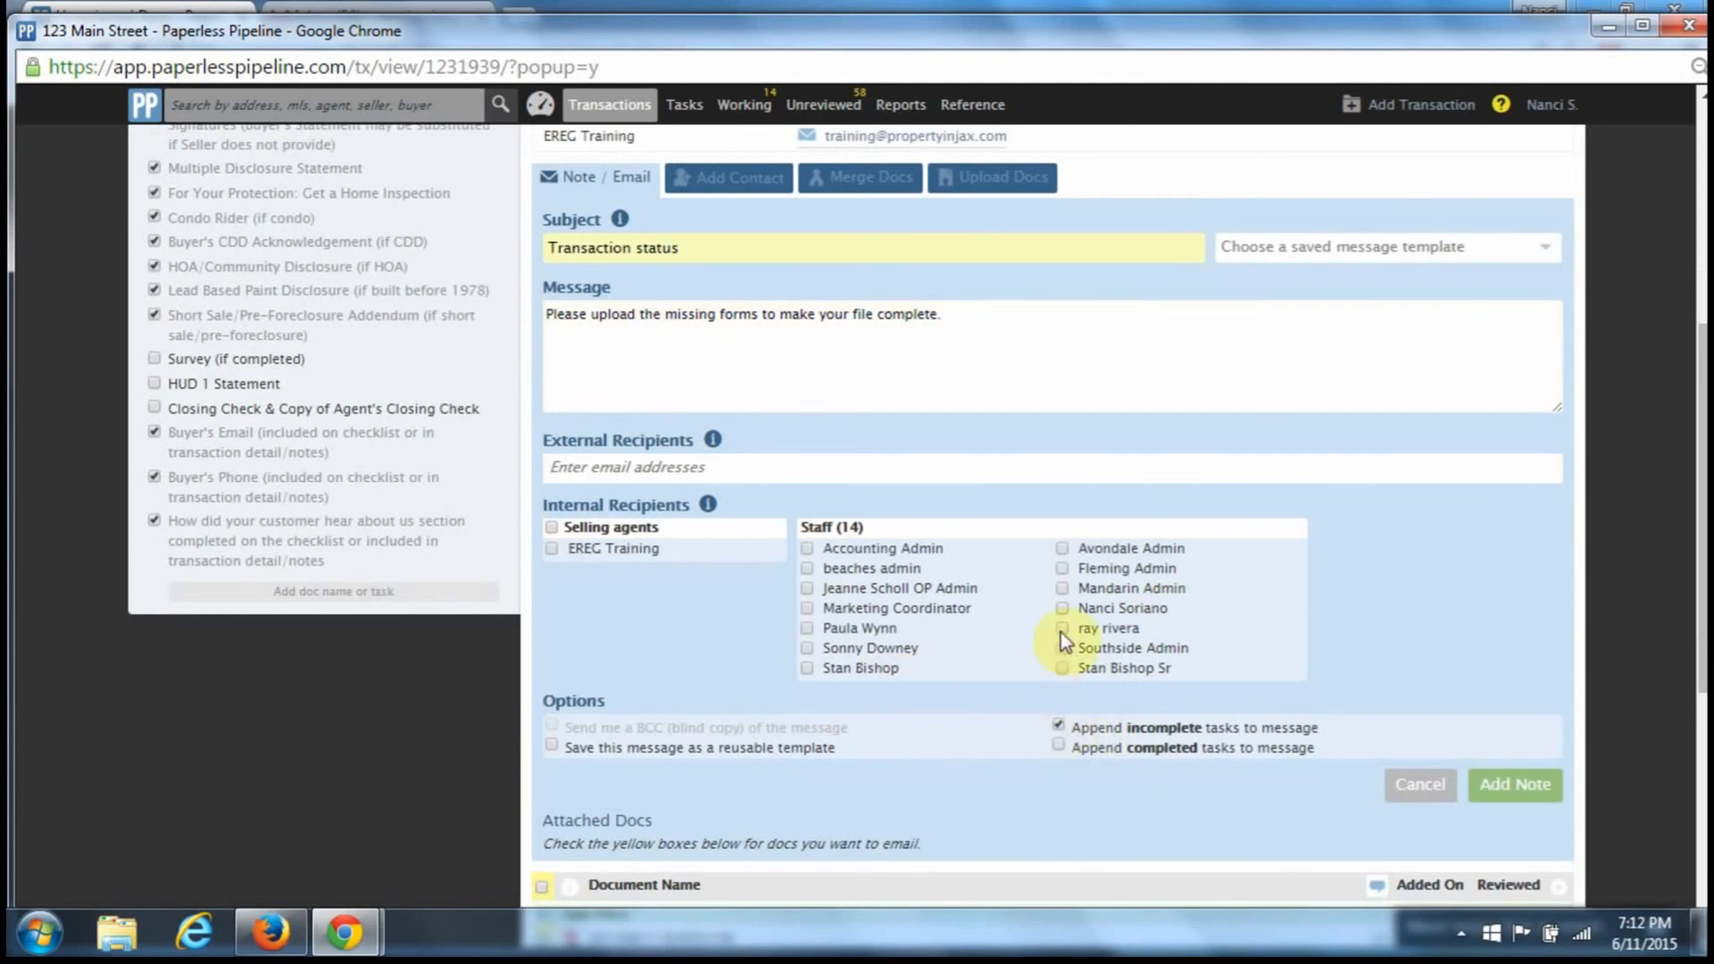
pyautogui.click(1061, 610)
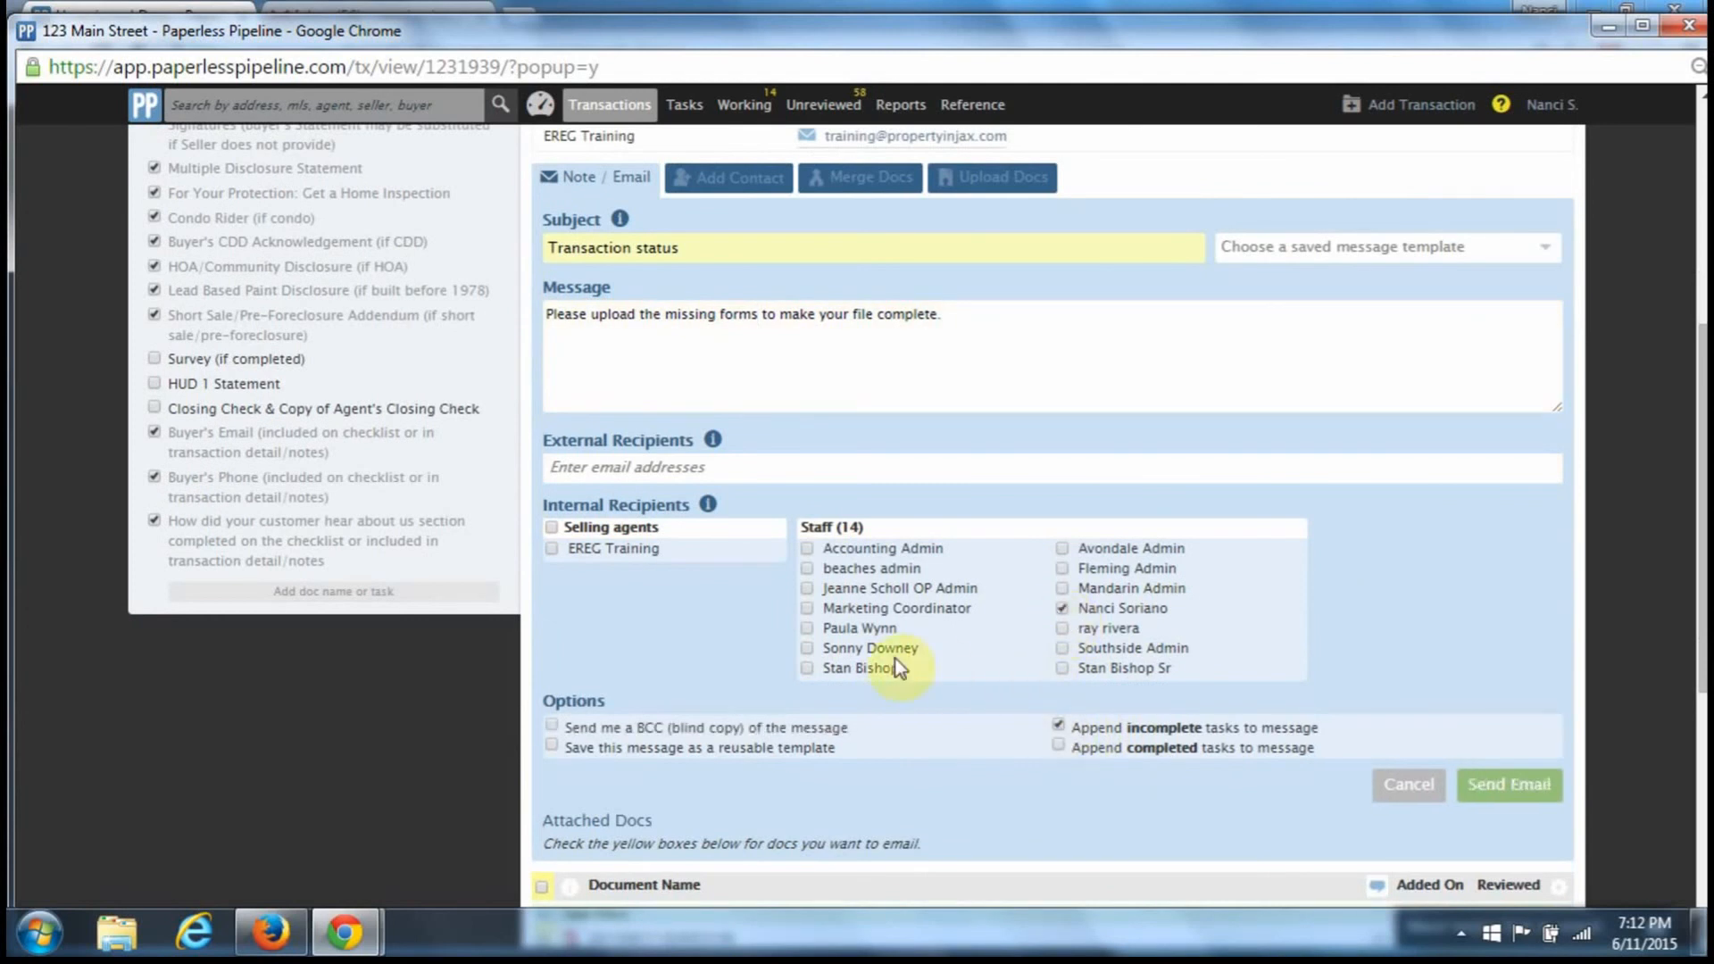
pyautogui.click(1556, 785)
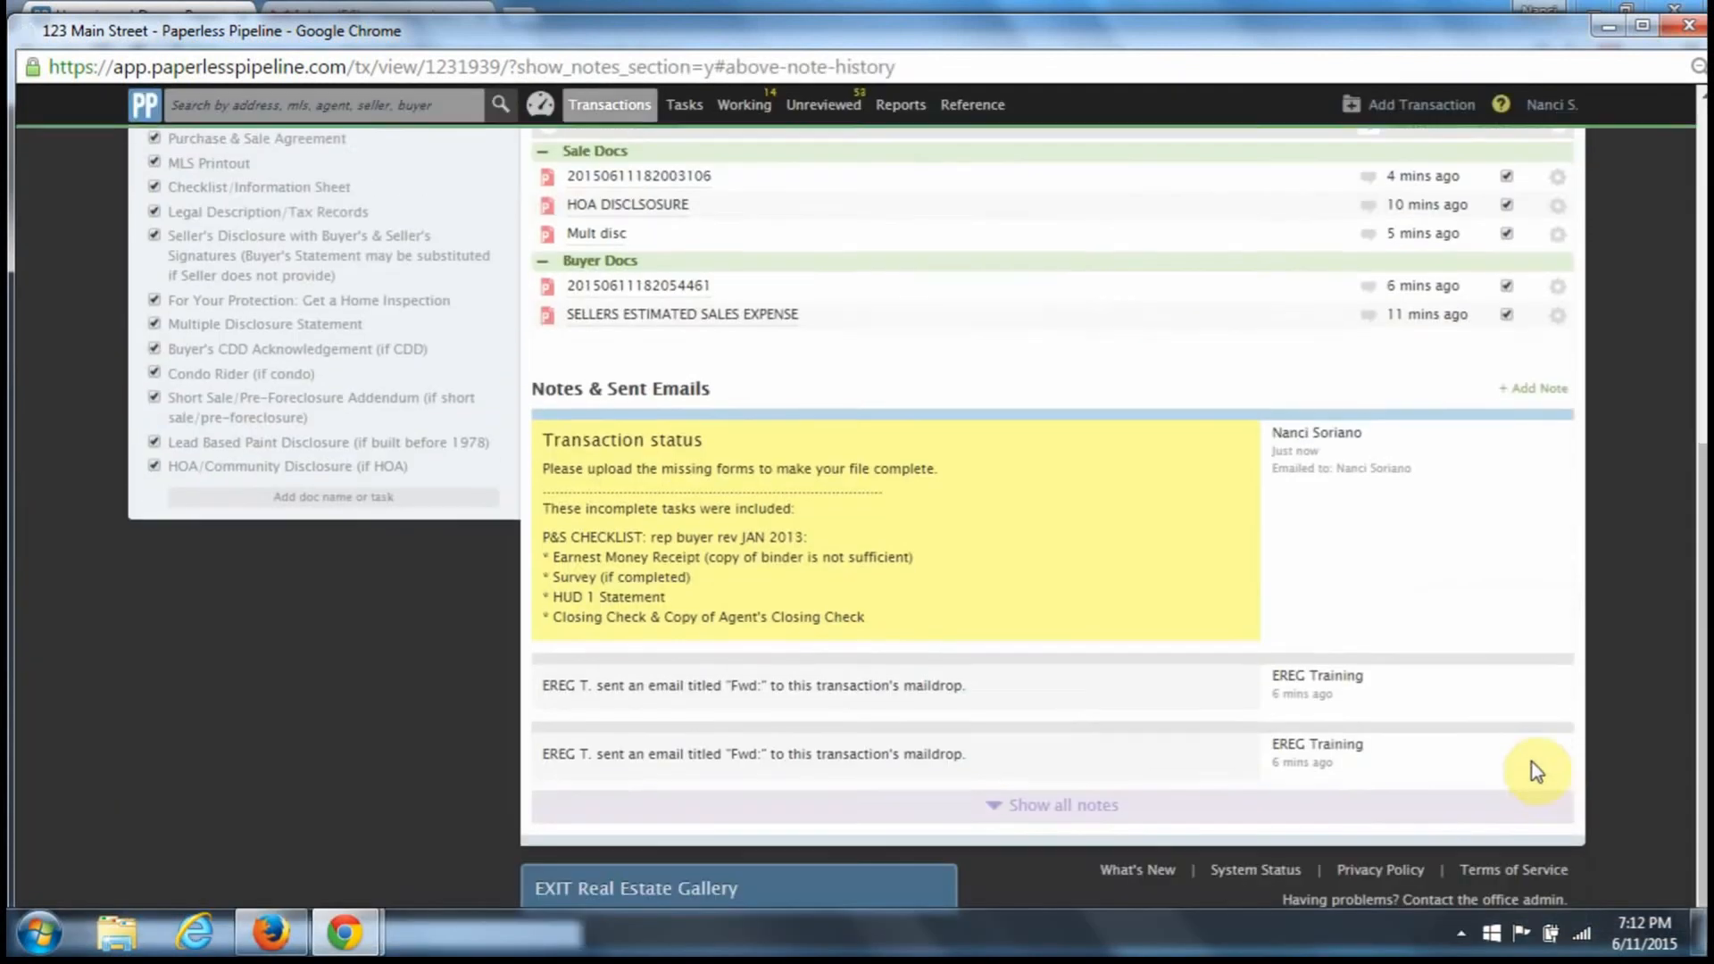
# - Move from the Unreviewed Docs window over to the Gmail inbox
pyautogui.scroll(5, 1249, 732)
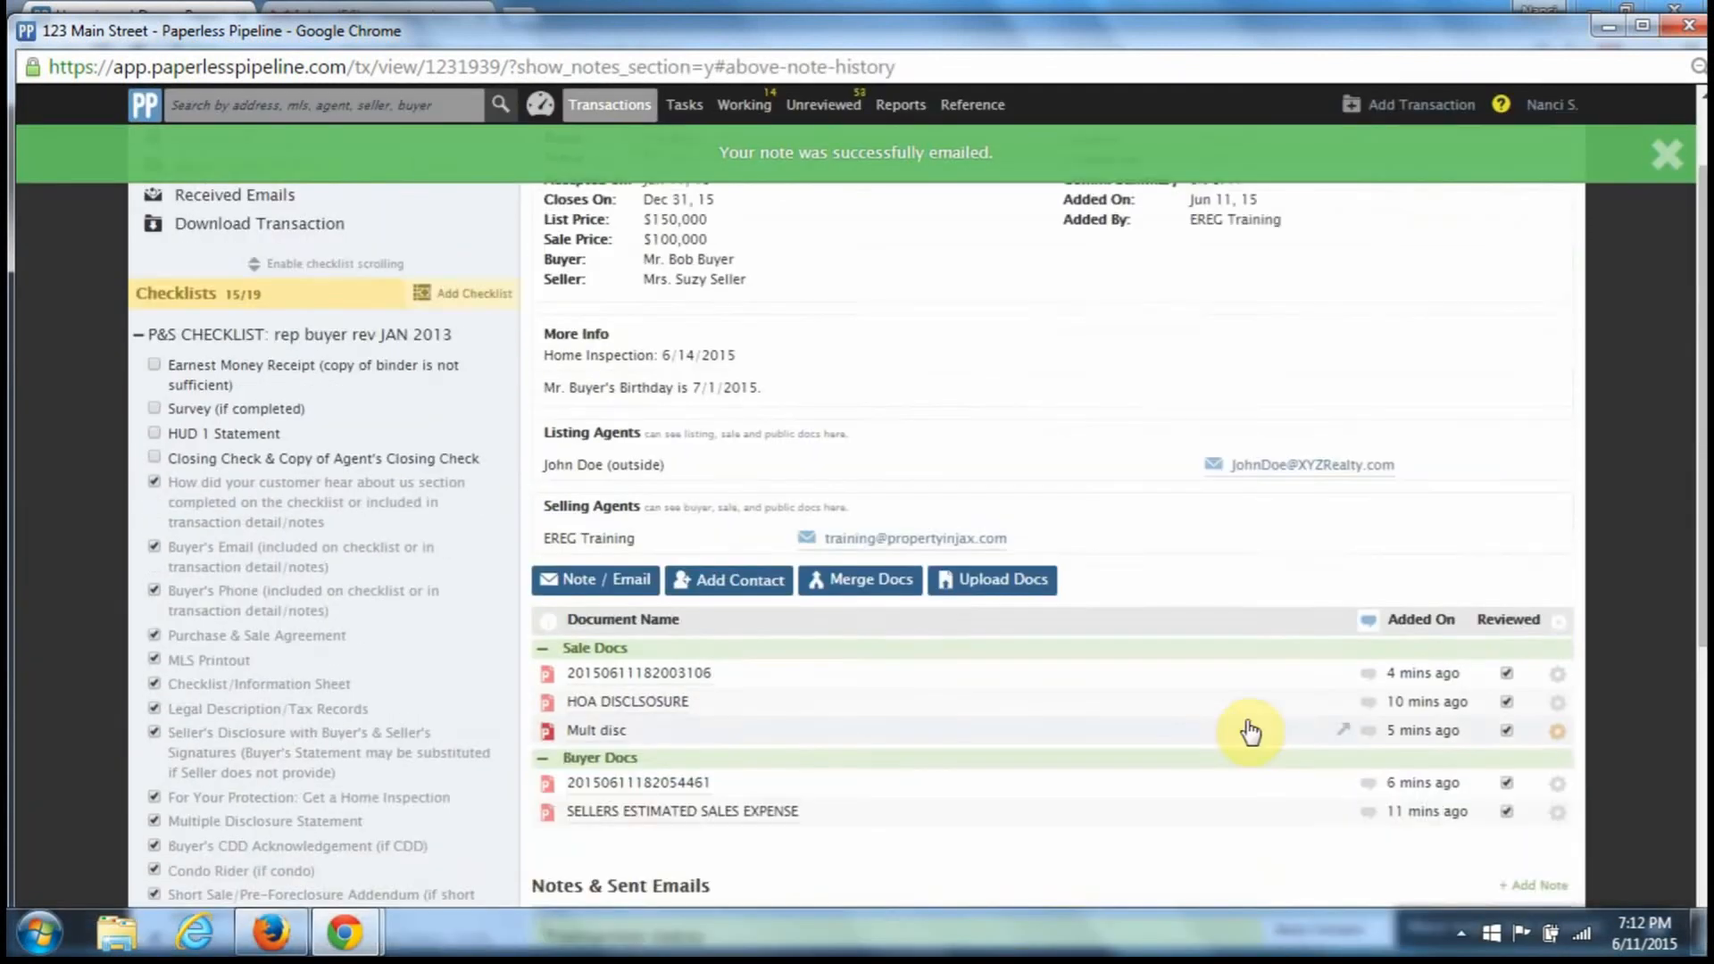
pyautogui.scroll(1, 1249, 732)
pyautogui.moveTo(339, 933)
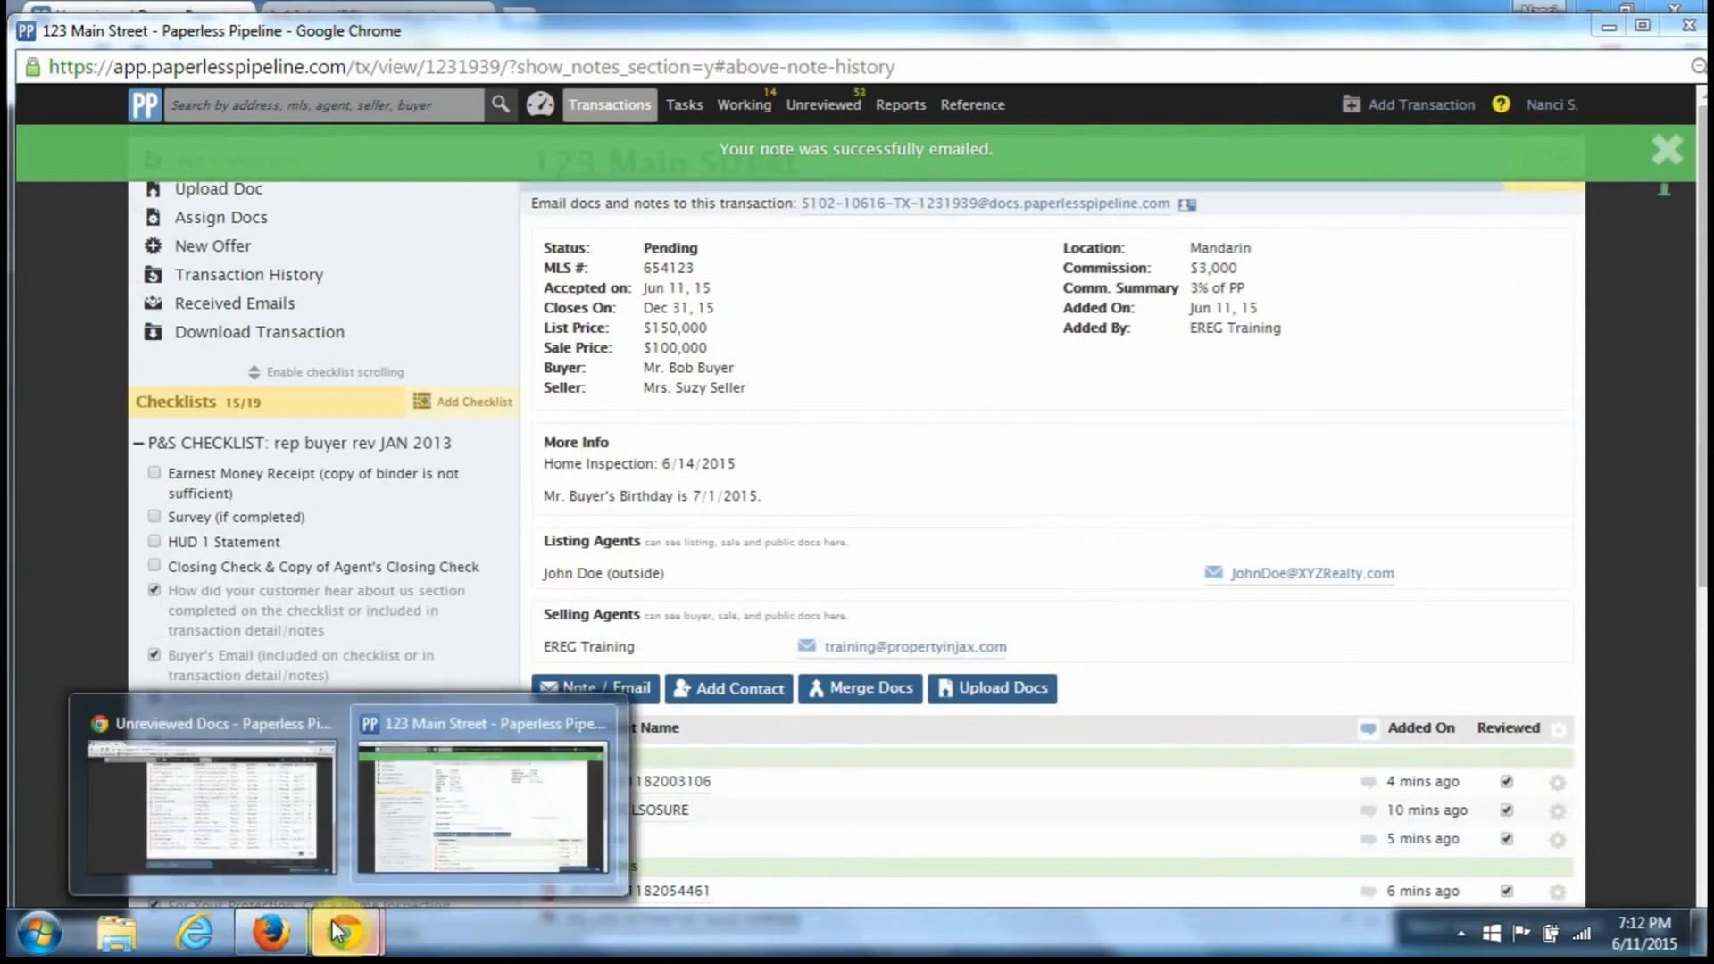
pyautogui.click(313, 819)
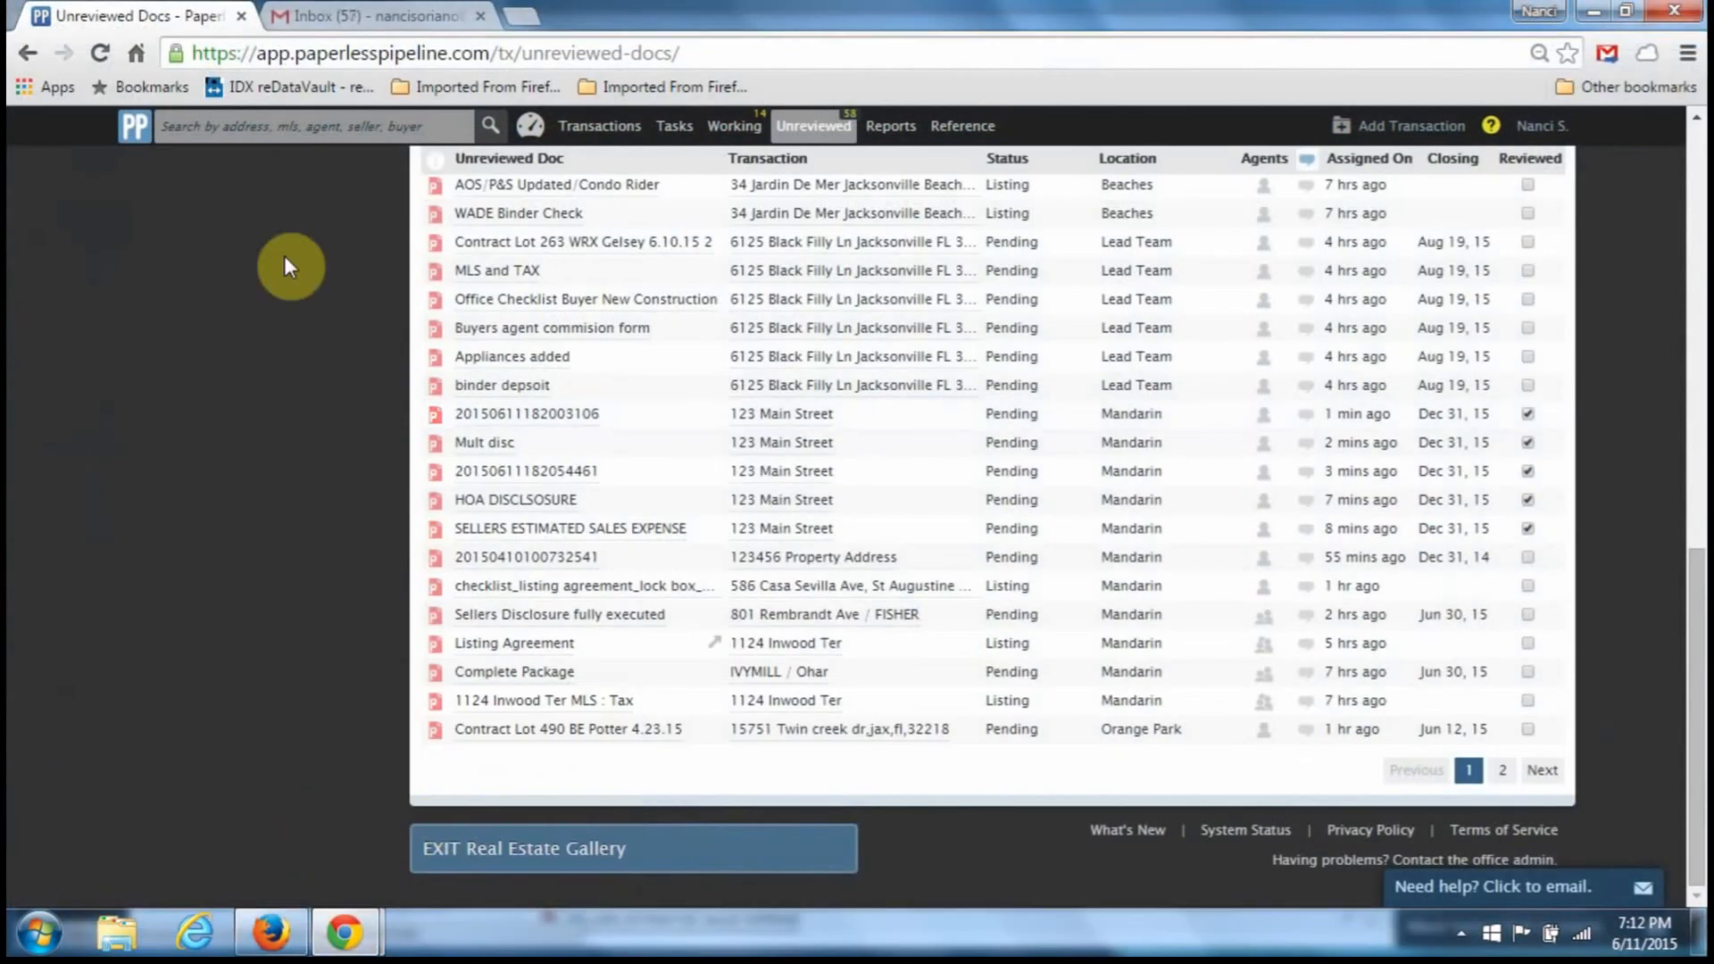
pyautogui.click(384, 16)
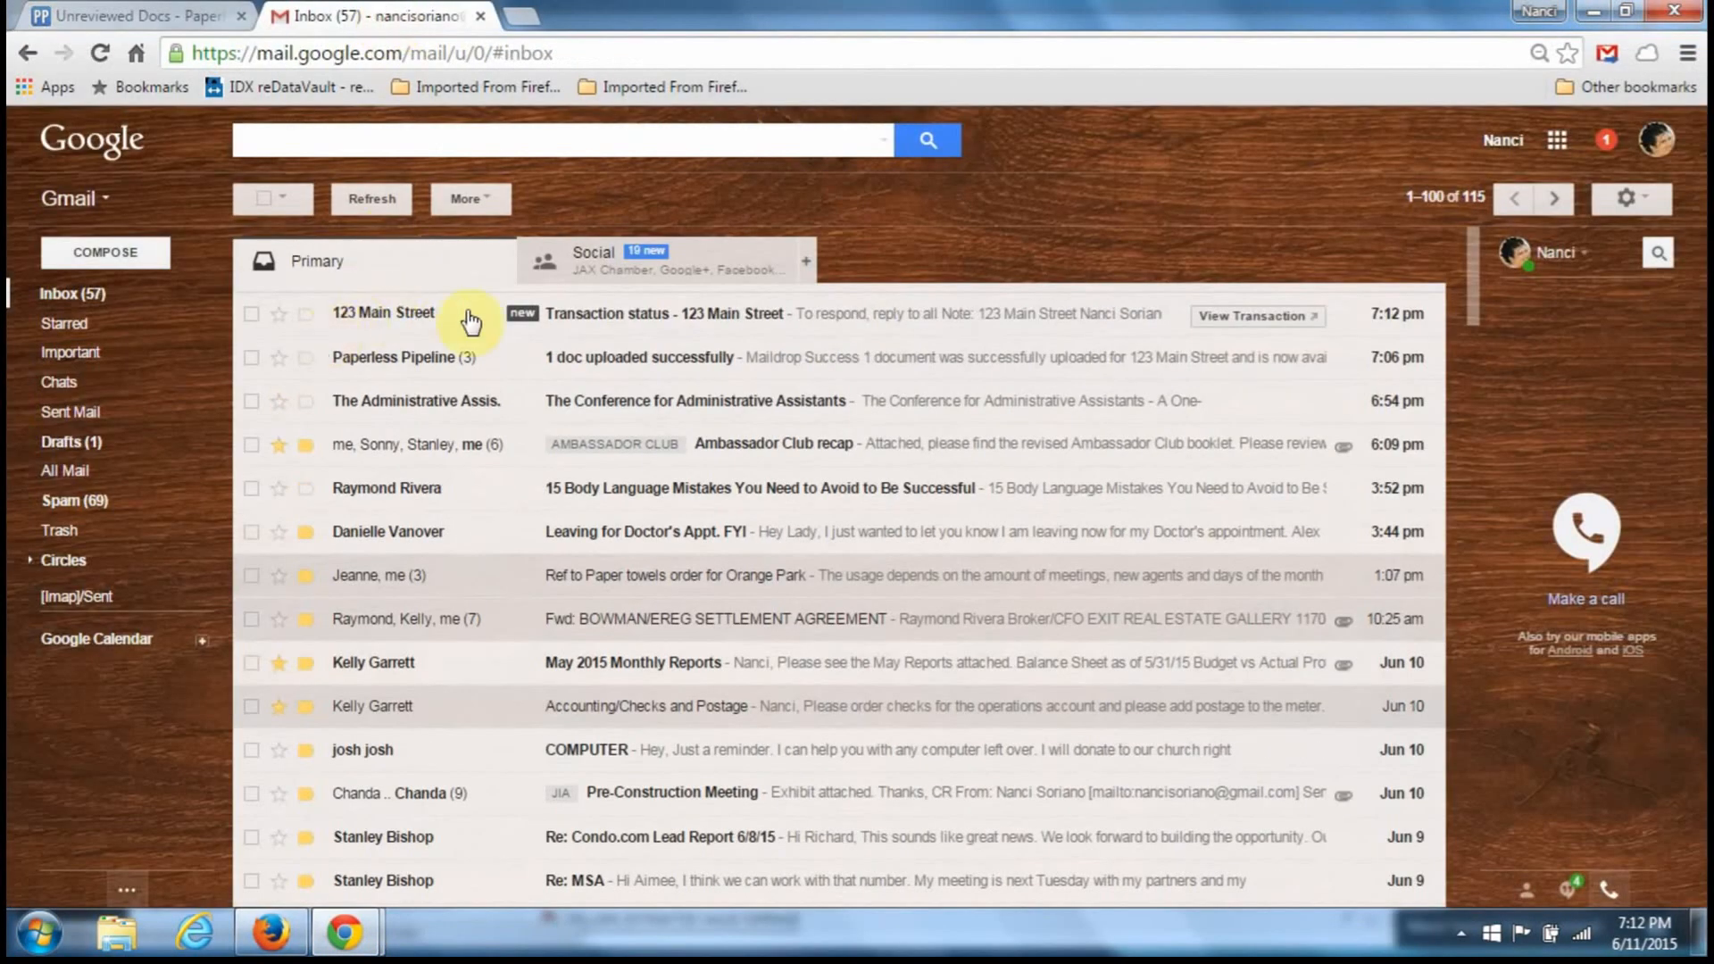
# - Read the 123 Main Street Transaction status email, then go back to Unreviewed Docs
pyautogui.click(379, 321)
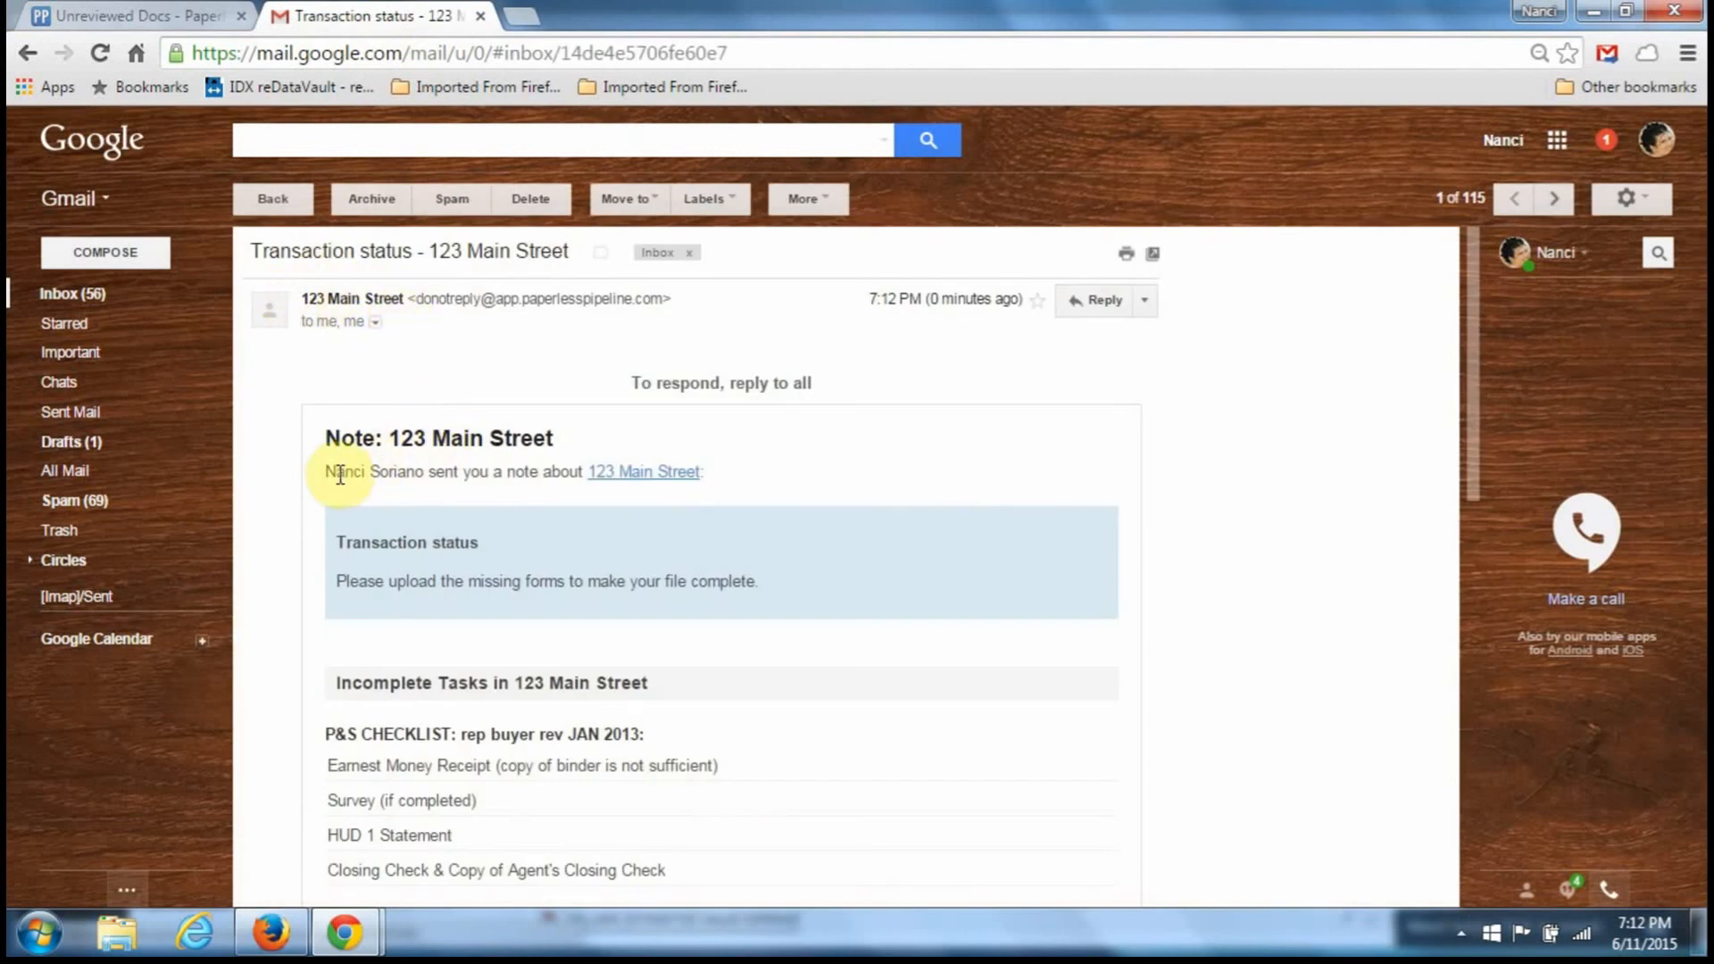
pyautogui.moveTo(411, 466); pyautogui.dragTo(749, 489)
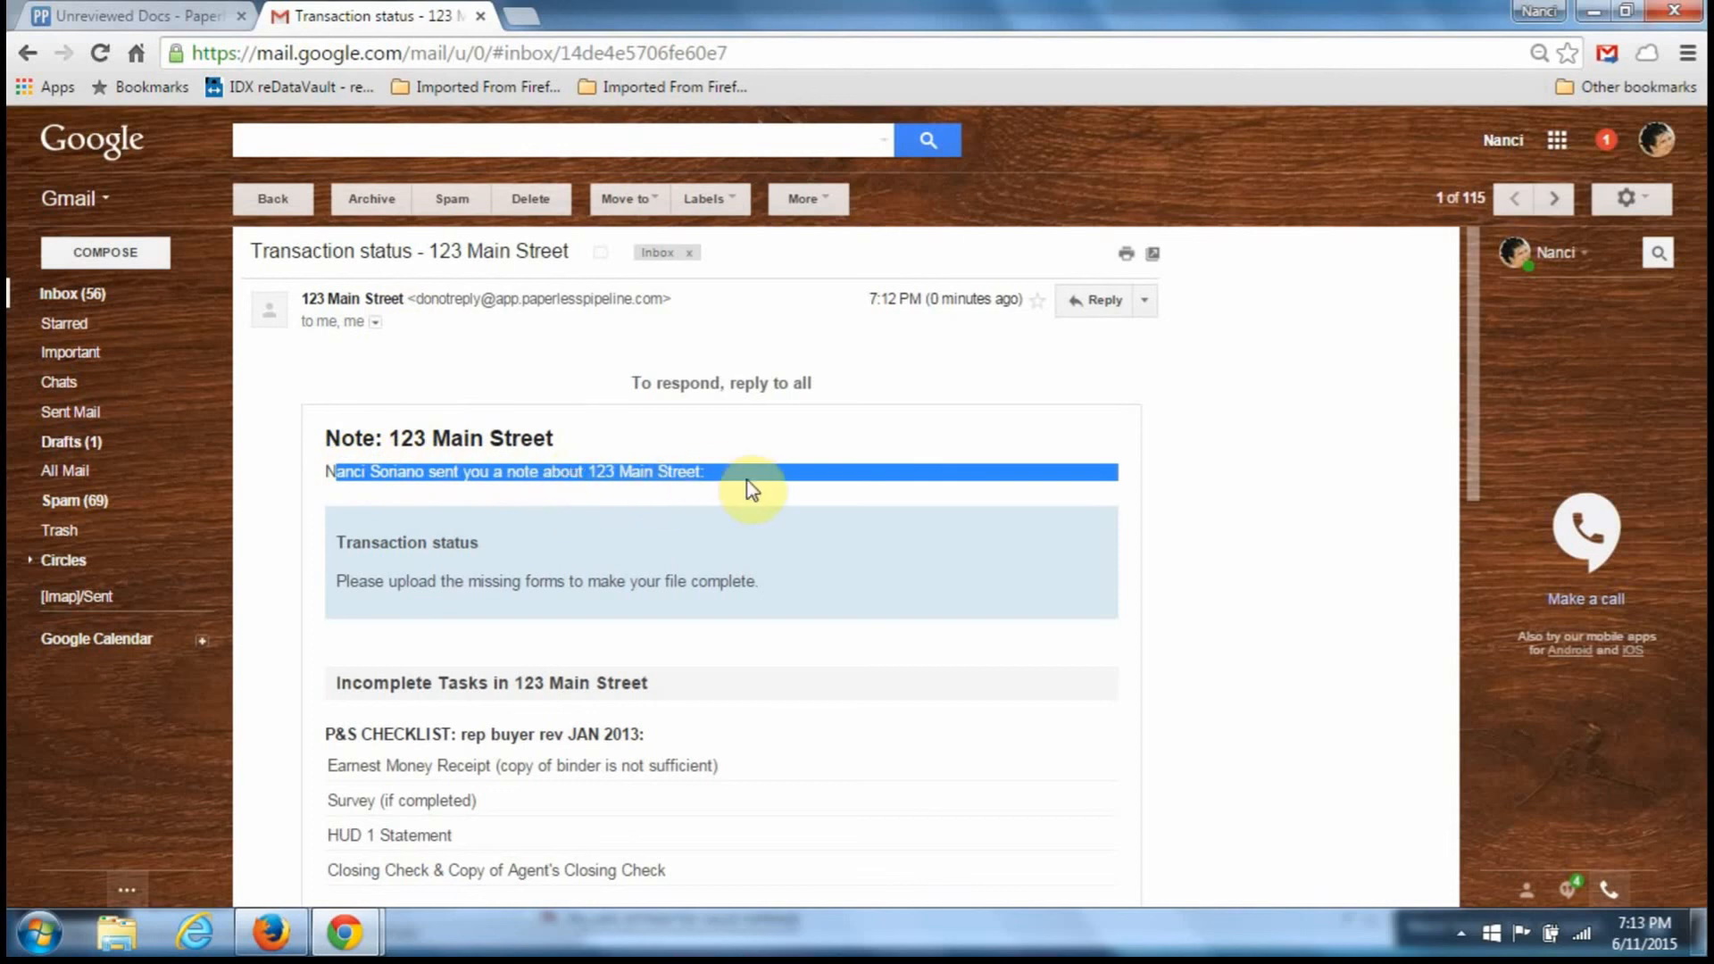
pyautogui.scroll(-1, 535, 688)
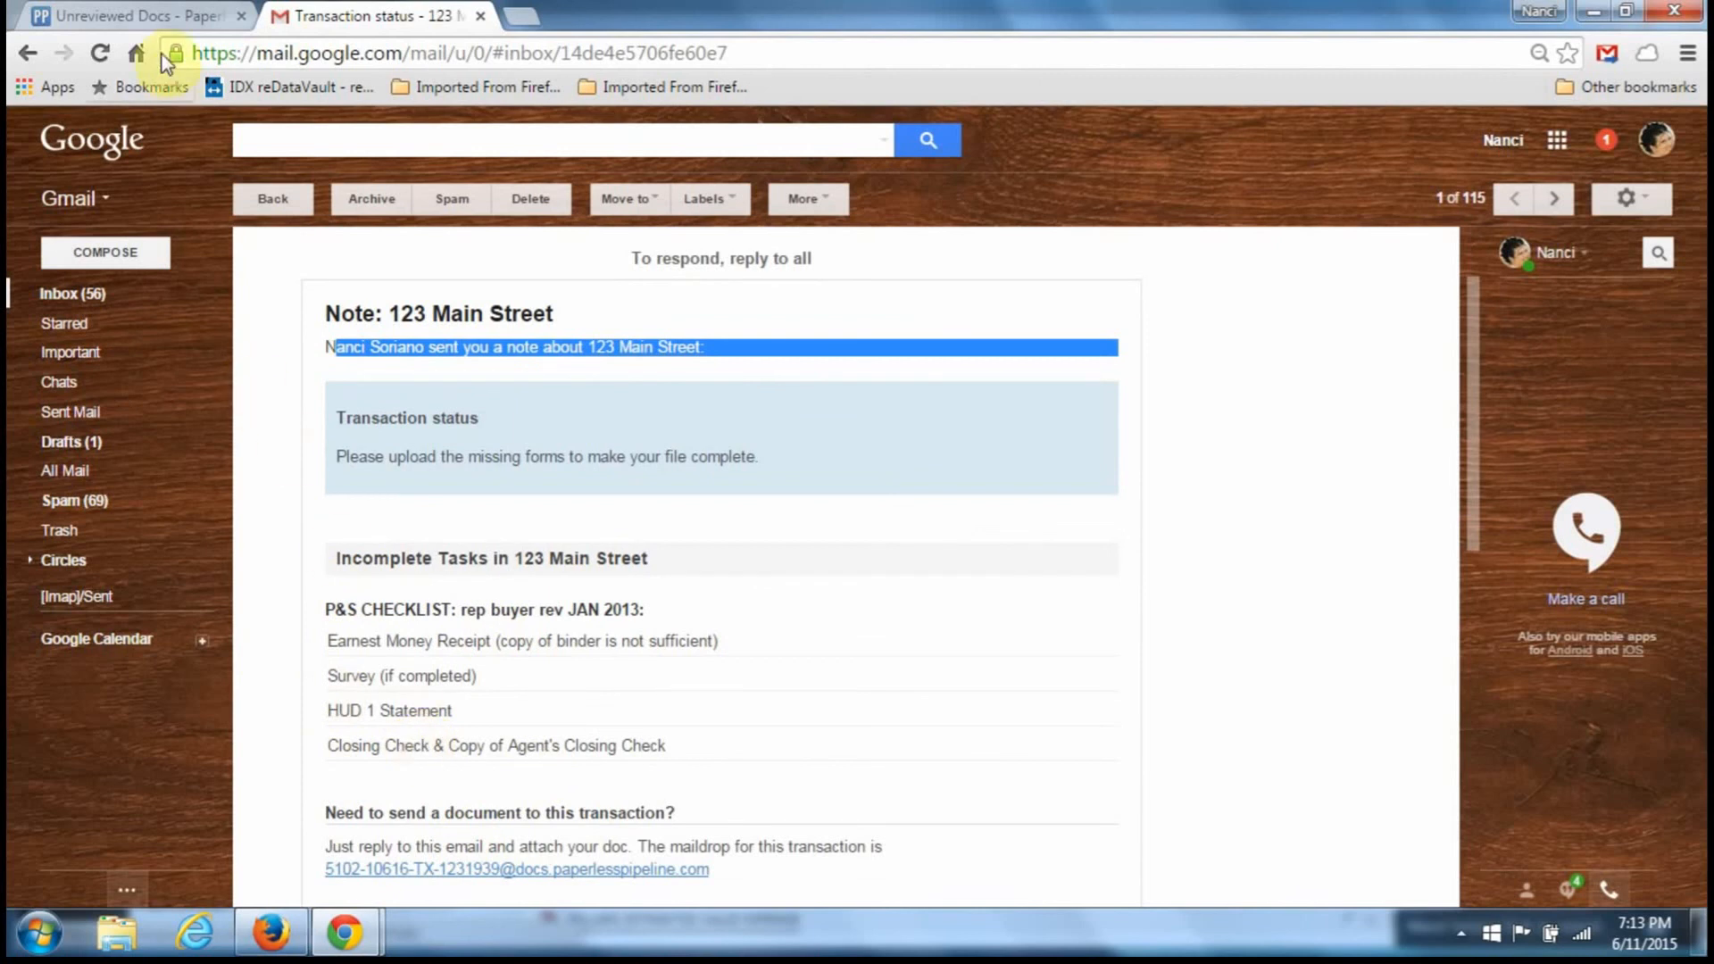
pyautogui.click(163, 16)
pyautogui.scroll(10, 584, 700)
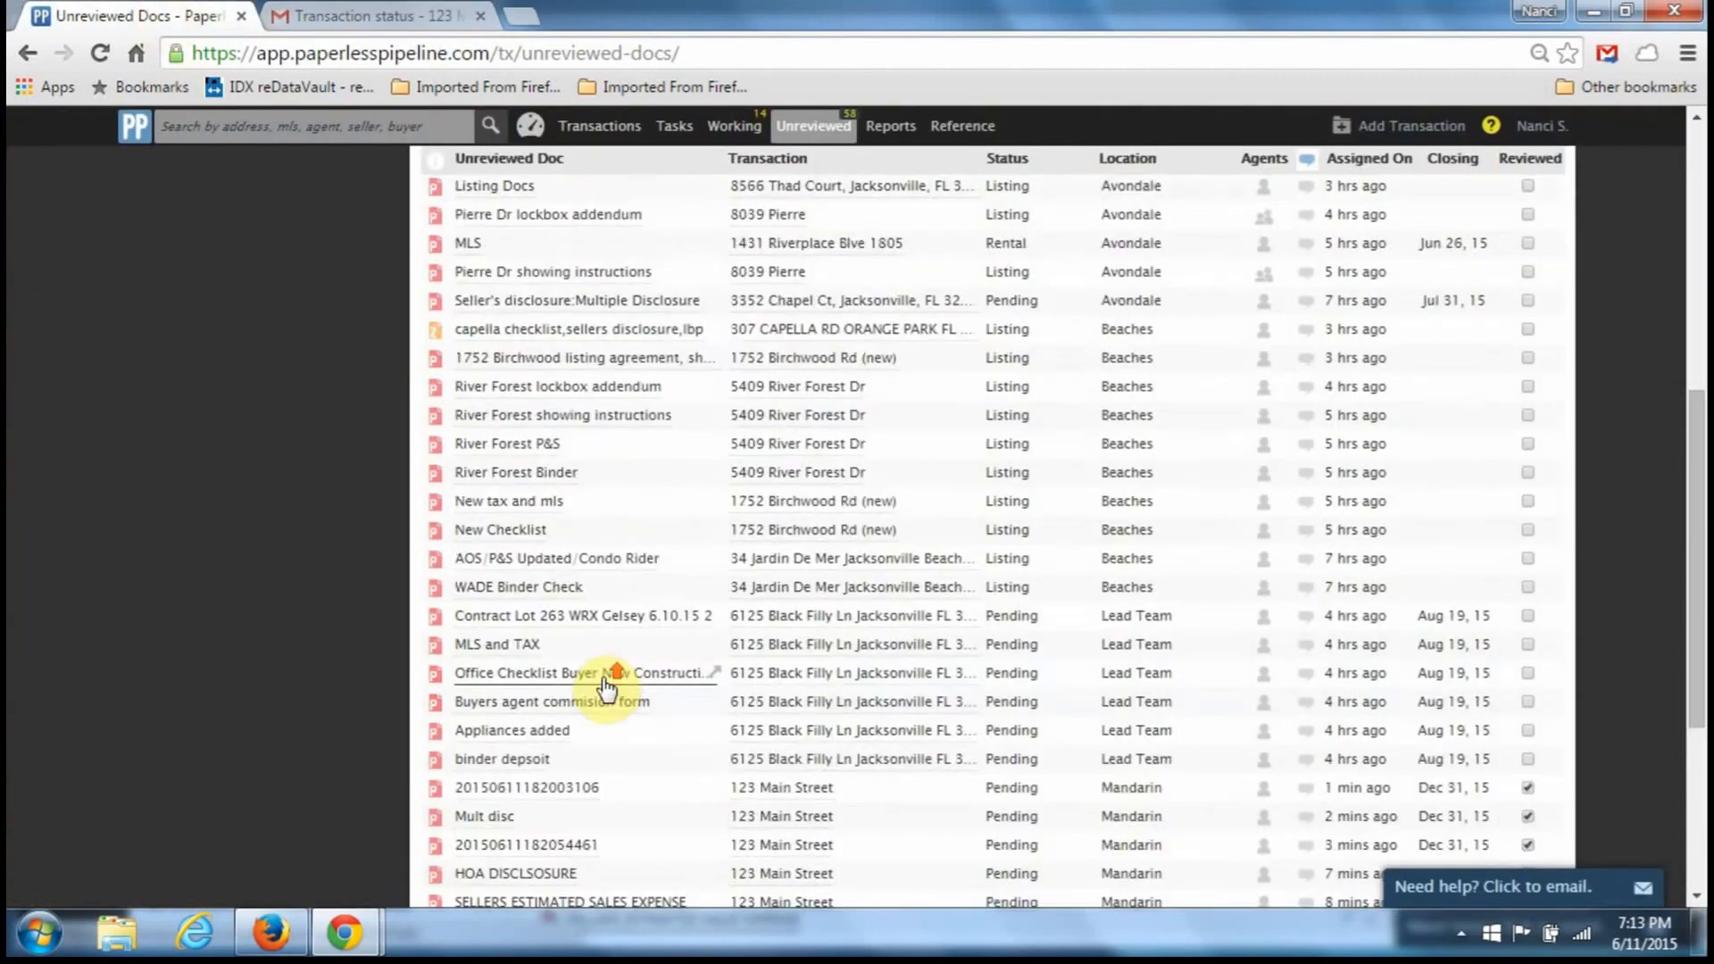
# - Compare the agent's view of 123 Main Street with the office's view
pyautogui.click(284, 933)
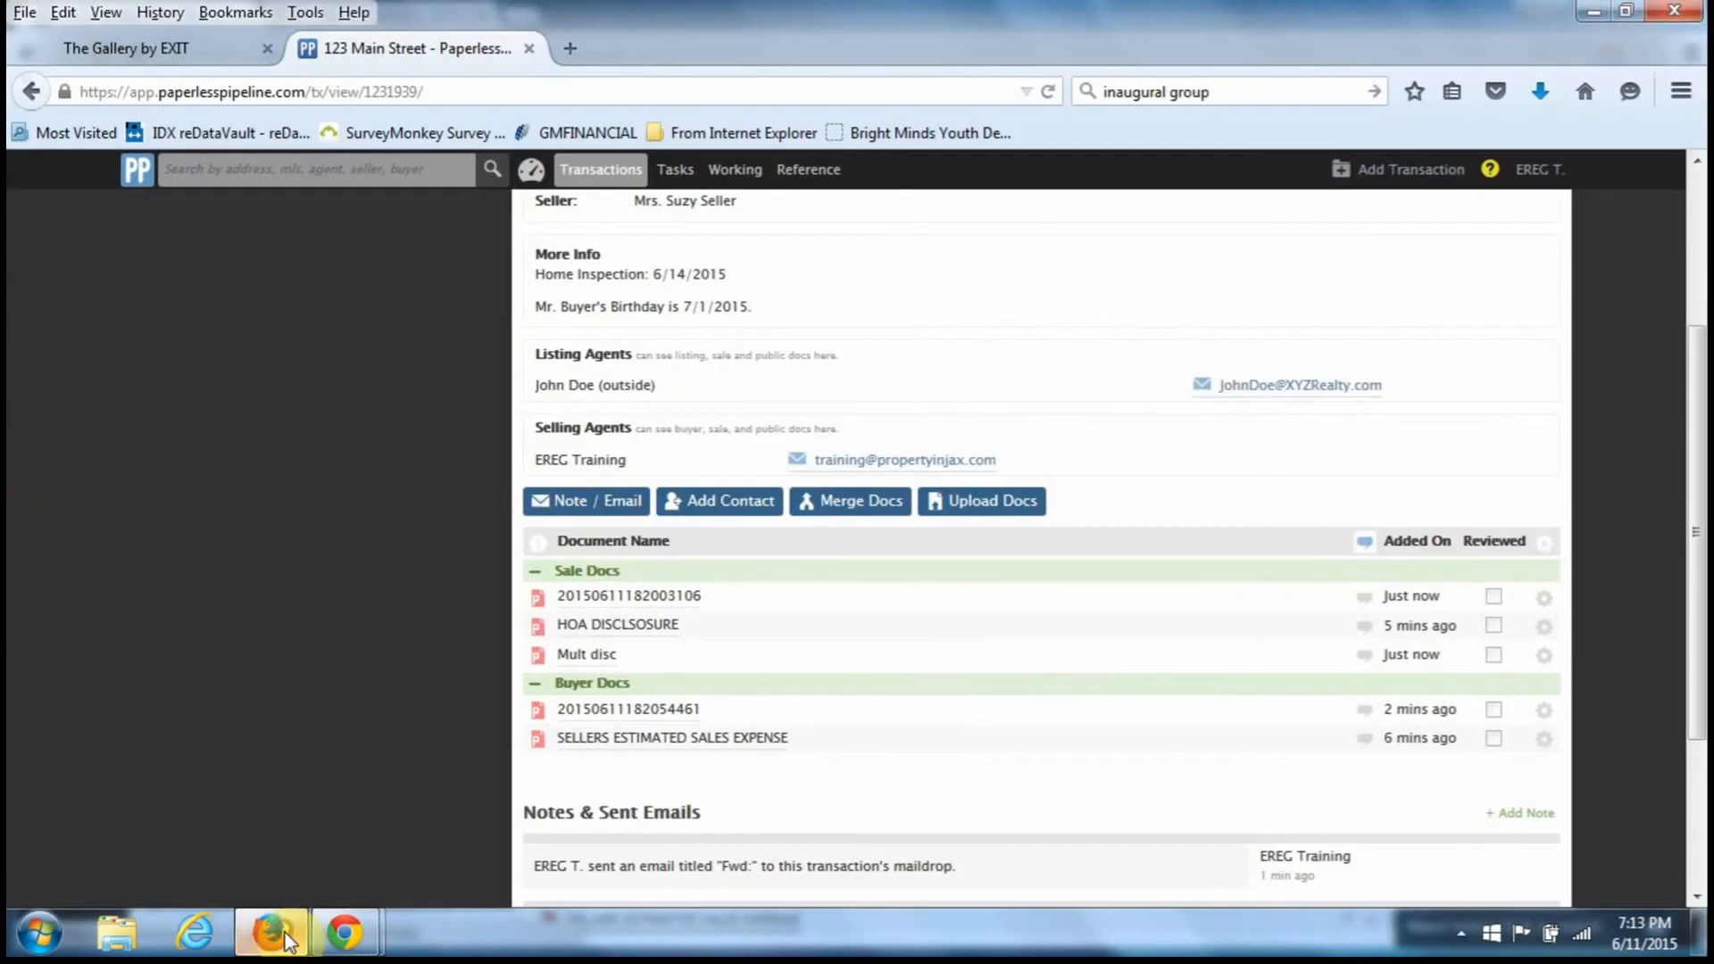
pyautogui.scroll(-3, 692, 597)
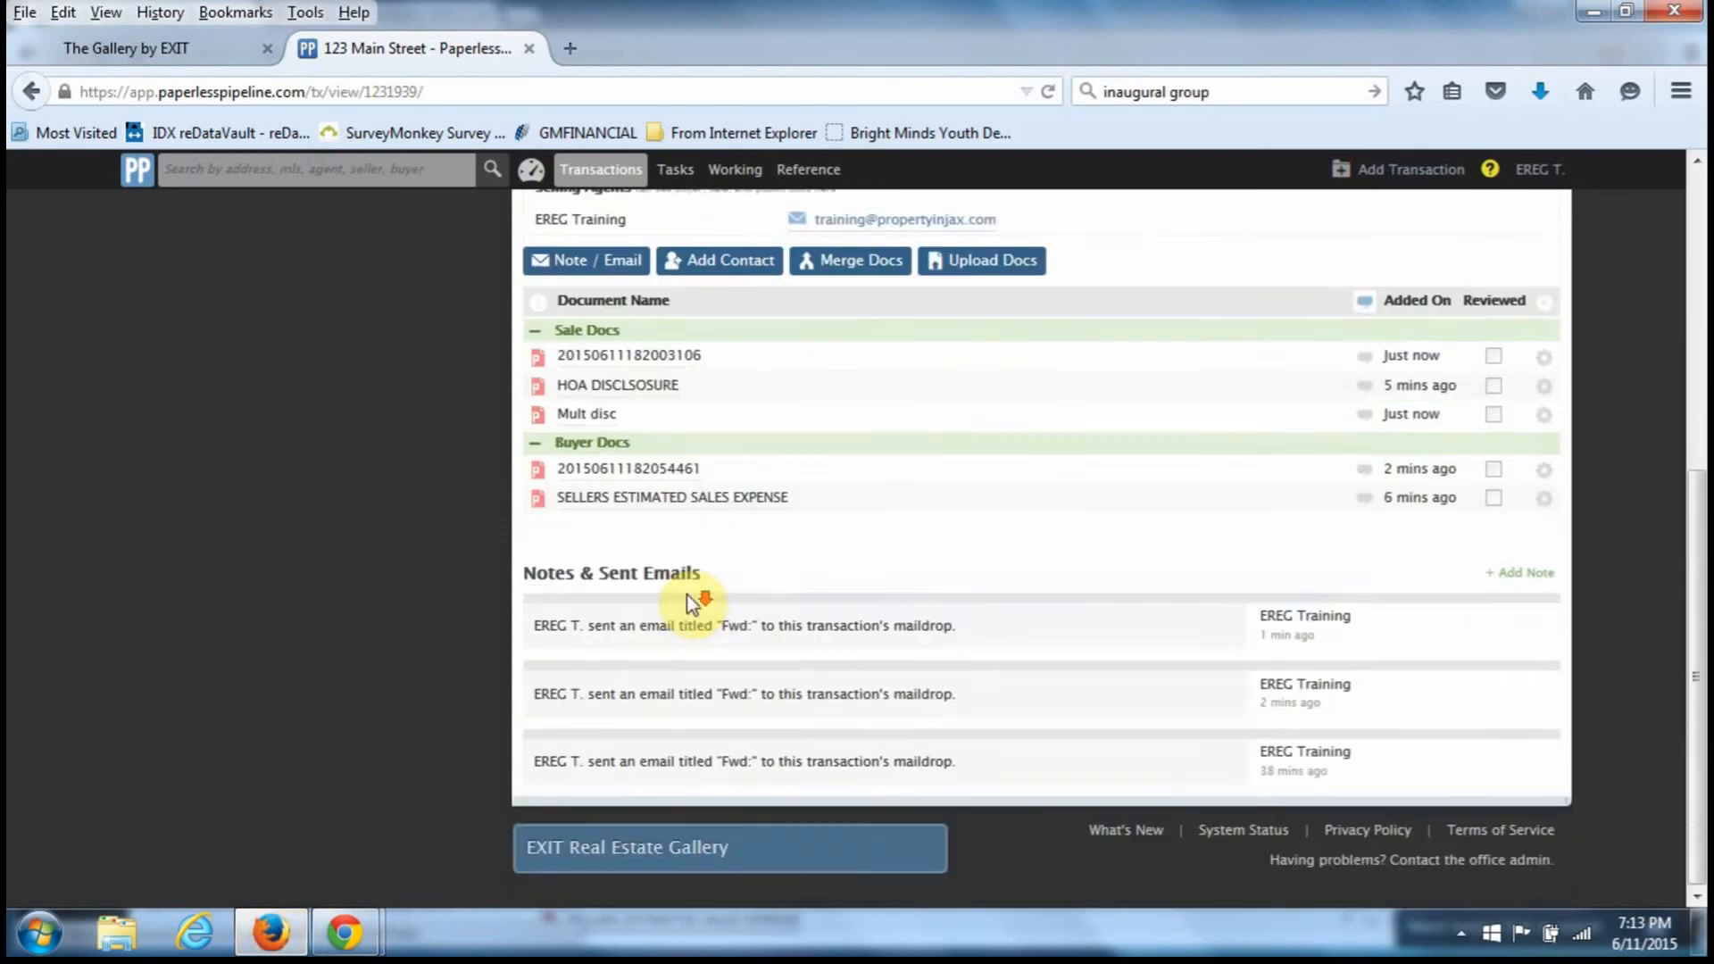
pyautogui.scroll(5, 692, 601)
pyautogui.moveTo(345, 932)
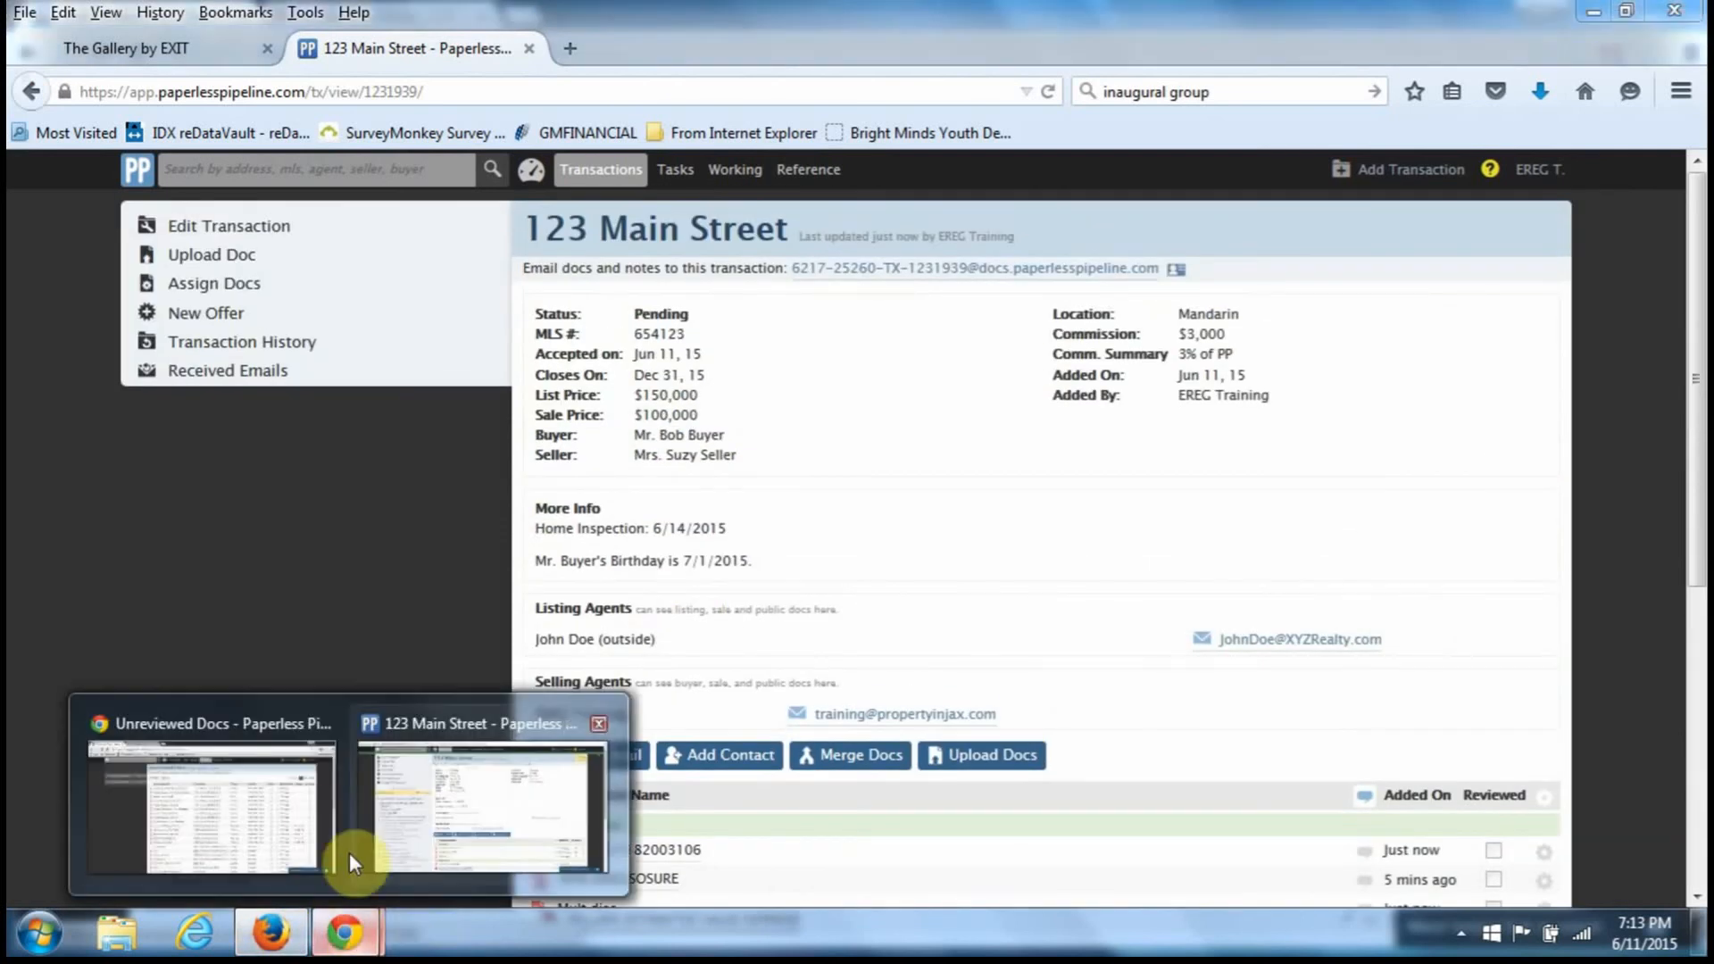
pyautogui.moveTo(350, 811)
pyautogui.click(420, 807)
pyautogui.scroll(-5, 727, 705)
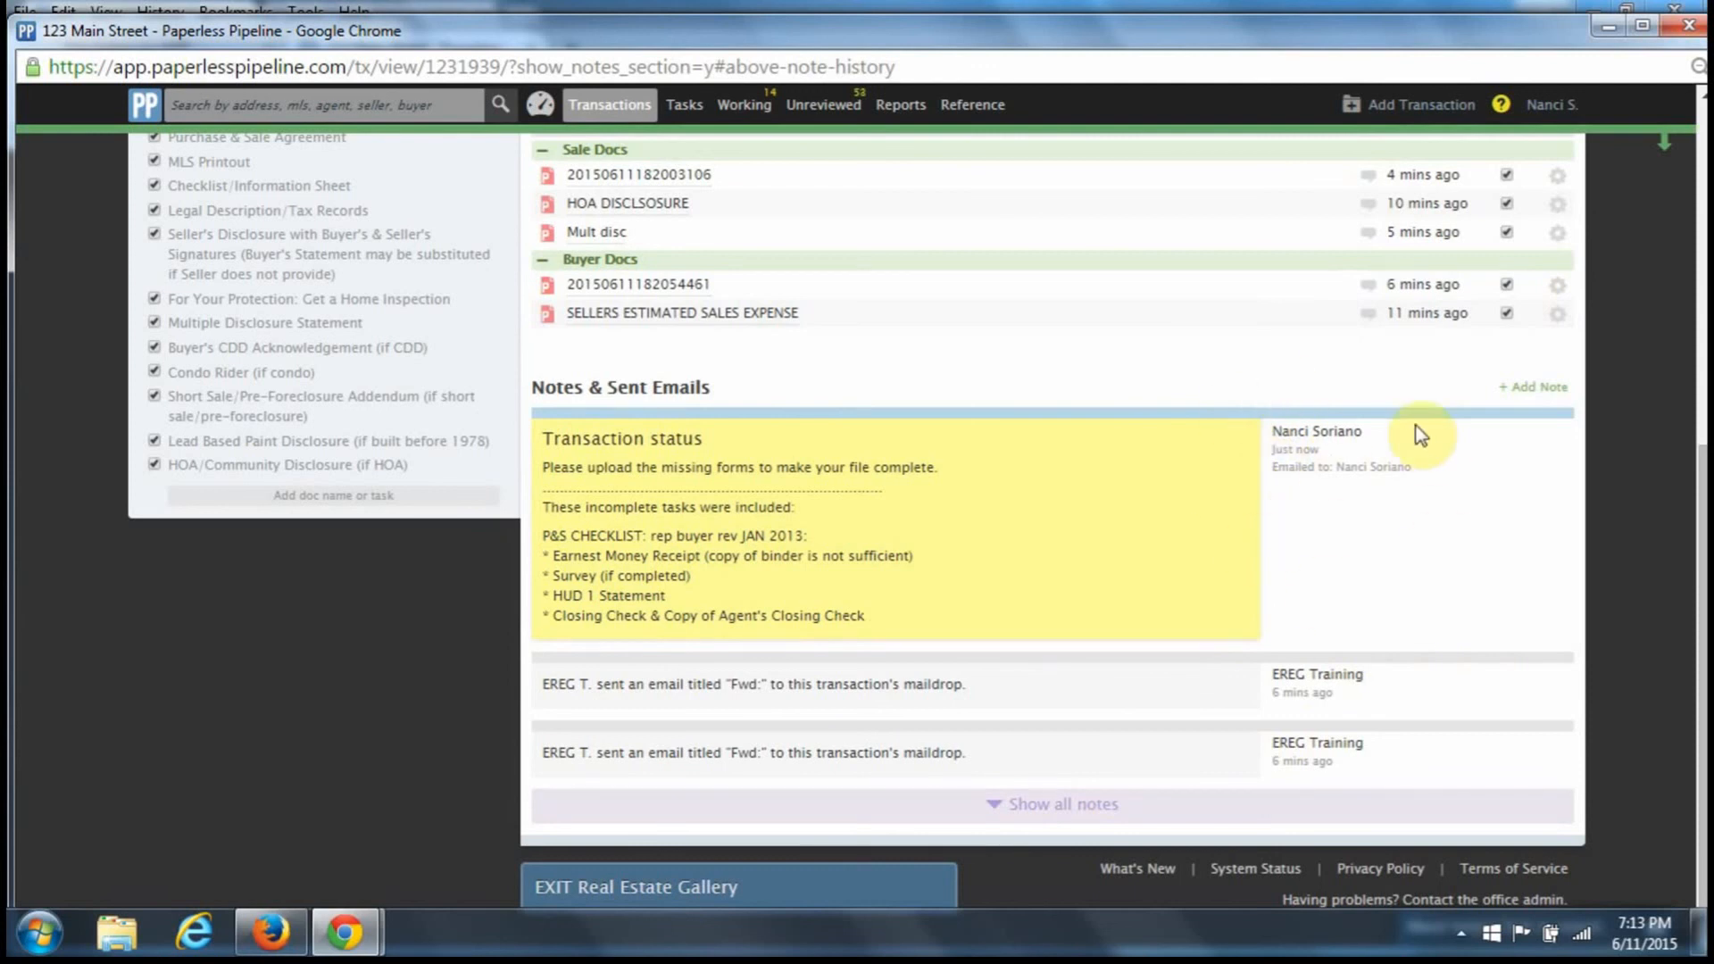
pyautogui.scroll(5, 1395, 416)
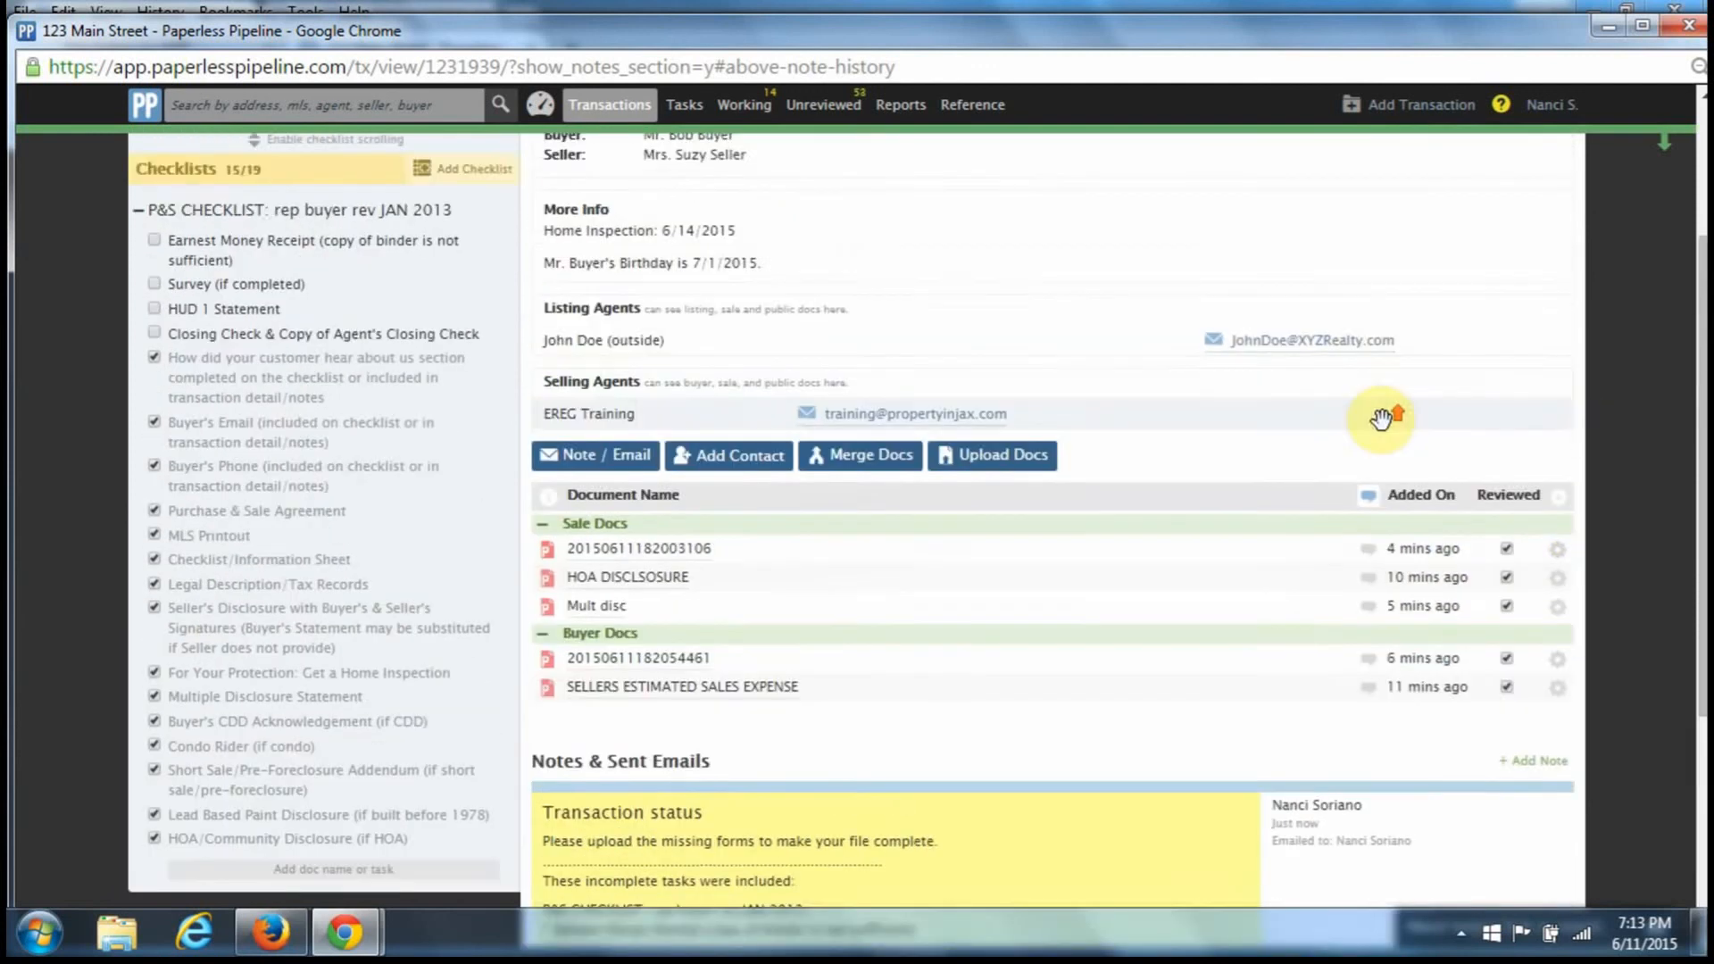
# - In the agent's view, open 123 Main Street and scroll its 79% checklist and notes
pyautogui.click(272, 932)
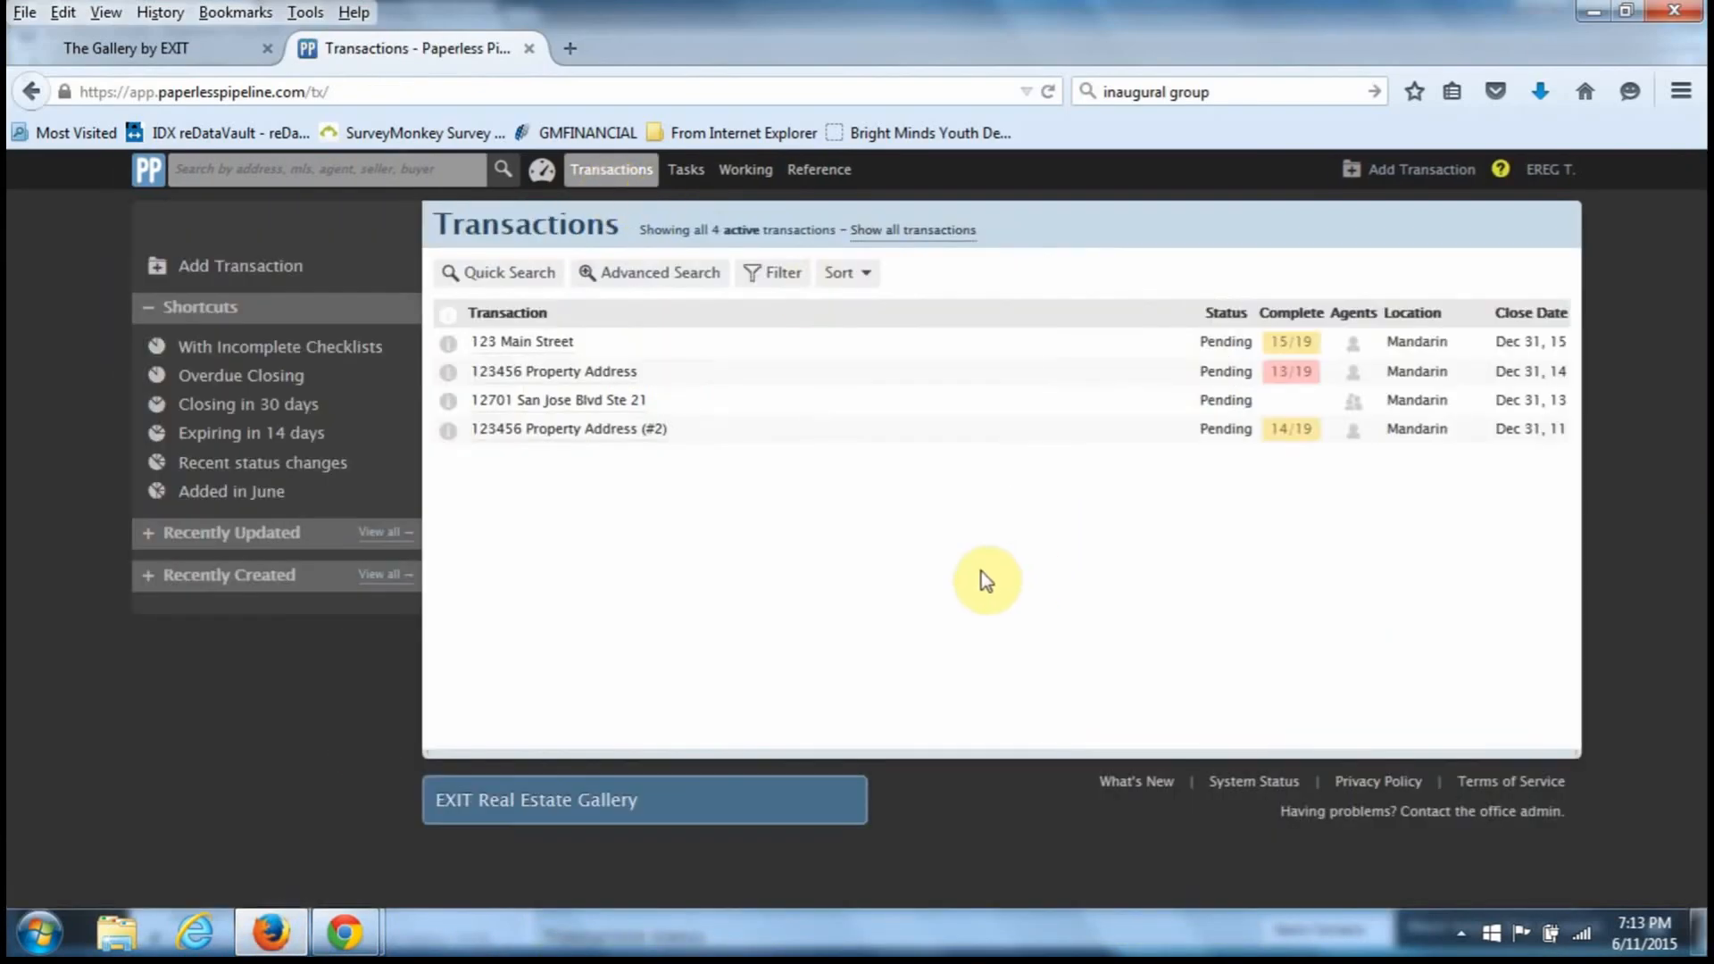
pyautogui.click(520, 346)
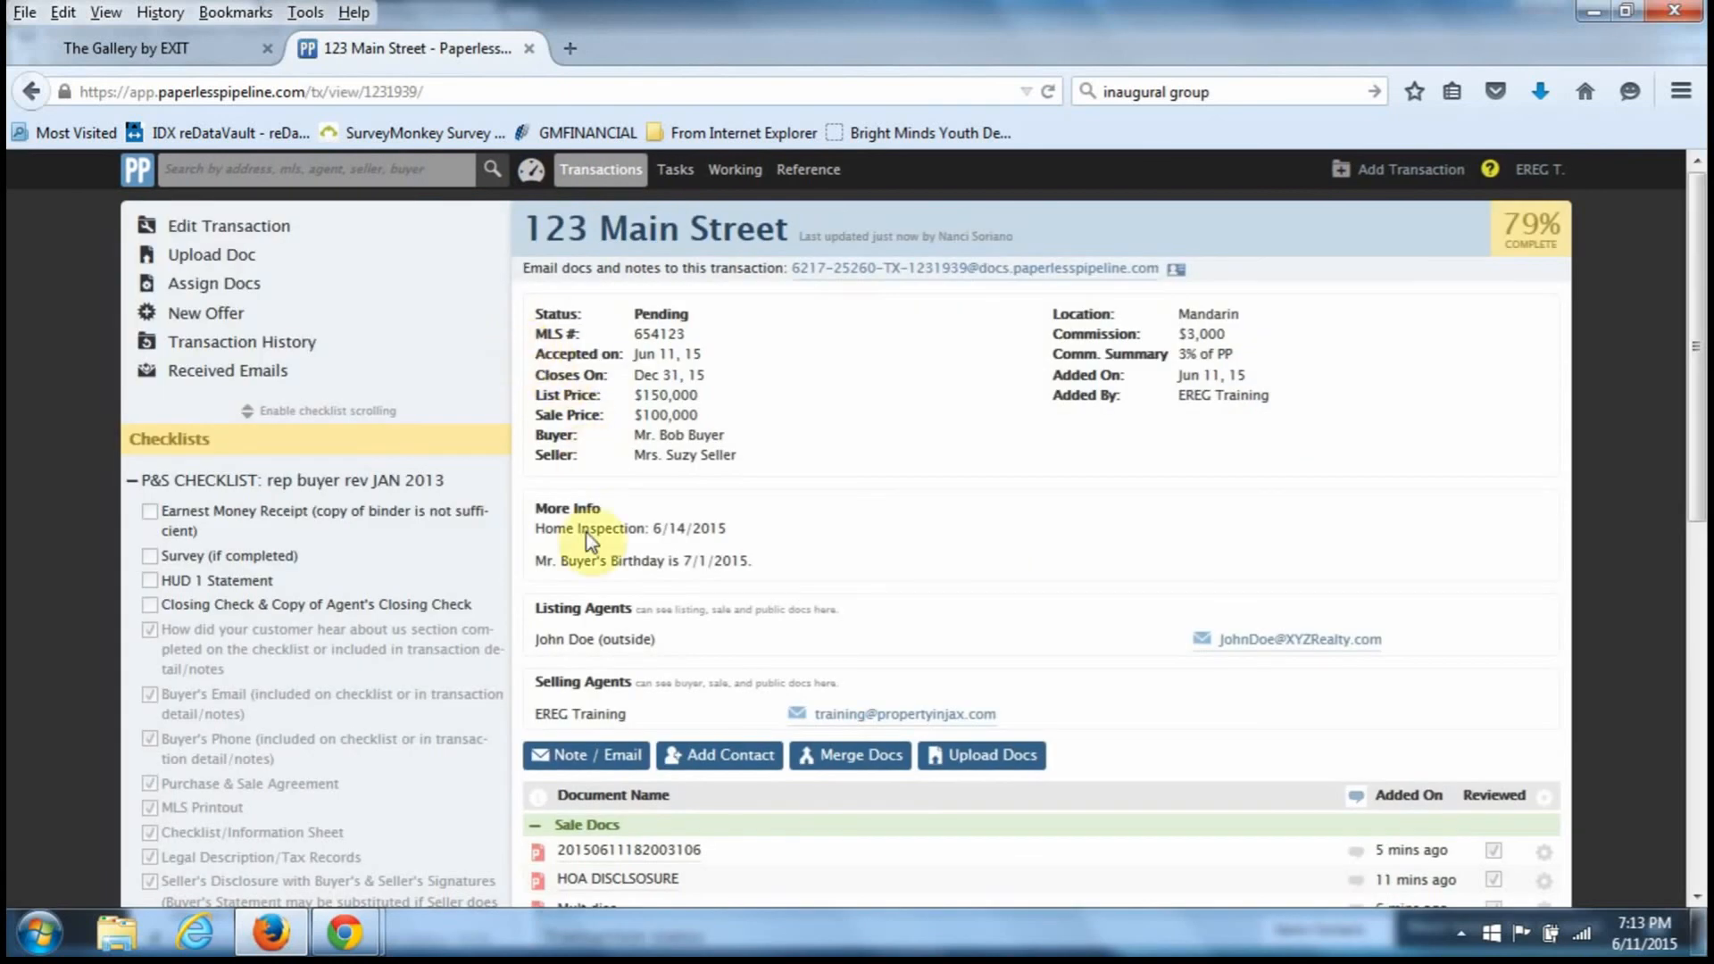
pyautogui.scroll(-3, 767, 688)
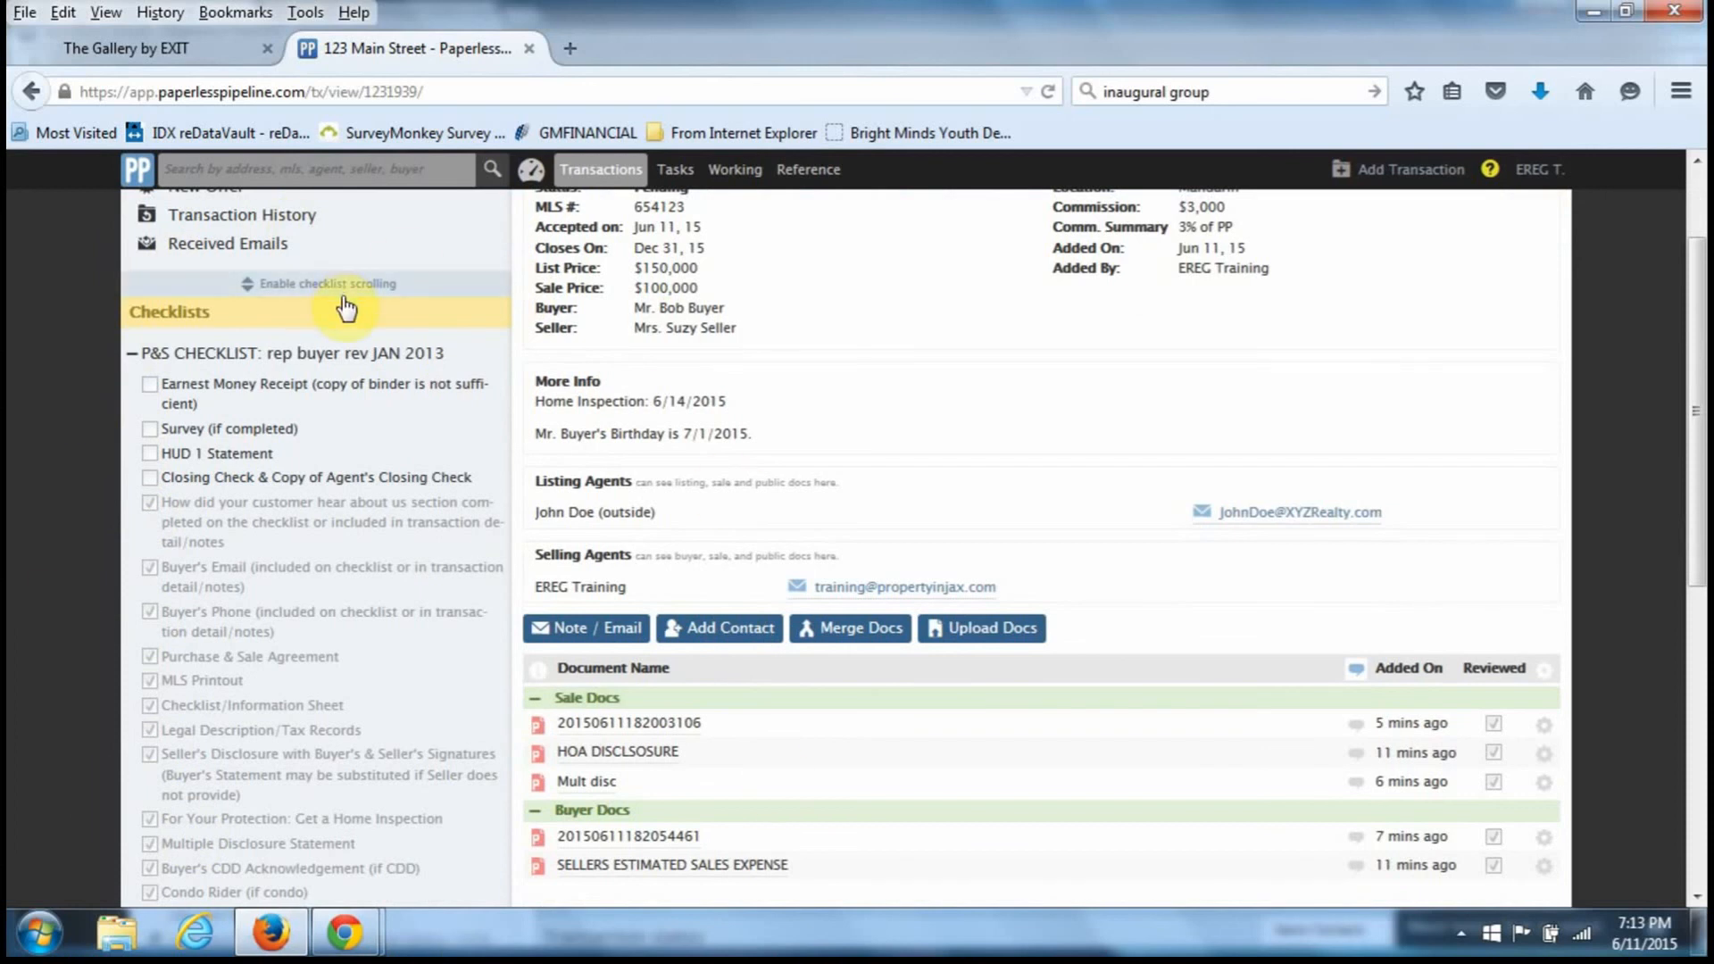
pyautogui.scroll(-6, 1025, 531)
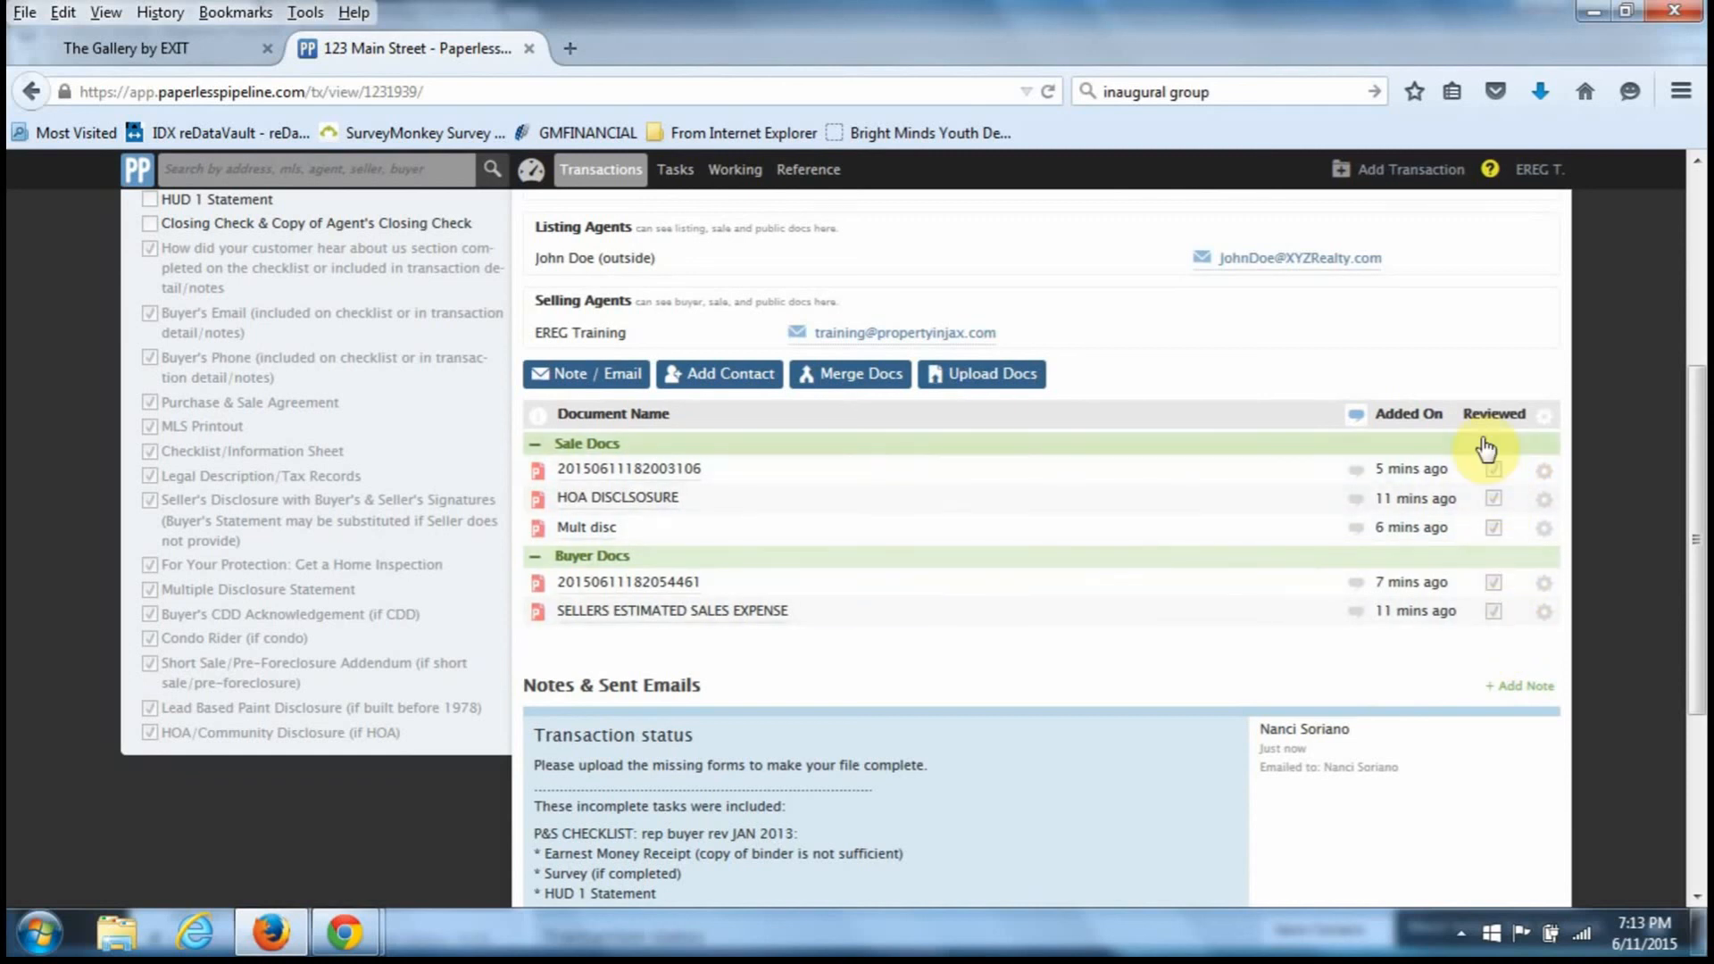
pyautogui.scroll(-5, 1448, 446)
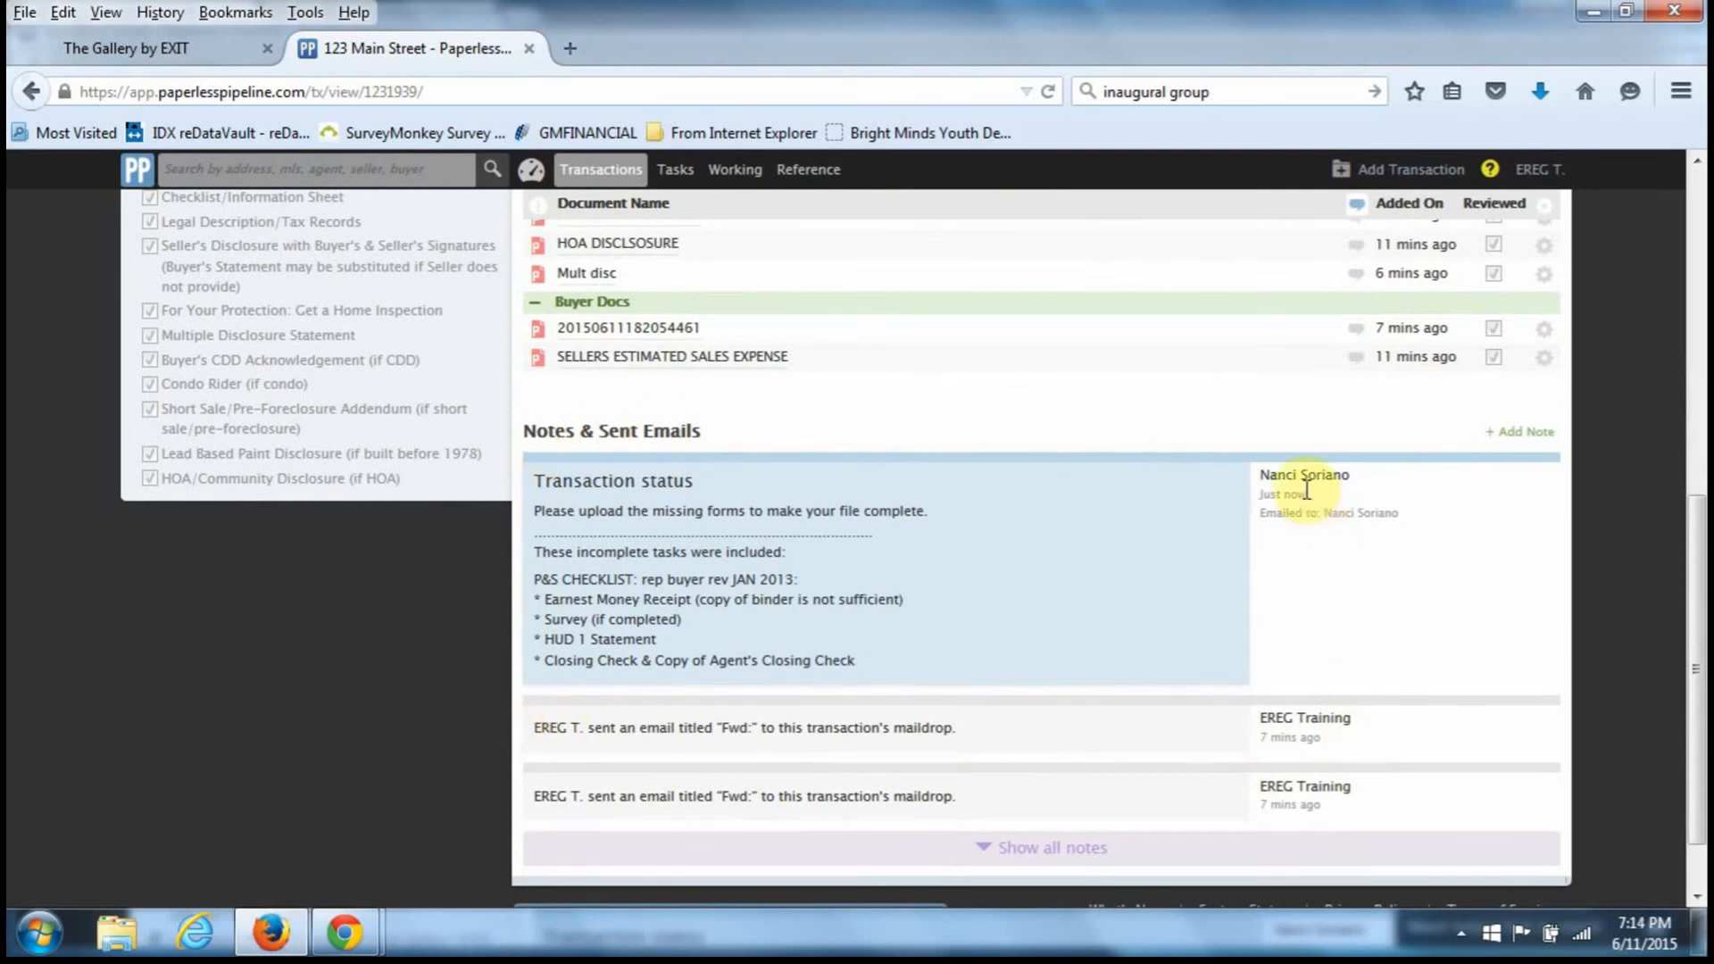
pyautogui.scroll(8, 1305, 490)
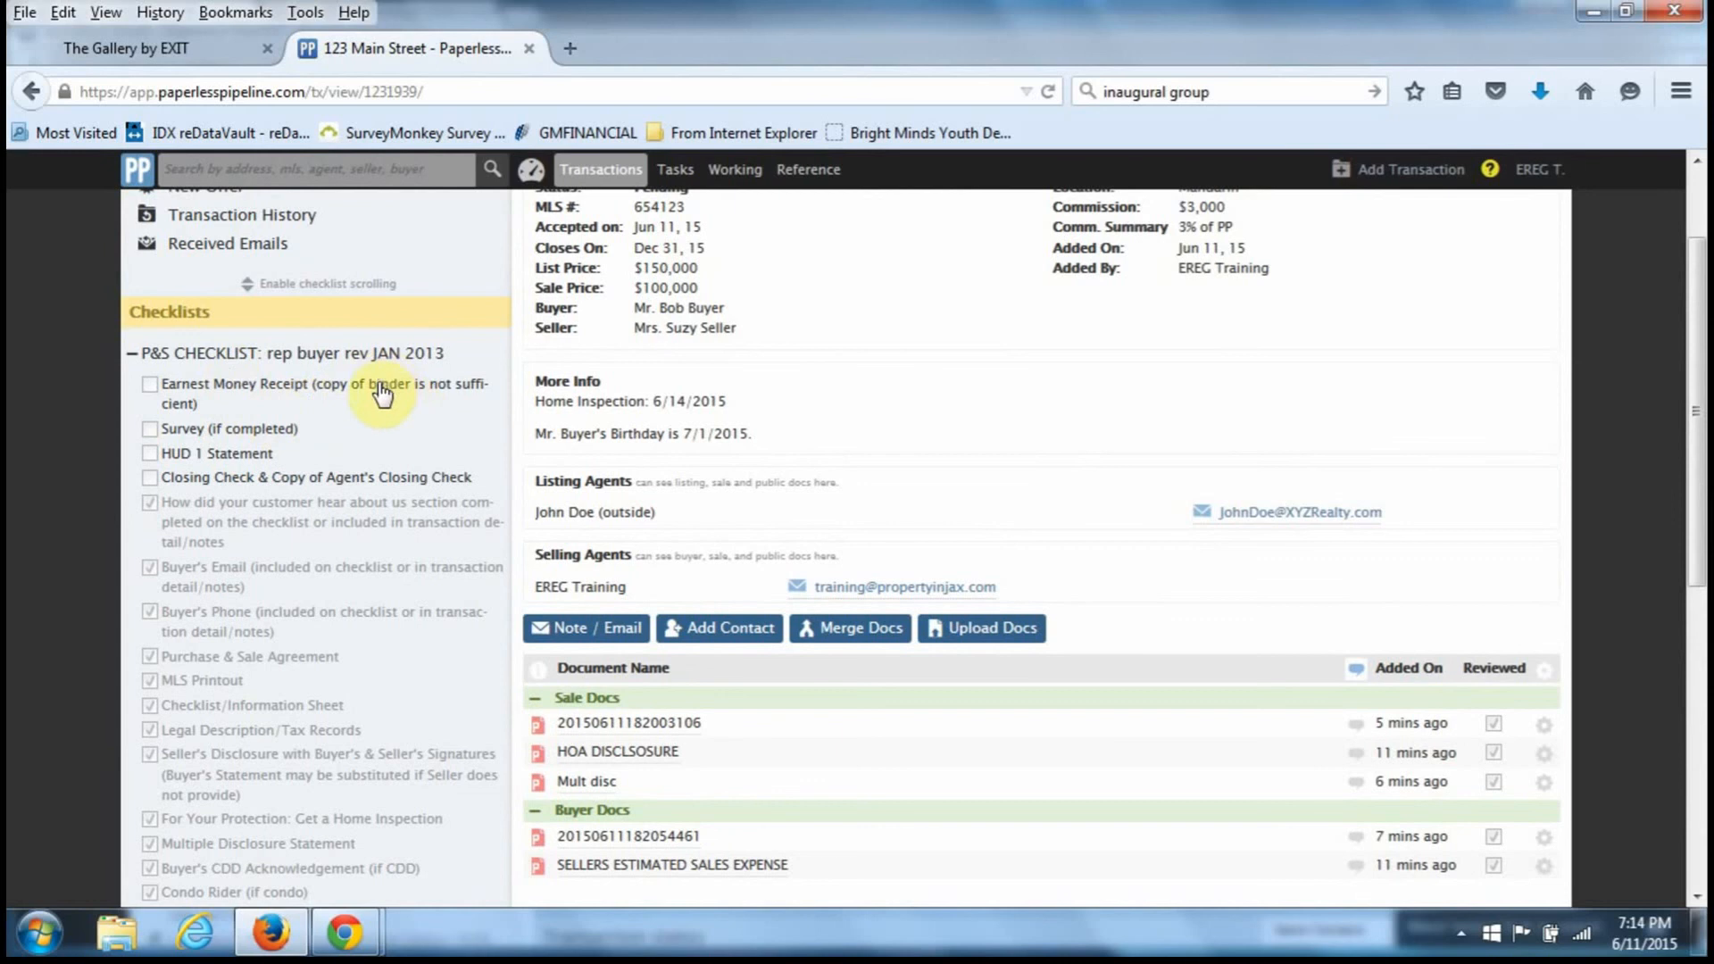
pyautogui.scroll(3, 462, 460)
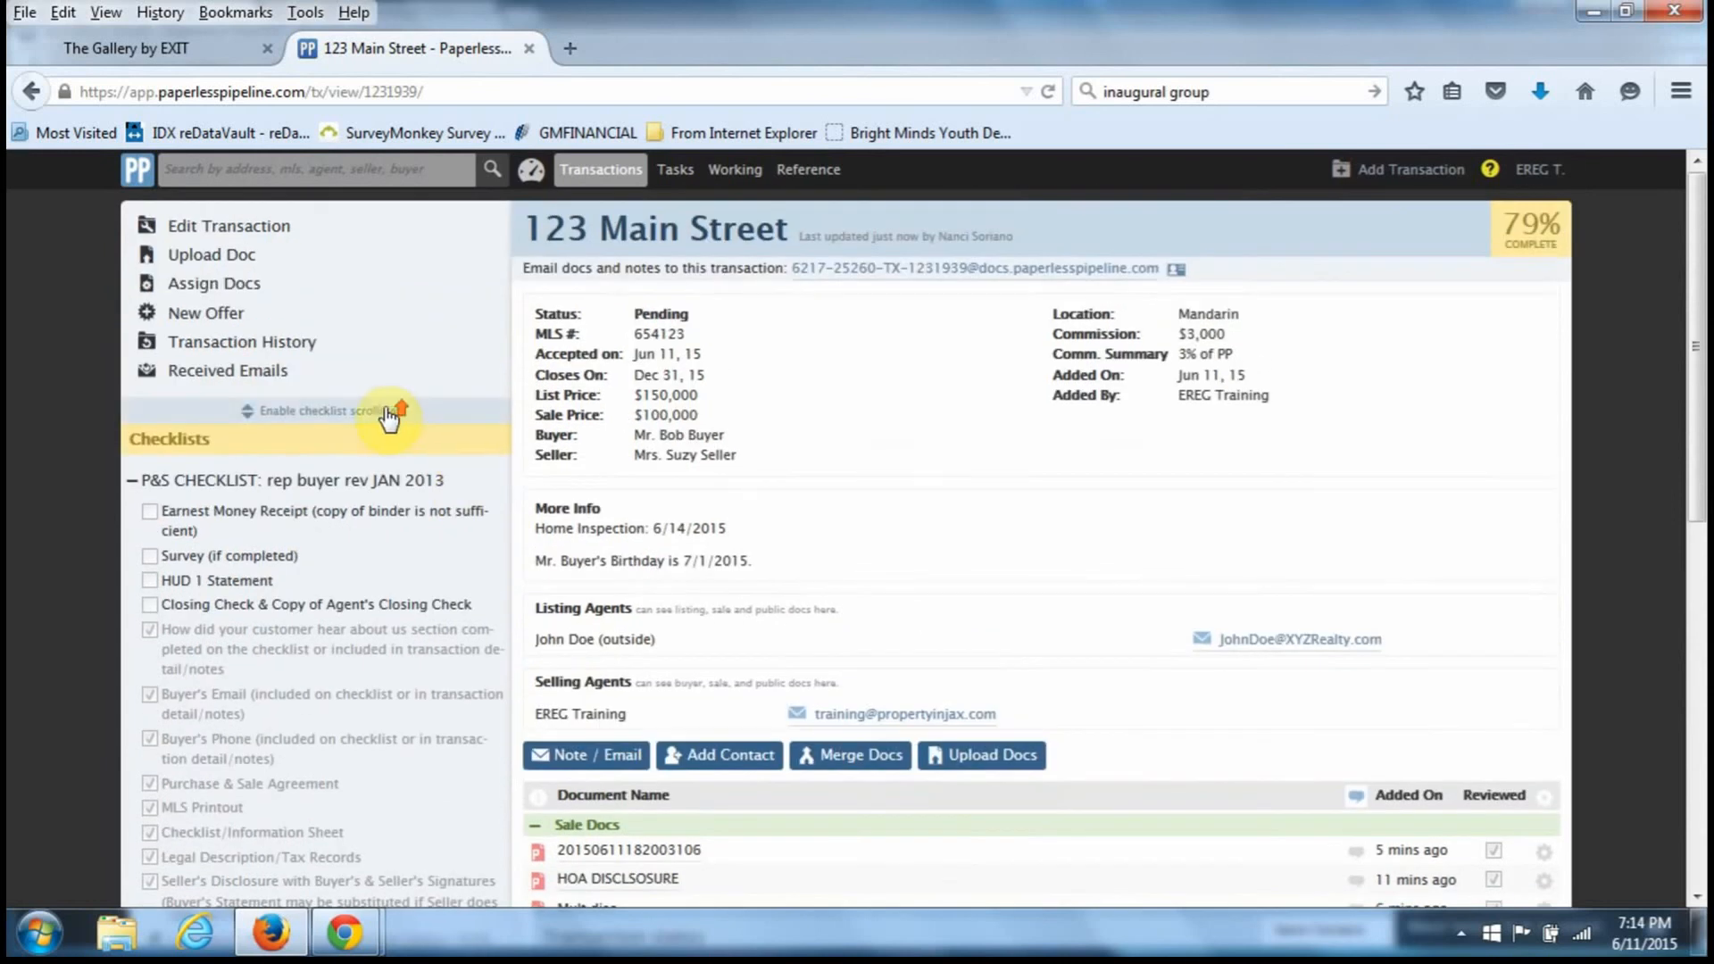
# - Upload CDA DOCS (2).pdf from Getting Paid at Closing as a Buyer doc
pyautogui.click(225, 261)
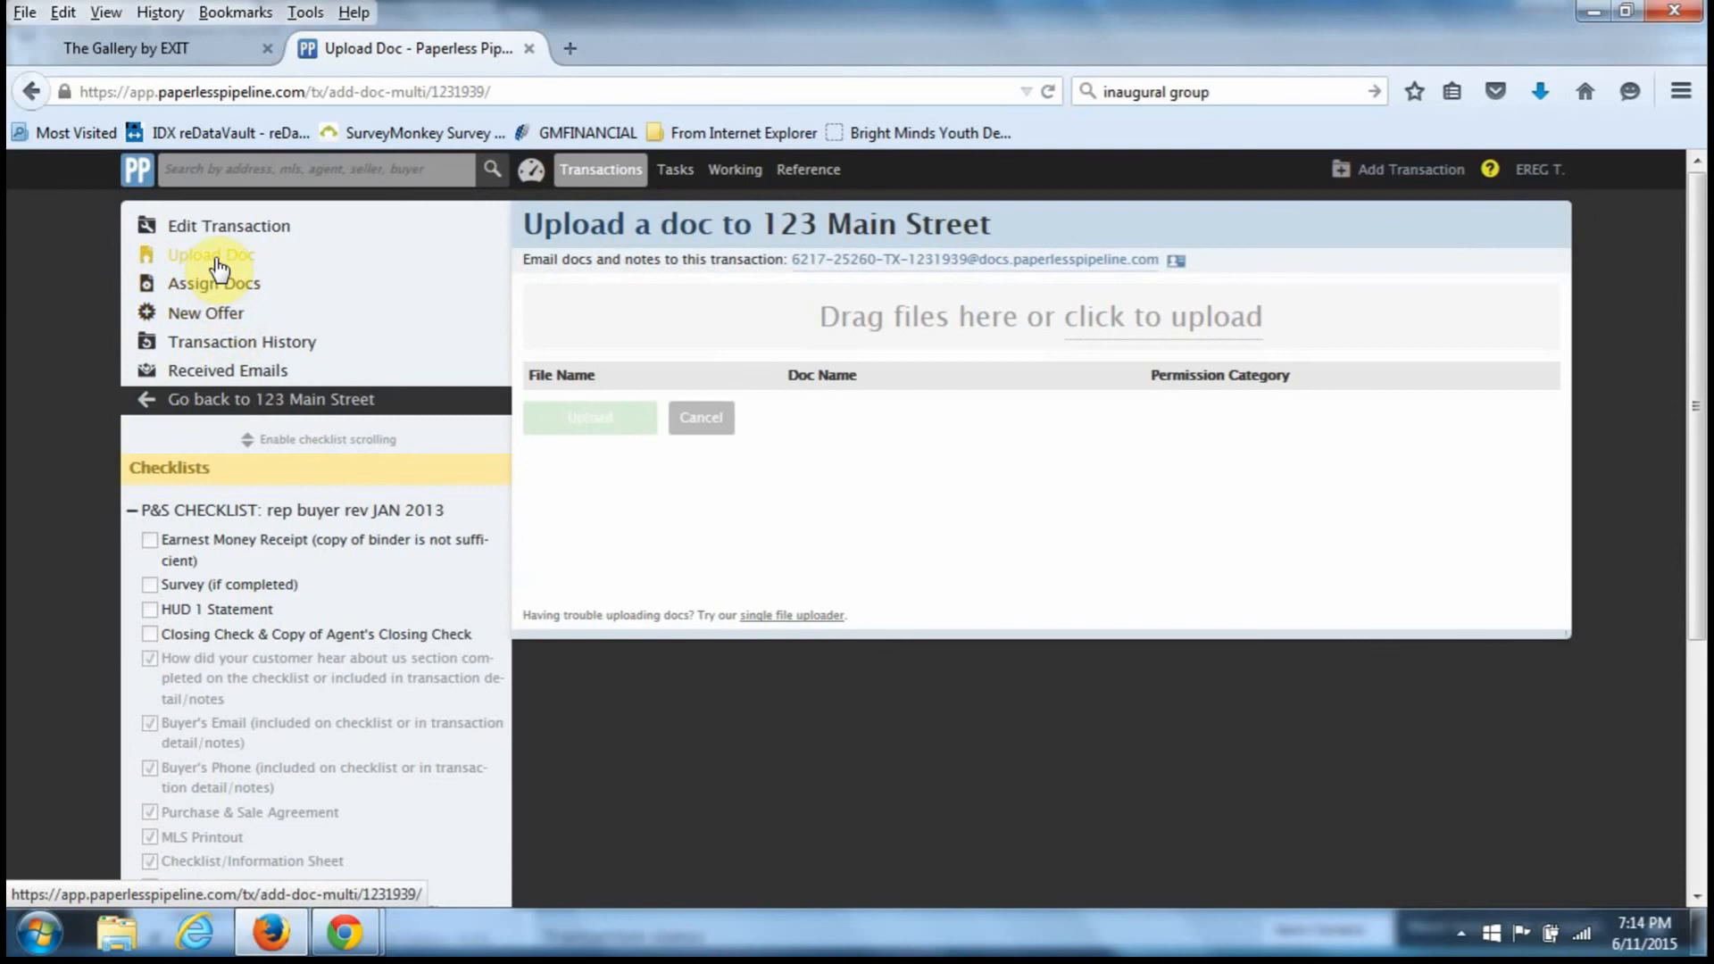
pyautogui.click(1121, 330)
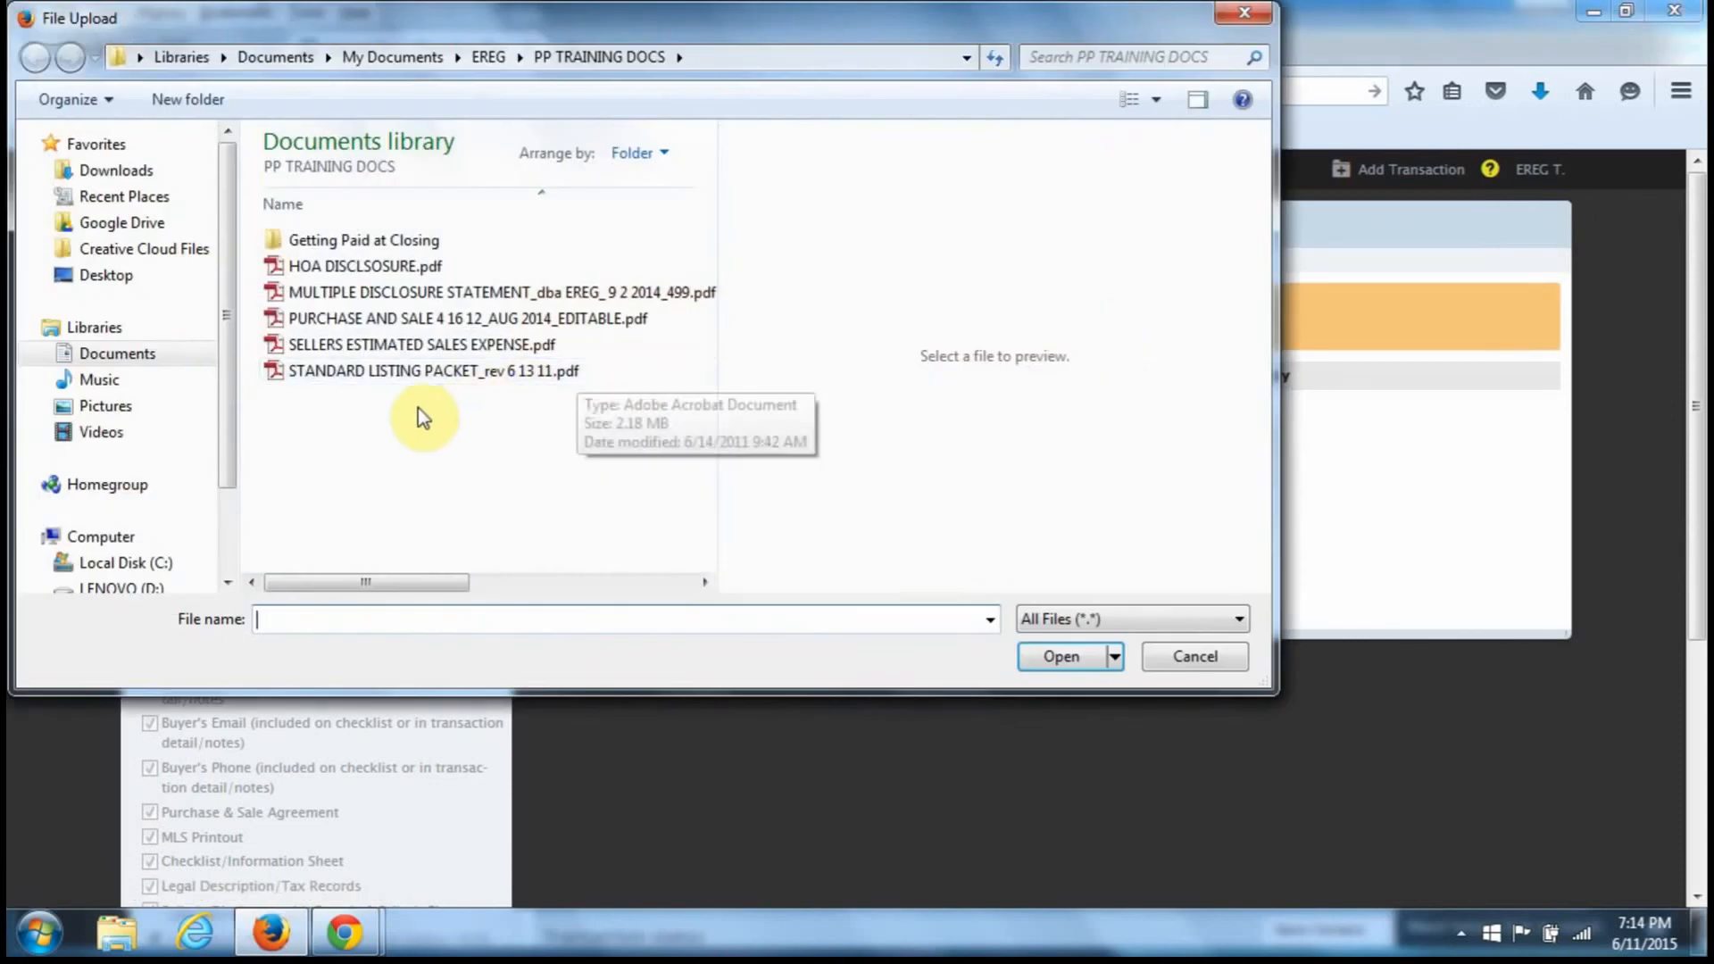
pyautogui.doubleClick(365, 241)
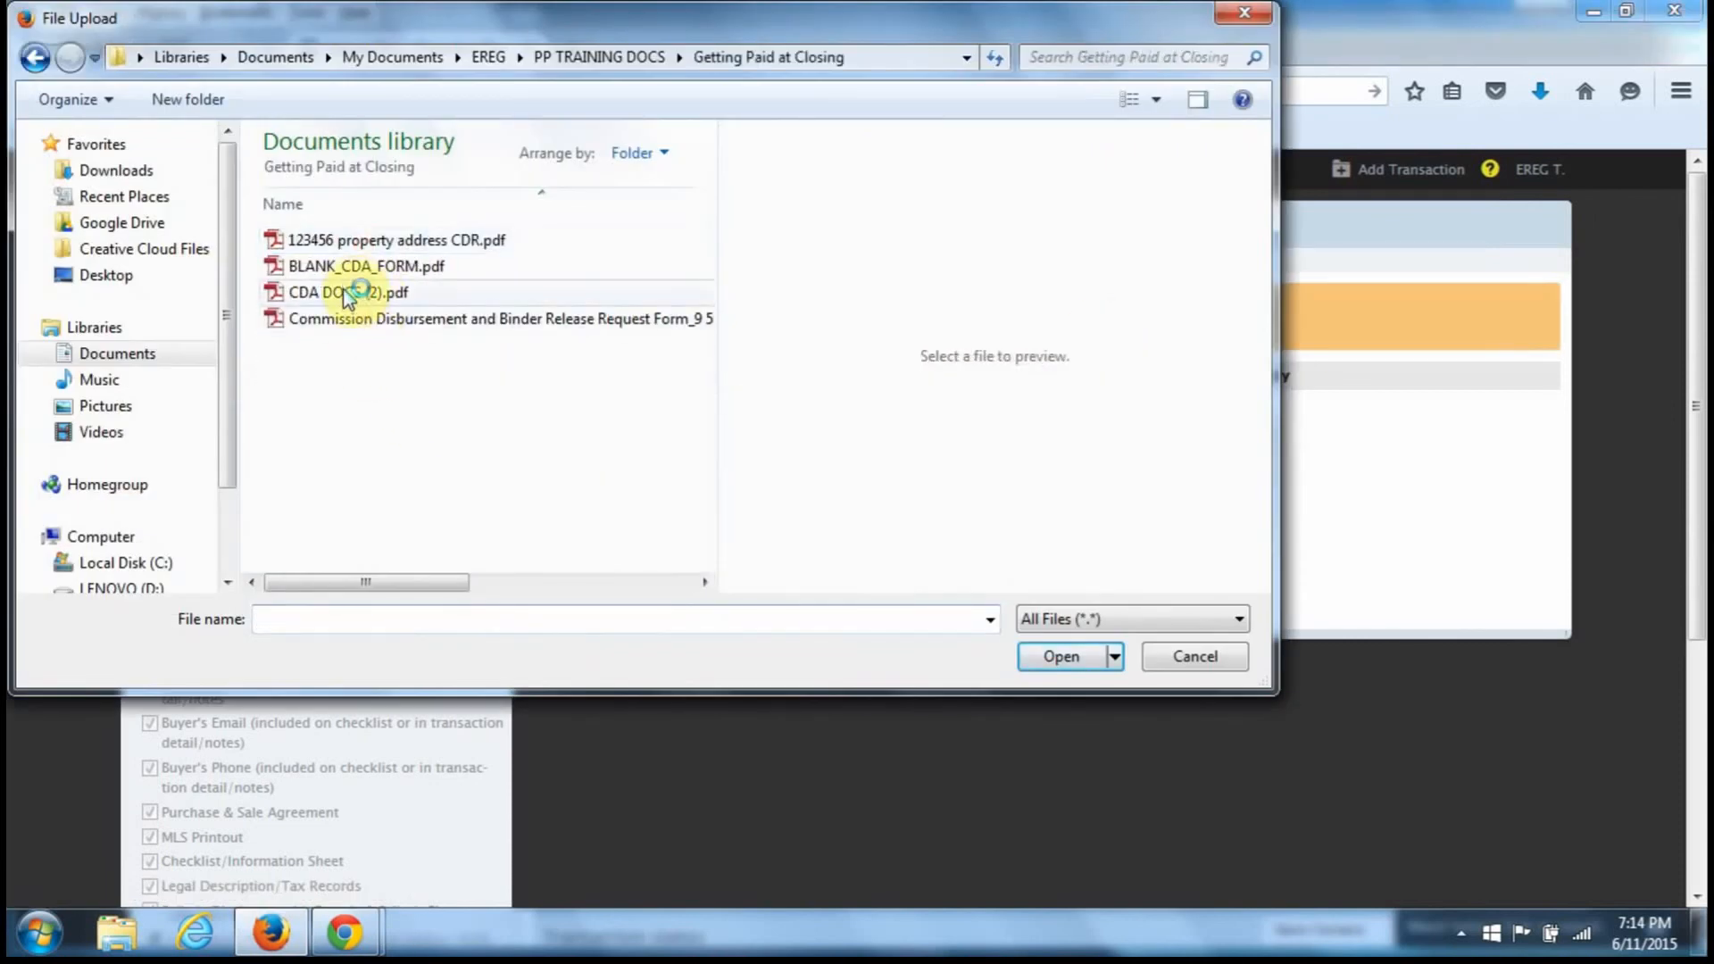
pyautogui.doubleClick(347, 295)
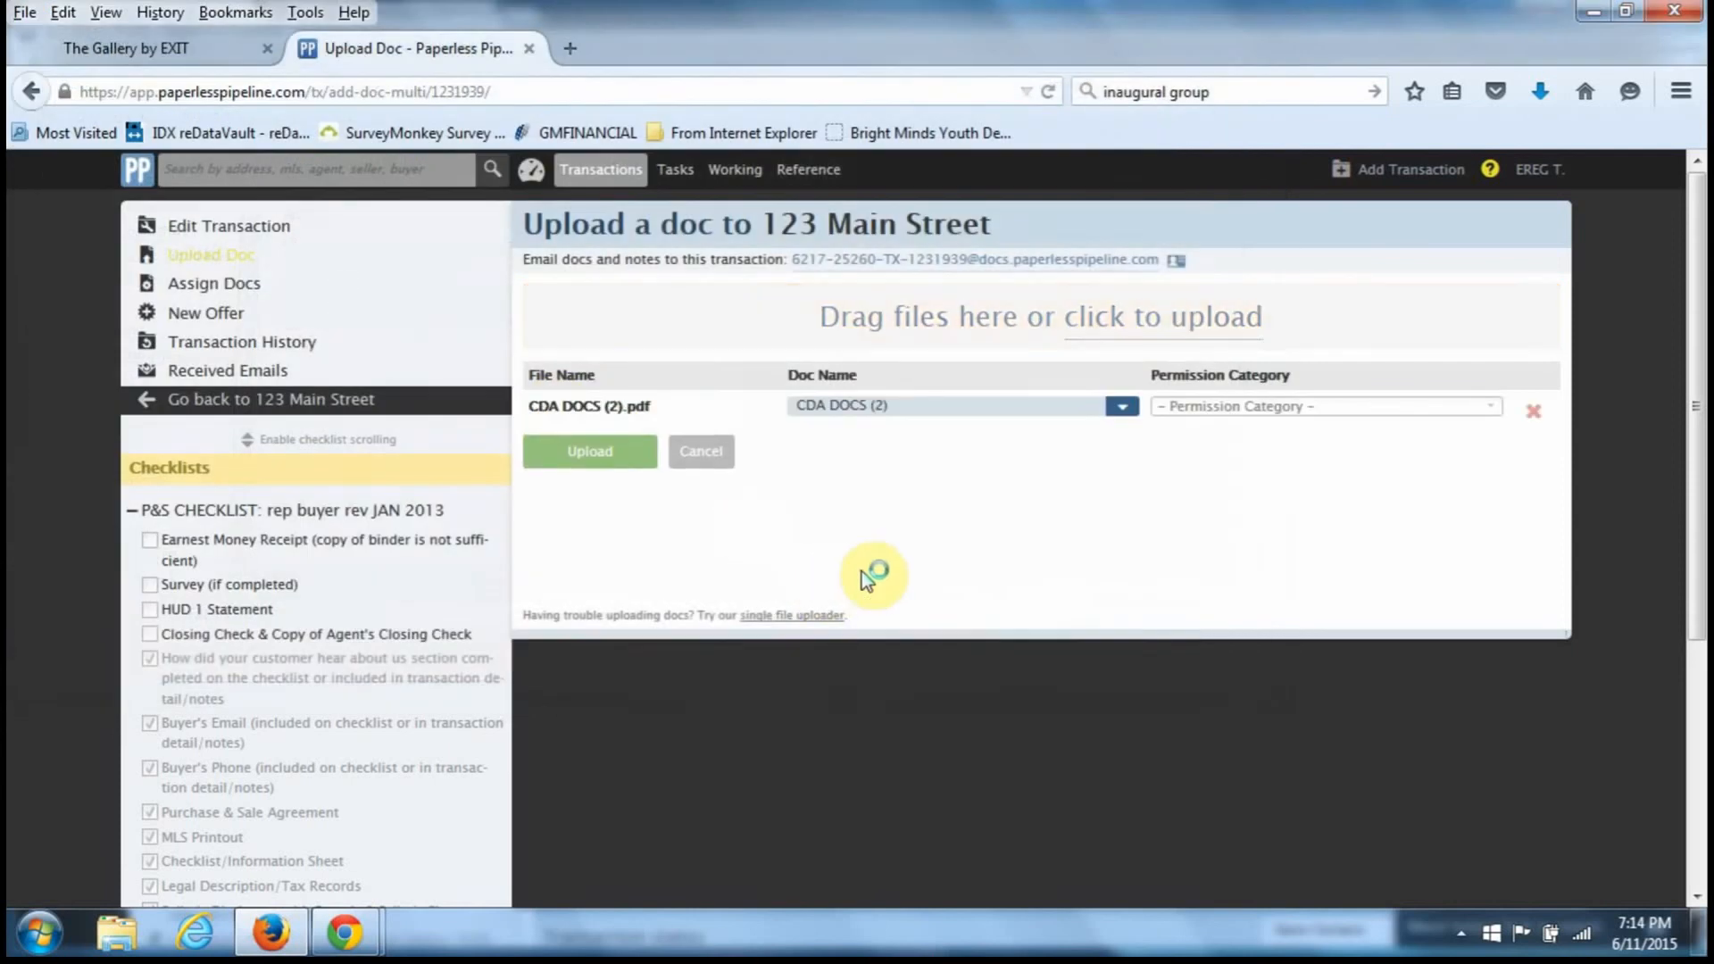
pyautogui.click(1262, 407)
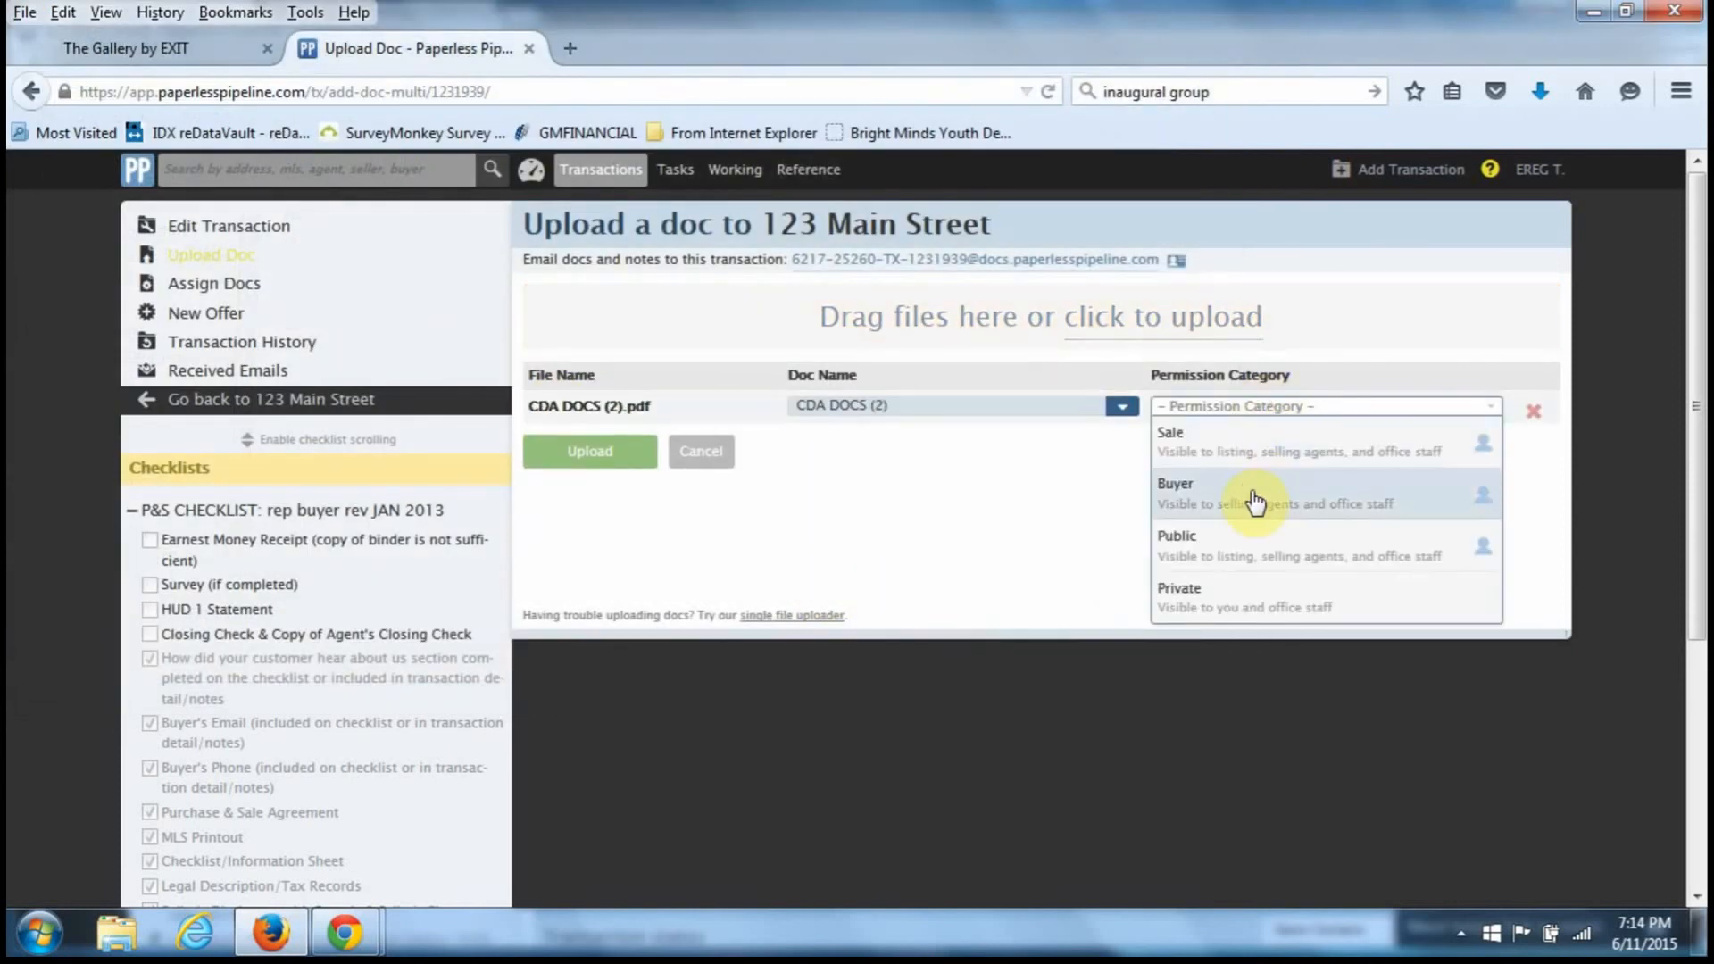
pyautogui.click(1254, 501)
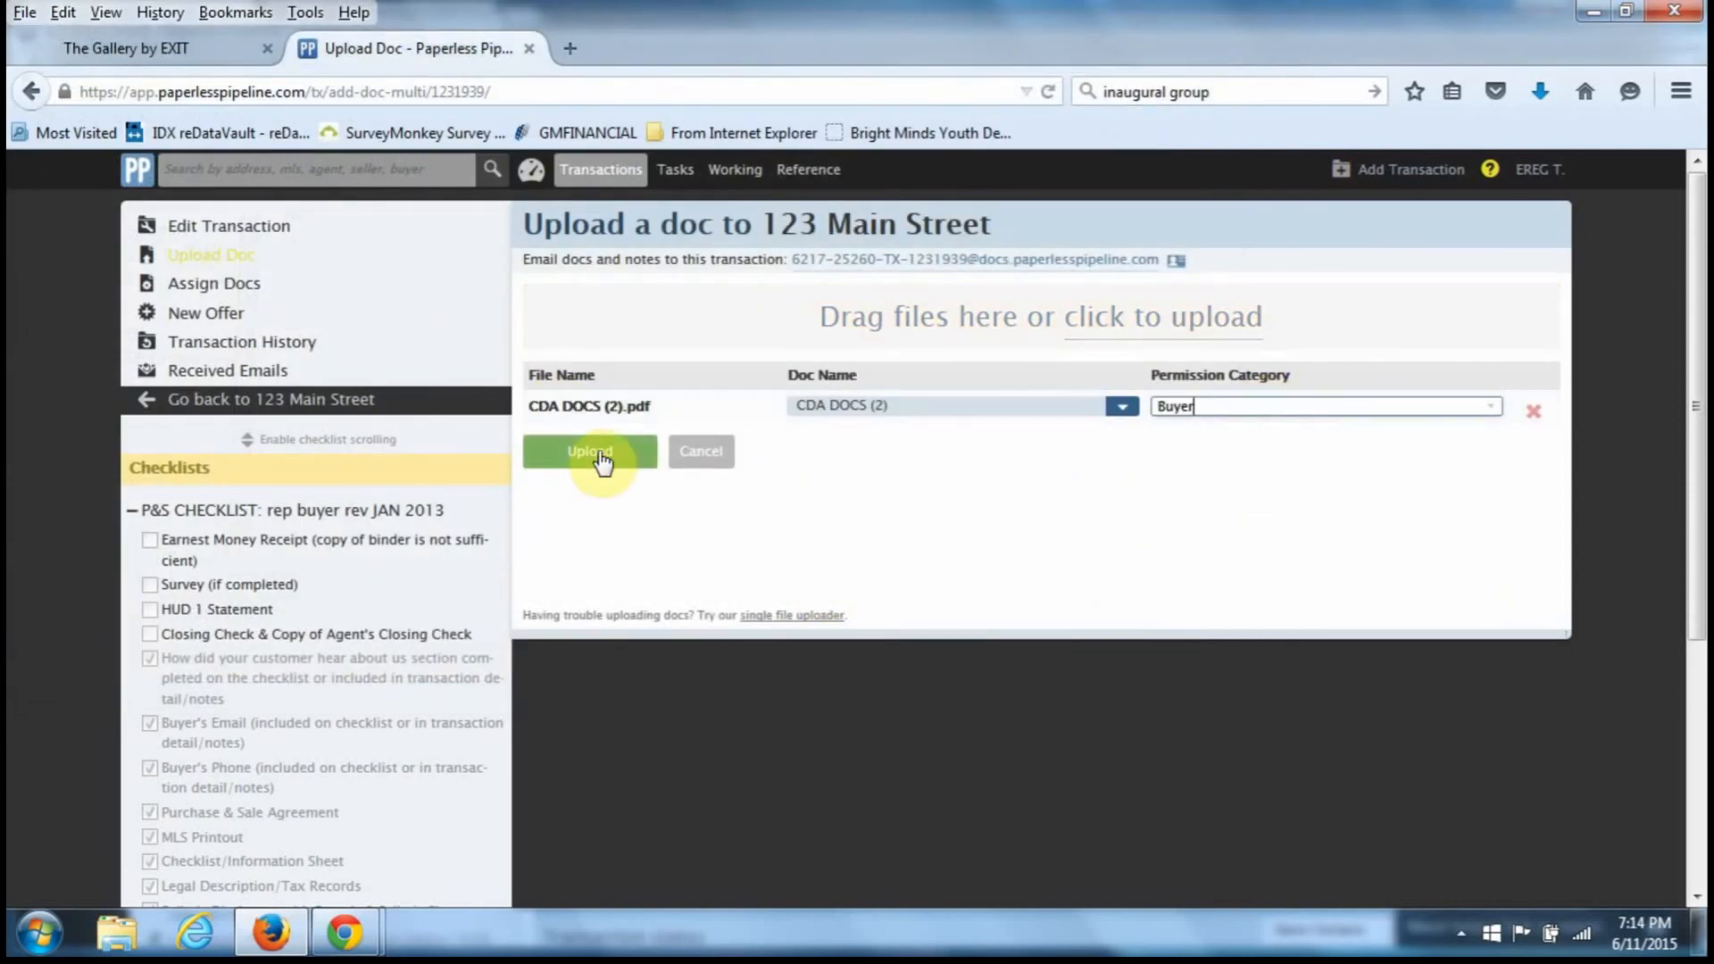
pyautogui.click(596, 455)
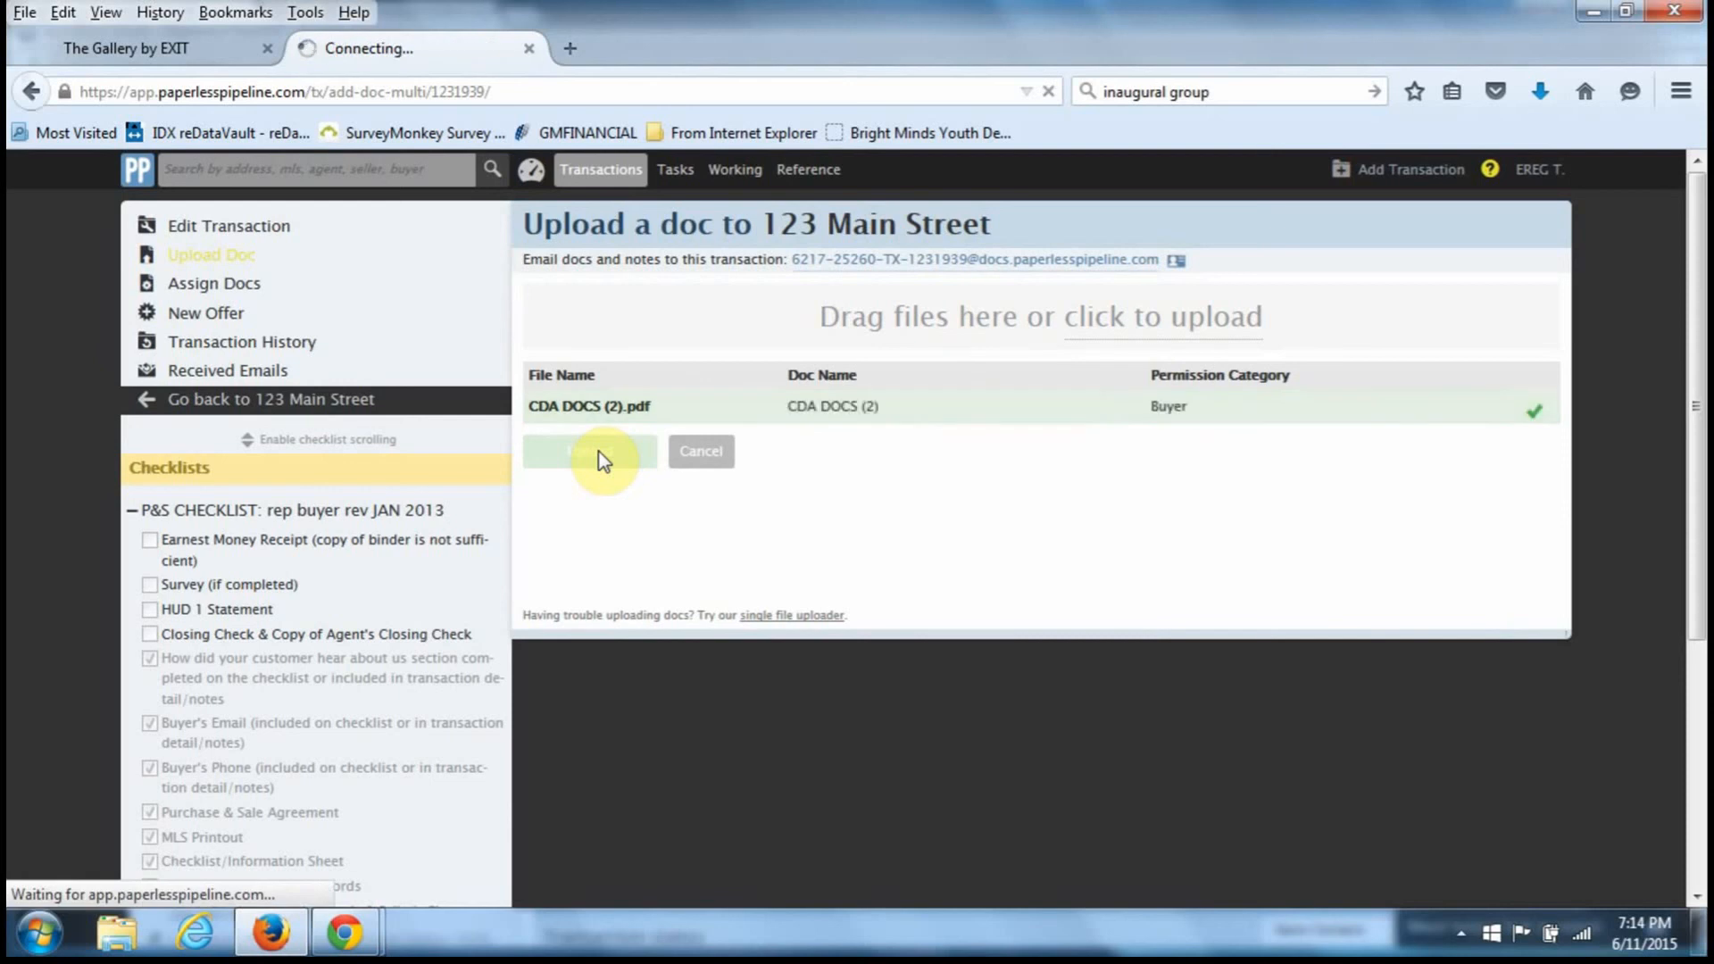
pyautogui.scroll(-6, 1249, 777)
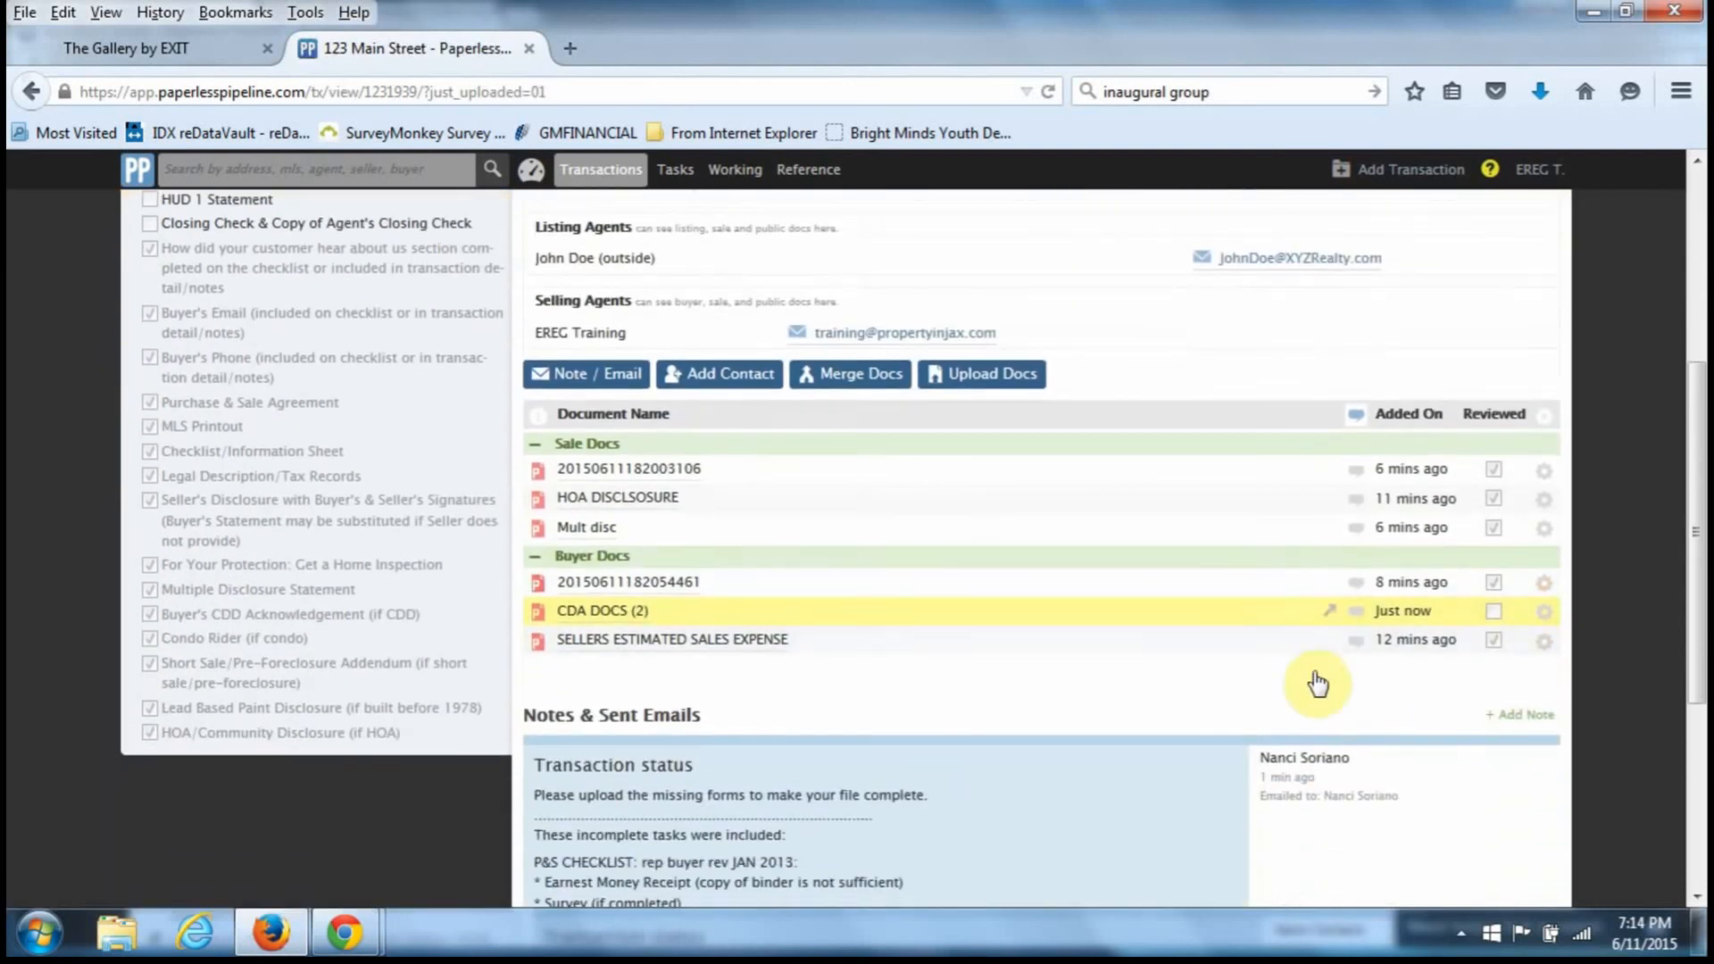
pyautogui.moveTo(1383, 640)
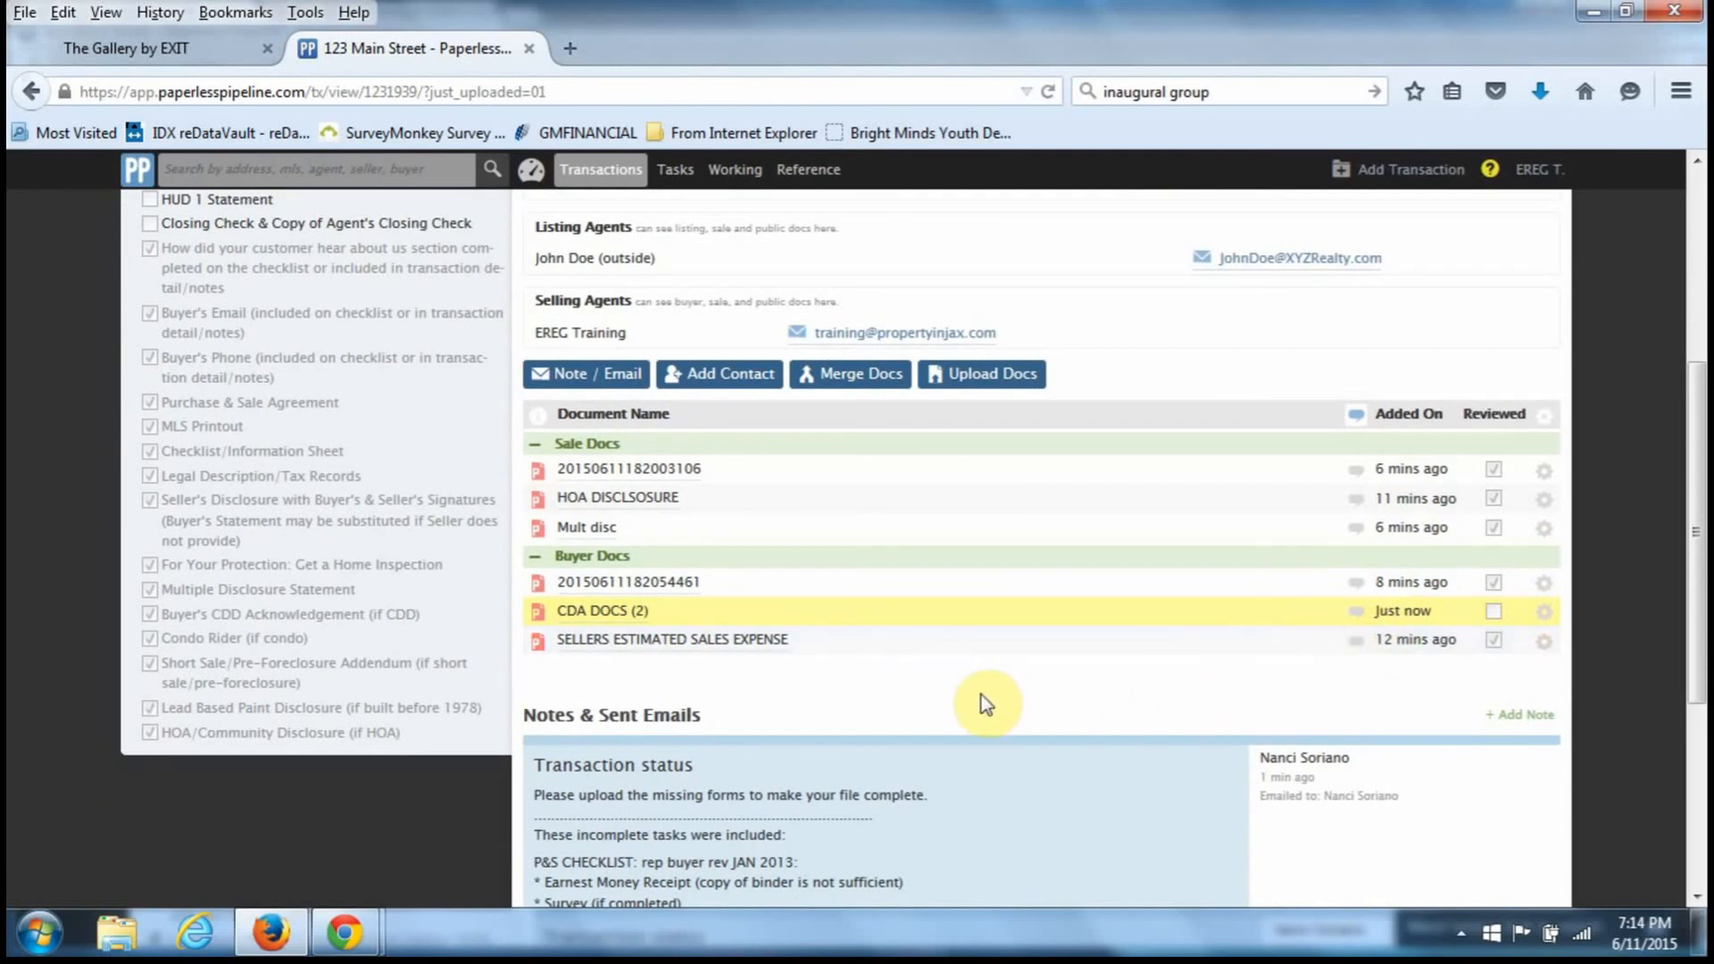
pyautogui.scroll(4, 985, 704)
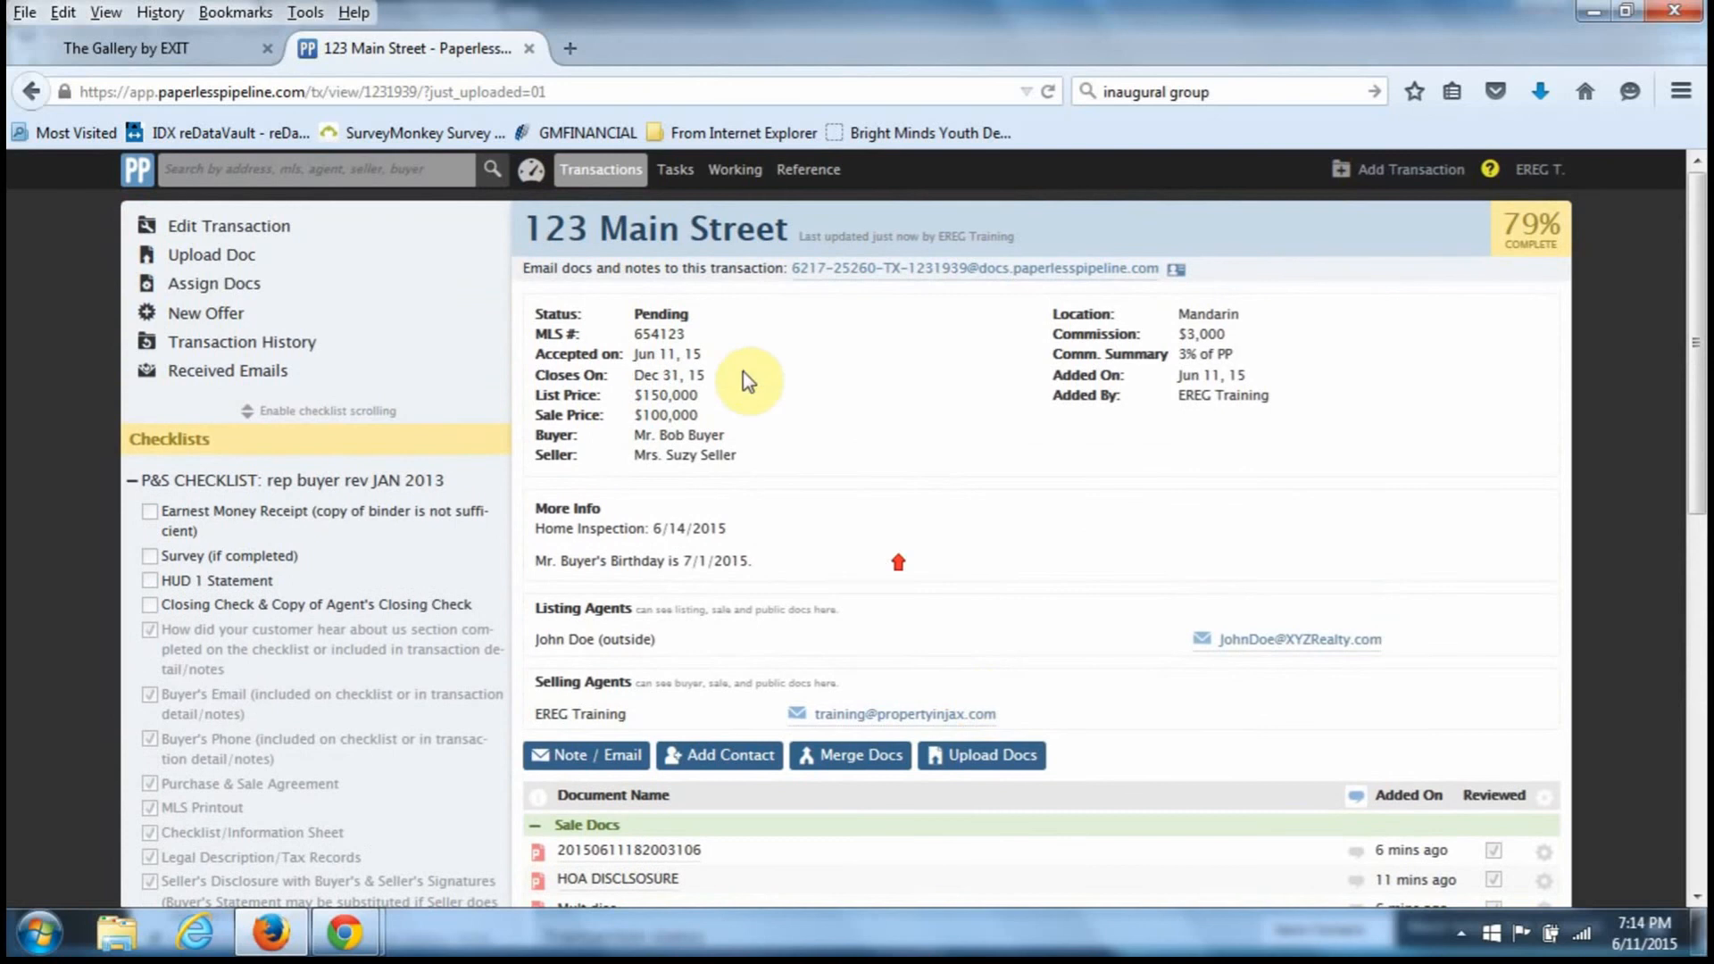
# - View the Reference Docs library and the Personal Profile settings, cancelling back to the Dashboard
pyautogui.click(780, 180)
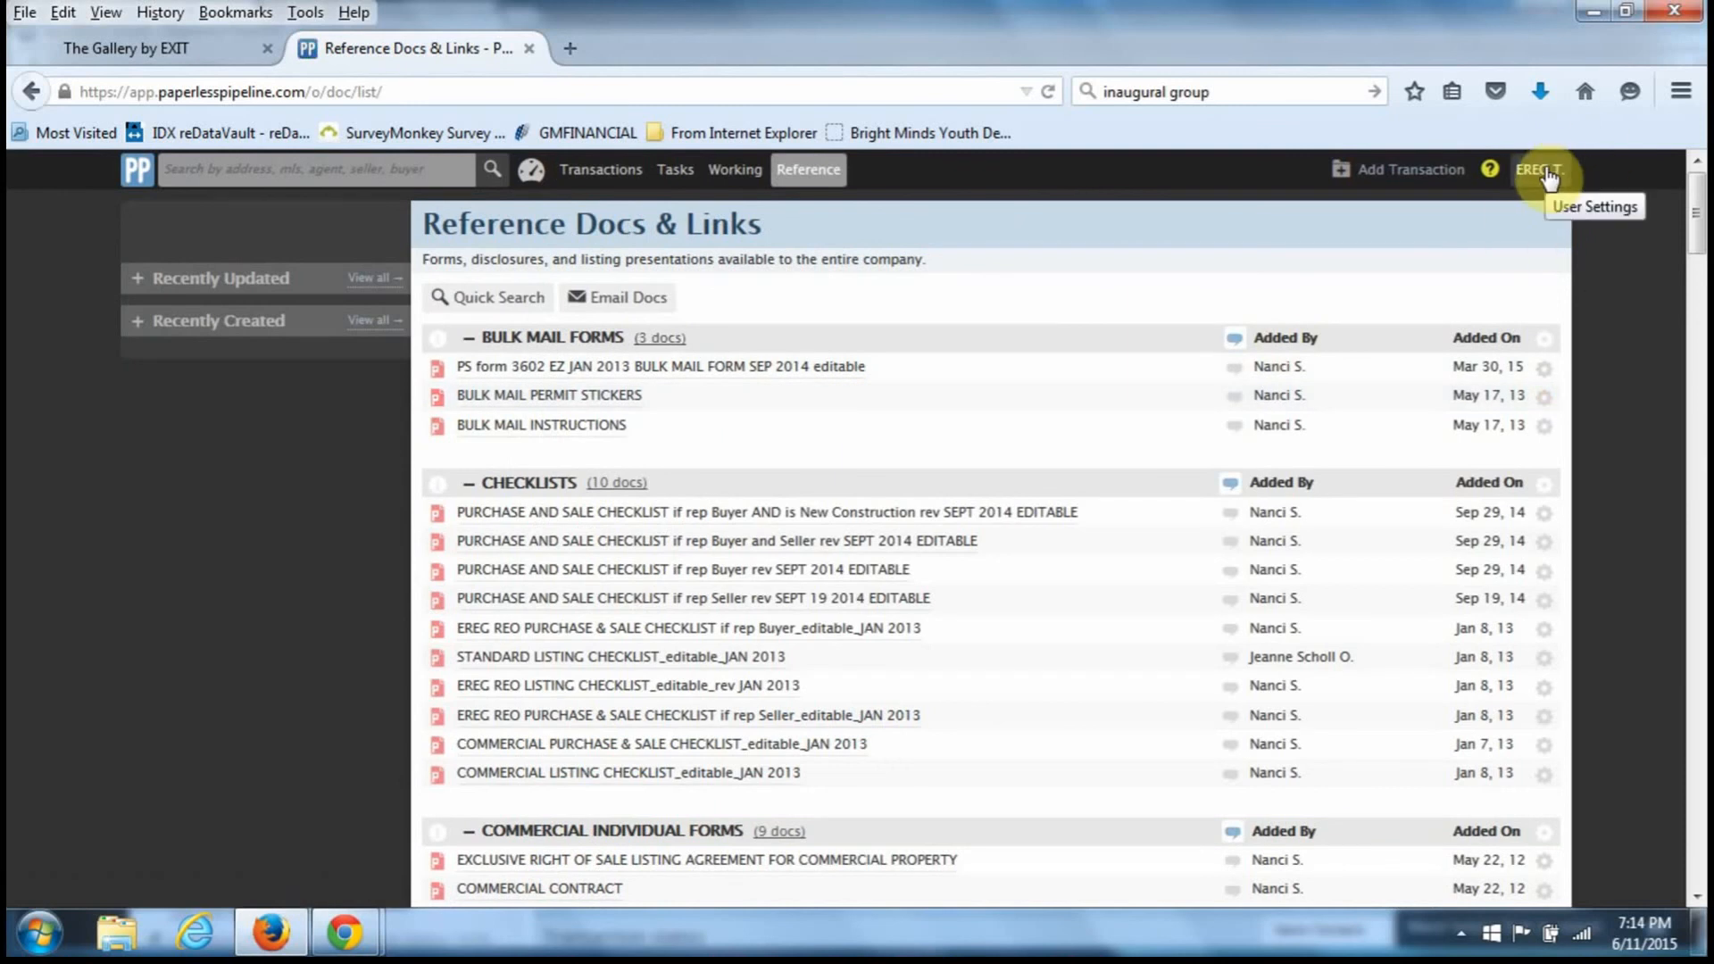
pyautogui.click(1548, 177)
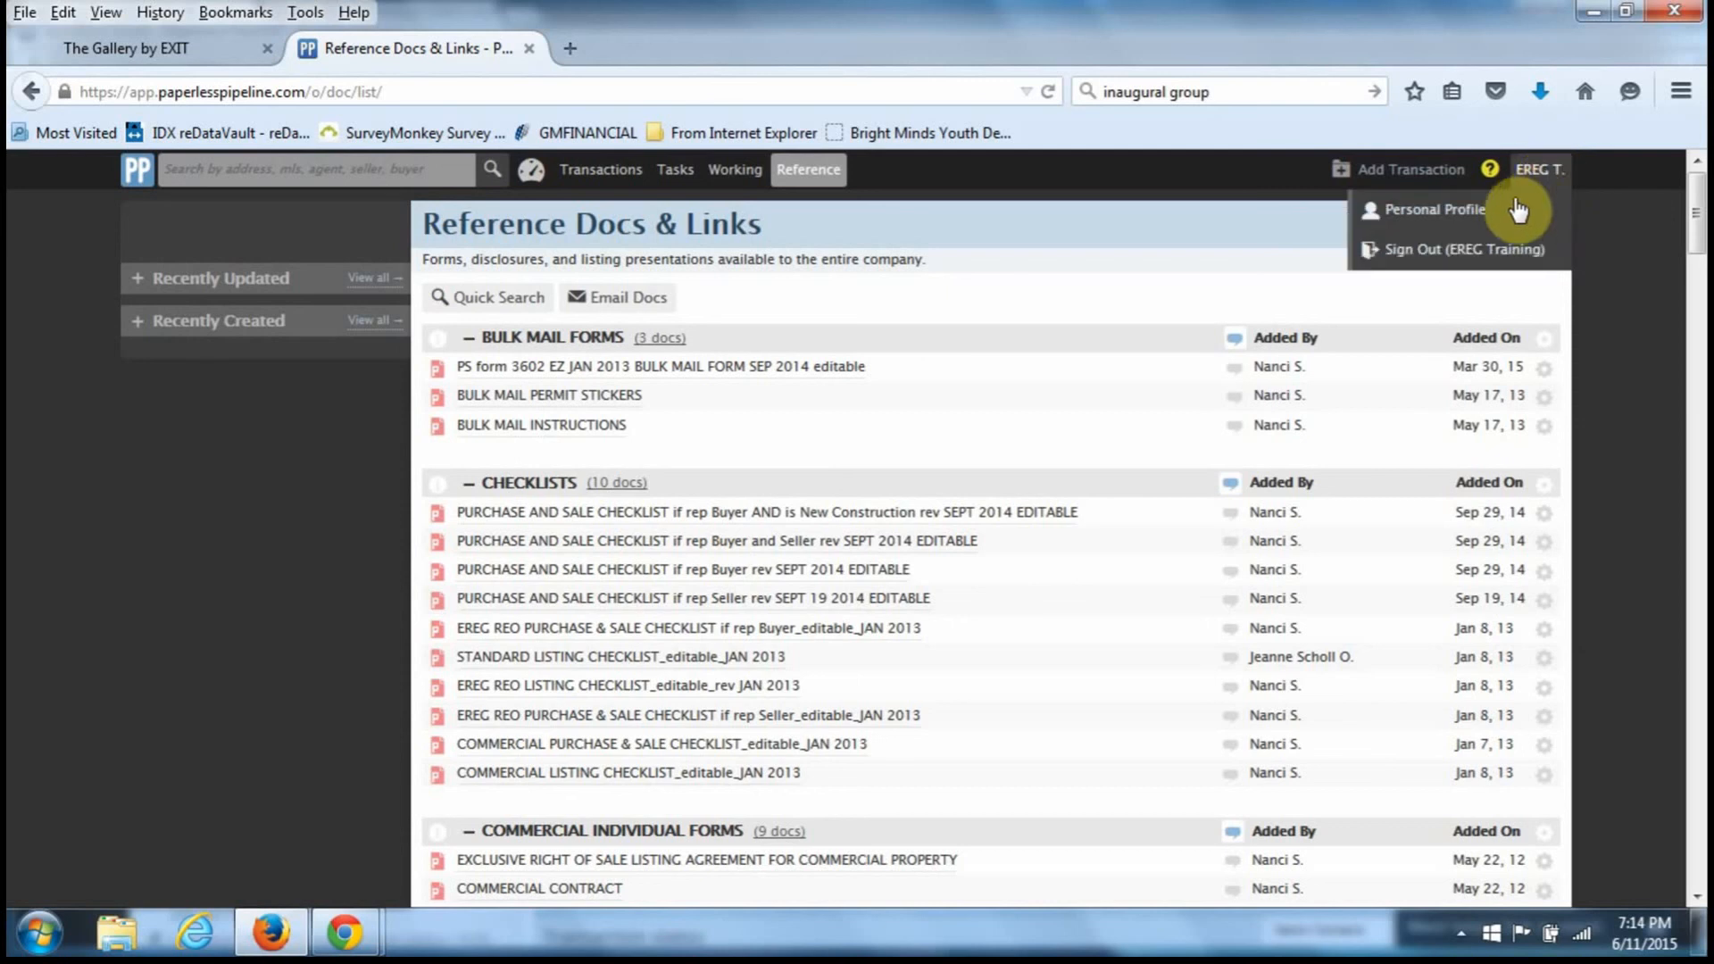
pyautogui.click(1469, 216)
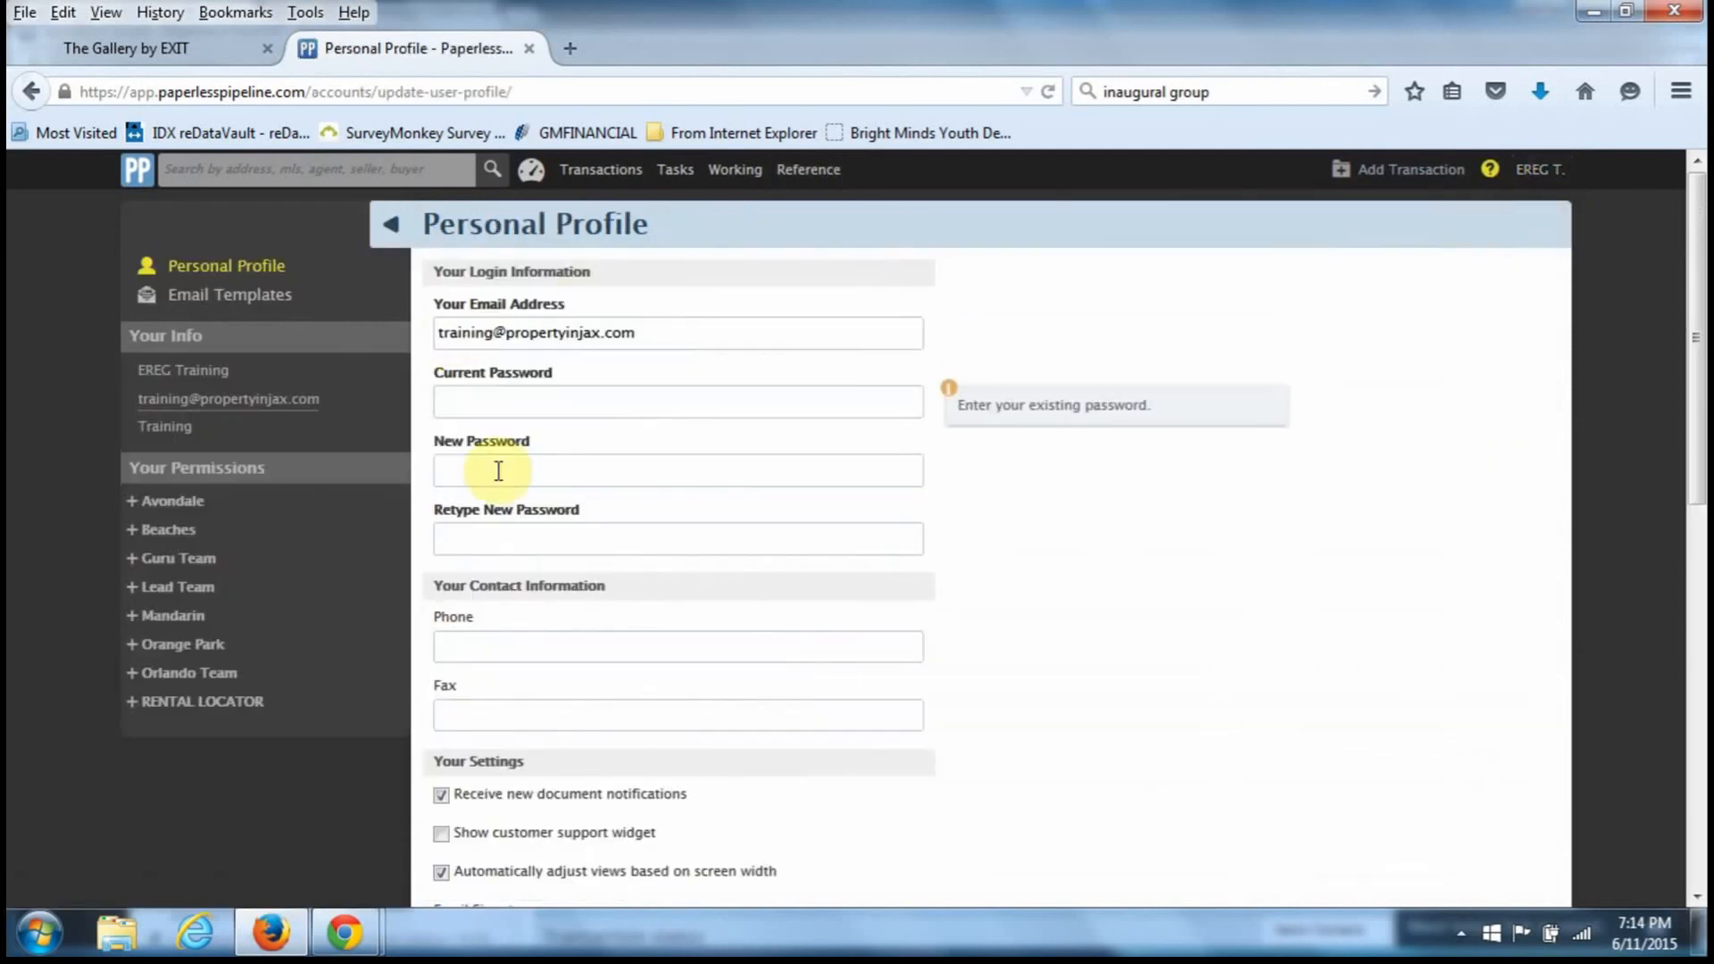
pyautogui.scroll(-9, 639, 497)
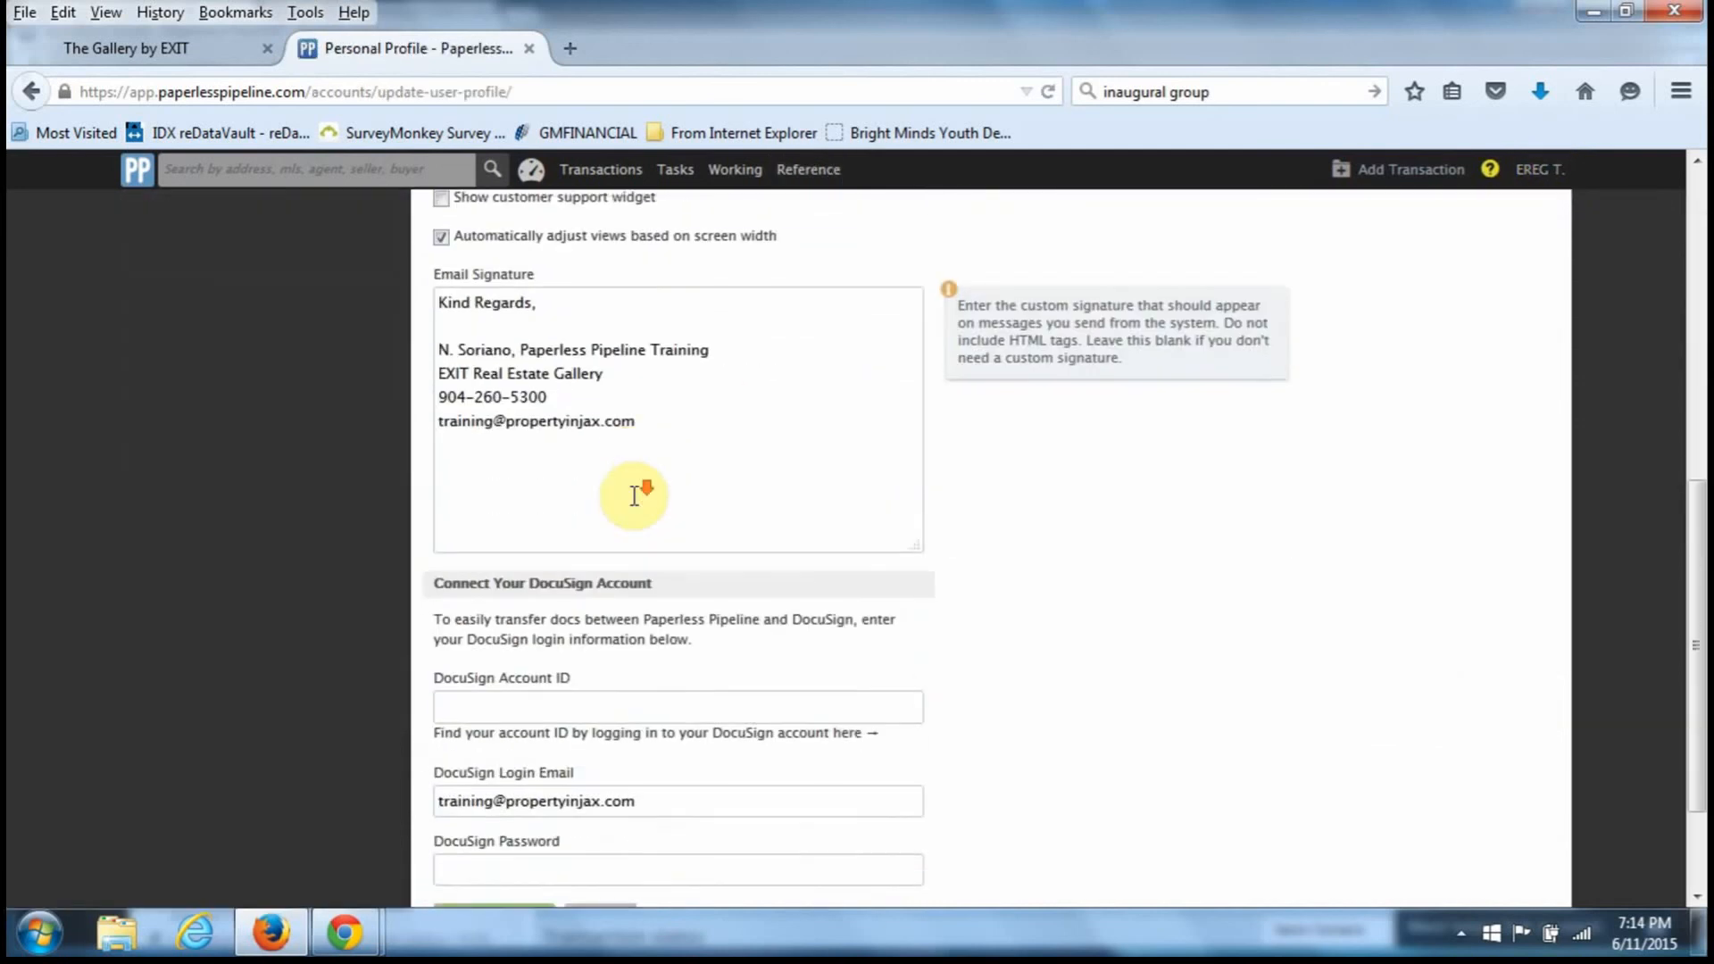
pyautogui.click(624, 775)
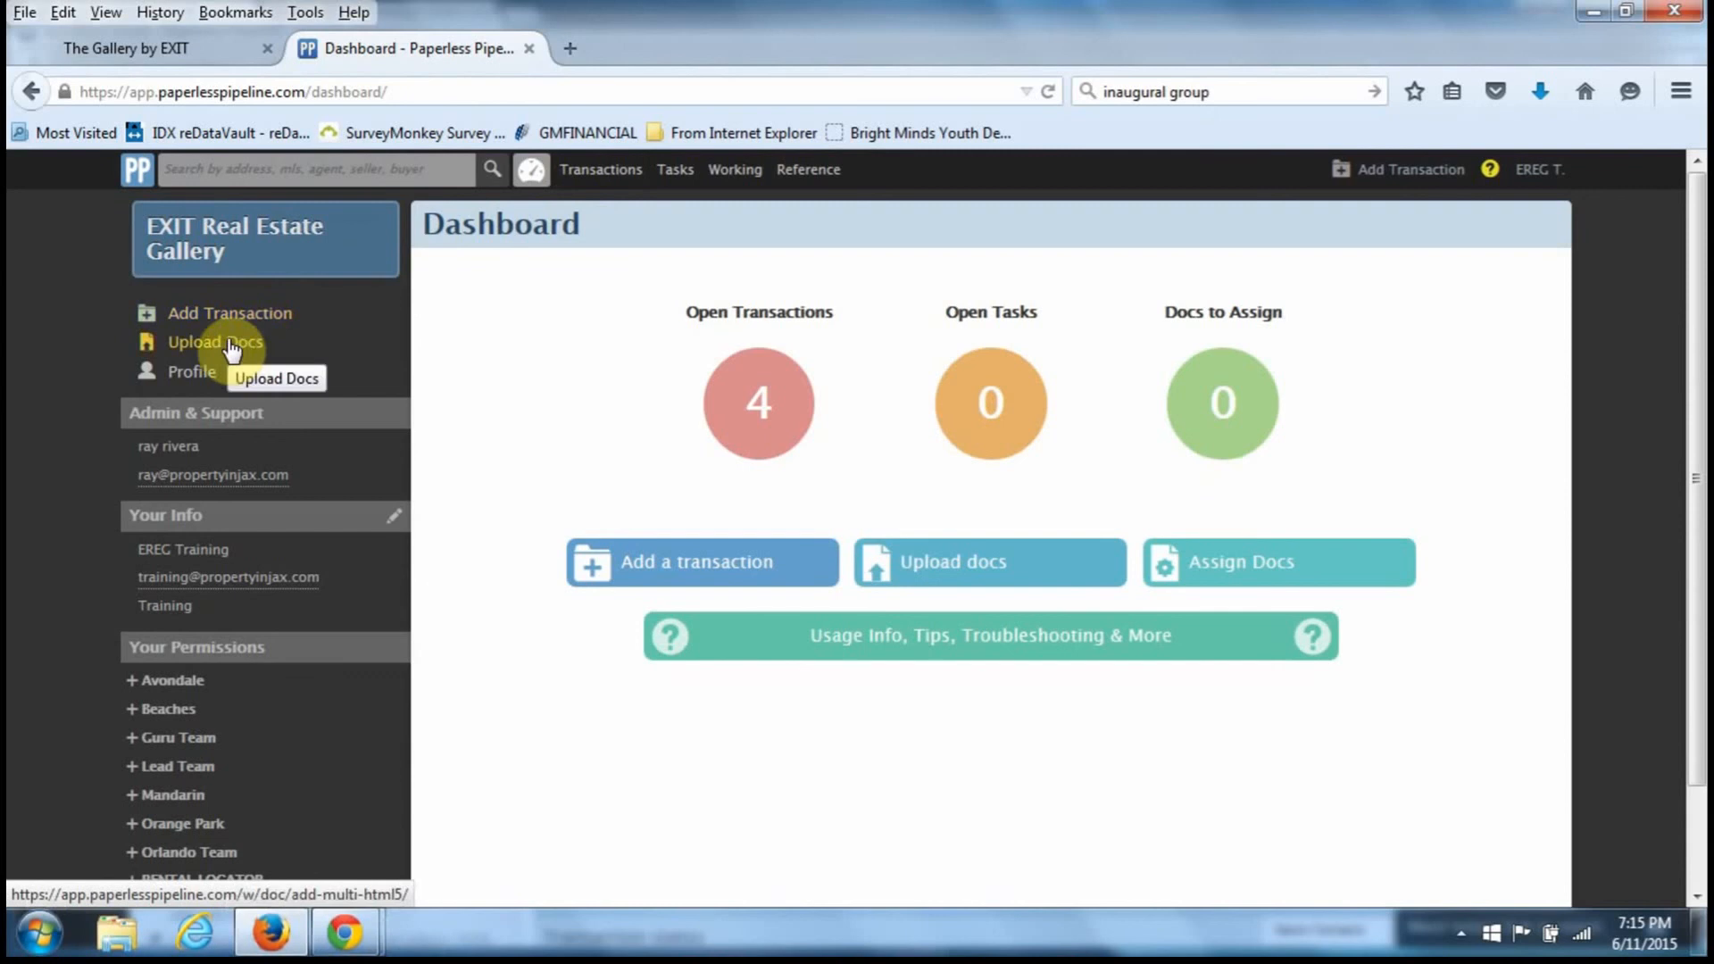
pyautogui.click(581, 177)
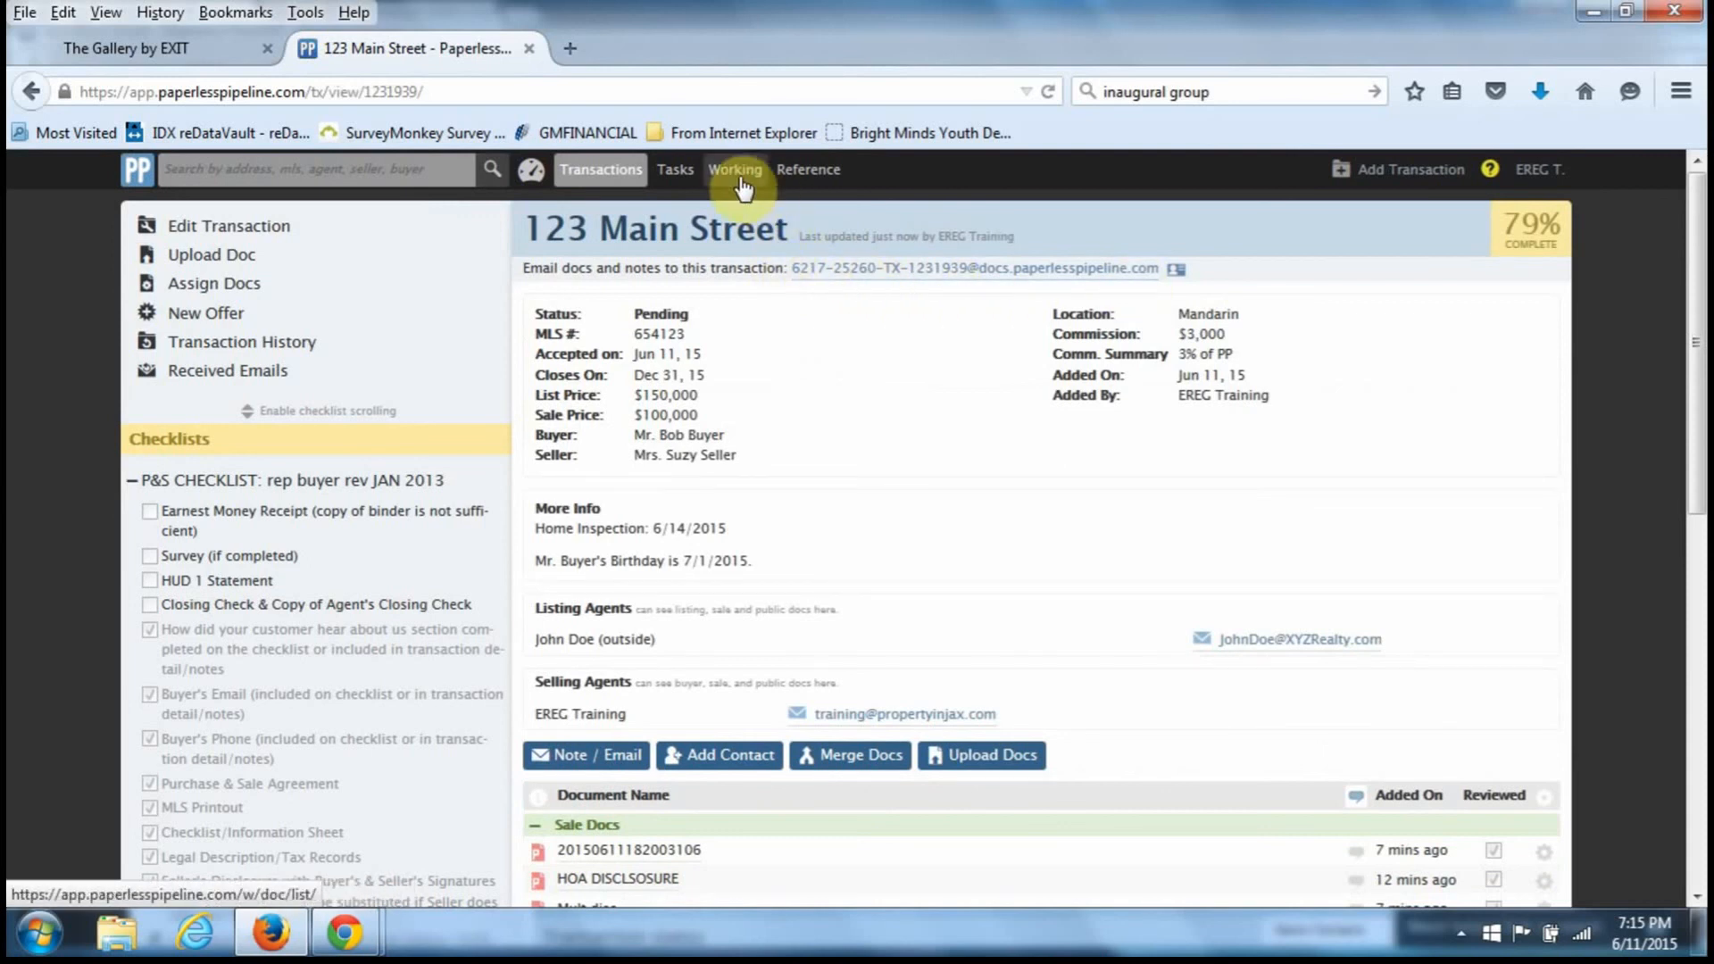
pyautogui.scroll(-1, 1087, 826)
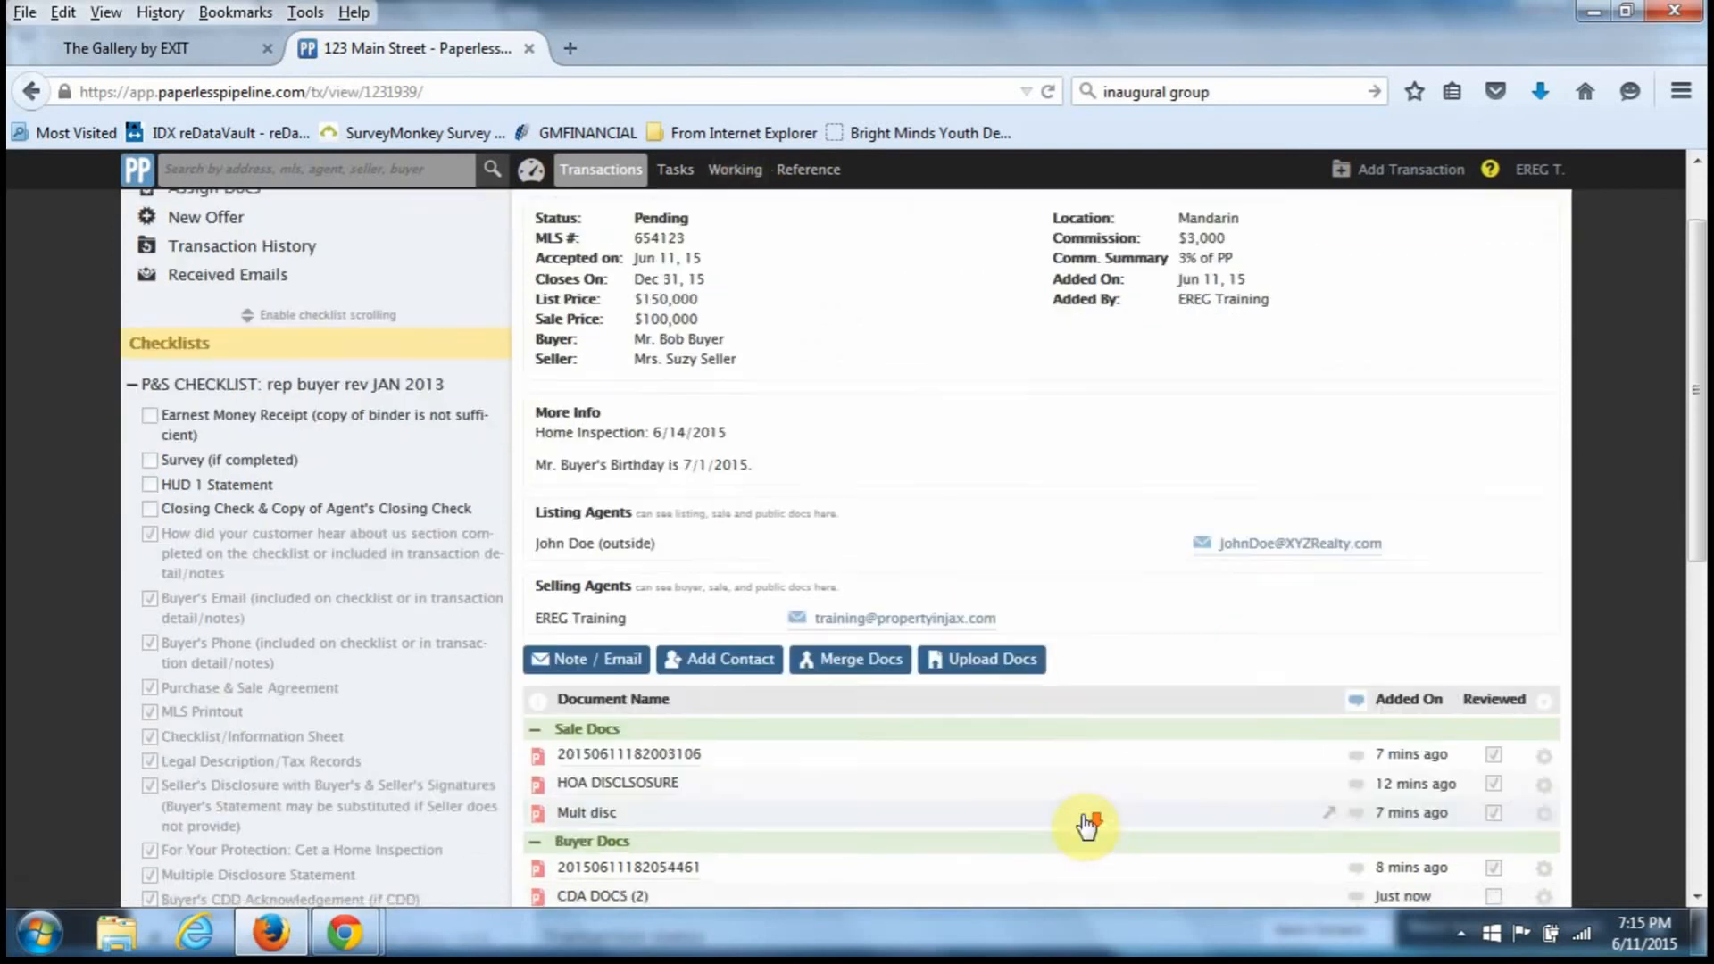
pyautogui.scroll(-4, 1087, 825)
pyautogui.scroll(4, 1083, 818)
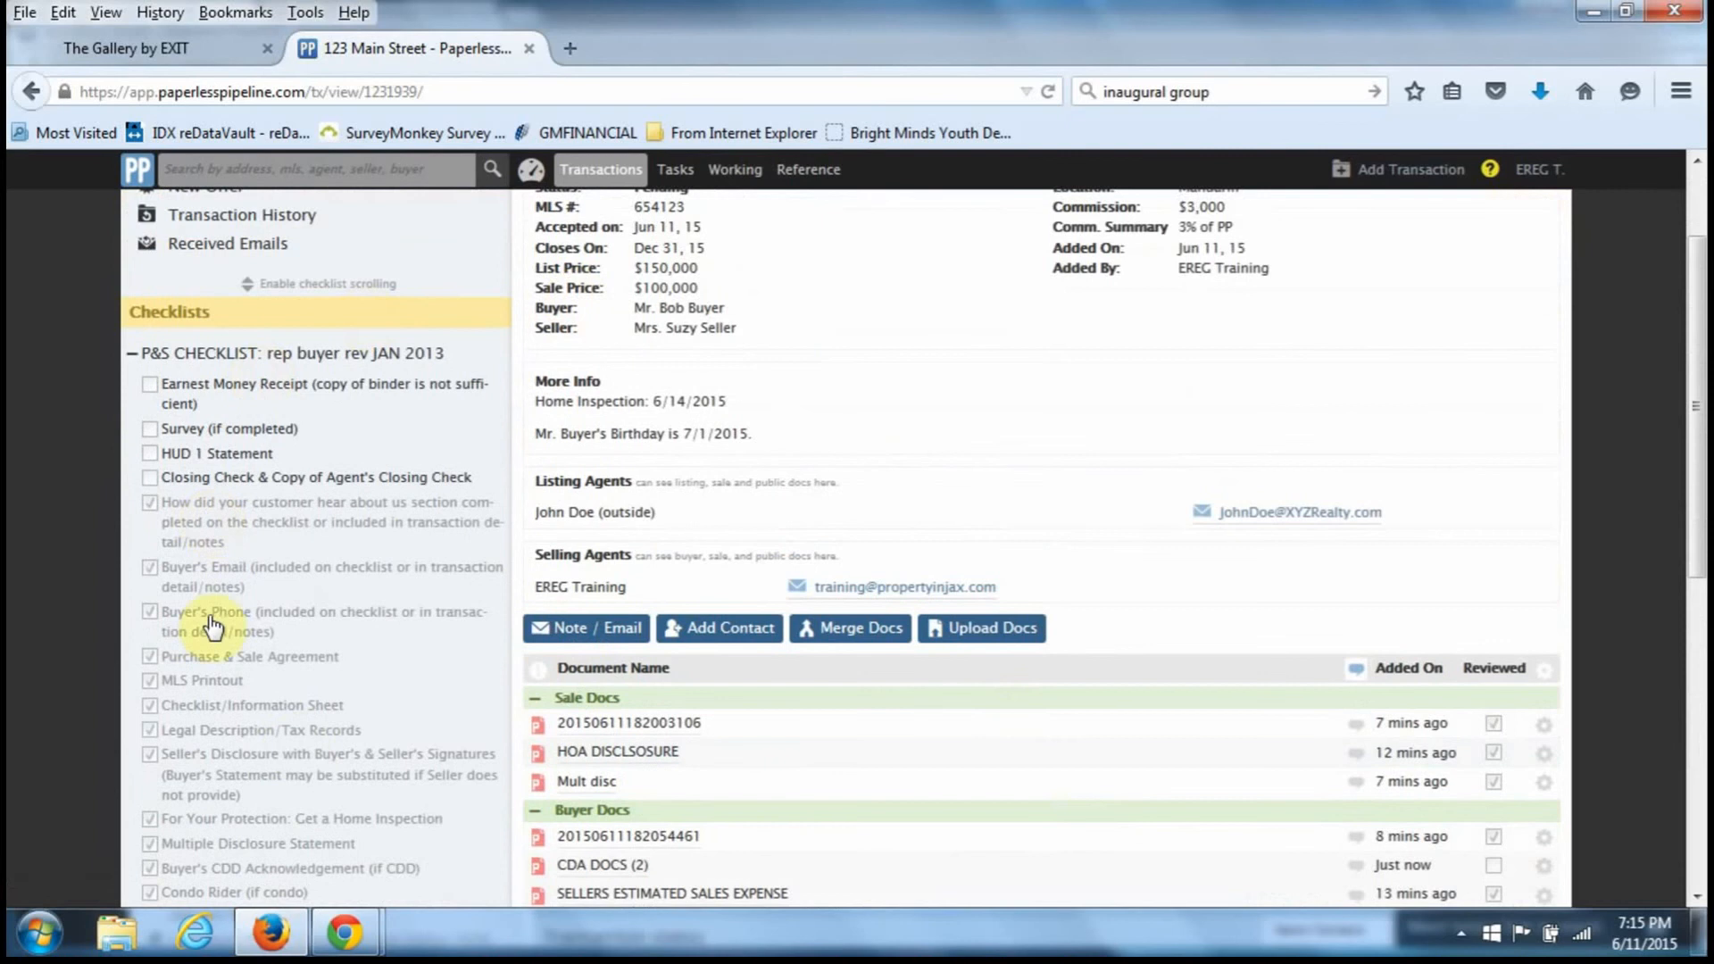
pyautogui.scroll(-1, 1009, 610)
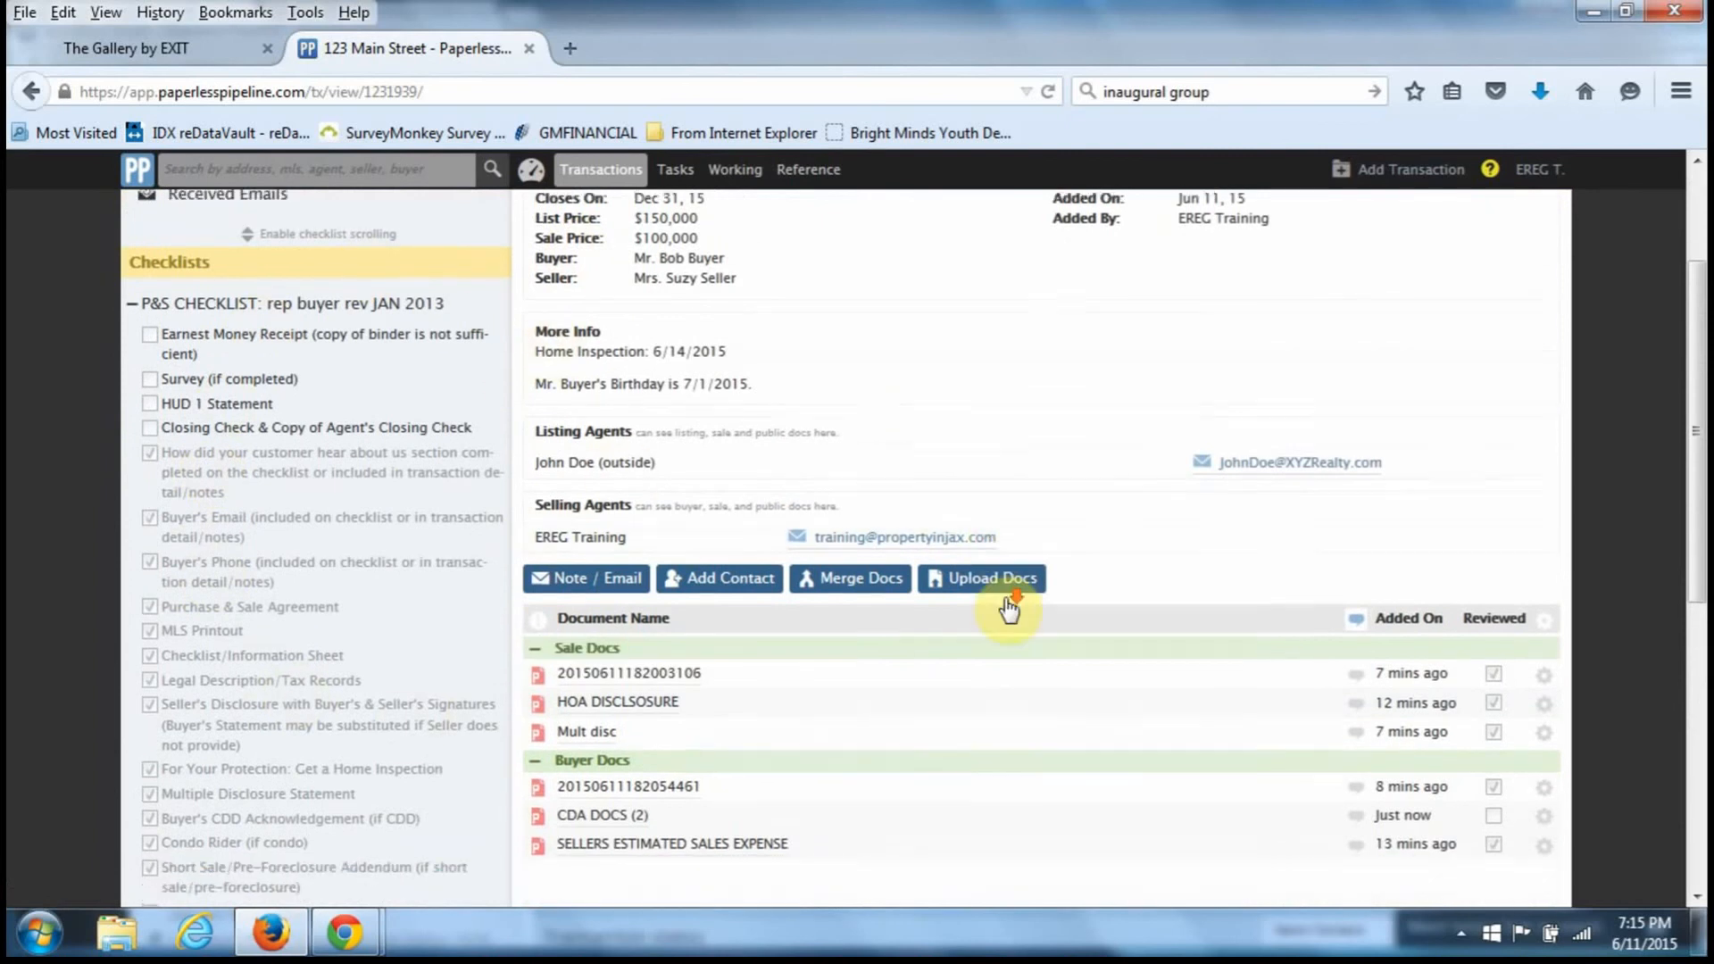
pyautogui.scroll(-1, 1009, 610)
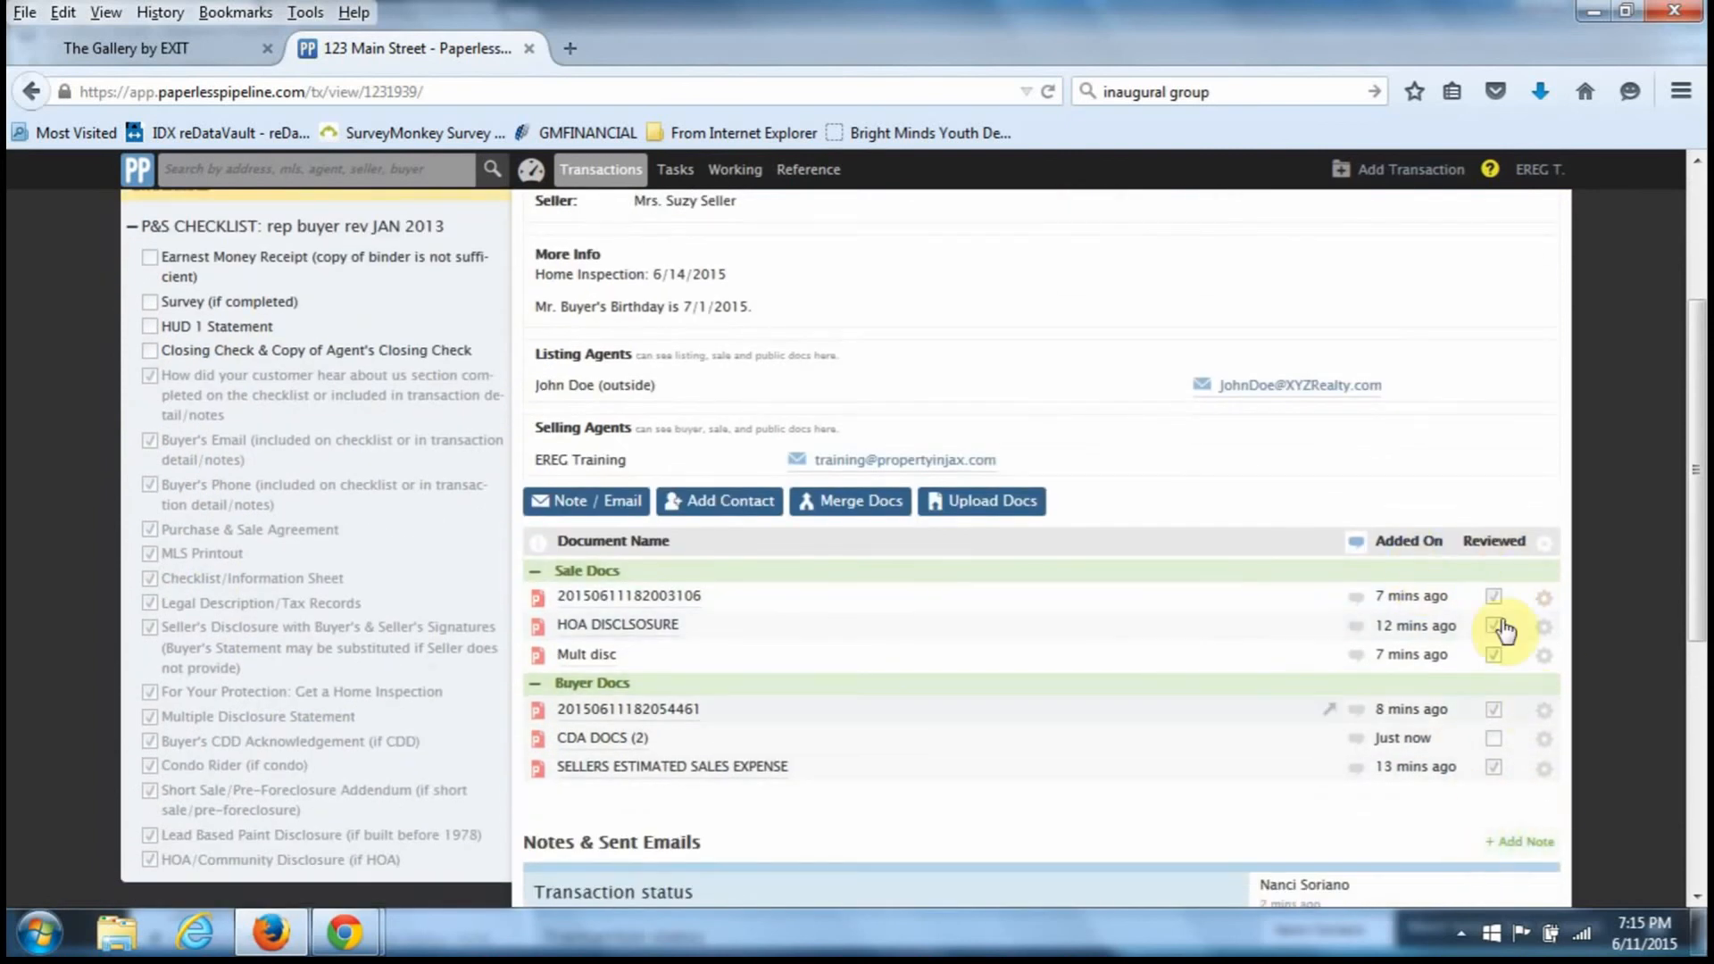
pyautogui.scroll(3, 1075, 581)
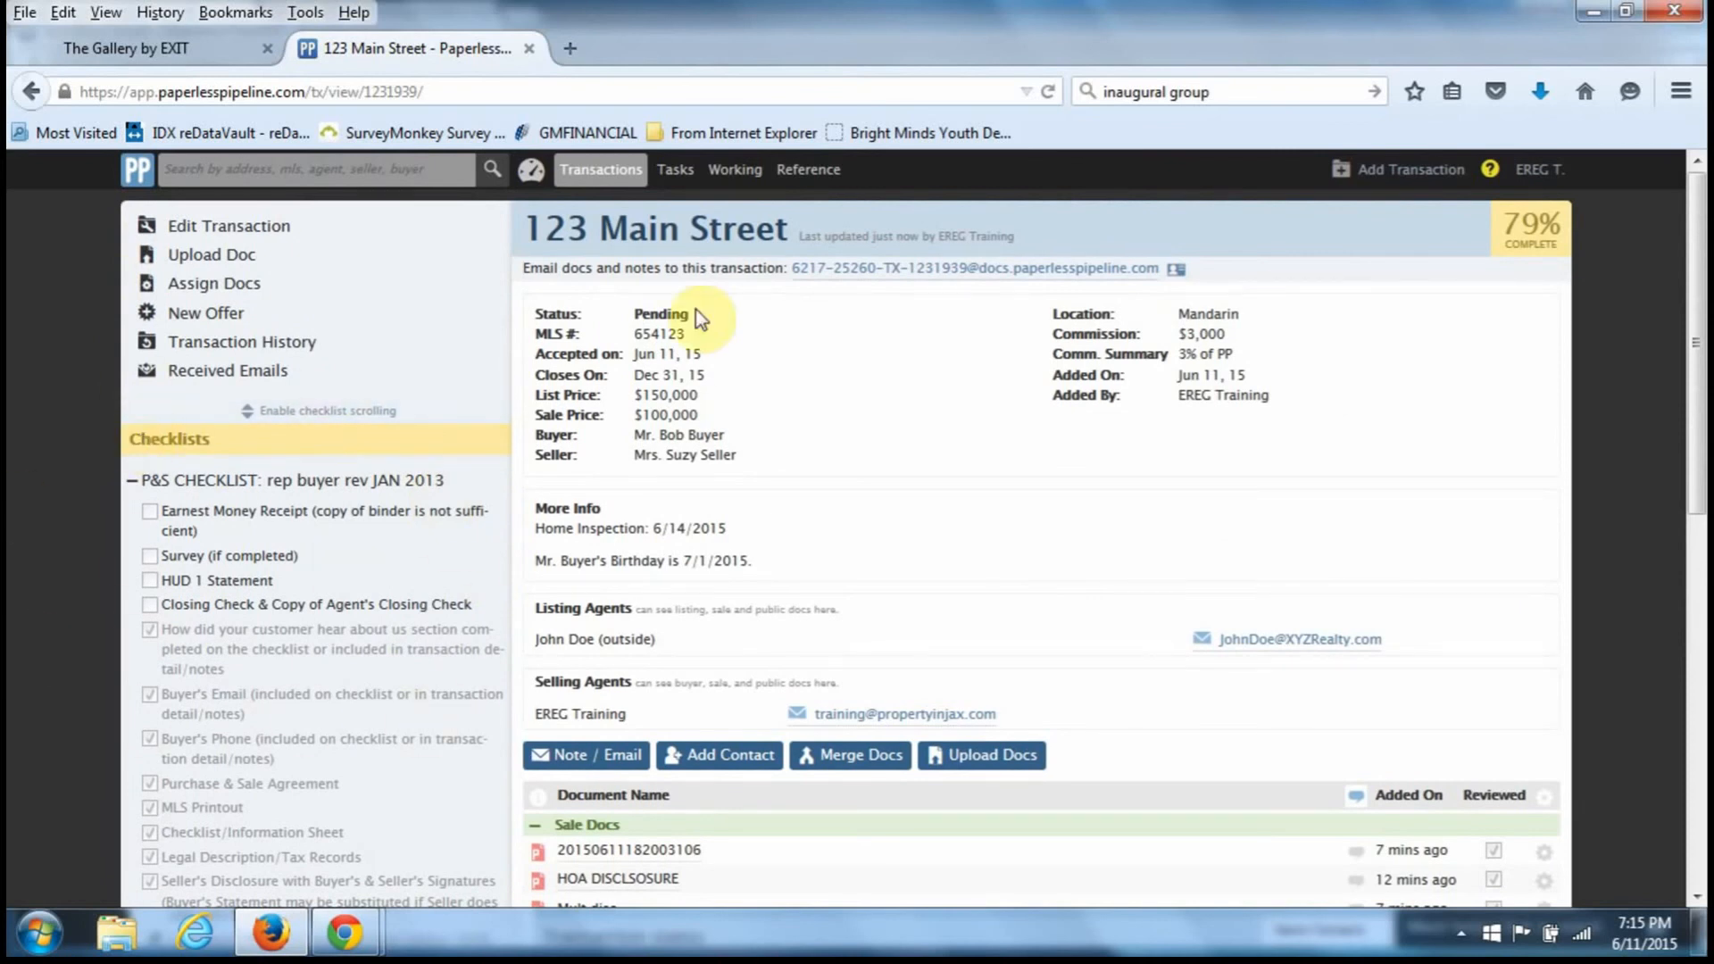
# - Scroll the Reference Docs & Links sections down to Logos and Misc Forms/Information
pyautogui.click(817, 182)
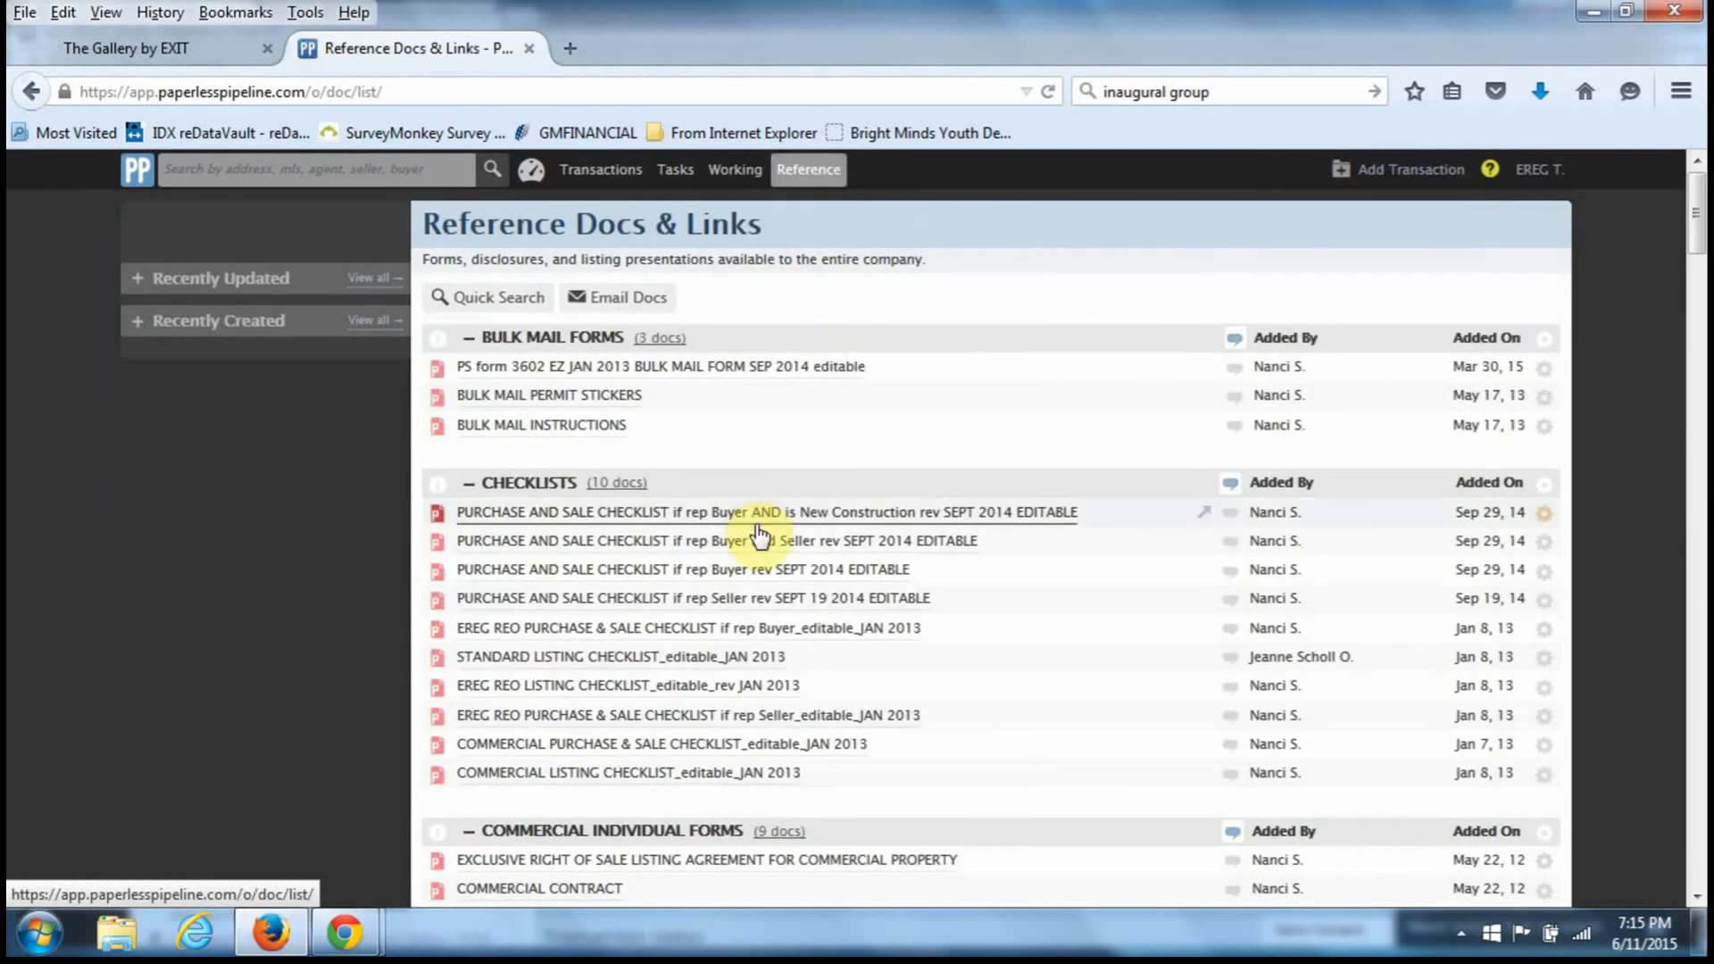
pyautogui.scroll(-3, 999, 565)
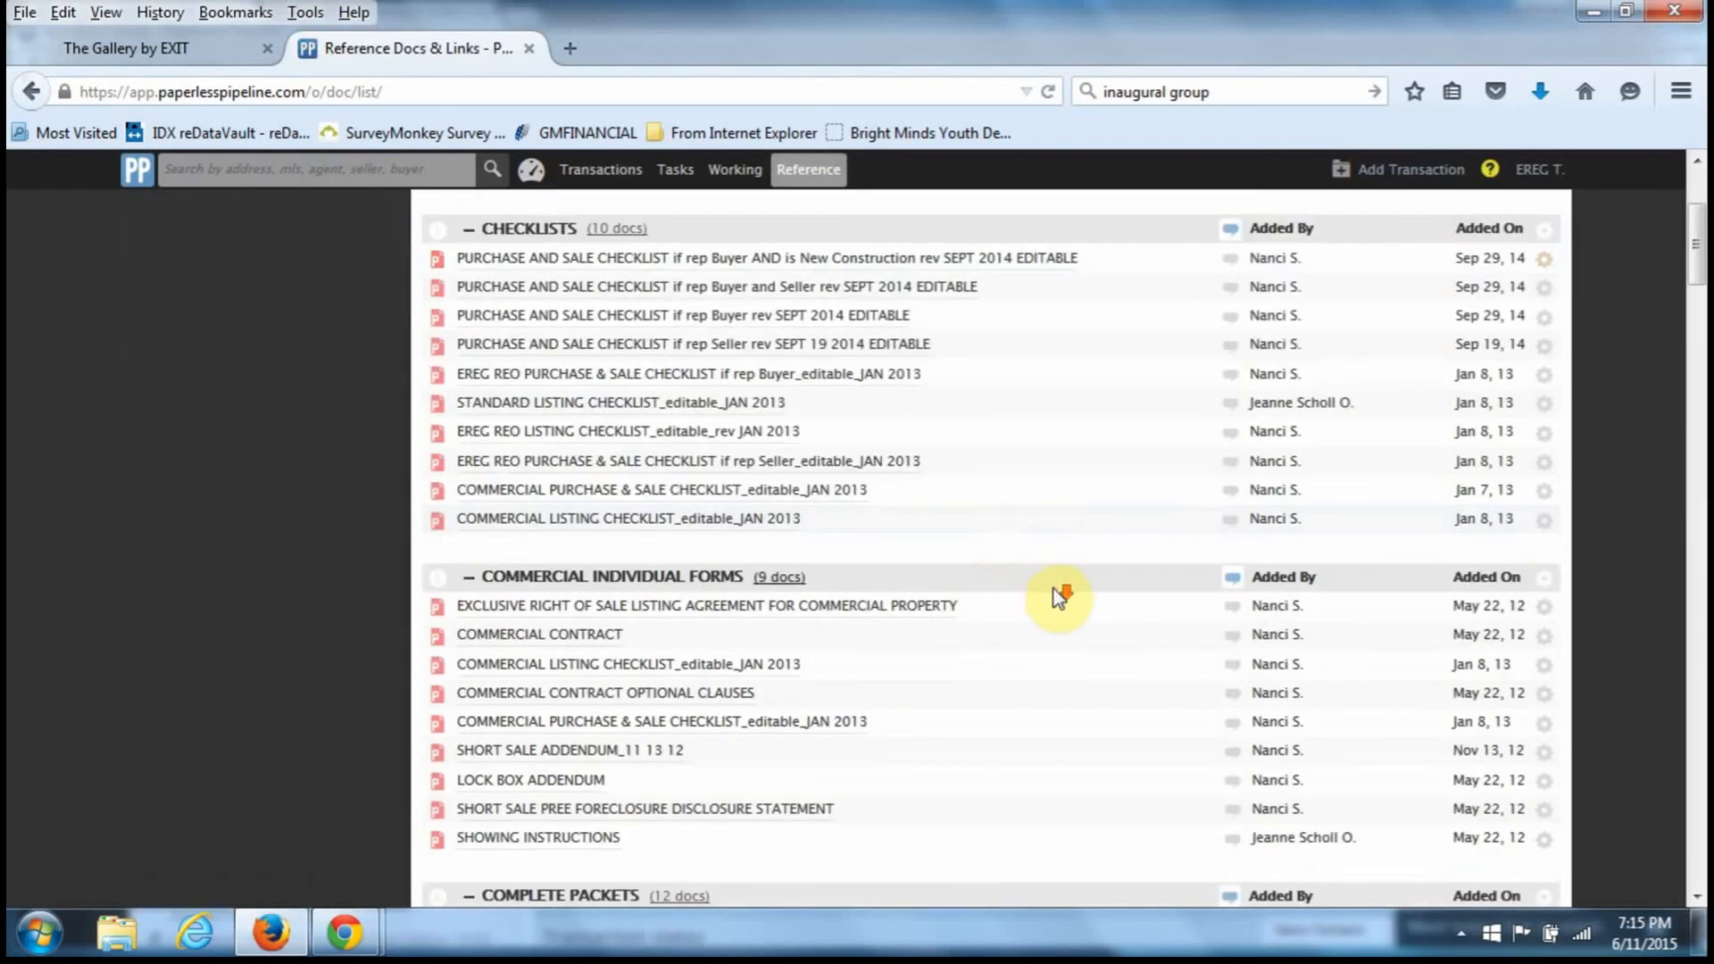
pyautogui.scroll(-5, 1055, 596)
pyautogui.scroll(-5, 1059, 596)
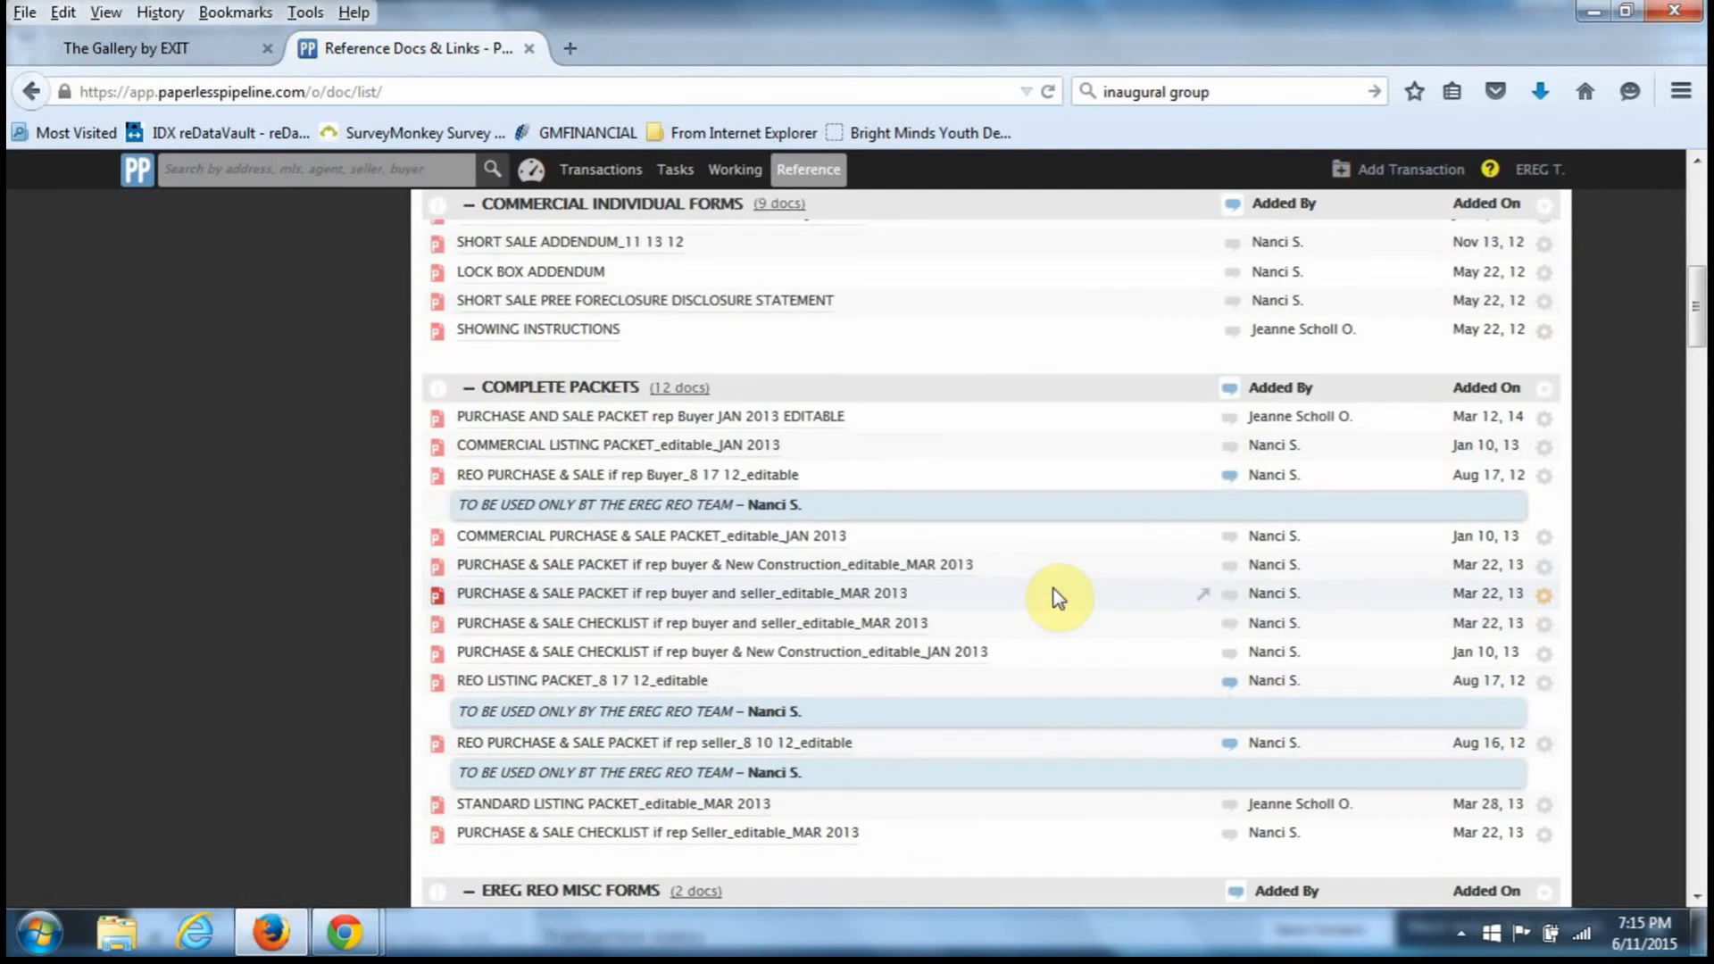
pyautogui.scroll(-5, 1053, 589)
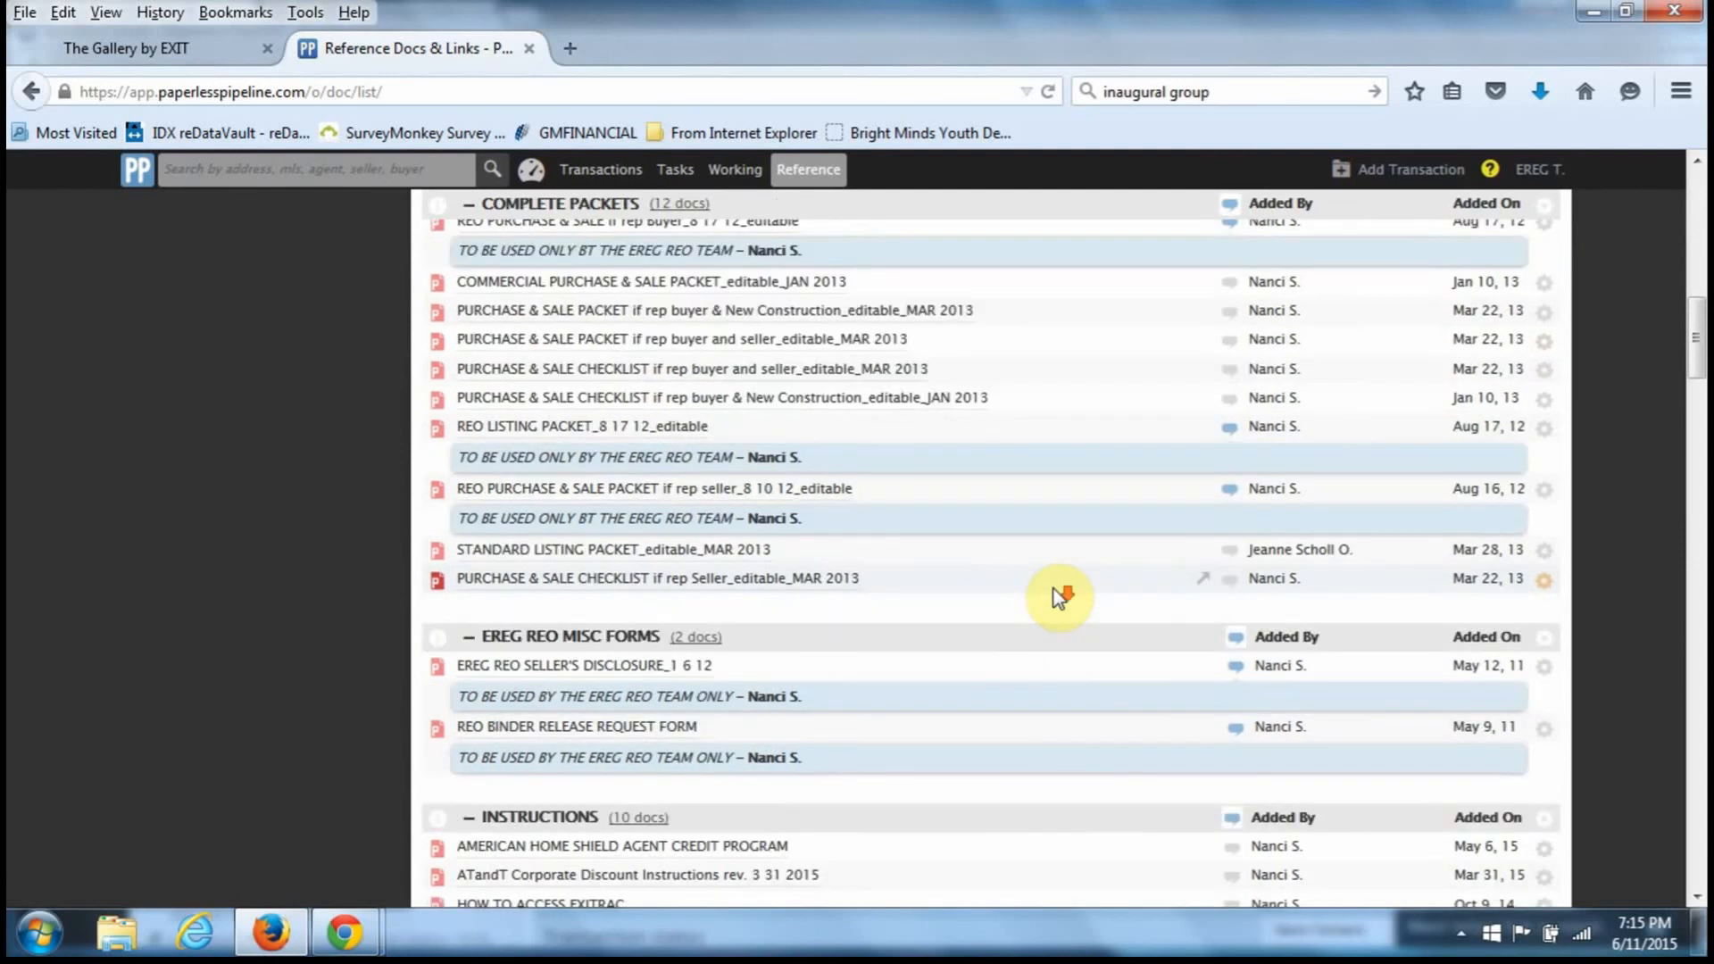
pyautogui.scroll(-7, 1053, 589)
pyautogui.scroll(-5, 1058, 596)
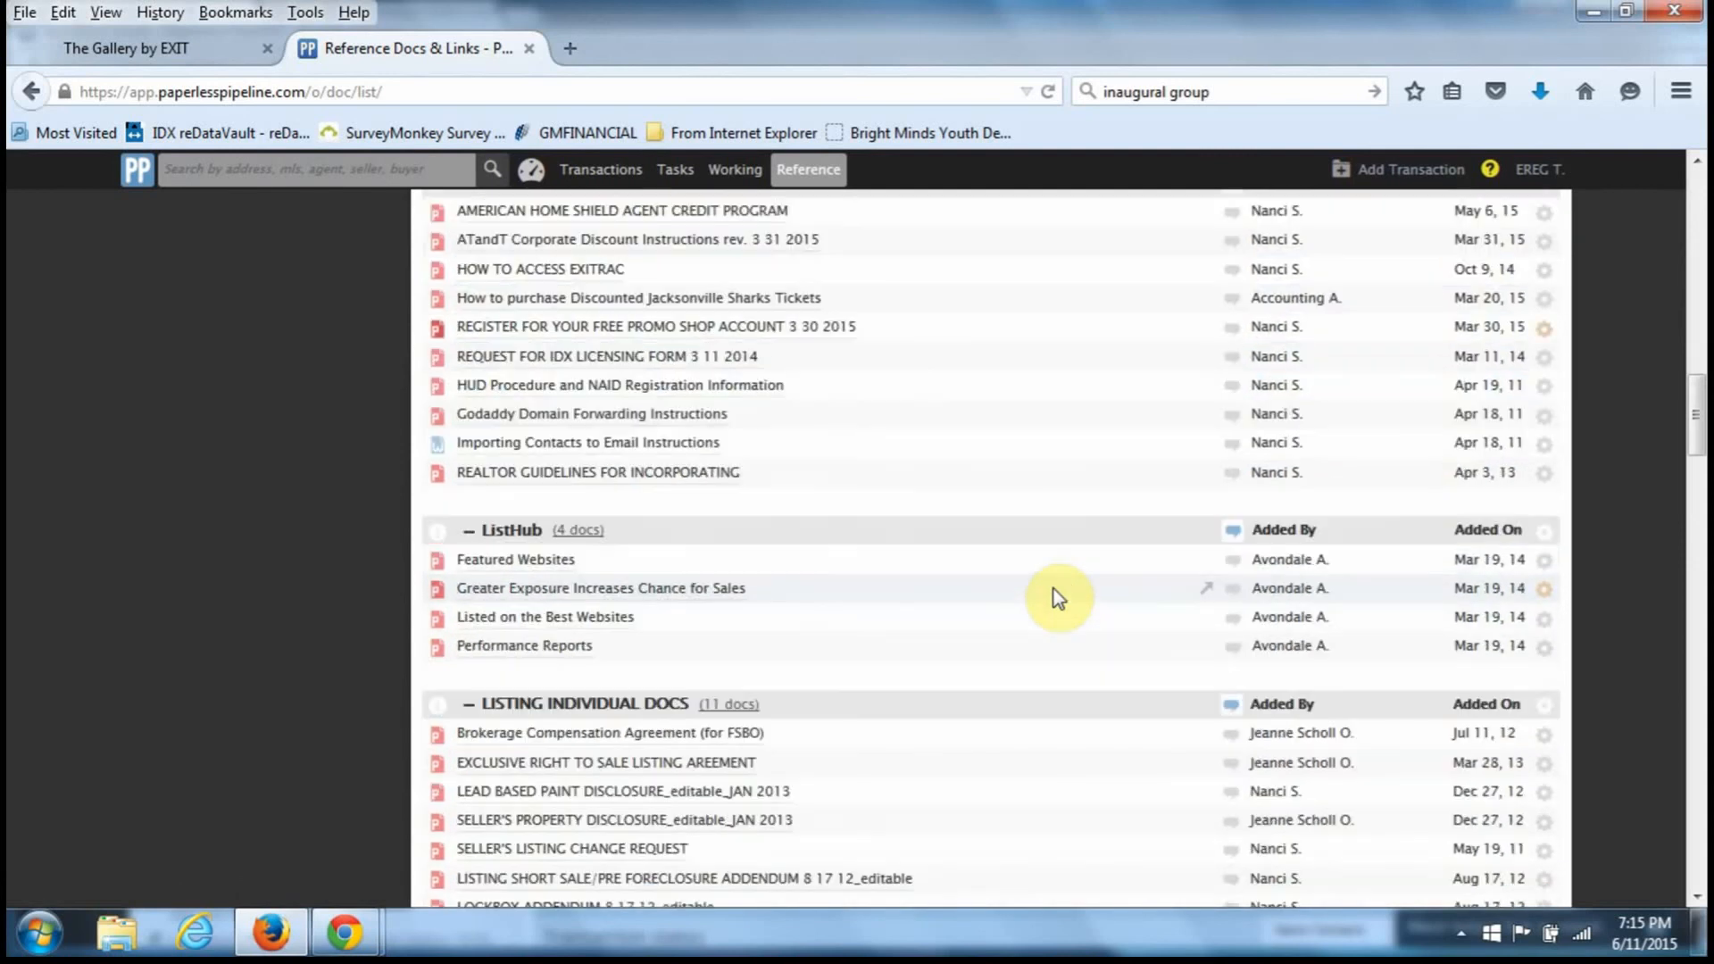
pyautogui.scroll(-5, 1059, 597)
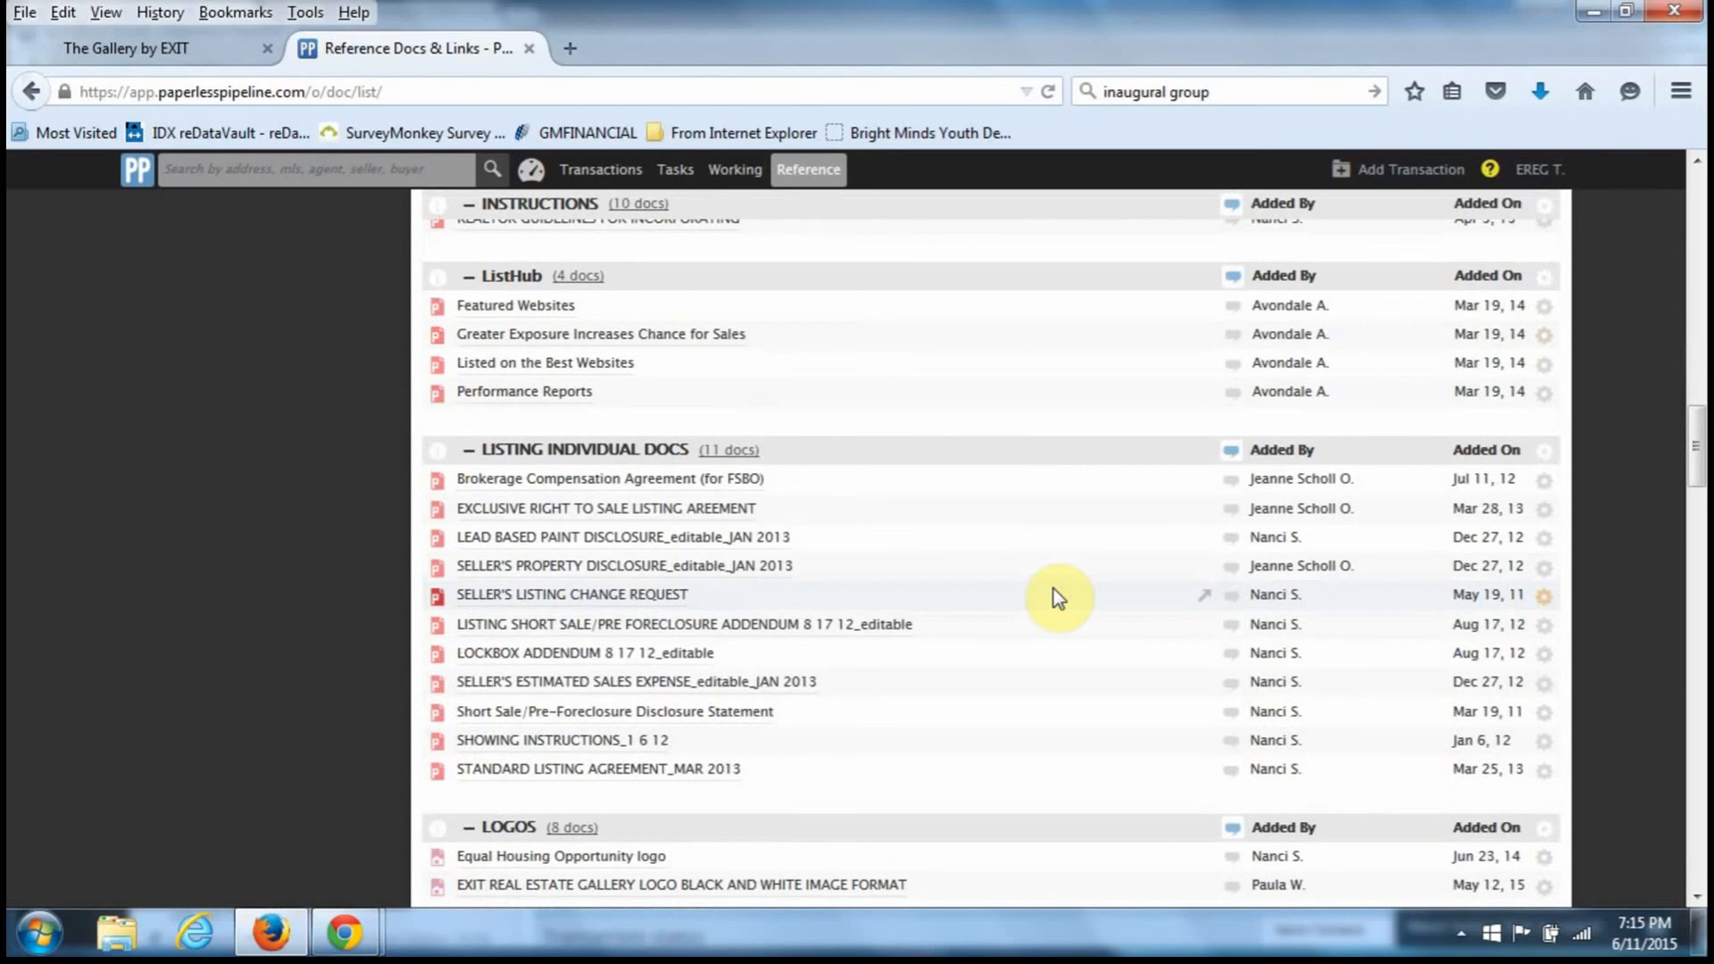
pyautogui.scroll(-5, 1059, 596)
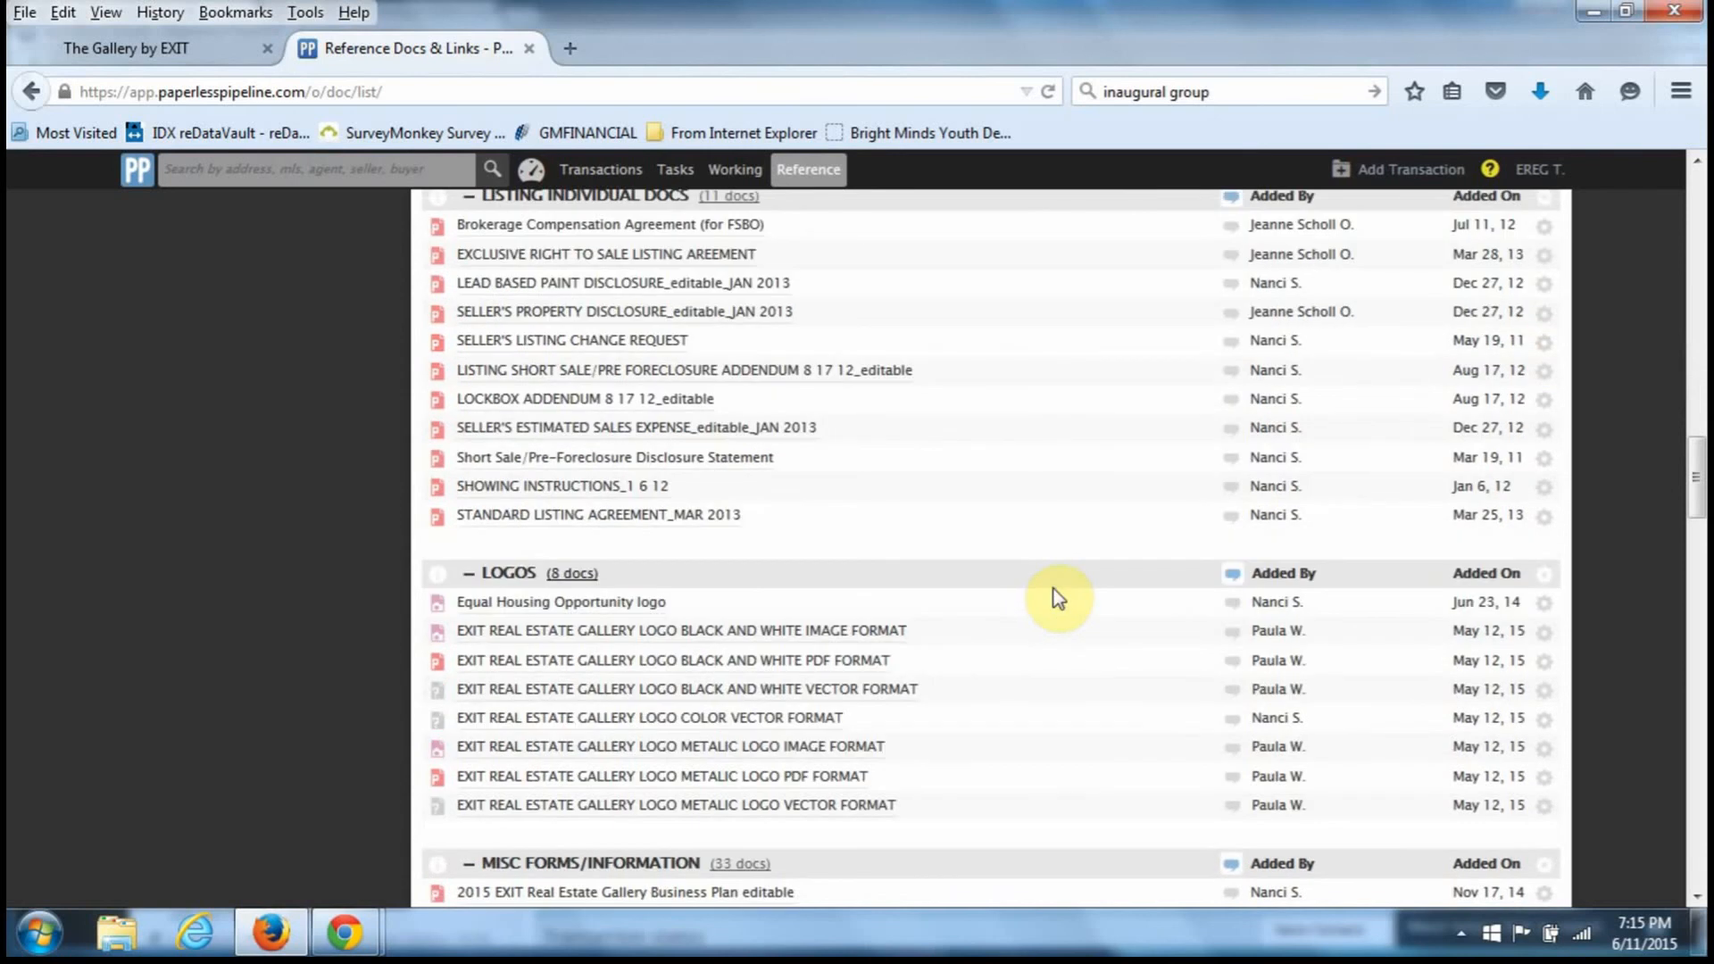
pyautogui.scroll(-7, 1058, 598)
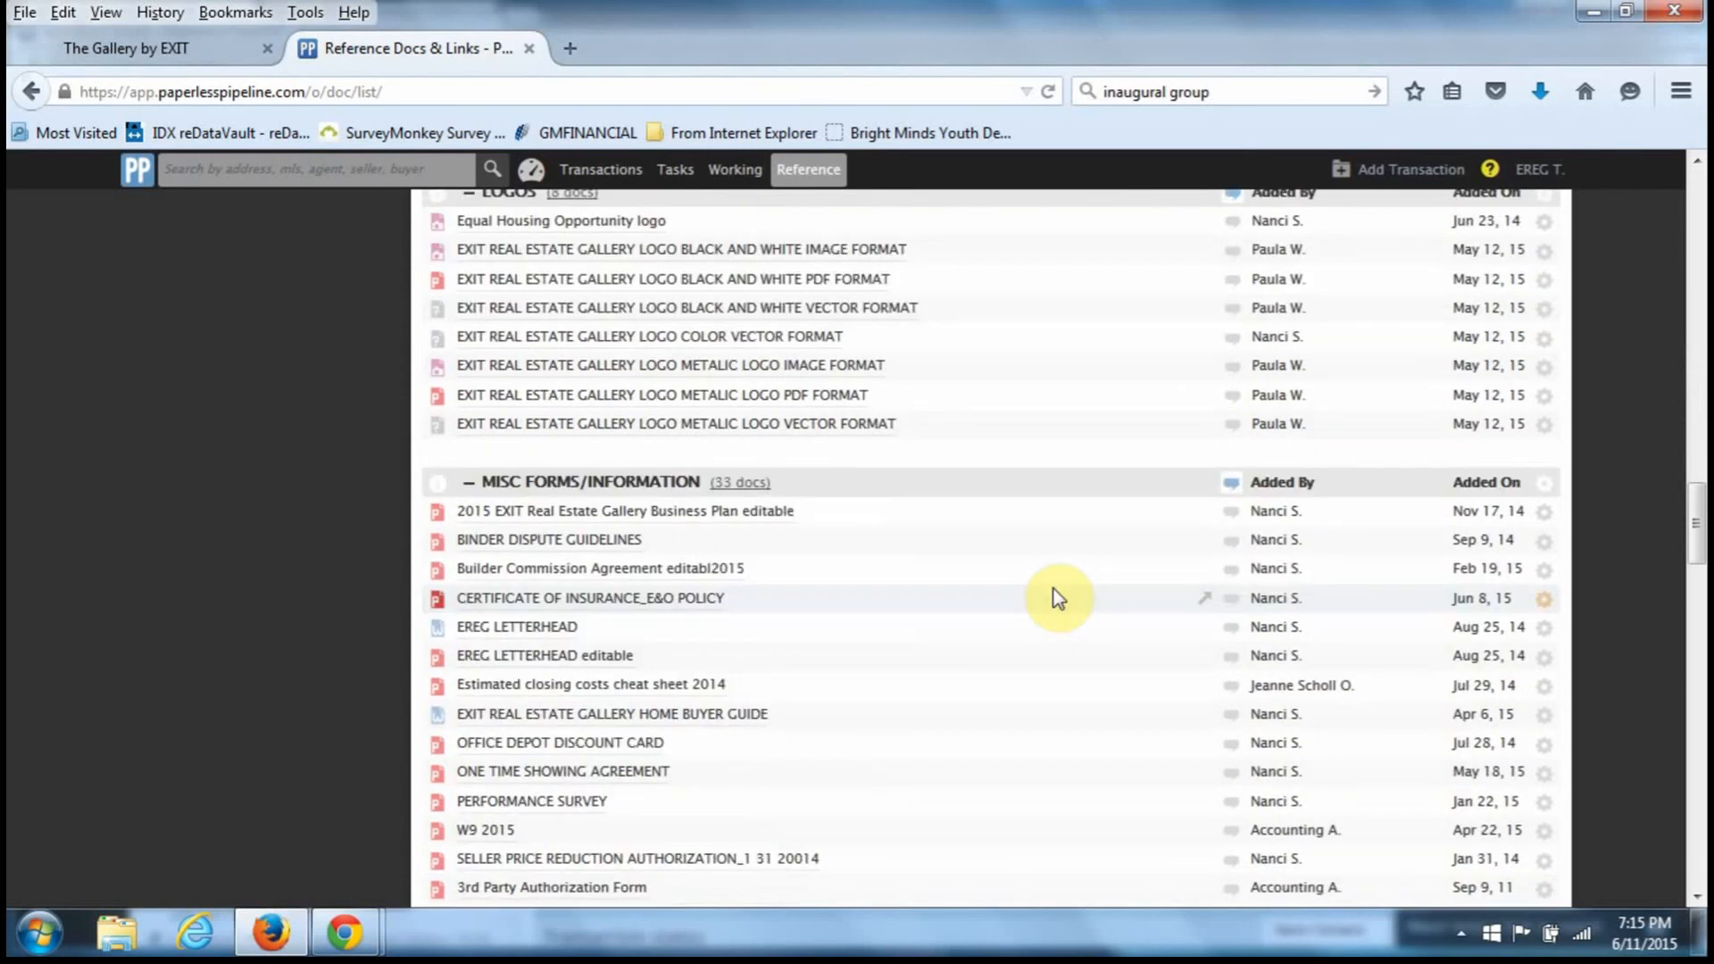
pyautogui.scroll(-2, 1058, 598)
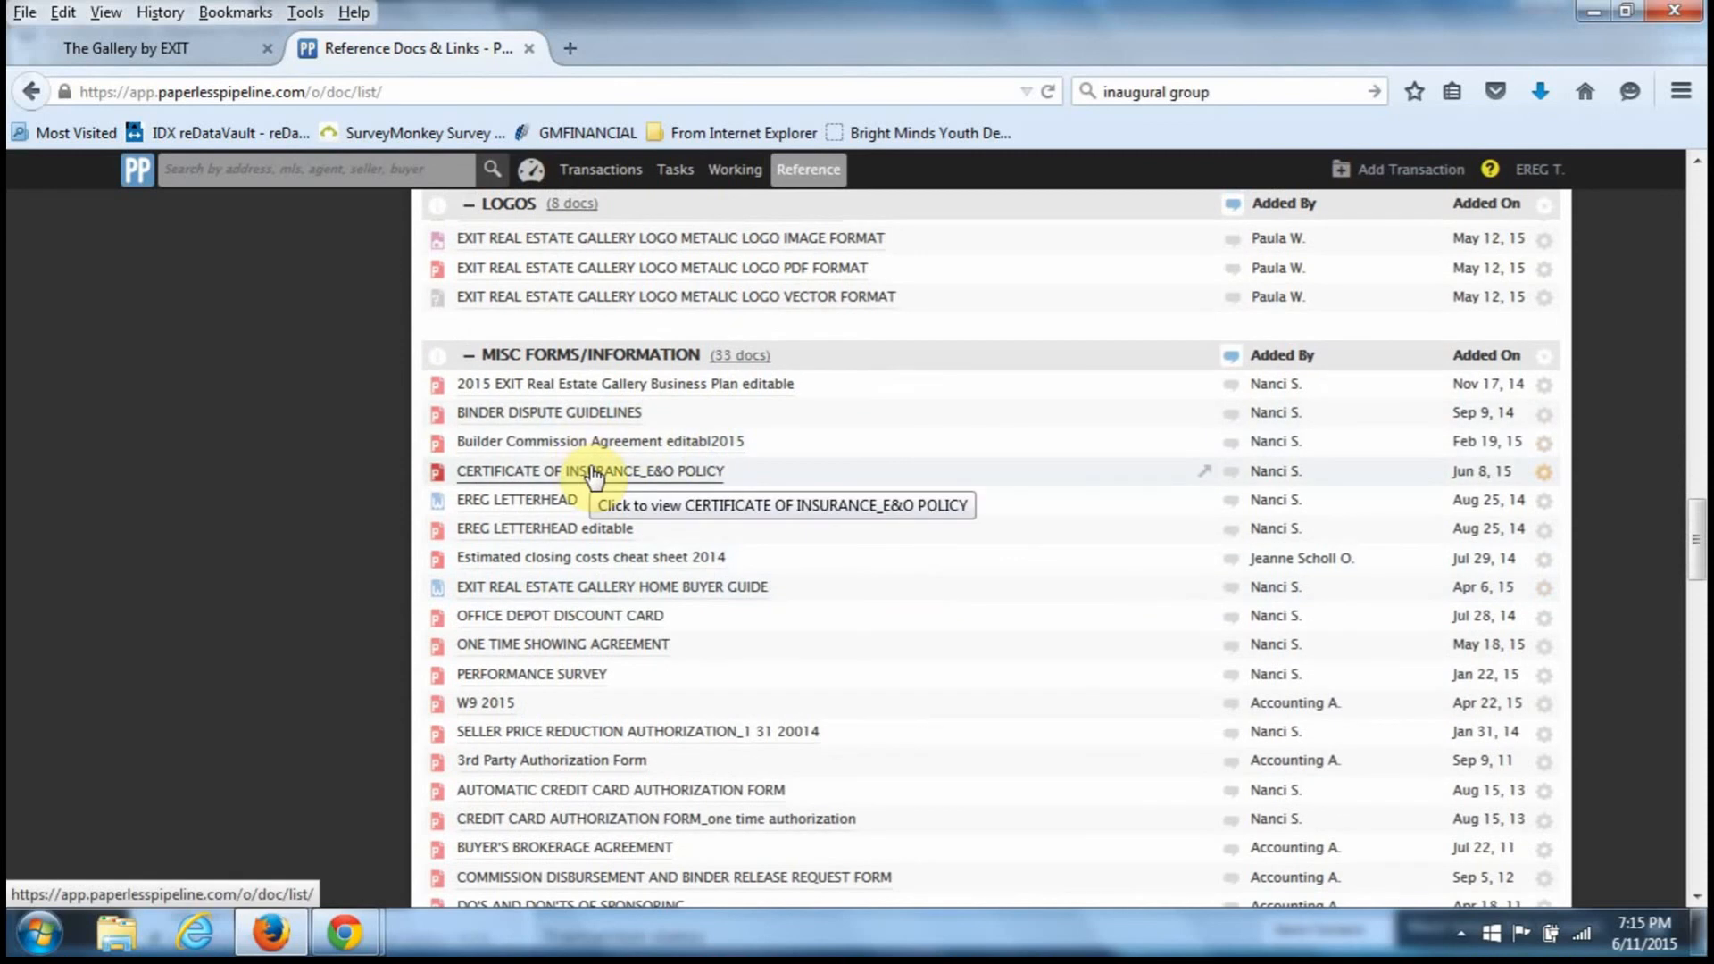
# - Preview the W9 2015 form in Reference Docs, then close it
pyautogui.click(489, 703)
pyautogui.scroll(-3, 920, 668)
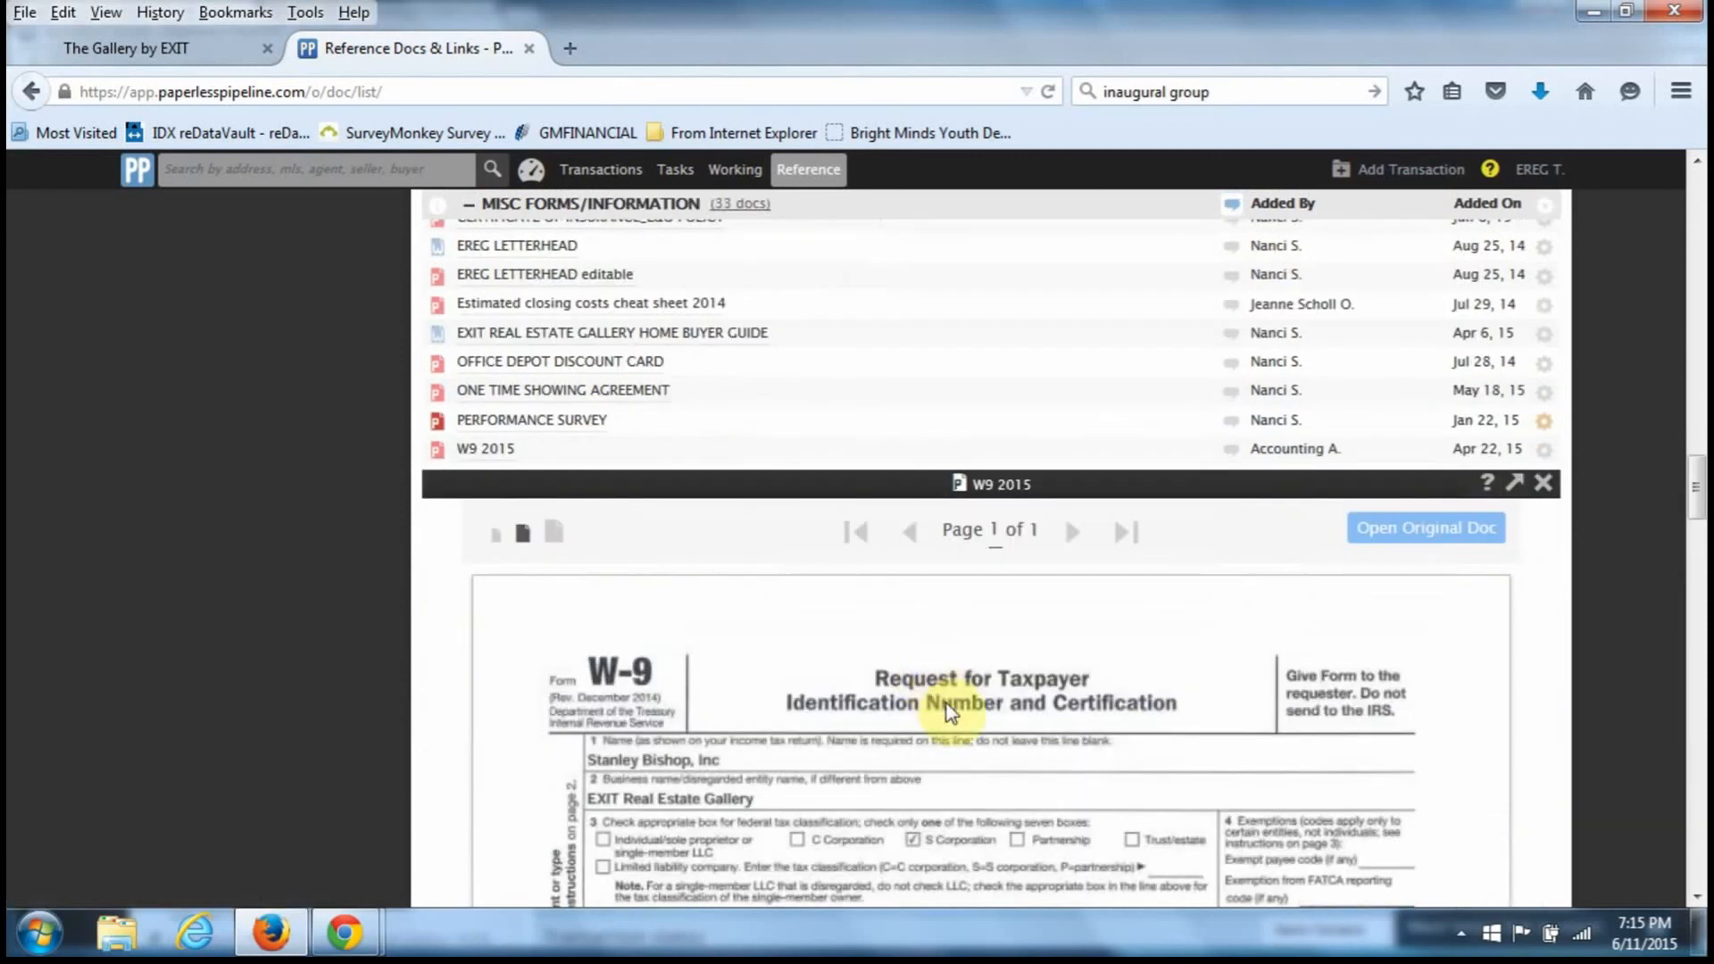
pyautogui.scroll(-1, 946, 704)
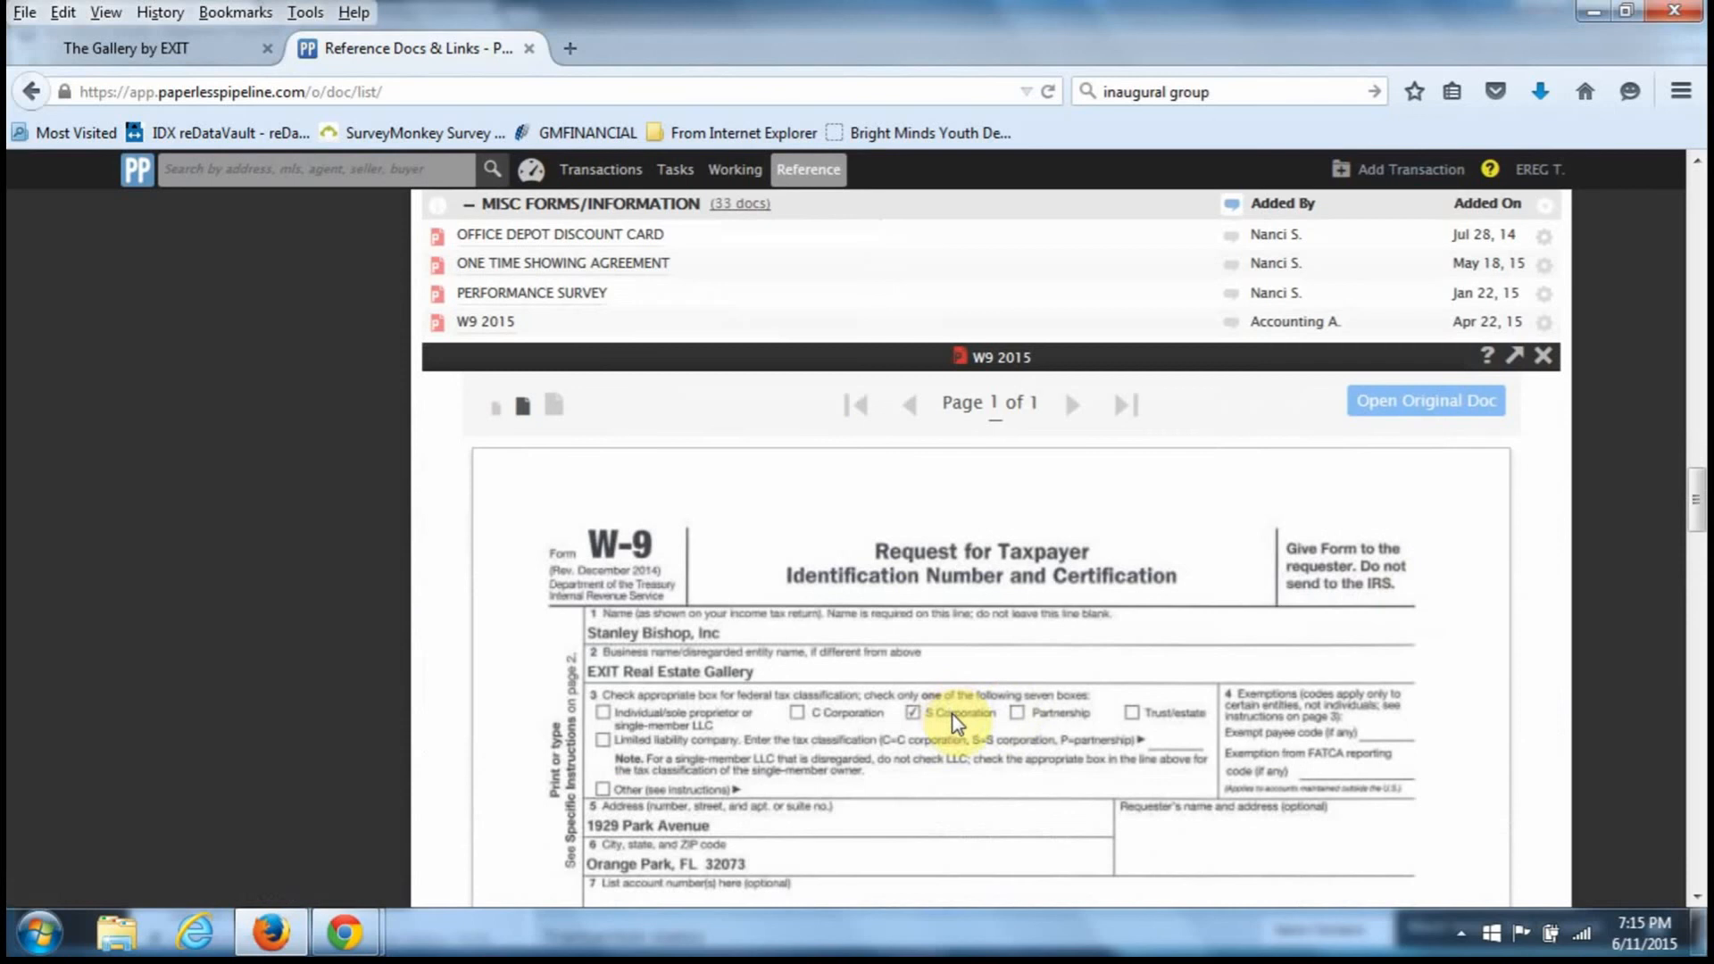
pyautogui.click(1545, 357)
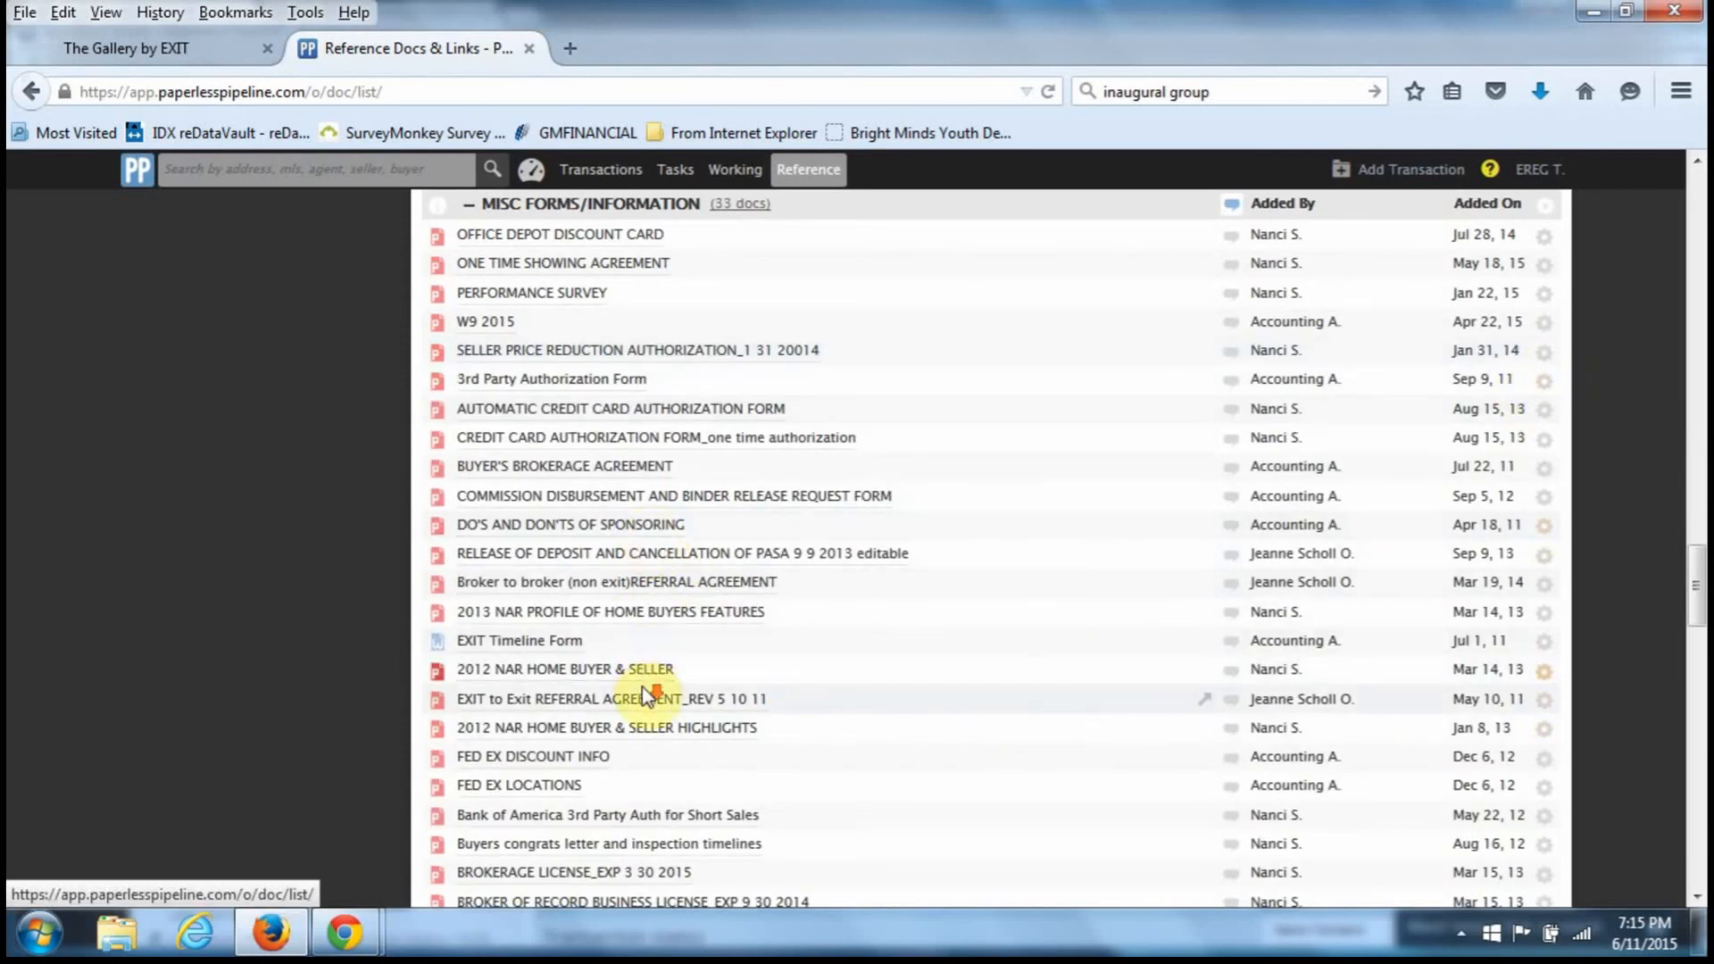
# - Preview the BROKER OF RECORD BUSINESS LICENSE_EXP 9 30 2014 document, then close it
pyautogui.scroll(-3, 644, 694)
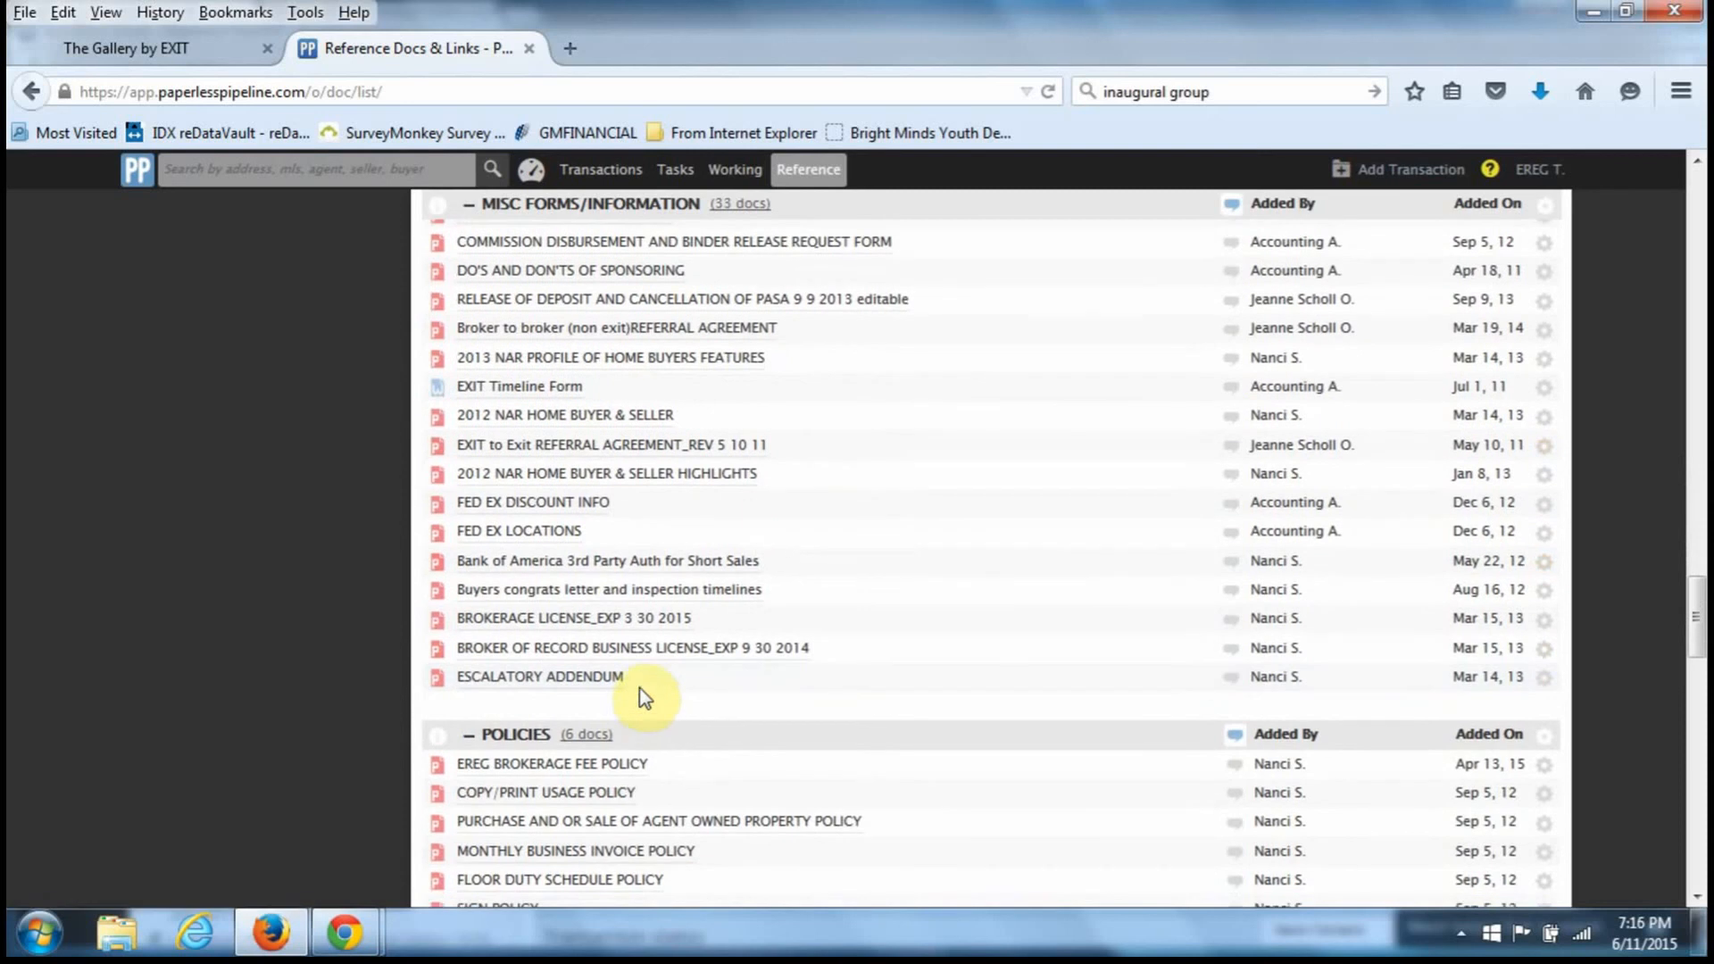
pyautogui.click(622, 649)
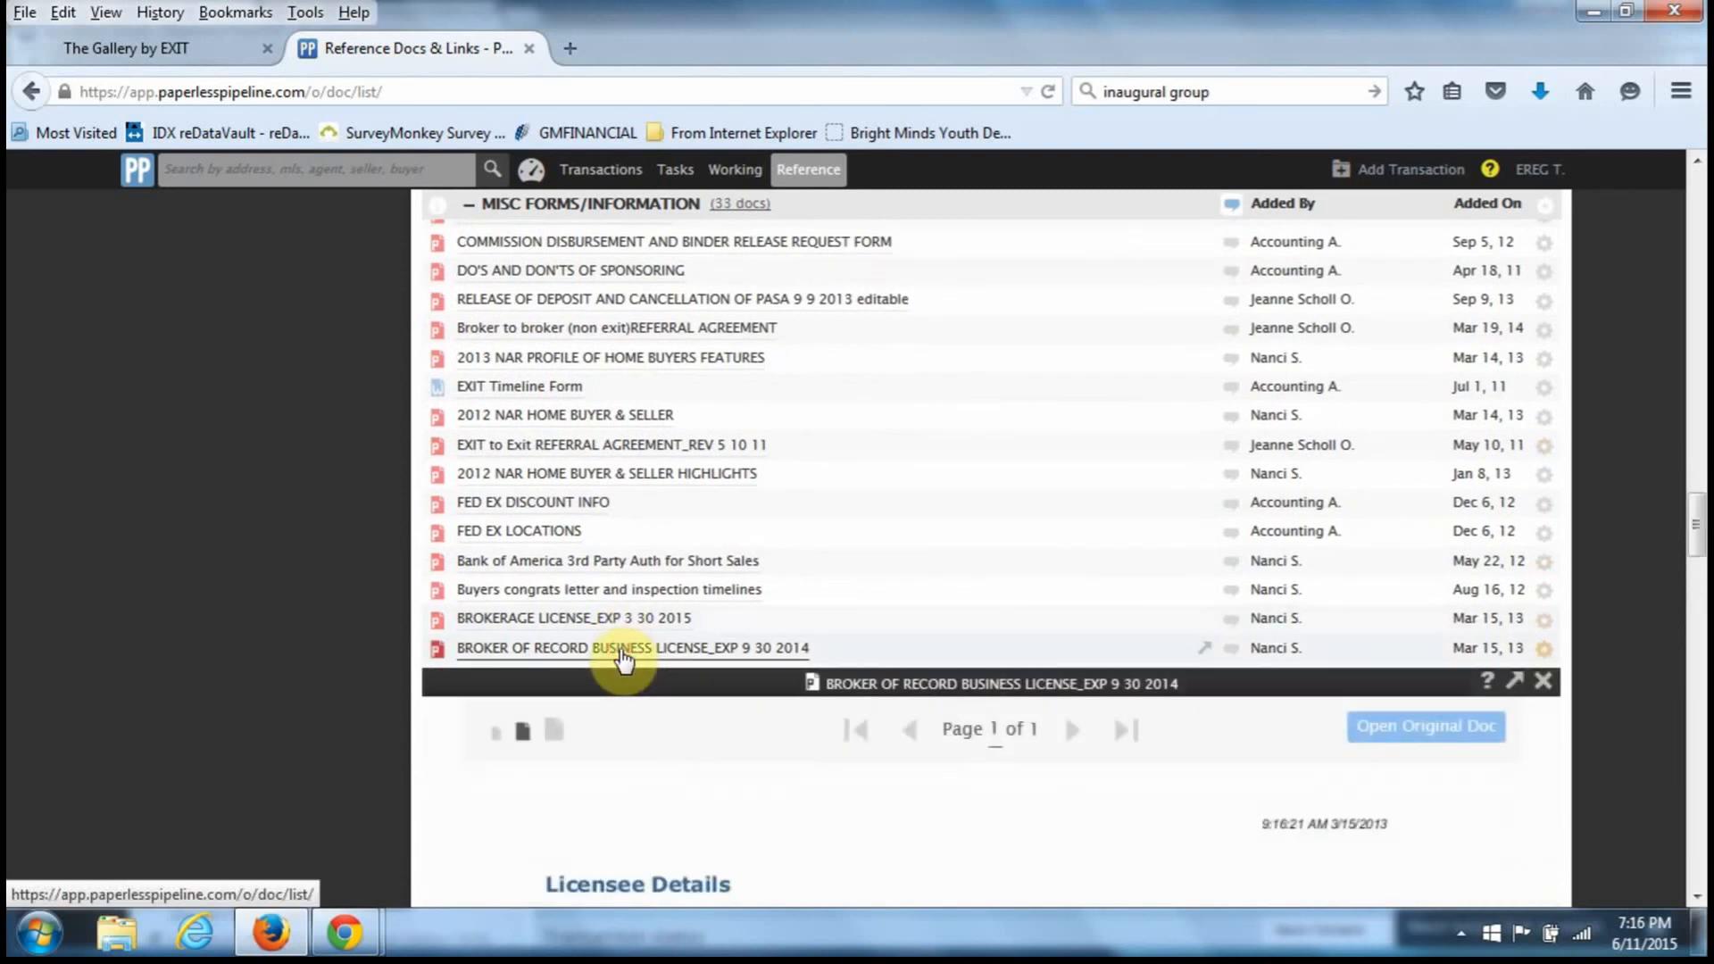
pyautogui.scroll(-3, 1035, 799)
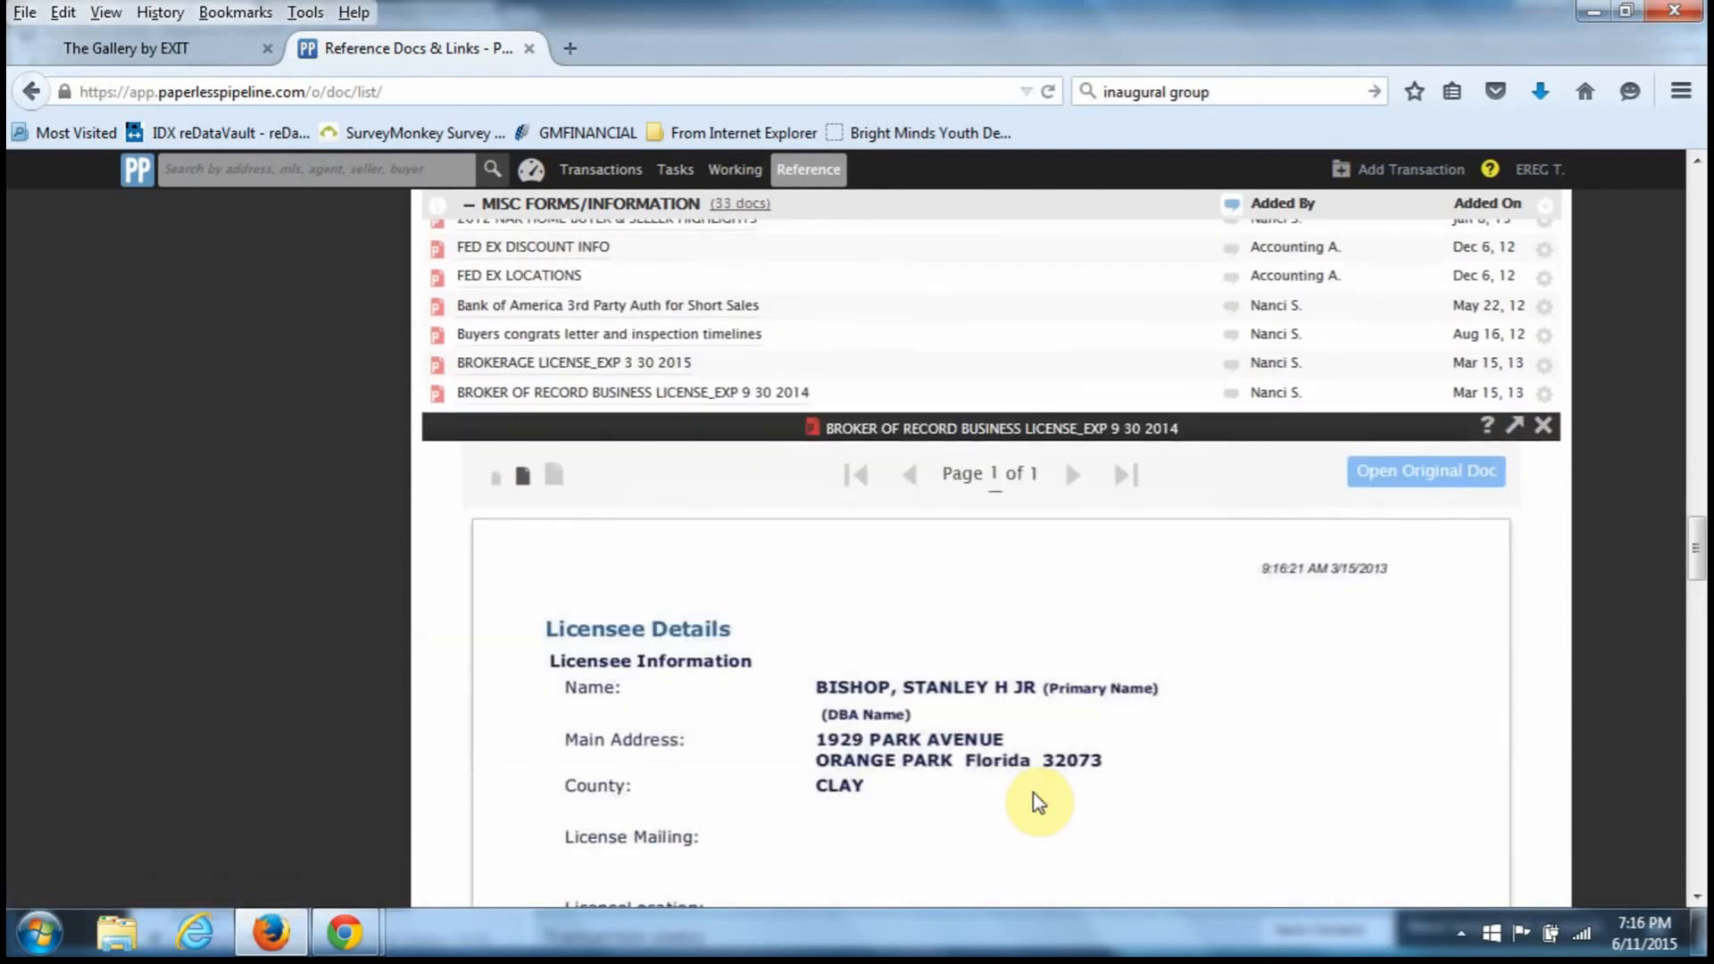
pyautogui.scroll(-2, 1038, 801)
pyautogui.click(1541, 297)
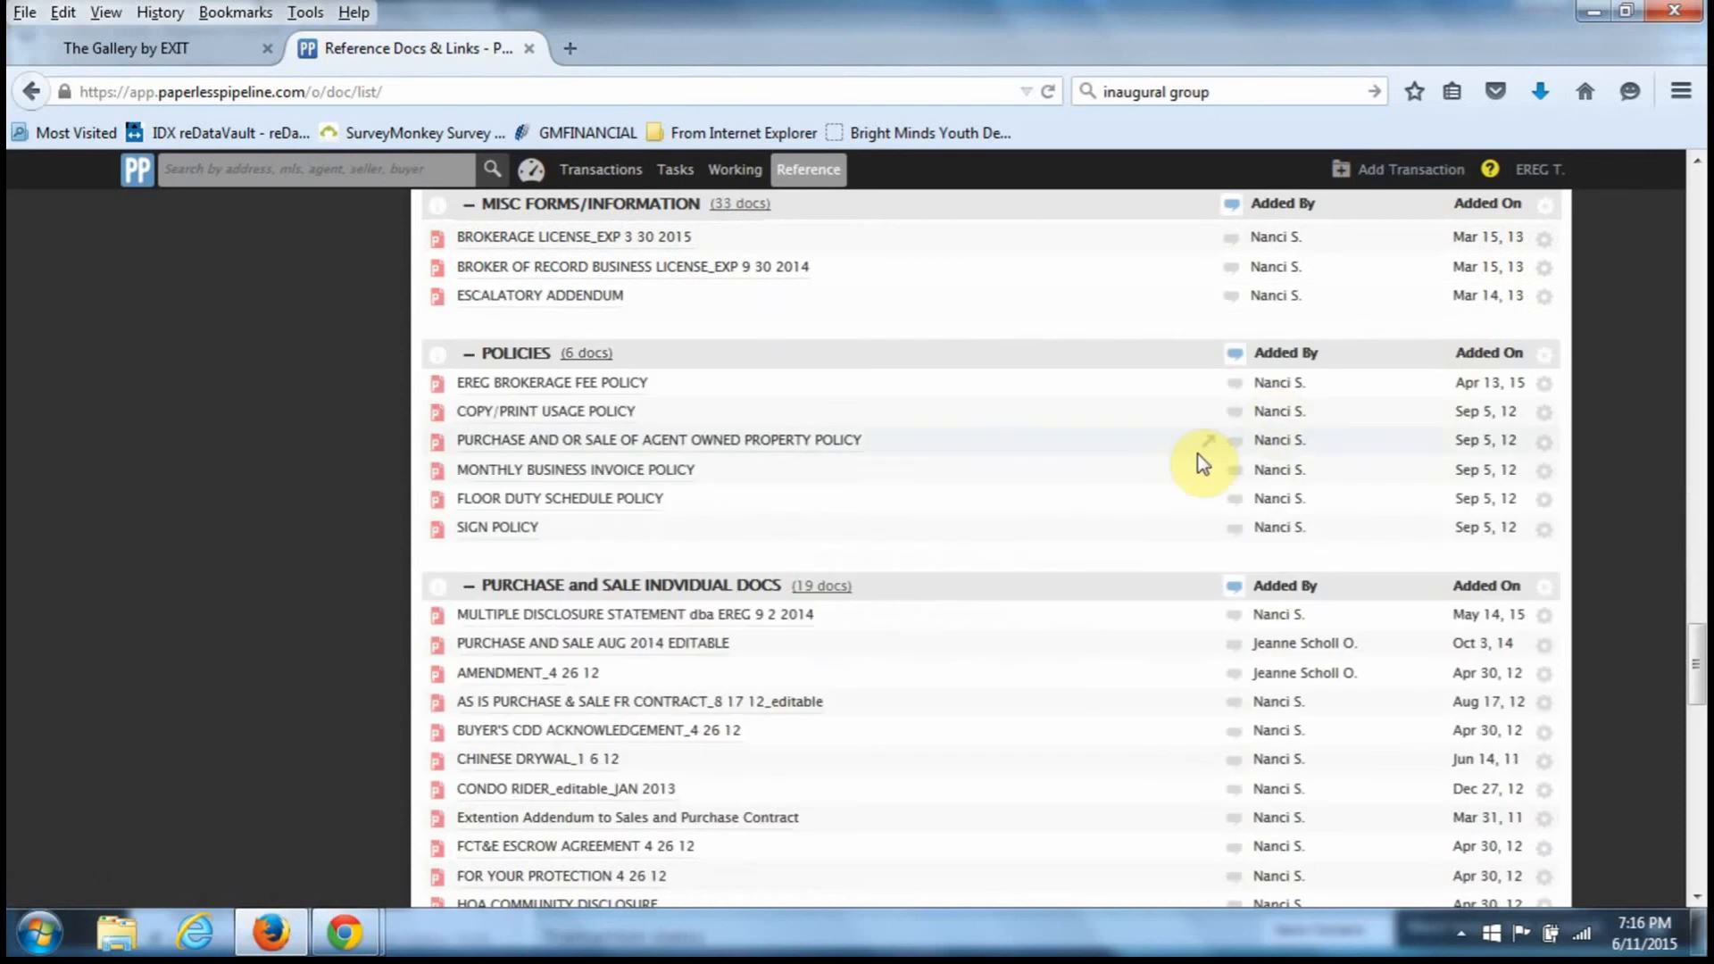
# - Browse the rest of the Reference Docs list and return to the Dashboard
pyautogui.scroll(-7, 1165, 482)
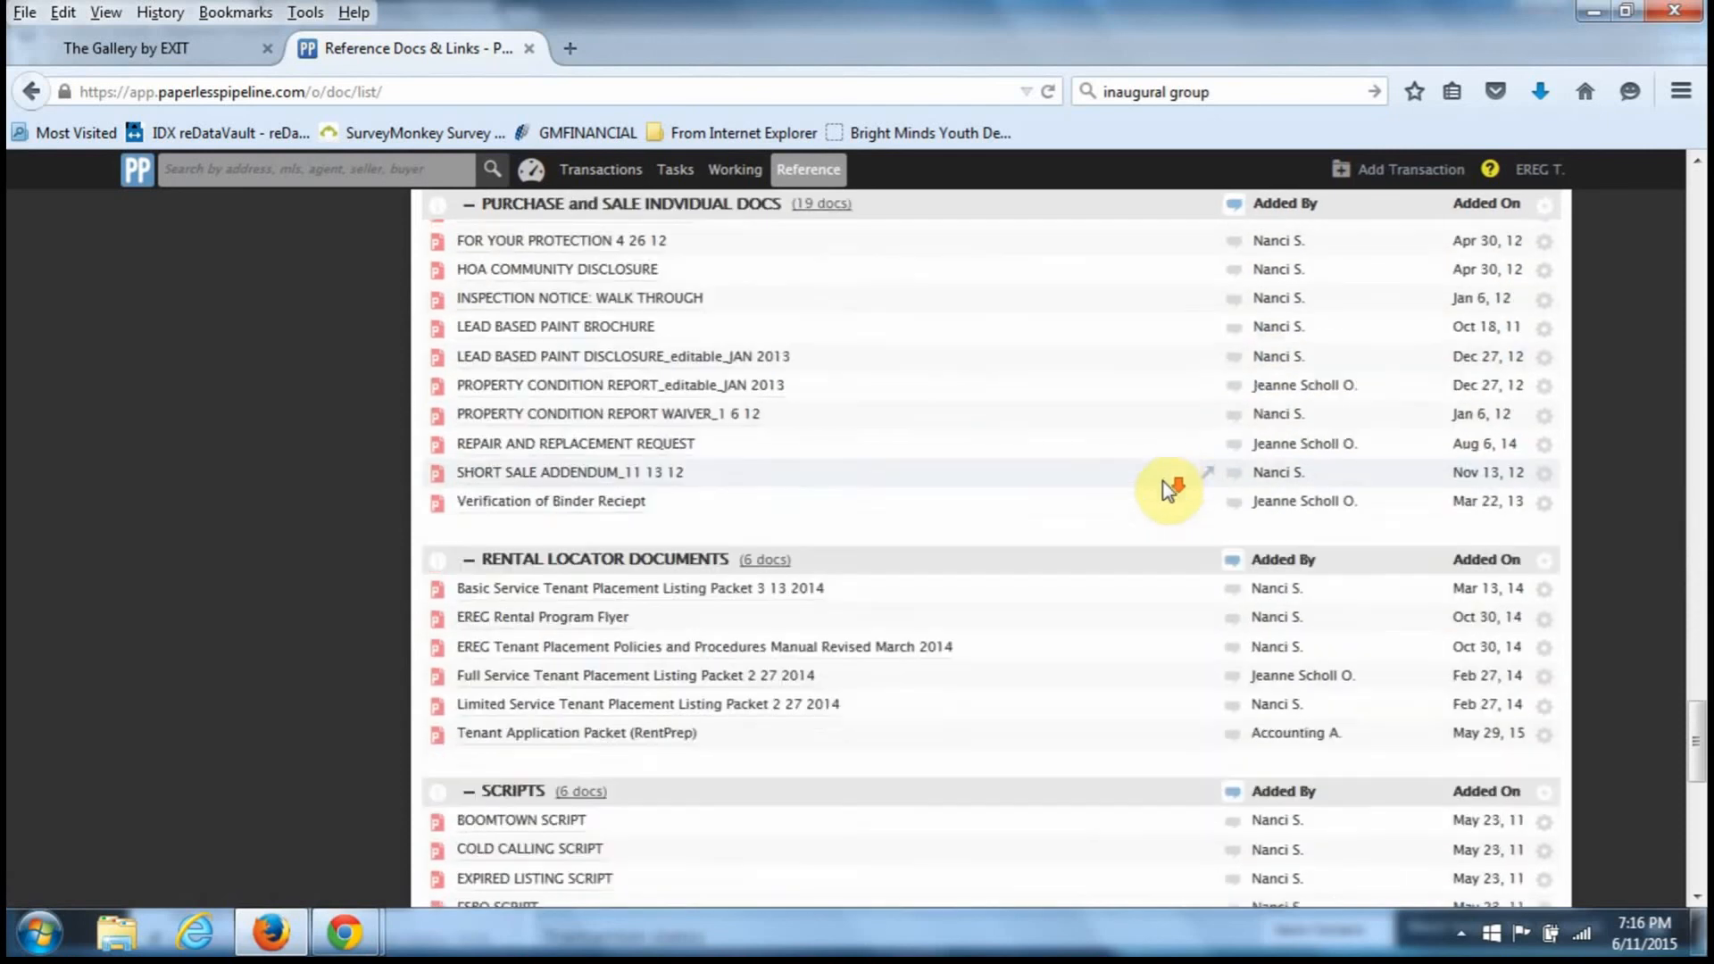
pyautogui.scroll(-10, 1166, 482)
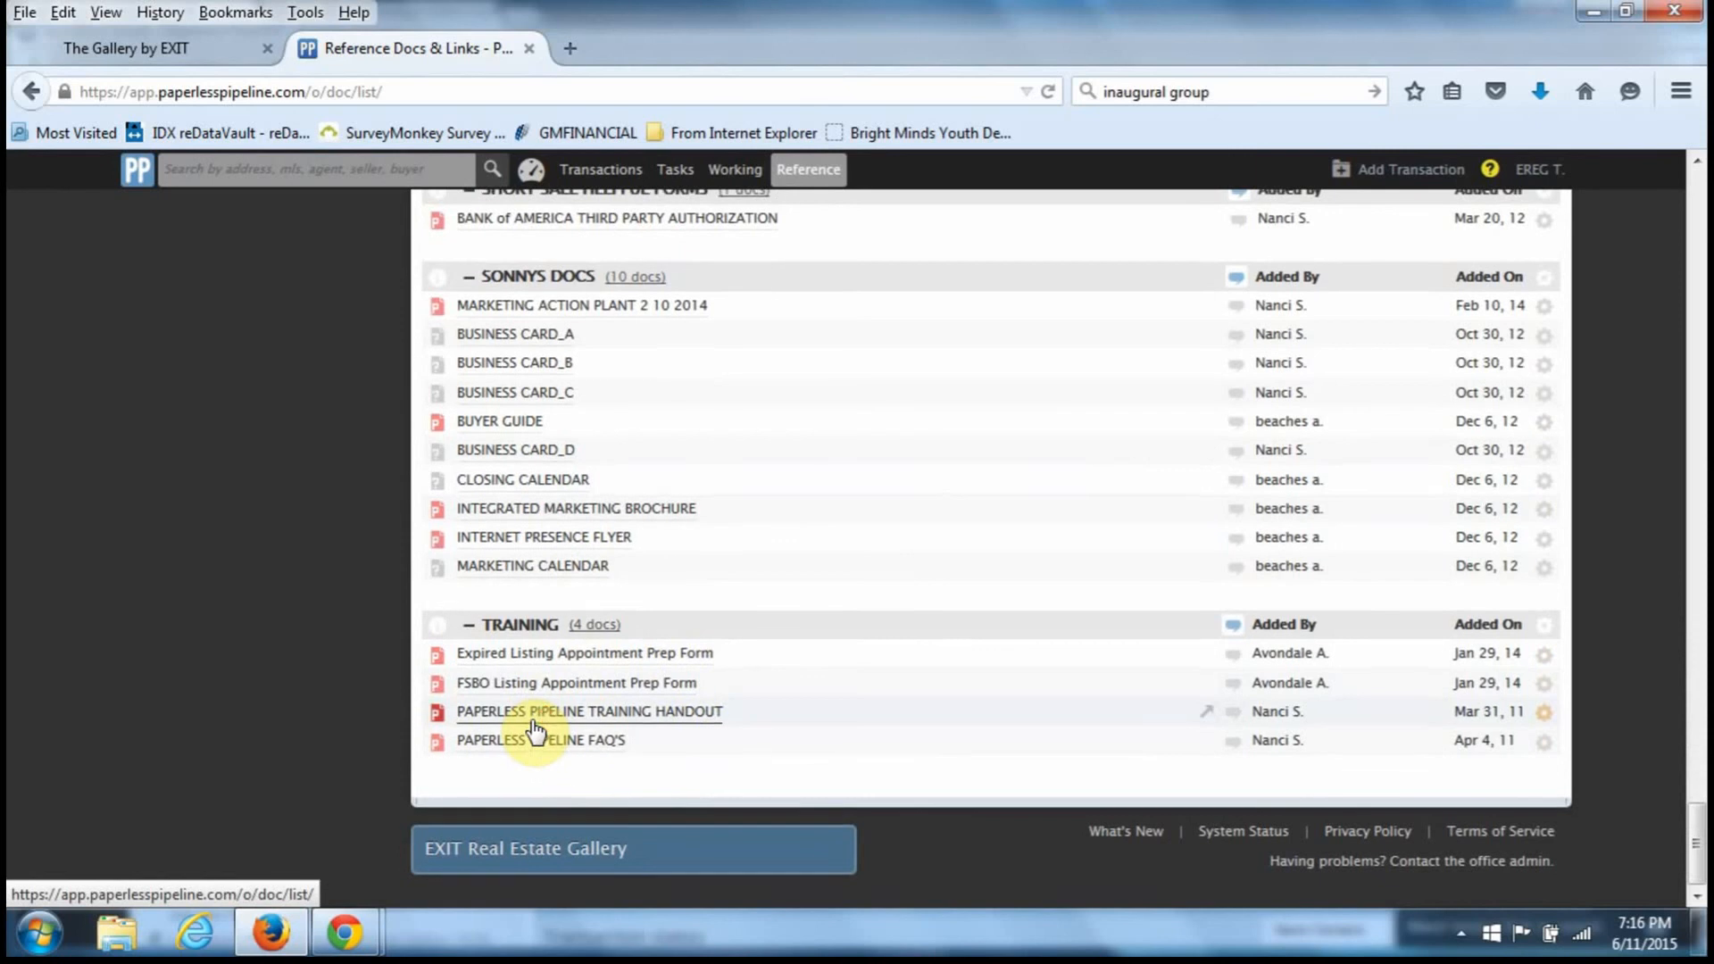
pyautogui.scroll(15, 535, 732)
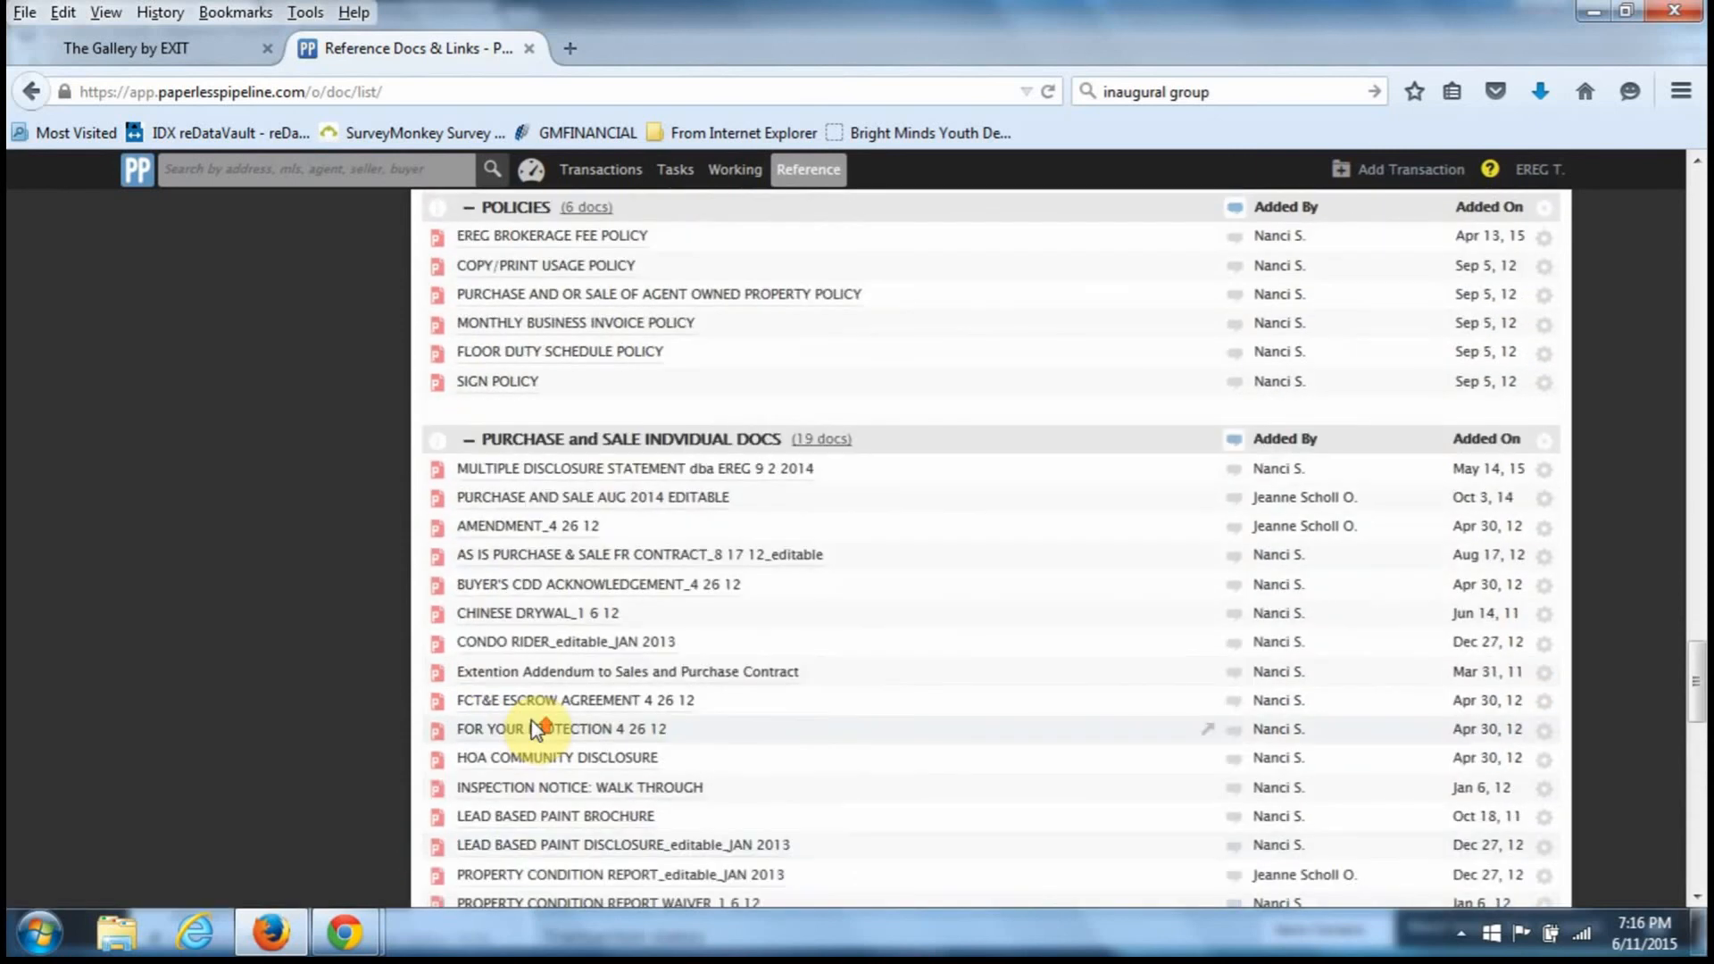
pyautogui.scroll(11, 533, 730)
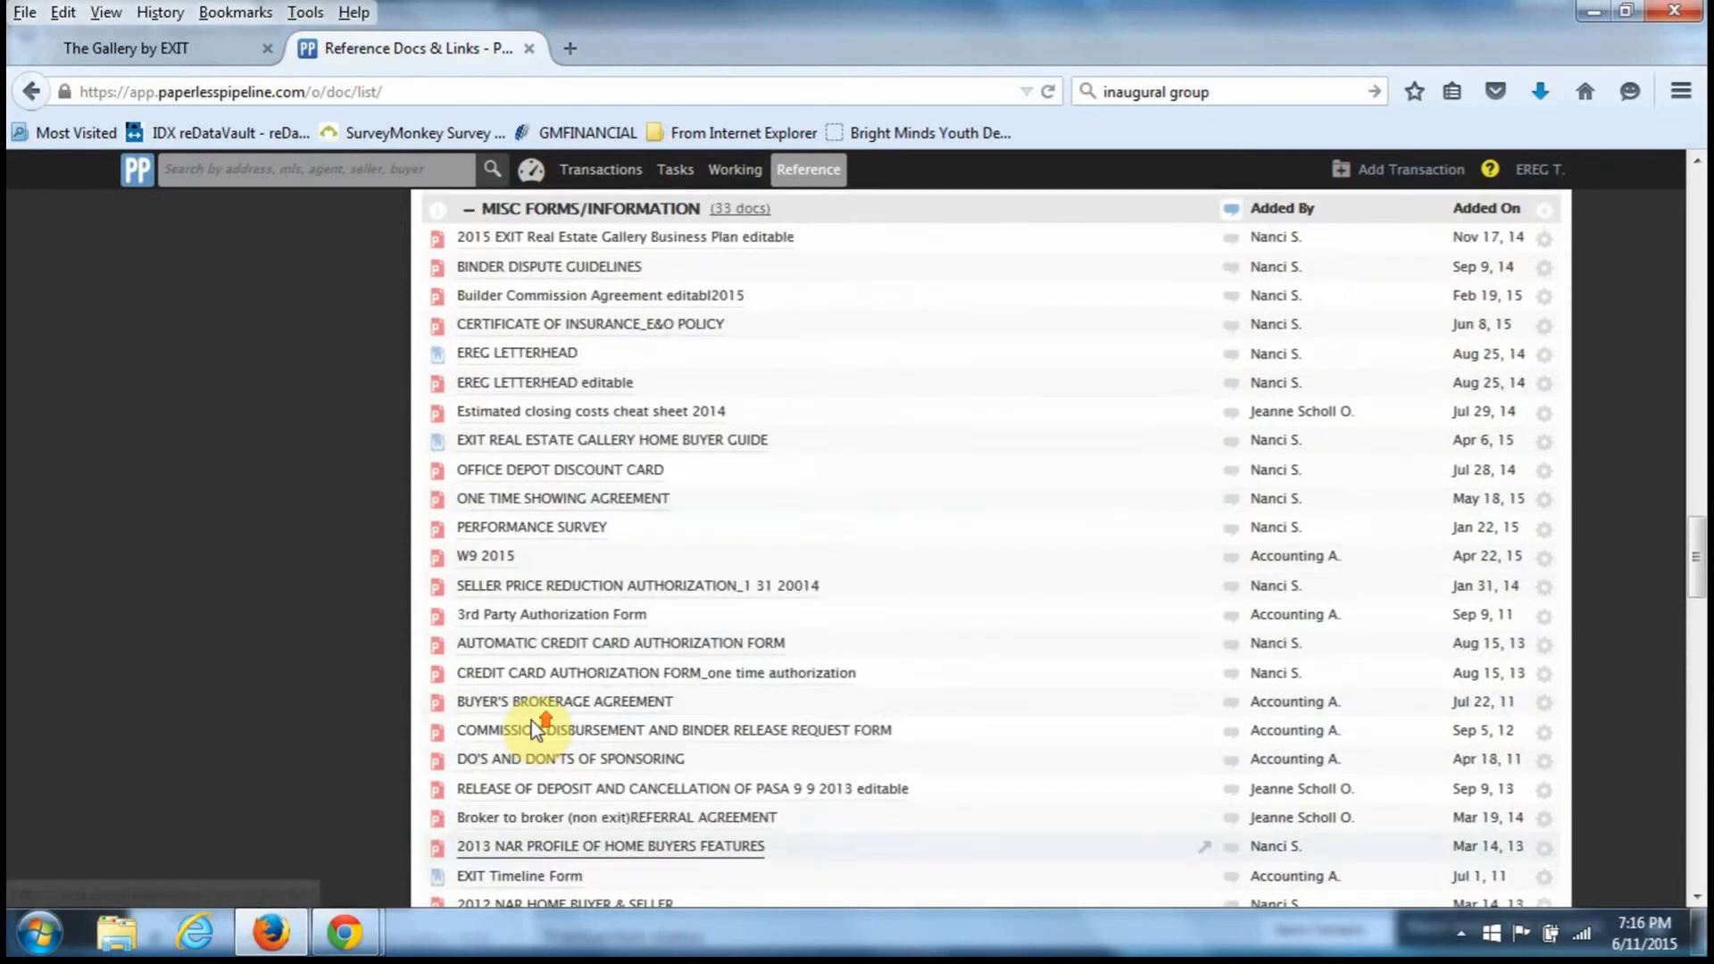
pyautogui.scroll(12, 532, 723)
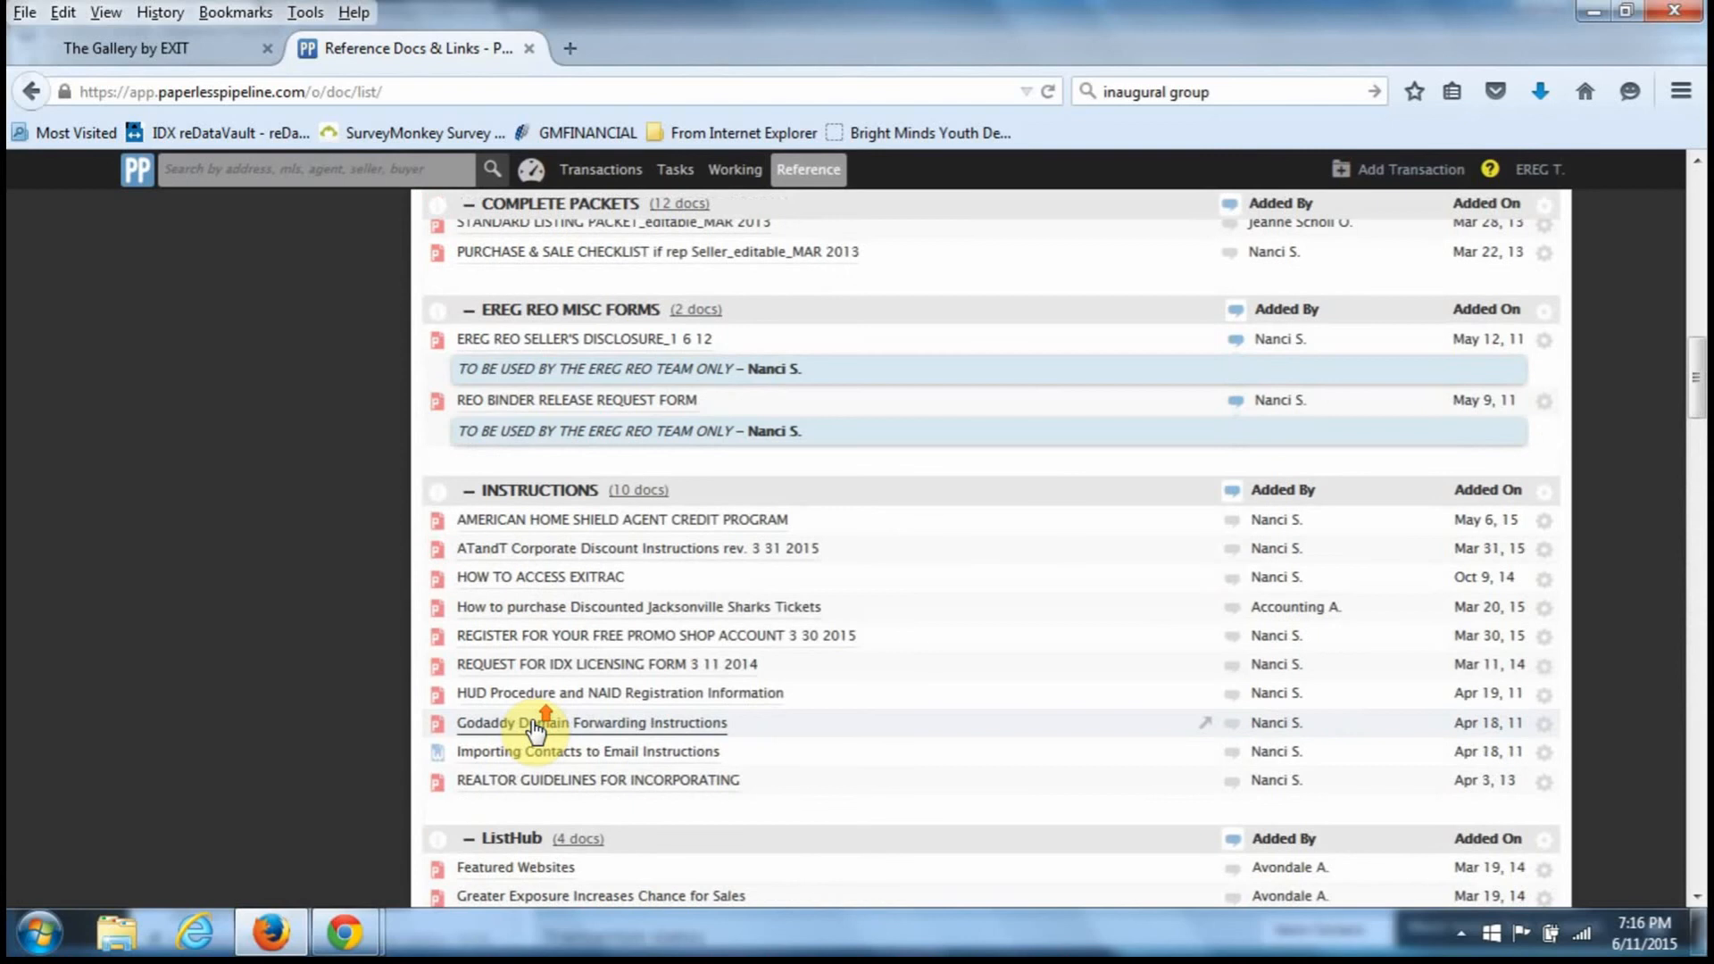
pyautogui.scroll(10, 532, 721)
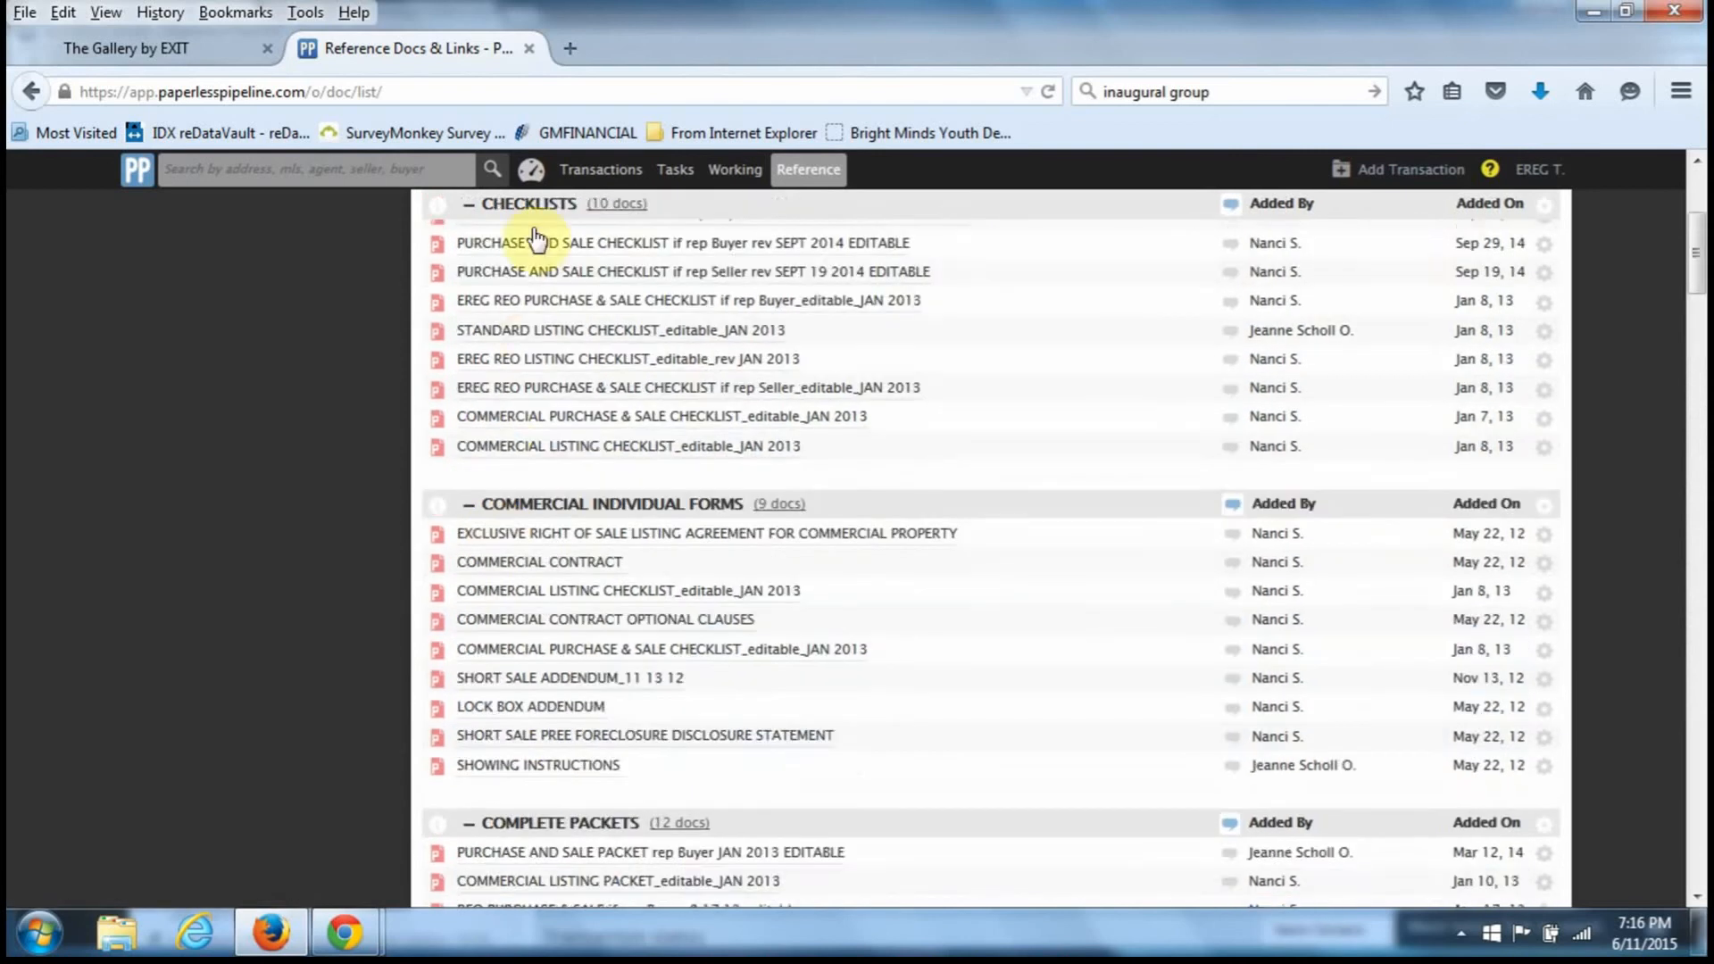
pyautogui.scroll(3, 535, 239)
pyautogui.click(531, 169)
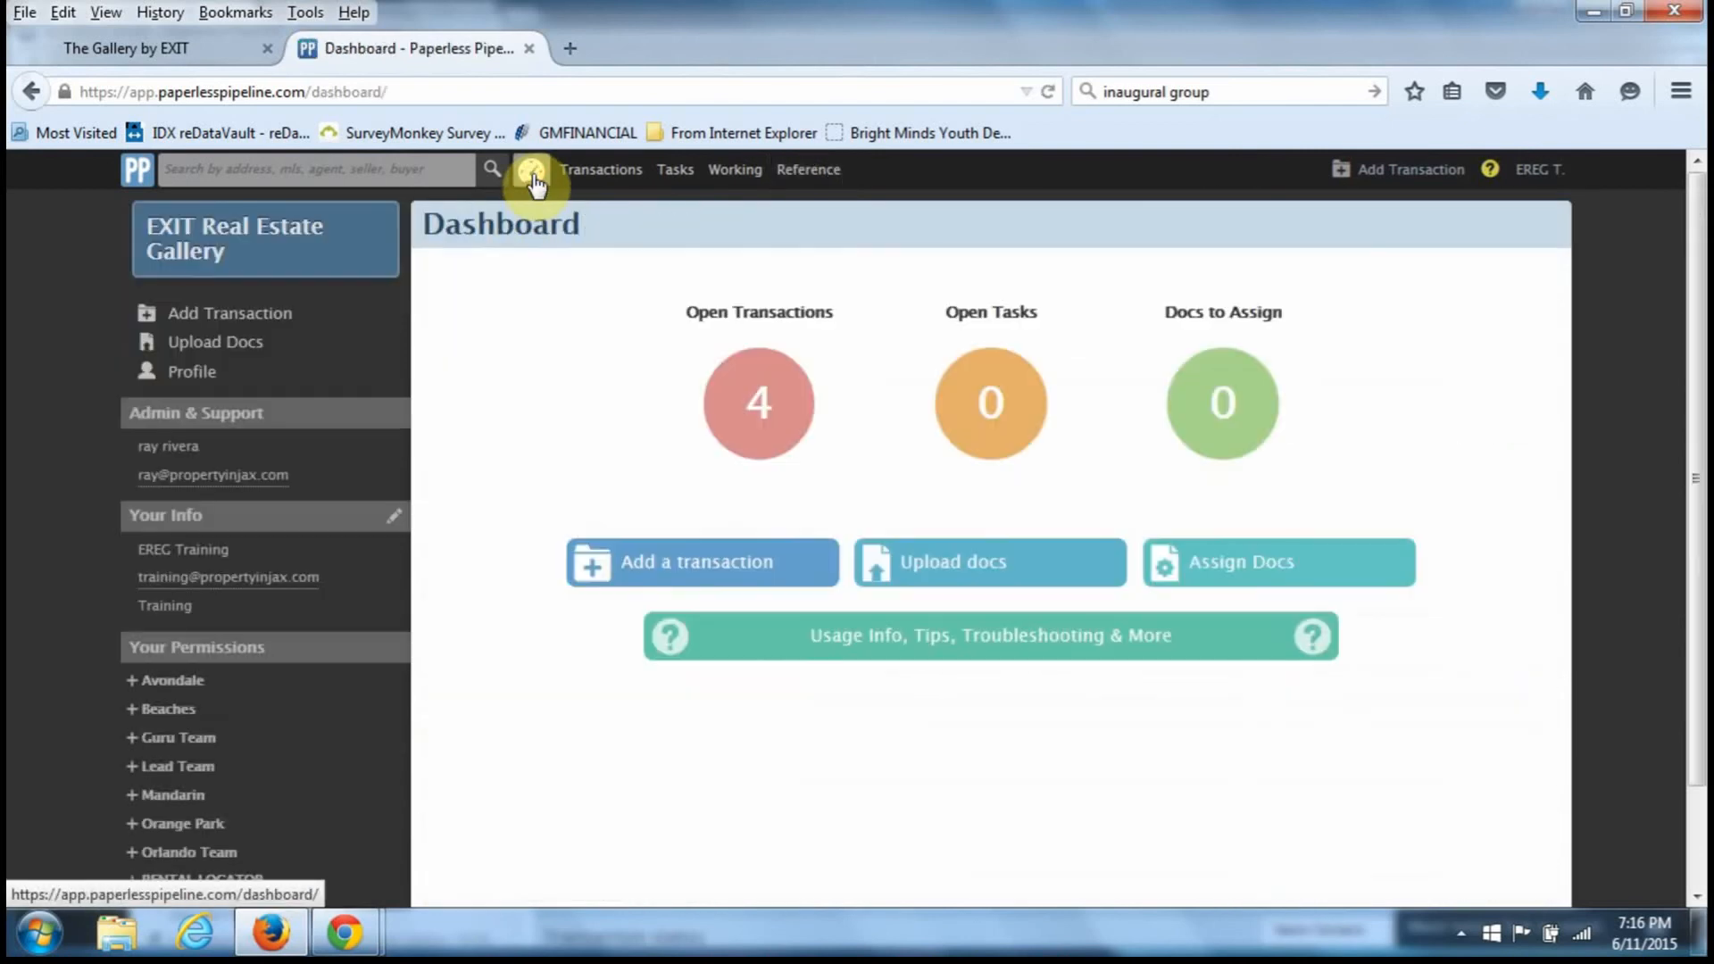